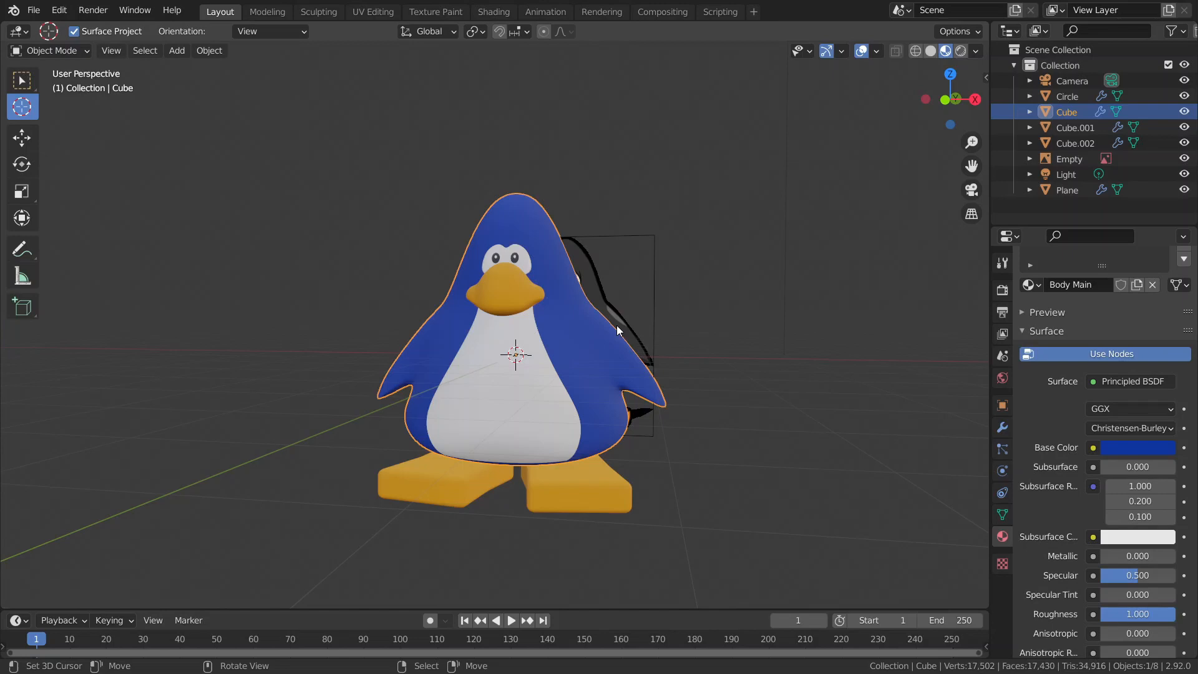
pyautogui.scroll(-2, 616, 326)
pyautogui.moveTo(616, 326); pyautogui.dragTo(647, 330, button='middle')
pyautogui.scroll(4, 635, 375)
pyautogui.scroll(-2, 647, 330)
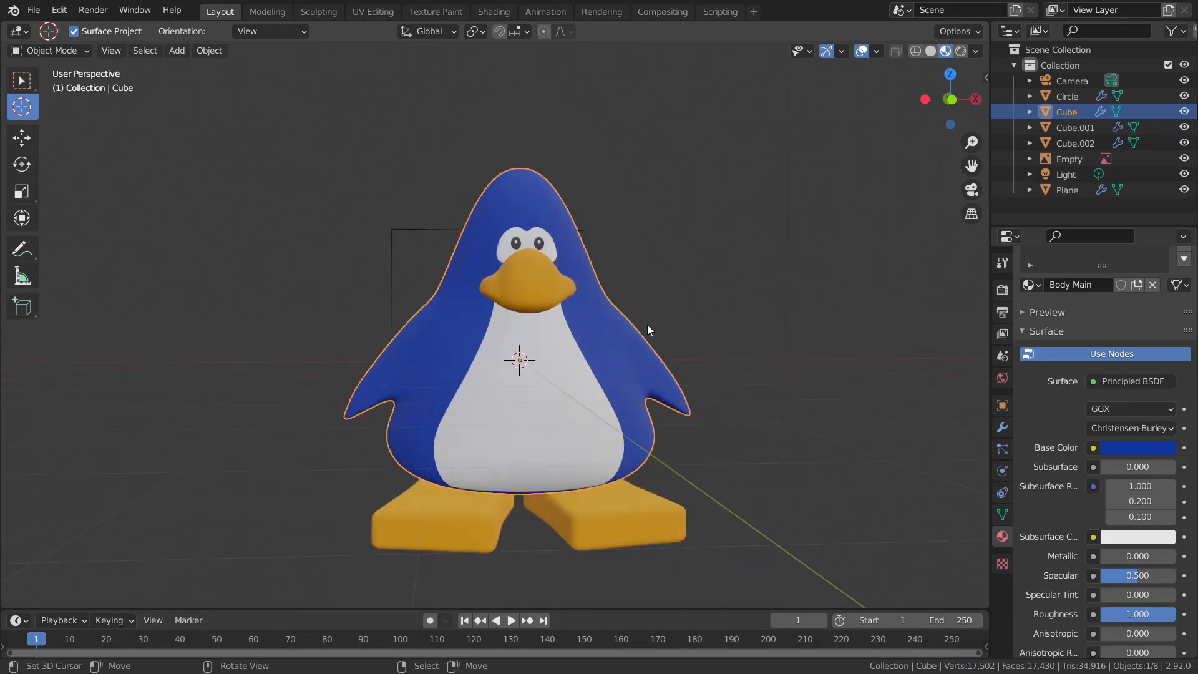
pyautogui.moveTo(646, 325); pyautogui.dragTo(599, 317, button='middle')
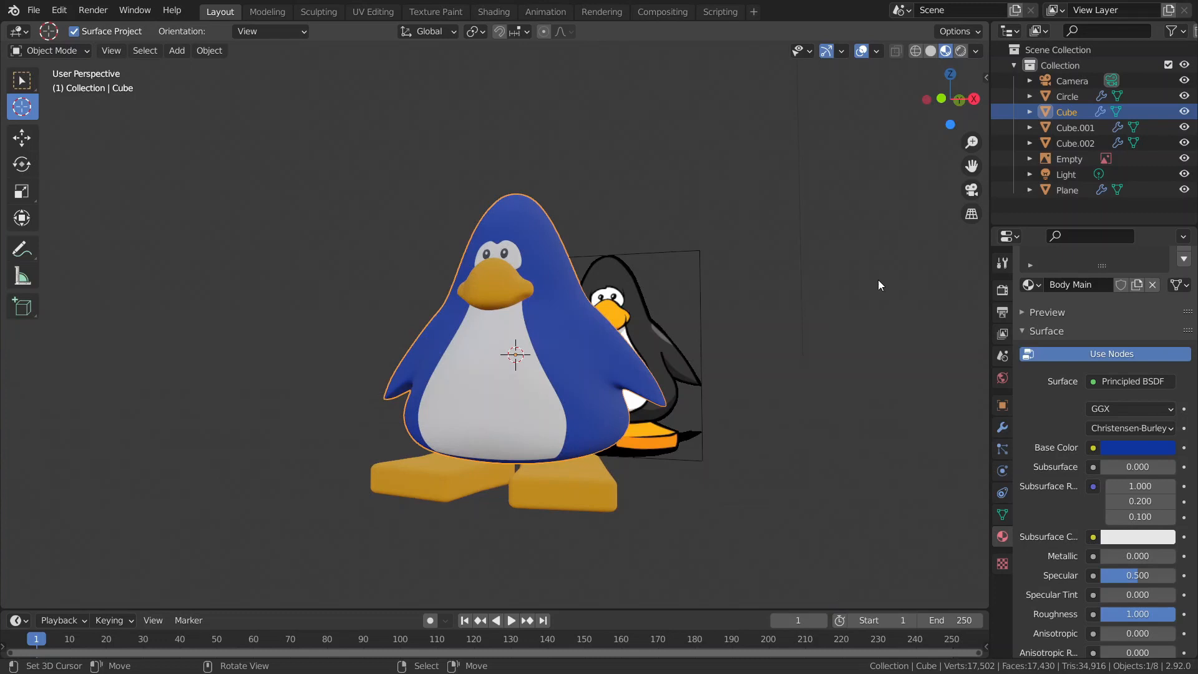
# Turn on the Screencast Keys display for the 3D viewport
pyautogui.press('n')
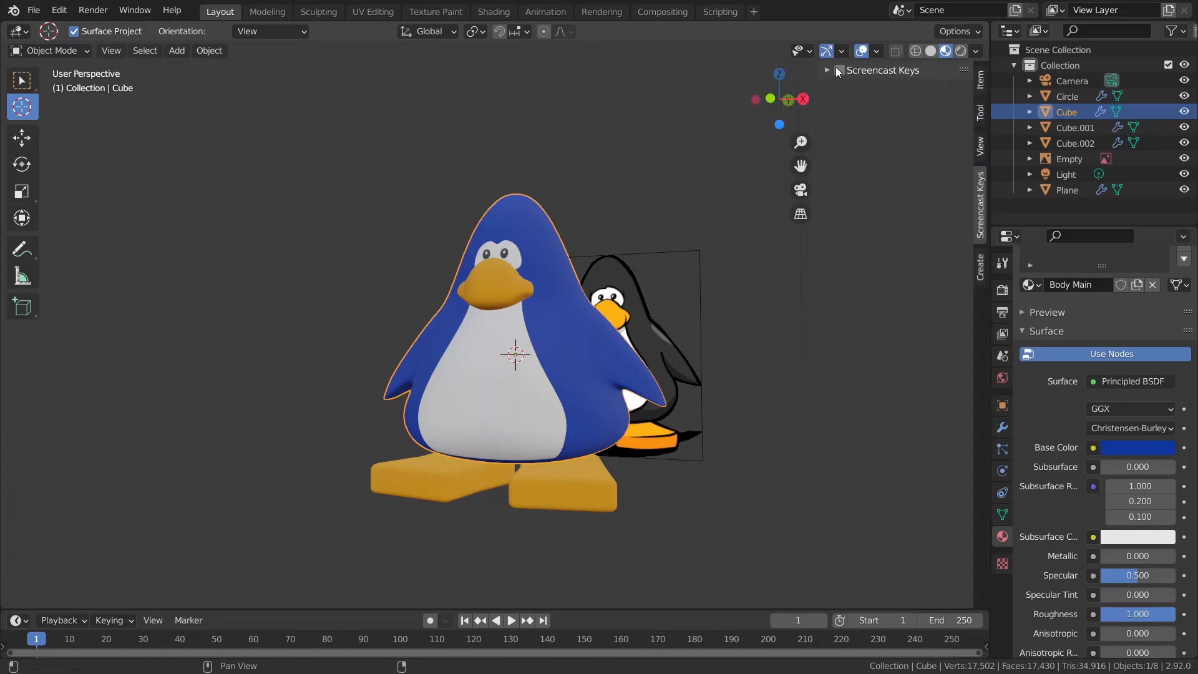
pyautogui.press('n')
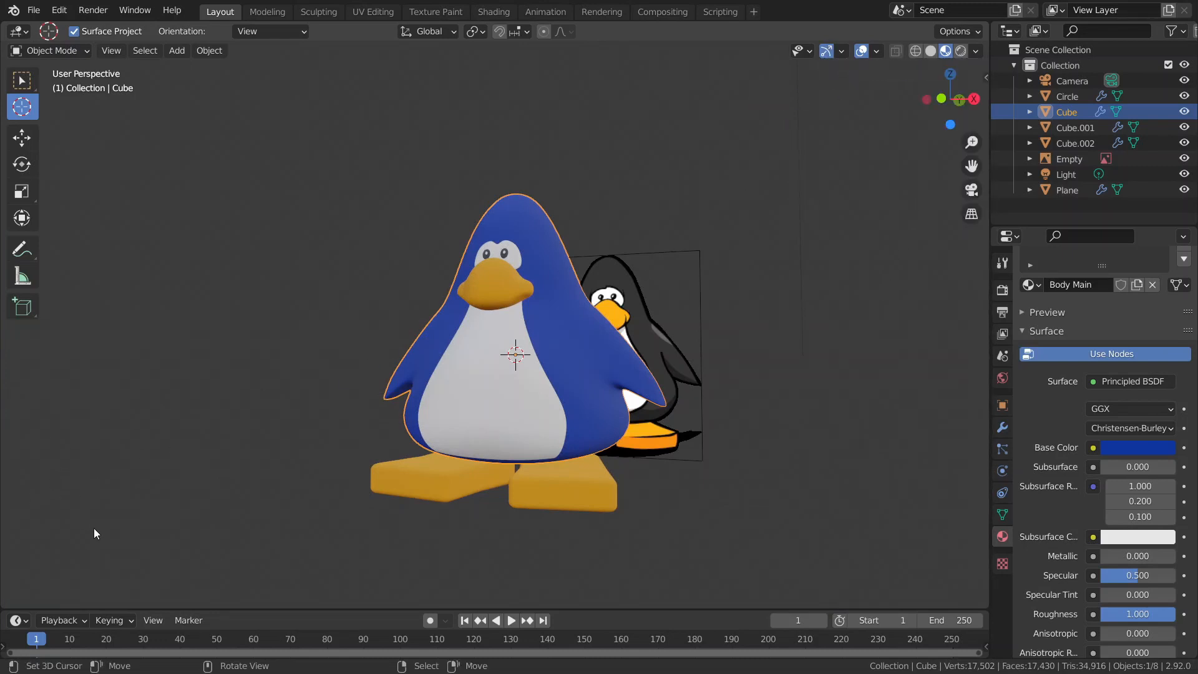
# Show the penguin's body mesh in Edit Mode from the front orthographic view with wireframe shading
pyautogui.scroll(-2, 557, 456)
pyautogui.scroll(3, 555, 451)
pyautogui.keyDown('shift'); pyautogui.moveTo(555, 451); pyautogui.dragTo(522, 383, button='middle'); pyautogui.keyUp('shift')
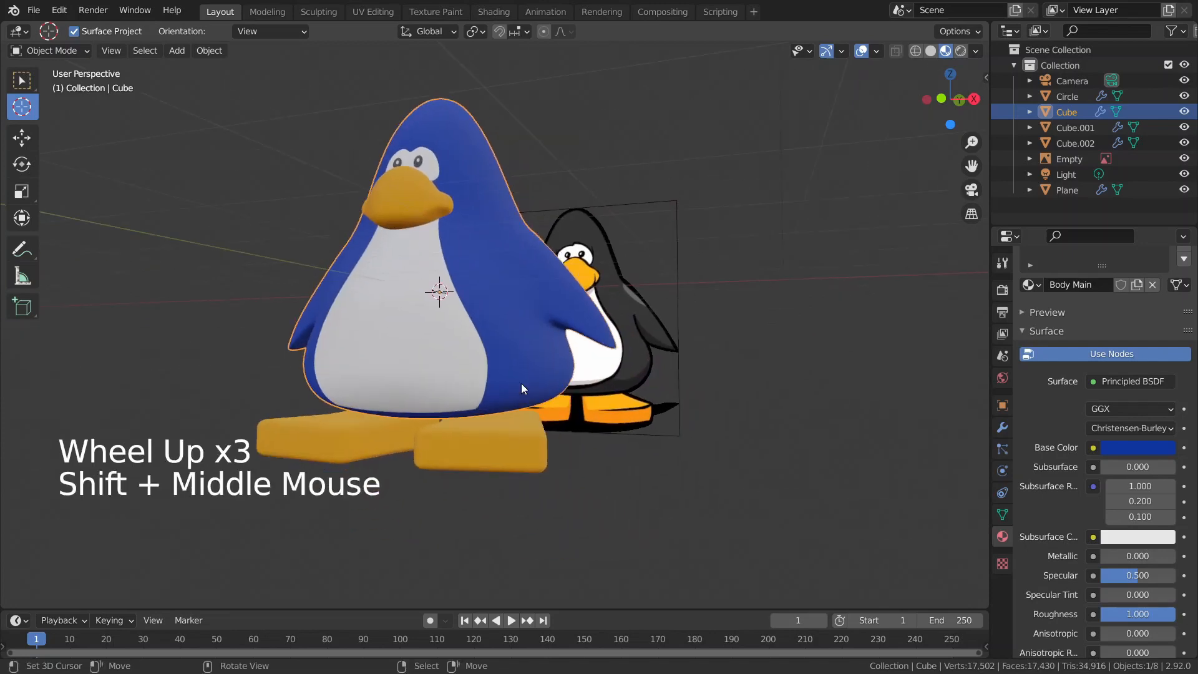
pyautogui.scroll(2, 642, 382)
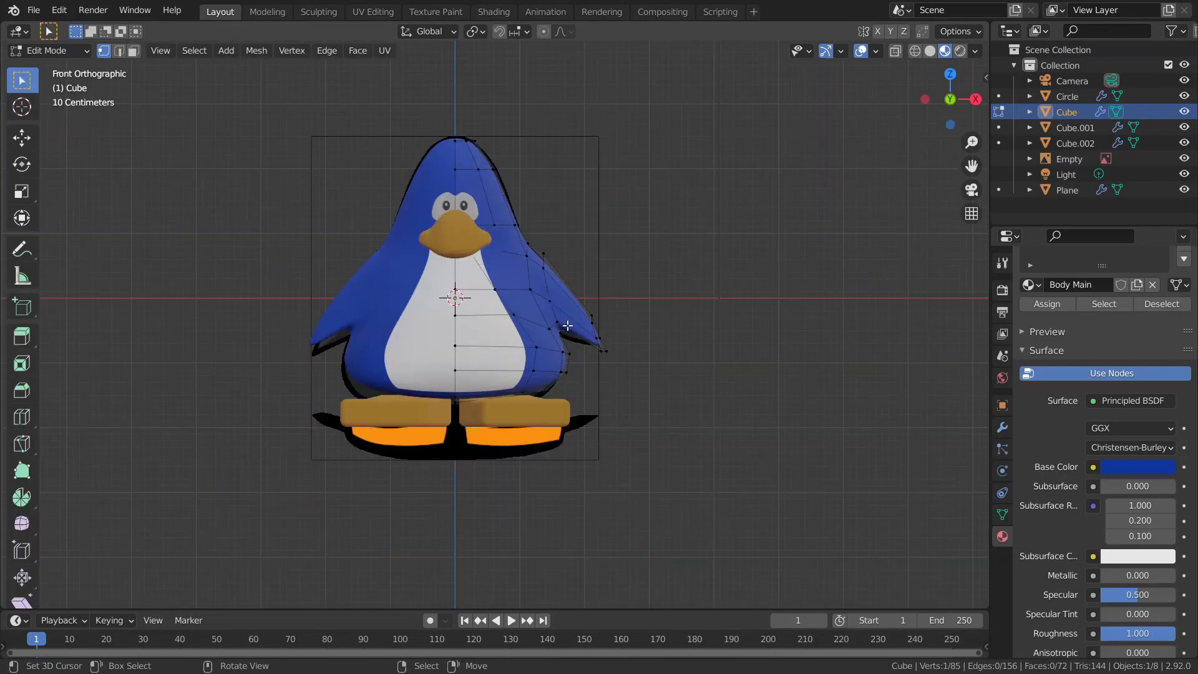
pyautogui.scroll(2, 567, 325)
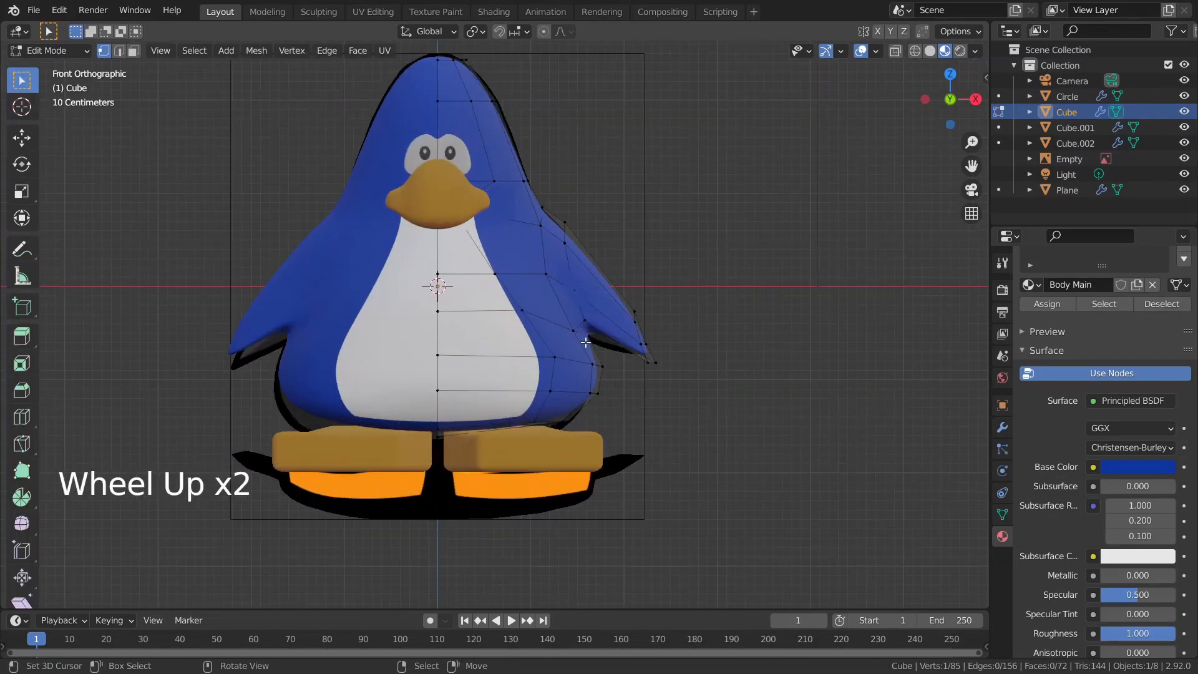
pyautogui.press('z')
pyautogui.click(504, 390)
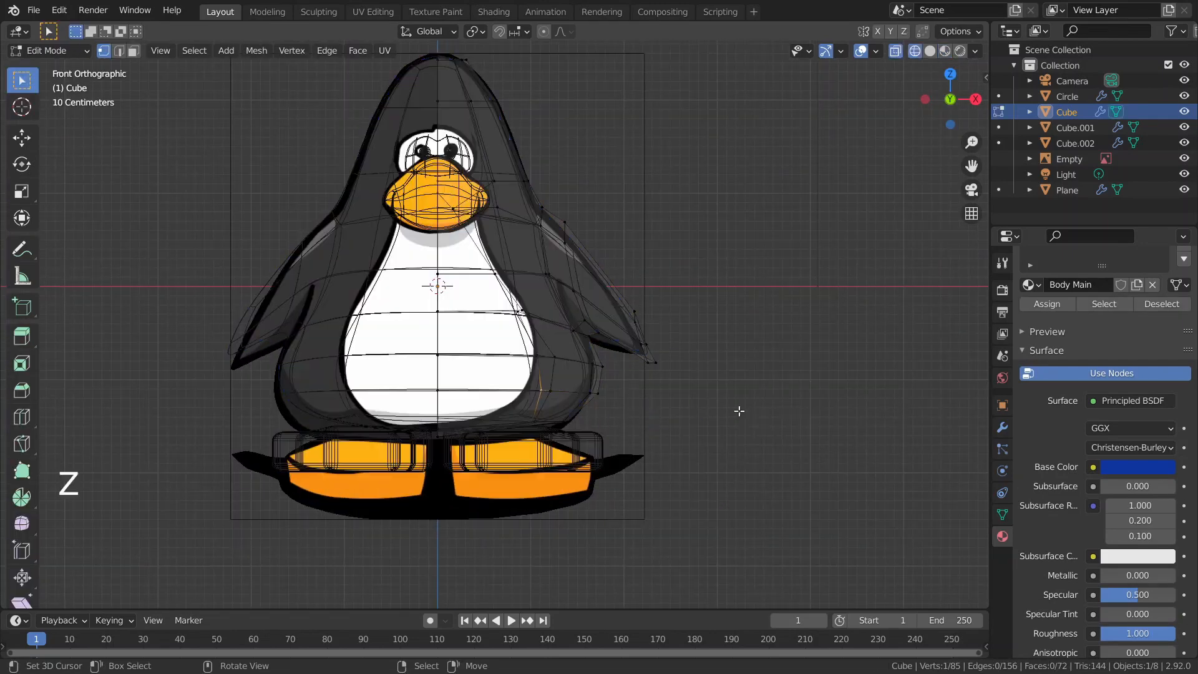
pyautogui.press('z')
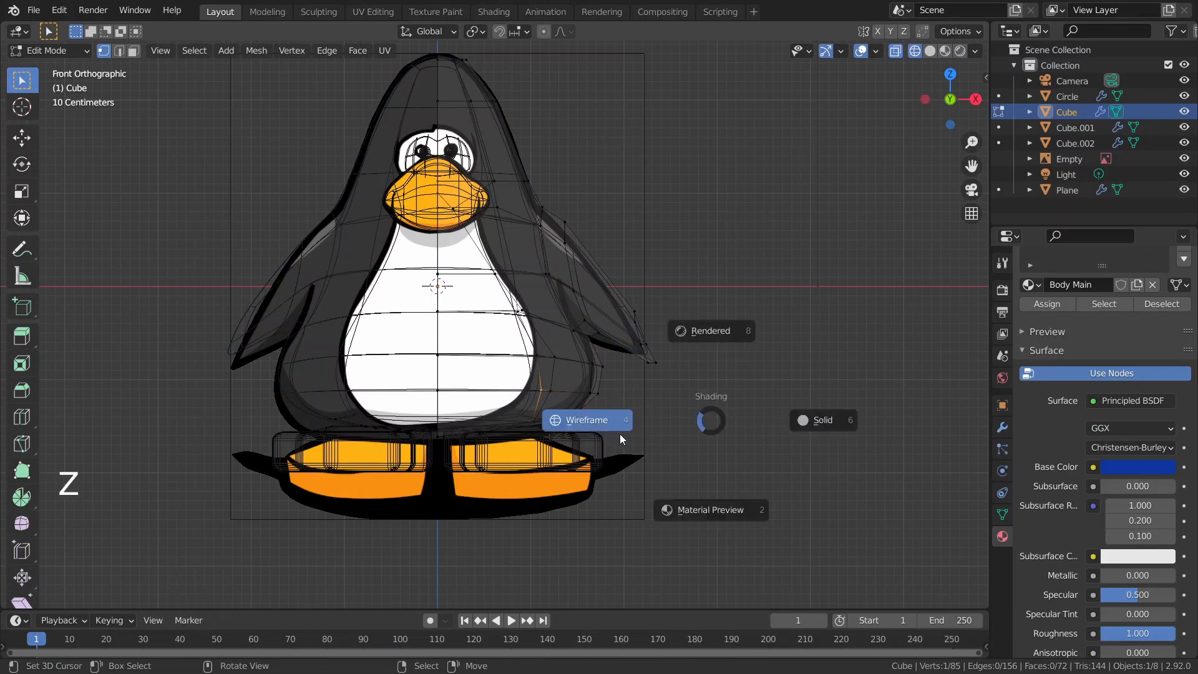
pyautogui.click(546, 405)
pyautogui.scroll(2, 488, 339)
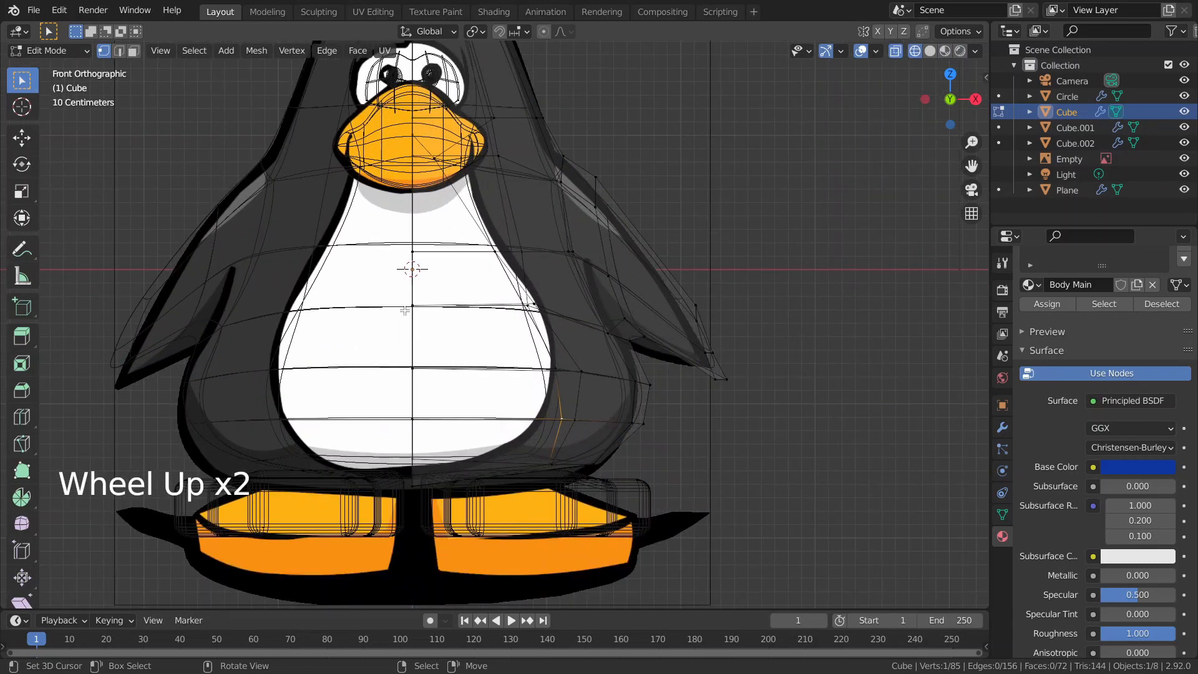
# In face selection mode, circle-select the body faces covering the belly, chest, flipper and lower neck on the editable half
pyautogui.press('c')
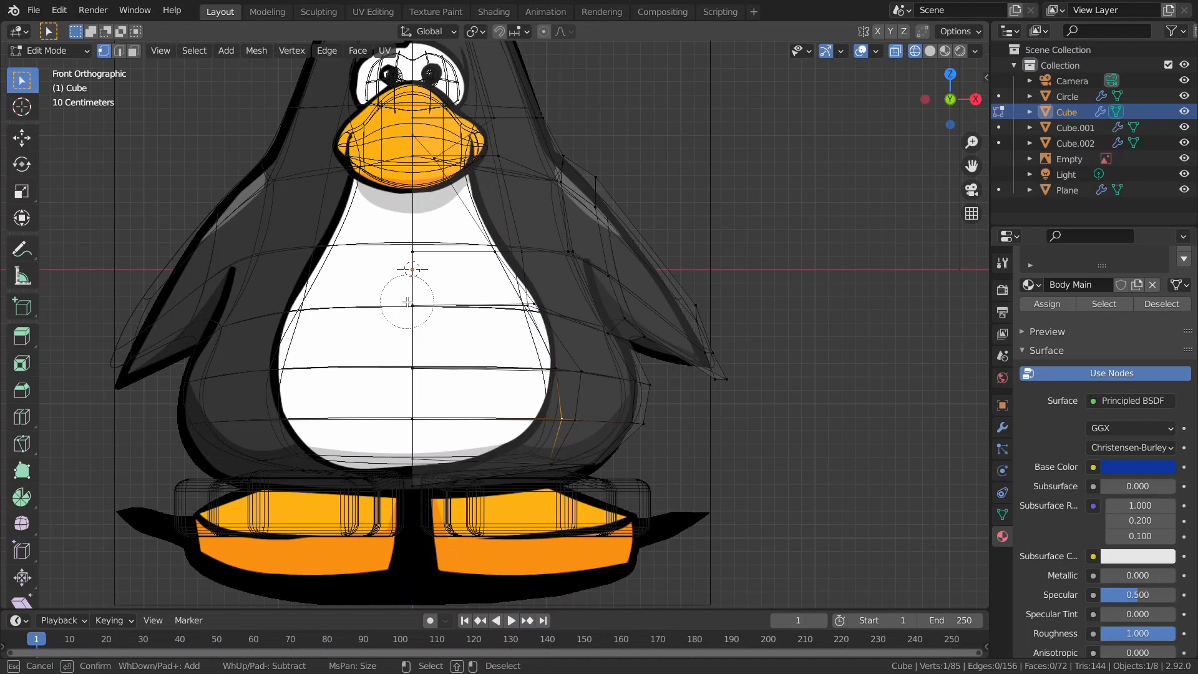
pyautogui.press('Escape')
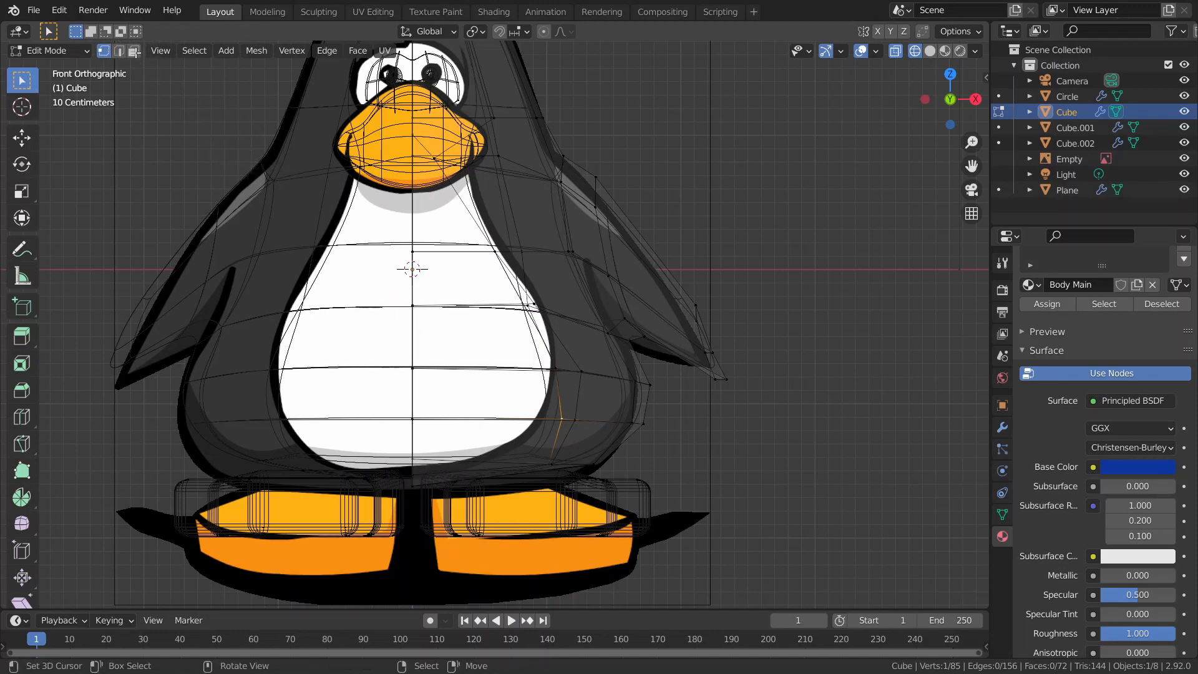
pyautogui.click(135, 52)
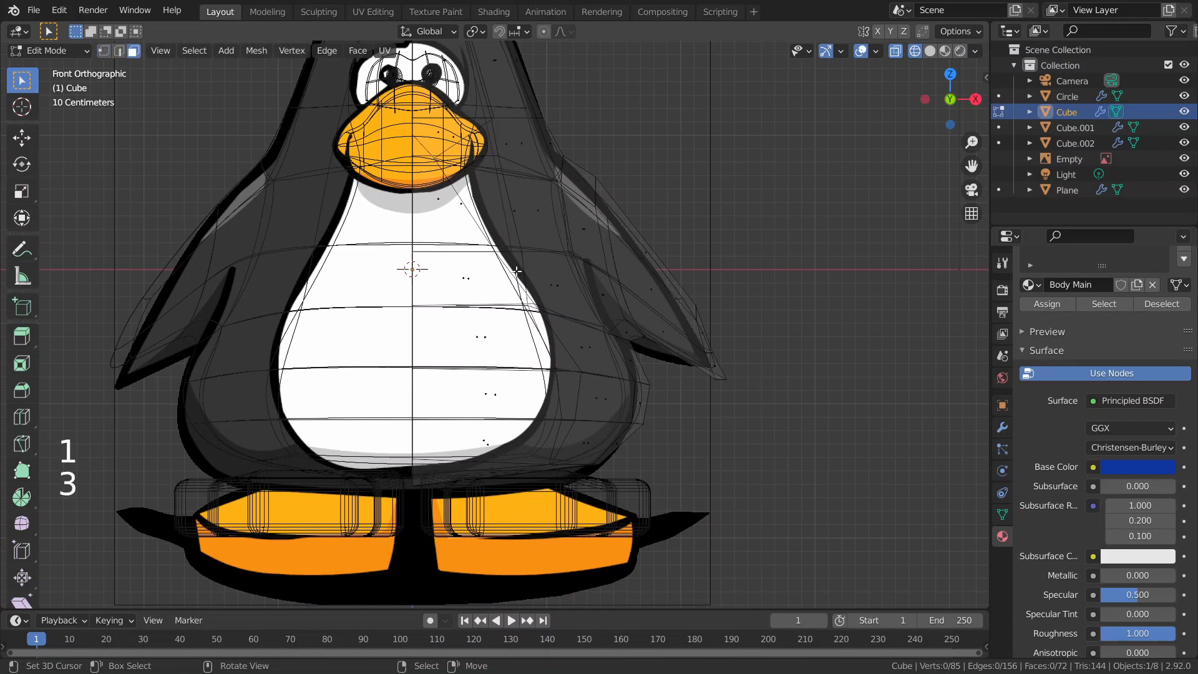
pyautogui.scroll(-1, 516, 271)
pyautogui.press('z')
pyautogui.scroll(1, 552, 307)
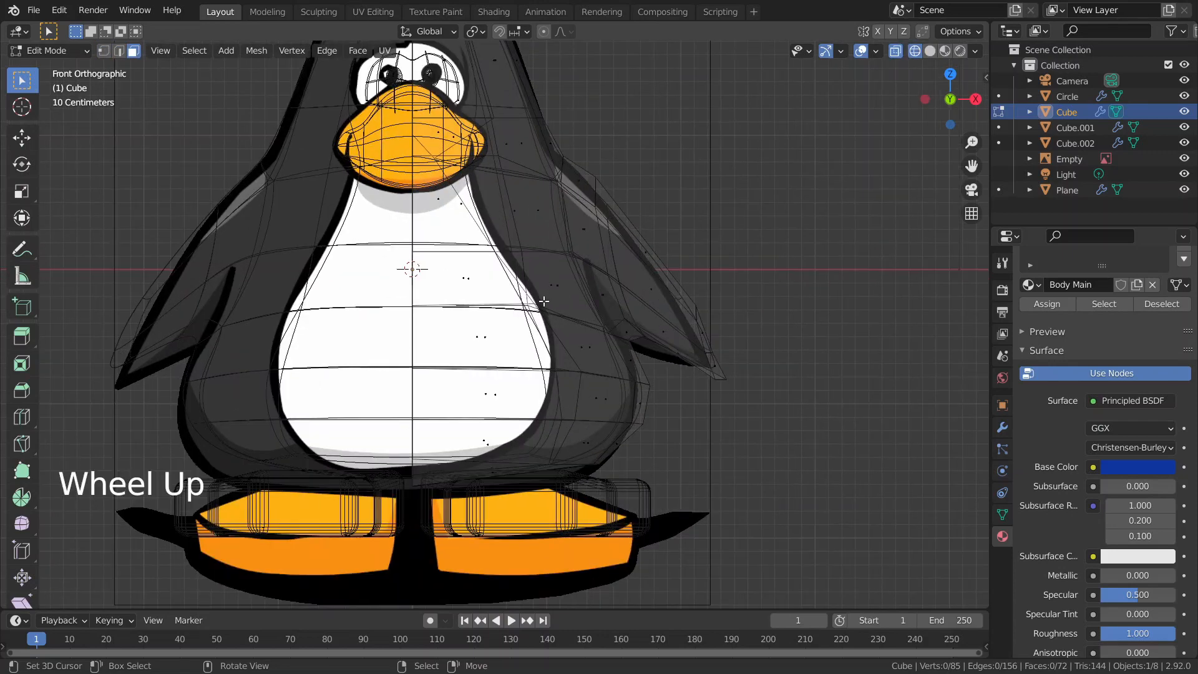
pyautogui.press('c')
pyautogui.moveTo(499, 206)
pyautogui.mouseDown()
pyautogui.moveTo(502, 187)
pyautogui.moveTo(578, 218)
pyautogui.moveTo(562, 349)
pyautogui.moveTo(580, 387)
pyautogui.moveTo(449, 293)
pyautogui.moveTo(622, 319)
pyautogui.moveTo(642, 250)
pyautogui.moveTo(686, 356)
pyautogui.mouseUp()
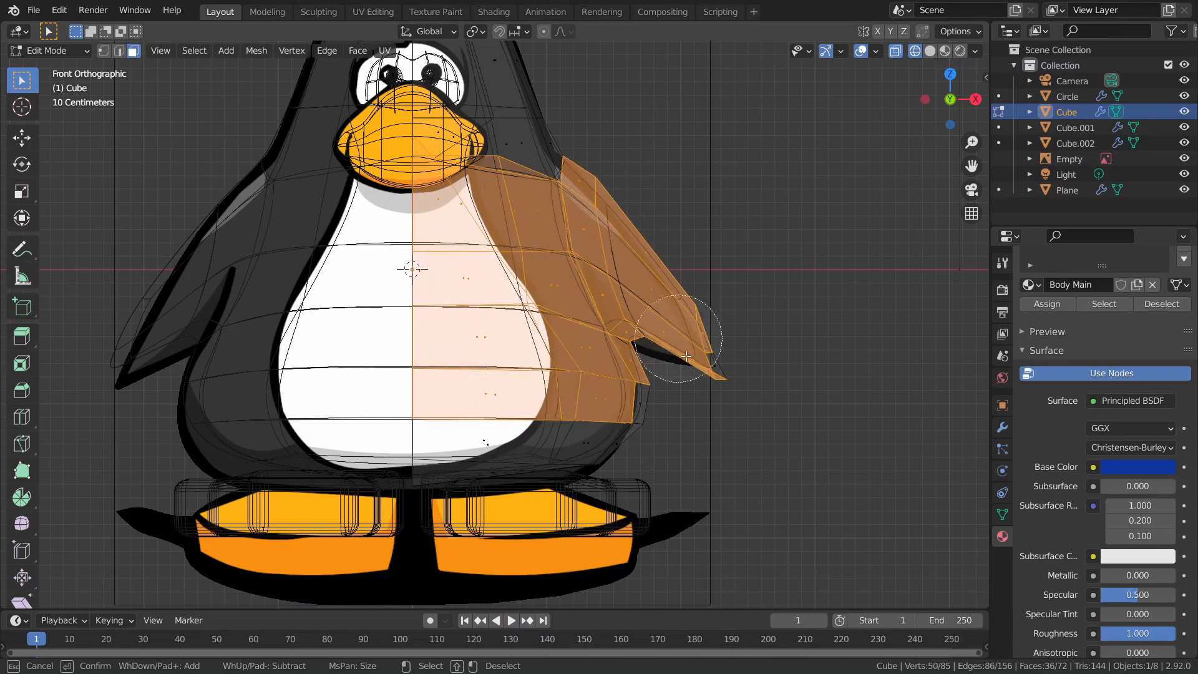
pyautogui.moveTo(559, 217); pyautogui.dragTo(533, 188)
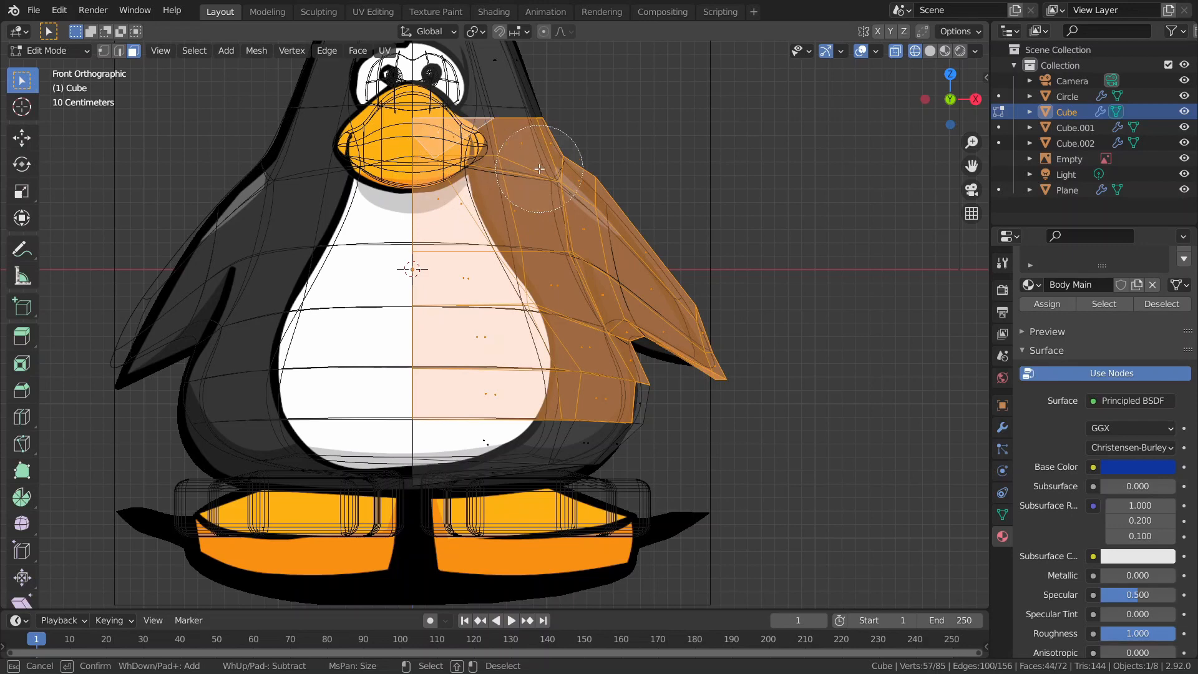
pyautogui.press('Escape')
# Switch to solid shading and deselect the neck faces just below and beside the beak
pyautogui.press('z')
pyautogui.click(1054, 275)
pyautogui.scroll(-3, 886, 273)
pyautogui.moveTo(883, 273)
pyautogui.mouseDown(button='middle')
pyautogui.moveTo(545, 307)
pyautogui.moveTo(770, 364)
pyautogui.mouseUp(button='middle')
pyautogui.scroll(3, 436, 240)
pyautogui.keyDown('shift'); pyautogui.moveTo(425, 231); pyautogui.dragTo(466, 299, button='middle'); pyautogui.keyUp('shift')
pyautogui.moveTo(467, 300); pyautogui.dragTo(457, 251, button='middle')
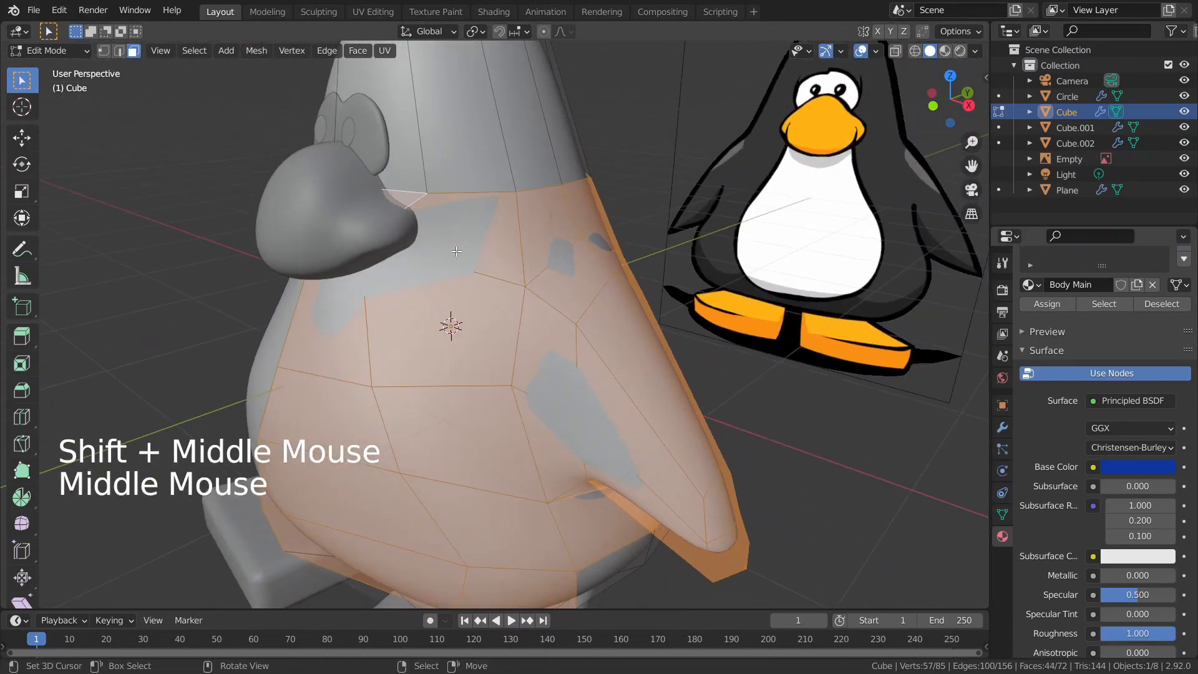
pyautogui.keyDown('shift'); pyautogui.rightClick(422, 222); pyautogui.keyUp('shift')
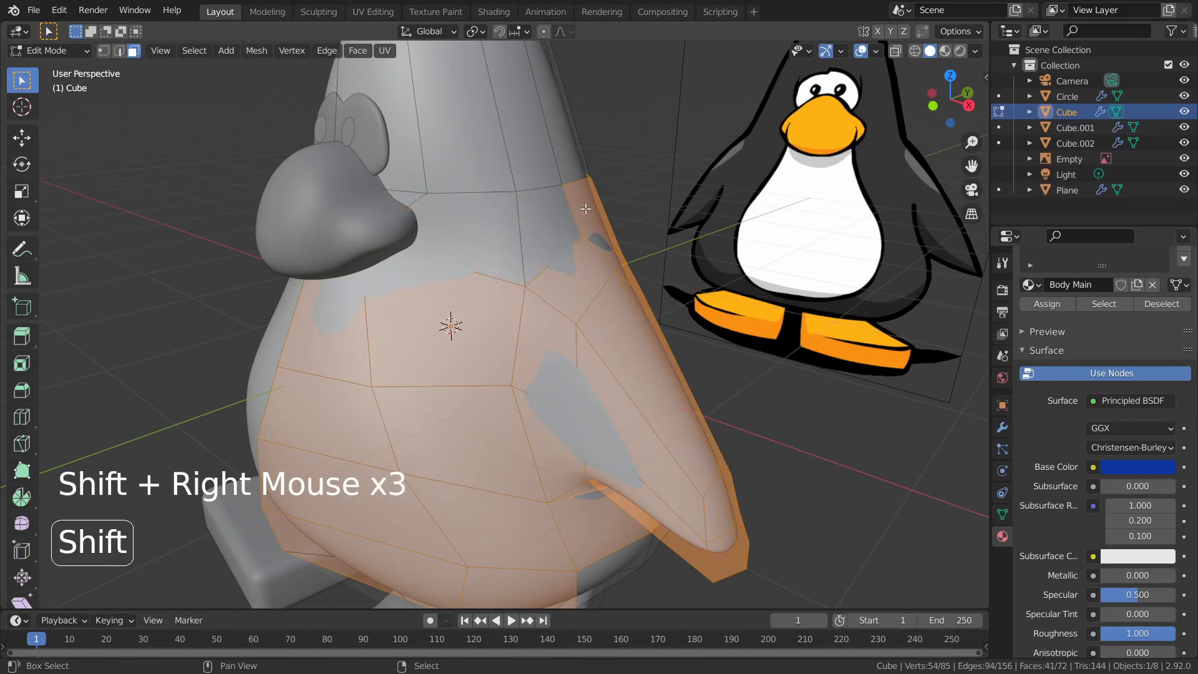
pyautogui.keyDown('shift'); pyautogui.rightClick(585, 208); pyautogui.keyUp('shift')
# Deselect the remaining neck faces so that the selection stops at the shoulder line
pyautogui.moveTo(585, 208); pyautogui.dragTo(665, 405, button='middle')
pyautogui.keyDown('shift'); pyautogui.rightClick(523, 188); pyautogui.keyUp('shift')
pyautogui.keyDown('shift'); pyautogui.rightClick(561, 306); pyautogui.keyUp('shift')
pyautogui.press('Tab')
pyautogui.scroll(-2, 635, 302)
pyautogui.press('Tab')
pyautogui.keyDown('shift'); pyautogui.rightClick(518, 367); pyautogui.keyUp('shift')
pyautogui.keyDown('shift'); pyautogui.rightClick(531, 368); pyautogui.keyUp('shift')
pyautogui.scroll(-3, 682, 437)
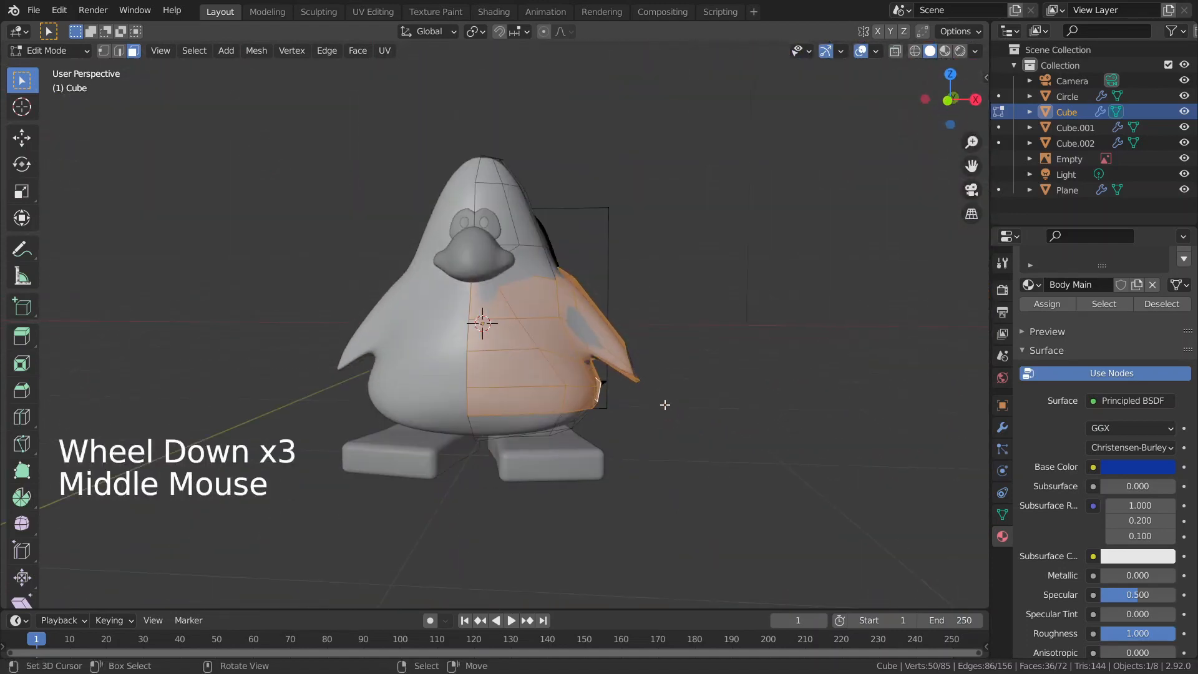
# Duplicate the selected torso and flipper faces in place and separate the copy into its own object
pyautogui.hotkey('shift', 'd')
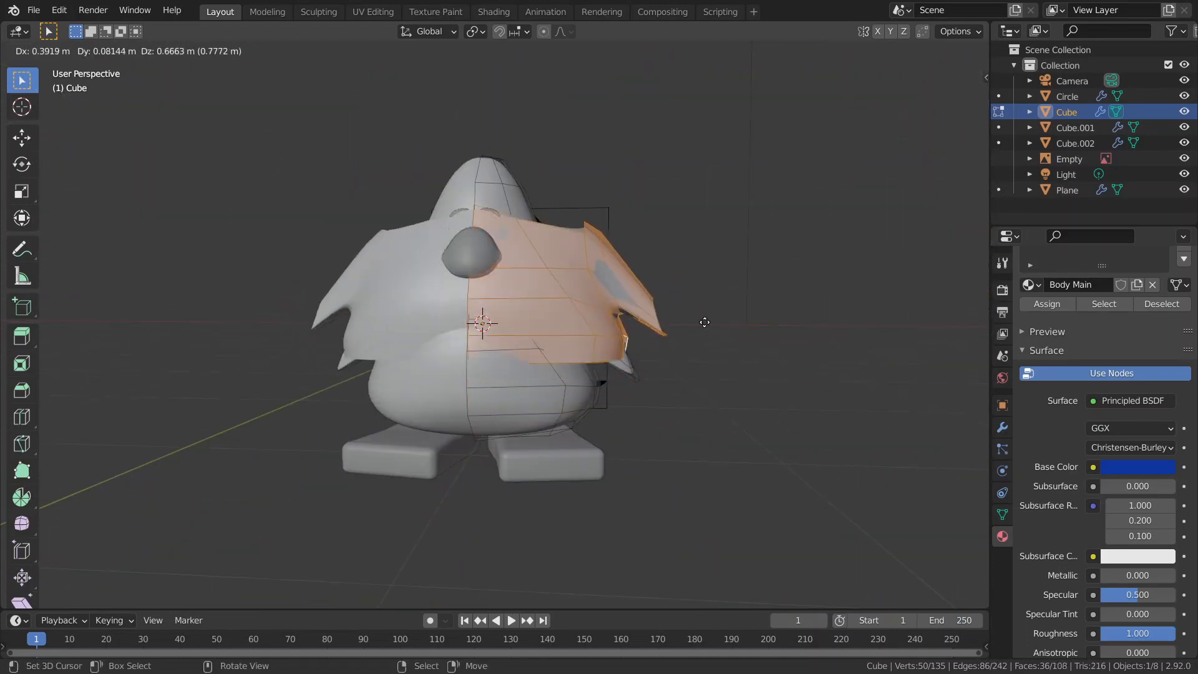
pyautogui.rightClick(618, 318)
pyautogui.moveTo(618, 317); pyautogui.dragTo(605, 361, button='middle')
pyautogui.press('p')
pyautogui.click(567, 372)
pyautogui.press('Tab')
# Select the separated torso shell and scale it up slightly so it sits just outside the penguin's body
pyautogui.rightClick(503, 368)
pyautogui.moveTo(503, 368); pyautogui.dragTo(572, 364, button='middle')
pyautogui.scroll(2, 475, 382)
pyautogui.press('s')
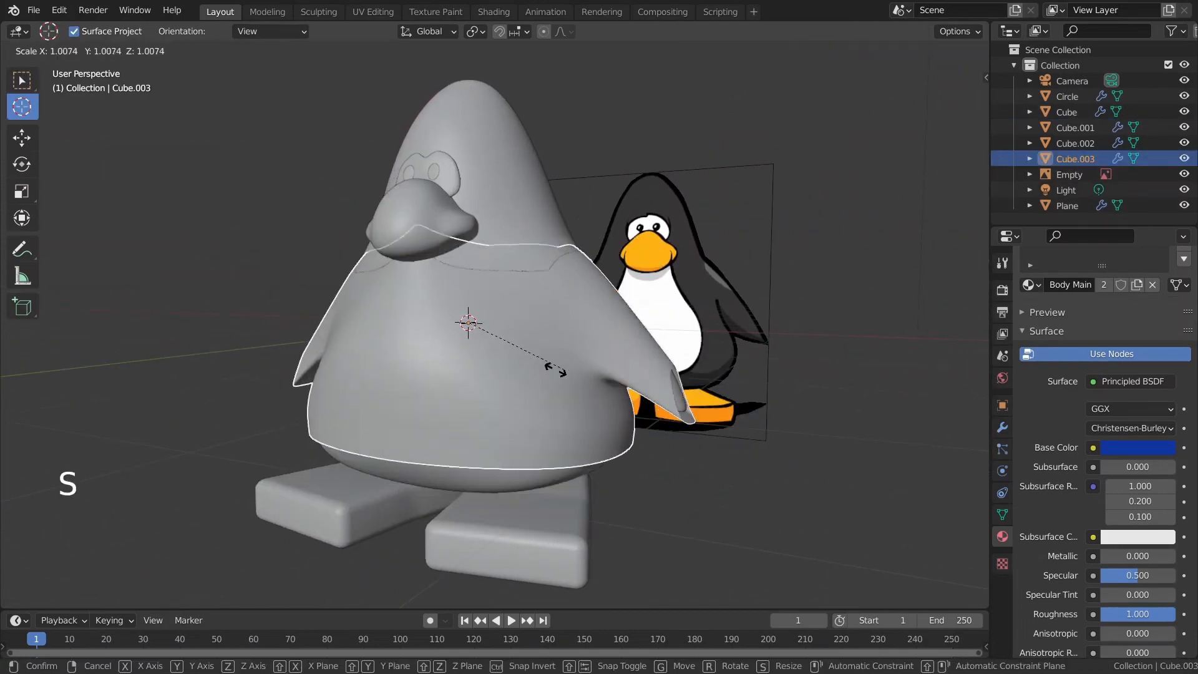
pyautogui.rightClick(578, 381)
pyautogui.moveTo(578, 381); pyautogui.dragTo(662, 425, button='middle')
pyautogui.press('s')
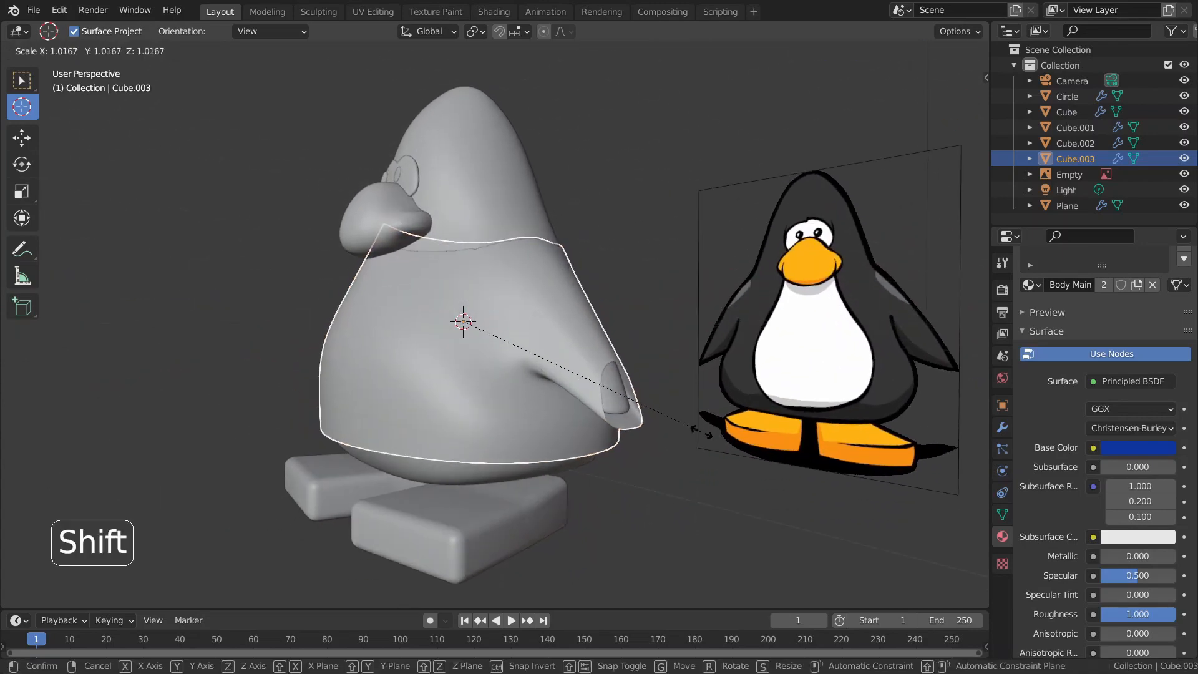
pyautogui.keyDown('shift'); pyautogui.click(508, 340); pyautogui.keyUp('shift')
# Isolate the torso shell in local view with its mesh in Edit Mode
pyautogui.moveTo(508, 340); pyautogui.dragTo(491, 261, button='middle')
pyautogui.press('Tab')
pyautogui.scroll(-3, 430, 266)
pyautogui.press('KP_Divide')
pyautogui.scroll(2, 442, 243)
pyautogui.scroll(1, 491, 260)
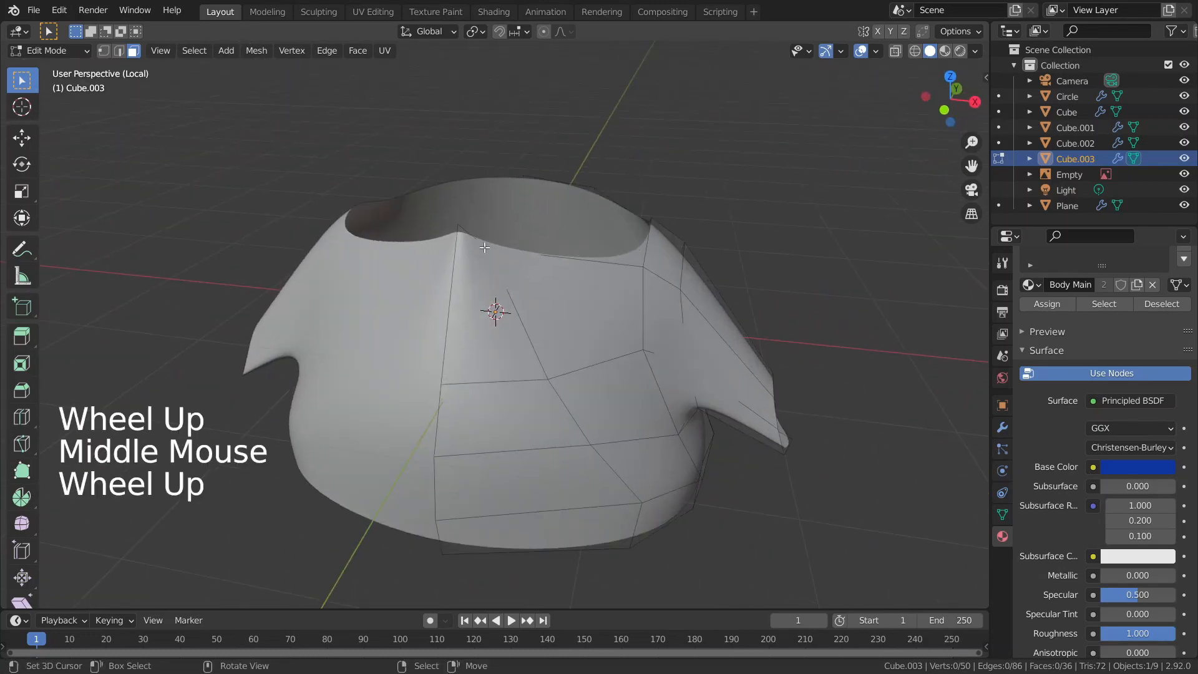
# In vertex selection mode, move the pointed front-centre neckline vertex along the Z axis to smooth the collar
pyautogui.press('1')
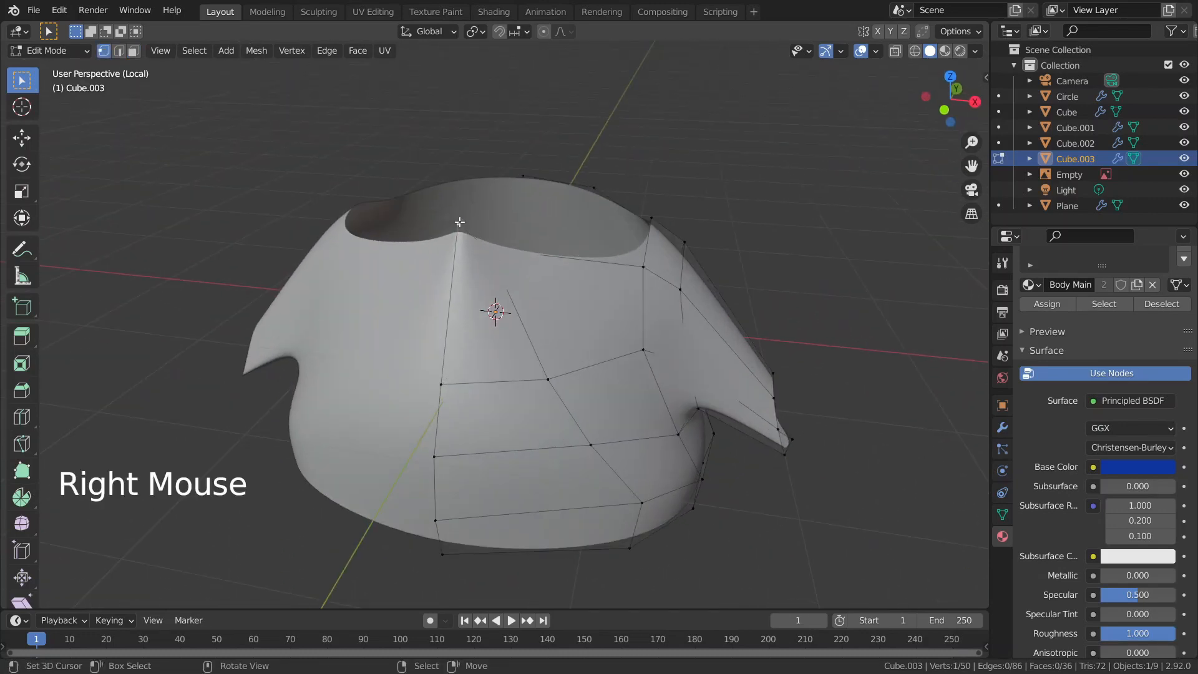
pyautogui.scroll(1, 459, 222)
pyautogui.press('g')
pyautogui.moveTo(460, 222); pyautogui.dragTo(269, 220, button='middle')
pyautogui.press('z')
pyautogui.click(463, 241)
# Flatten the neckline by scaling its edge loop down along the Z axis
pyautogui.rightClick(437, 259)
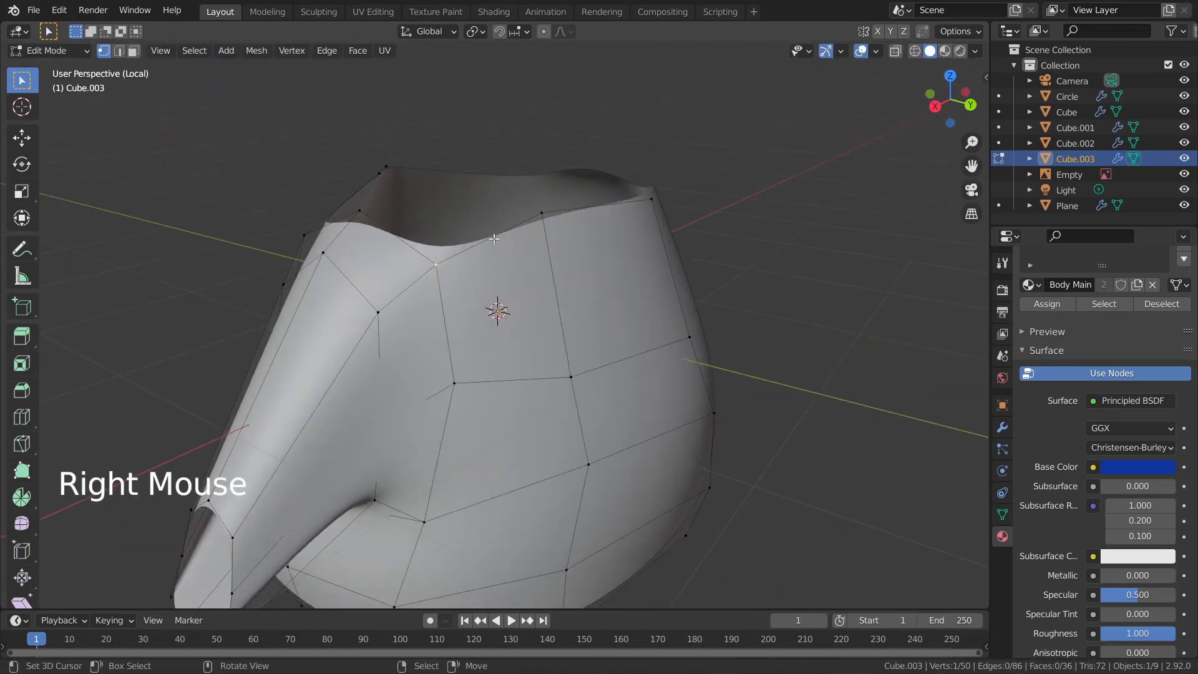
pyautogui.moveTo(494, 239); pyautogui.dragTo(783, 198, button='middle')
pyautogui.keyDown('alt'); pyautogui.rightClick(471, 204); pyautogui.keyUp('alt')
pyautogui.press('s')
pyautogui.press('z')
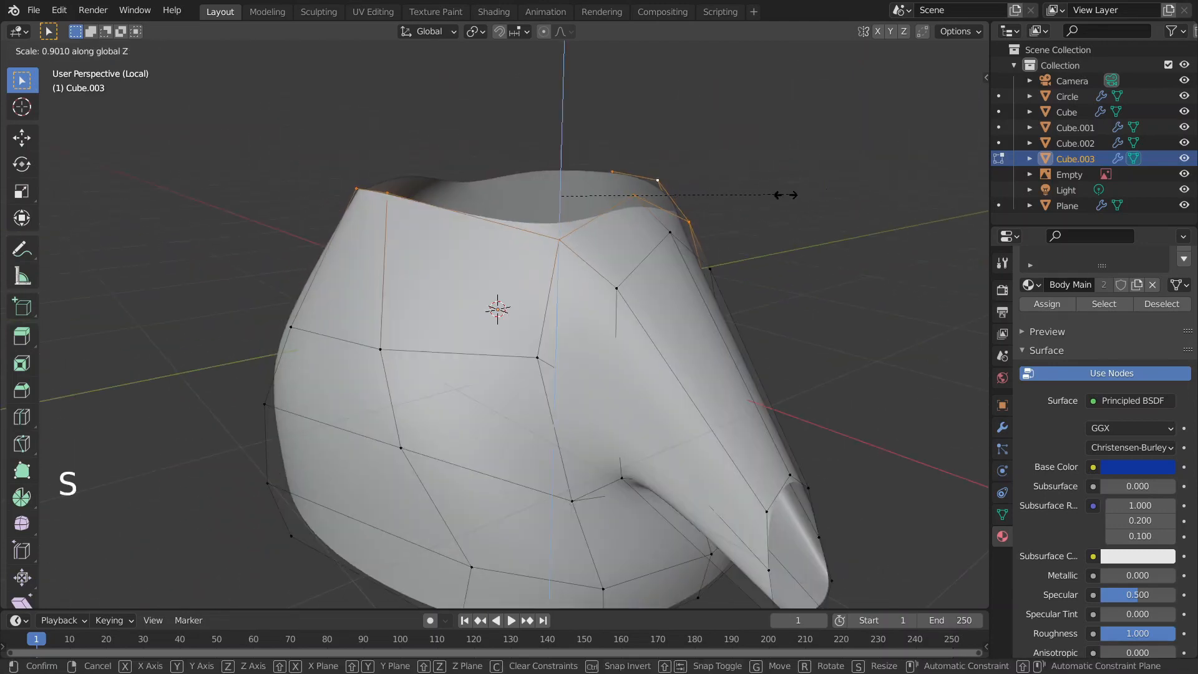
pyautogui.click(700, 183)
pyautogui.press('Tab')
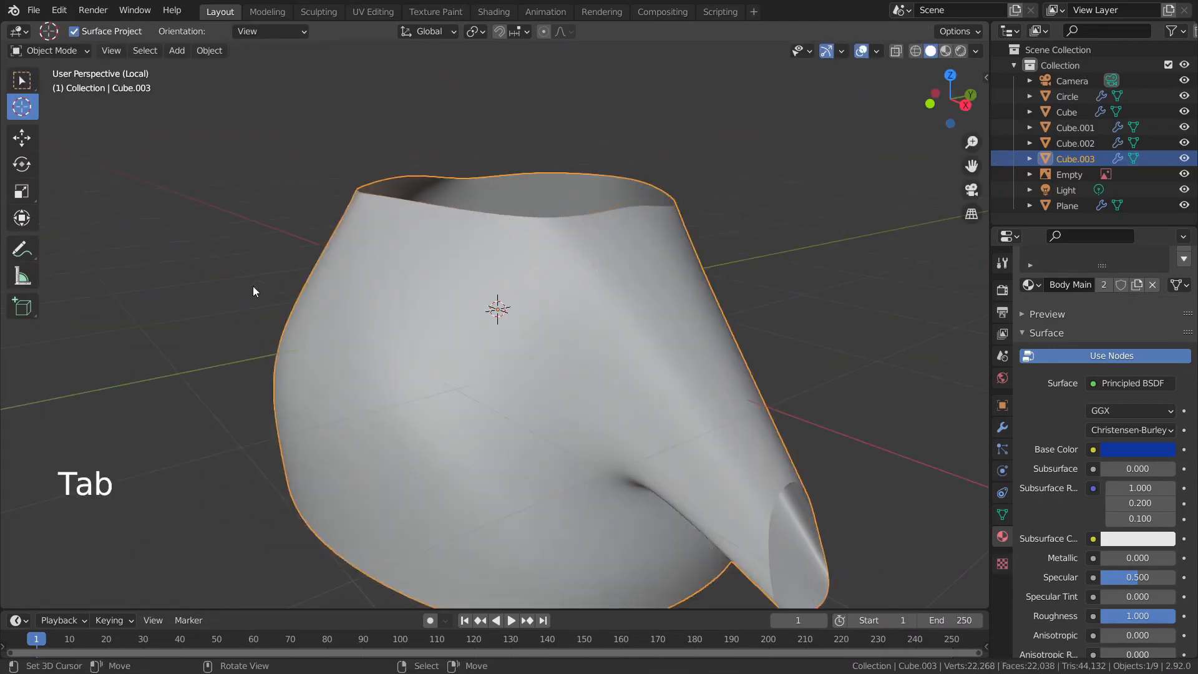
# Vertex-slide the front-centre vertex below the neckline and its neighbour upward to even out the chest edge row
pyautogui.scroll(-2, 252, 285)
pyautogui.moveTo(269, 274); pyautogui.dragTo(329, 297, button='middle')
pyautogui.press('Tab')
pyautogui.scroll(1, 353, 294)
pyautogui.rightClick(333, 326)
pyautogui.press('g')
pyautogui.press('g')
pyautogui.click(347, 285)
pyautogui.rightClick(382, 307)
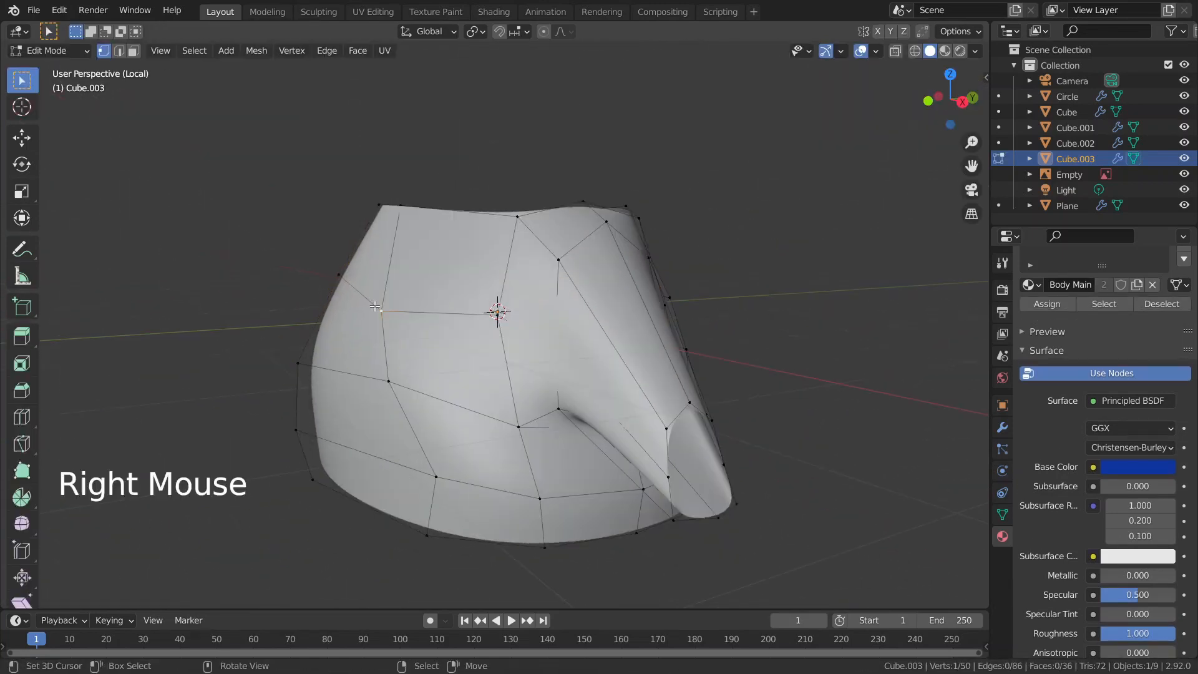
pyautogui.press('g')
pyautogui.press('g')
pyautogui.click(382, 284)
# From the front view, add a loop cut around the lower flipper sleeve with an edge slide of about 0.08
pyautogui.scroll(-1, 476, 328)
pyautogui.moveTo(475, 329); pyautogui.dragTo(438, 358, button='middle')
pyautogui.press('`')
pyautogui.keyDown('shift'); pyautogui.scroll(-1, 535, 377); pyautogui.keyUp('shift')
pyautogui.scroll(3, 555, 378)
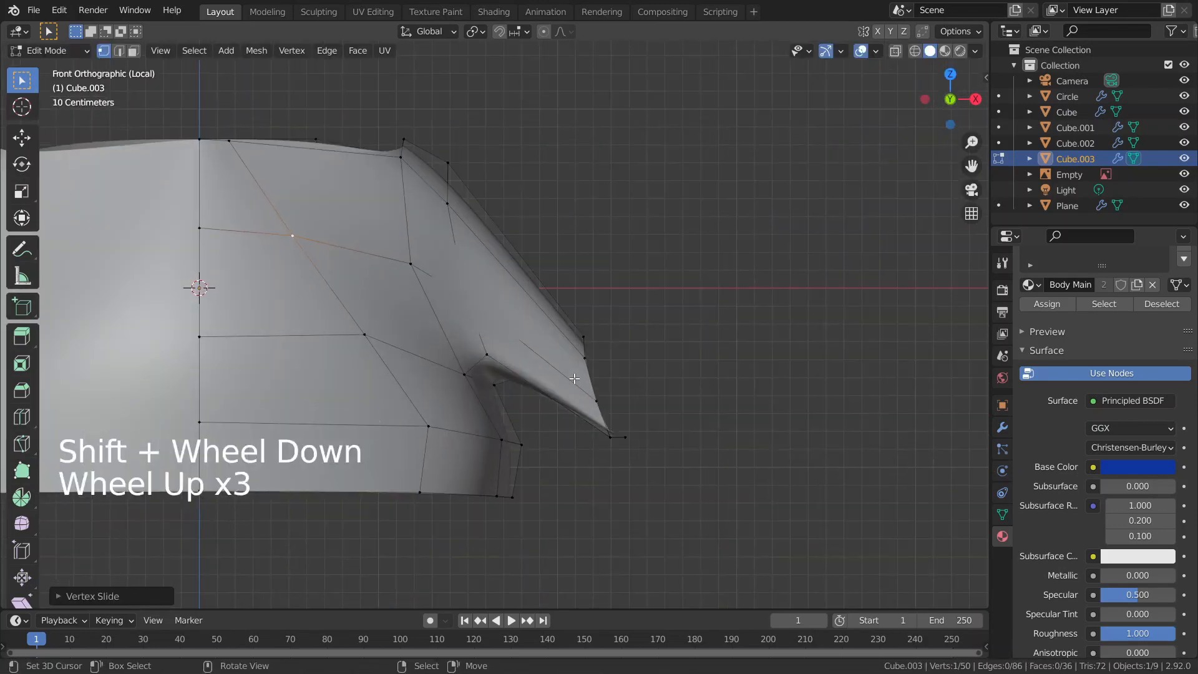
pyautogui.hotkey('ctrl', 'r')
pyautogui.click(522, 259)
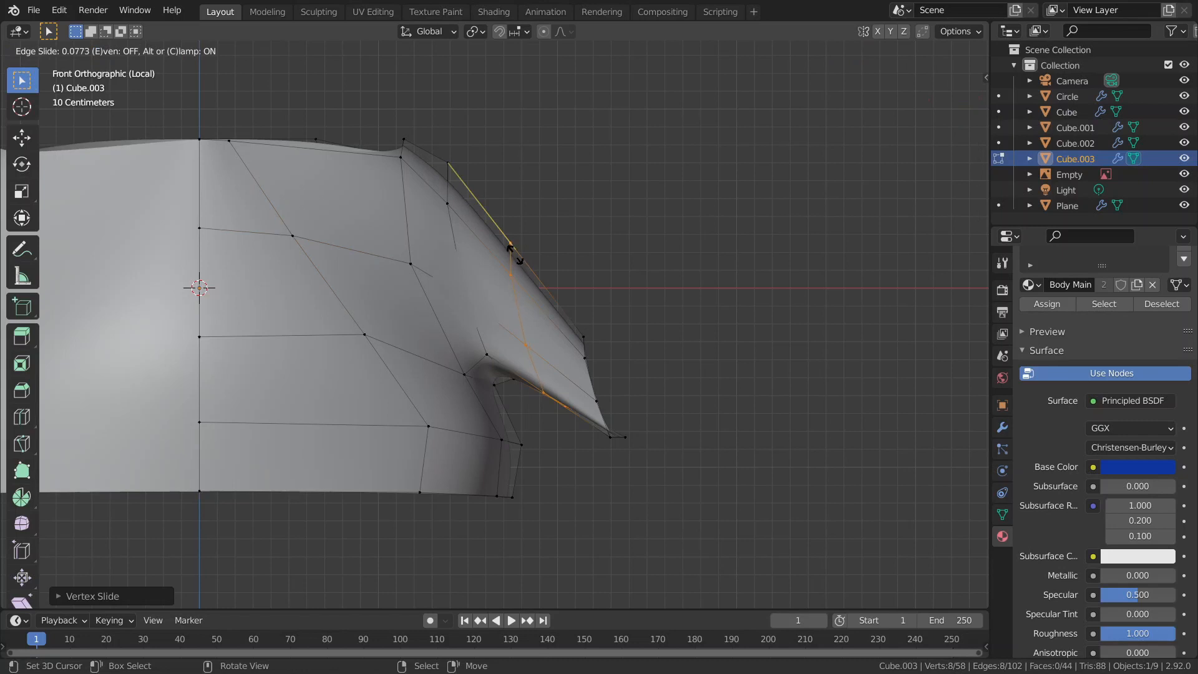
pyautogui.click(535, 312)
# Delete the ring of faces at the flipper tip beyond the new loop to open the sleeve
pyautogui.press('3')
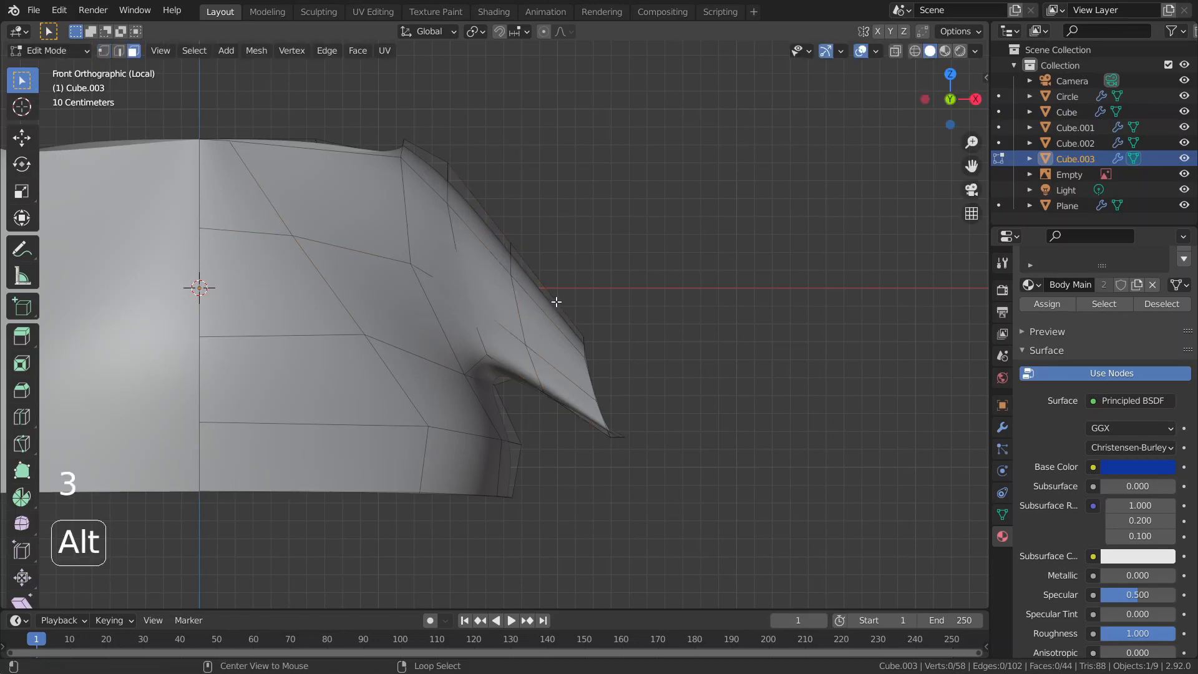
pyautogui.rightClick(556, 302)
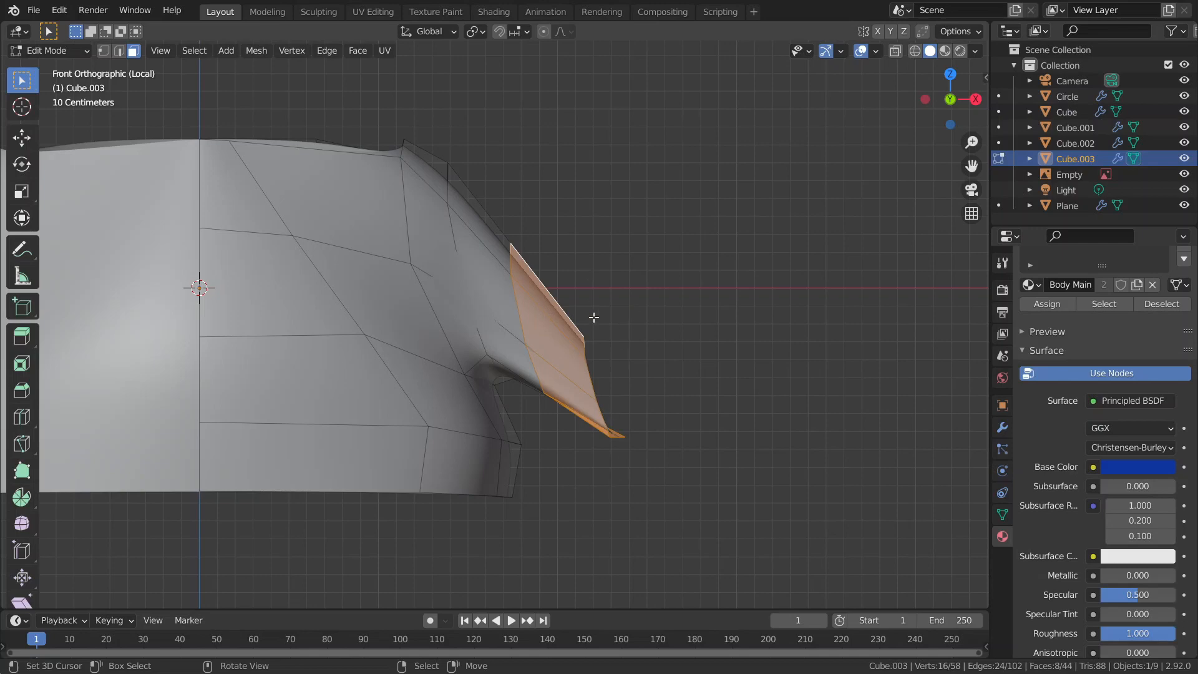
pyautogui.press('x')
pyautogui.click(578, 350)
pyautogui.scroll(-2, 579, 353)
pyautogui.moveTo(580, 353); pyautogui.dragTo(518, 300, button='middle')
# From the top view, move the two upper edges of the sleeve opening outward about 0.16 m along the X axis
pyautogui.press('2')
pyautogui.keyDown('alt'); pyautogui.rightClick(513, 295); pyautogui.keyUp('alt')
pyautogui.press('`')
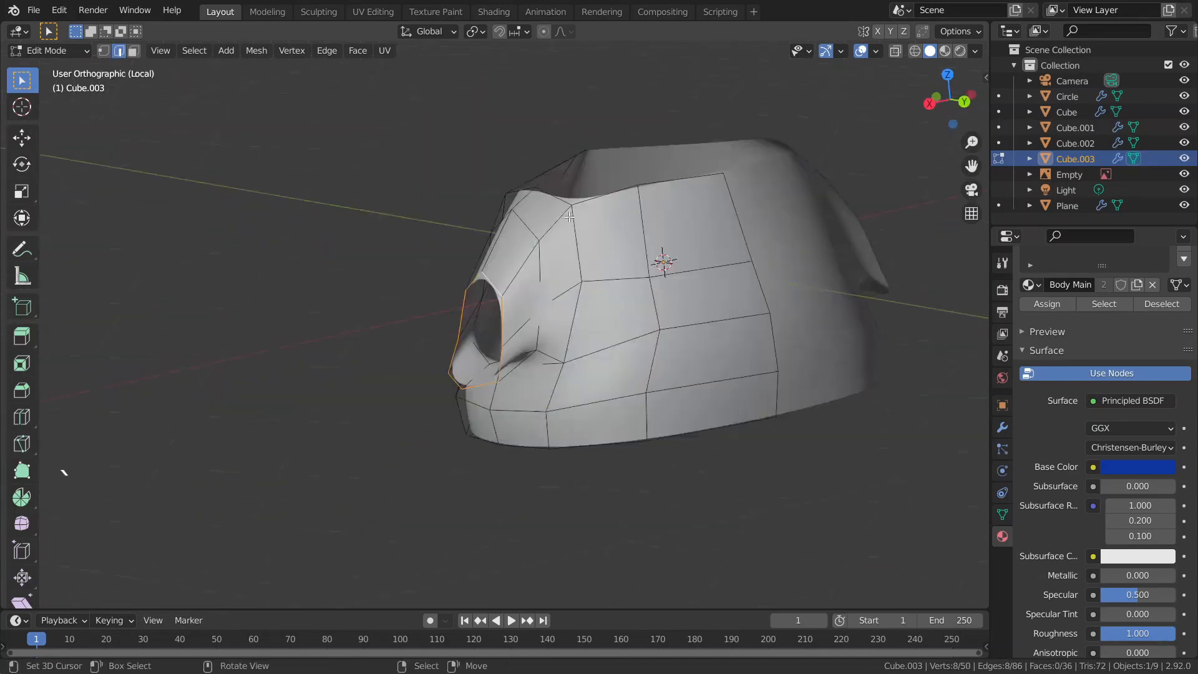
pyautogui.press('`')
pyautogui.scroll(3, 546, 312)
pyautogui.rightClick(517, 299)
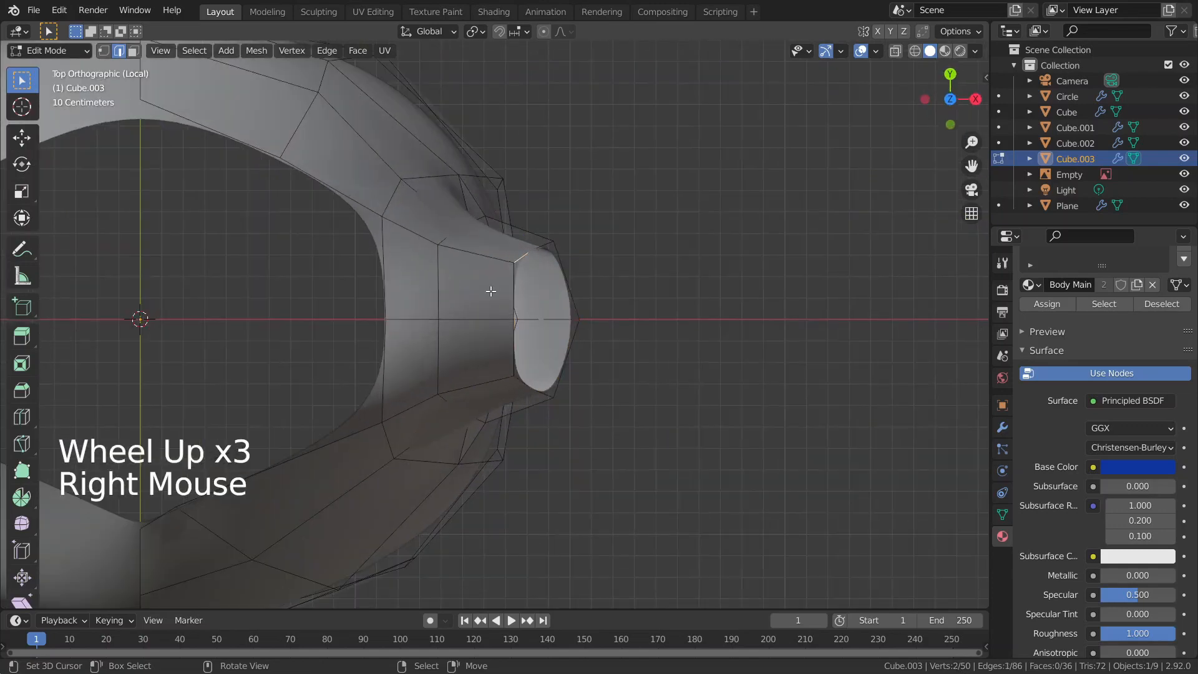
pyautogui.keyDown('shift'); pyautogui.rightClick(507, 338); pyautogui.keyUp('shift')
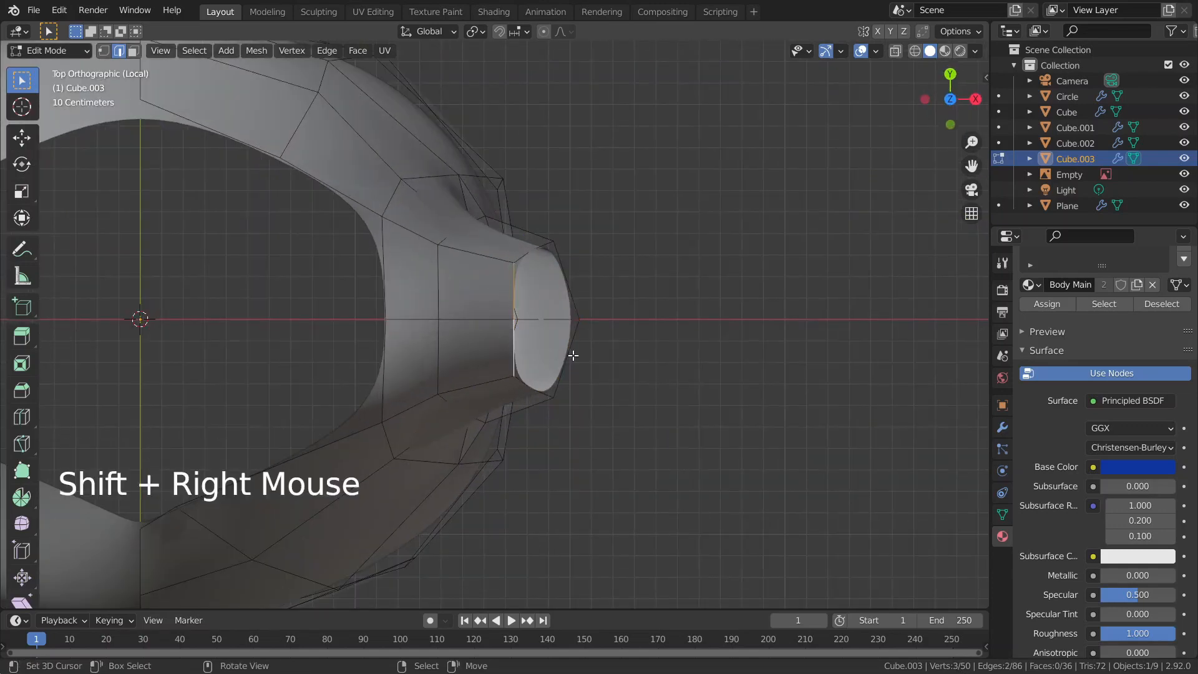
pyautogui.press('g')
pyautogui.press('x')
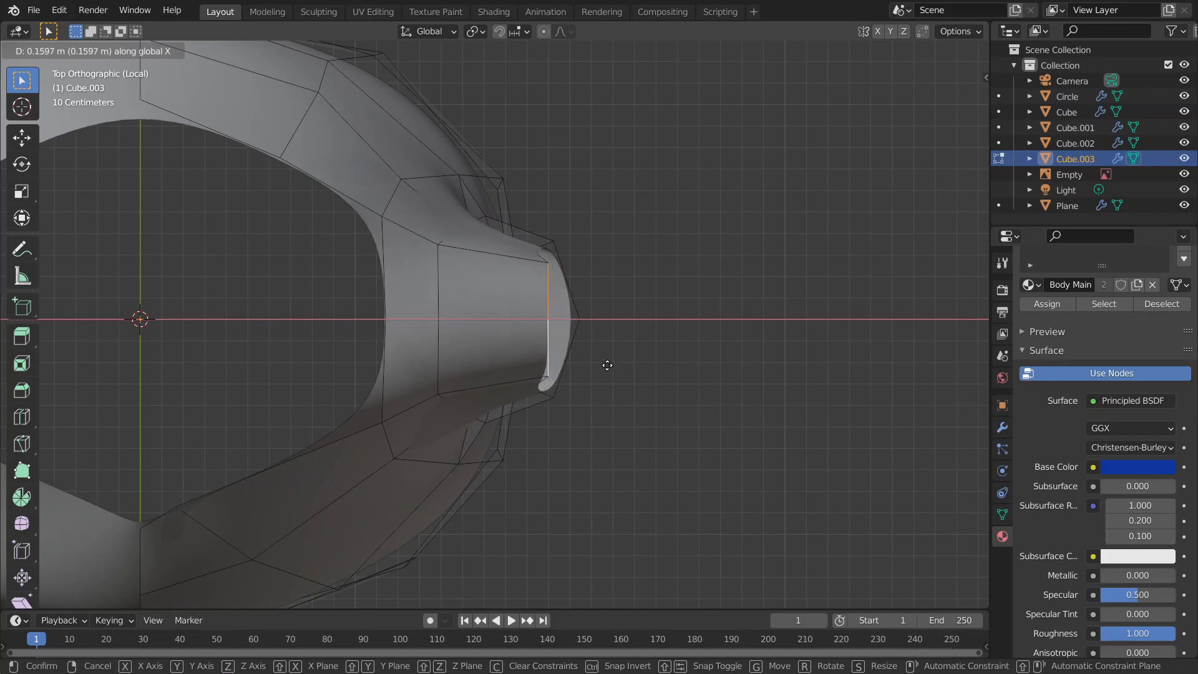
pyautogui.click(605, 364)
# Select the side vertices midway down the sleeve opening and move them along the X axis
pyautogui.moveTo(602, 364); pyautogui.dragTo(493, 281, button='middle')
pyautogui.press('1')
pyautogui.rightClick(583, 344)
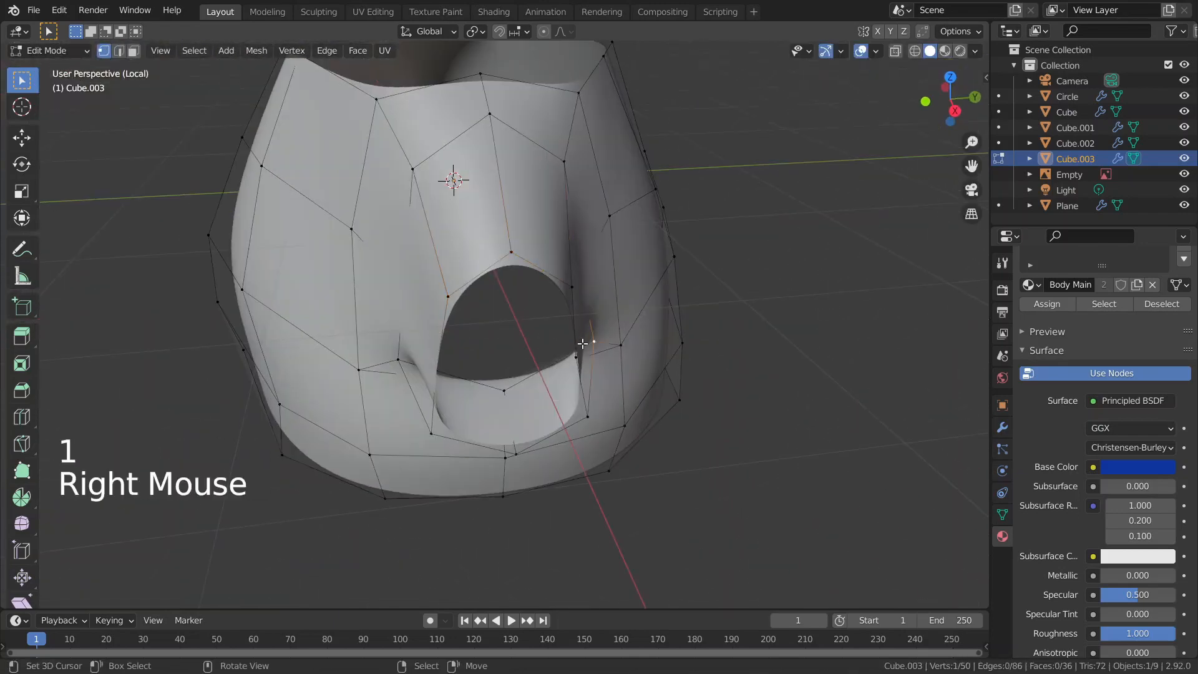
pyautogui.moveTo(578, 357); pyautogui.dragTo(489, 393, button='middle')
pyautogui.rightClick(569, 343)
pyautogui.rightClick(569, 343)
pyautogui.keyDown('shift'); pyautogui.rightClick(513, 342); pyautogui.keyUp('shift')
pyautogui.press('g')
pyautogui.press('x')
pyautogui.click(718, 402)
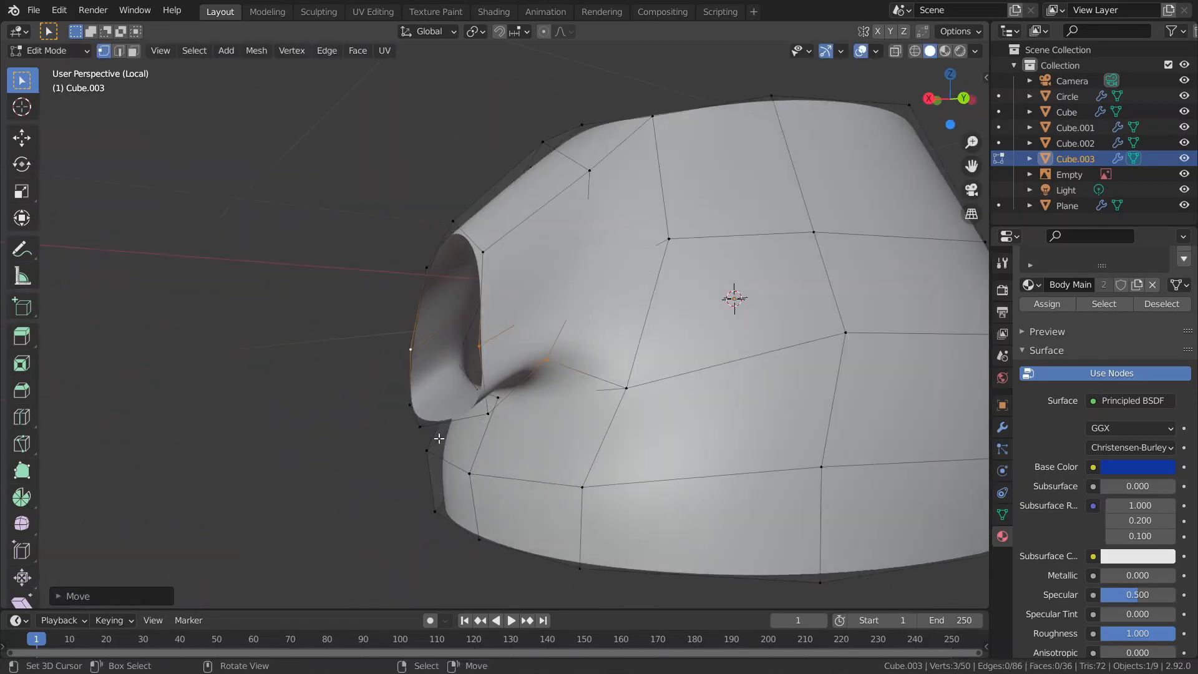
# Vertex-slide the bottom vertex of the sleeve opening by about 0.15
pyautogui.rightClick(440, 438)
pyautogui.rightClick(426, 430)
pyautogui.scroll(2, 426, 429)
pyautogui.press('g')
pyautogui.press('g')
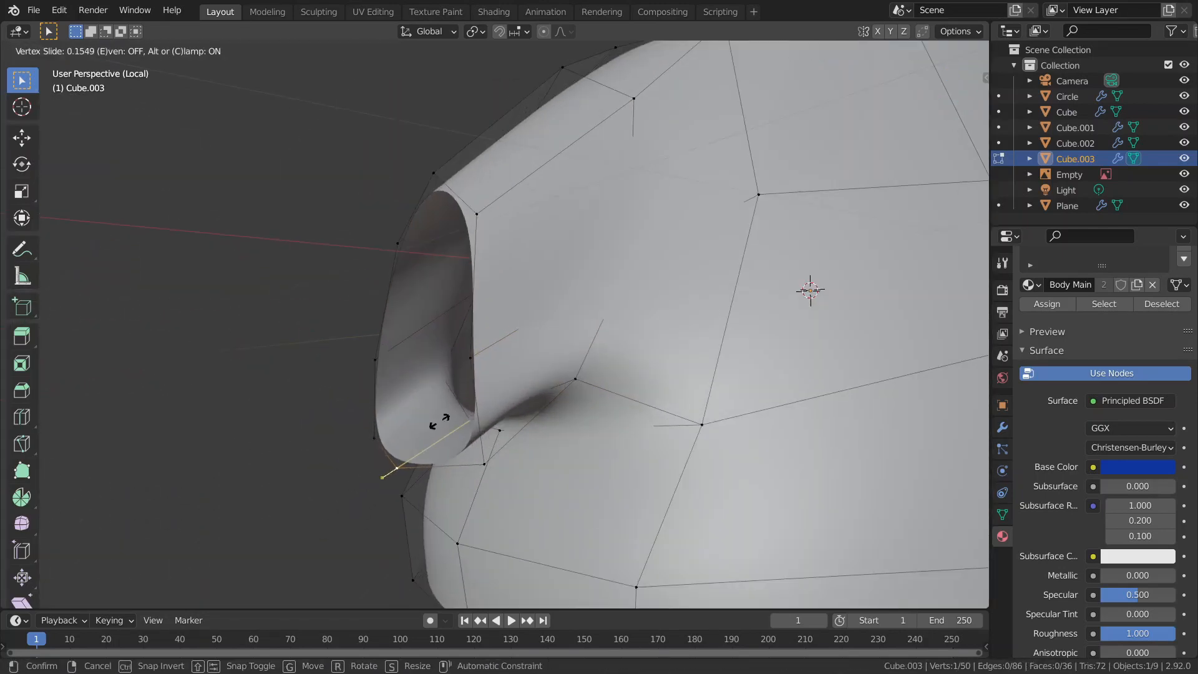
pyautogui.click(439, 422)
# Finish mesh editing, leave local view to show the whole penguin, and select the shirt object
pyautogui.press('Tab')
pyautogui.scroll(-3, 292, 377)
pyautogui.moveTo(292, 377); pyautogui.dragTo(653, 425, button='middle')
pyautogui.scroll(-4, 557, 396)
pyautogui.press('/')
pyautogui.scroll(-2, 556, 383)
pyautogui.rightClick(652, 424)
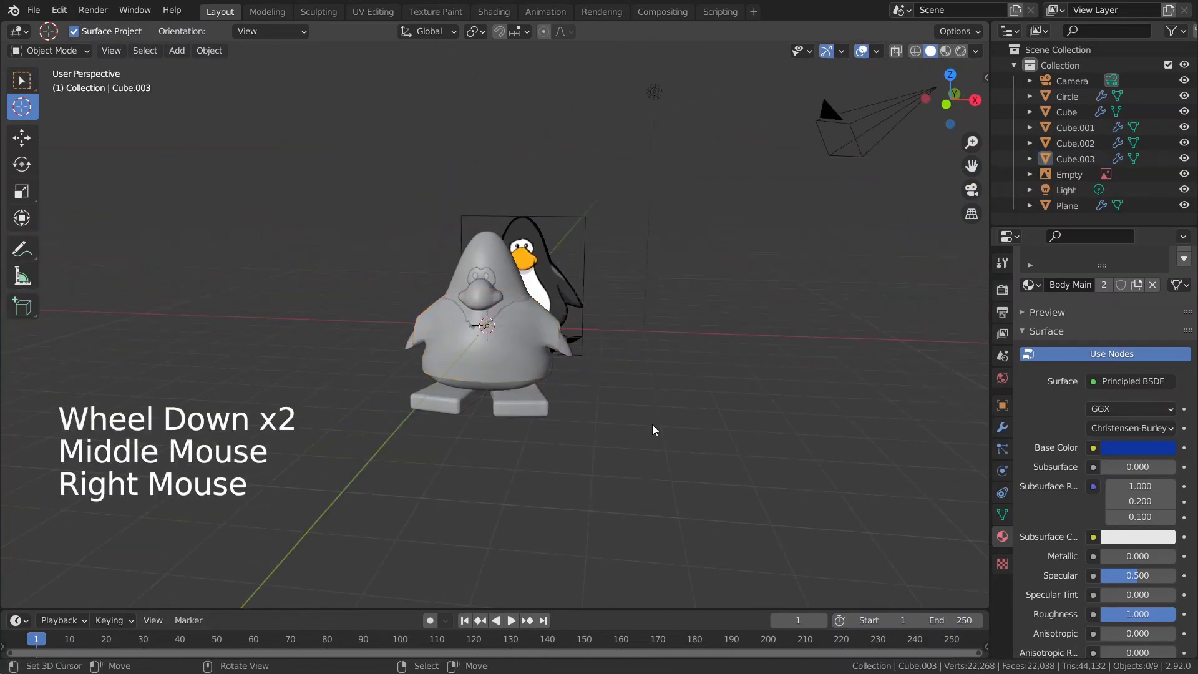
pyautogui.scroll(4, 549, 354)
pyautogui.moveTo(549, 353)
pyautogui.mouseDown(button='middle')
pyautogui.moveTo(414, 312)
pyautogui.moveTo(545, 294)
pyautogui.moveTo(563, 301)
pyautogui.moveTo(543, 335)
pyautogui.mouseUp(button='middle')
pyautogui.rightClick(543, 335)
pyautogui.scroll(1, 544, 335)
pyautogui.press('g')
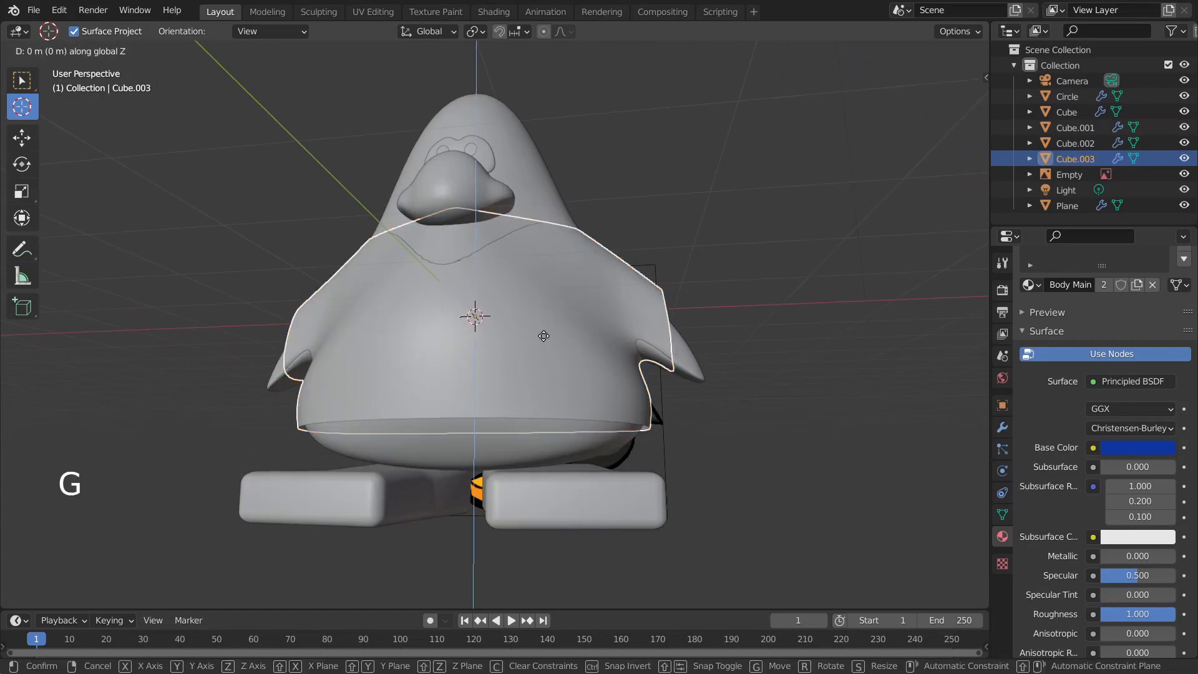
pyautogui.press('z')
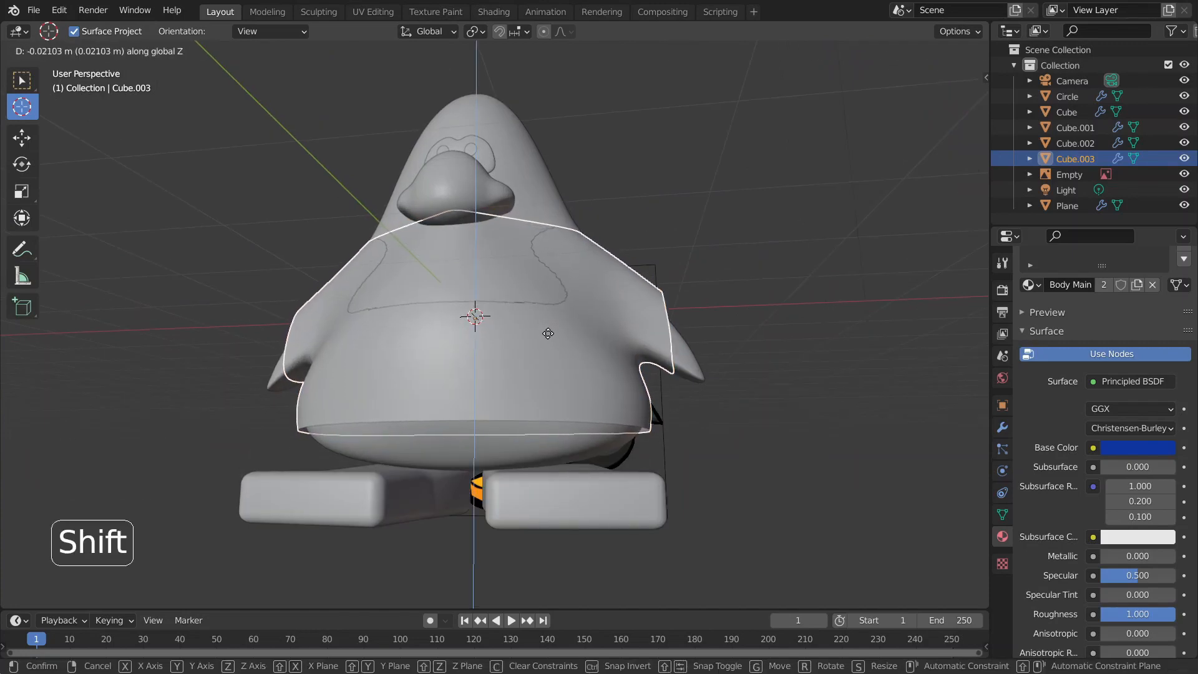
pyautogui.rightClick(545, 343)
pyautogui.moveTo(544, 343); pyautogui.dragTo(424, 337, button='middle')
pyautogui.press('Tab')
pyautogui.moveTo(393, 269); pyautogui.dragTo(444, 286, button='middle')
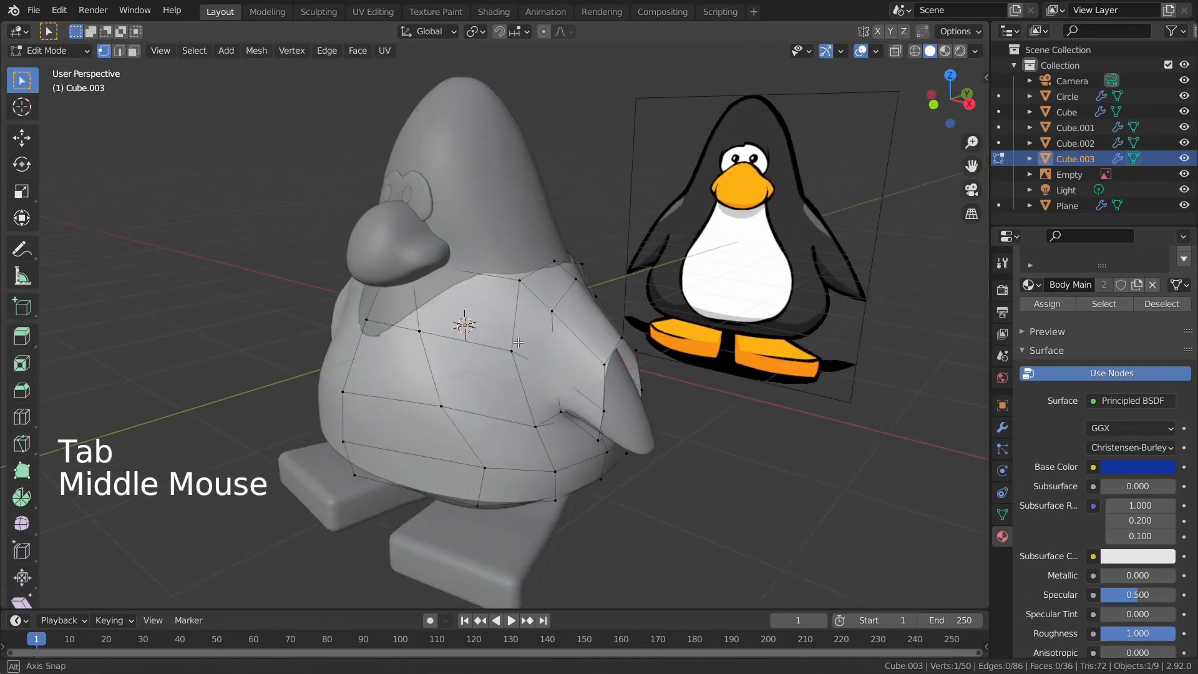
pyautogui.press('Tab')
pyautogui.scroll(1, 443, 287)
pyautogui.scroll(1, 444, 288)
pyautogui.press('Tab')
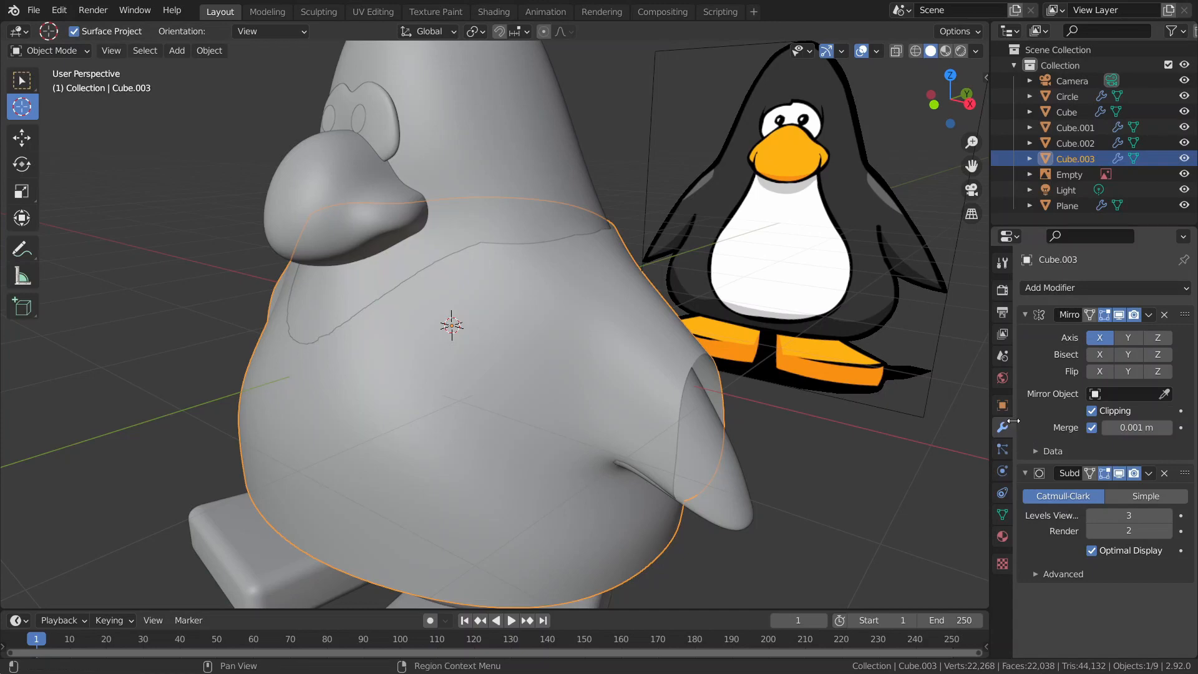
# Add a Solidify modifier to the shirt with an offset of 1 and a thickness of 0.02 m
pyautogui.click(1058, 292)
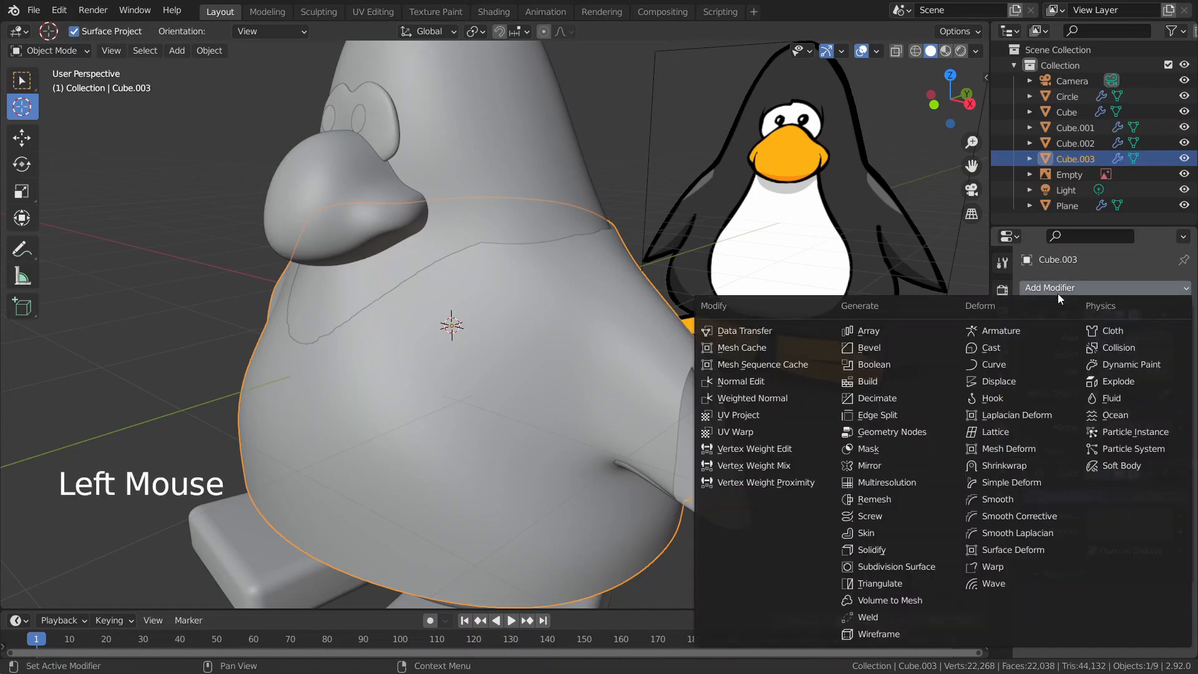
pyautogui.click(872, 549)
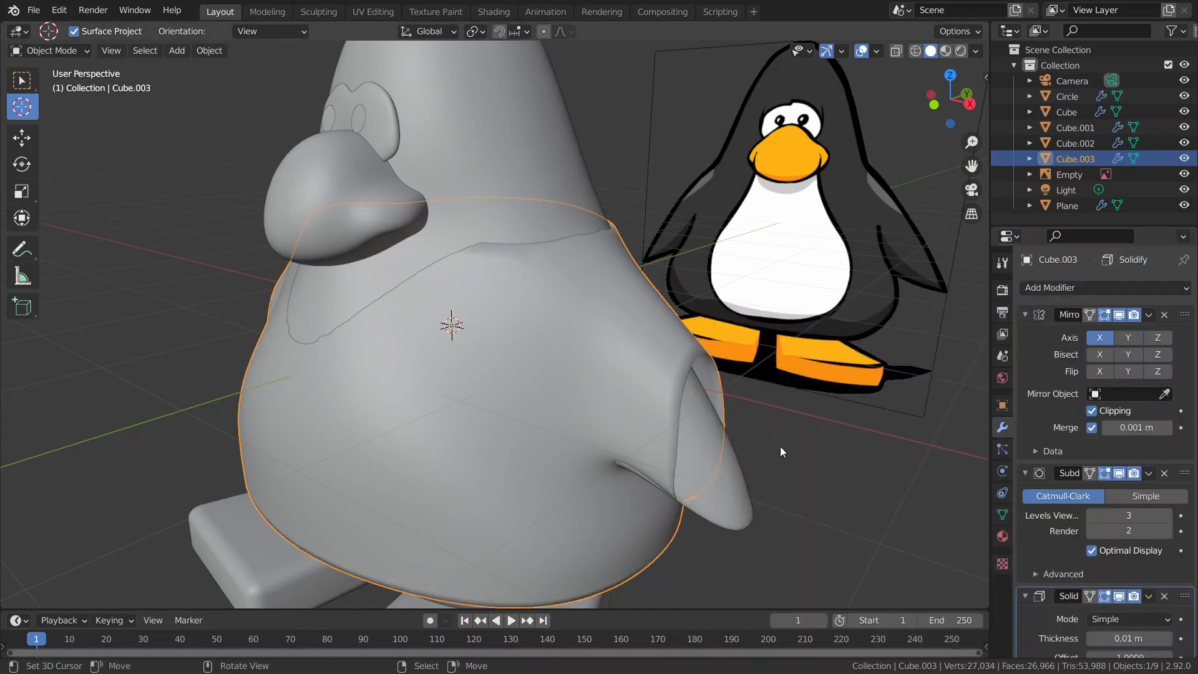
pyautogui.scroll(-2, 1033, 515)
pyautogui.scroll(-1, 1033, 514)
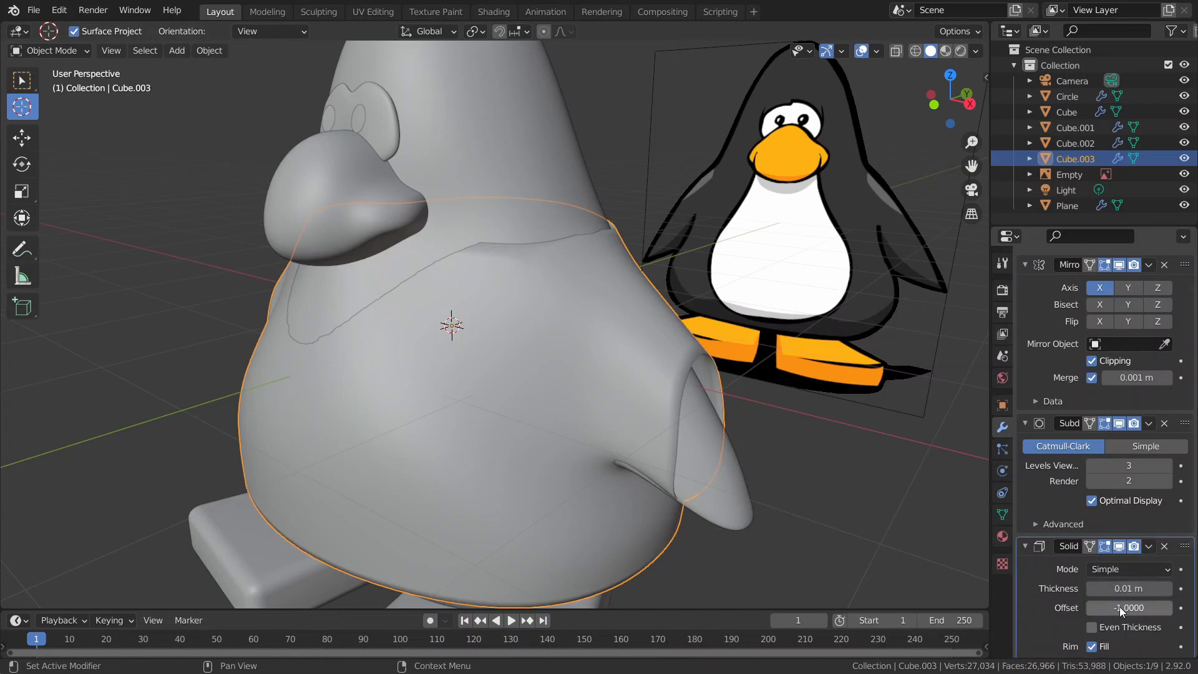
pyautogui.moveTo(1119, 608); pyautogui.dragTo(1172, 607)
pyautogui.scroll(-1, 965, 584)
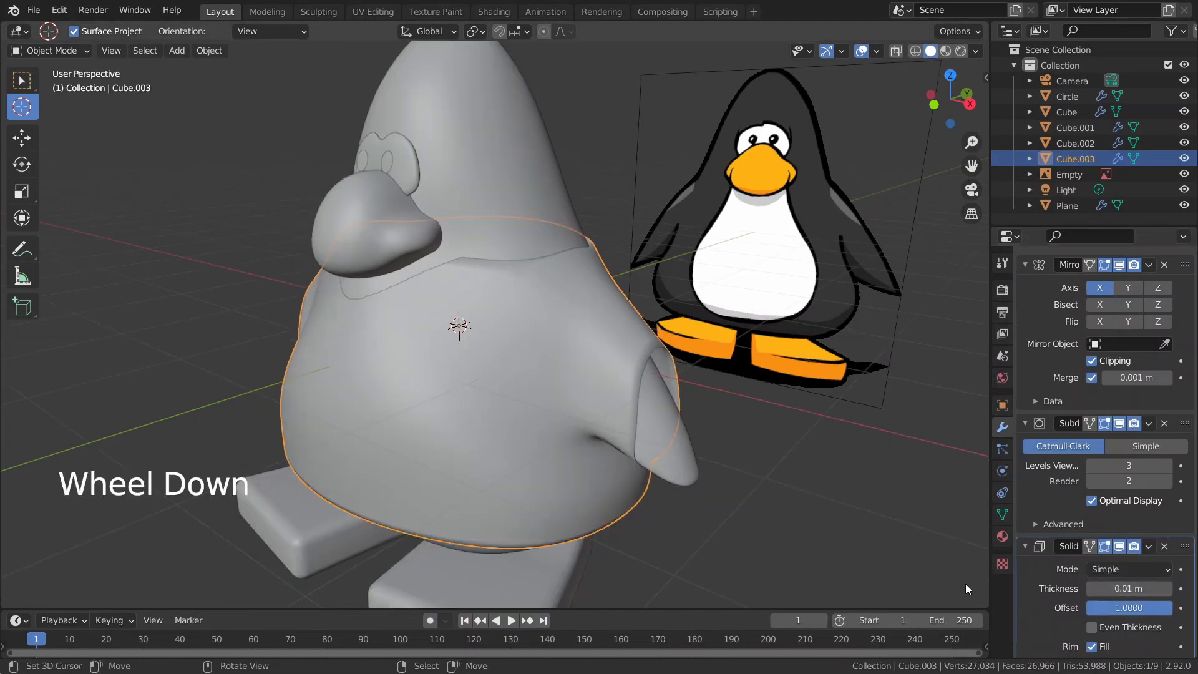
pyautogui.click(1168, 590)
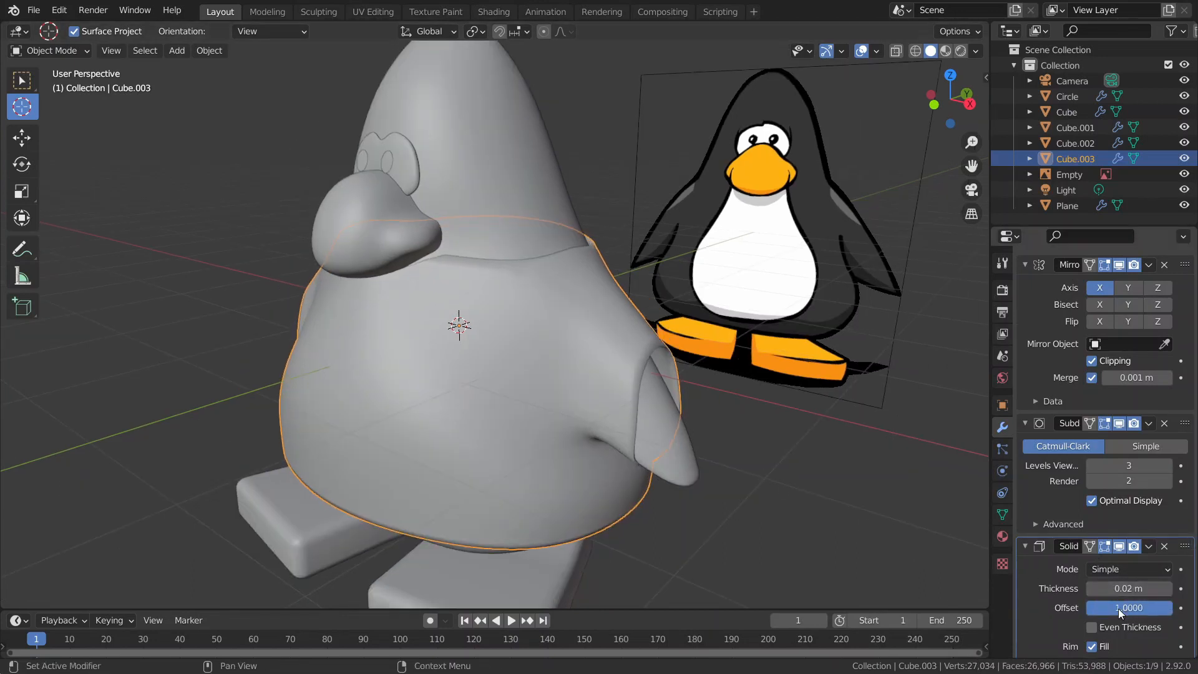
pyautogui.scroll(-1, 748, 473)
# Reselect the shirt and isolate it in local view
pyautogui.moveTo(811, 500); pyautogui.dragTo(461, 328, button='middle')
pyautogui.scroll(2, 719, 454)
pyautogui.rightClick(719, 454)
pyautogui.rightClick(462, 324)
pyautogui.press('KP_Divide')
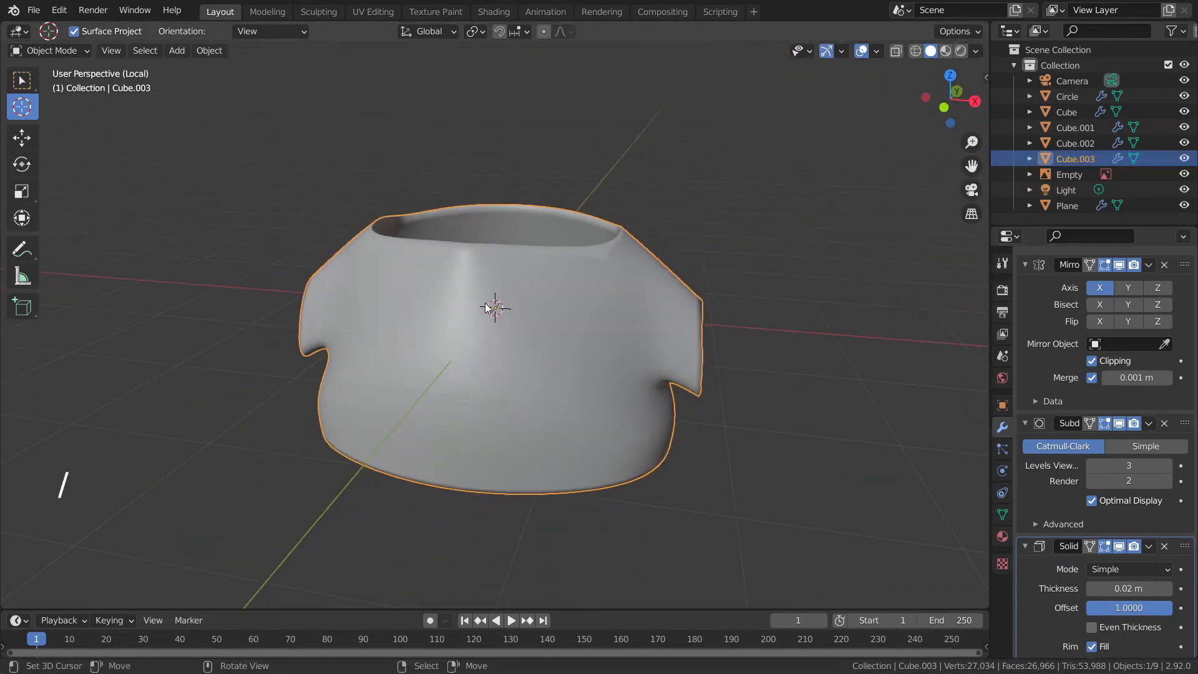
# Select the shirt's neckline edge loop and, with the penguin body shown again, edge-slide it by about 0.39
pyautogui.press('Tab')
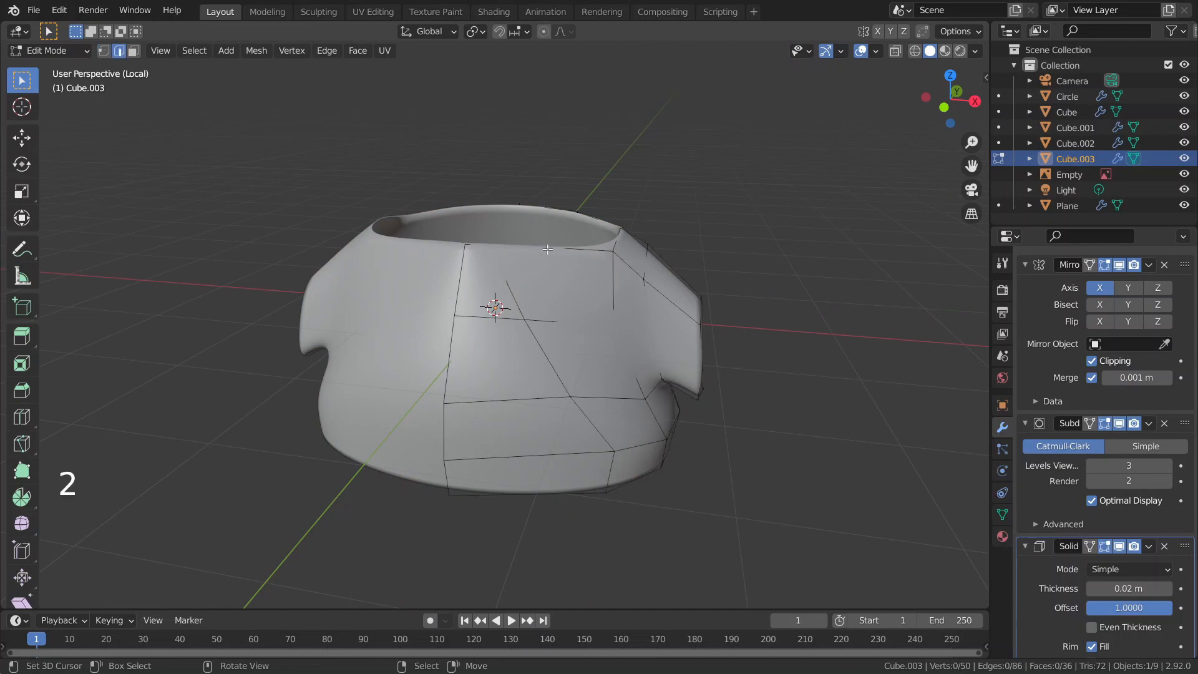
pyautogui.keyDown('alt'); pyautogui.rightClick(548, 249); pyautogui.keyUp('alt')
pyautogui.moveTo(547, 248); pyautogui.dragTo(423, 204, button='middle')
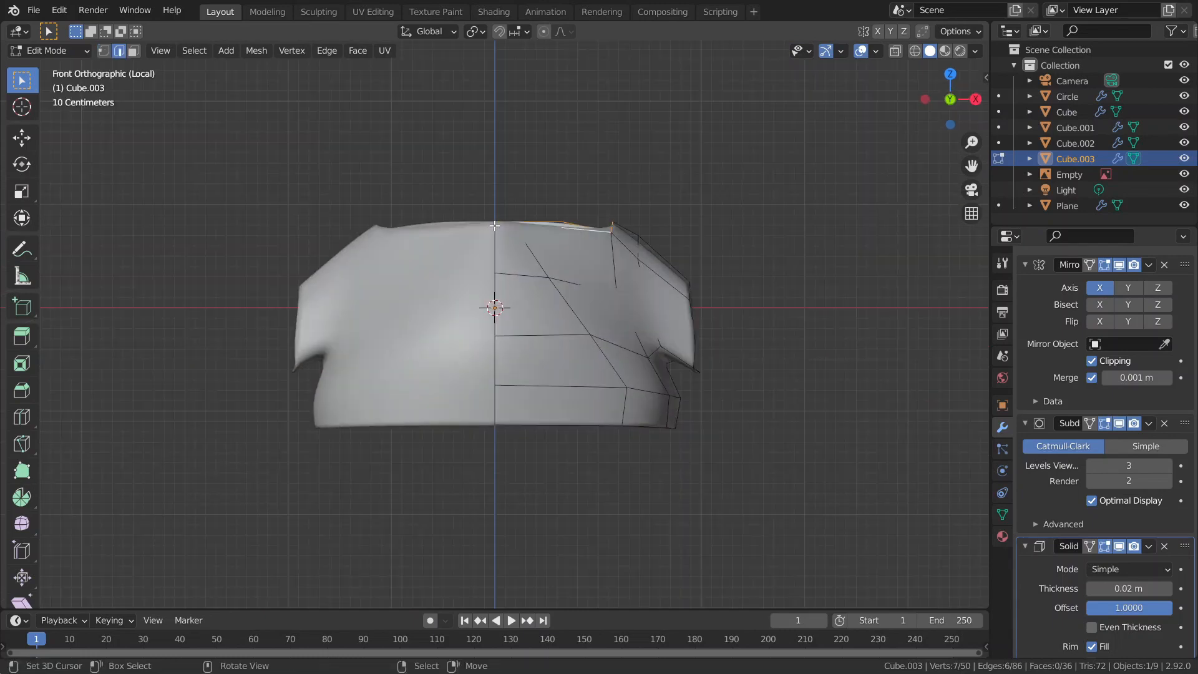
pyautogui.press('KP_Divide')
pyautogui.moveTo(584, 195); pyautogui.dragTo(588, 175, button='middle')
pyautogui.press('g')
pyautogui.press('g')
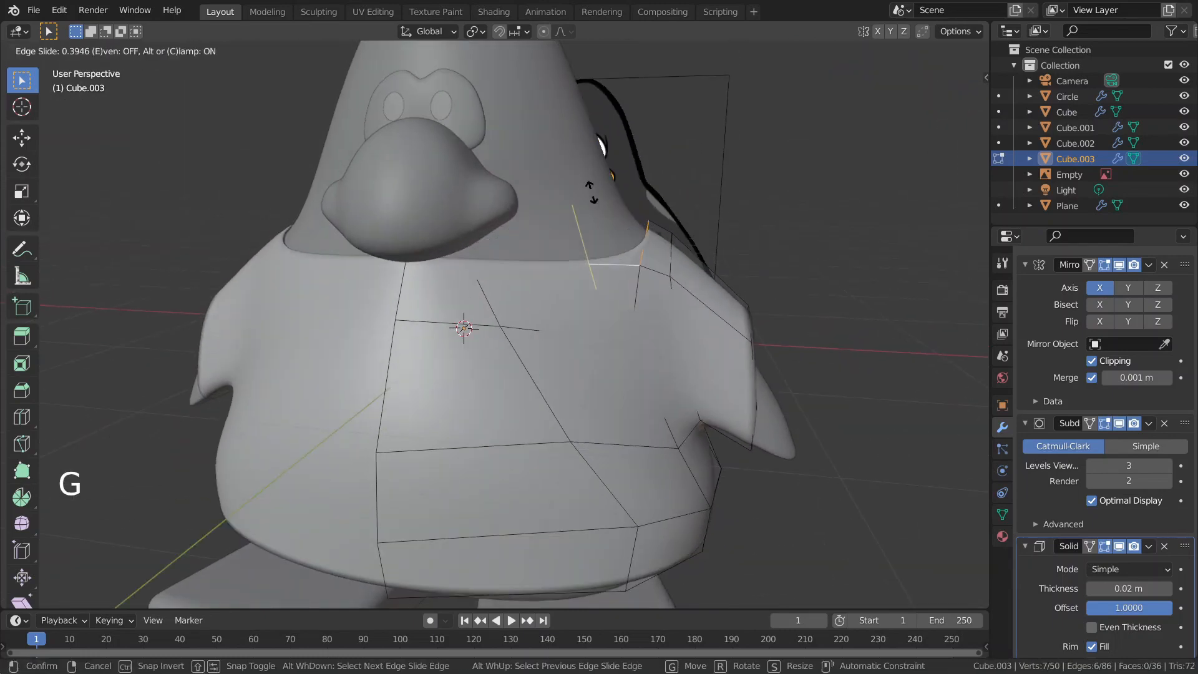
pyautogui.click(590, 193)
pyautogui.press('Tab')
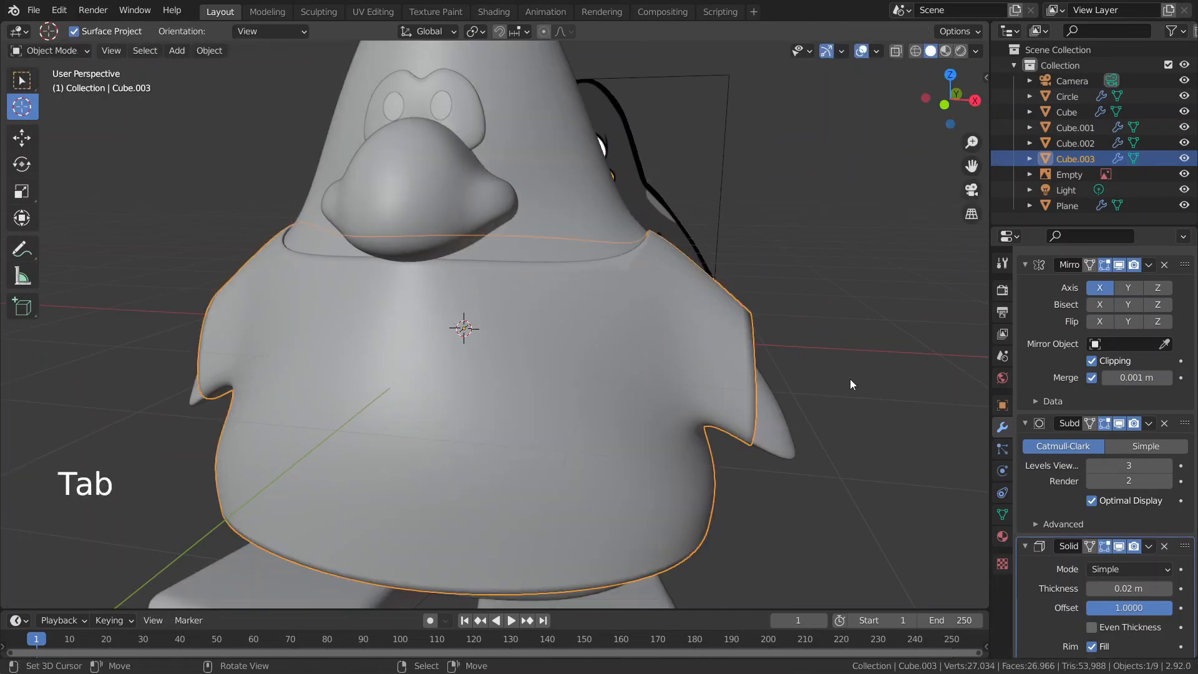
# Select the edge loop of the sleeve opening and scale it to about 0.9 from the right view
pyautogui.moveTo(850, 379); pyautogui.dragTo(802, 330, button='middle')
pyautogui.press('Tab')
pyautogui.keyDown('alt'); pyautogui.rightClick(583, 245); pyautogui.keyUp('alt')
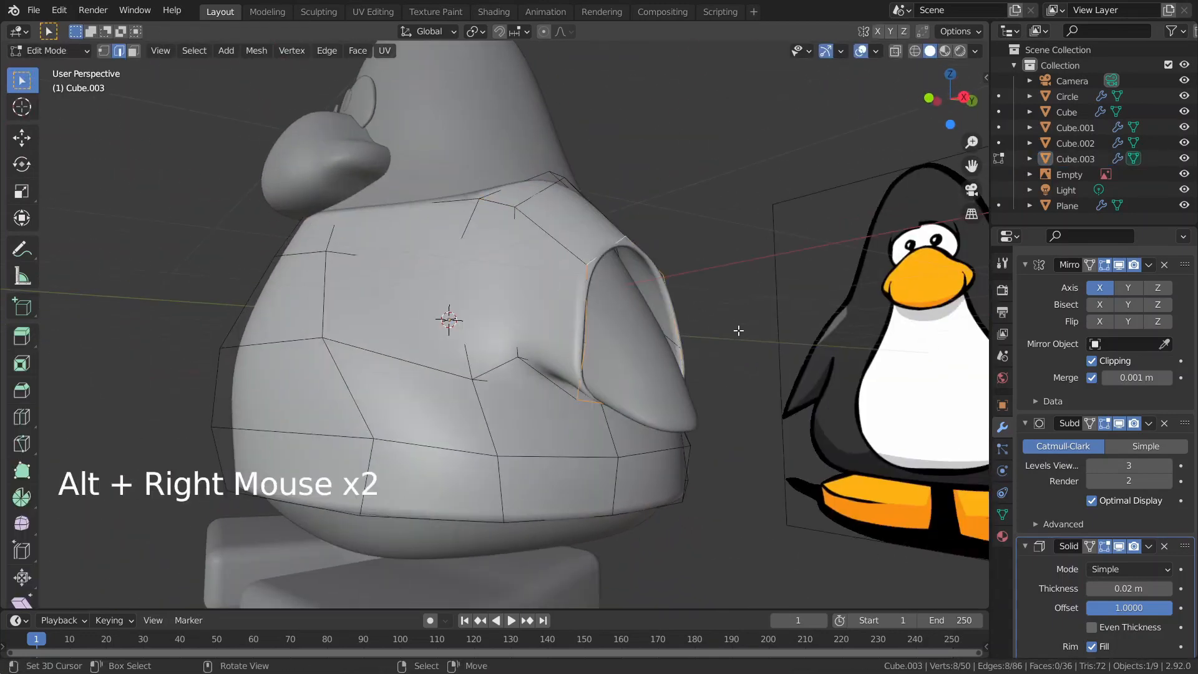
pyautogui.press('KP_3')
pyautogui.scroll(2, 620, 323)
pyautogui.press('s')
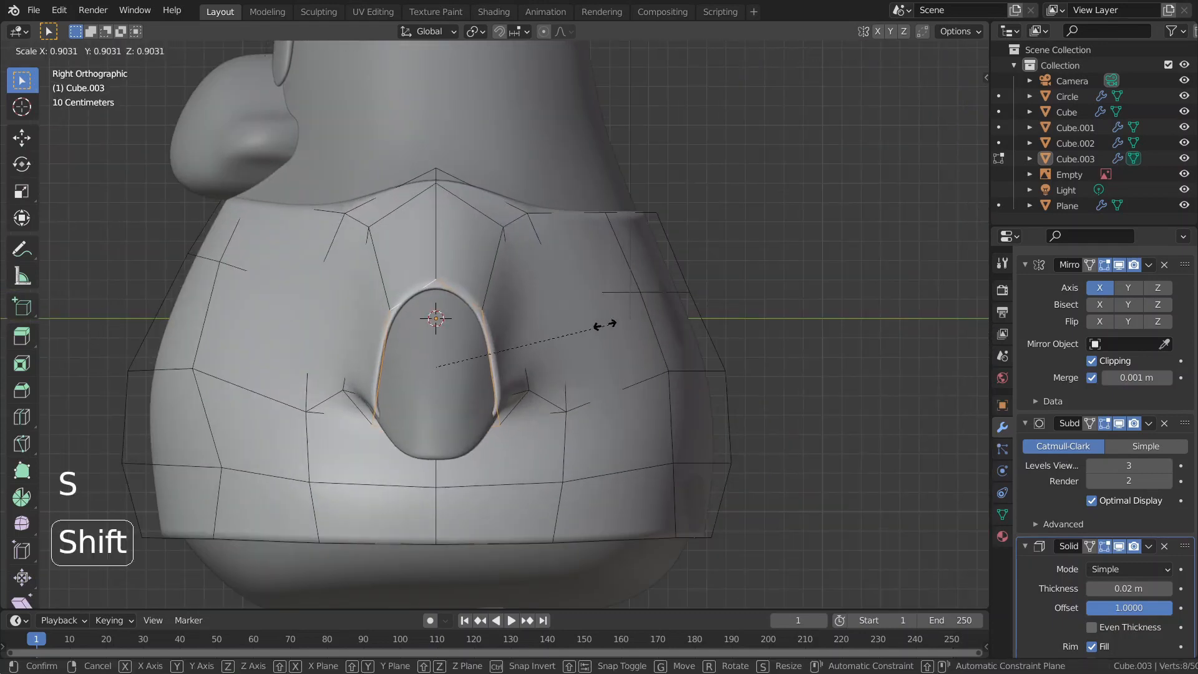
pyautogui.click(582, 320)
# Shift the sleeve opening loop slightly down along the Z axis
pyautogui.moveTo(586, 331); pyautogui.dragTo(460, 225, button='middle')
pyautogui.press('`')
pyautogui.click(563, 226)
pyautogui.press('g')
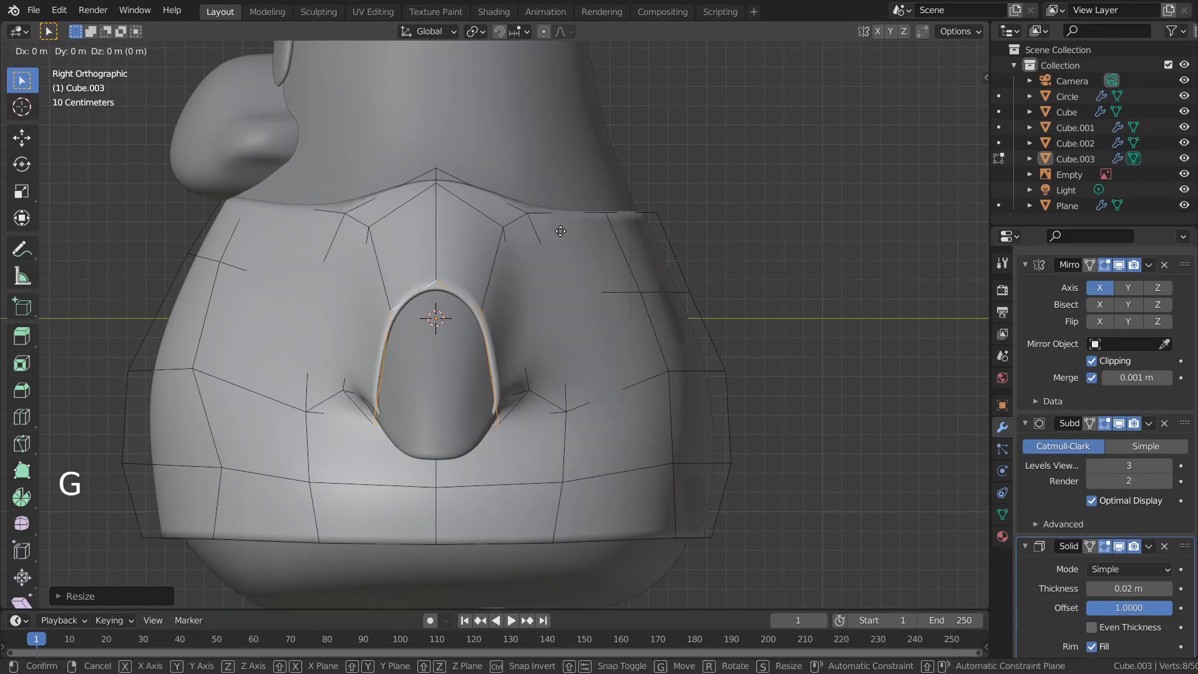
pyautogui.press('z')
pyautogui.click(559, 240)
# From the front view, move the sleeve opening loop slightly outward and down along the flipper
pyautogui.moveTo(559, 240); pyautogui.dragTo(420, 242, button='middle')
pyautogui.press('`')
pyautogui.click(666, 300)
pyautogui.scroll(1, 687, 337)
pyautogui.press('g')
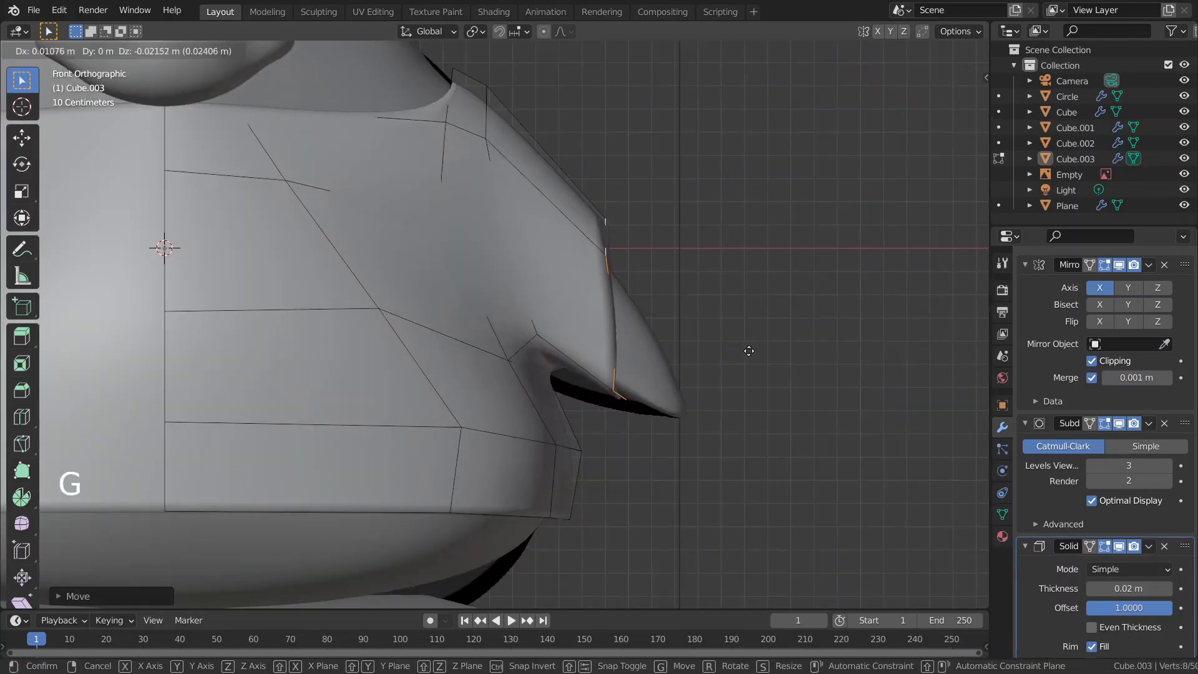
pyautogui.click(792, 322)
# Rotate the sleeve opening loop about 6°, nudge it toward the body, and scale it to about 0.94
pyautogui.press('r')
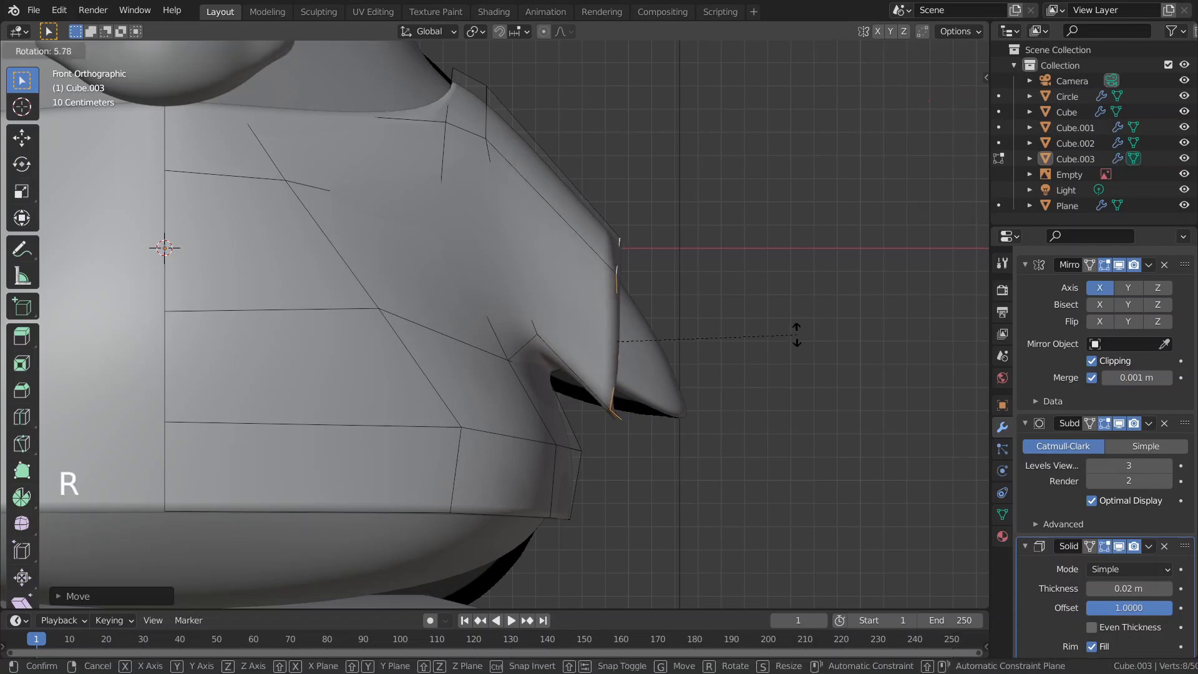
pyautogui.click(796, 334)
pyautogui.press('g')
pyautogui.press('s')
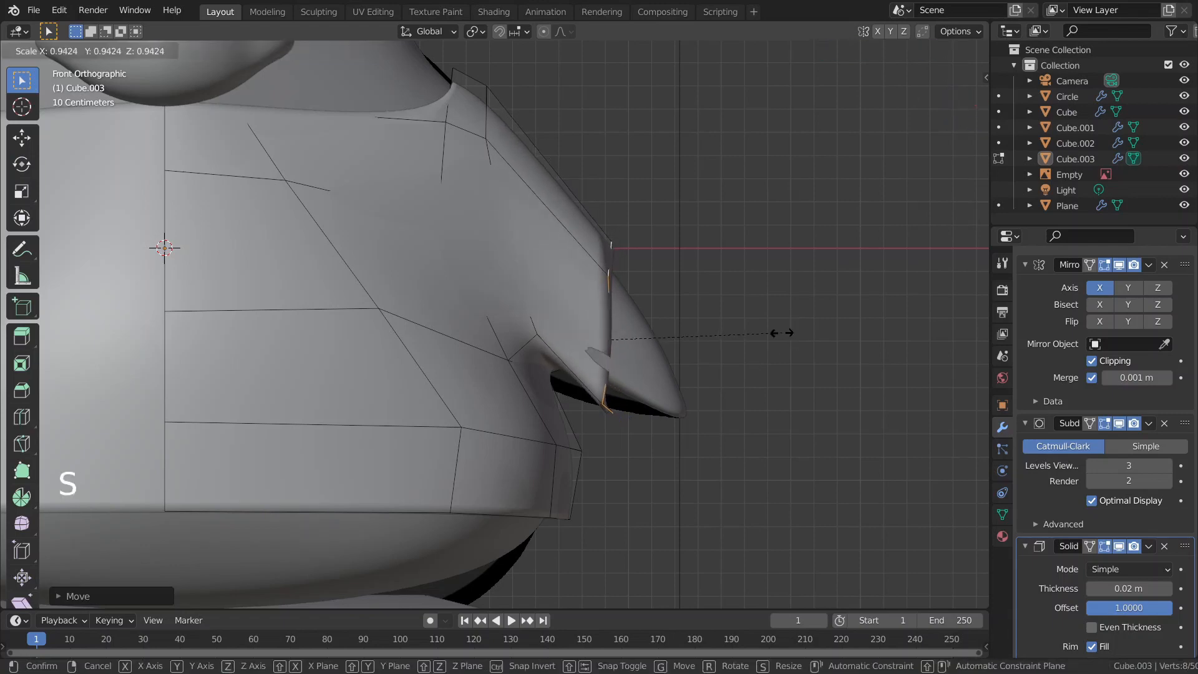
pyautogui.click(788, 332)
pyautogui.press('`')
pyautogui.rightClick(785, 352)
pyautogui.press('Tab')
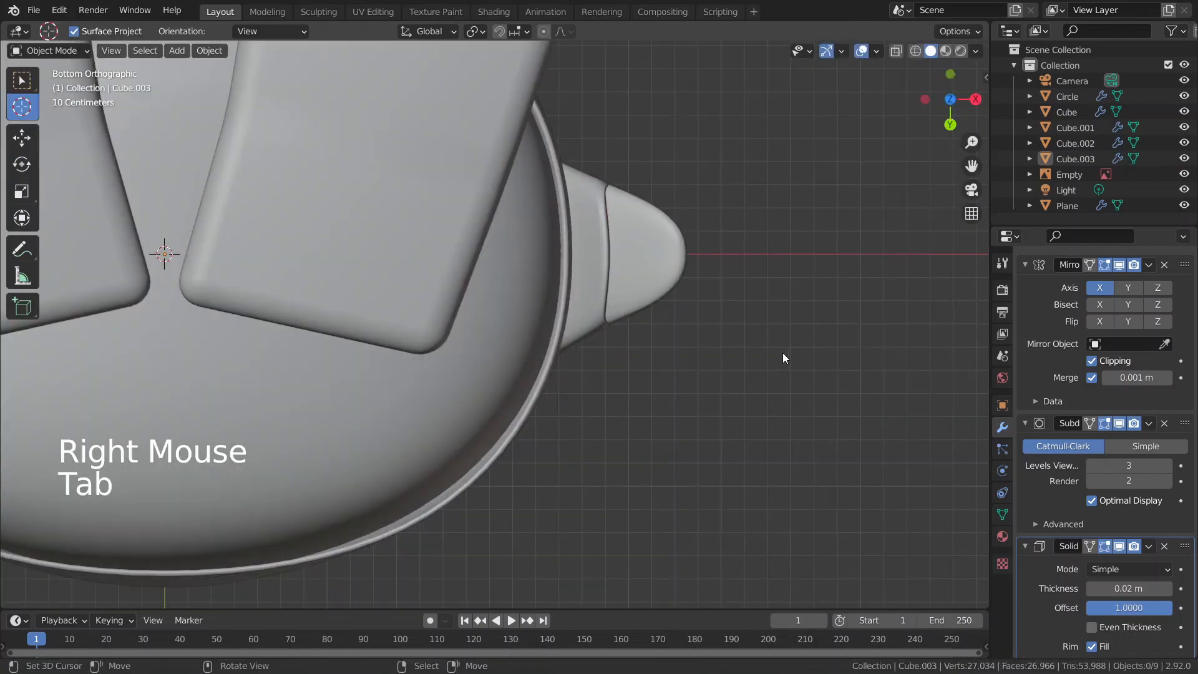
# Examine how the shirt's sleeves, hem and neckline fit around the penguin from several angles
pyautogui.moveTo(782, 353); pyautogui.dragTo(597, 510, button='middle')
pyautogui.scroll(-4, 655, 487)
pyautogui.rightClick(721, 463)
pyautogui.moveTo(721, 462); pyautogui.dragTo(870, 550, button='middle')
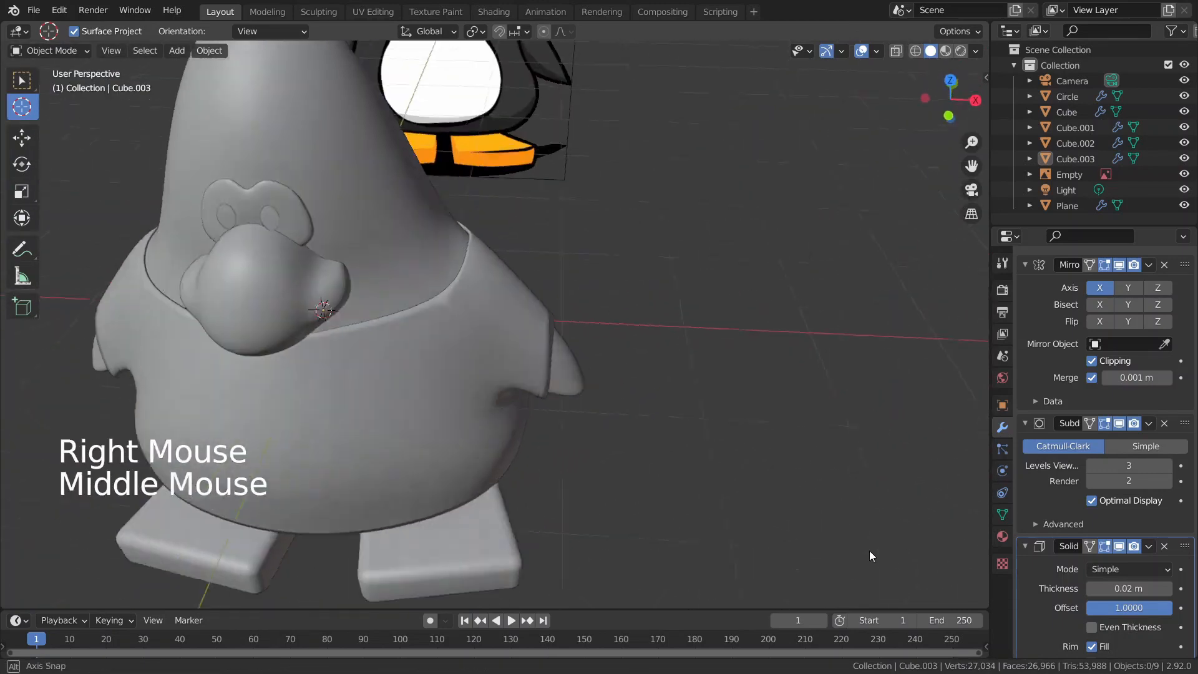
pyautogui.scroll(-1, 399, 383)
pyautogui.rightClick(399, 383)
pyautogui.moveTo(400, 383); pyautogui.dragTo(380, 309, button='middle')
pyautogui.press('w')
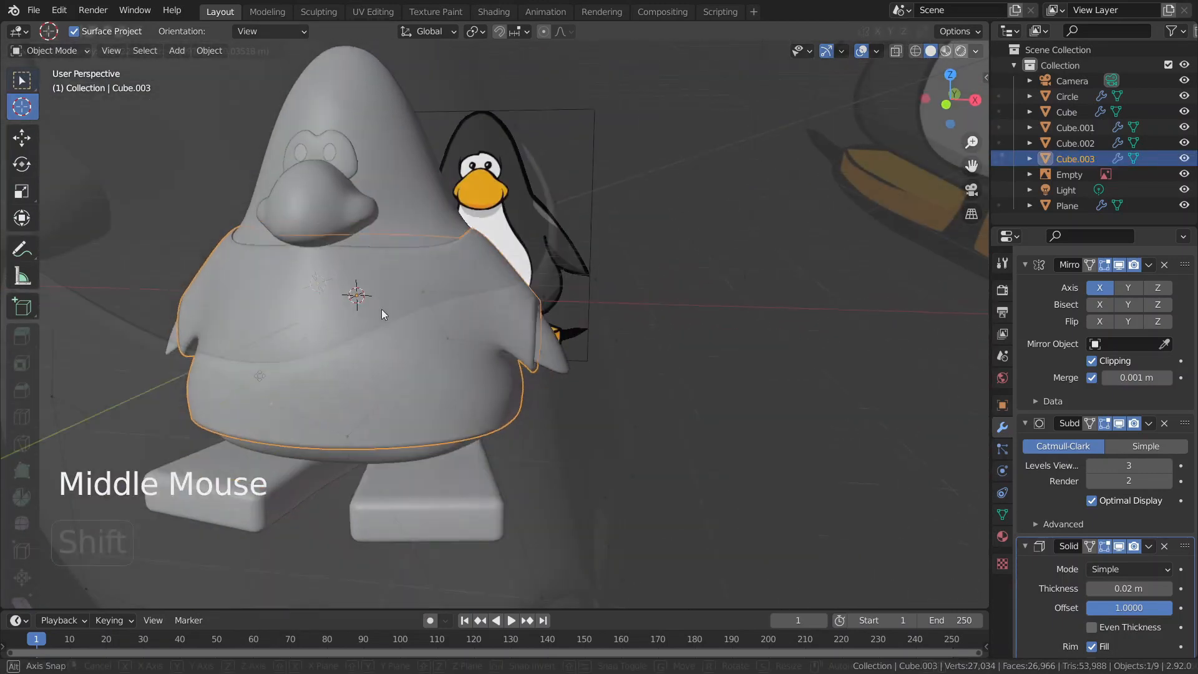
pyautogui.scroll(2, 381, 308)
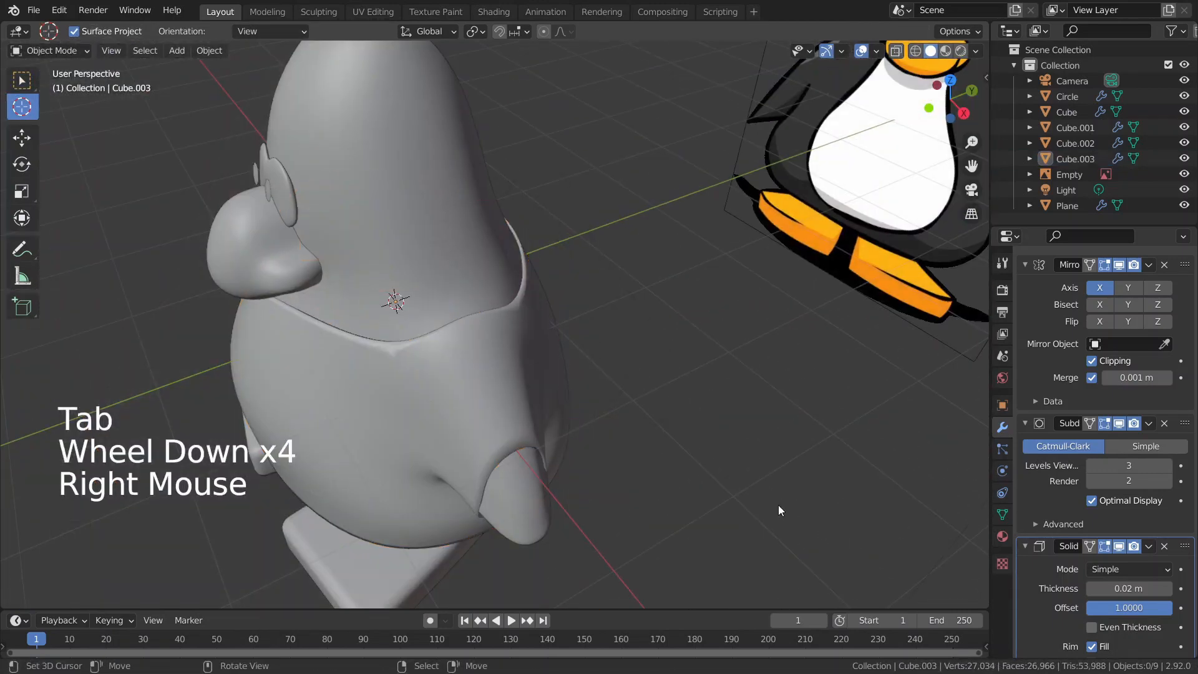
pyautogui.moveTo(777, 505); pyautogui.dragTo(961, 430, button='middle')
pyautogui.moveTo(478, 384); pyautogui.dragTo(388, 391, button='middle')
# Recalculate the normals of the entire shirt mesh so that they face outward
pyautogui.rightClick(428, 353)
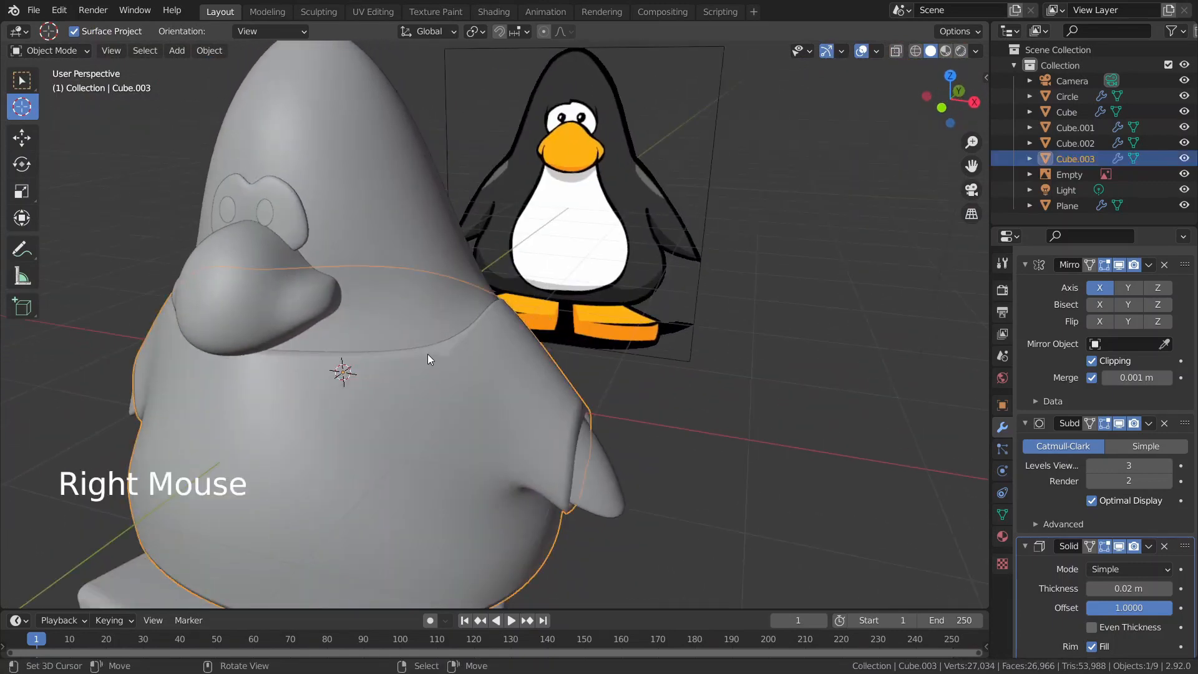
pyautogui.moveTo(428, 354); pyautogui.dragTo(383, 293, button='middle')
pyautogui.scroll(5, 383, 293)
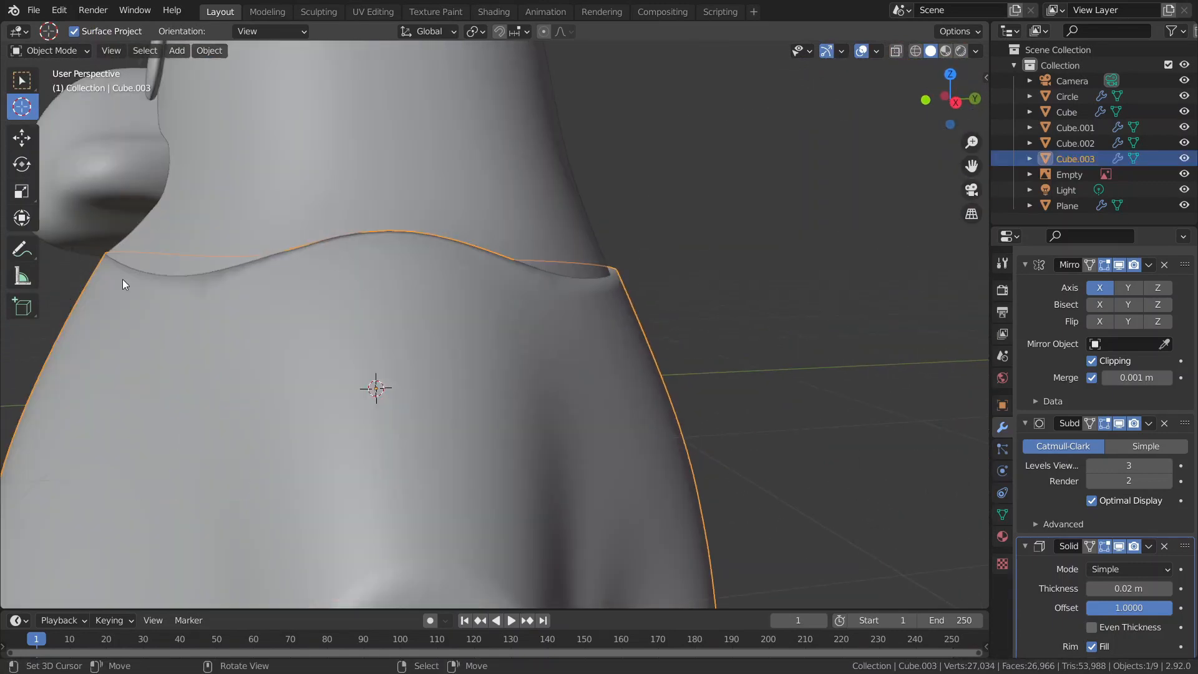
pyautogui.scroll(-3, 103, 230)
pyautogui.press('Tab')
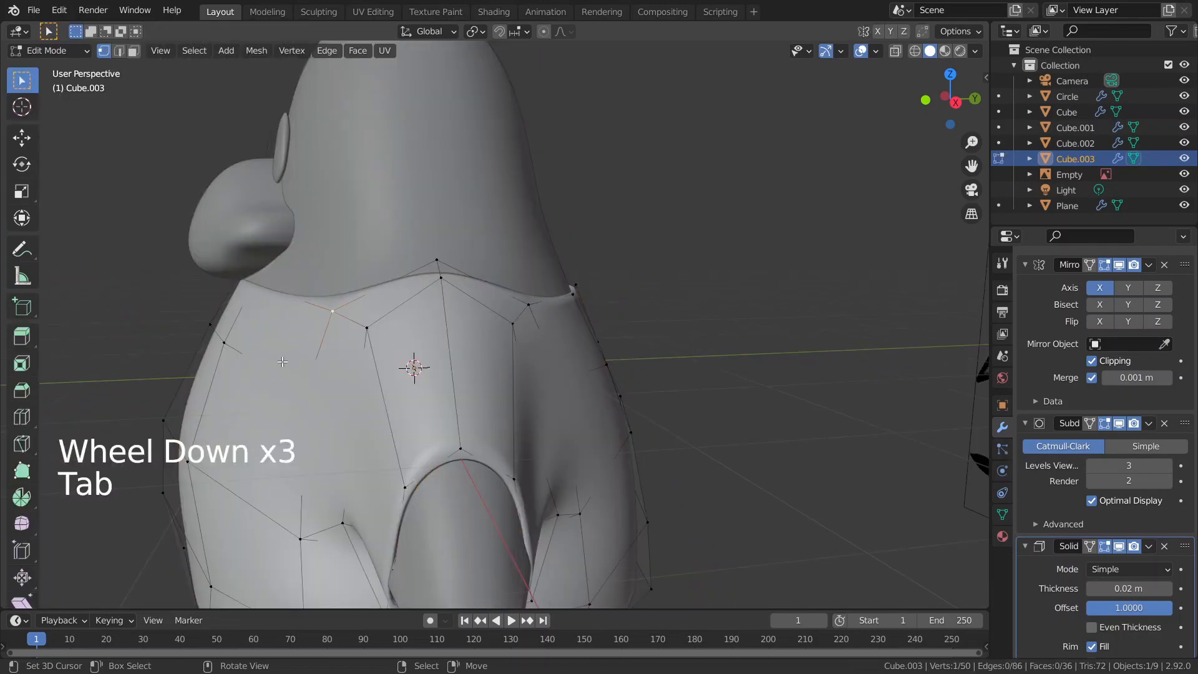
pyautogui.press('a')
pyautogui.hotkey('shift', 'n')
pyautogui.press('Tab')
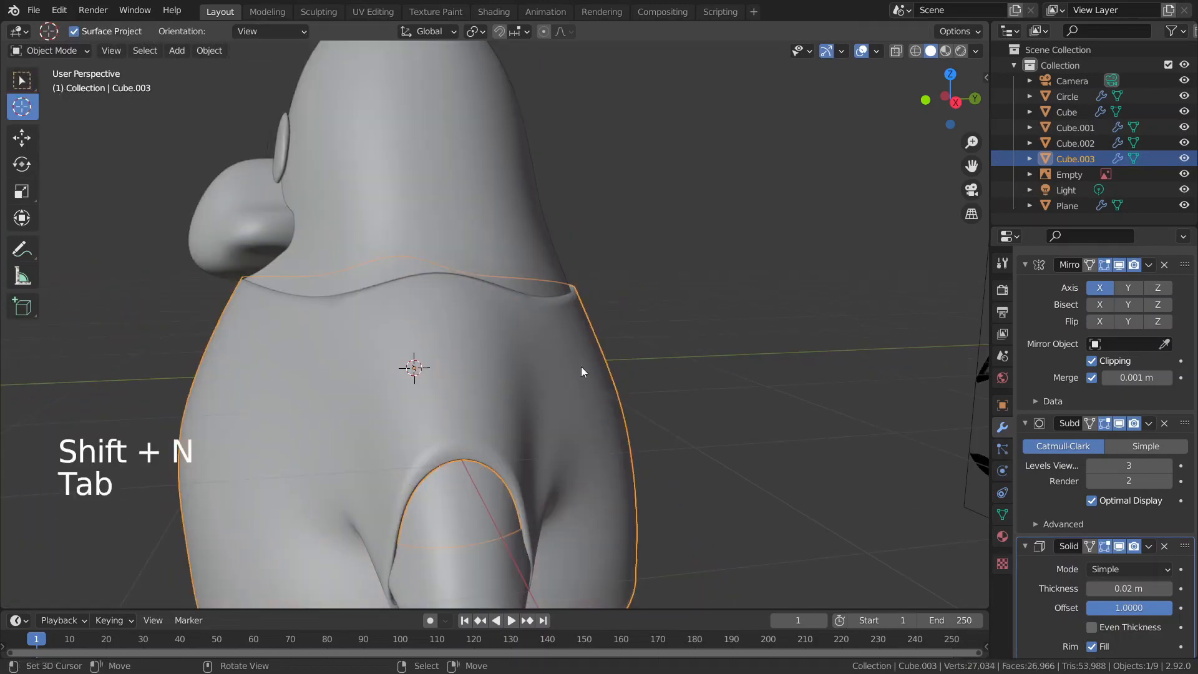
# Examine the shirt's neckline, sleeves and overall fit on the penguin from several angles
pyautogui.moveTo(581, 366); pyautogui.dragTo(725, 353, button='middle')
pyautogui.press('Tab')
pyautogui.scroll(-2, 444, 342)
pyautogui.press('Tab')
pyautogui.moveTo(443, 343); pyautogui.dragTo(336, 323, button='middle')
pyautogui.scroll(2, 463, 372)
pyautogui.press('Tab')
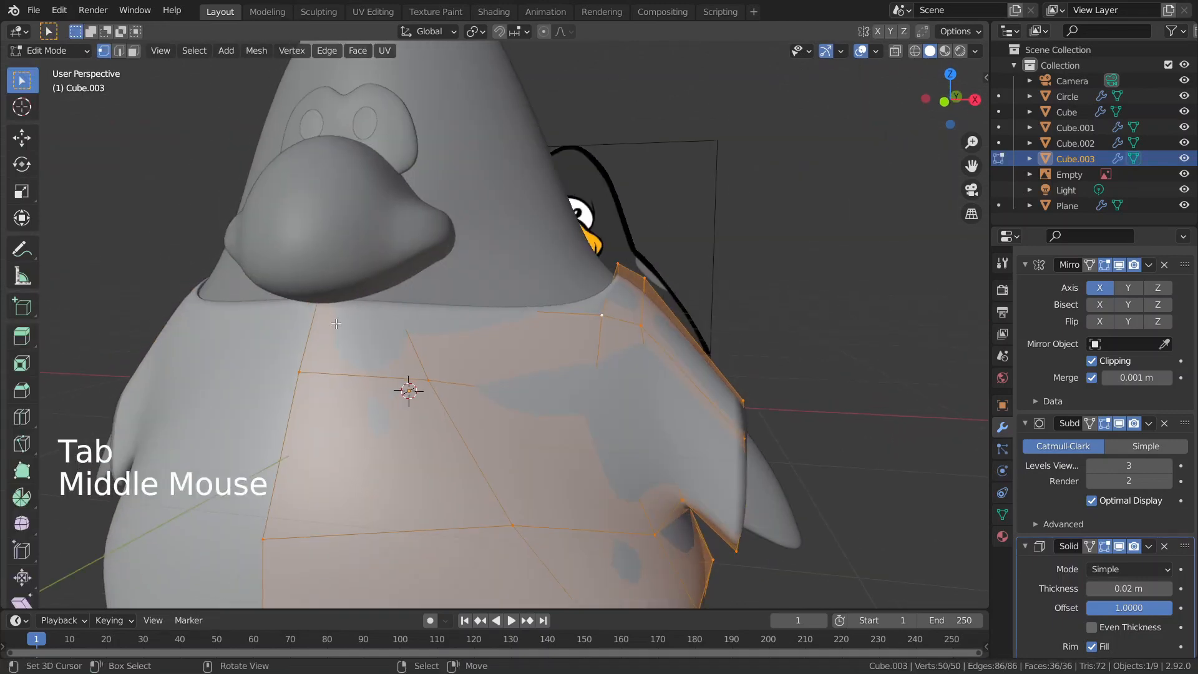
pyautogui.press('2')
pyautogui.rightClick(561, 313)
pyautogui.moveTo(237, 268); pyautogui.dragTo(169, 252, button='middle')
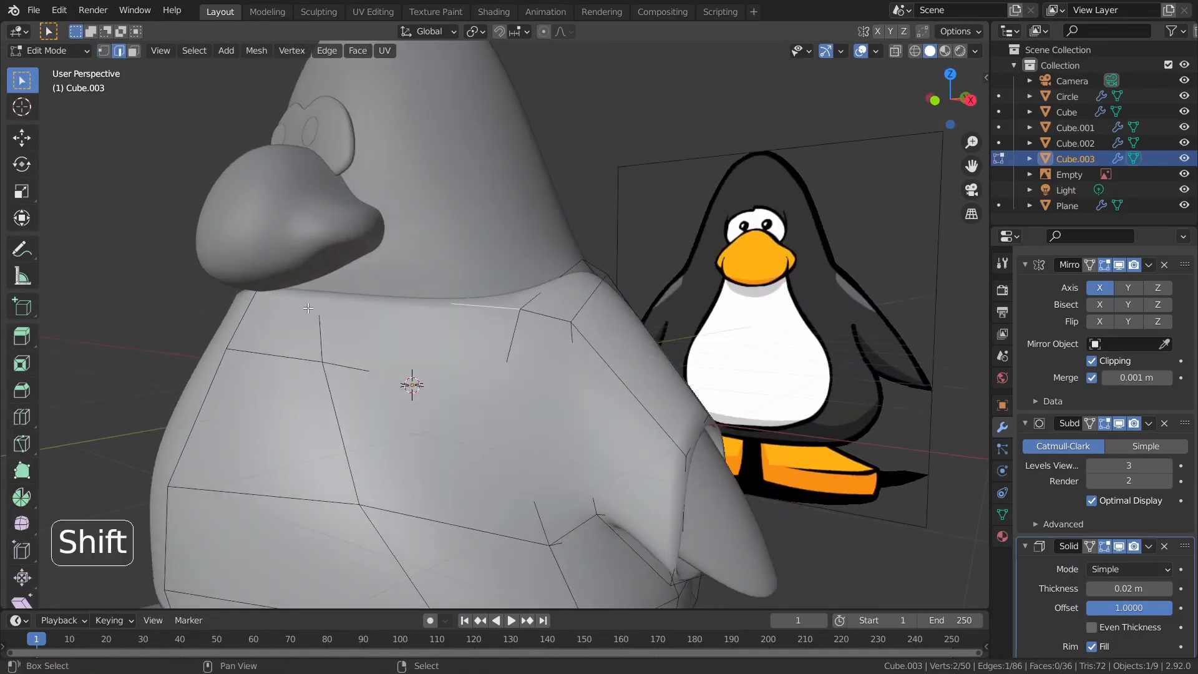
pyautogui.scroll(-5, 796, 458)
pyautogui.moveTo(773, 470); pyautogui.dragTo(742, 428, button='middle')
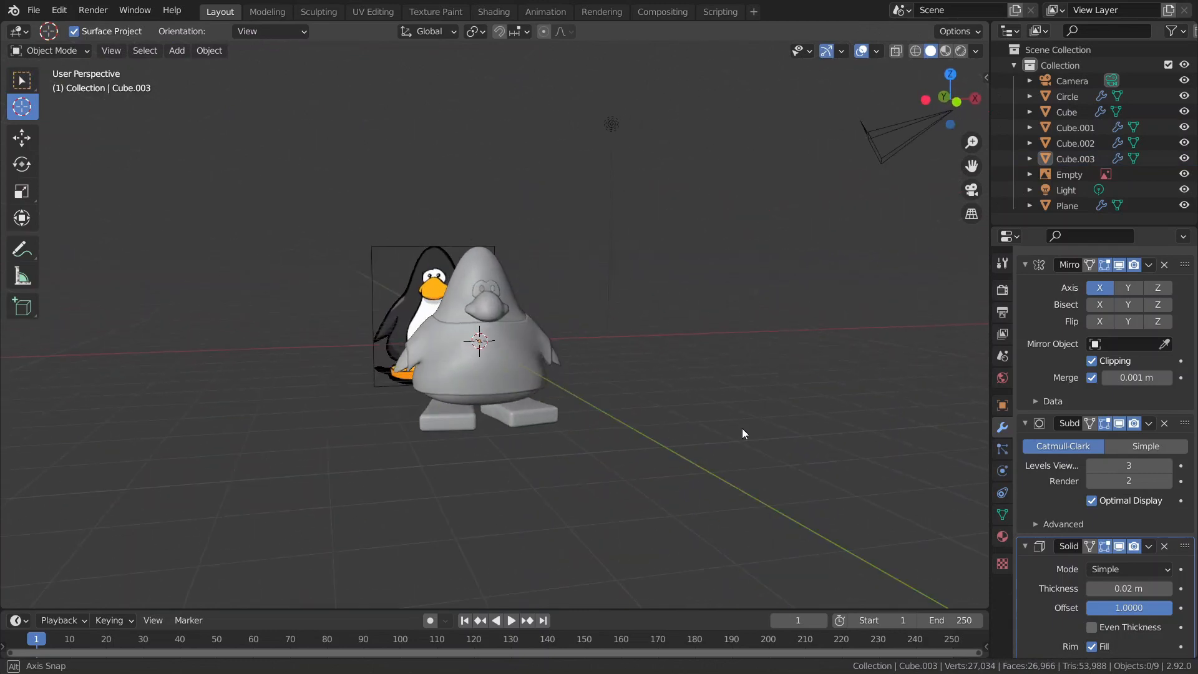
pyautogui.scroll(-3, 742, 430)
pyautogui.press('KP_Divide')
pyautogui.scroll(5, 565, 385)
pyautogui.moveTo(565, 386); pyautogui.dragTo(473, 358, button='middle')
pyautogui.rightClick(473, 359)
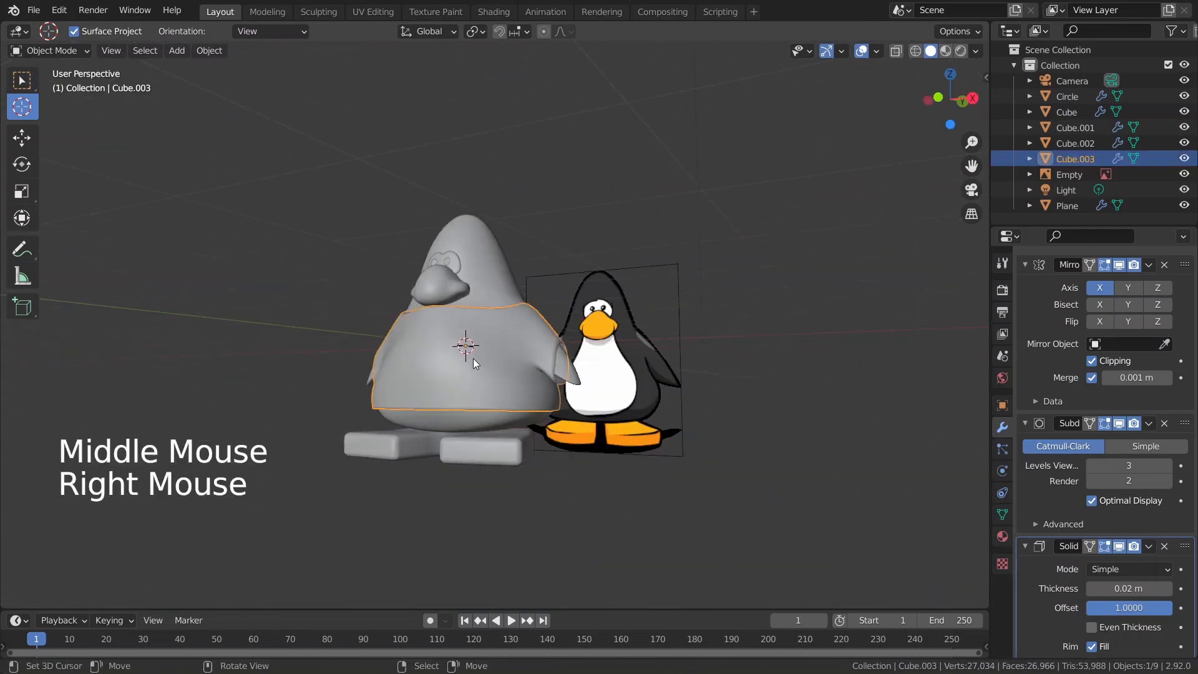
# Switch the viewport shading to Material Preview and inspect the colours on the penguin and its shirt
pyautogui.scroll(2, 473, 359)
pyautogui.press('z')
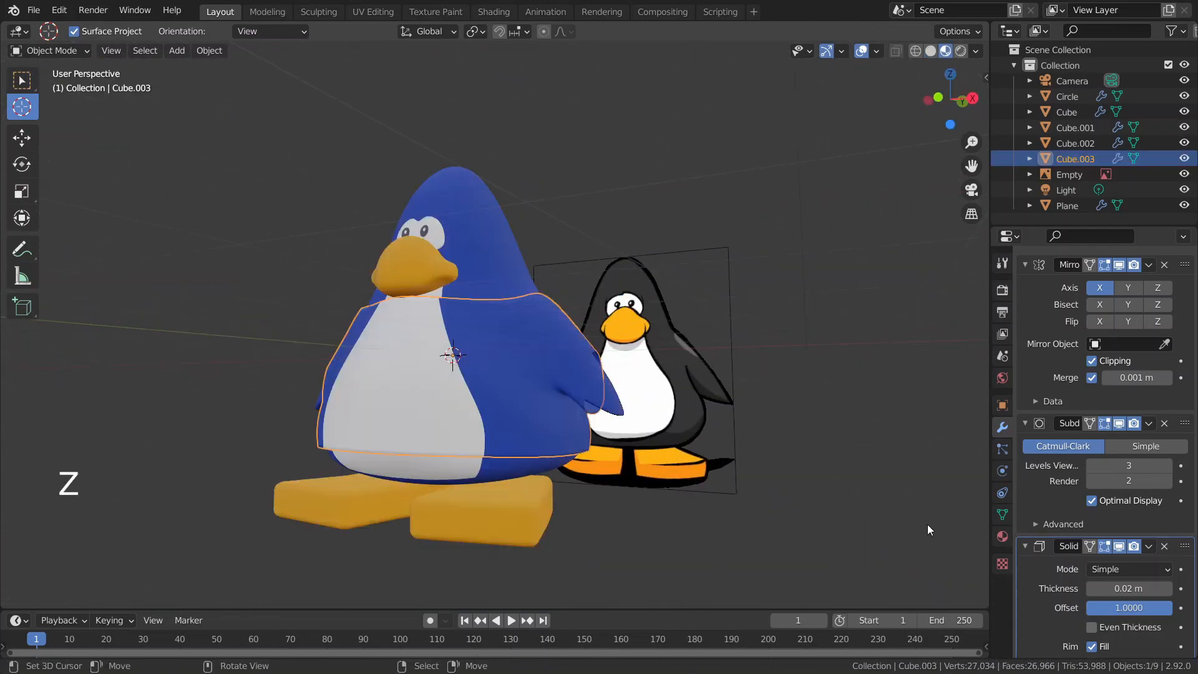
pyautogui.scroll(-2, 727, 461)
pyautogui.moveTo(727, 461); pyautogui.dragTo(417, 329, button='middle')
pyautogui.rightClick(717, 481)
pyautogui.scroll(2, 526, 377)
pyautogui.rightClick(507, 397)
pyautogui.rightClick(695, 459)
pyautogui.scroll(1, 699, 459)
pyautogui.scroll(-1, 699, 459)
# Remove the Body Main and BodySecondary material slots from the shirt
pyautogui.rightClick(414, 324)
pyautogui.click(1003, 536)
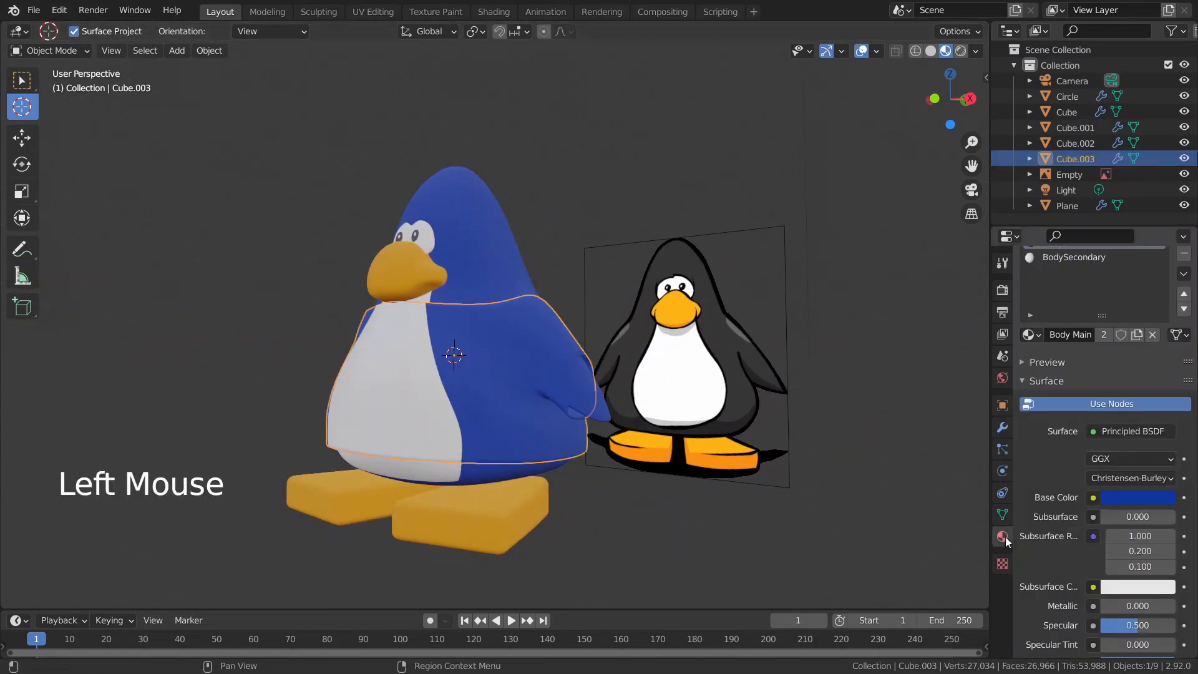
pyautogui.scroll(-1, 615, 402)
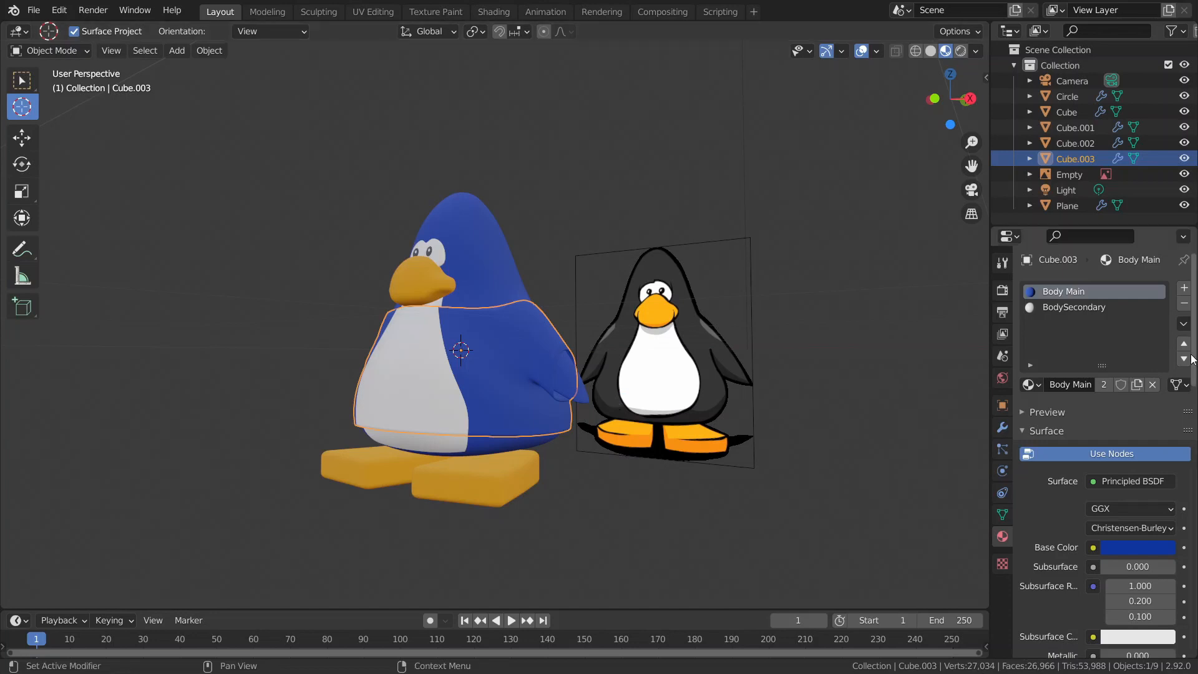
pyautogui.click(1184, 304)
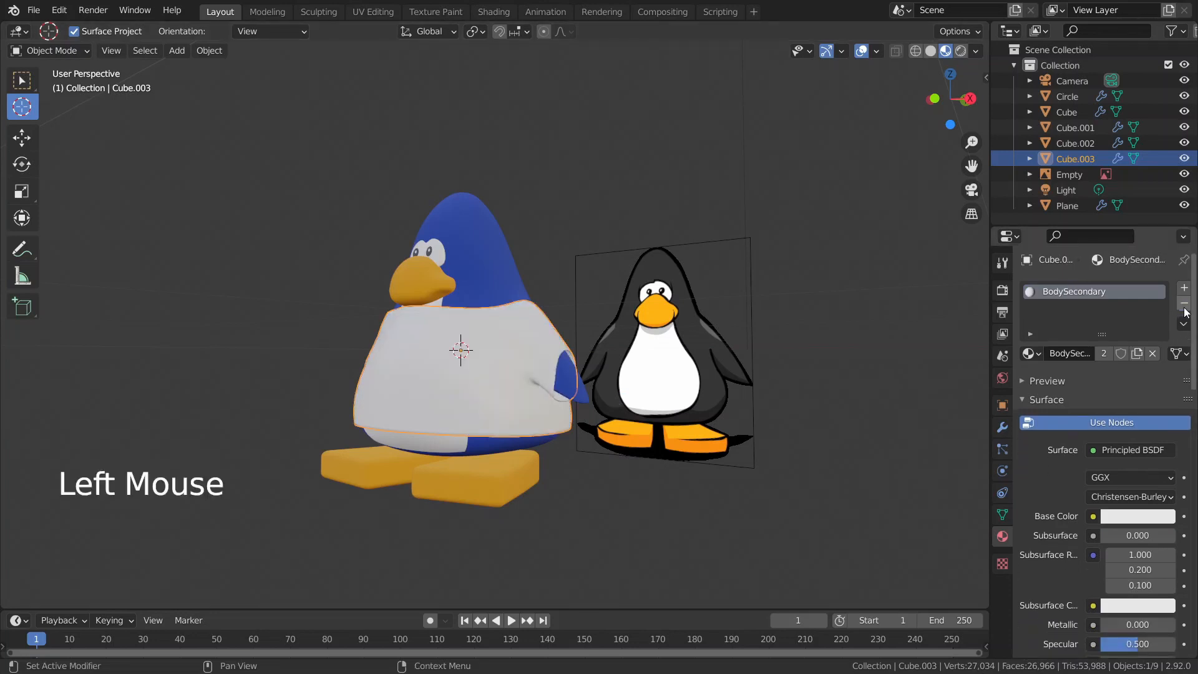
pyautogui.click(1184, 304)
# Create a new material for the shirt and name it Tshirt 1
pyautogui.moveTo(436, 418); pyautogui.dragTo(600, 447, button='middle')
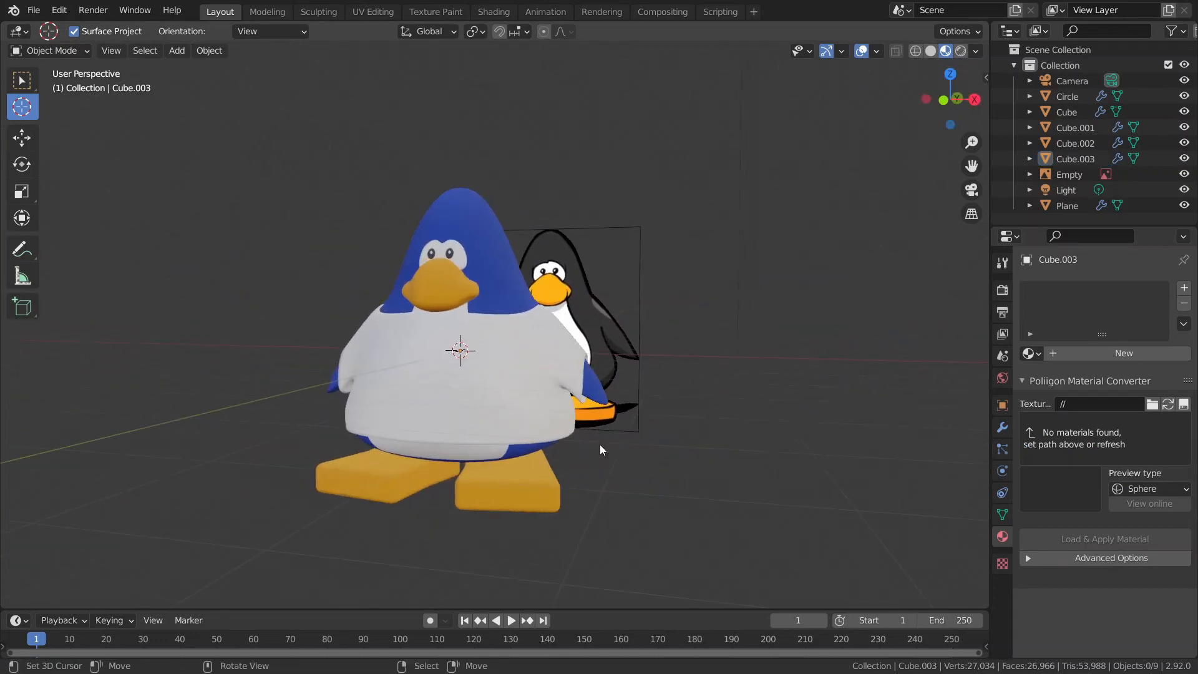
pyautogui.rightClick(542, 407)
pyautogui.doubleClick(1076, 353)
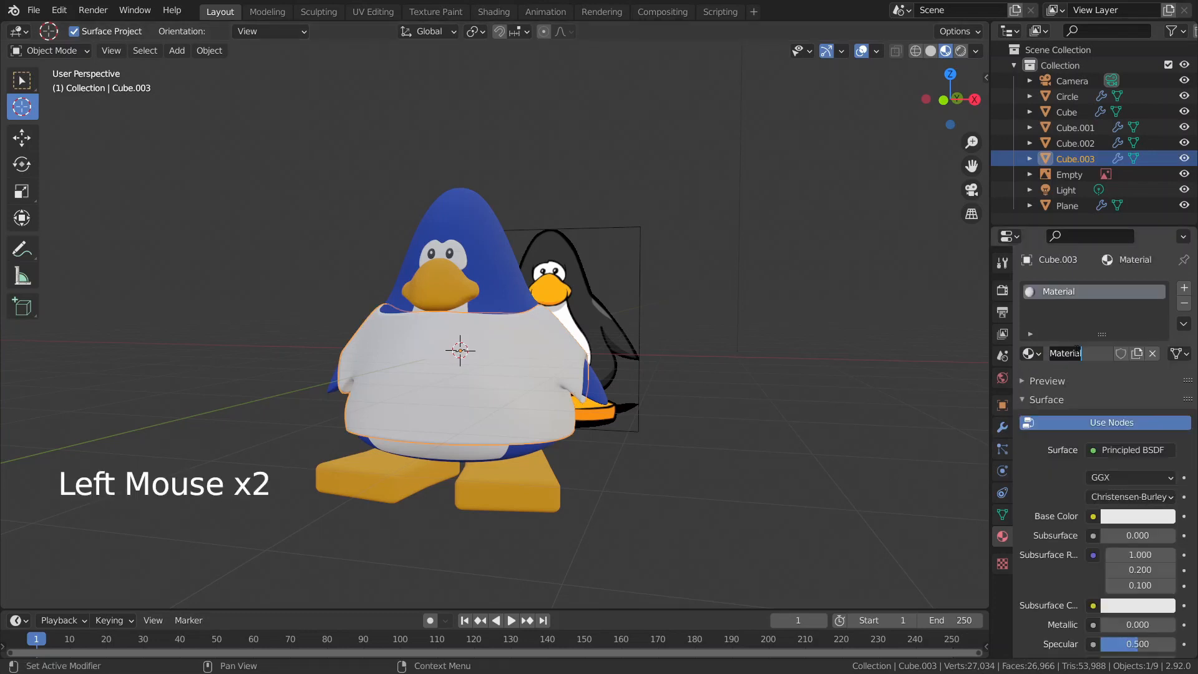
pyautogui.write('Tshirt 1')
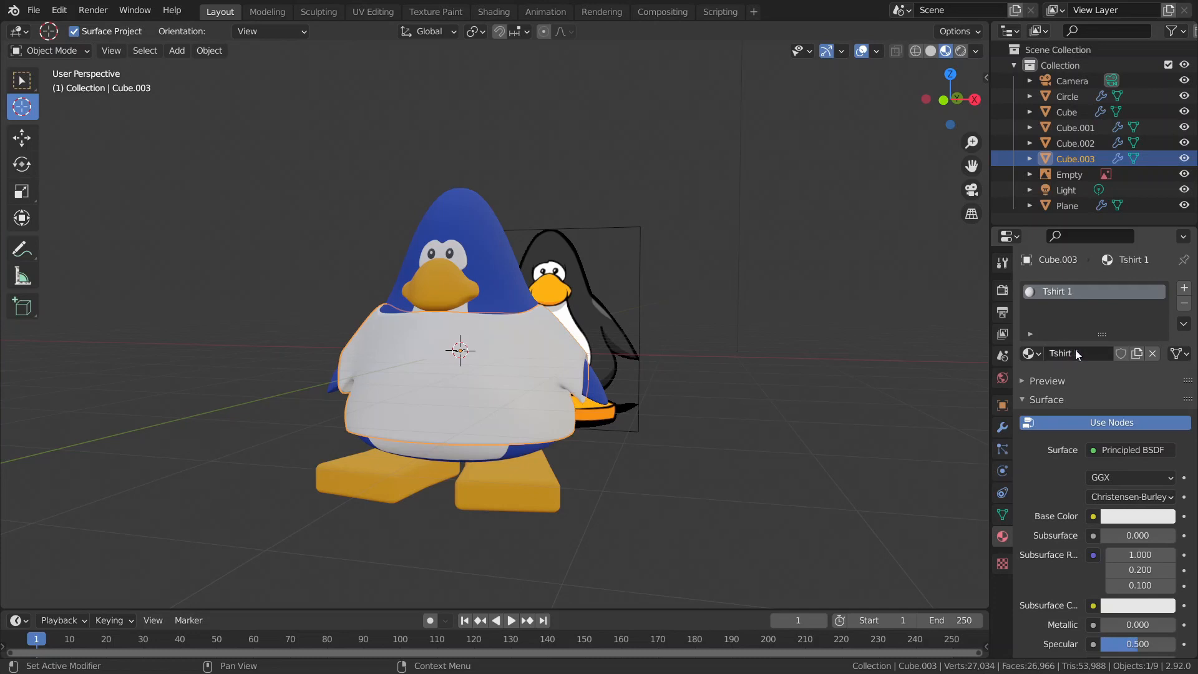
# Set the base color of the Tshirt 1 material to black
pyautogui.click(1123, 515)
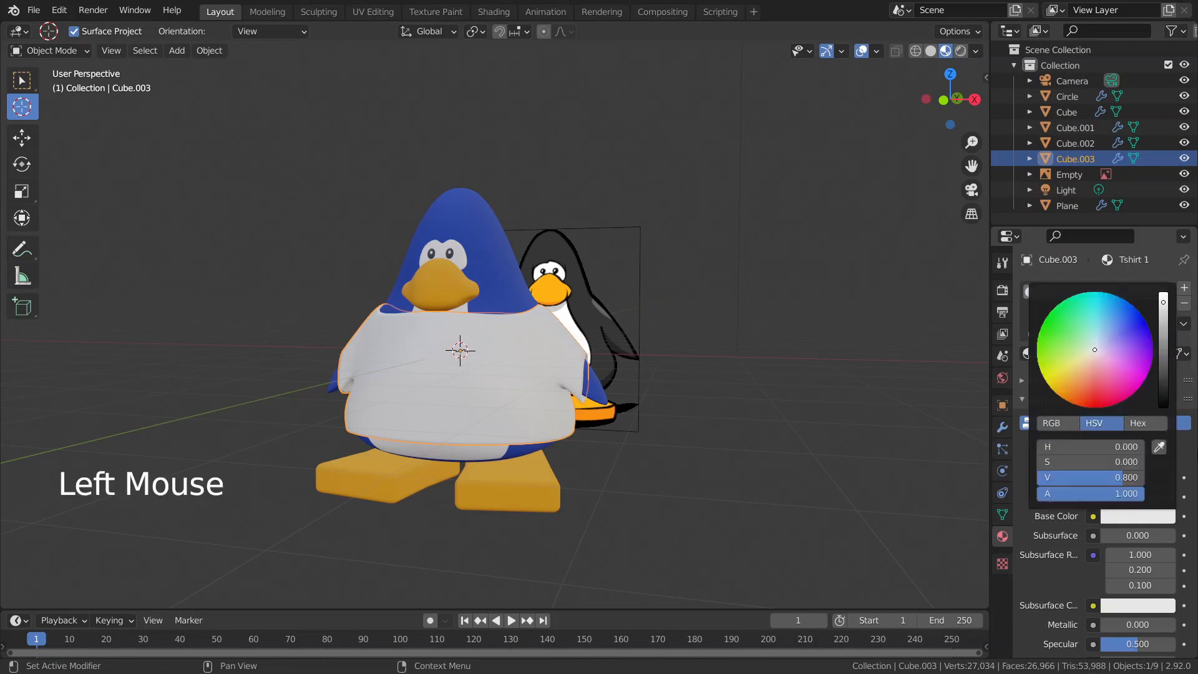
pyautogui.click(1164, 395)
pyautogui.scroll(-3, 650, 406)
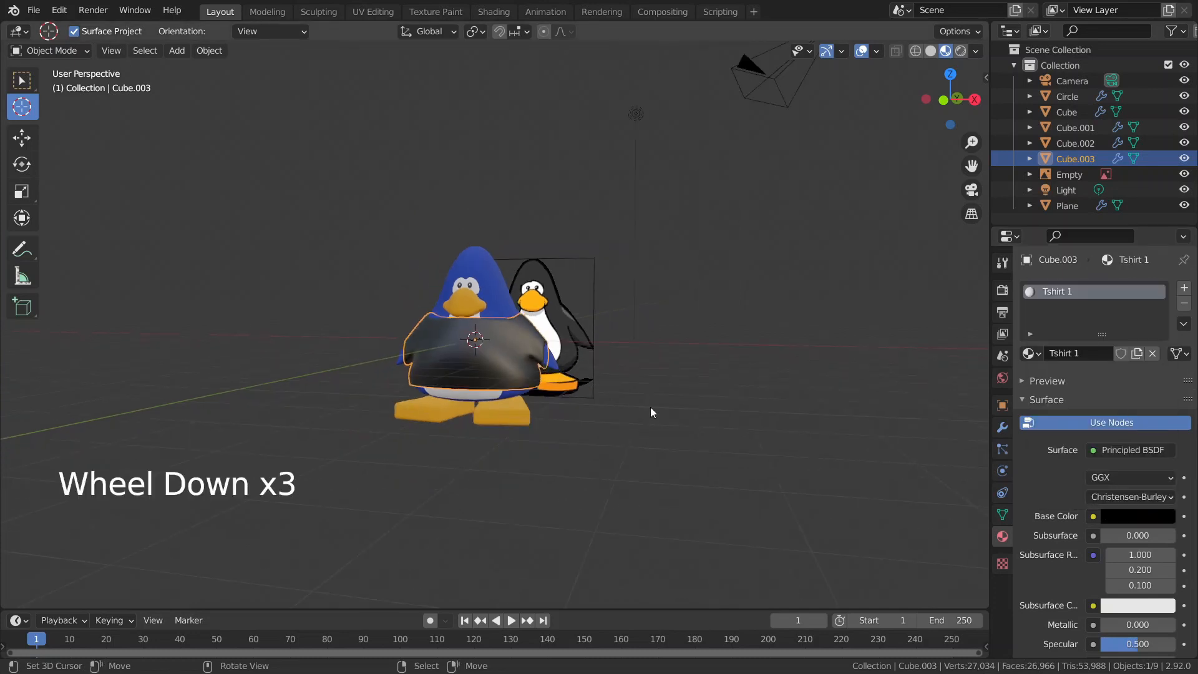
pyautogui.rightClick(699, 402)
pyautogui.moveTo(699, 403); pyautogui.dragTo(925, 549, button='middle')
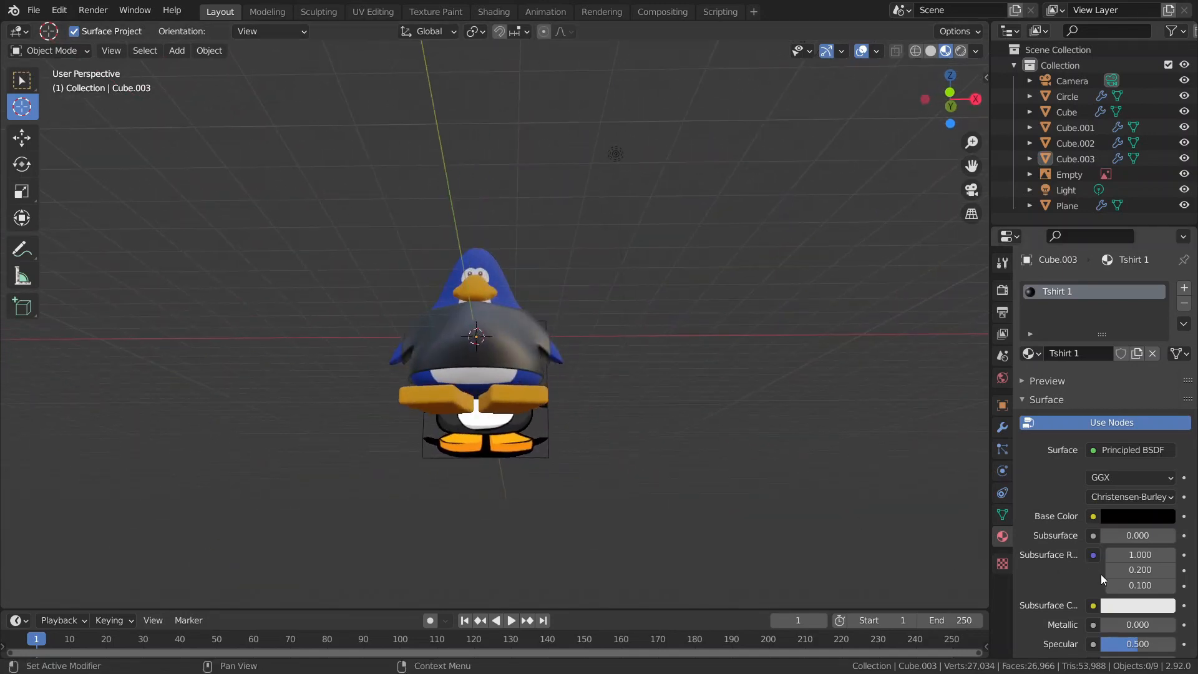
# Set the roughness of the Tshirt 1 material to 1.000
pyautogui.scroll(-6, 1104, 575)
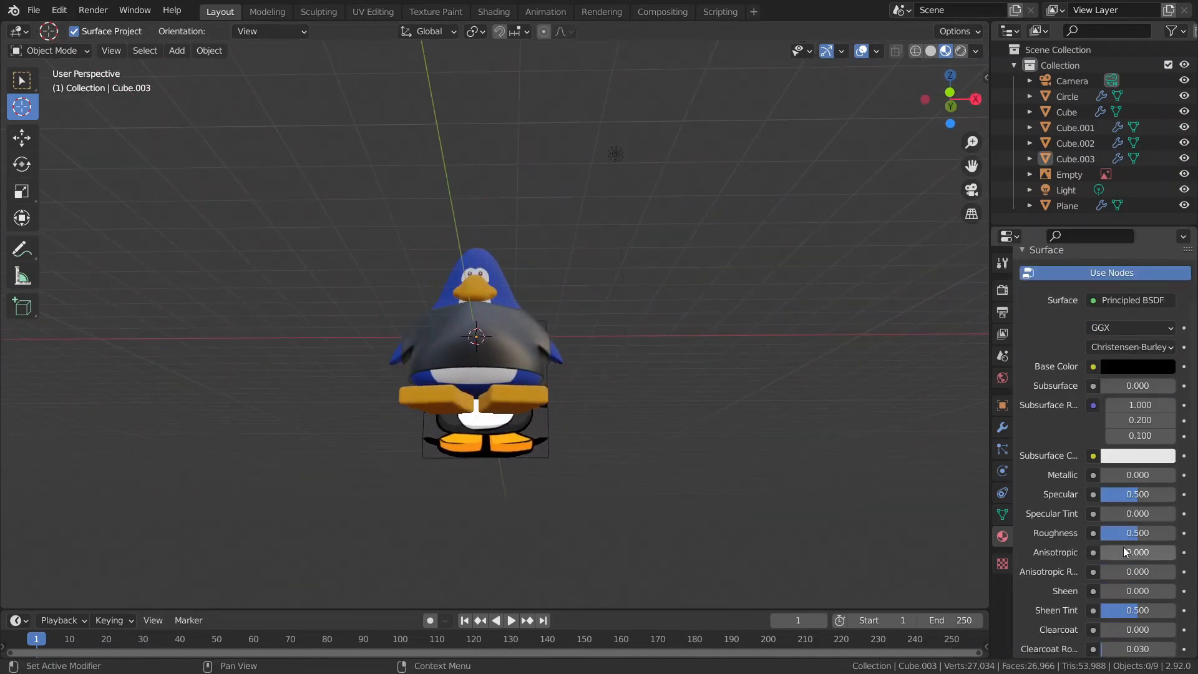
pyautogui.moveTo(1126, 533); pyautogui.dragTo(1175, 533)
pyautogui.moveTo(406, 291); pyautogui.dragTo(559, 467, button='middle')
pyautogui.scroll(3, 559, 467)
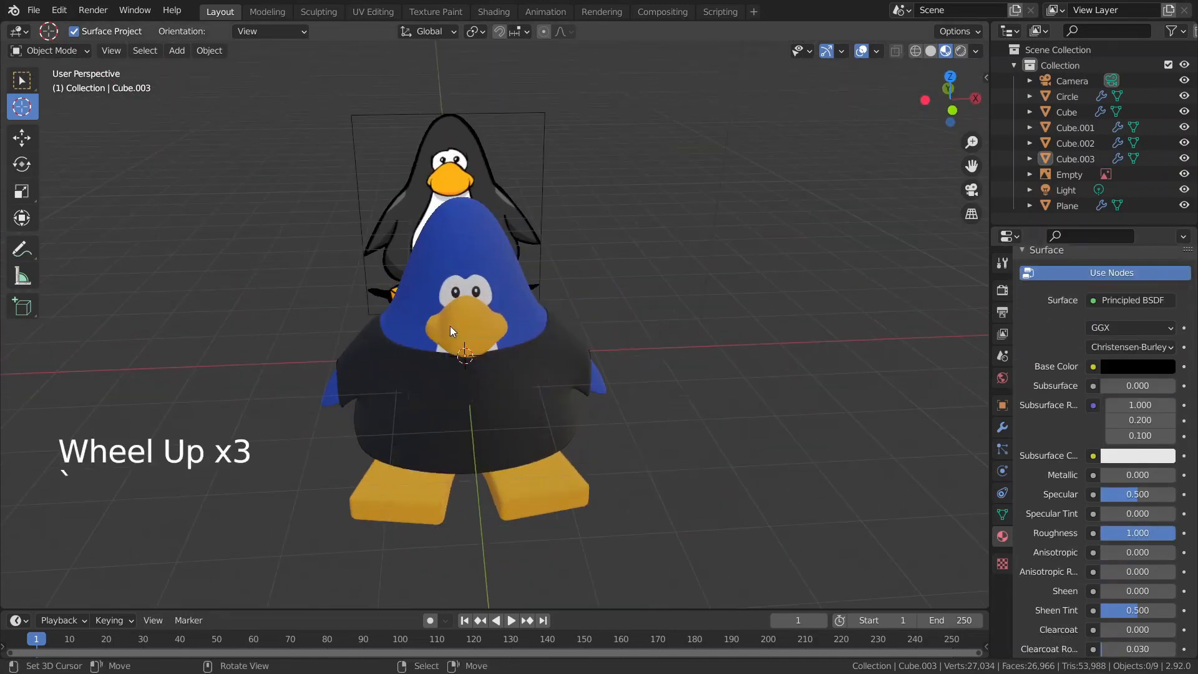
# From the front view, move the shirt's hem edge loop down about 0.18 m and scale it slightly
pyautogui.rightClick(542, 477)
pyautogui.press('Tab')
pyautogui.press('2')
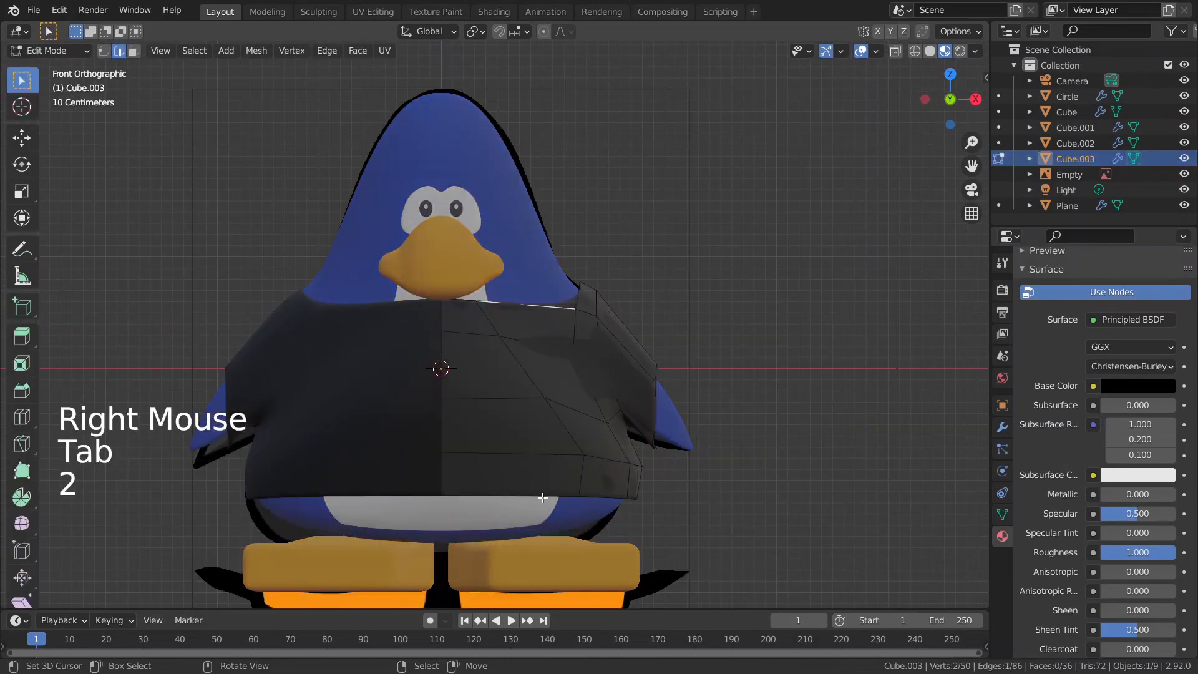
pyautogui.keyDown('alt'); pyautogui.rightClick(542, 497); pyautogui.keyUp('alt')
pyautogui.press('g')
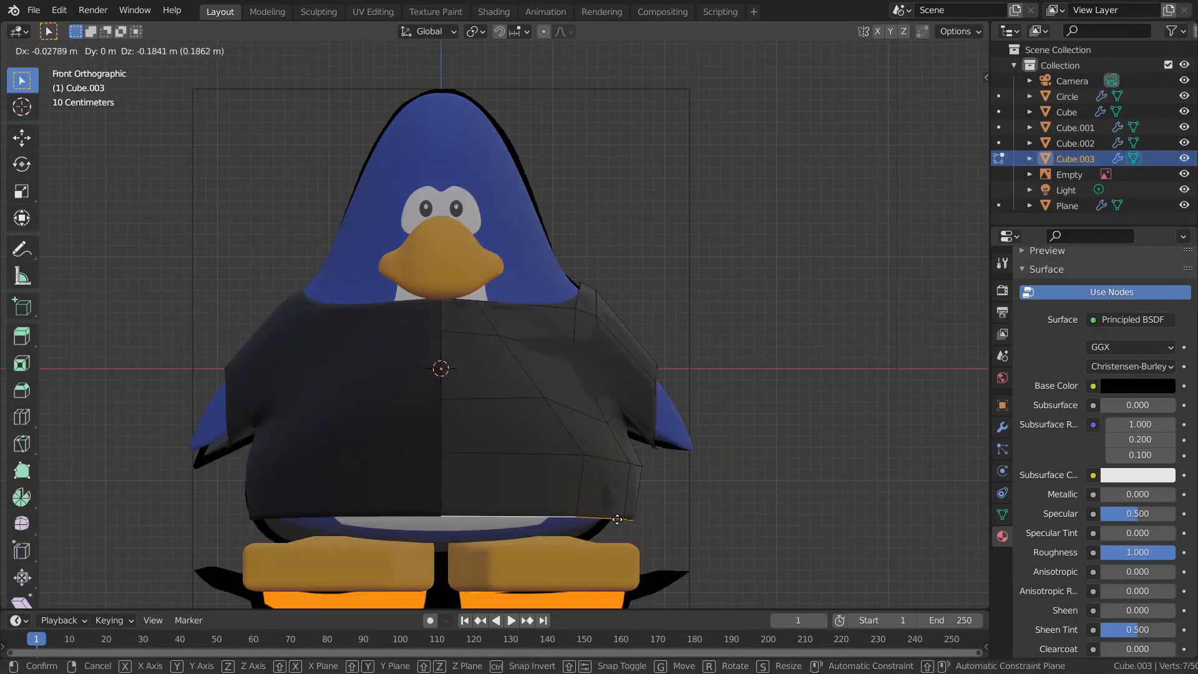
pyautogui.click(618, 519)
pyautogui.press('s')
pyautogui.click(691, 523)
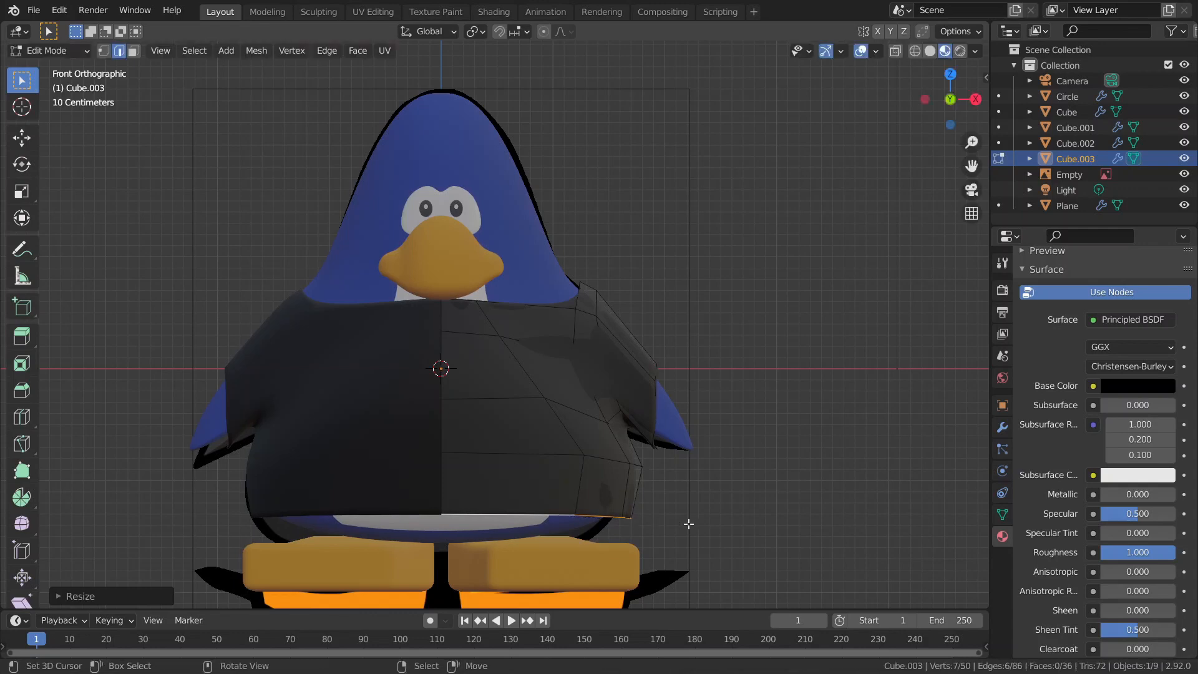
pyautogui.press('Tab')
pyautogui.rightClick(747, 535)
# Slide the centre vertex of the shirt's front neckline slightly down along its edge
pyautogui.scroll(-2, 747, 535)
pyautogui.moveTo(747, 535); pyautogui.dragTo(743, 466, button='middle')
pyautogui.scroll(1, 690, 524)
pyautogui.scroll(-4, 690, 525)
pyautogui.scroll(4, 513, 361)
pyautogui.rightClick(512, 360)
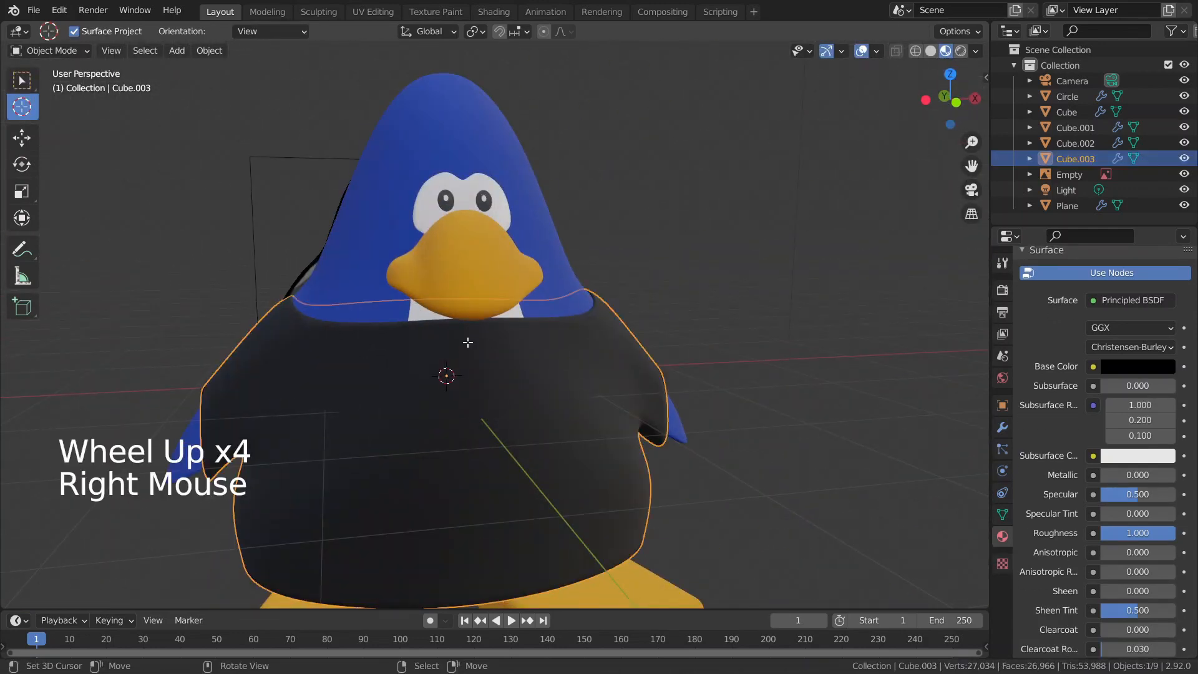
pyautogui.press('Tab')
pyautogui.scroll(1, 512, 361)
pyautogui.moveTo(513, 360); pyautogui.dragTo(459, 297, button='middle')
pyautogui.press('1')
pyautogui.rightClick(455, 310)
pyautogui.scroll(1, 460, 297)
pyautogui.press('g')
pyautogui.press('g')
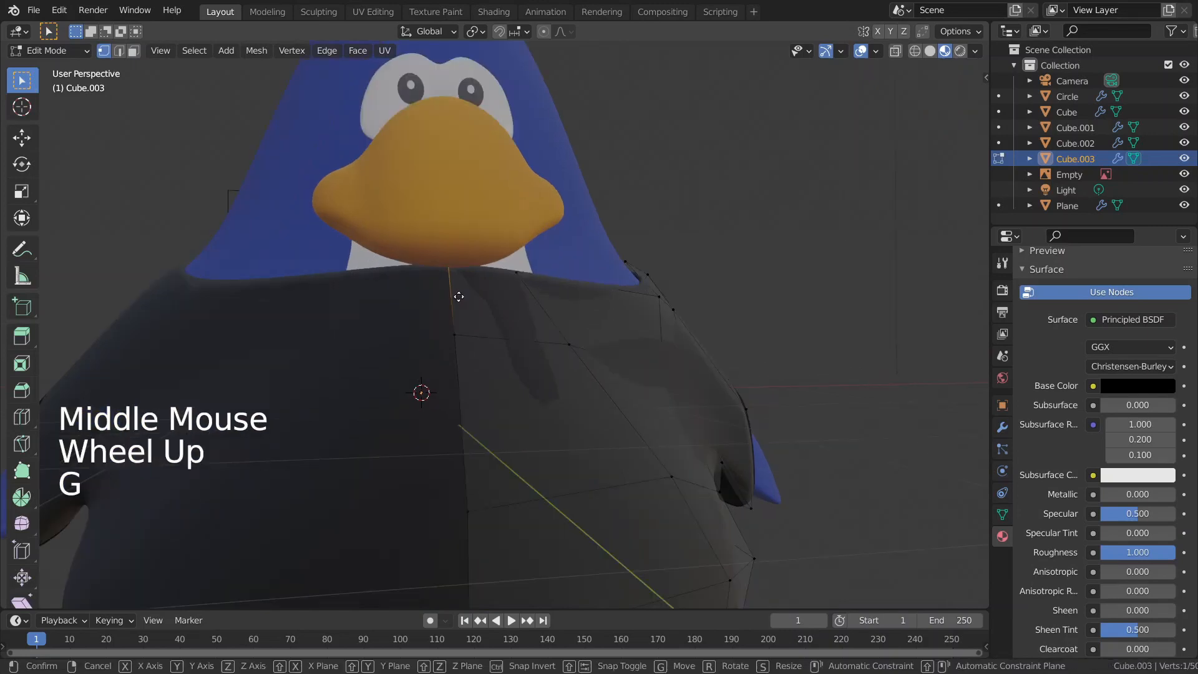
pyautogui.click(459, 324)
# Slide the neckline vertex beside the front centre slightly down along its edge to even out the collar
pyautogui.rightClick(528, 280)
pyautogui.press('g')
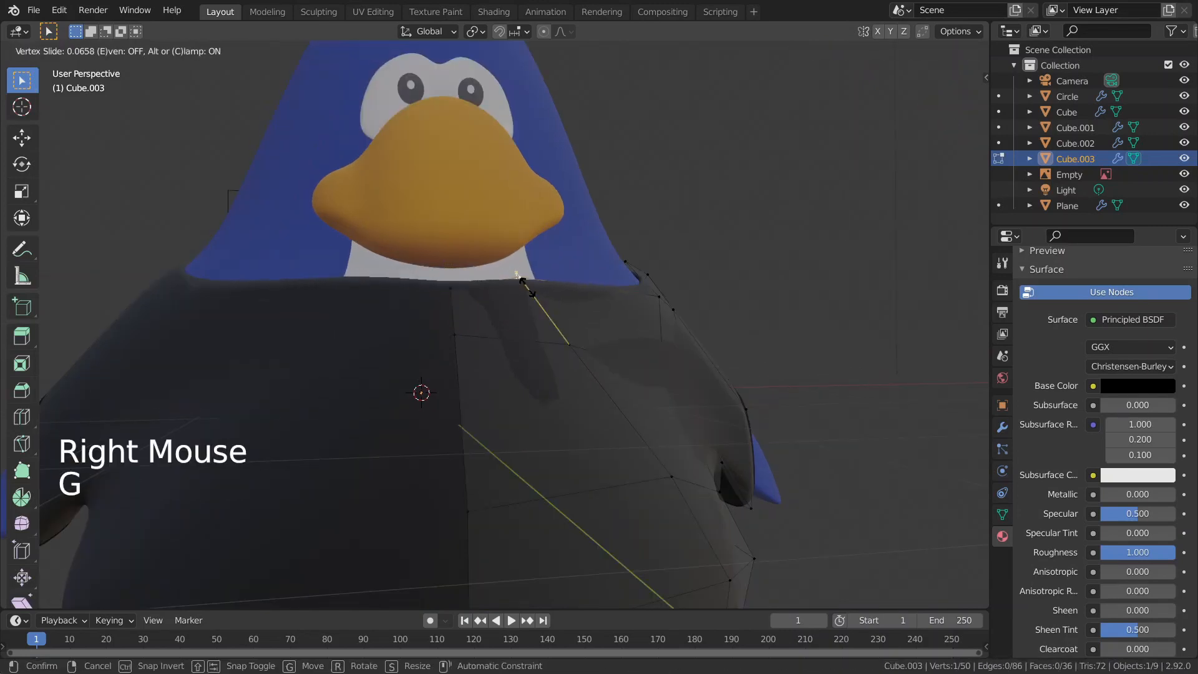
pyautogui.scroll(-2, 756, 345)
pyautogui.press('Tab')
pyautogui.rightClick(756, 345)
pyautogui.moveTo(757, 340); pyautogui.dragTo(481, 336, button='middle')
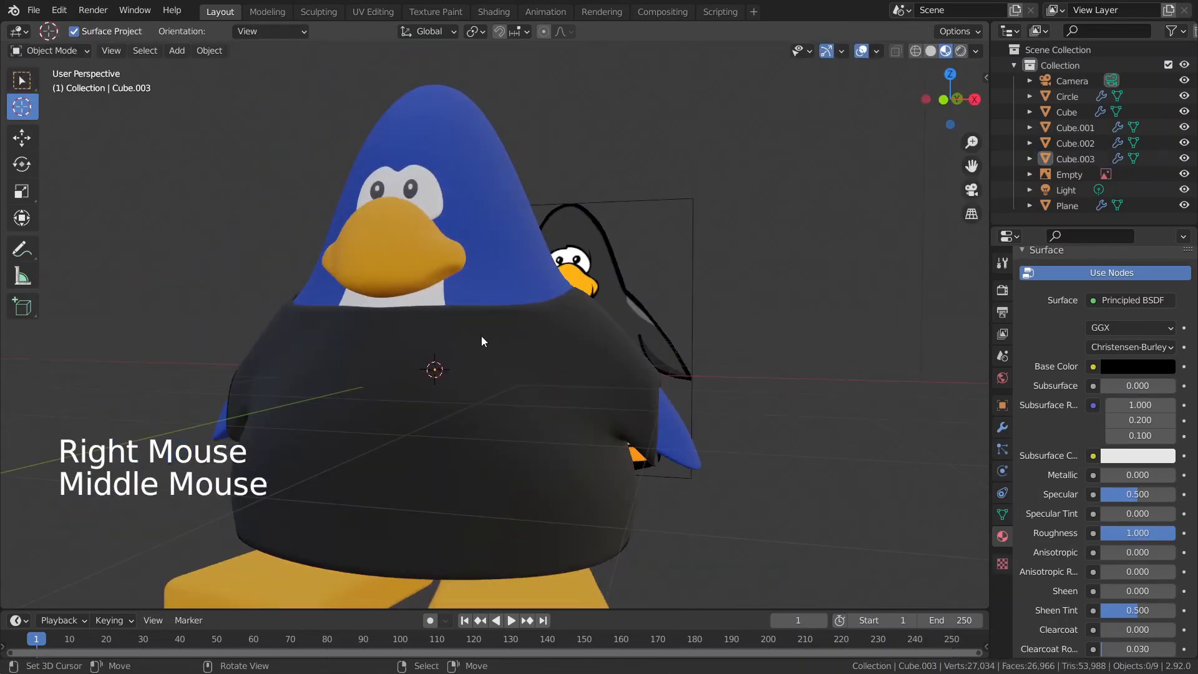
# Raise the front neckline vertex near the shoulder about 0.02 m and adjust the neighbouring neckline vertex by sliding it
pyautogui.scroll(2, 481, 336)
pyautogui.press('Tab')
pyautogui.rightClick(578, 329)
pyautogui.moveTo(578, 330); pyautogui.dragTo(573, 335, button='middle')
pyautogui.press('g')
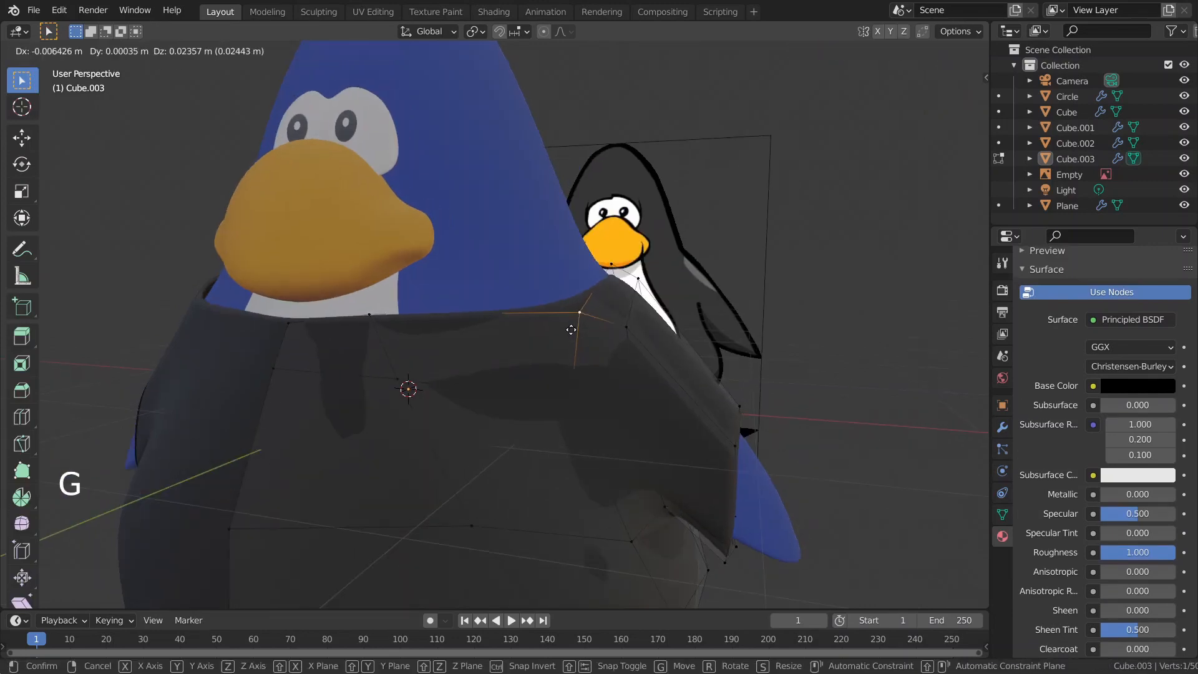
pyautogui.click(568, 327)
pyautogui.rightClick(383, 319)
pyautogui.press('g')
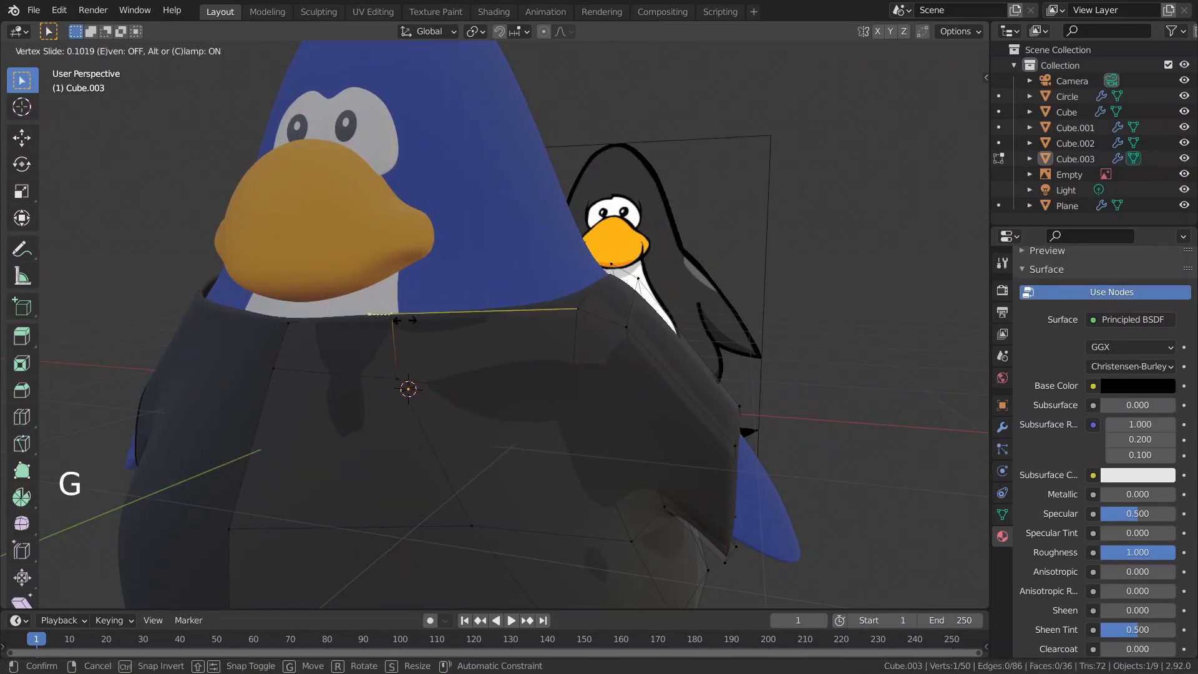
pyautogui.click(381, 319)
pyautogui.press('Tab')
# Examine the black shirt's neckline, chest faces and fit around the penguin from different angles
pyautogui.scroll(-4, 382, 319)
pyautogui.rightClick(664, 410)
pyautogui.scroll(-3, 664, 409)
pyautogui.moveTo(664, 409)
pyautogui.mouseDown(button='middle')
pyautogui.moveTo(759, 406)
pyautogui.moveTo(806, 314)
pyautogui.moveTo(637, 407)
pyautogui.moveTo(659, 426)
pyautogui.mouseUp(button='middle')
pyautogui.rightClick(763, 403)
pyautogui.scroll(3, 495, 395)
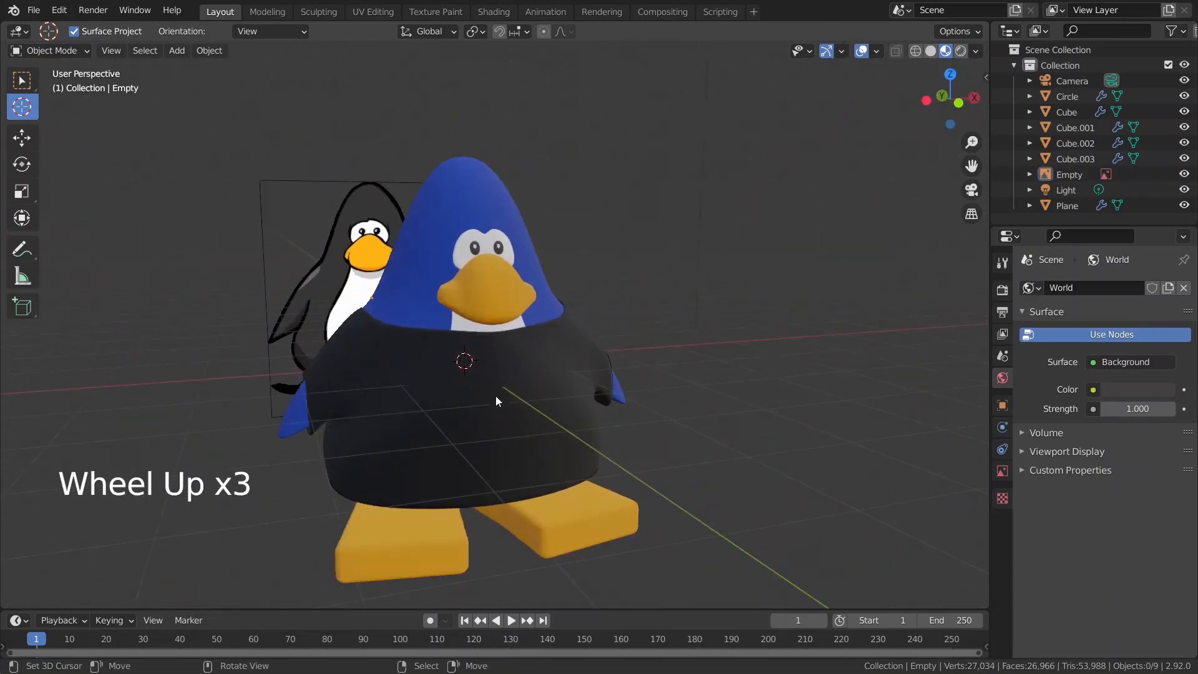
pyautogui.moveTo(495, 396); pyautogui.dragTo(460, 376, button='middle')
pyautogui.press('Tab')
pyautogui.rightClick(481, 397)
pyautogui.press('Tab')
pyautogui.scroll(3, 497, 398)
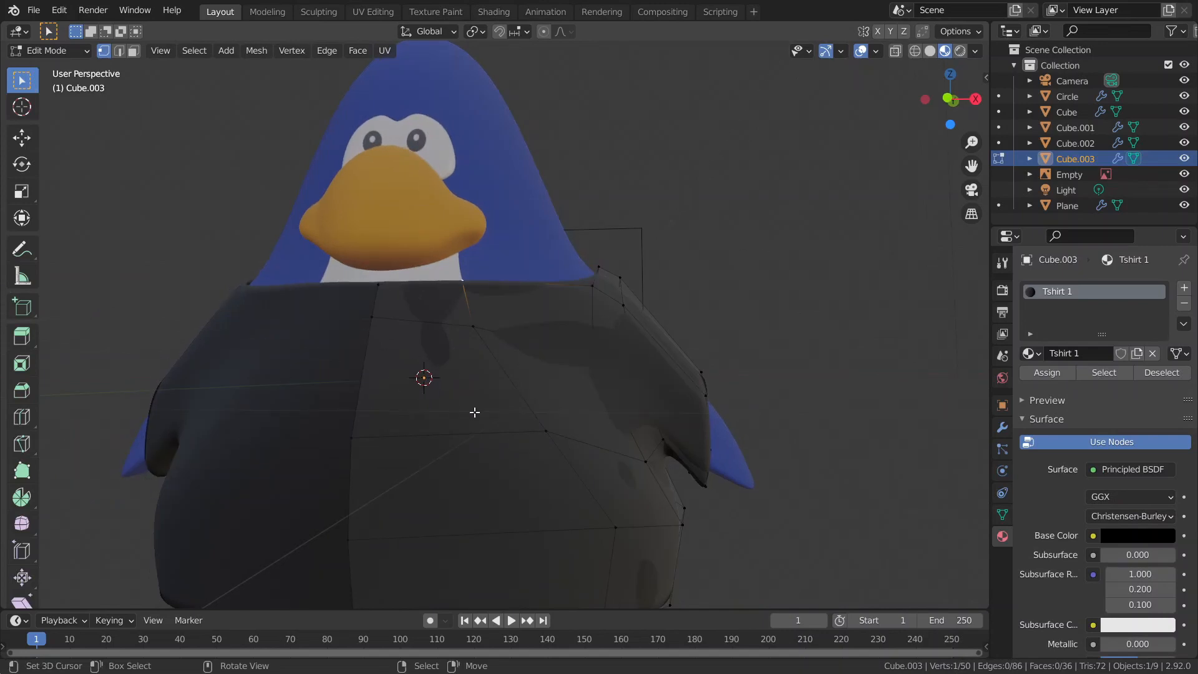
pyautogui.rightClick(392, 383)
pyautogui.scroll(4, 599, 392)
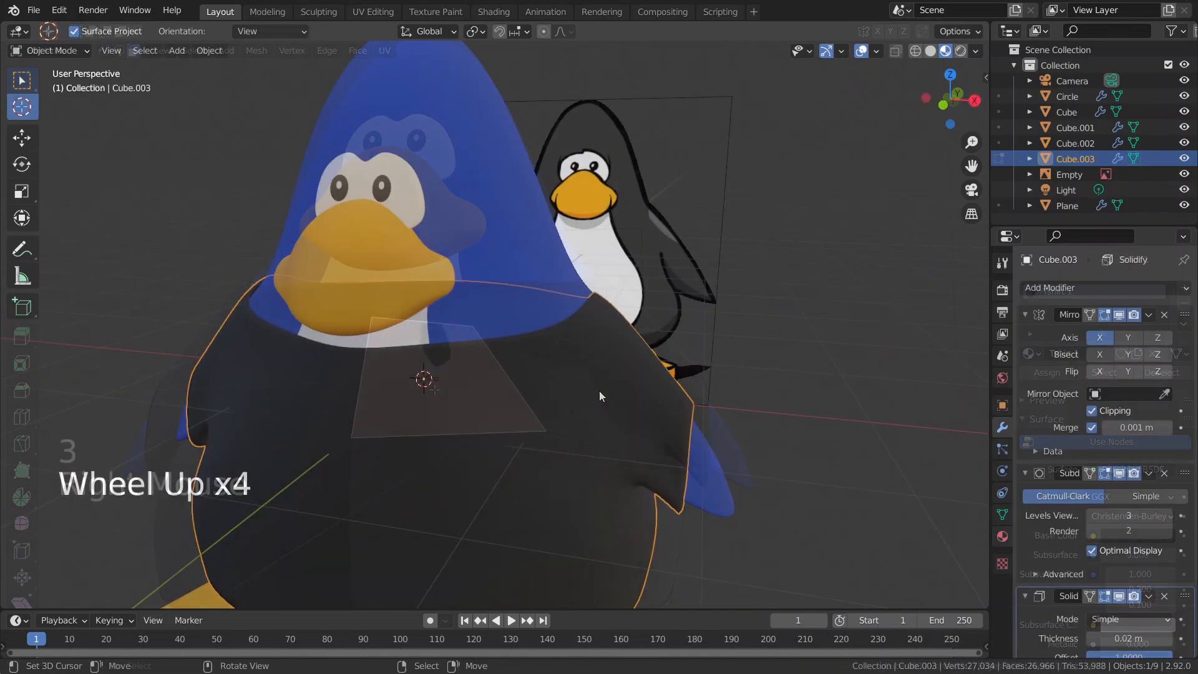
pyautogui.moveTo(599, 392); pyautogui.dragTo(944, 506, button='middle')
# Duplicate the black shirt in place and move the copy 10 m along the X axis, away from the penguin
pyautogui.scroll(-3, 882, 489)
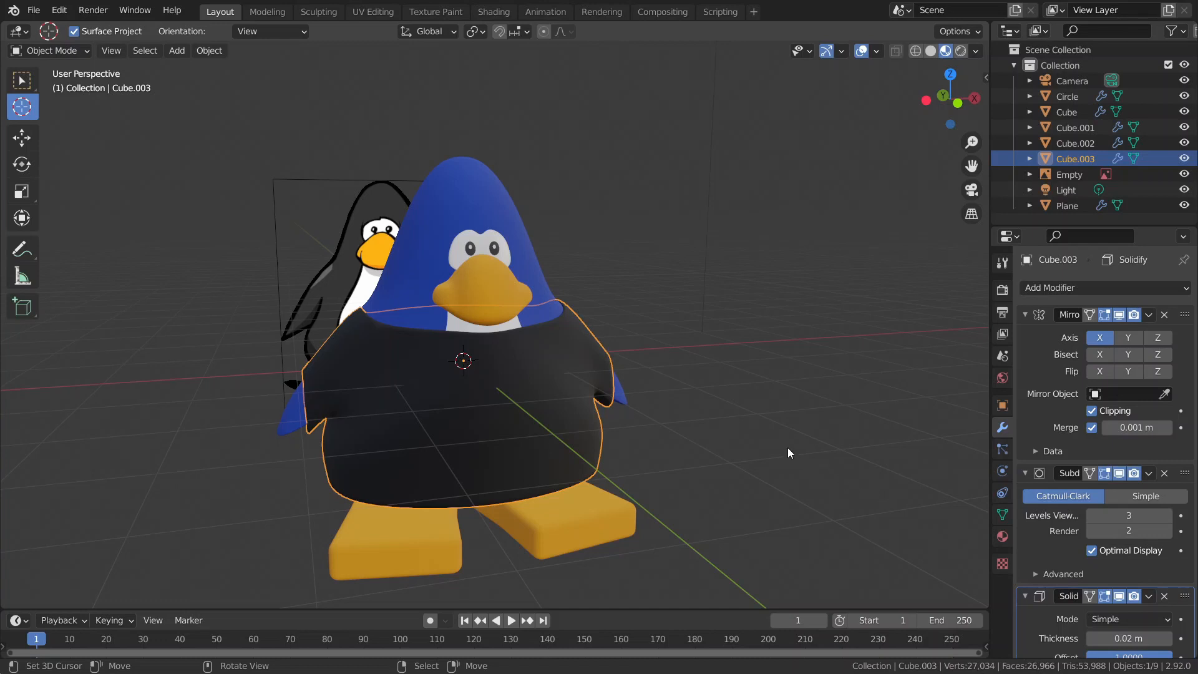
pyautogui.scroll(-1, 776, 442)
pyautogui.hotkey('shift', 'd')
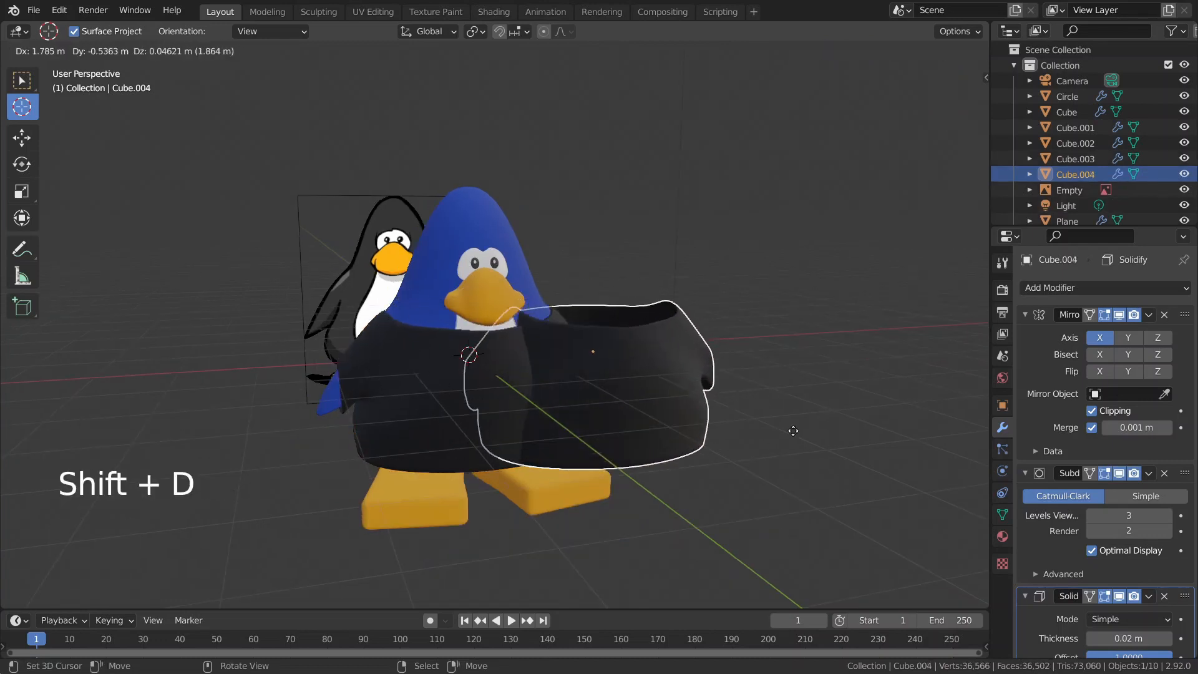
pyautogui.rightClick(793, 430)
pyautogui.write('g')
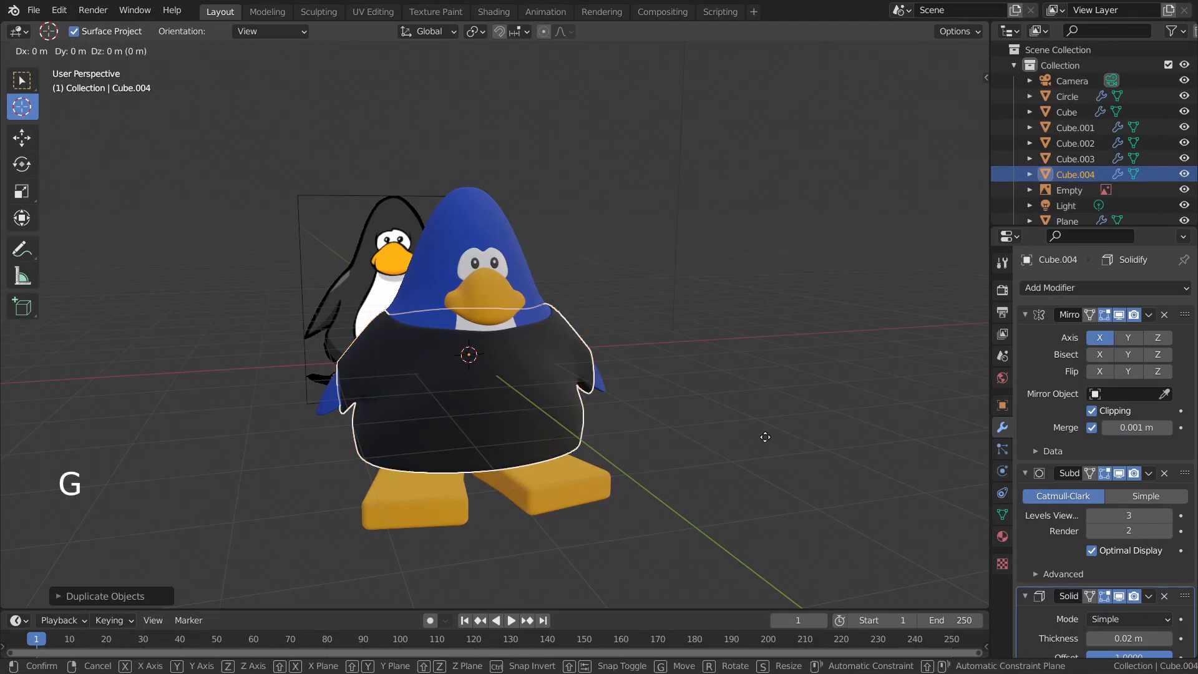
pyautogui.write('x')
pyautogui.write('10')
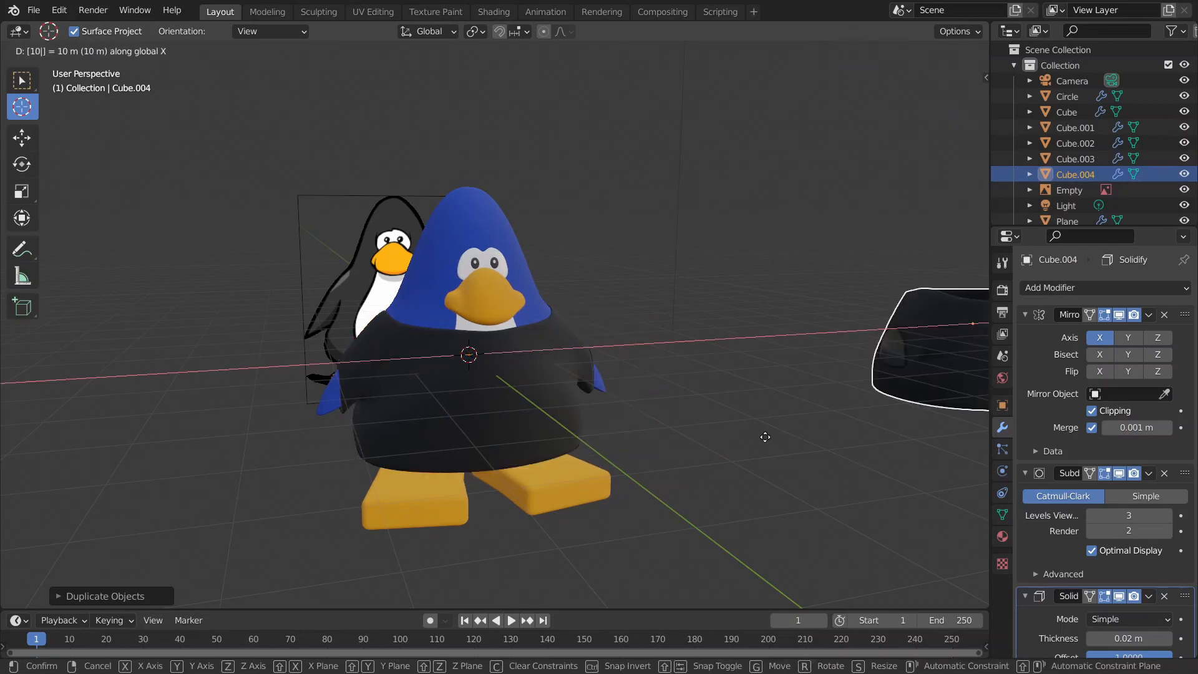
pyautogui.press('Return')
pyautogui.scroll(-5, 867, 375)
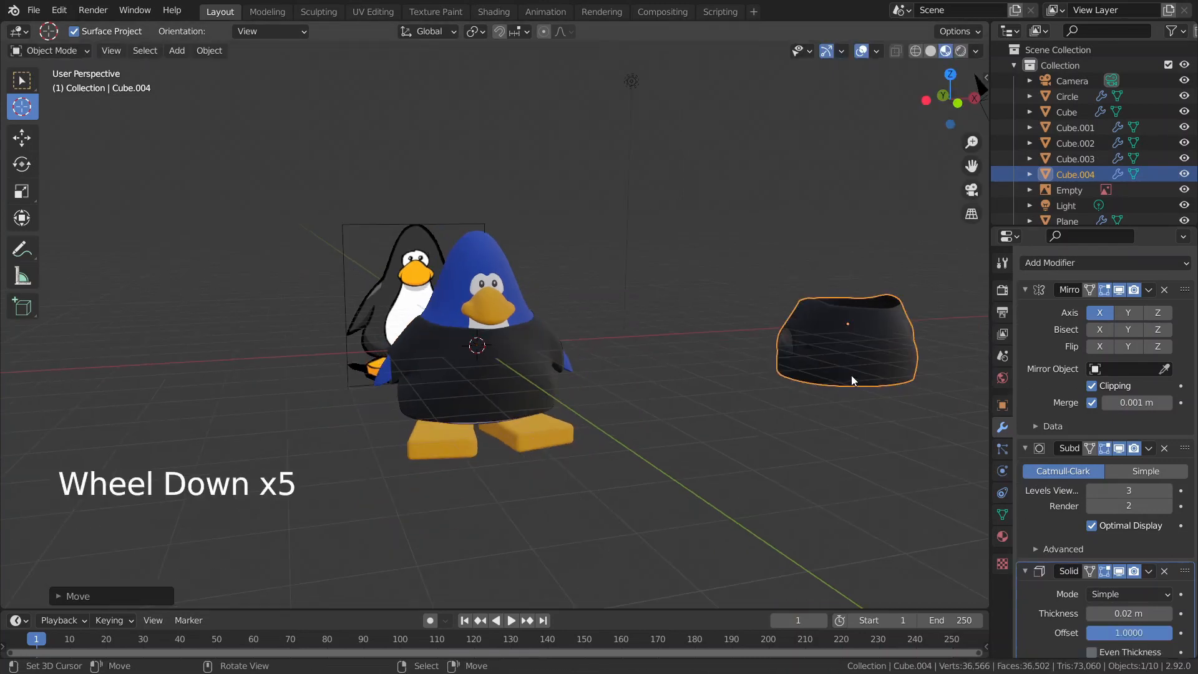
# Select the original black shirt worn by the penguin
pyautogui.moveTo(851, 375); pyautogui.dragTo(697, 418, button='middle')
pyautogui.scroll(2, 583, 366)
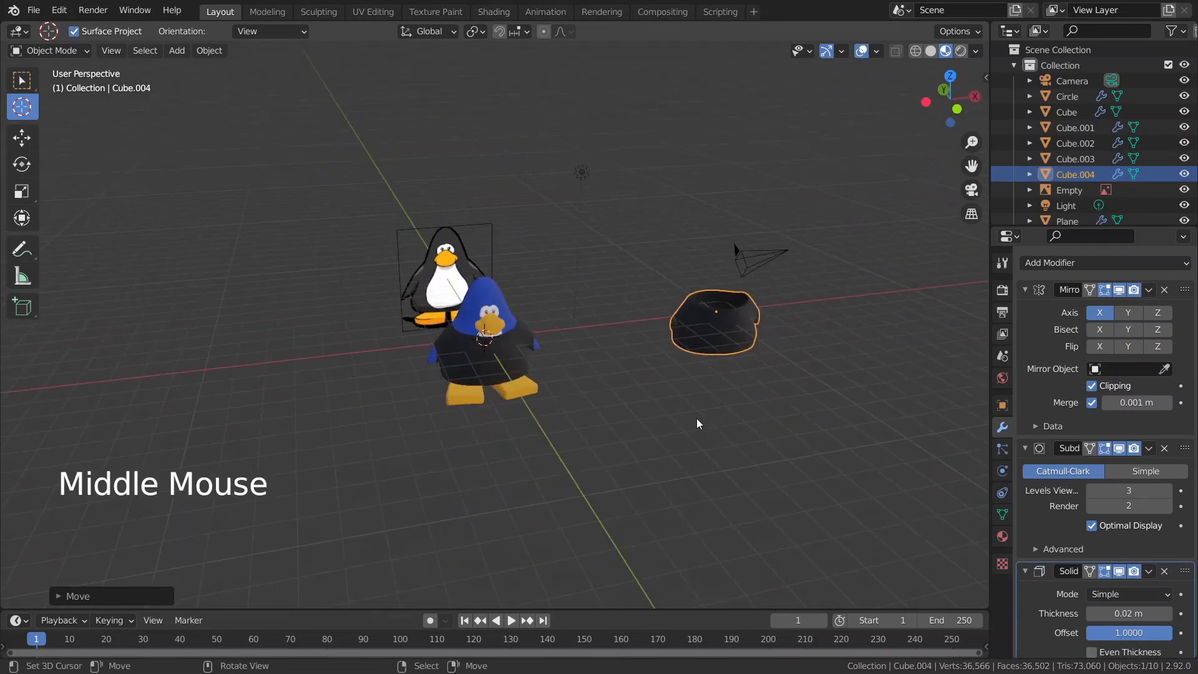
pyautogui.scroll(6, 593, 364)
pyautogui.scroll(-1, 593, 364)
pyautogui.moveTo(593, 364); pyautogui.dragTo(522, 357, button='middle')
pyautogui.rightClick(522, 358)
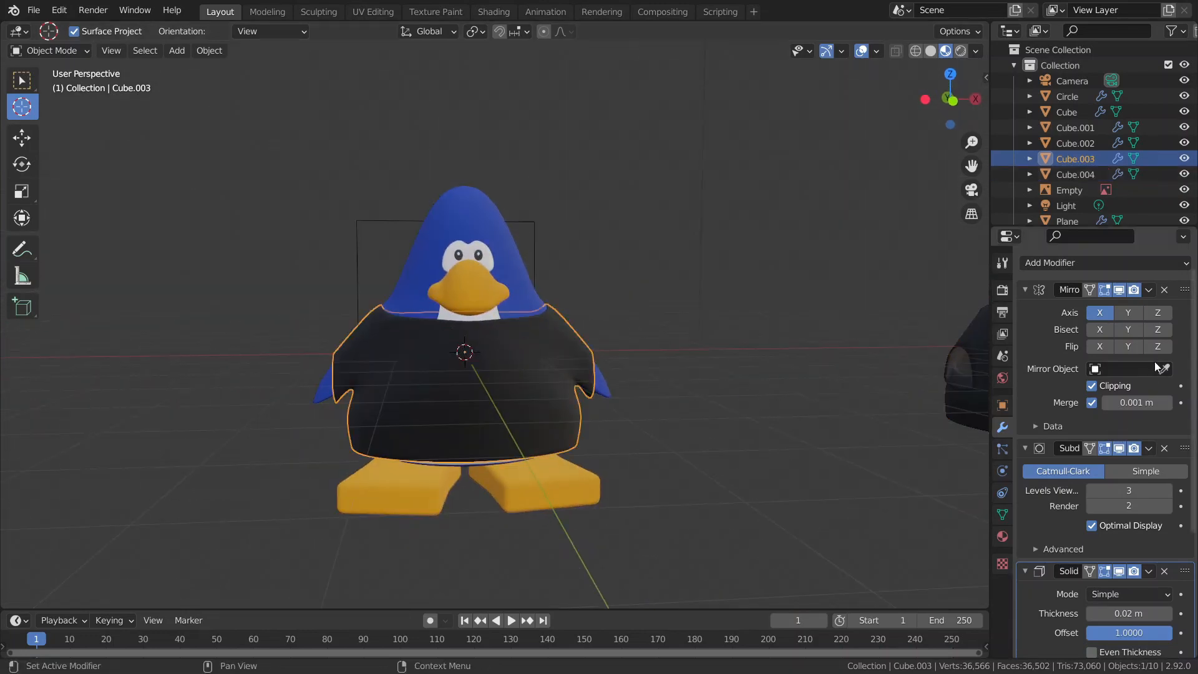
pyautogui.hotkey('ctrl', 'a')
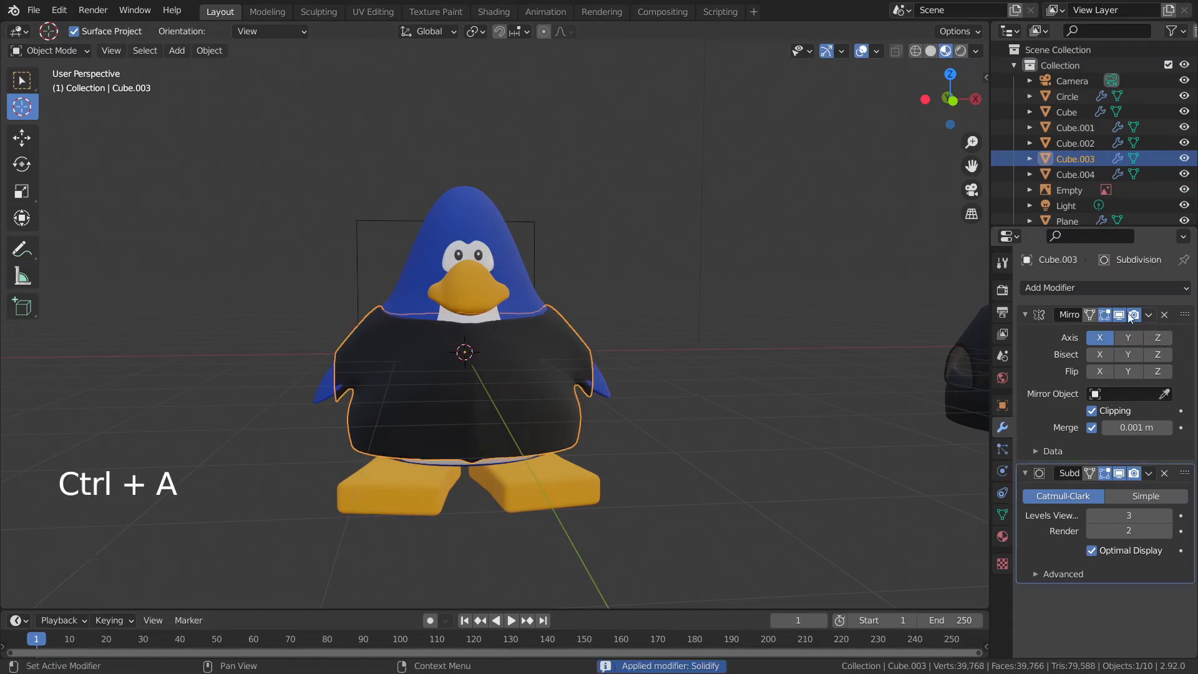
pyautogui.moveTo(638, 369); pyautogui.dragTo(751, 377, button='middle')
pyautogui.hotkey('ctrl', 'z')
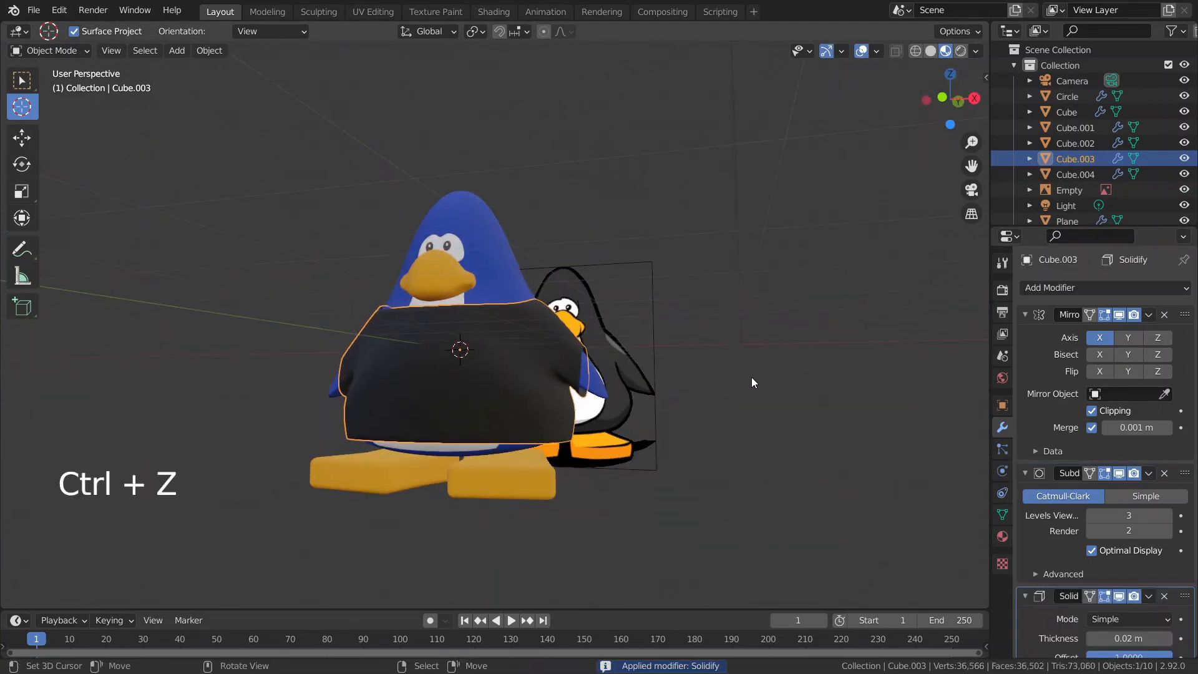
# Apply the Mirror modifier on the penguin's shirt and check its full mesh in edit mode, leaving nothing selected
pyautogui.click(1050, 316)
pyautogui.click(1041, 315)
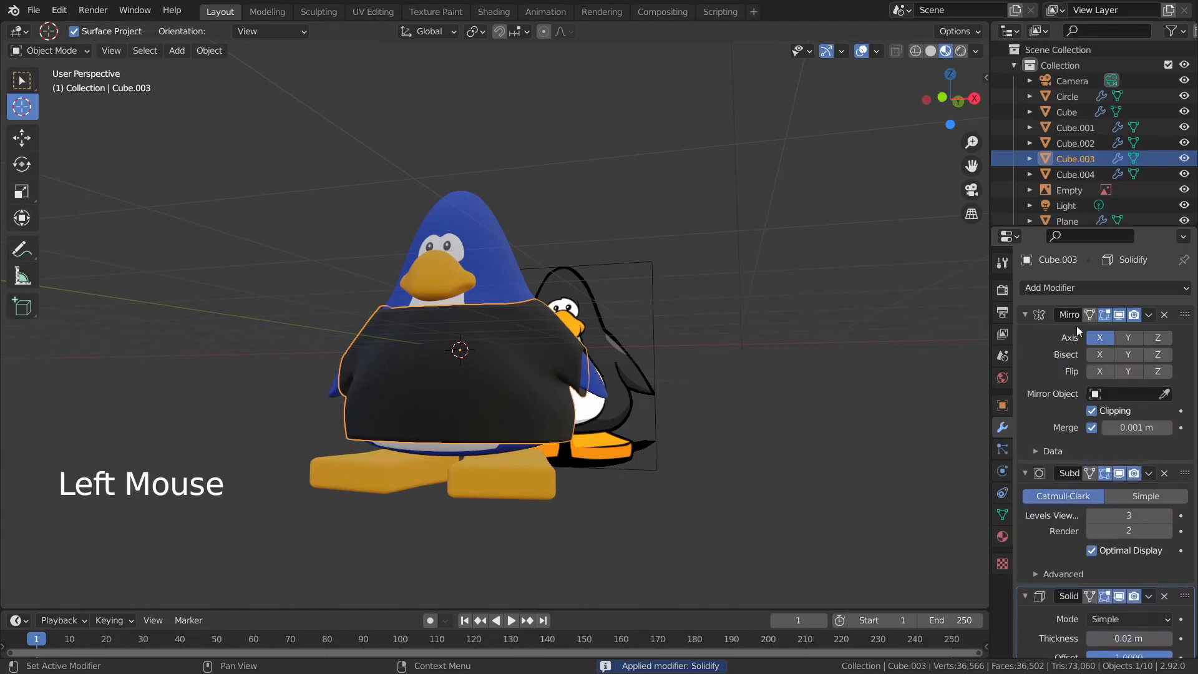
pyautogui.hotkey('ctrl', 'a')
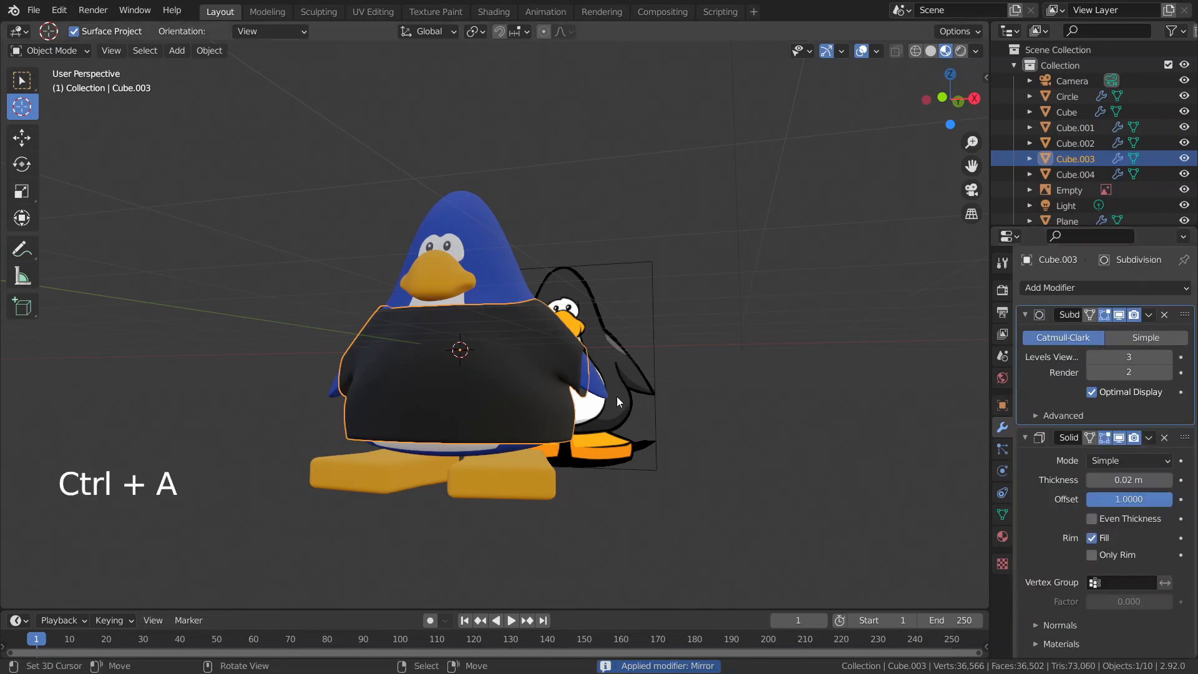
pyautogui.moveTo(617, 395); pyautogui.dragTo(568, 423, button='middle')
pyautogui.press('Tab')
pyautogui.scroll(2, 676, 378)
pyautogui.scroll(-3, 567, 424)
pyautogui.press('Tab')
pyautogui.moveTo(661, 474); pyautogui.dragTo(649, 448, button='middle')
pyautogui.rightClick(810, 444)
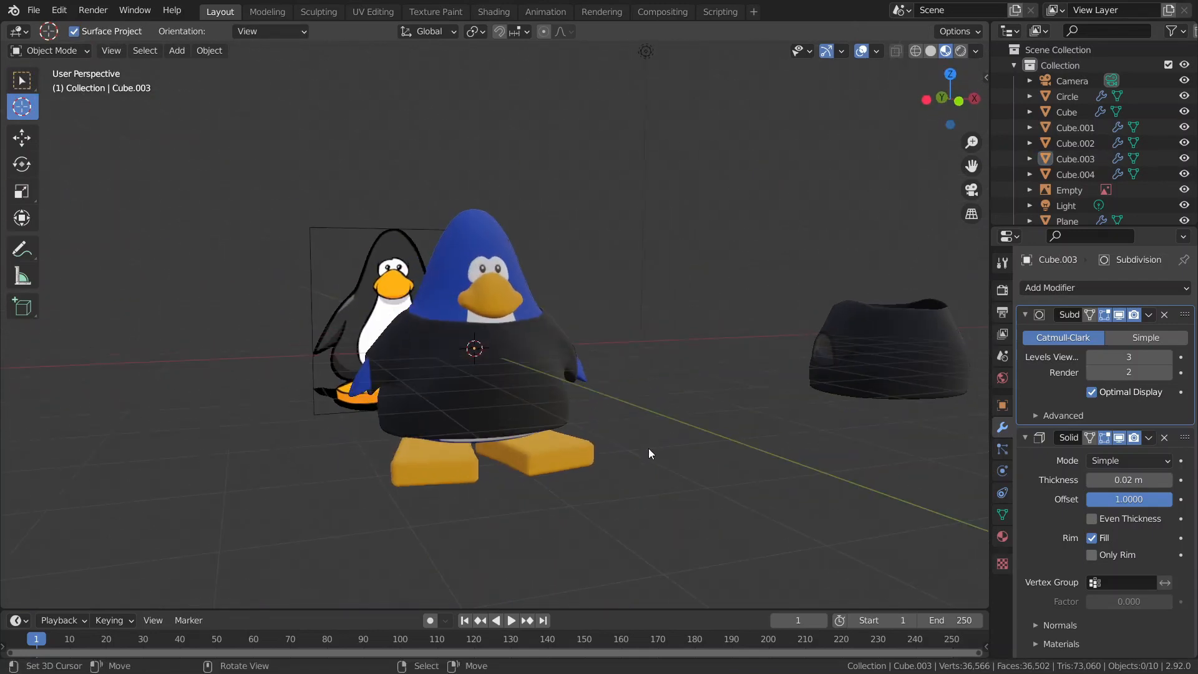
# Add a second material slot to the penguin's shirt with a new material named Logo
pyautogui.scroll(2, 623, 442)
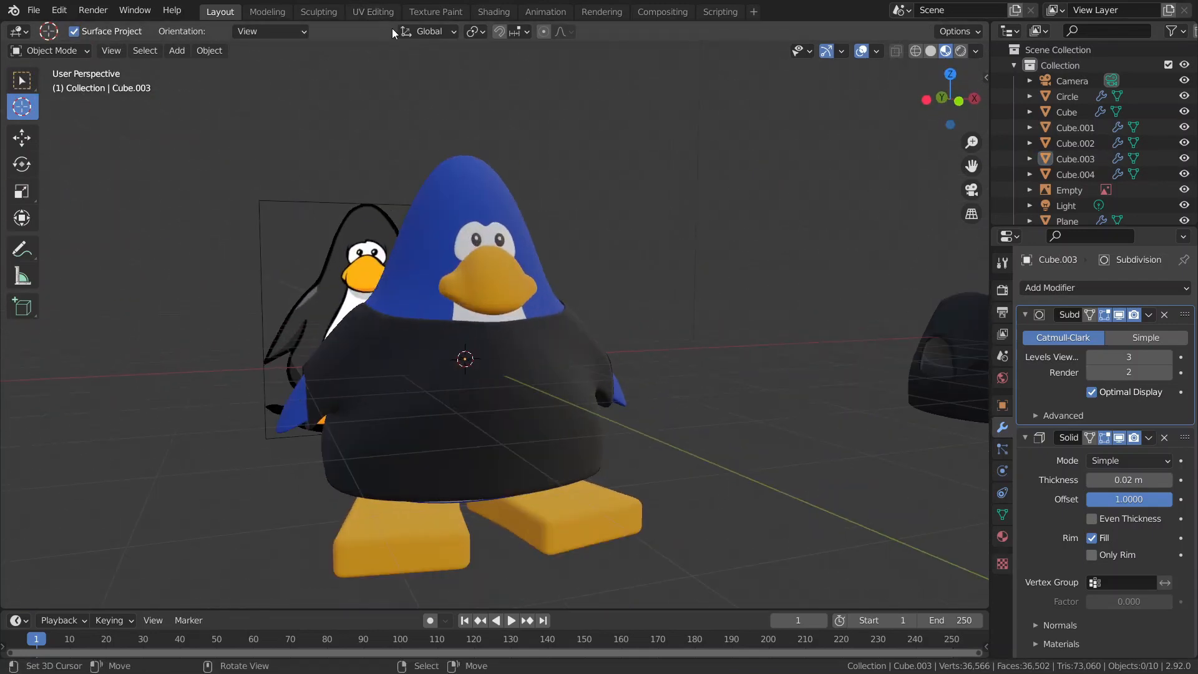
pyautogui.click(990, 543)
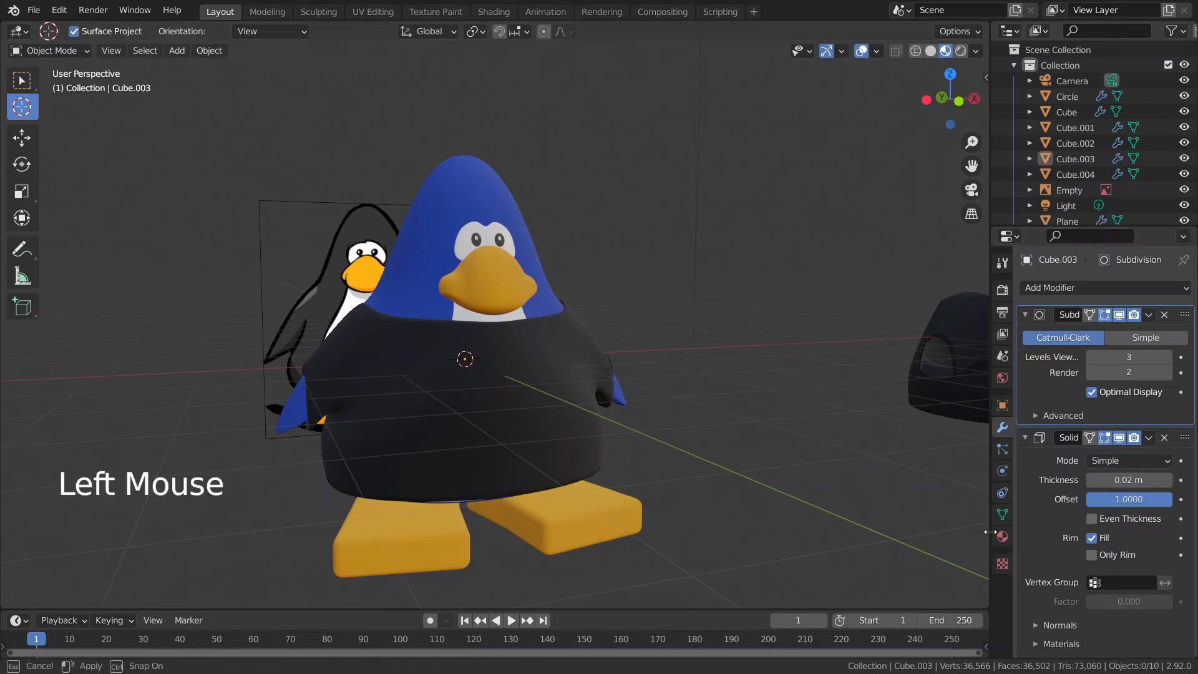
pyautogui.click(1003, 536)
pyautogui.click(1156, 312)
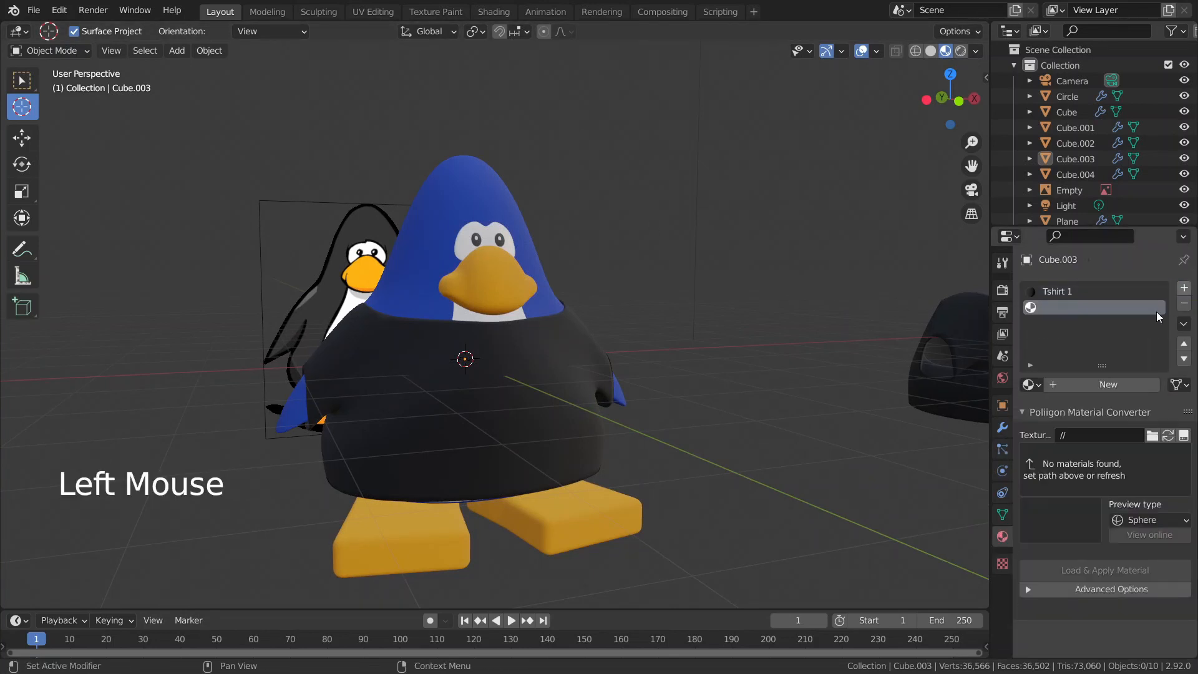
pyautogui.click(1049, 385)
pyautogui.doubleClick(1068, 384)
pyautogui.press('BackSpace')
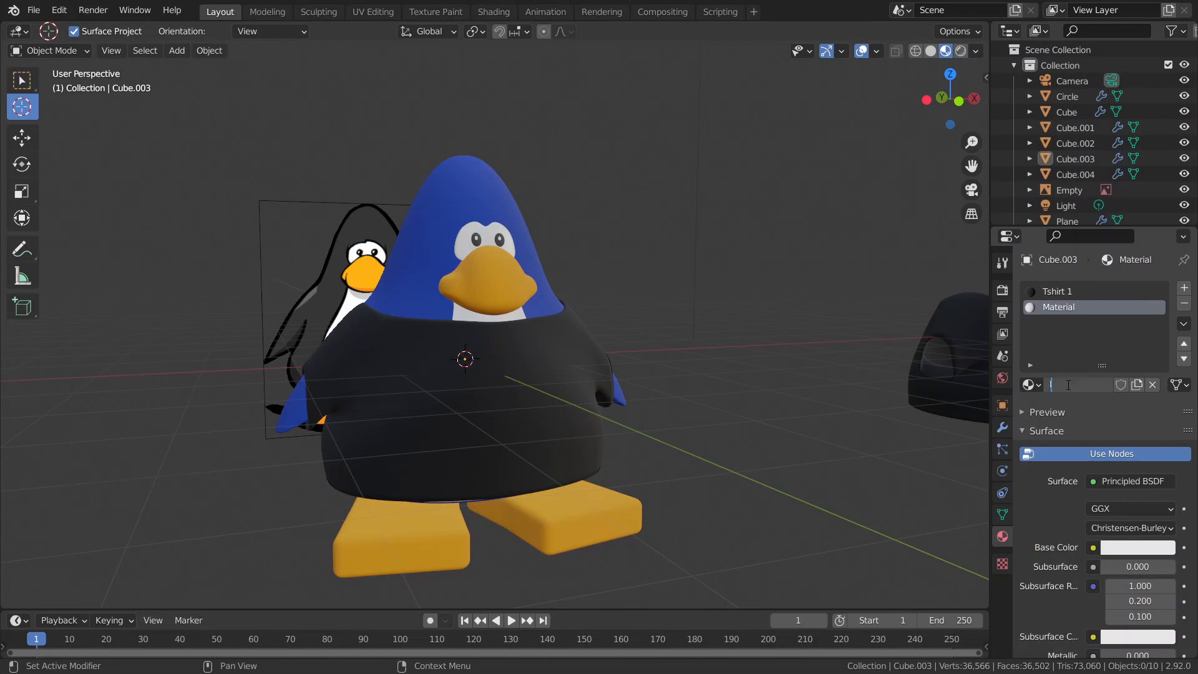
pyautogui.write('Logo')
pyautogui.press('Return')
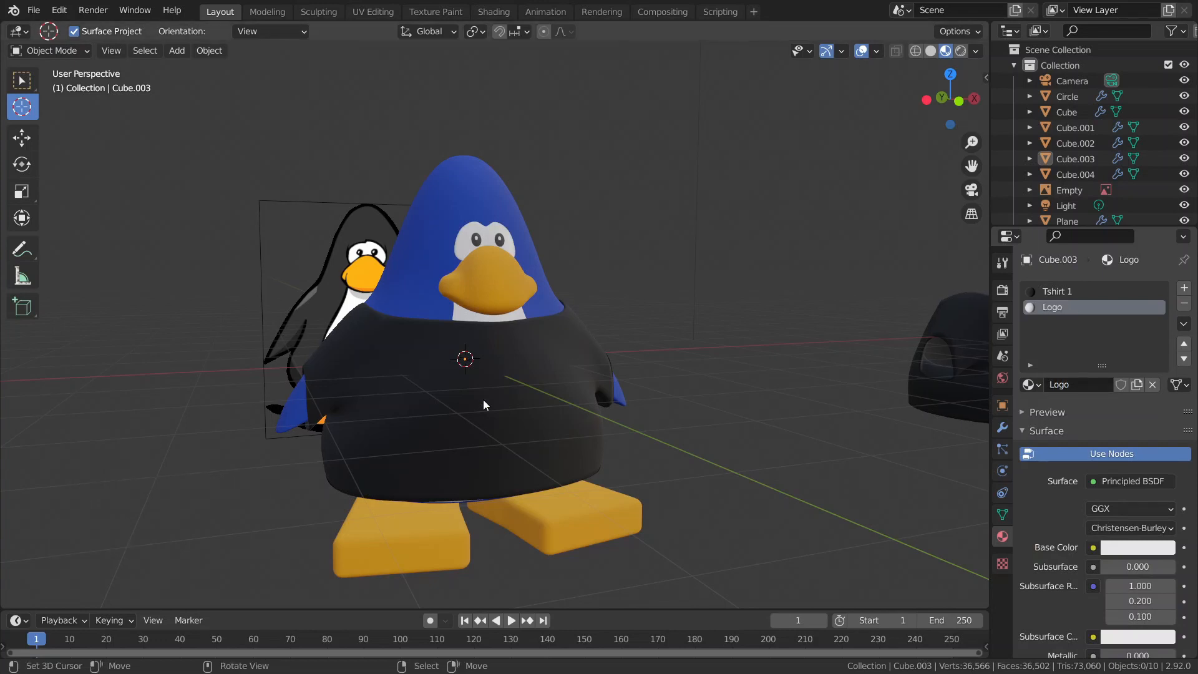
# Assign the Logo material to the two centre chest faces of the penguin's shirt
pyautogui.rightClick(559, 353)
pyautogui.moveTo(553, 361); pyautogui.dragTo(487, 365, button='middle')
pyautogui.press('Tab')
pyautogui.click(1047, 403)
pyautogui.press('Tab')
pyautogui.moveTo(841, 443); pyautogui.dragTo(813, 453, button='middle')
pyautogui.scroll(3, 504, 387)
pyautogui.moveTo(504, 387); pyautogui.dragTo(472, 462, button='middle')
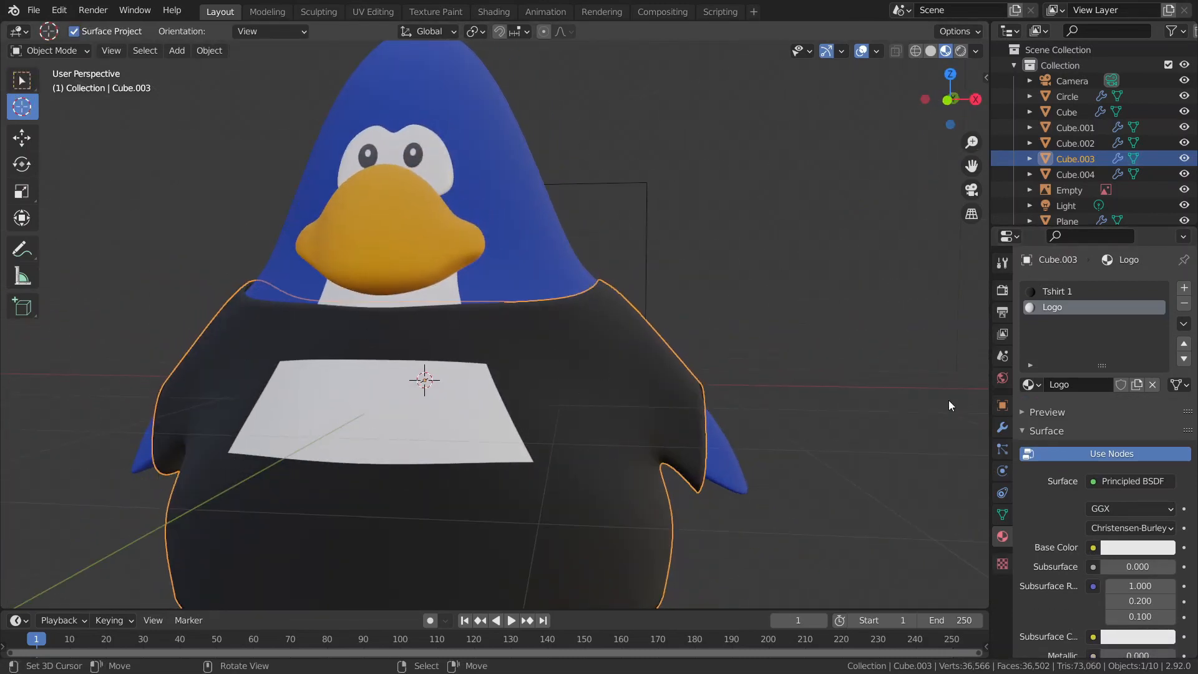
# Set the Logo material's base color to black and its roughness to 1.000
pyautogui.click(1120, 549)
pyautogui.moveTo(1163, 428); pyautogui.dragTo(1162, 444)
pyautogui.scroll(-7, 1060, 583)
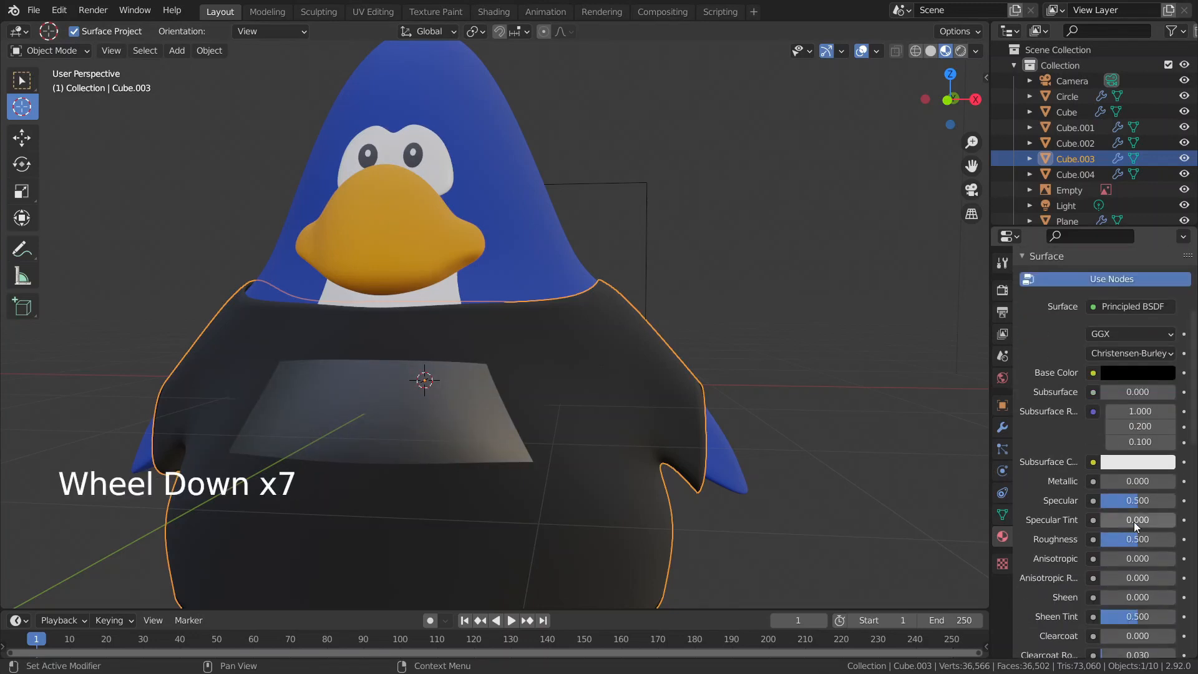
pyautogui.moveTo(1132, 536); pyautogui.dragTo(1173, 538)
# UV-unwrap the two selected chest faces of the shirt
pyautogui.press('Tab')
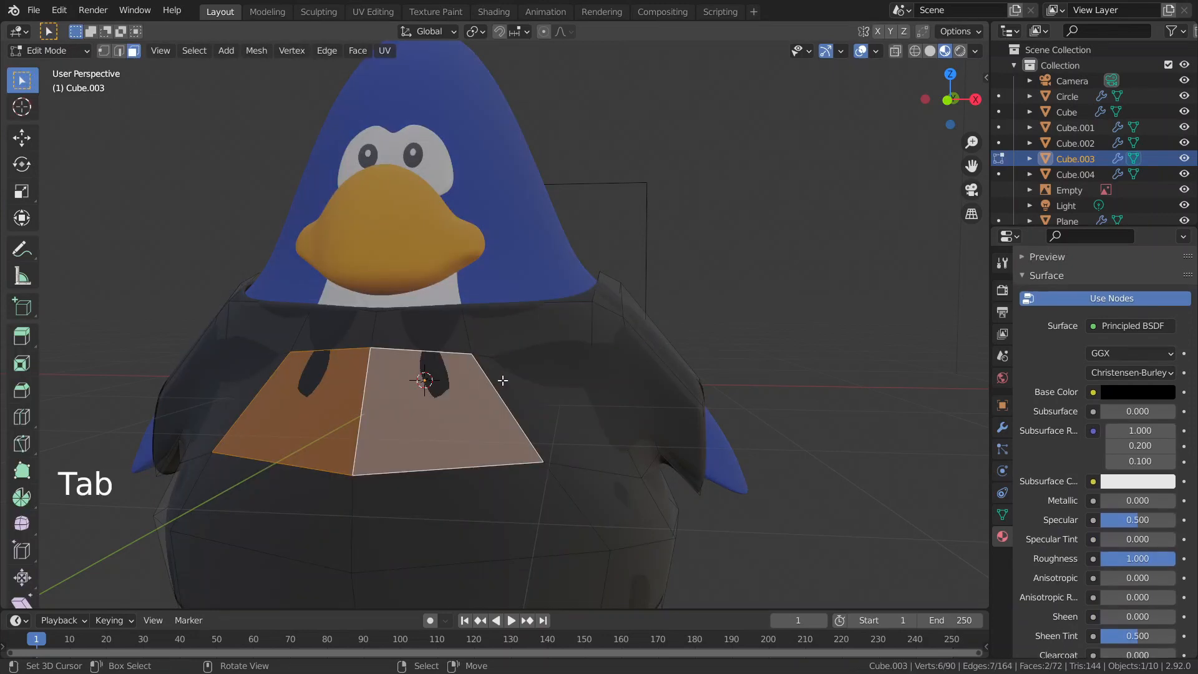
pyautogui.scroll(-1, 502, 377)
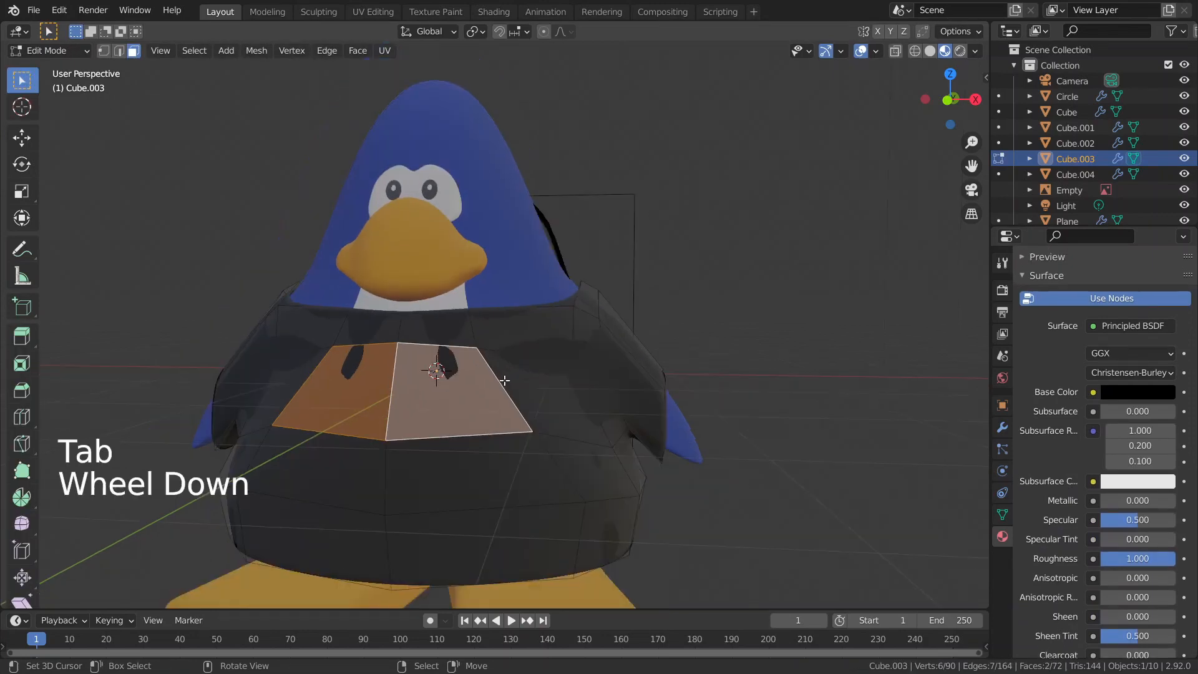
pyautogui.press('u')
pyautogui.click(530, 359)
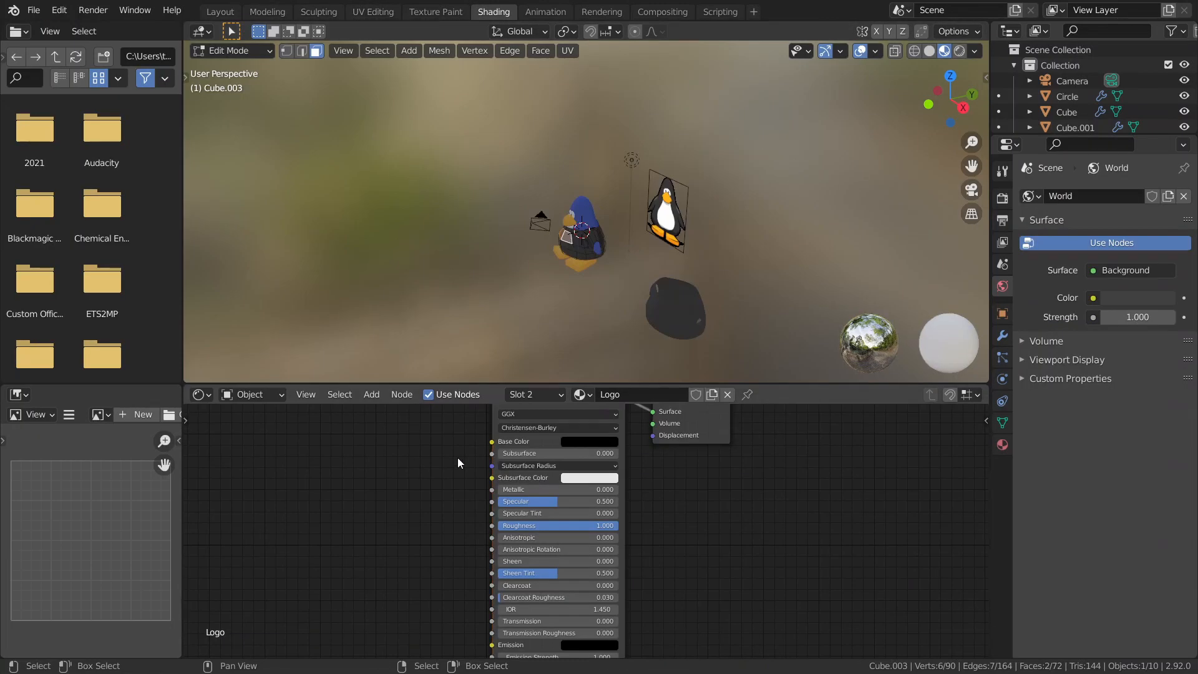
# Add an Image Texture node to the Logo material and connect its Color output to the Base Color
pyautogui.scroll(-3, 458, 458)
pyautogui.moveTo(458, 458); pyautogui.dragTo(541, 476, button='middle')
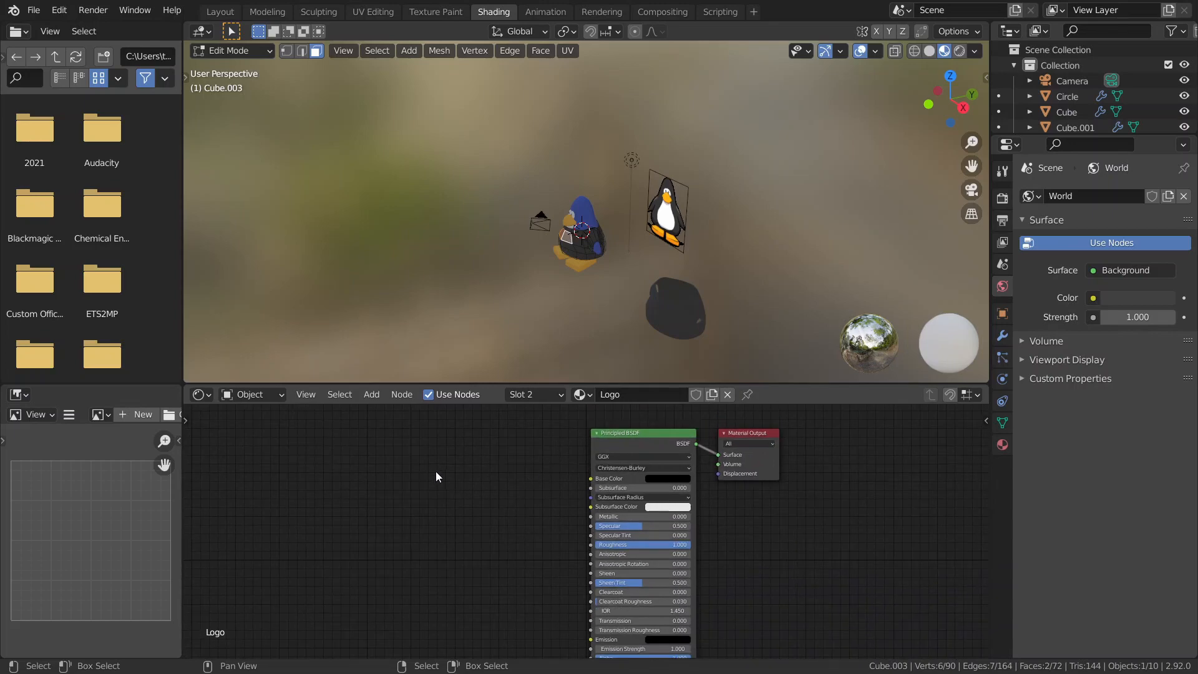
pyautogui.scroll(4, 432, 468)
pyautogui.hotkey('shift', 'a')
pyautogui.click(418, 458)
pyautogui.write('image')
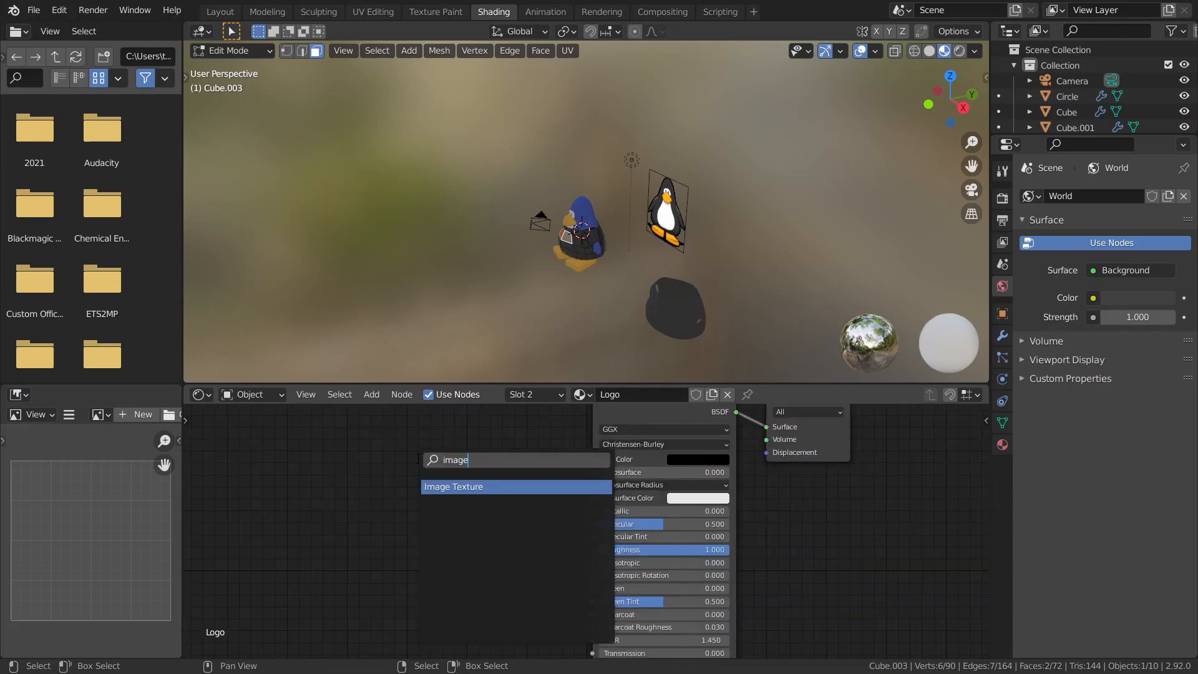
pyautogui.press('Return')
pyautogui.click(383, 443)
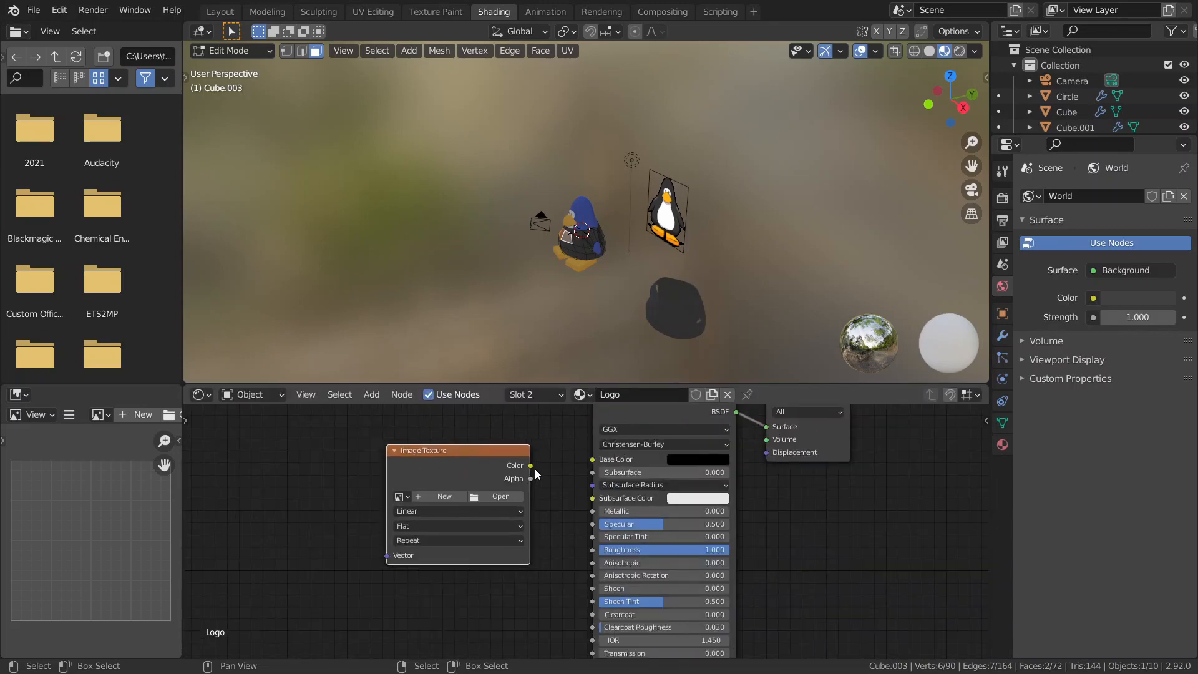
pyautogui.moveTo(530, 465); pyautogui.dragTo(582, 470)
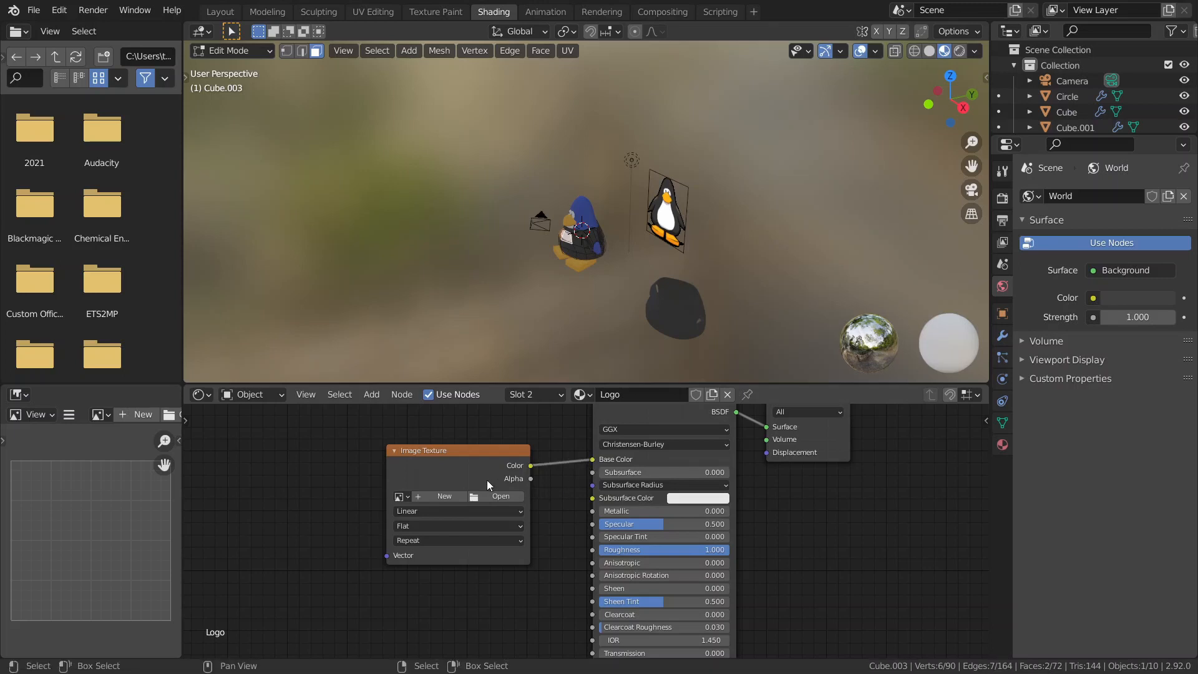
# Load Waddle Logo.png into the Image Texture node and bring the shirt's chest into close view
pyautogui.click(497, 497)
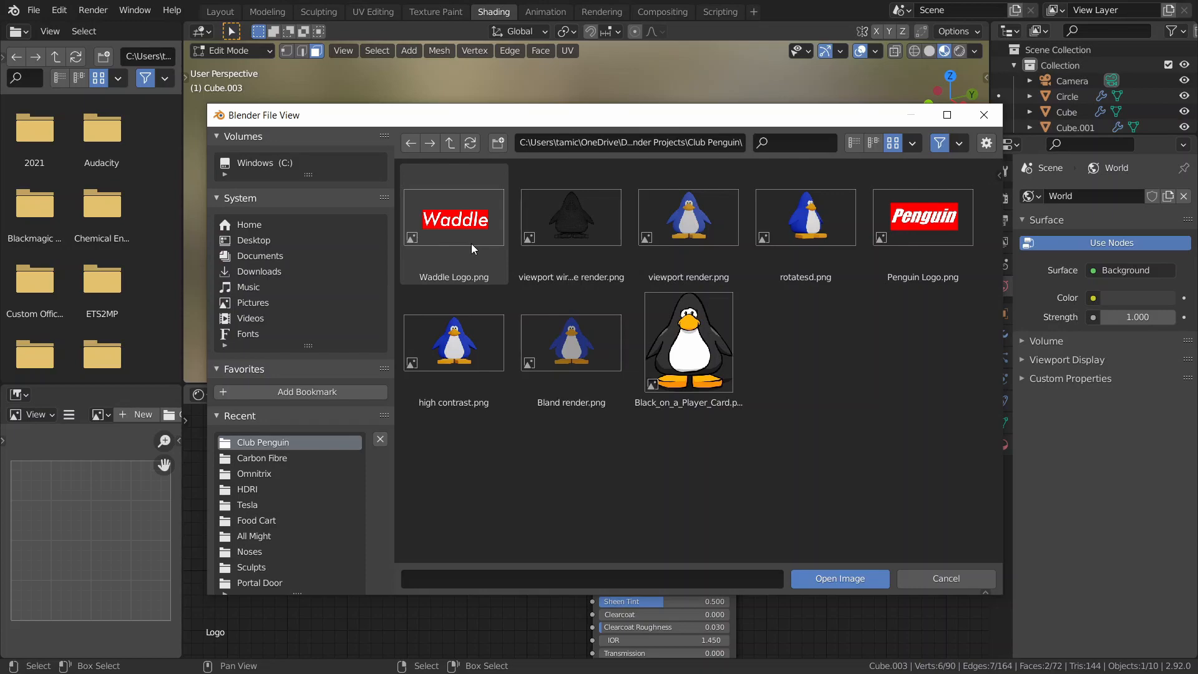
pyautogui.doubleClick(470, 243)
pyautogui.moveTo(499, 262); pyautogui.dragTo(650, 255, button='middle')
pyautogui.scroll(7, 652, 236)
pyautogui.scroll(5, 650, 254)
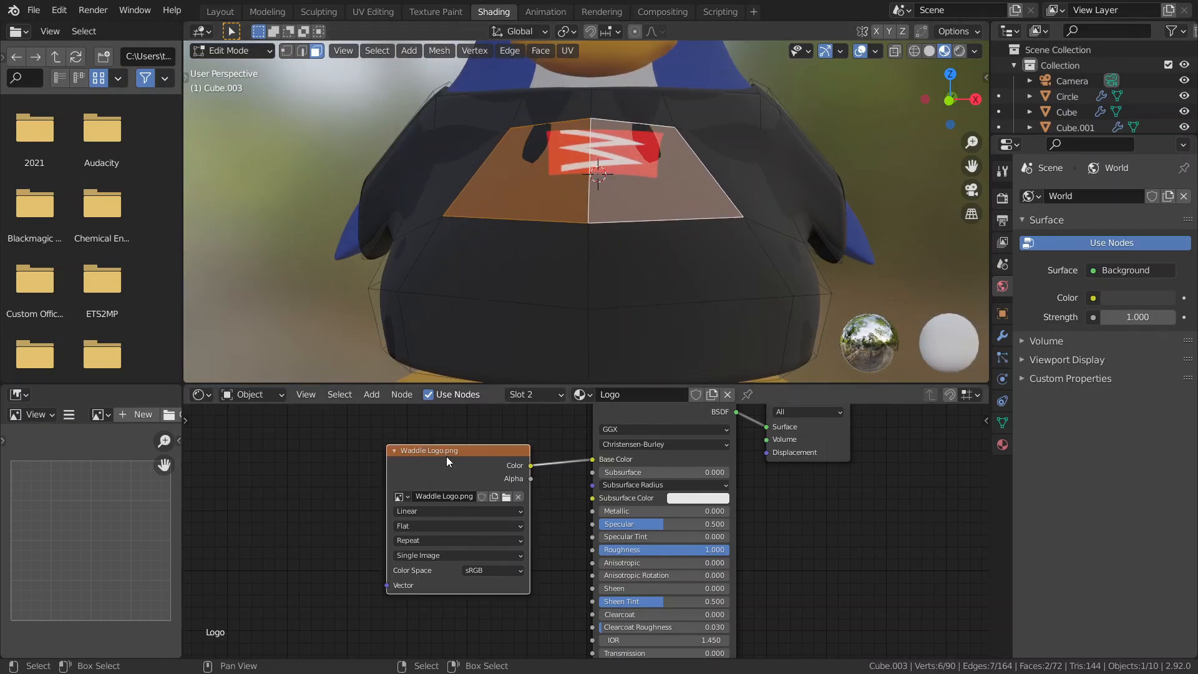
# Add Texture Coordinate and Mapping nodes feeding the Waddle Logo.png texture, with UV as the coordinate source
pyautogui.moveTo(446, 456); pyautogui.dragTo(549, 466, button='middle')
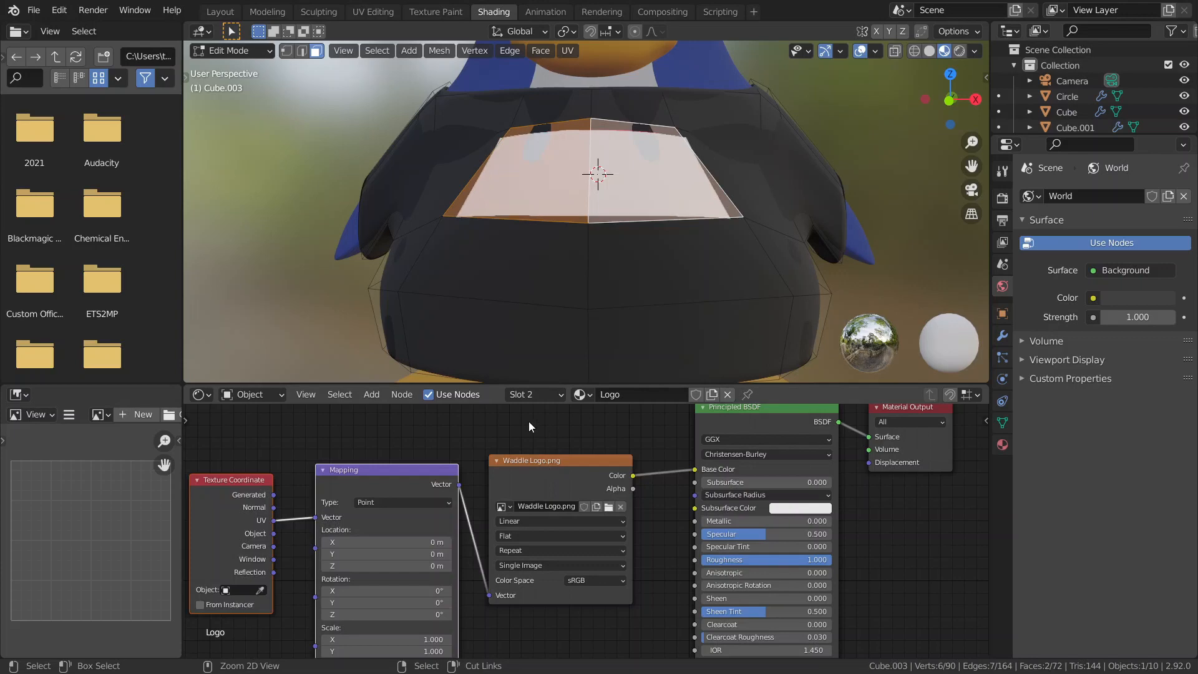
pyautogui.scroll(-2, 483, 466)
pyautogui.moveTo(484, 448); pyautogui.dragTo(607, 433, button='middle')
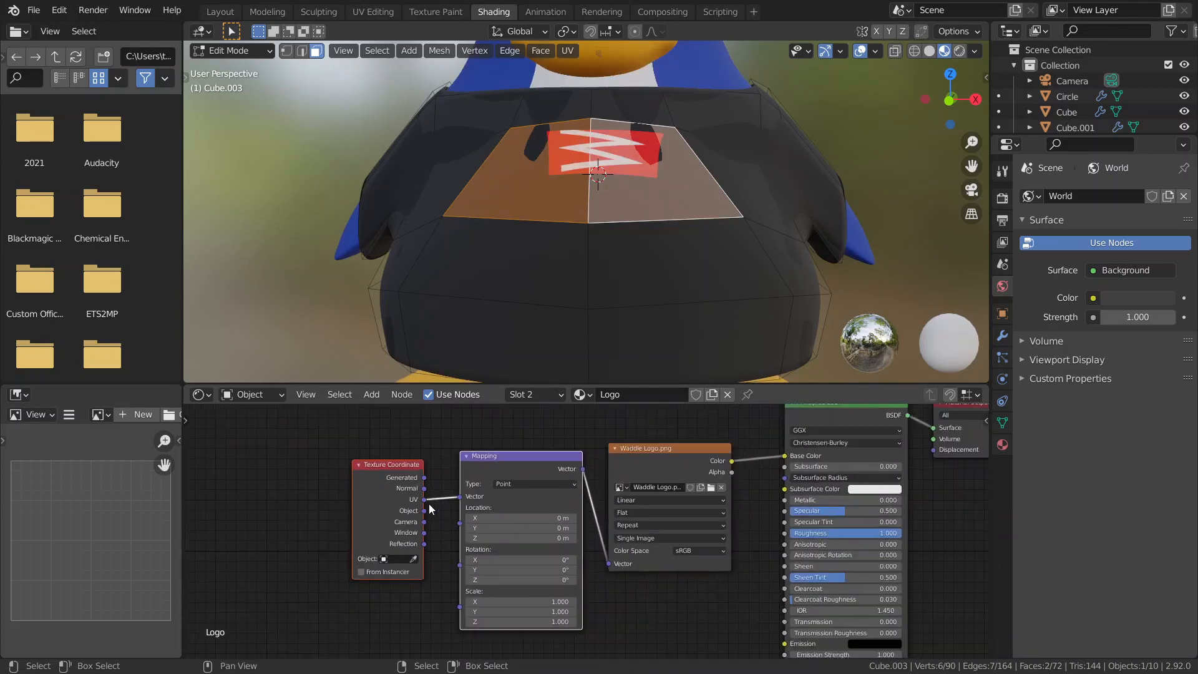
pyautogui.scroll(1, 429, 504)
# Unwrap the chest faces again and try Generated coordinates for the Mapping node, then undo that connection to return to UV
pyautogui.press('u')
pyautogui.click(638, 254)
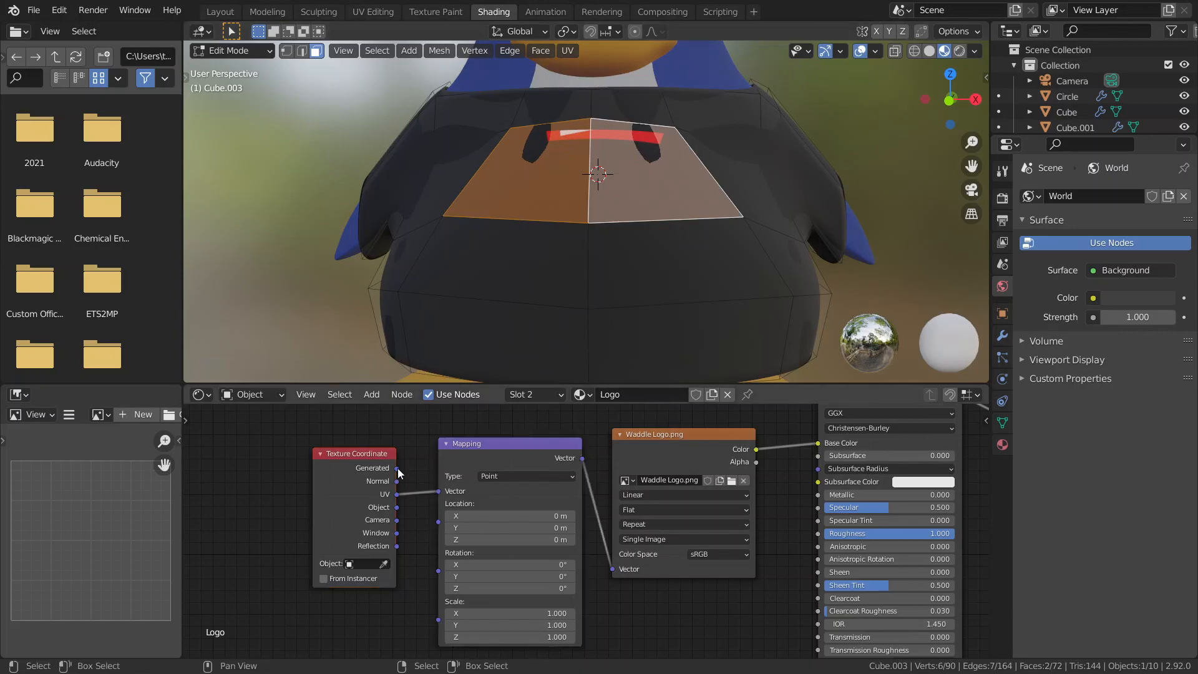
pyautogui.moveTo(397, 469); pyautogui.dragTo(439, 490)
pyautogui.hotkey('ctrl', 'z')
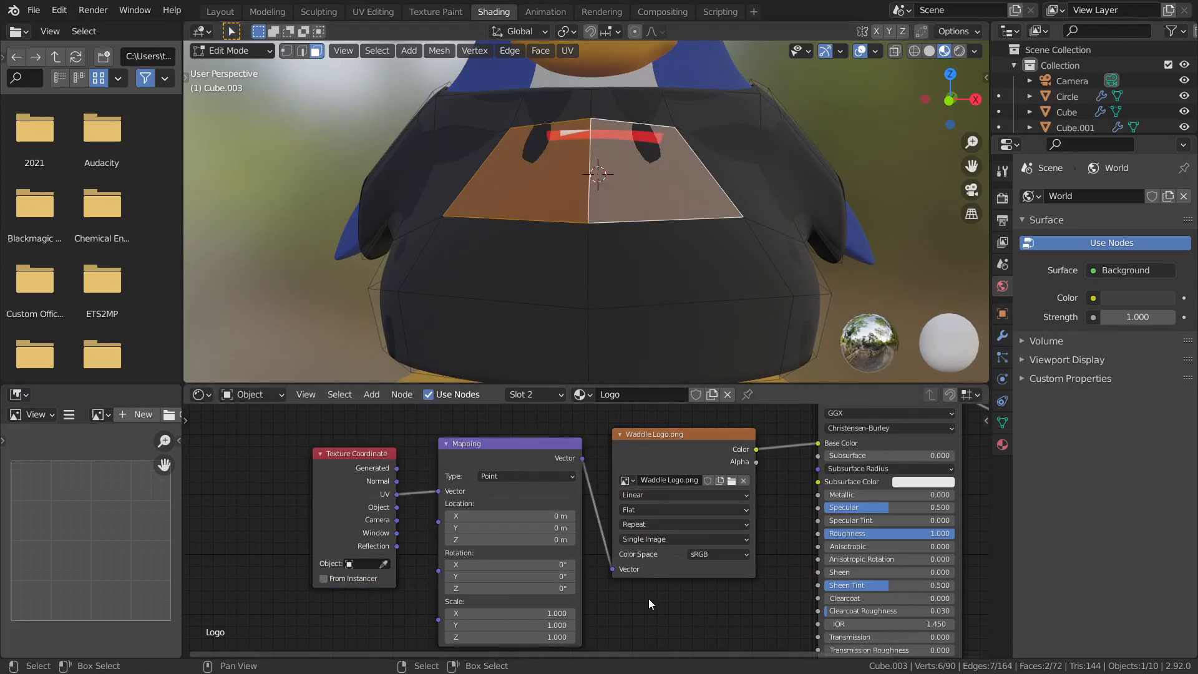
pyautogui.scroll(-2, 424, 502)
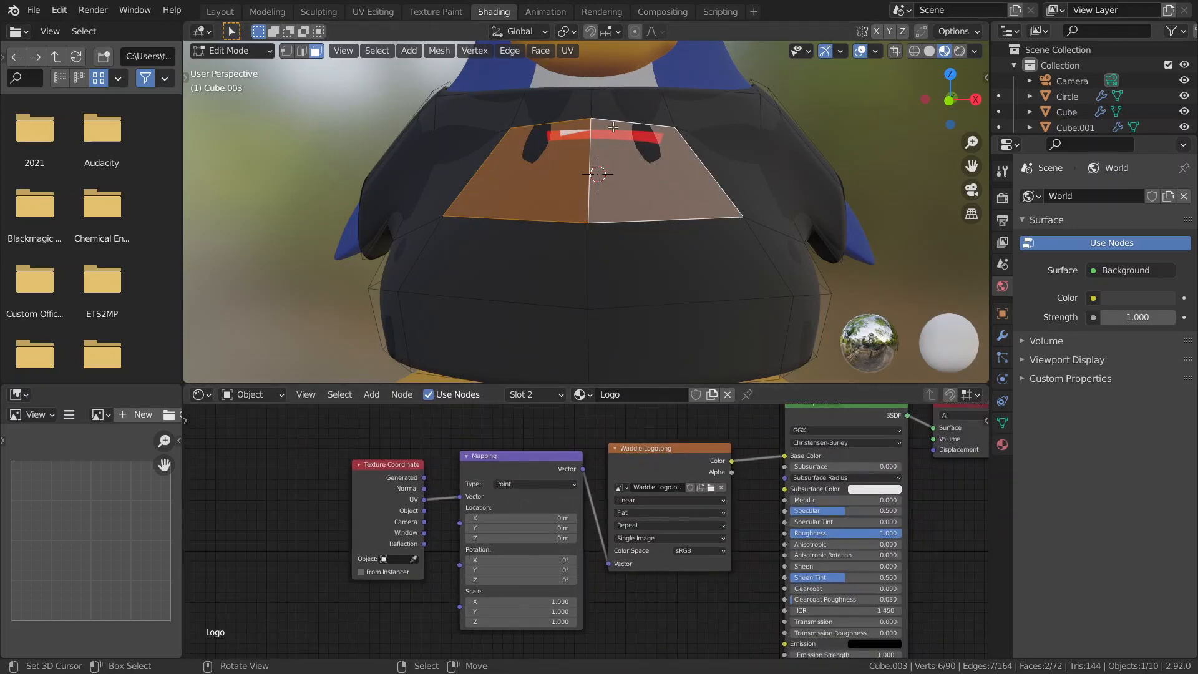
# Switch to the UV Editing workspace and bring the whole Waddle Logo.png image with the chest faces' UVs into view
pyautogui.click(369, 13)
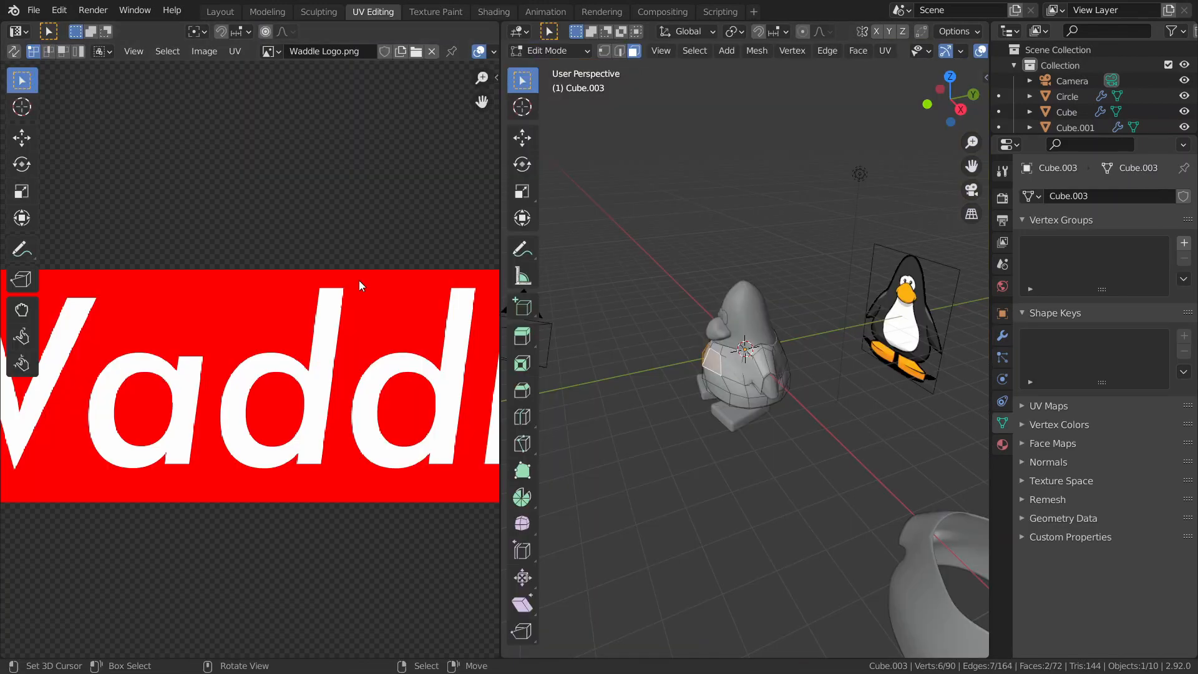
pyautogui.press('Home')
pyautogui.moveTo(642, 366); pyautogui.dragTo(780, 373, button='middle')
pyautogui.scroll(-4, 698, 377)
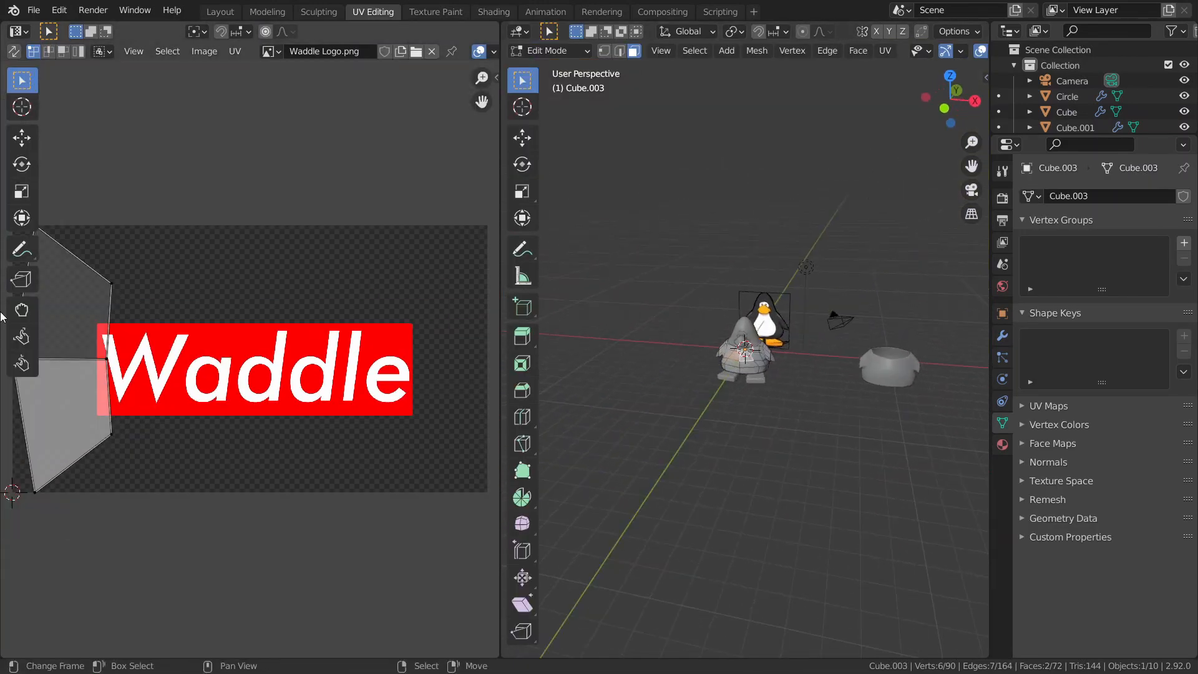
pyautogui.scroll(-2, 189, 379)
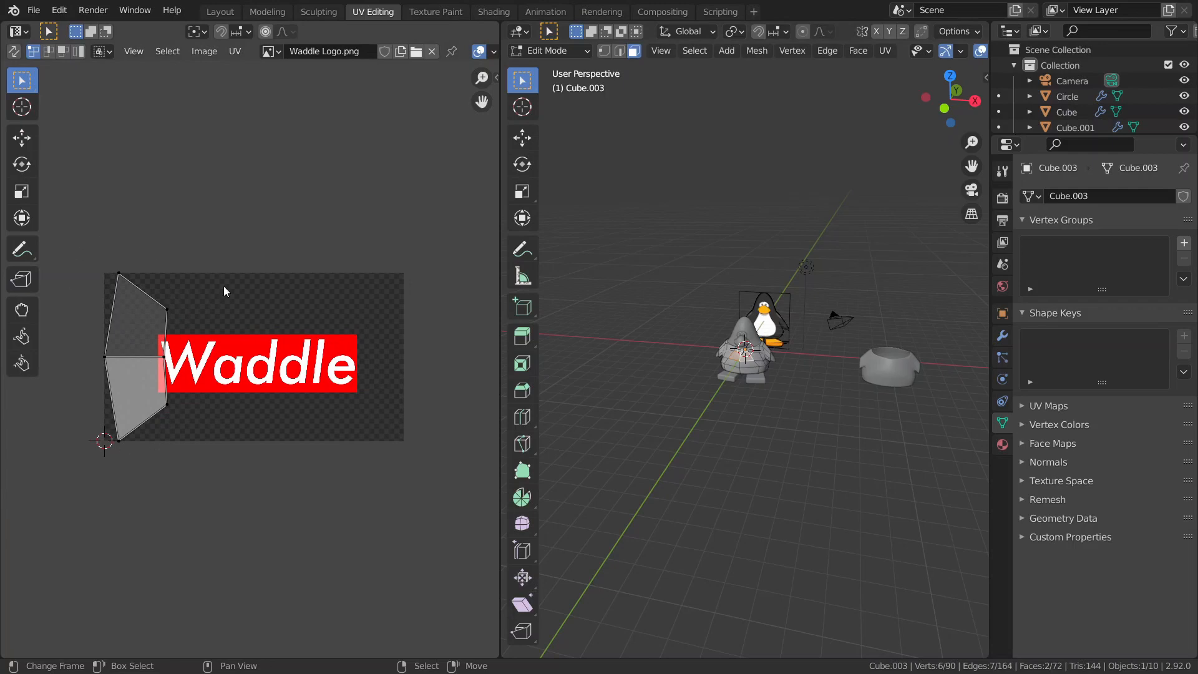
pyautogui.moveTo(224, 286); pyautogui.dragTo(235, 280, button='middle')
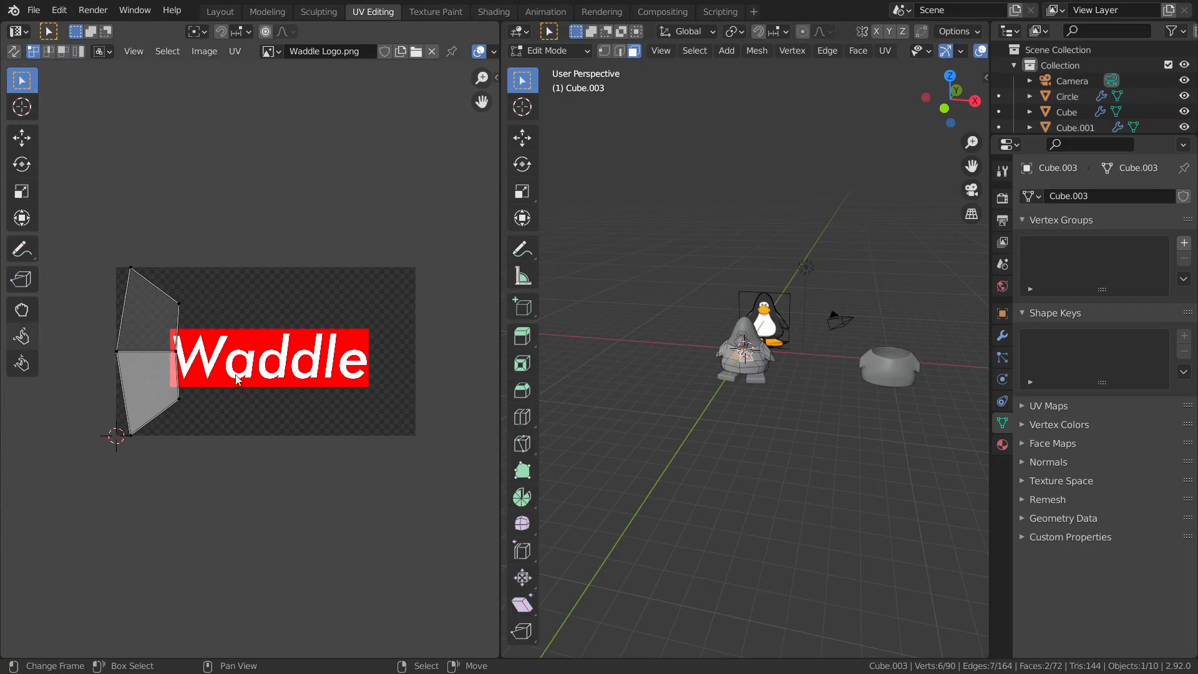
# Show the shirt's chest up close in front view with material preview shading
pyautogui.press('`')
pyautogui.click(530, 310)
pyautogui.scroll(8, 797, 394)
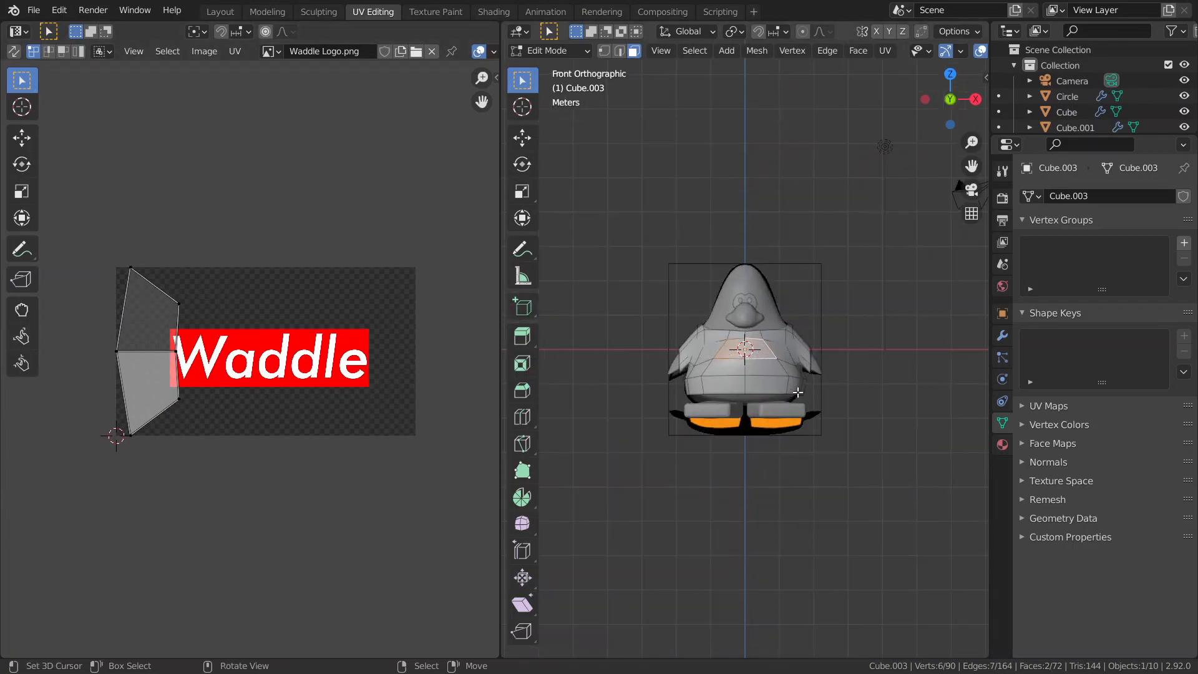
pyautogui.press('z')
pyautogui.click(804, 500)
pyautogui.scroll(5, 749, 437)
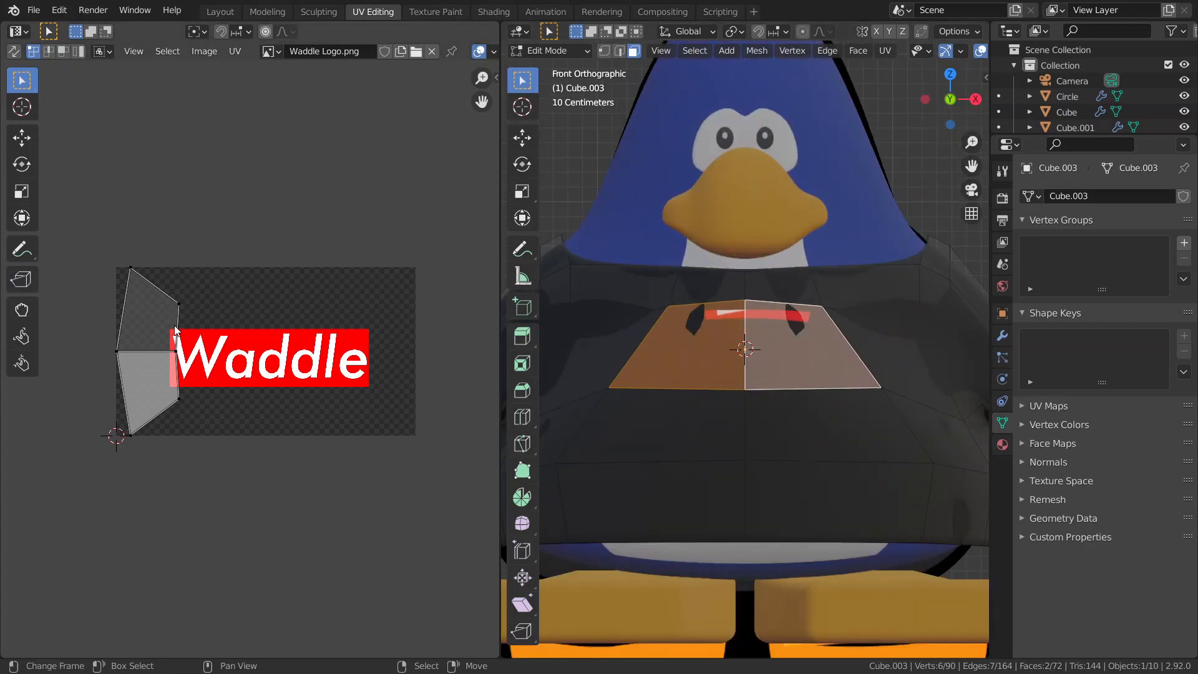
# Move all chest UVs along X to the middle of the Waddle logo and rotate them by -90°
pyautogui.press('a')
pyautogui.press('a')
pyautogui.press('a')
pyautogui.press('g')
pyautogui.press('x')
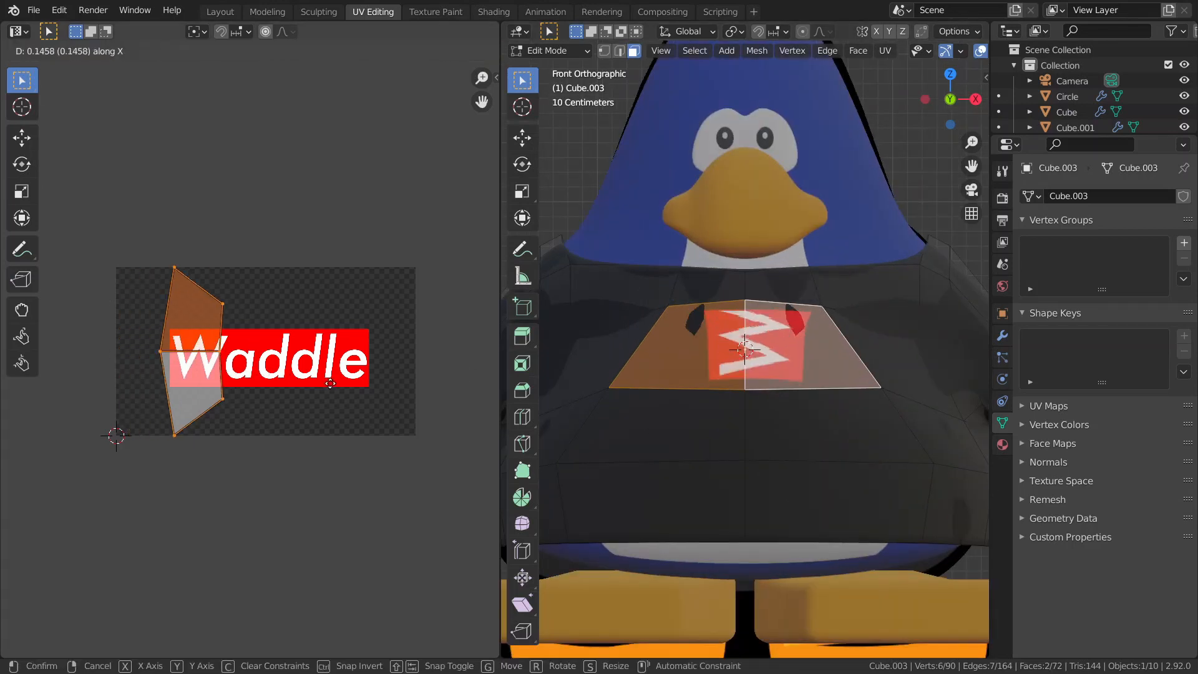
pyautogui.click(375, 390)
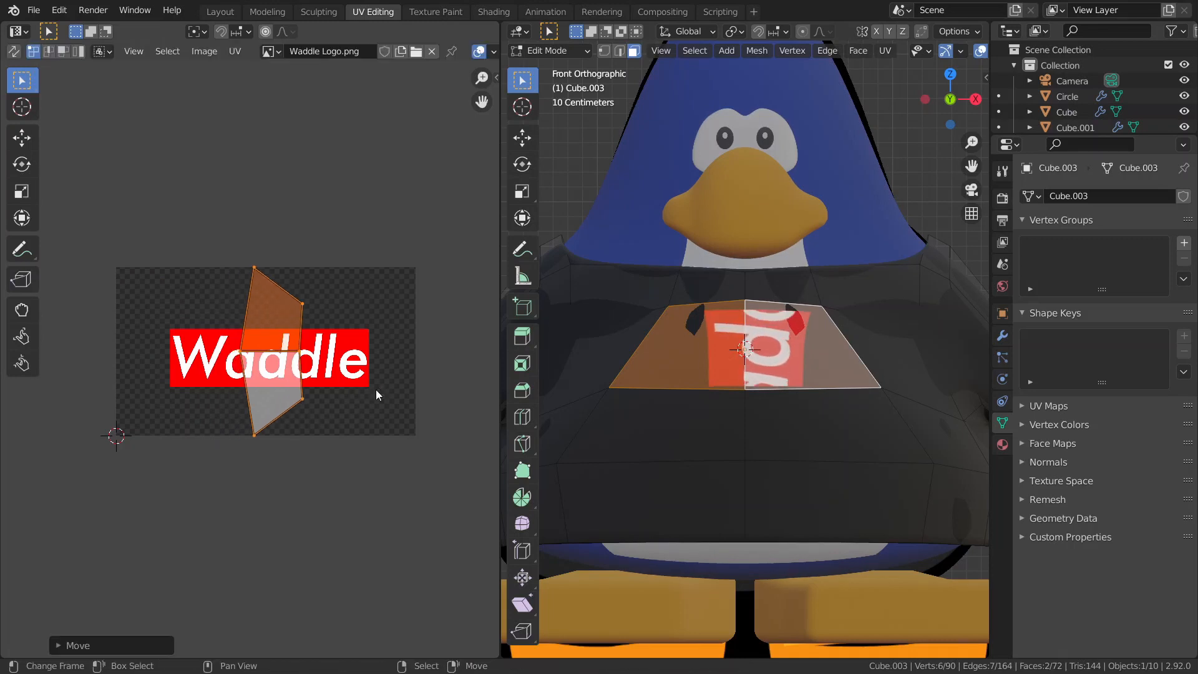
pyautogui.write('r90')
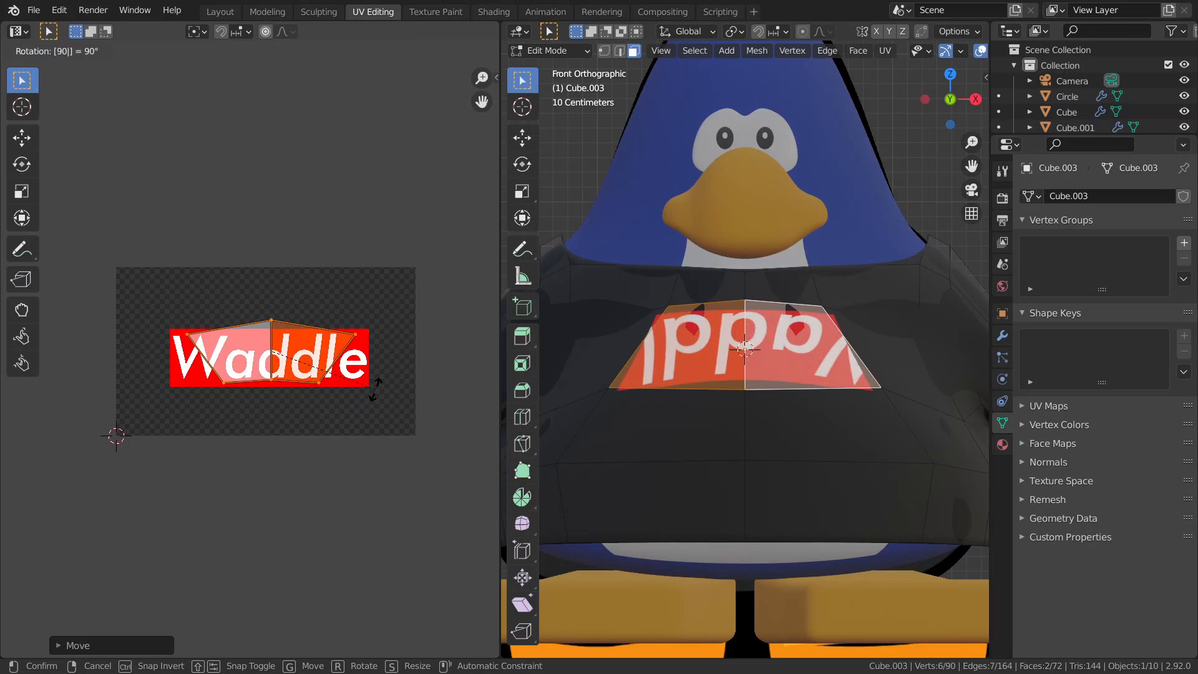
pyautogui.press('-')
pyautogui.press('Return')
# Shift the chest UVs down along Y onto the logo and scale them up about 1.7 times so they surround it
pyautogui.press('g')
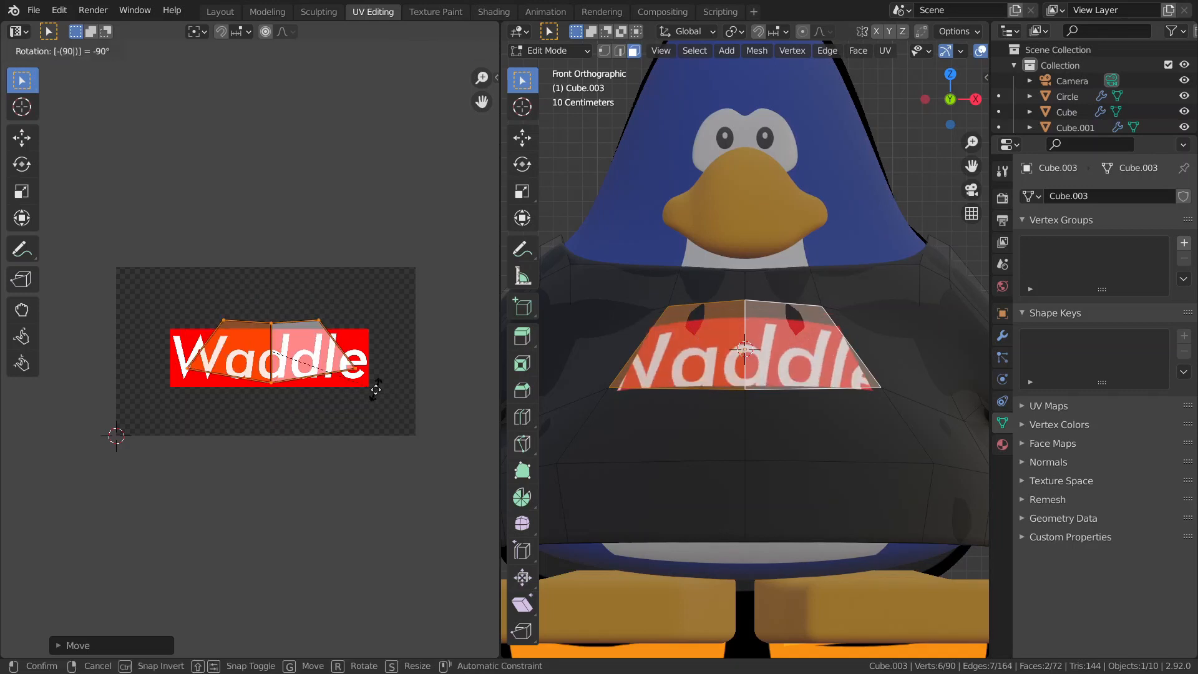
pyautogui.press('y')
pyautogui.click(377, 399)
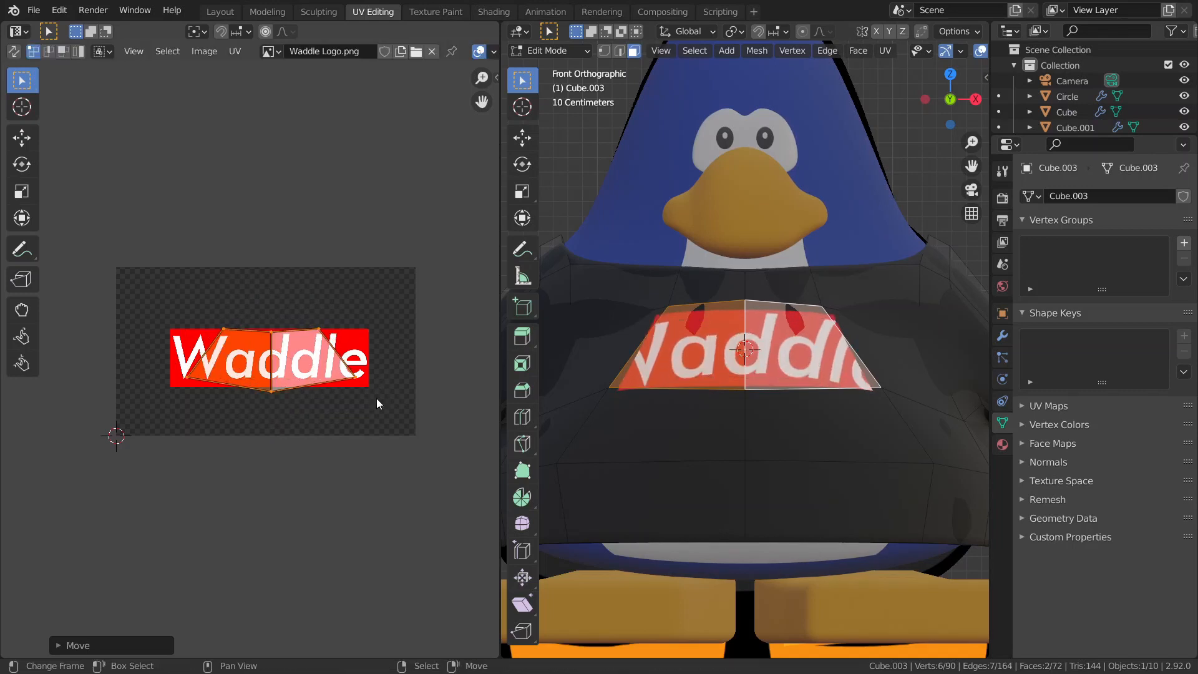
pyautogui.press('s')
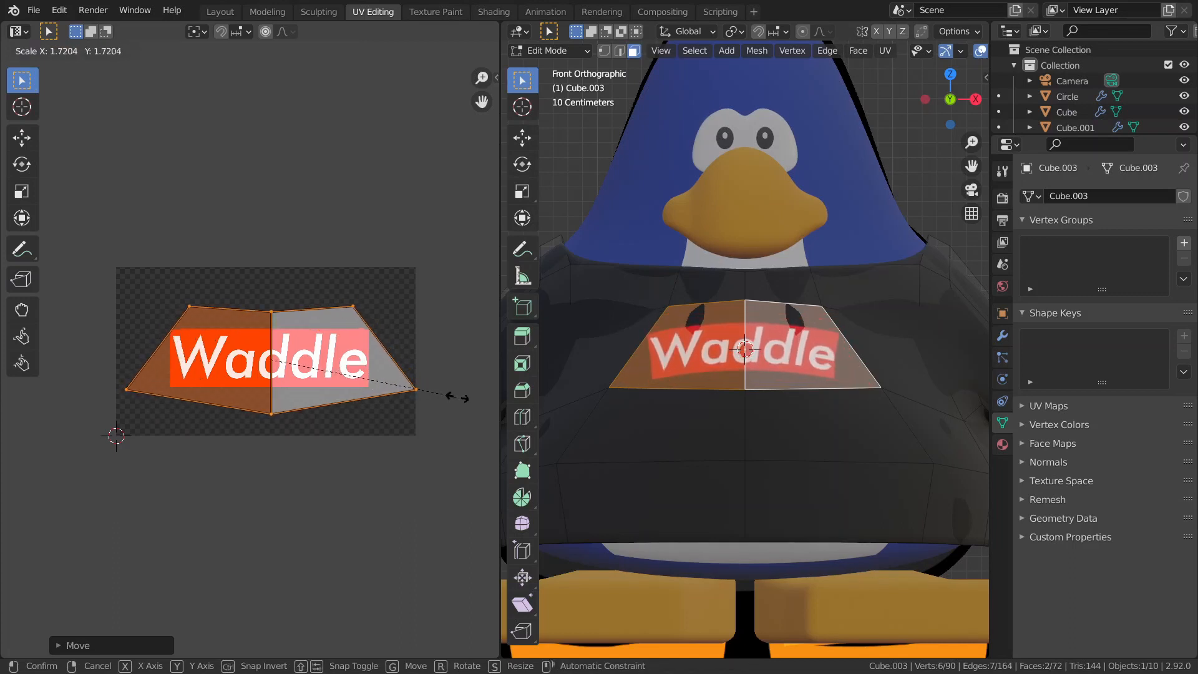
pyautogui.click(454, 395)
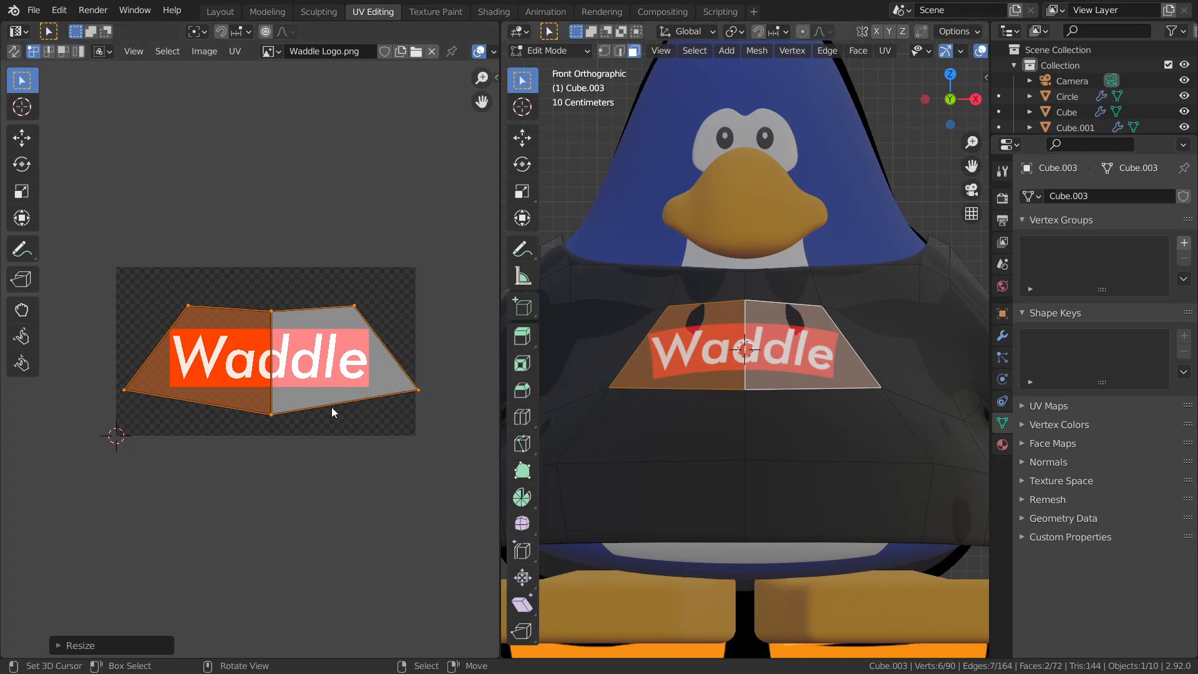
# Flatten the bottom edges of the chest UVs into a straight line by scaling them to 0 along Y
pyautogui.press('2')
pyautogui.keyDown('alt'); pyautogui.click(223, 405); pyautogui.keyUp('alt')
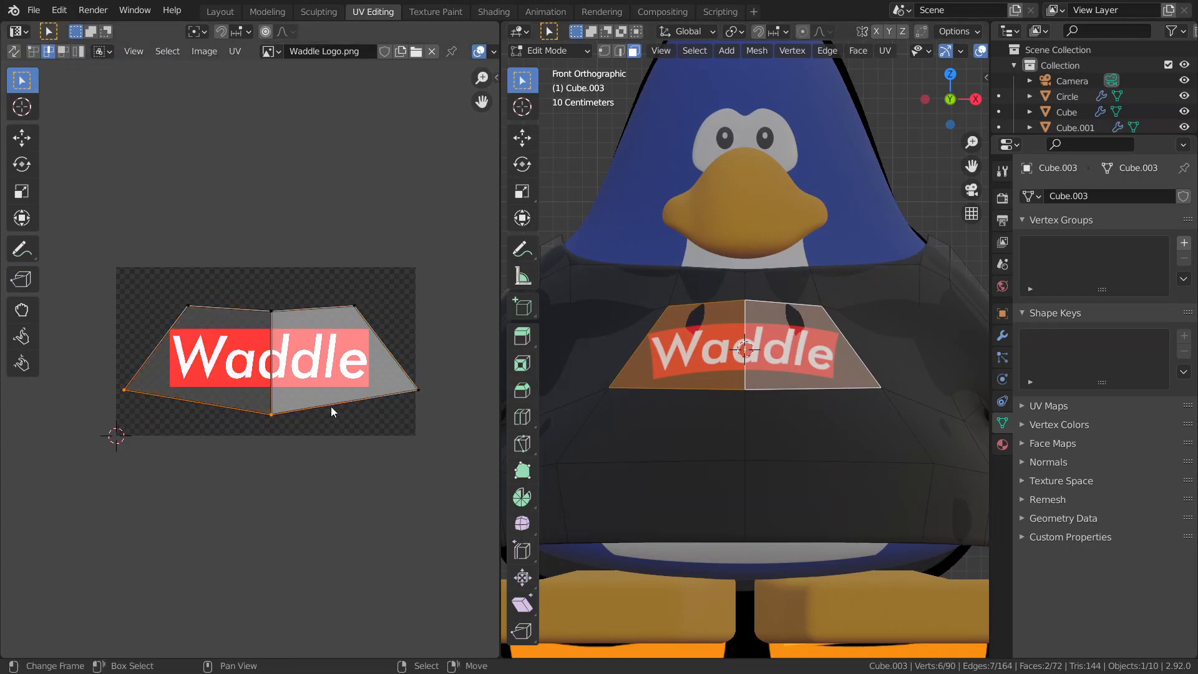
pyautogui.press('s')
pyautogui.press('y')
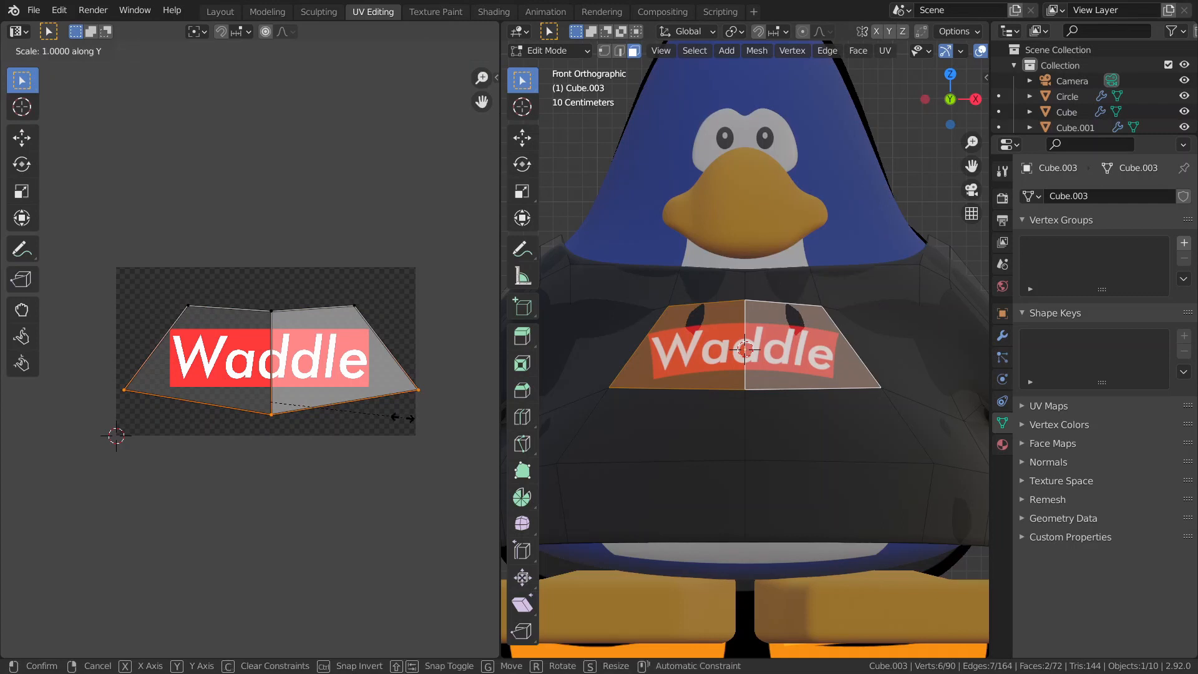
pyautogui.press('0')
pyautogui.press('Return')
pyautogui.press('s')
pyautogui.press('y')
pyautogui.press('0')
pyautogui.press('Return')
# Straighten the top edges of the chest UVs by scaling them to 0 along Y
pyautogui.rightClick(224, 301)
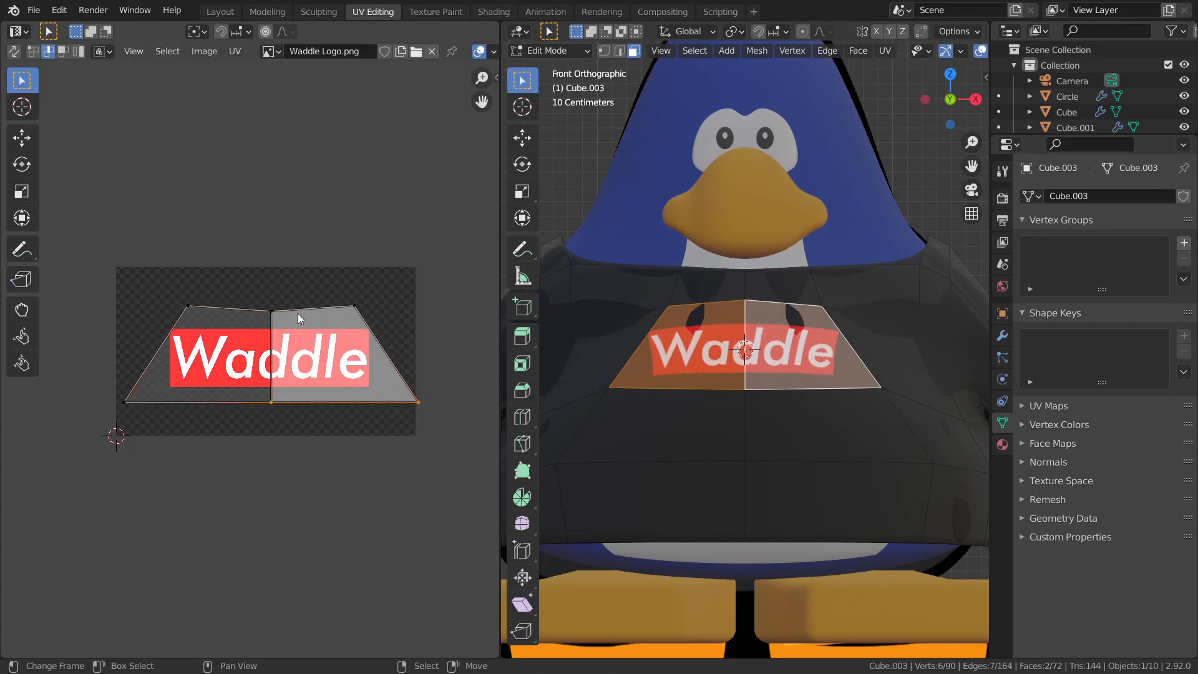
pyautogui.press('s')
pyautogui.press('y')
pyautogui.press('0')
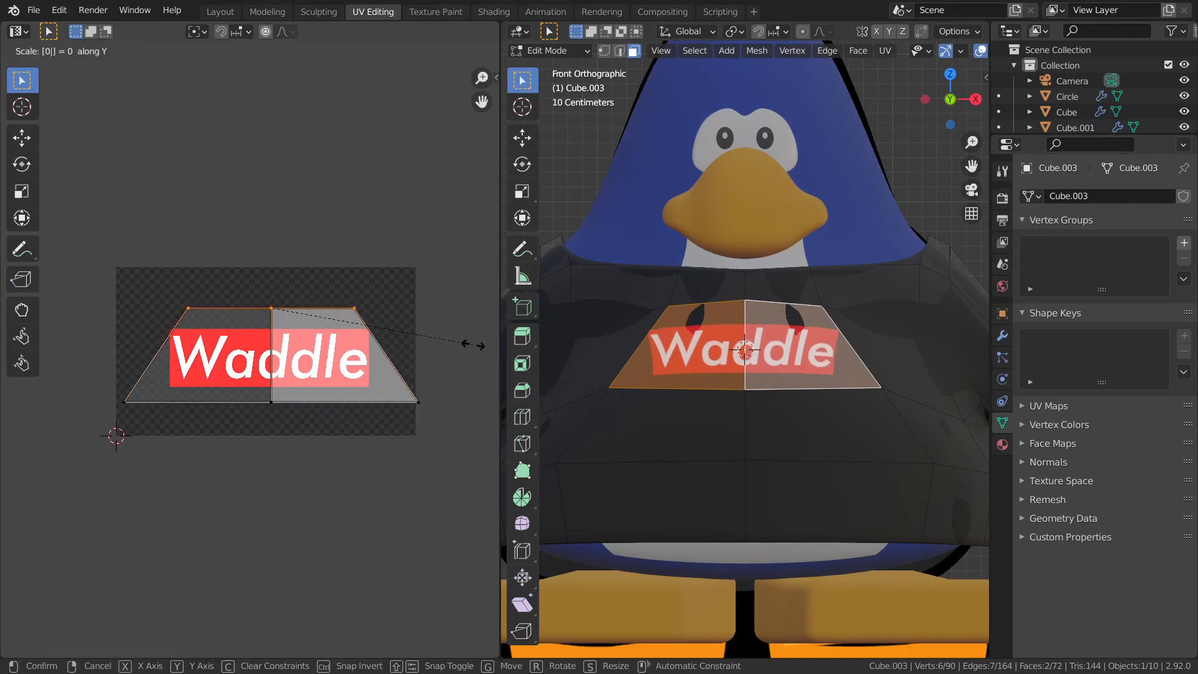
pyautogui.press('Return')
pyautogui.press('s')
pyautogui.press('y')
pyautogui.press('0')
pyautogui.press('Return')
pyautogui.keyDown('alt'); pyautogui.rightClick(187, 310); pyautogui.keyUp('alt')
pyautogui.press('s')
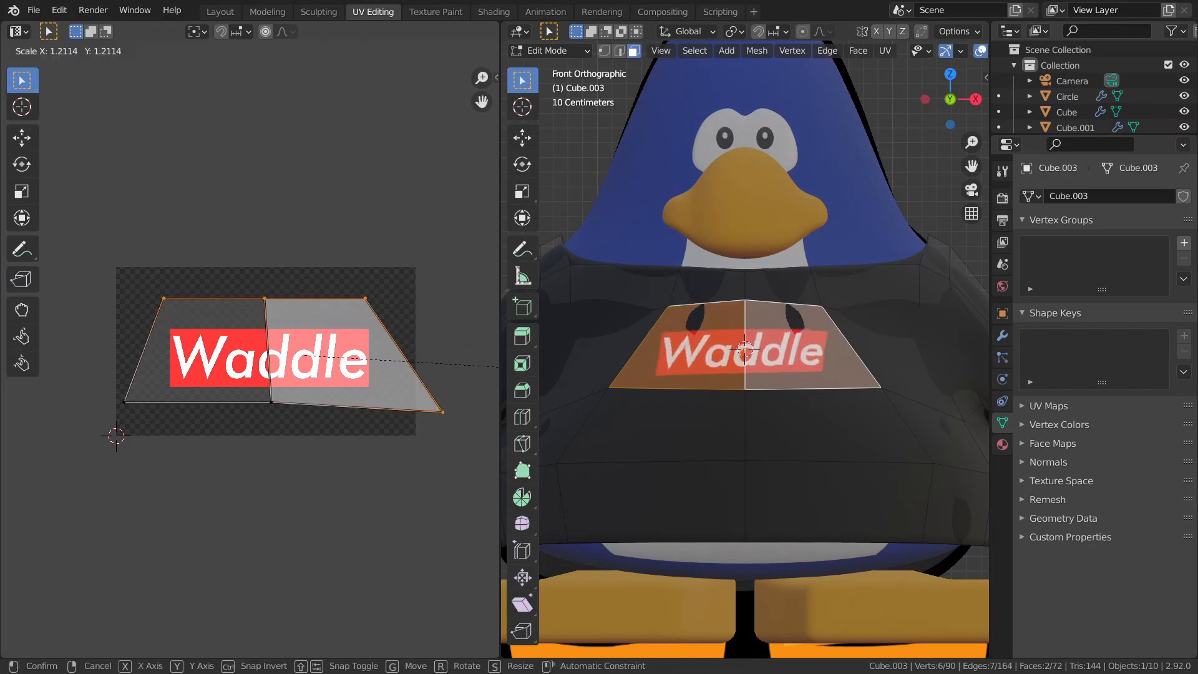
pyautogui.click(243, 344)
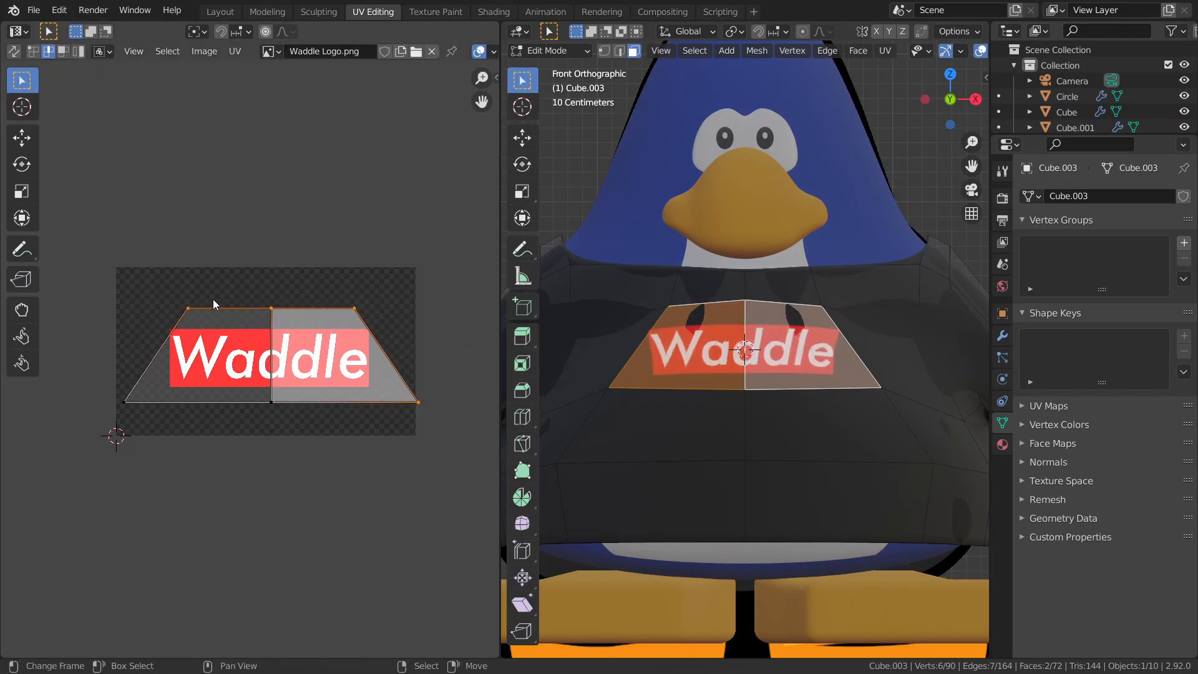
# Widen the top edge of the chest UVs along X and check the logo on the shirt in Object Mode
pyautogui.press('s')
pyautogui.press('x')
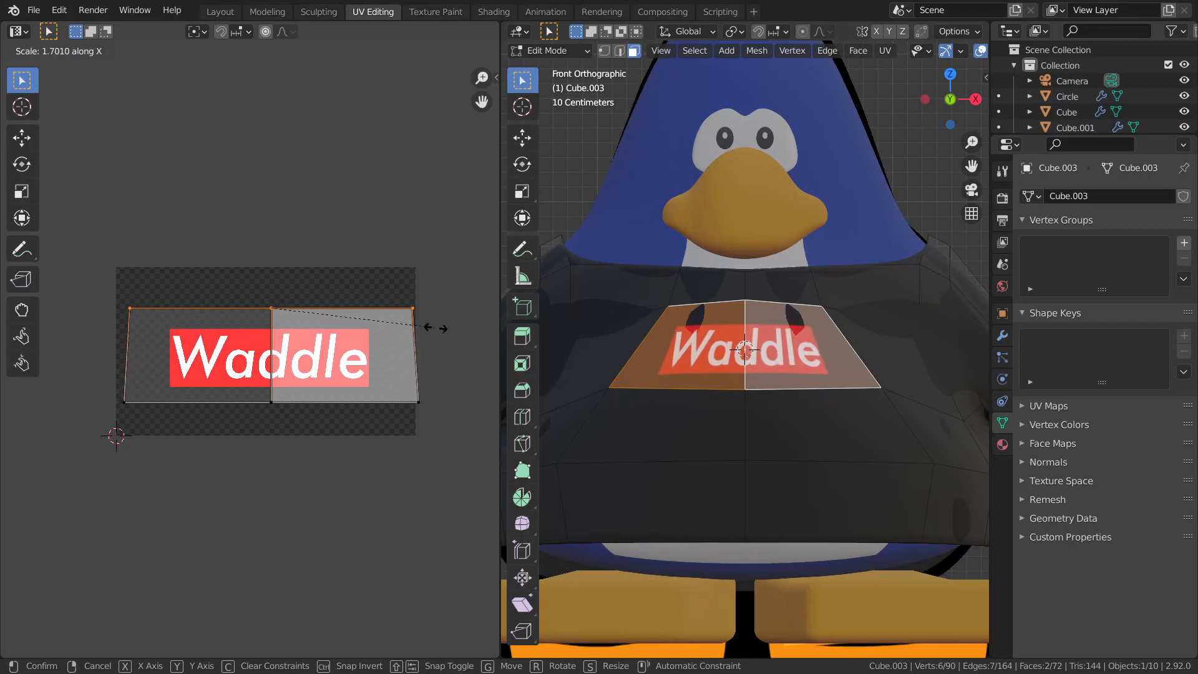
pyautogui.click(399, 324)
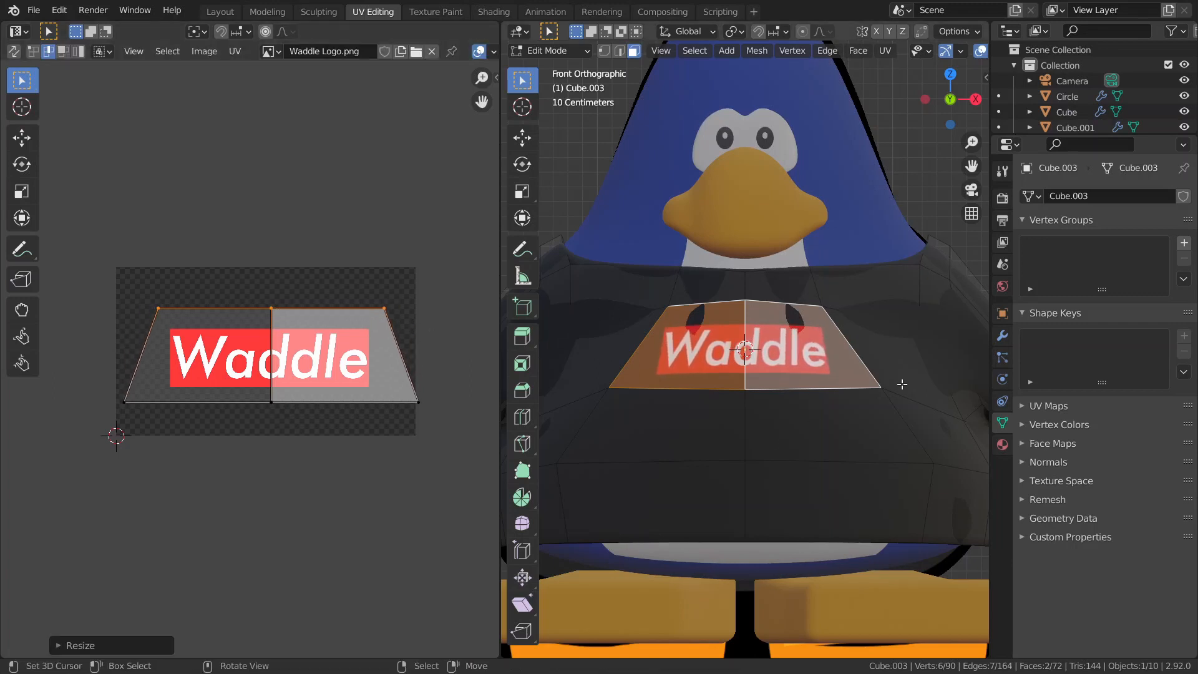
pyautogui.scroll(-2, 388, 343)
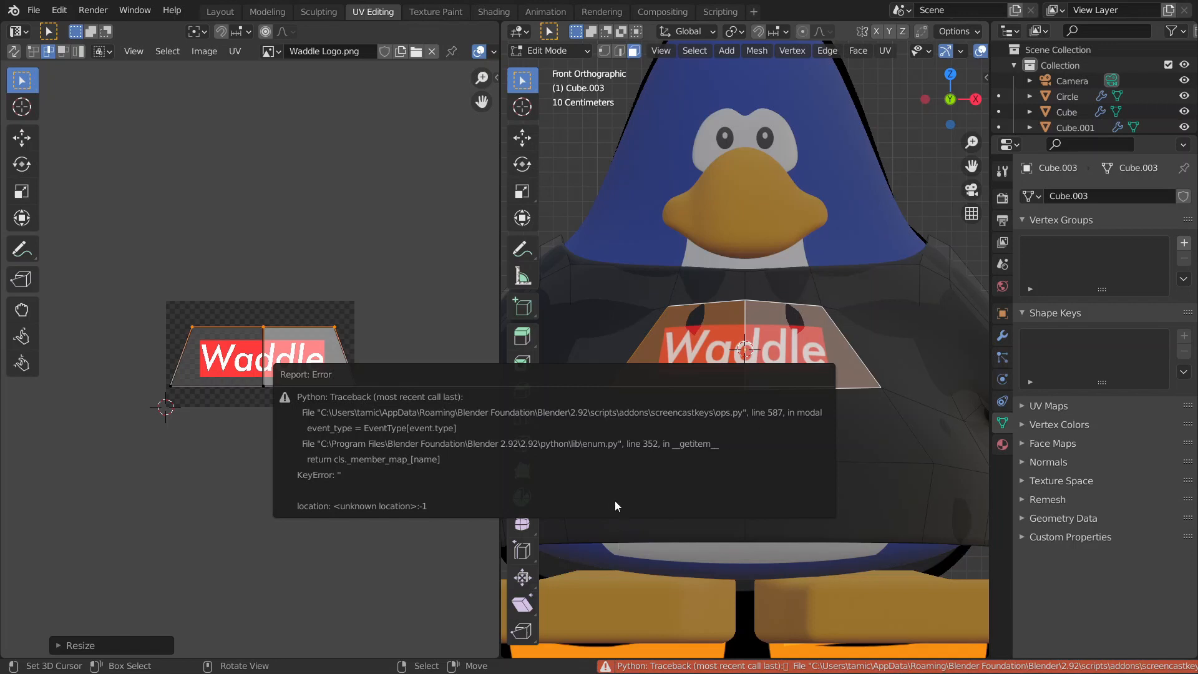
pyautogui.press('Tab')
pyautogui.scroll(-3, 794, 383)
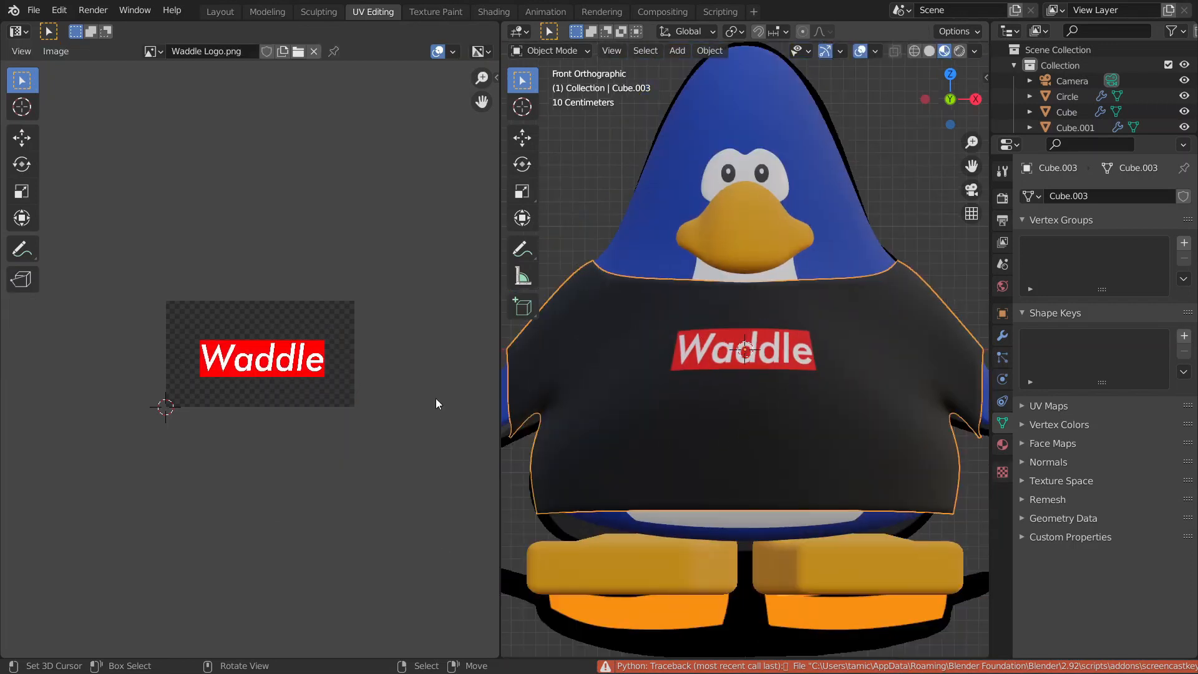
# Scale all chest UVs down slightly and move them about -0.015 along X, then return to Object Mode to check the logo
pyautogui.press('Tab')
pyautogui.scroll(3, 369, 375)
pyautogui.press('a')
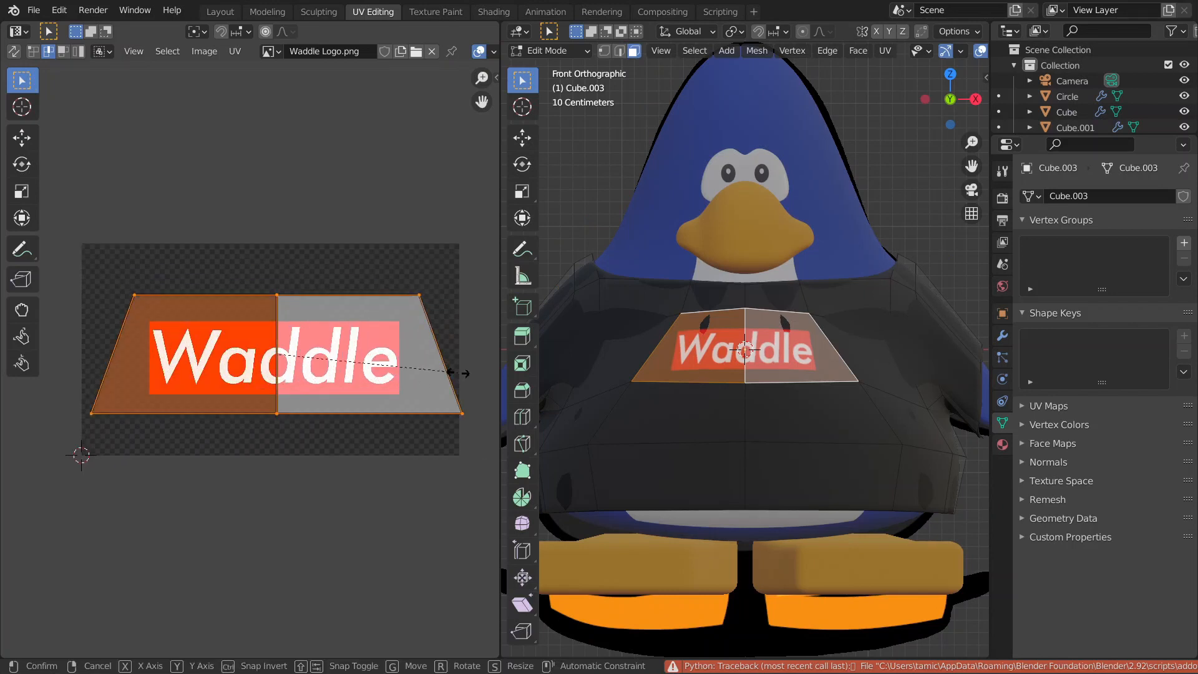
pyautogui.press('s')
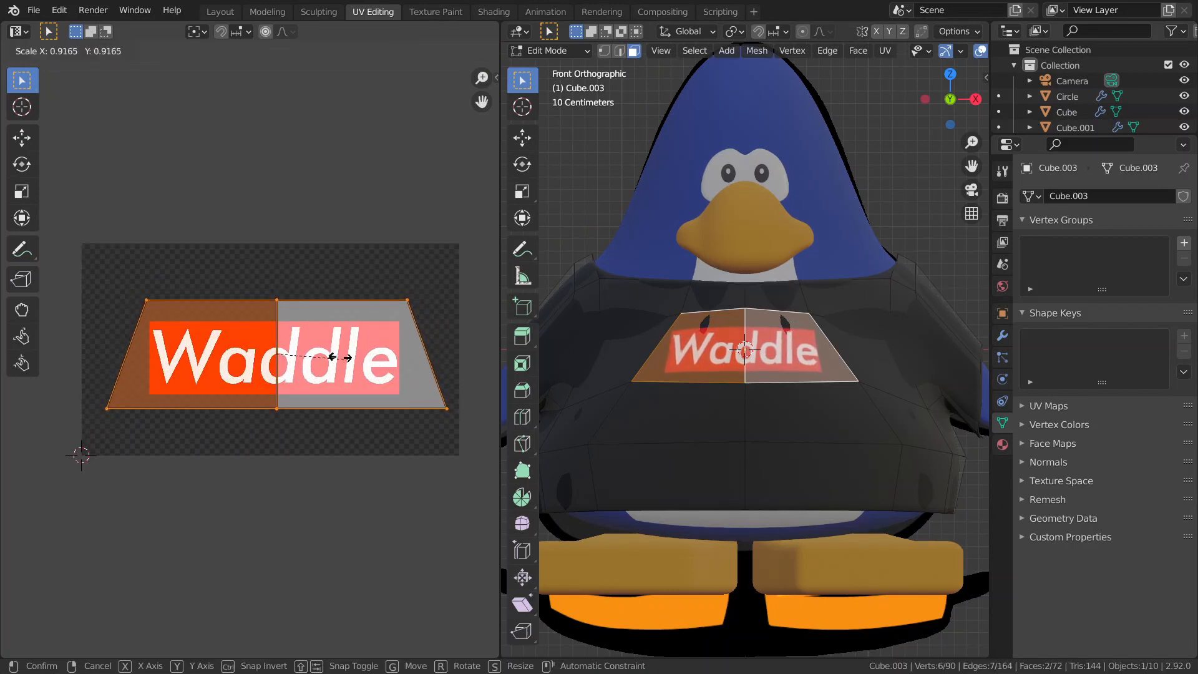
pyautogui.click(277, 345)
pyautogui.press('g')
pyautogui.press('x')
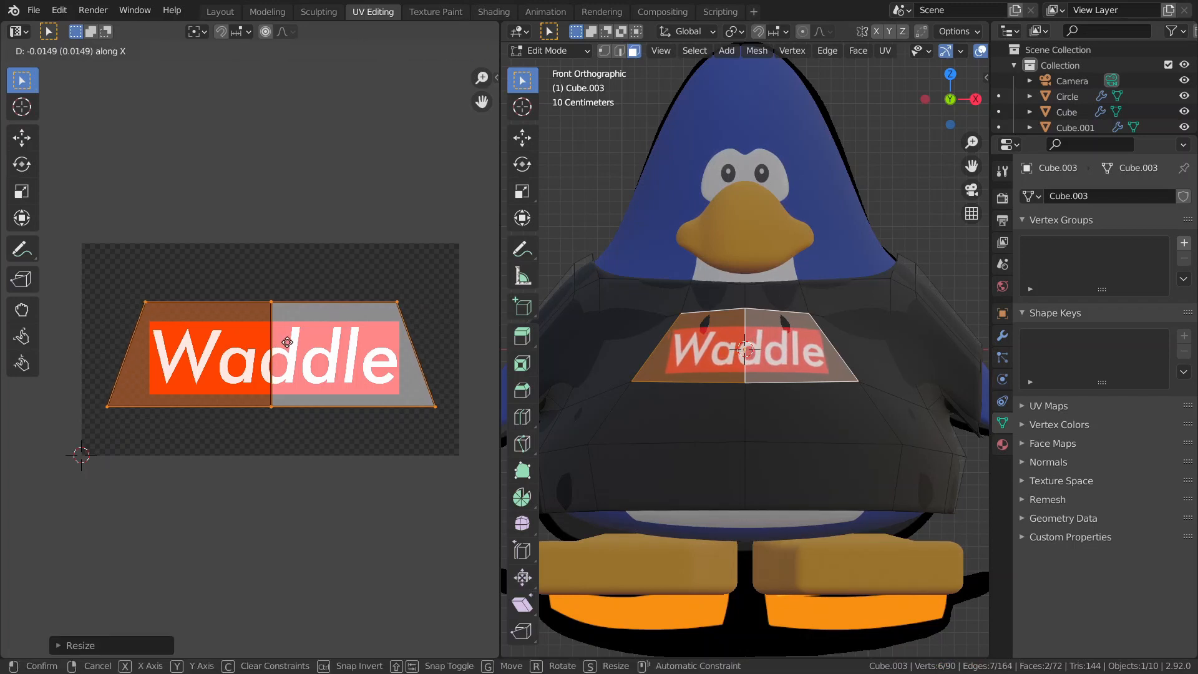
pyautogui.click(299, 350)
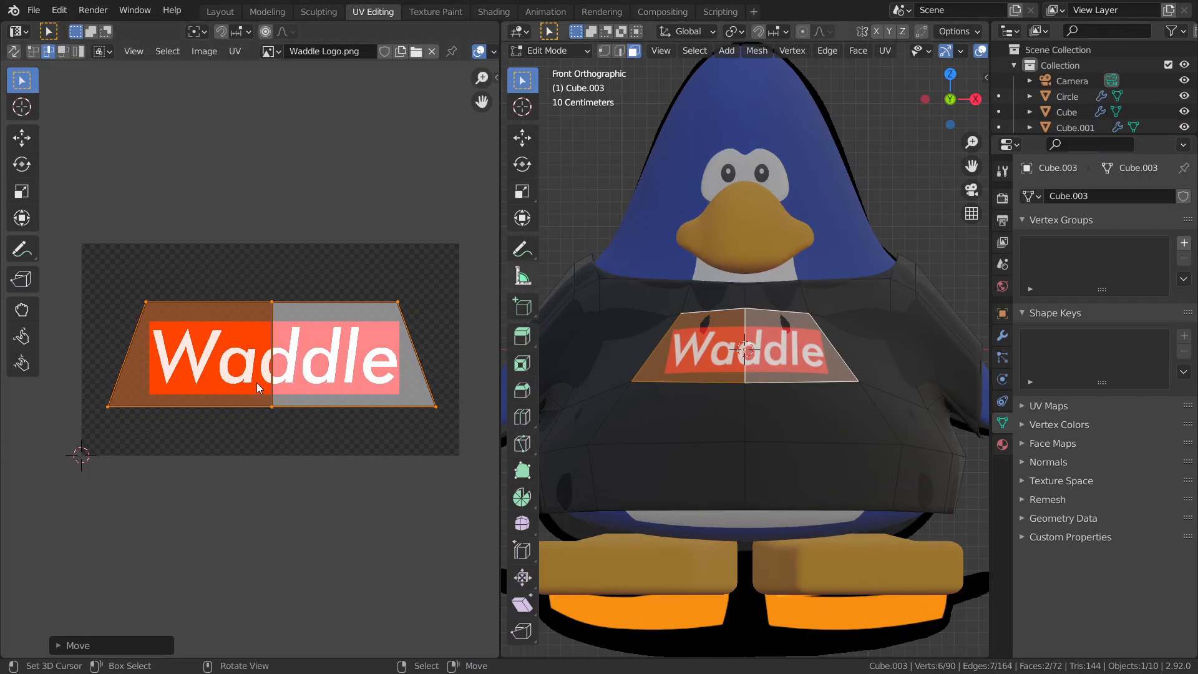
pyautogui.scroll(-2, 370, 364)
pyautogui.press('Tab')
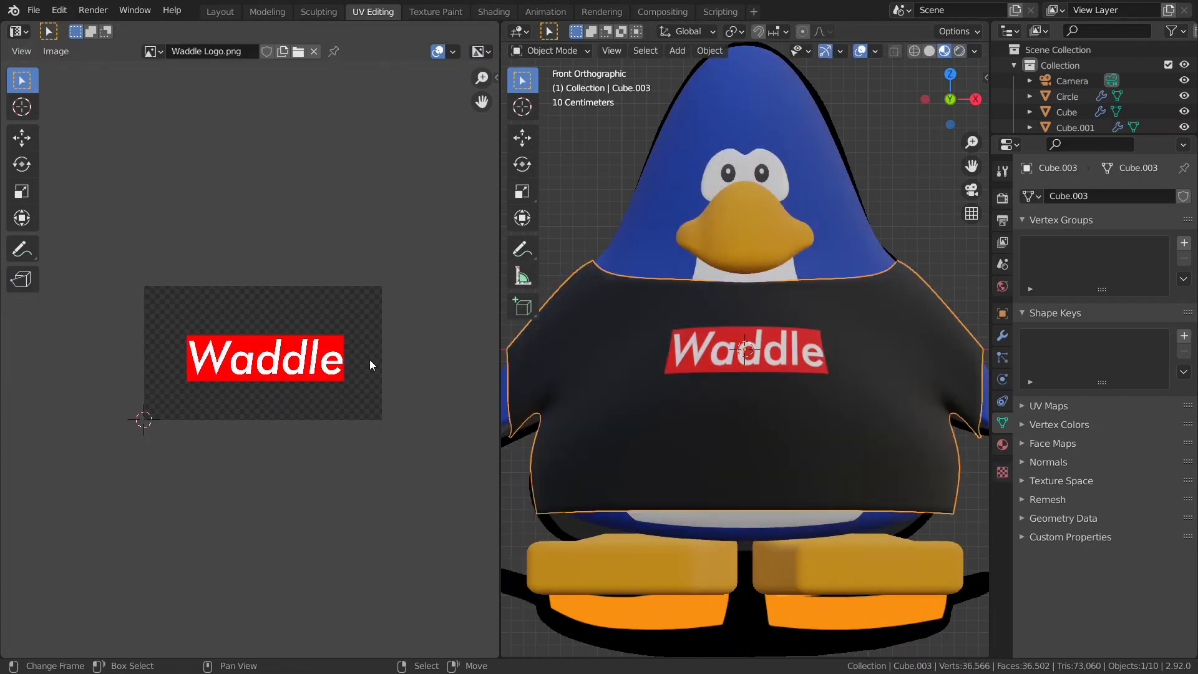
pyautogui.scroll(-1, 259, 343)
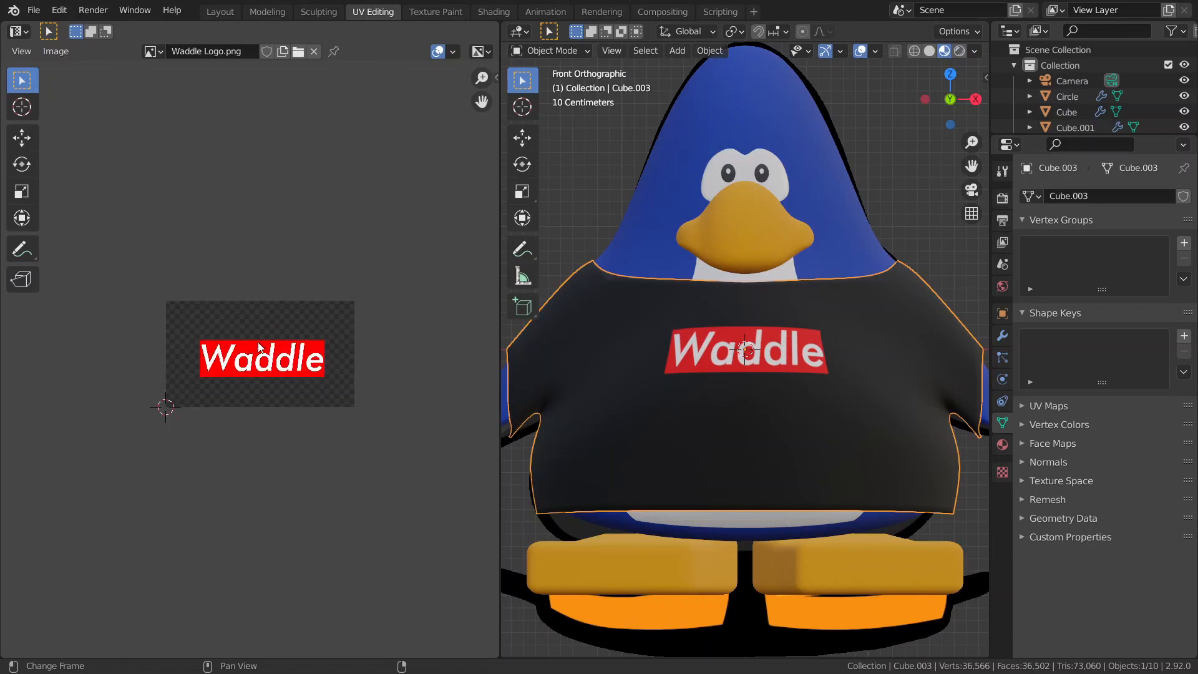
pyautogui.scroll(1, 260, 343)
pyautogui.scroll(-3, 261, 348)
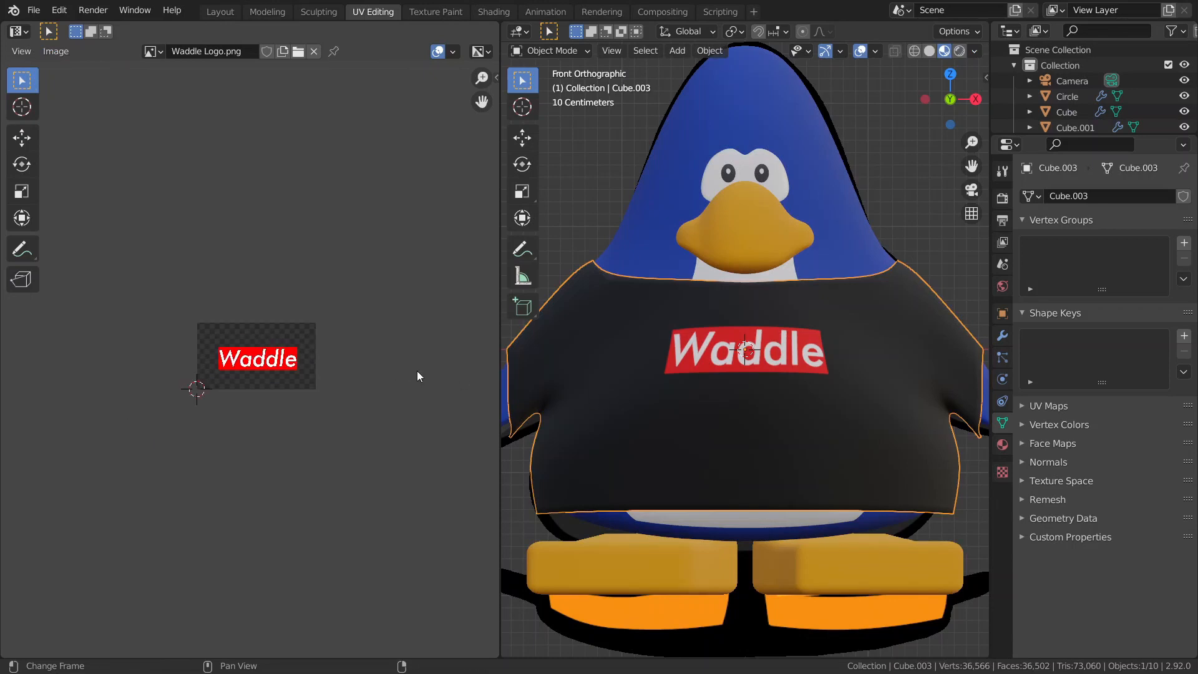
pyautogui.press('Tab')
pyautogui.scroll(5, 310, 368)
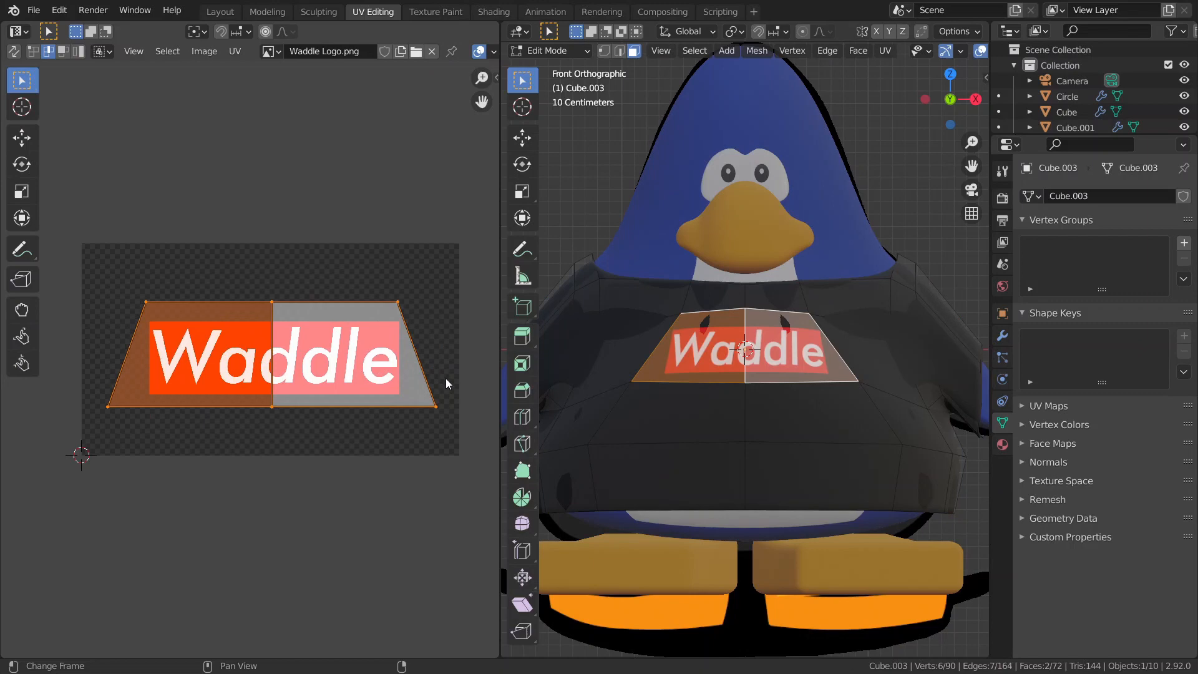
pyautogui.press('s')
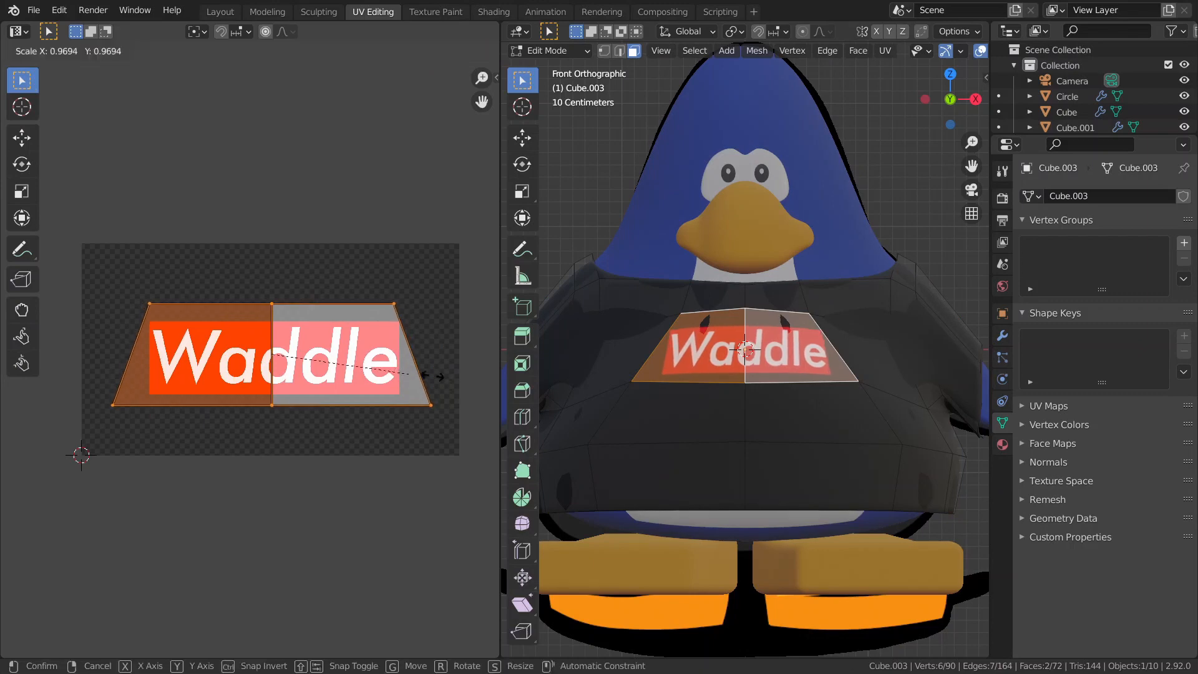
pyautogui.click(437, 332)
pyautogui.press('Tab')
pyautogui.scroll(-3, 428, 252)
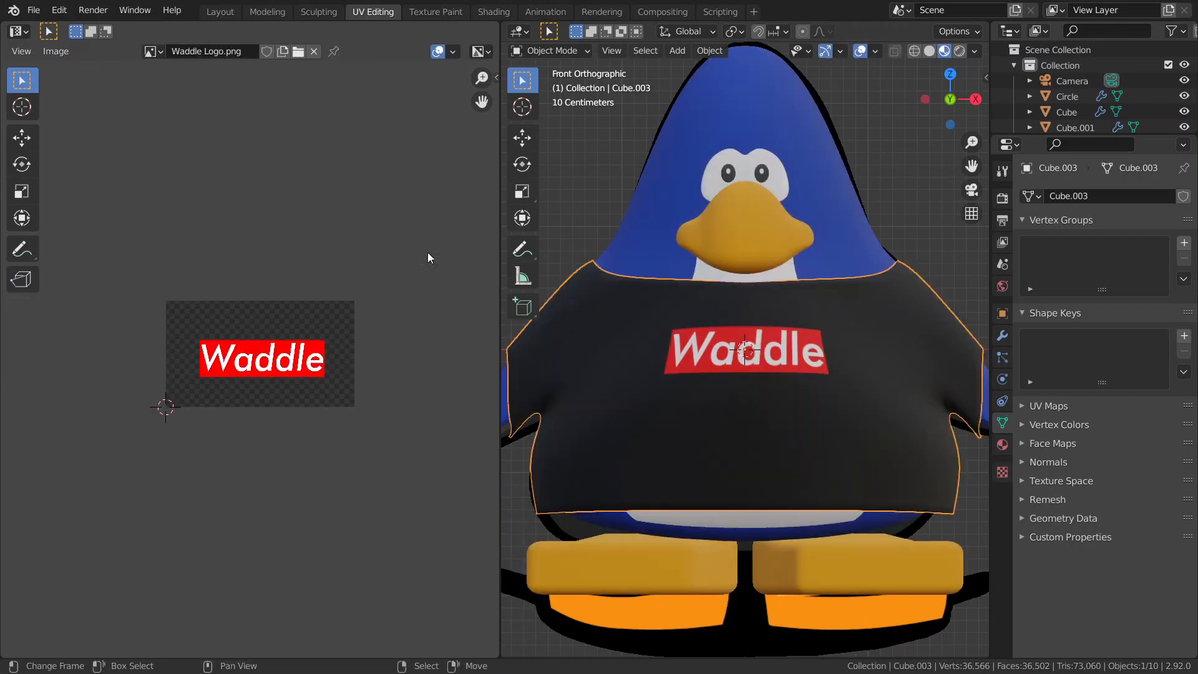
# Deselect the shirt and look over the dressed penguin from further away
pyautogui.scroll(-3, 700, 306)
pyautogui.moveTo(700, 306)
pyautogui.mouseDown(button='middle')
pyautogui.moveTo(568, 358)
pyautogui.moveTo(695, 322)
pyautogui.mouseUp(button='middle')
pyautogui.click(567, 357)
pyautogui.scroll(-4, 567, 357)
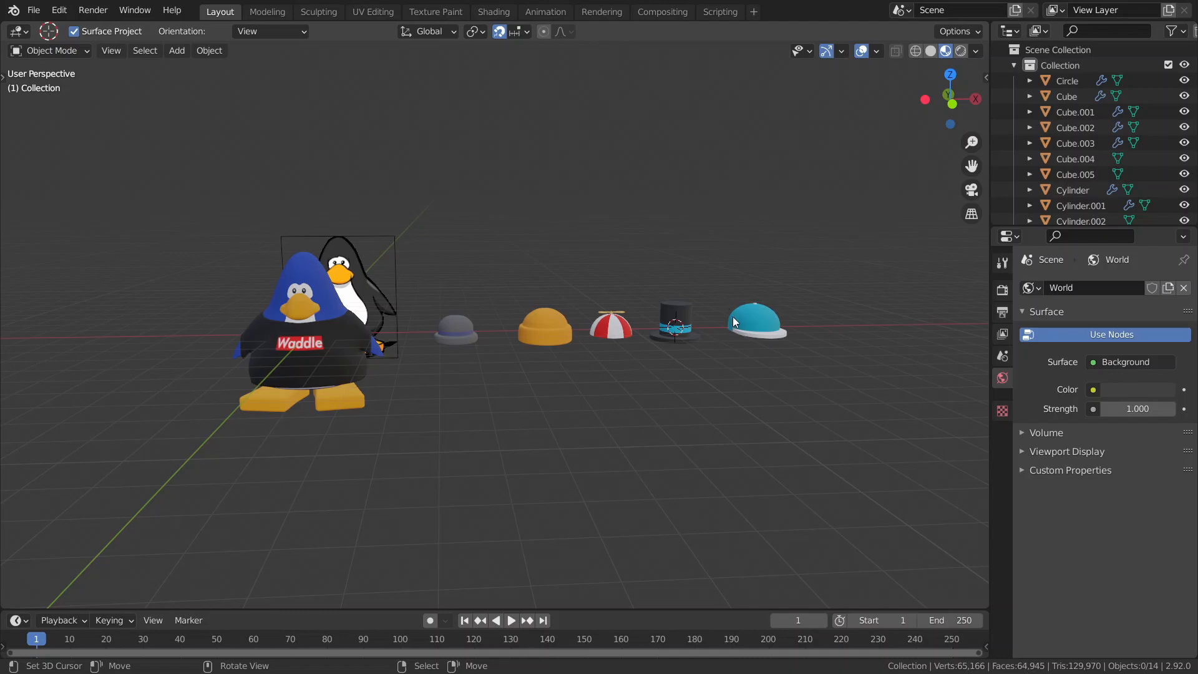
# Examine the row of hats beside the penguin in front view
pyautogui.press('KP_1')
pyautogui.scroll(3, 615, 368)
pyautogui.scroll(-3, 497, 379)
pyautogui.scroll(4, 414, 366)
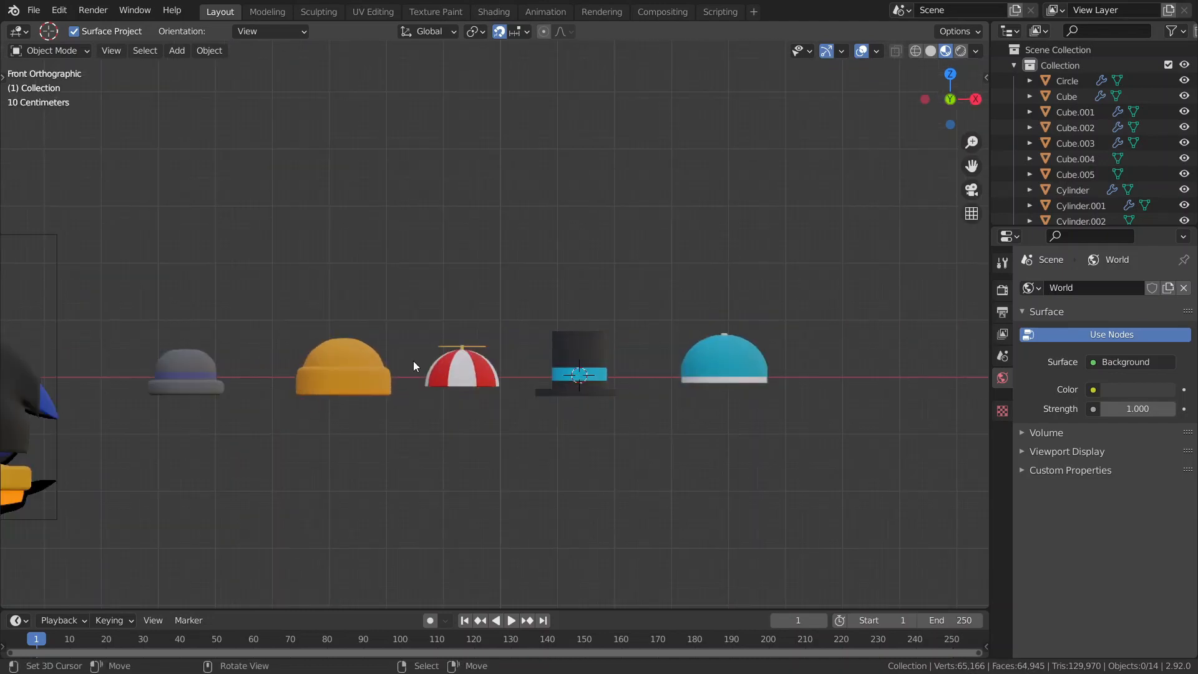
# Look over the row of hats, selecting the yellow beanie and the propeller cap to inspect them
pyautogui.keyDown('shift'); pyautogui.moveTo(413, 361); pyautogui.dragTo(441, 337, button='middle'); pyautogui.keyUp('shift')
pyautogui.scroll(1, 394, 370)
pyautogui.scroll(-1, 415, 265)
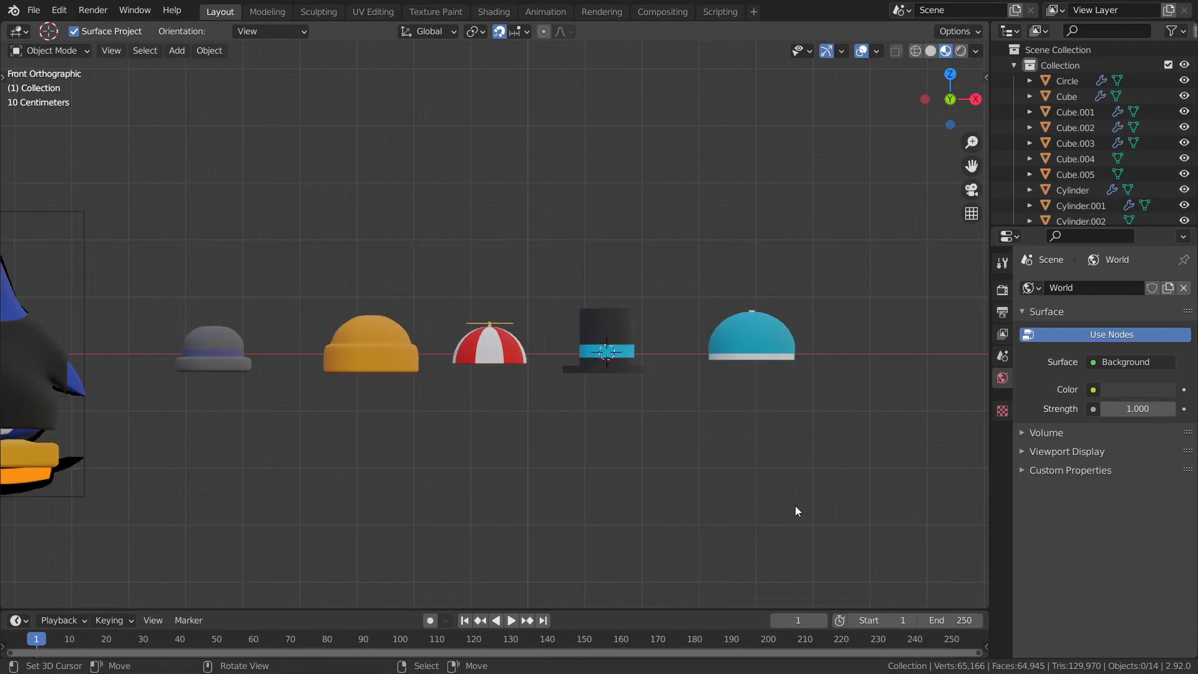
pyautogui.scroll(-3, 677, 484)
pyautogui.scroll(3, 444, 392)
pyautogui.click(351, 368)
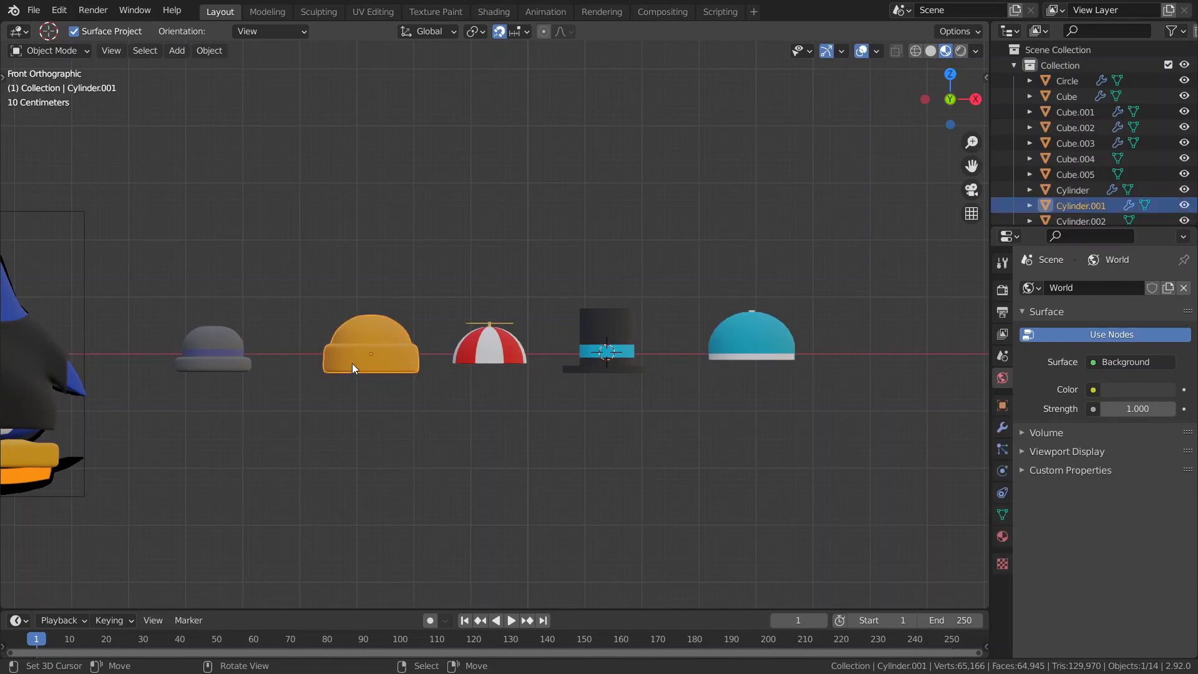
pyautogui.click(786, 350)
pyautogui.rightClick(486, 349)
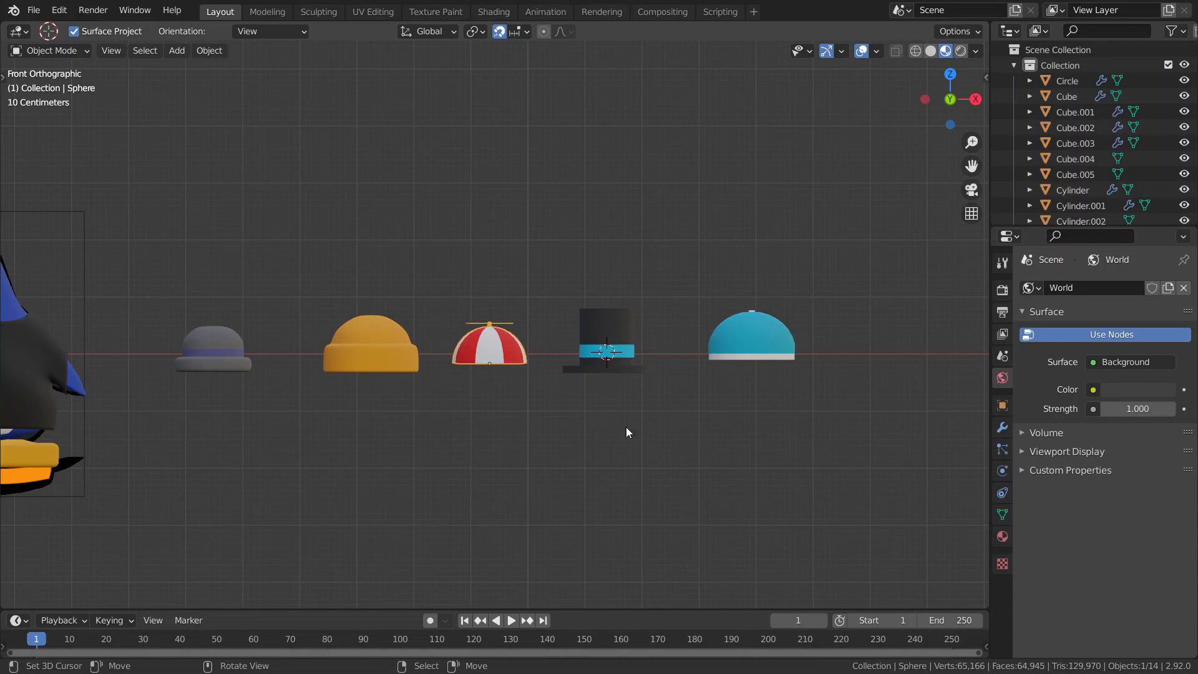
pyautogui.scroll(-2, 627, 427)
# Move the yellow beanie from the row of hats onto the top of the penguin's head
pyautogui.rightClick(584, 384)
pyautogui.keyDown('shift'); pyautogui.moveTo(411, 338); pyautogui.dragTo(635, 403, button='middle'); pyautogui.keyUp('shift')
pyautogui.scroll(2, 556, 366)
pyautogui.press('g')
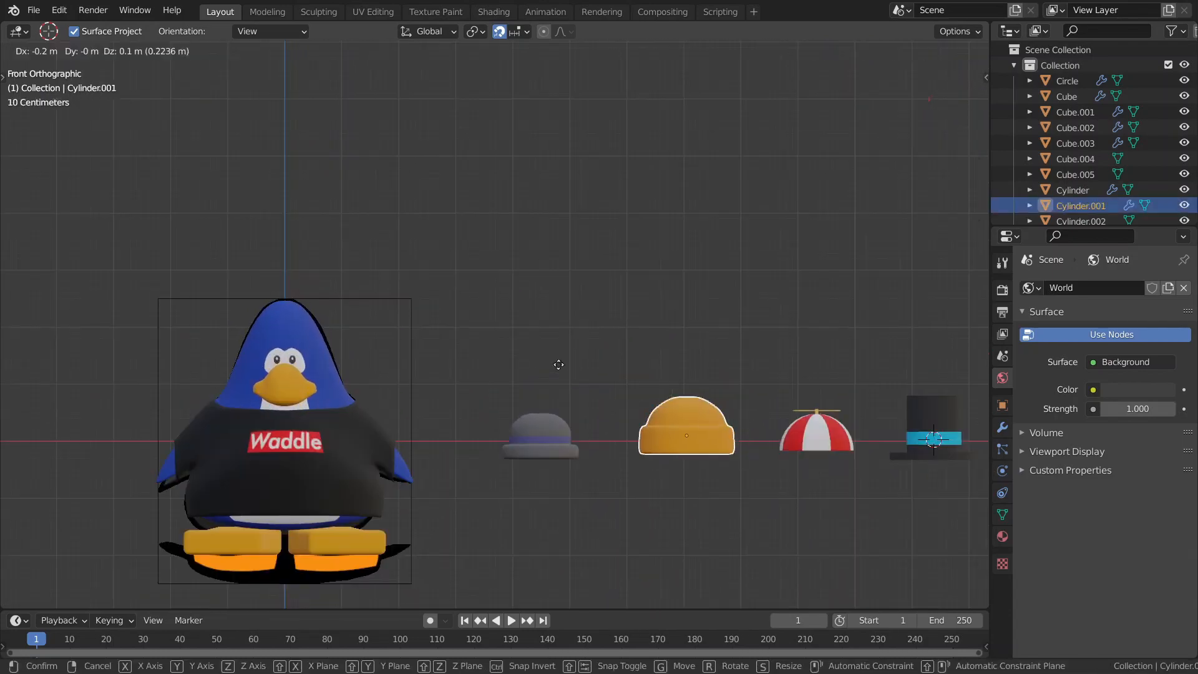
pyautogui.click(235, 277)
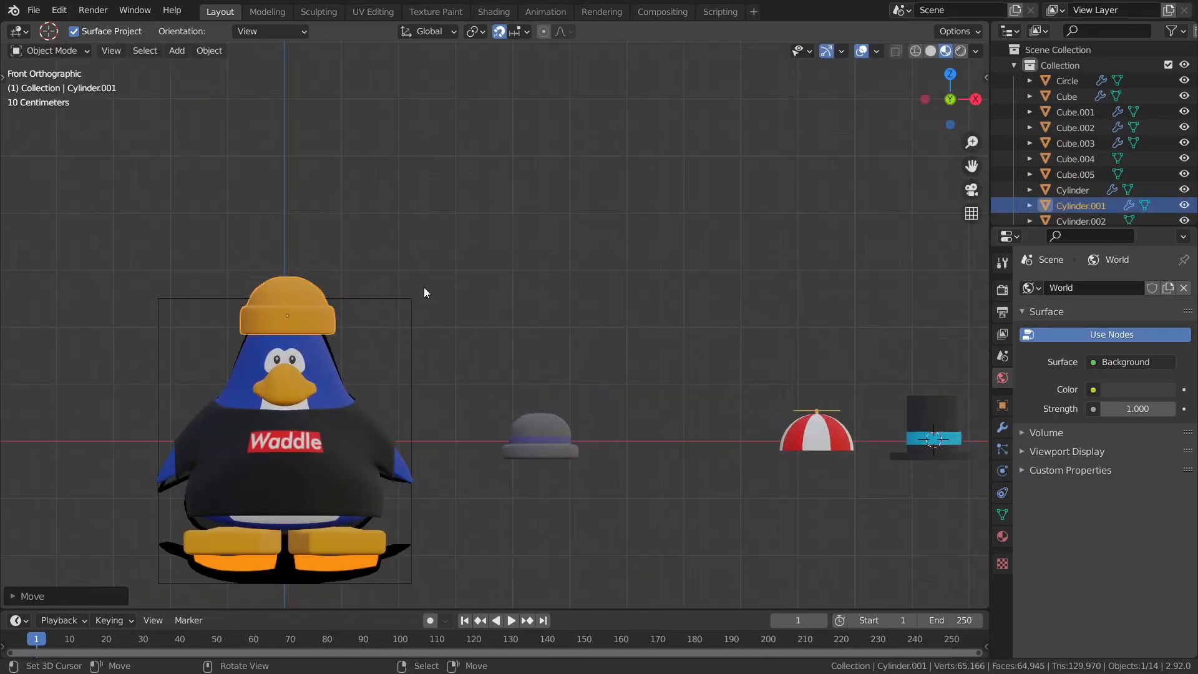
# Examine the beanie's fit on the penguin's head in perspective and leave everything deselected
pyautogui.moveTo(707, 288); pyautogui.dragTo(574, 306, button='middle')
pyautogui.scroll(3, 331, 368)
pyautogui.keyDown('shift'); pyautogui.moveTo(315, 371); pyautogui.dragTo(452, 339, button='middle'); pyautogui.keyUp('shift')
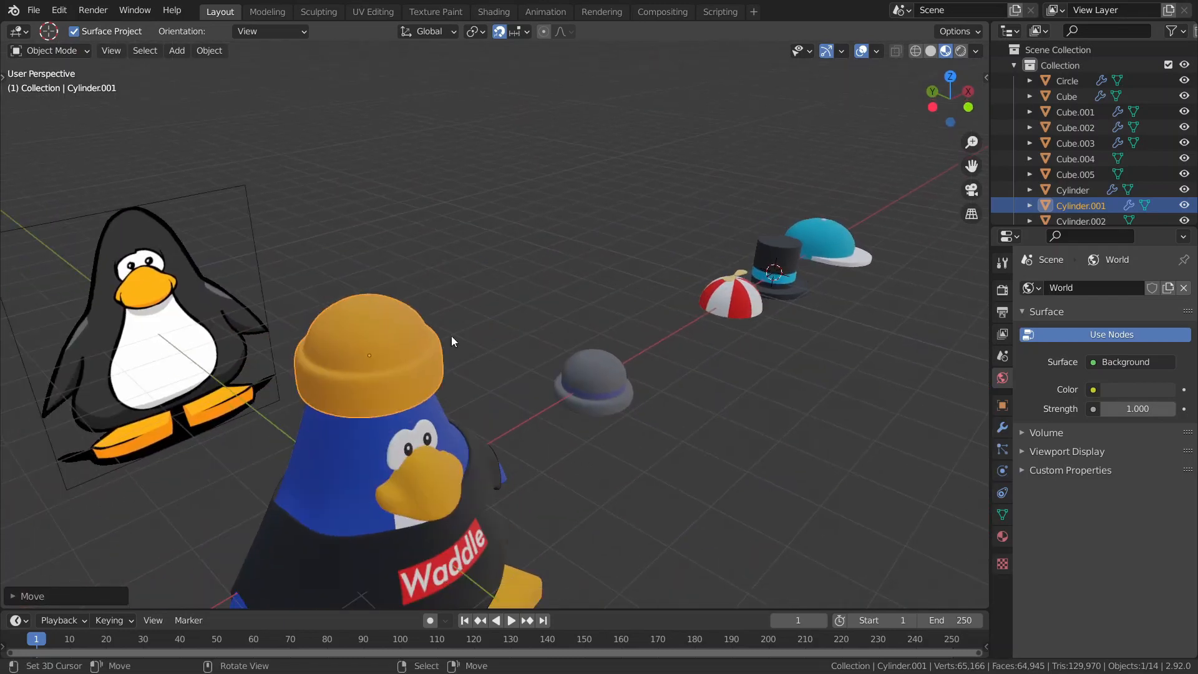
pyautogui.scroll(2, 362, 384)
pyautogui.click(340, 400)
pyautogui.scroll(-2, 377, 399)
pyautogui.click(453, 379)
pyautogui.scroll(-1, 557, 388)
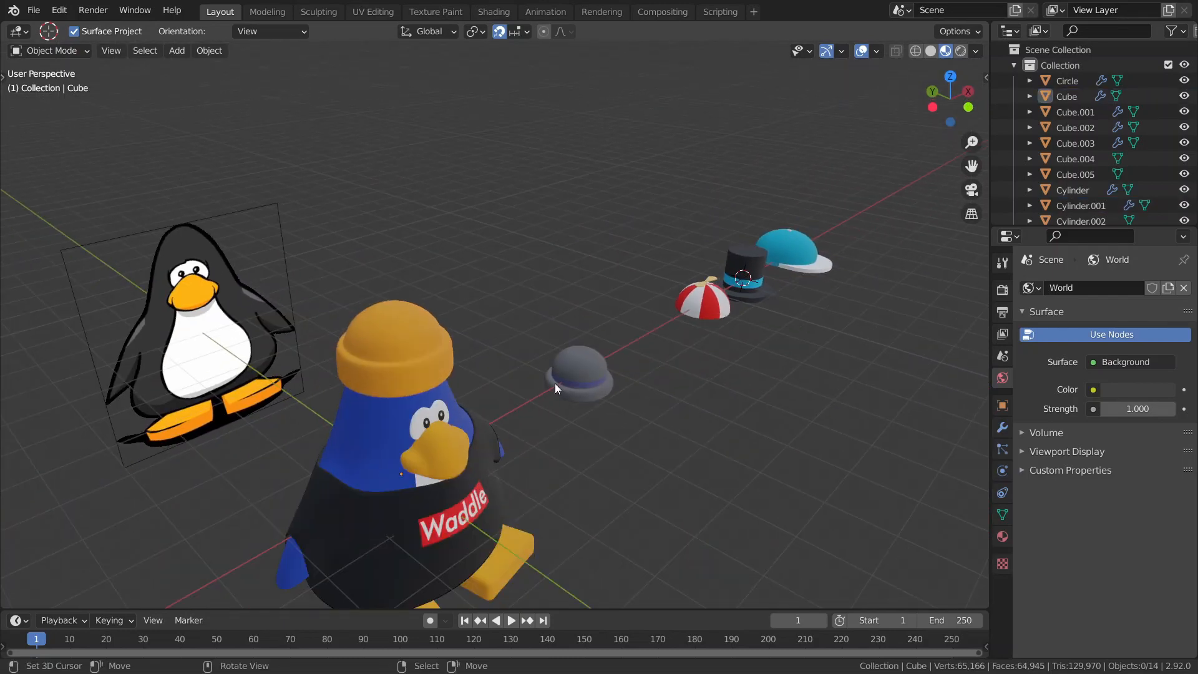
pyautogui.moveTo(583, 380); pyautogui.dragTo(599, 368, button='middle')
# Add a cylinder and move it along negative X into the gap between the grey hat and the propeller cap
pyautogui.hotkey('shift', 'a')
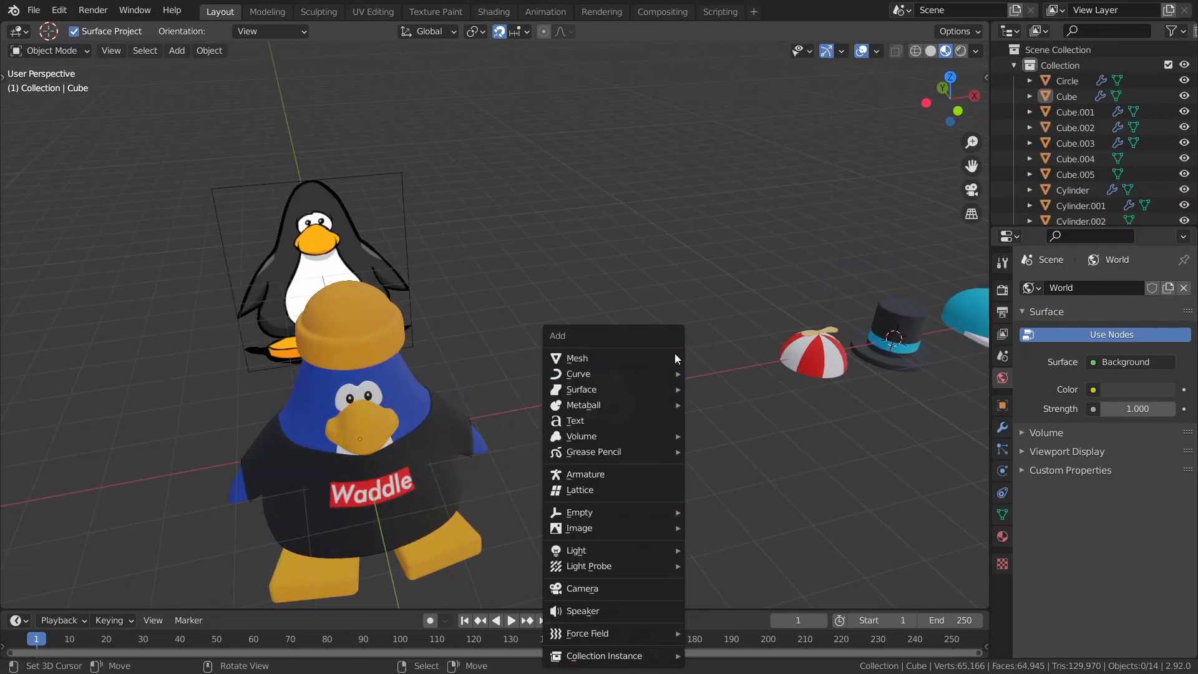
pyautogui.moveTo(599, 359)
pyautogui.click(740, 436)
pyautogui.keyDown('shift'); pyautogui.moveTo(741, 436); pyautogui.dragTo(396, 446, button='middle'); pyautogui.keyUp('shift')
pyautogui.press('g')
pyautogui.press('x')
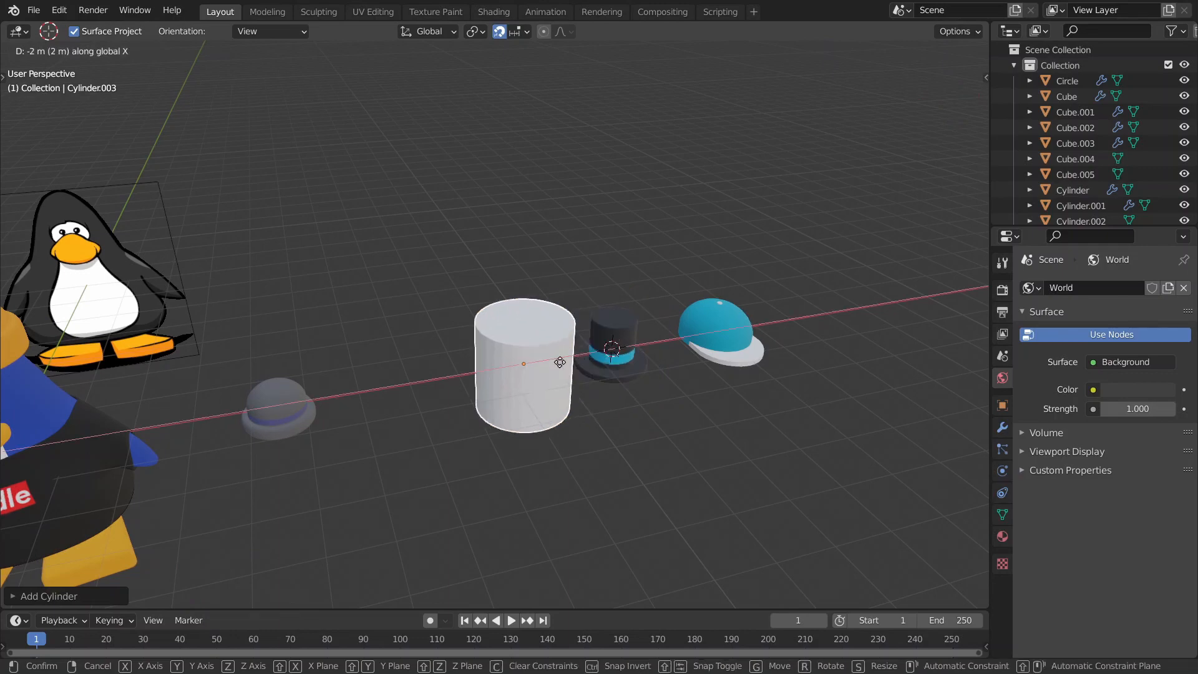
pyautogui.click(464, 350)
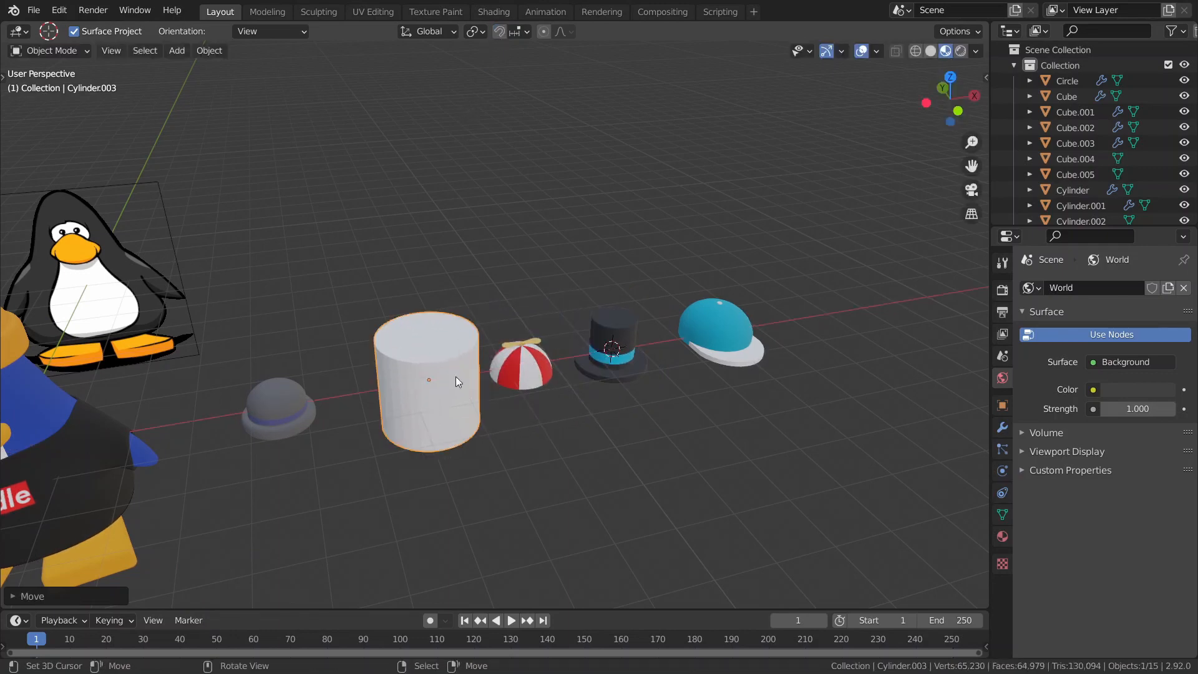
# Enable the Screencast Keys display in the viewport
pyautogui.press('n')
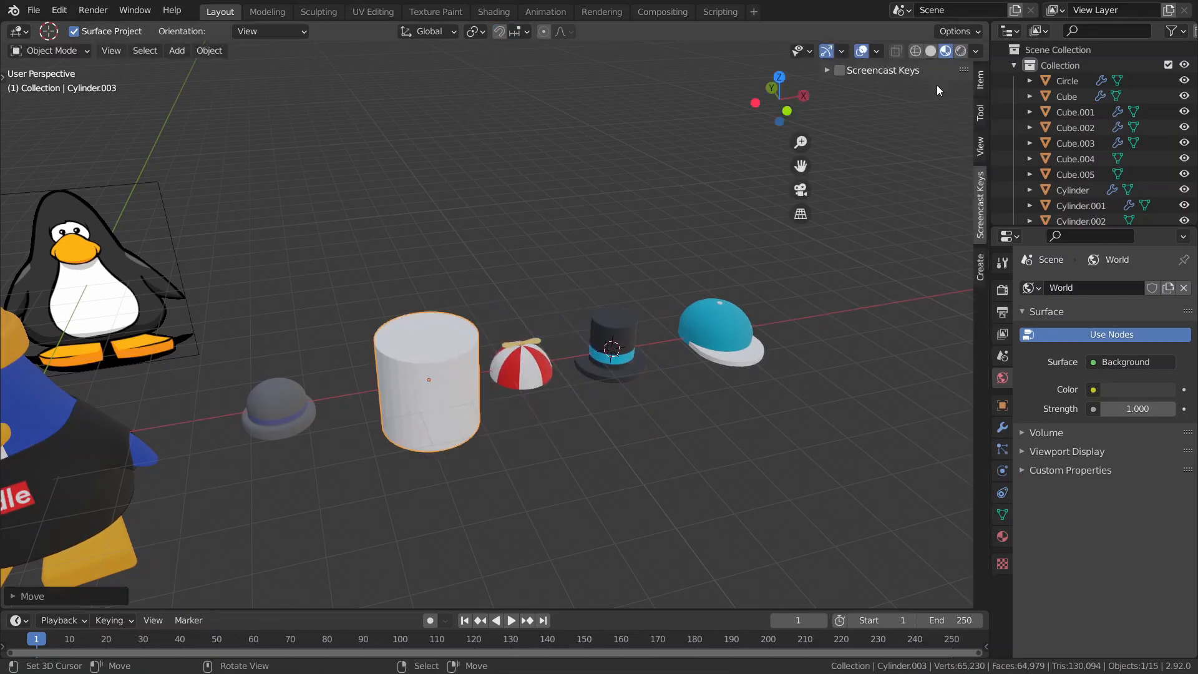
pyautogui.click(840, 71)
pyautogui.press('n')
# Flatten the cylinder's mesh to about 0.37 of its height along Z in Edit Mode, working in front view
pyautogui.scroll(-3, 561, 294)
pyautogui.moveTo(521, 340); pyautogui.dragTo(675, 268, button='middle')
pyautogui.press('`')
pyautogui.scroll(5, 480, 331)
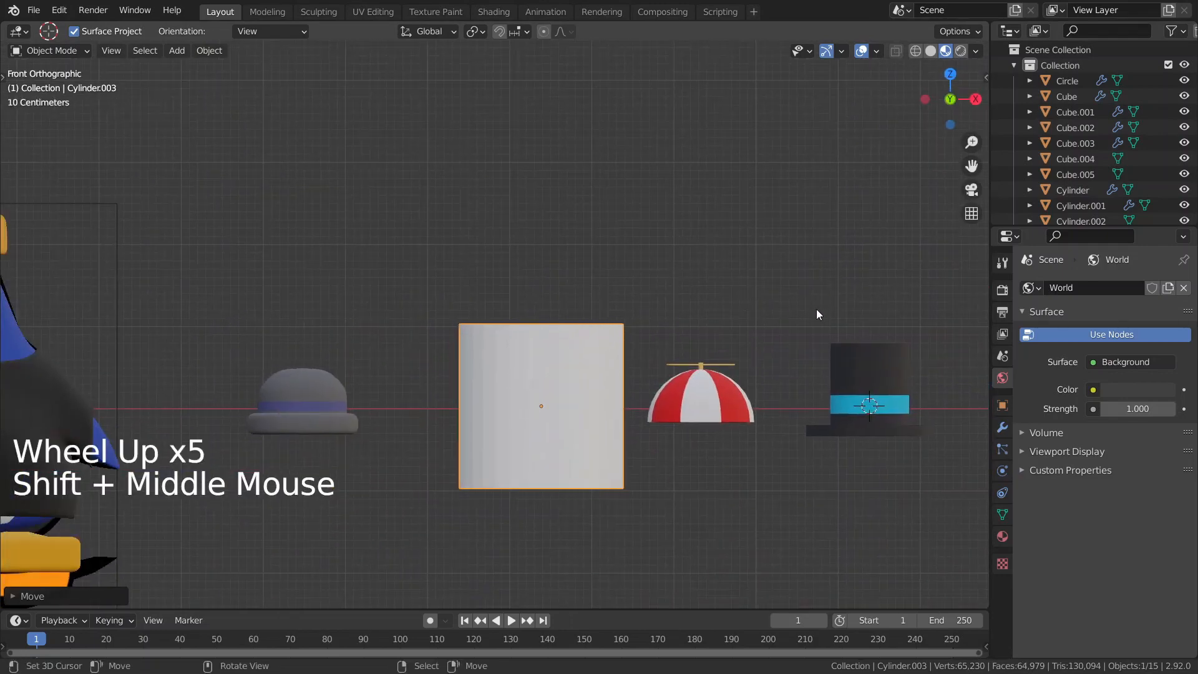
pyautogui.press('Tab')
pyautogui.scroll(-3, 786, 312)
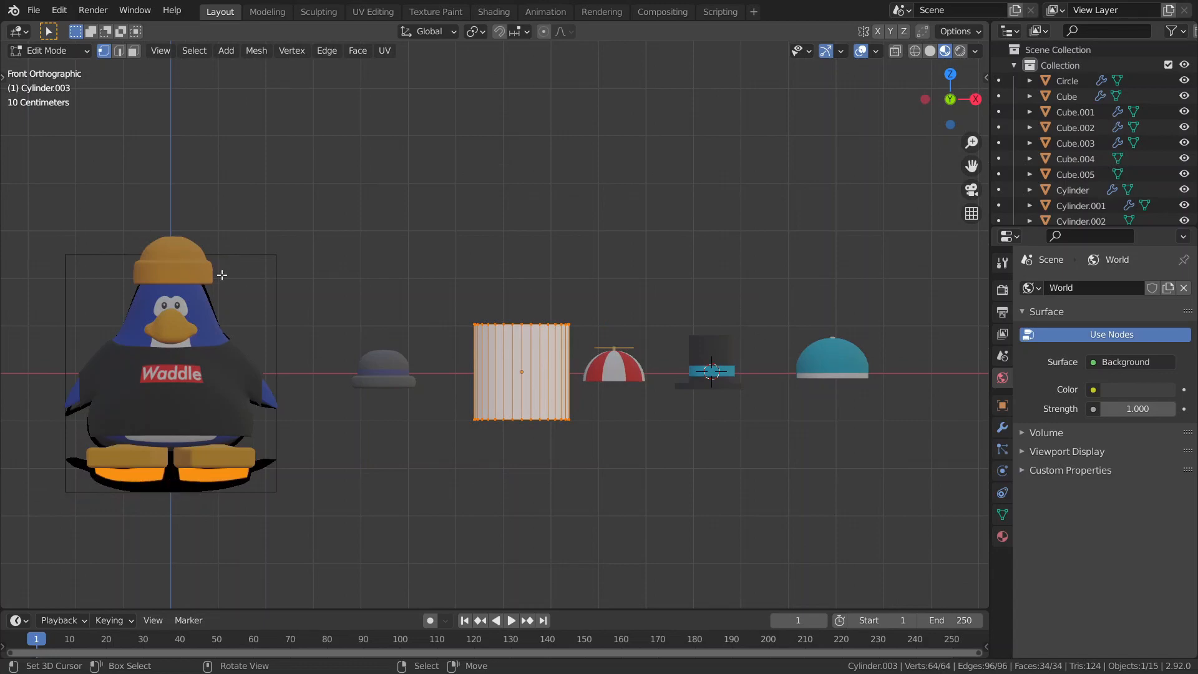
pyautogui.scroll(5, 494, 323)
pyautogui.press('s')
pyautogui.press('z')
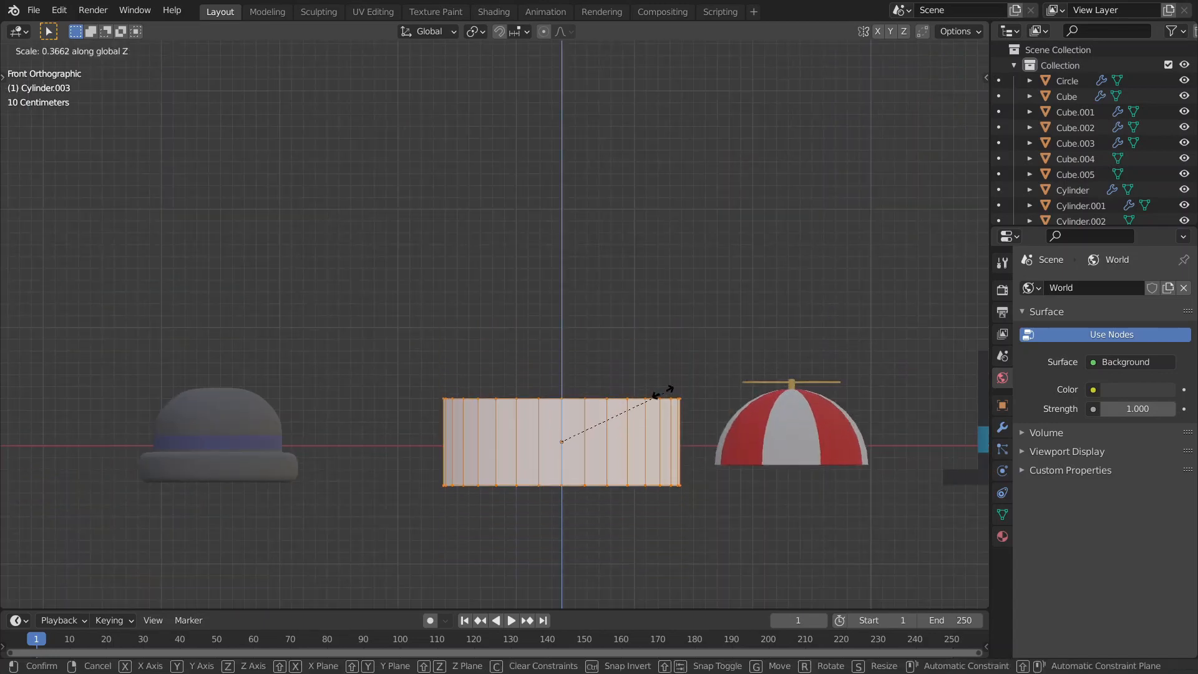
pyautogui.click(647, 403)
# Select the cylinder's top face and inset it by about 0.12 m
pyautogui.moveTo(654, 429); pyautogui.dragTo(641, 409, button='middle')
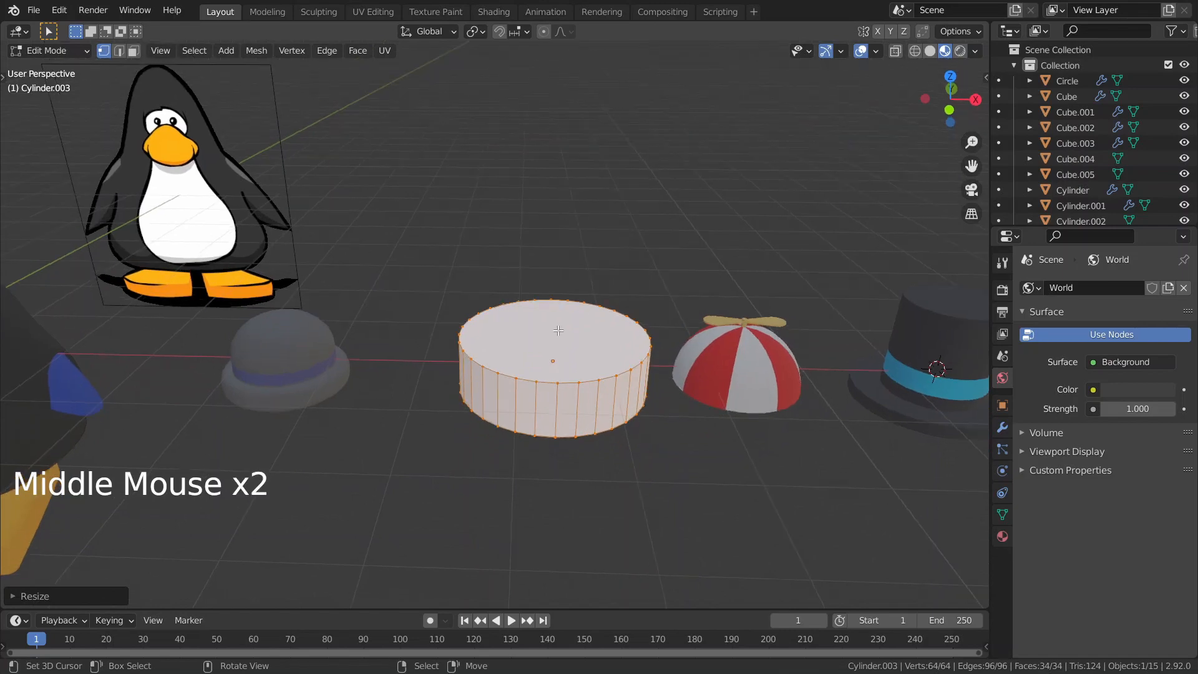
pyautogui.press('3')
pyautogui.rightClick(563, 334)
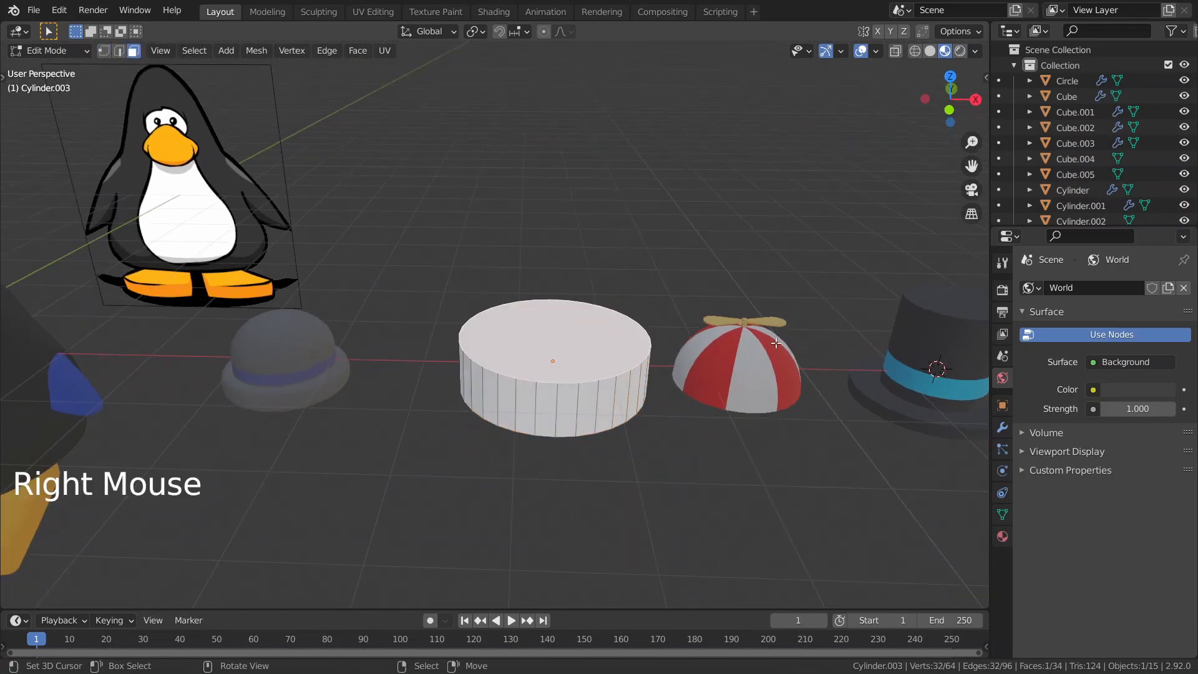
pyautogui.scroll(2, 775, 343)
pyautogui.press('KP_1')
pyautogui.keyDown('shift'); pyautogui.moveTo(708, 289); pyautogui.dragTo(793, 396, button='middle'); pyautogui.keyUp('shift')
pyautogui.scroll(3, 865, 378)
pyautogui.press('i')
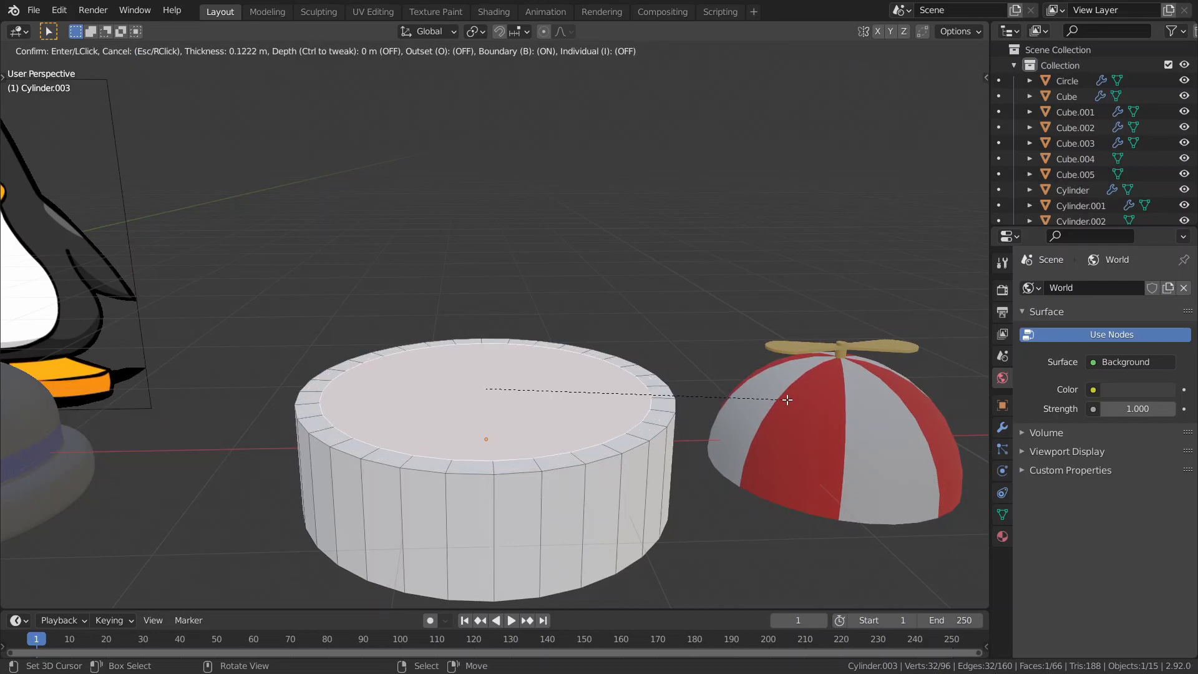
pyautogui.click(787, 400)
# Extrude the inset top face upward by about 0.28 m to start the beanie's crown
pyautogui.scroll(-9, 353, 323)
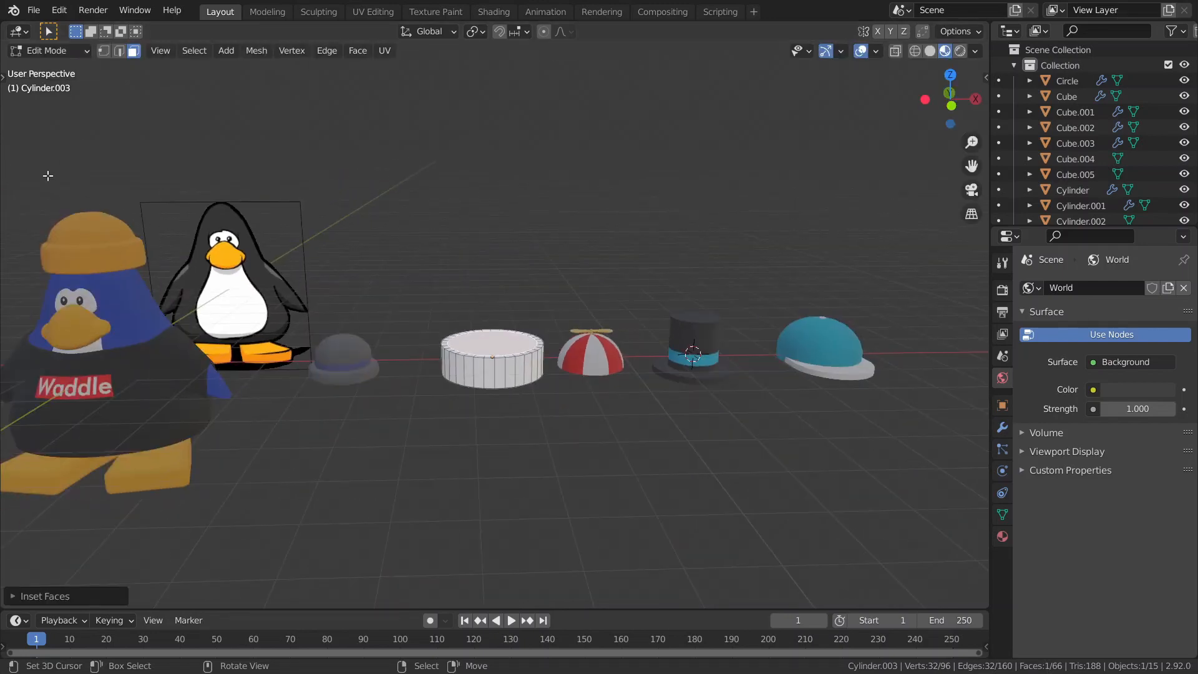
pyautogui.scroll(5, 437, 268)
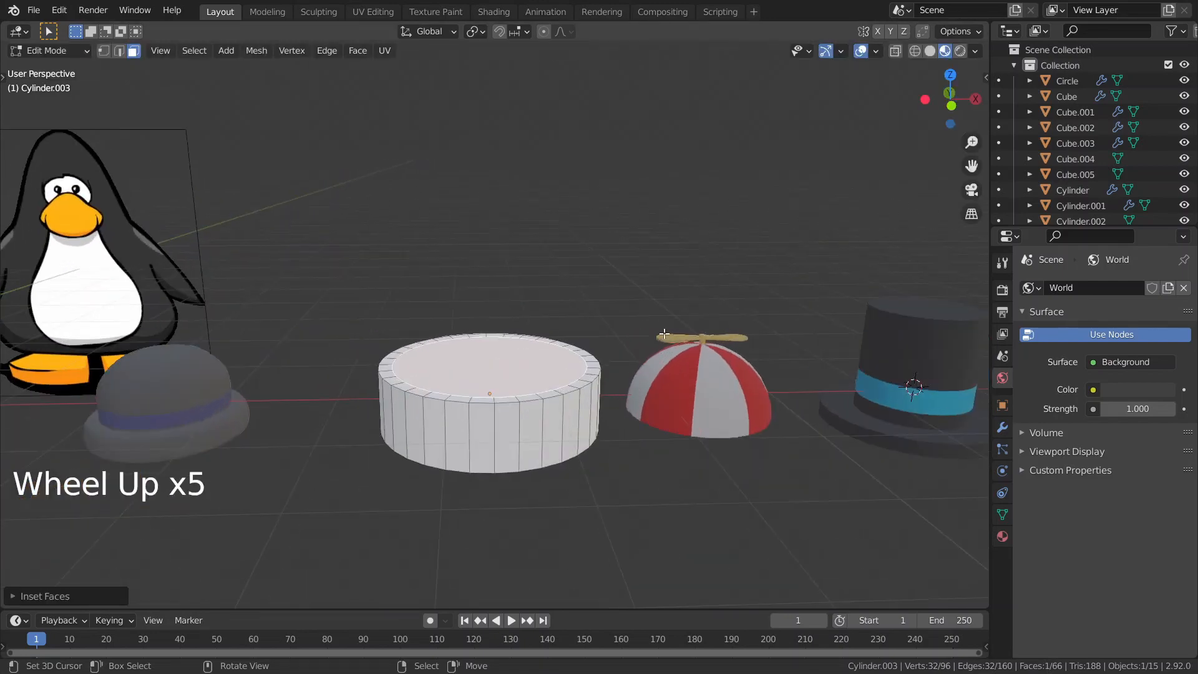
pyautogui.scroll(-2, 562, 312)
pyautogui.scroll(3, 641, 339)
pyautogui.press('e')
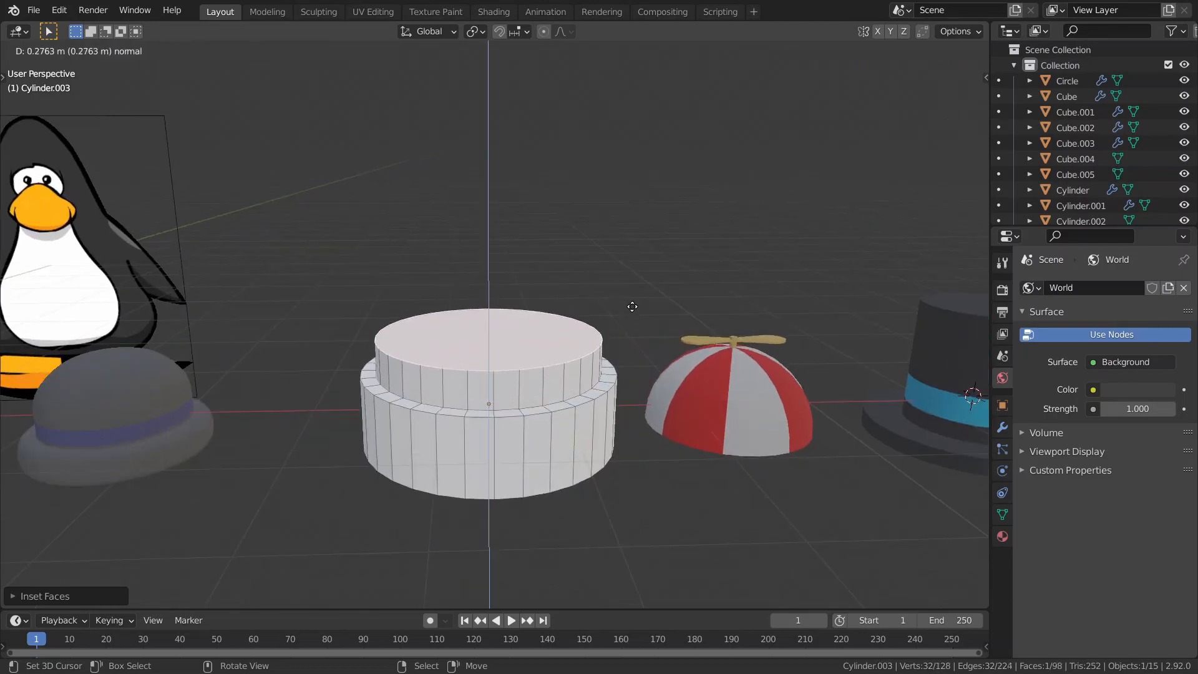
pyautogui.click(634, 306)
# Extrude the crown's top face upward twice, the second time about 0.1 m, scaling it inward after each extrusion to round the crown
pyautogui.press('e')
pyautogui.press('s')
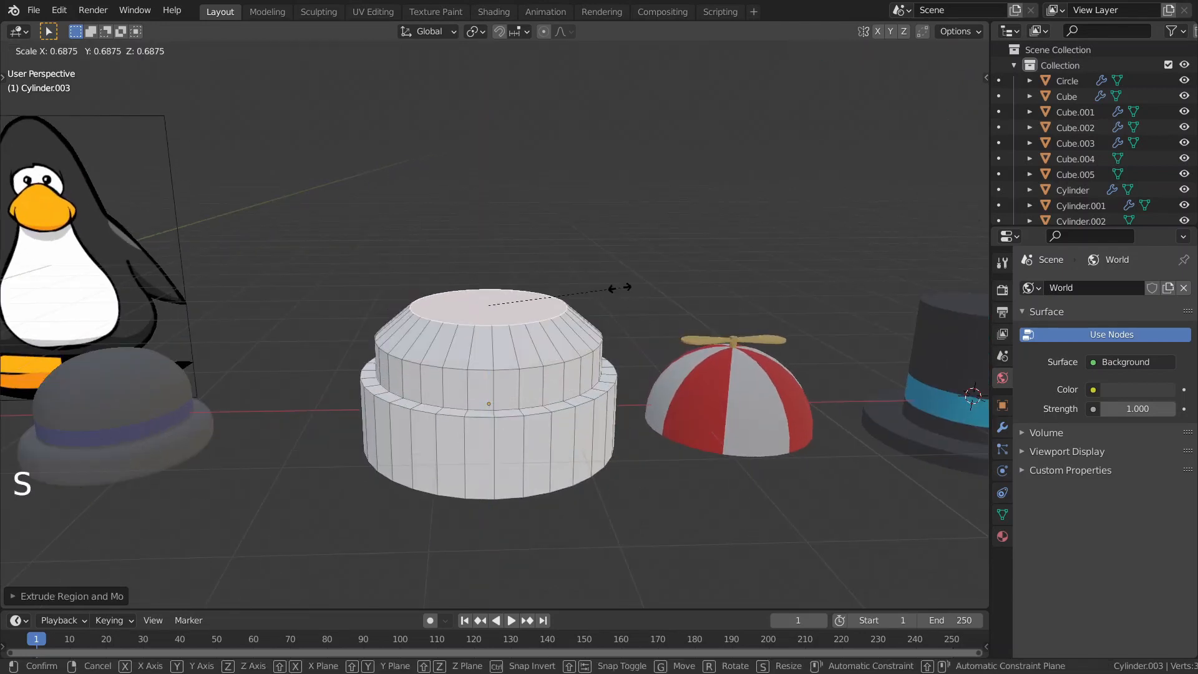
pyautogui.click(622, 294)
pyautogui.press('e')
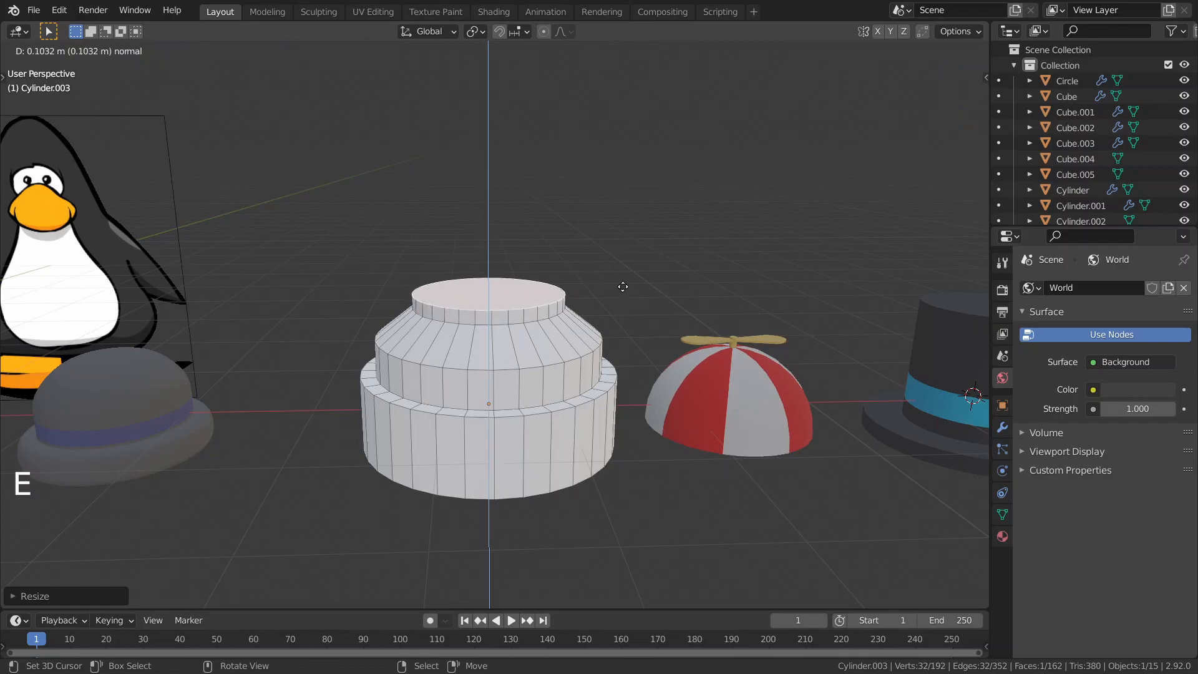
pyautogui.click(623, 287)
pyautogui.press('s')
pyautogui.click(602, 293)
# Return to Object Mode and give the new hat a Subdivision Surface modifier at level 3
pyautogui.scroll(-4, 607, 299)
pyautogui.press('Tab')
pyautogui.scroll(-2, 602, 274)
pyautogui.moveTo(596, 253); pyautogui.dragTo(686, 337, button='middle')
pyautogui.scroll(5, 599, 327)
pyautogui.hotkey('ctrl', '3')
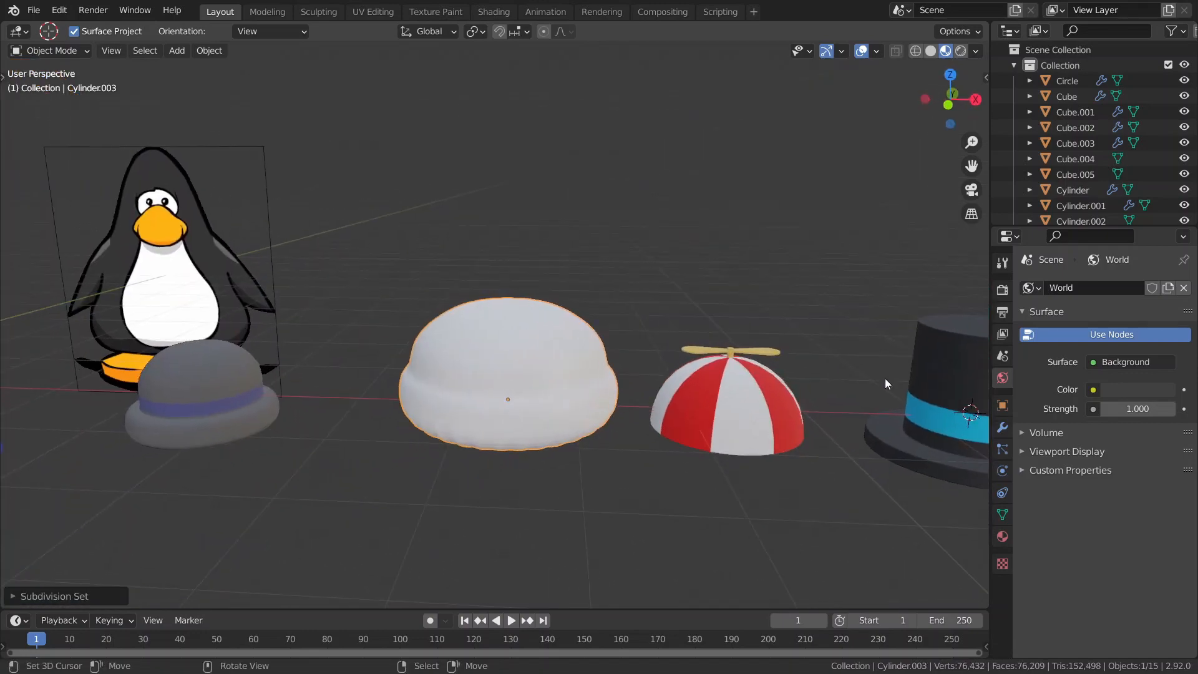
# Show the new hat's modifier settings and examine its smoothed shape from several angles
pyautogui.click(1001, 427)
pyautogui.click(1067, 291)
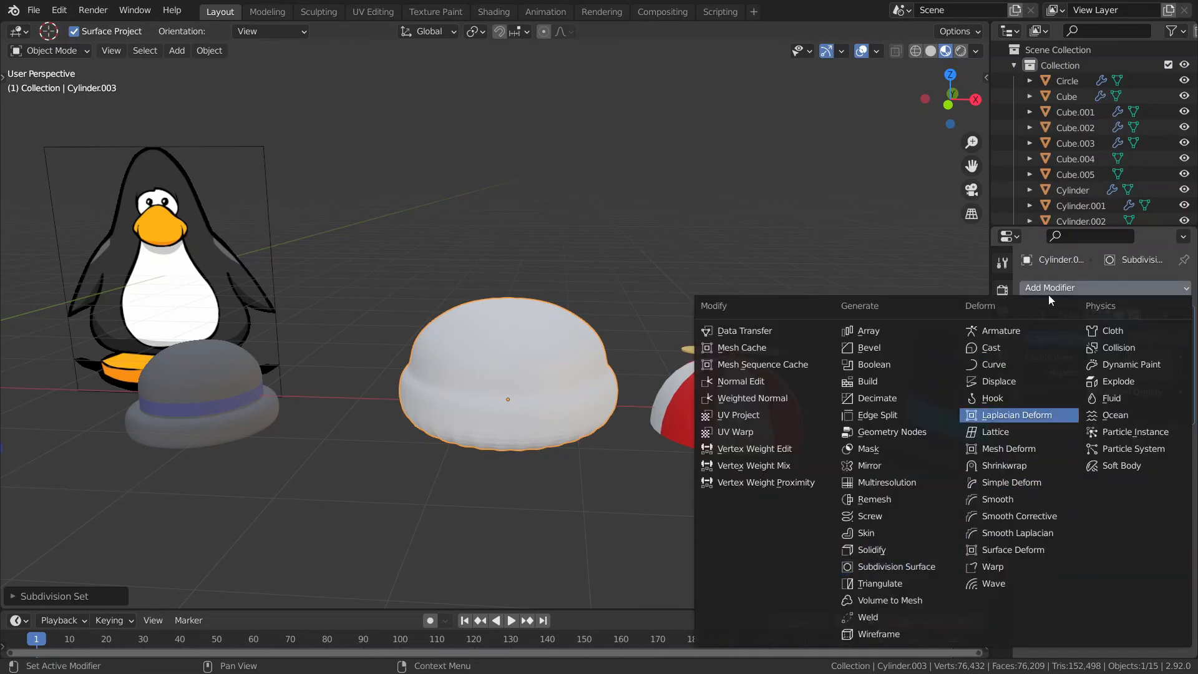
pyautogui.scroll(3, 586, 417)
pyautogui.scroll(-2, 577, 397)
pyautogui.moveTo(577, 393); pyautogui.dragTo(570, 357, button='middle')
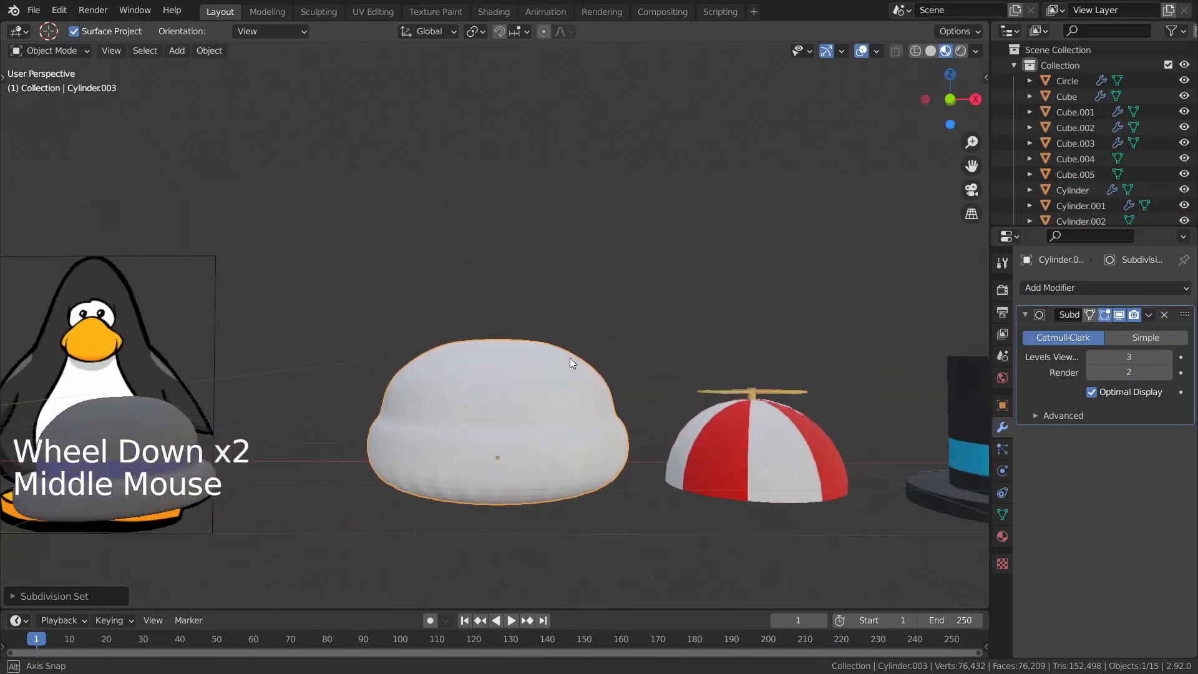
pyautogui.scroll(-8, 574, 409)
pyautogui.moveTo(567, 407); pyautogui.dragTo(469, 373, button='middle')
pyautogui.scroll(6, 470, 373)
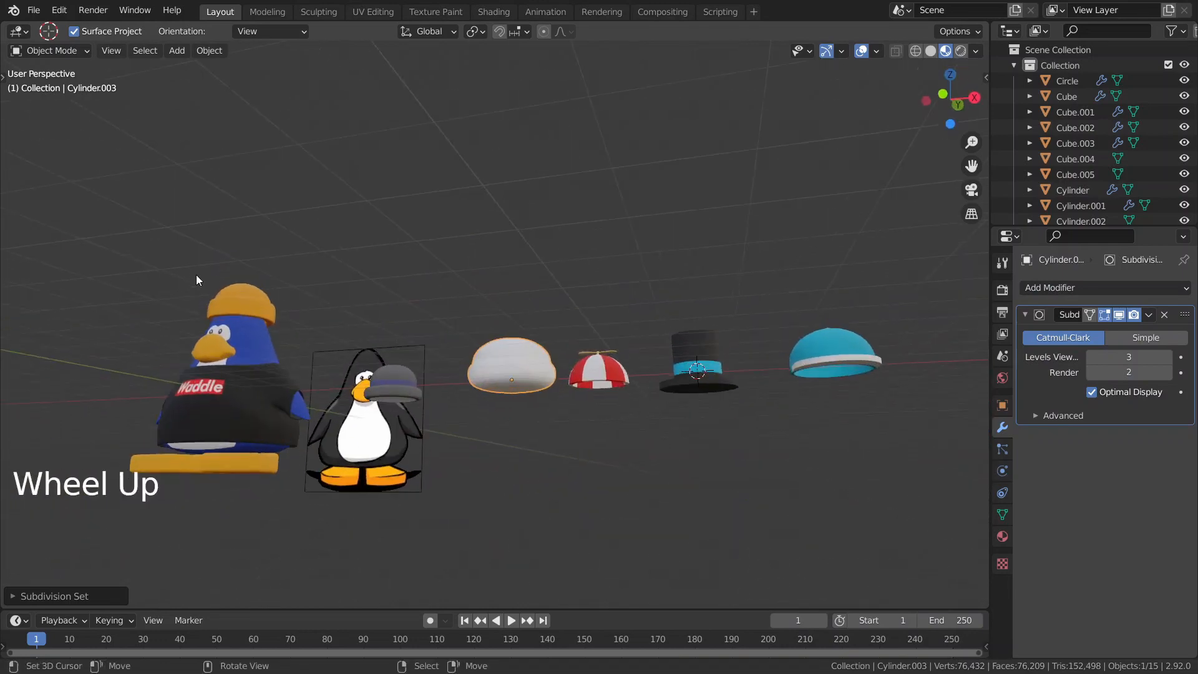
pyautogui.moveTo(557, 465); pyautogui.dragTo(583, 495, button='middle')
pyautogui.scroll(2, 583, 495)
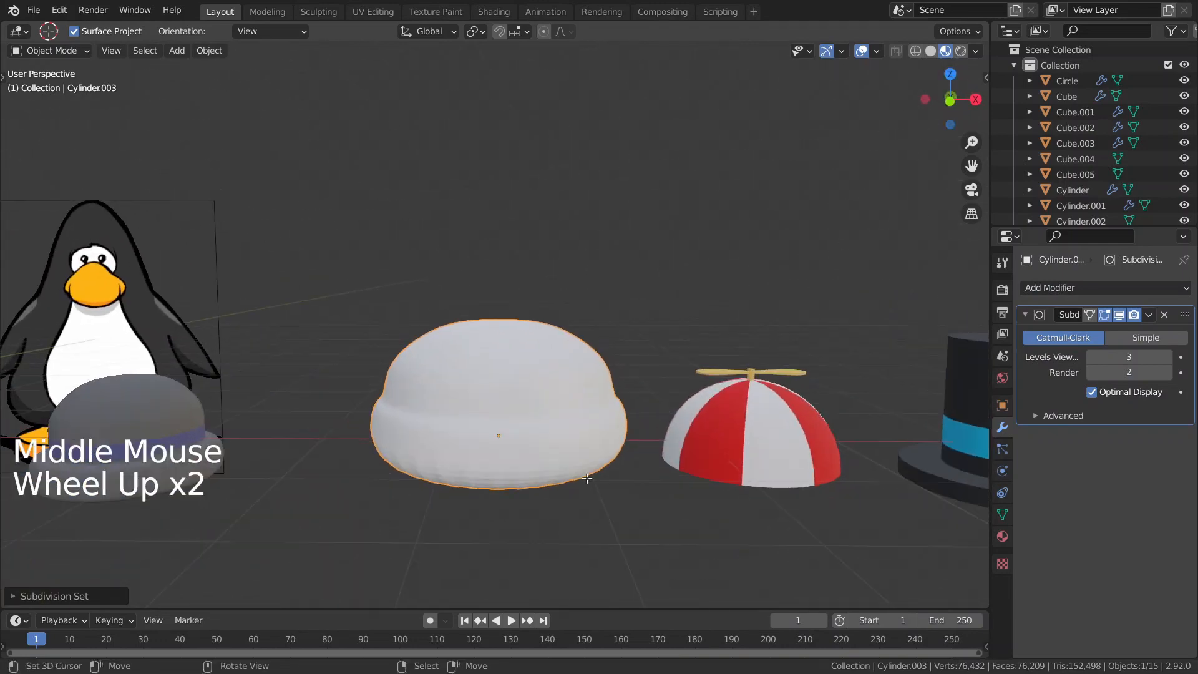
# Add an edge loop around the hat's brim, slide it down near the bottom edge, and check the result in Object Mode
pyautogui.press('Tab')
pyautogui.hotkey('ctrl', 'r')
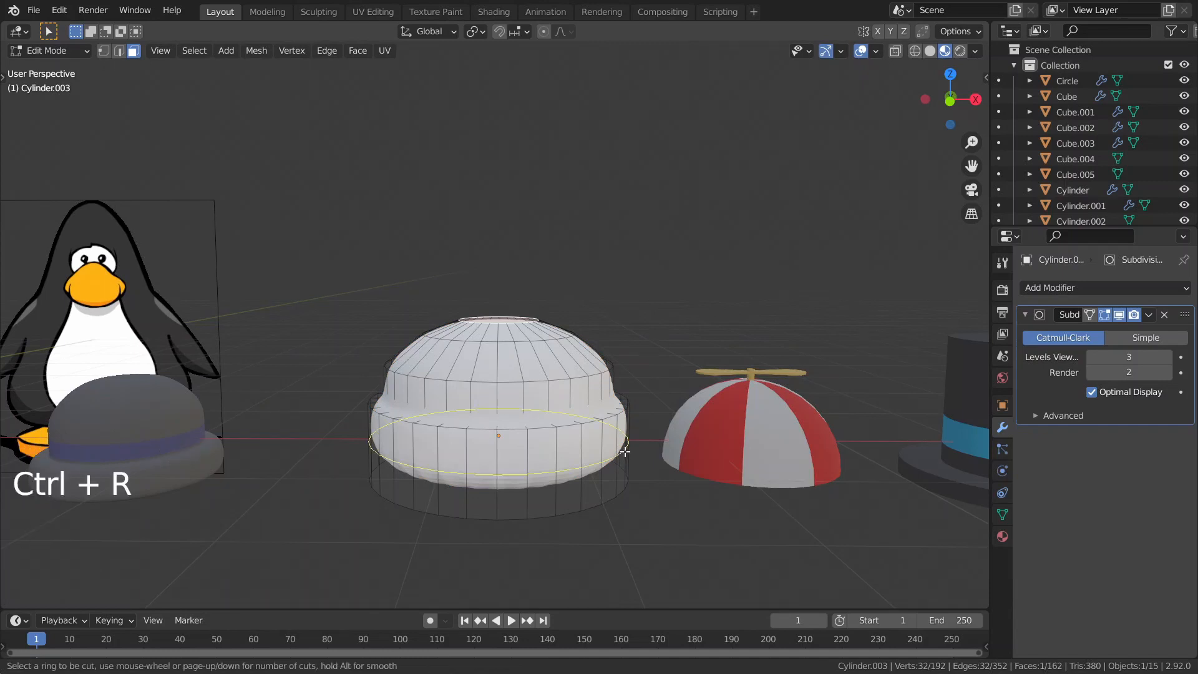
pyautogui.click(625, 451)
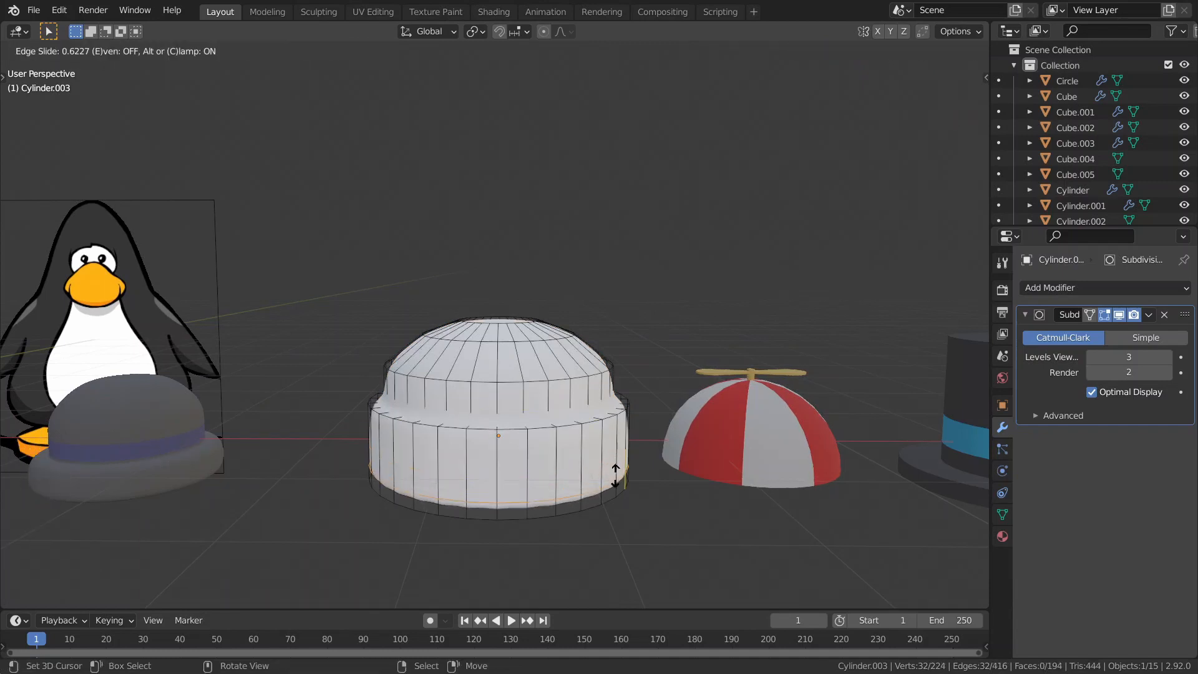
pyautogui.click(615, 476)
pyautogui.press('Tab')
pyautogui.moveTo(615, 475)
pyautogui.mouseDown(button='middle')
pyautogui.moveTo(574, 428)
pyautogui.moveTo(621, 470)
pyautogui.mouseUp(button='middle')
pyautogui.scroll(6, 620, 466)
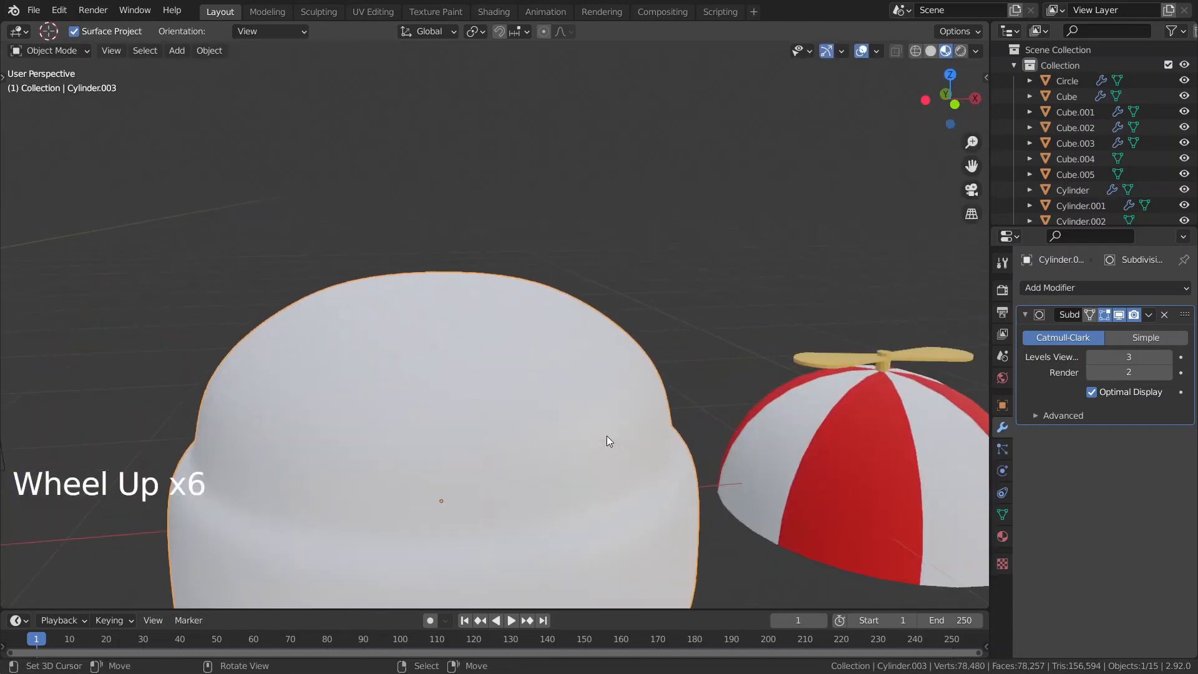
# Add an edge loop around the crown's lower band, slide it by about 0.93 towards the brim, and return to Object Mode
pyautogui.scroll(-4, 606, 435)
pyautogui.scroll(1, 607, 435)
pyautogui.moveTo(599, 430)
pyautogui.mouseDown(button='middle')
pyautogui.moveTo(522, 411)
pyautogui.moveTo(582, 442)
pyautogui.mouseUp(button='middle')
pyautogui.press('Tab')
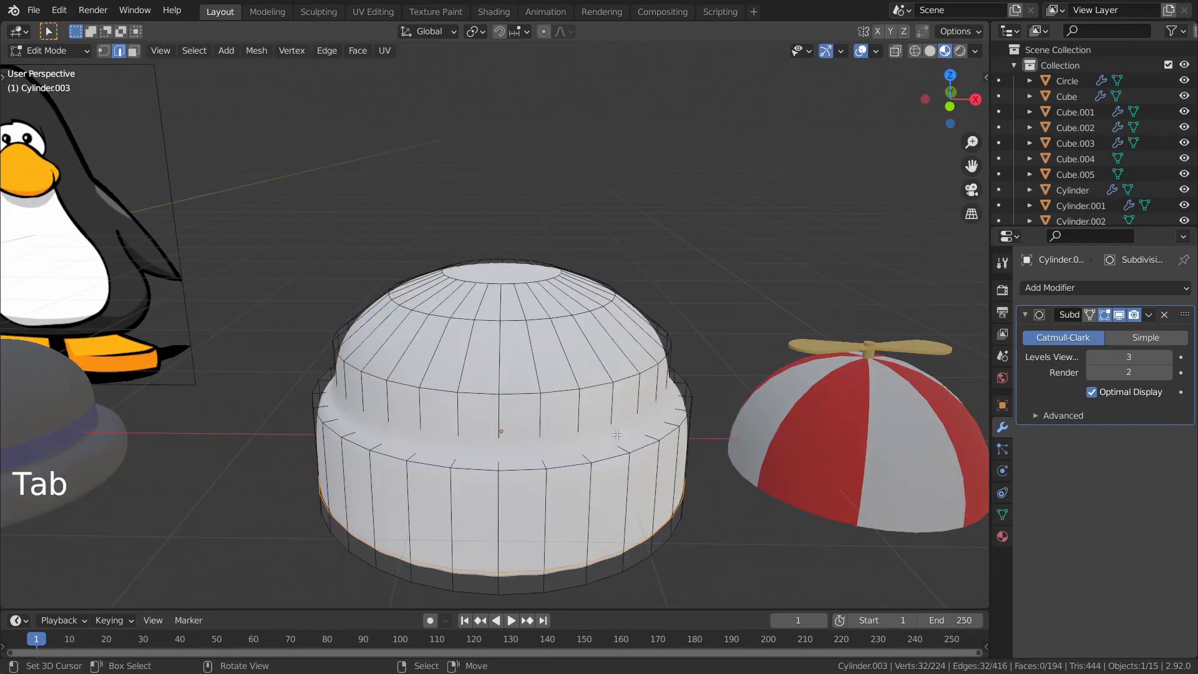
pyautogui.click(628, 407)
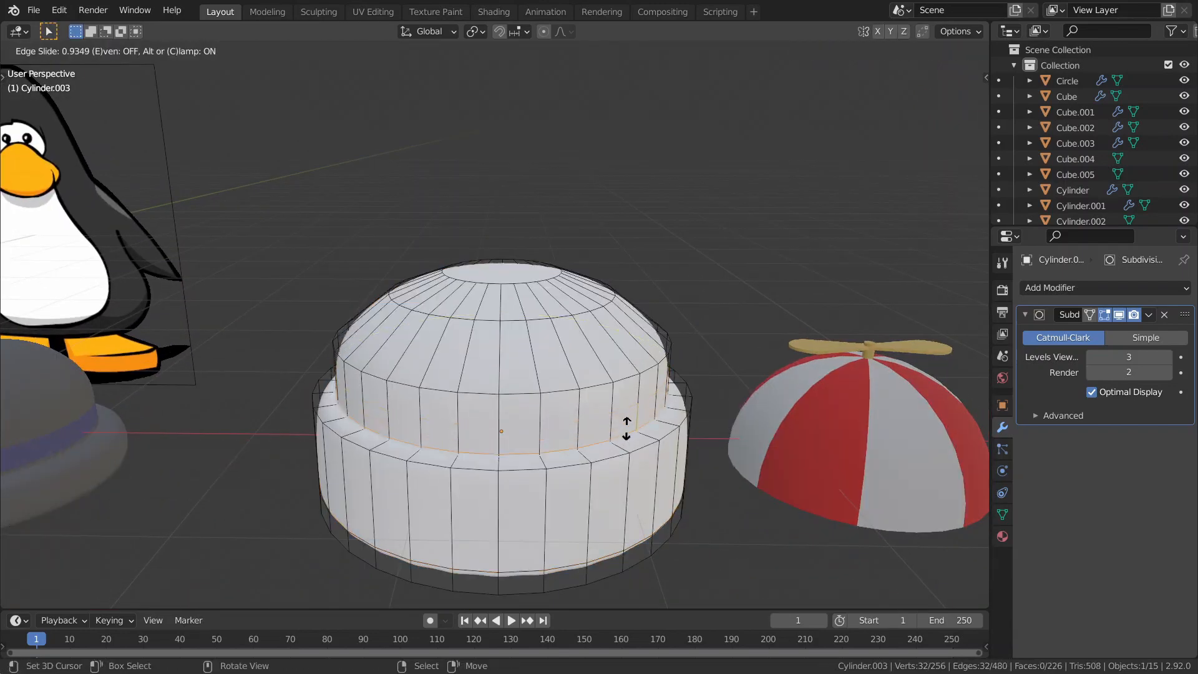
pyautogui.click(627, 428)
pyautogui.press('Tab')
# Select the new hat's bottom face in Edit Mode and inset it by about 0.19 m
pyautogui.scroll(-3, 627, 428)
pyautogui.moveTo(627, 428); pyautogui.dragTo(538, 385, button='middle')
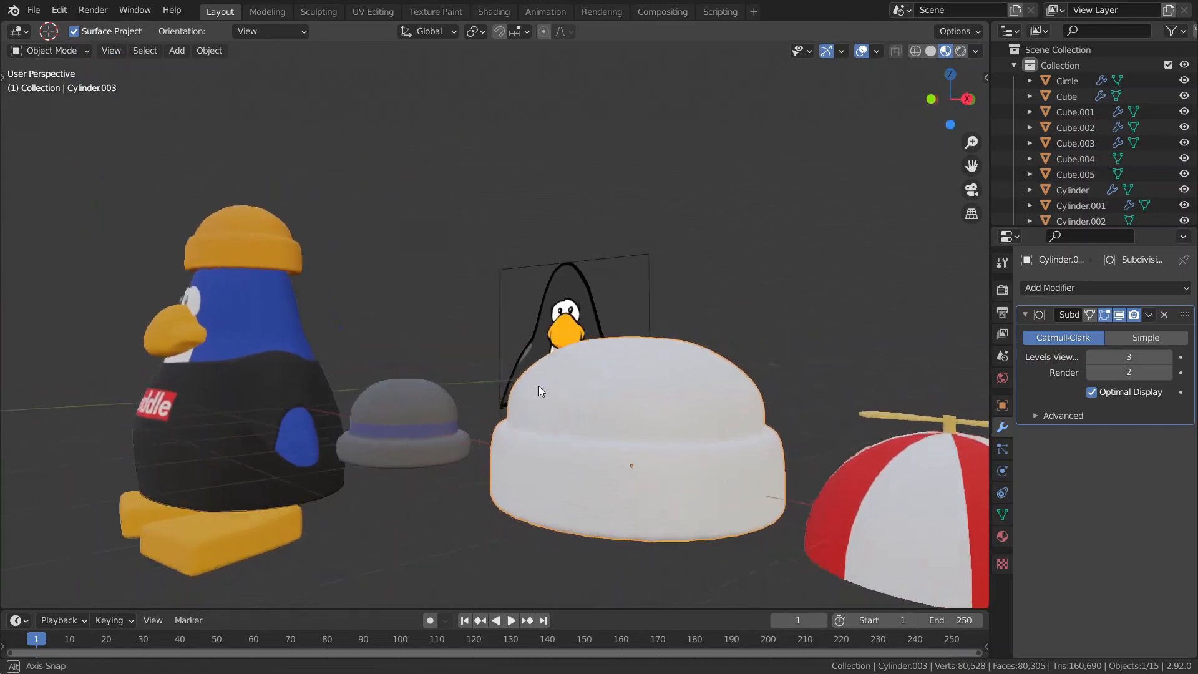
pyautogui.scroll(6, 549, 312)
pyautogui.scroll(-3, 615, 406)
pyautogui.press('Tab')
pyautogui.scroll(2, 617, 493)
pyautogui.keyDown('shift'); pyautogui.moveTo(617, 493); pyautogui.dragTo(510, 364, button='middle'); pyautogui.keyUp('shift')
pyautogui.press('3')
pyautogui.rightClick(510, 365)
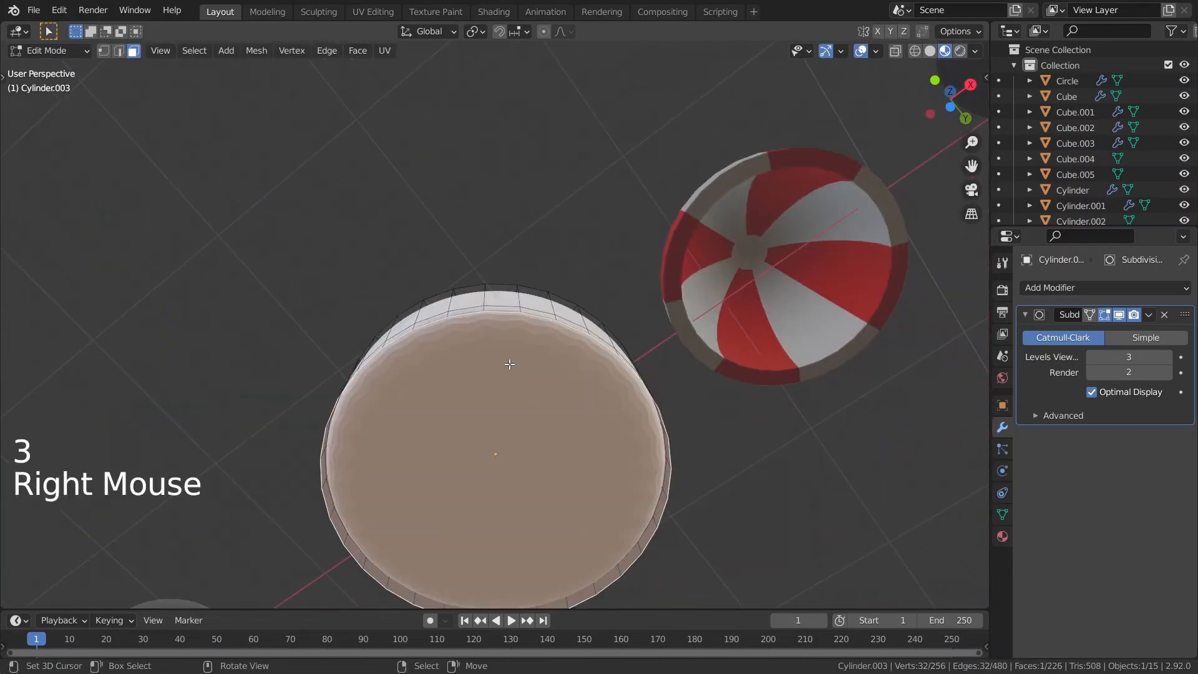
pyautogui.moveTo(597, 376); pyautogui.dragTo(191, 532, button='middle')
pyautogui.scroll(2, 738, 501)
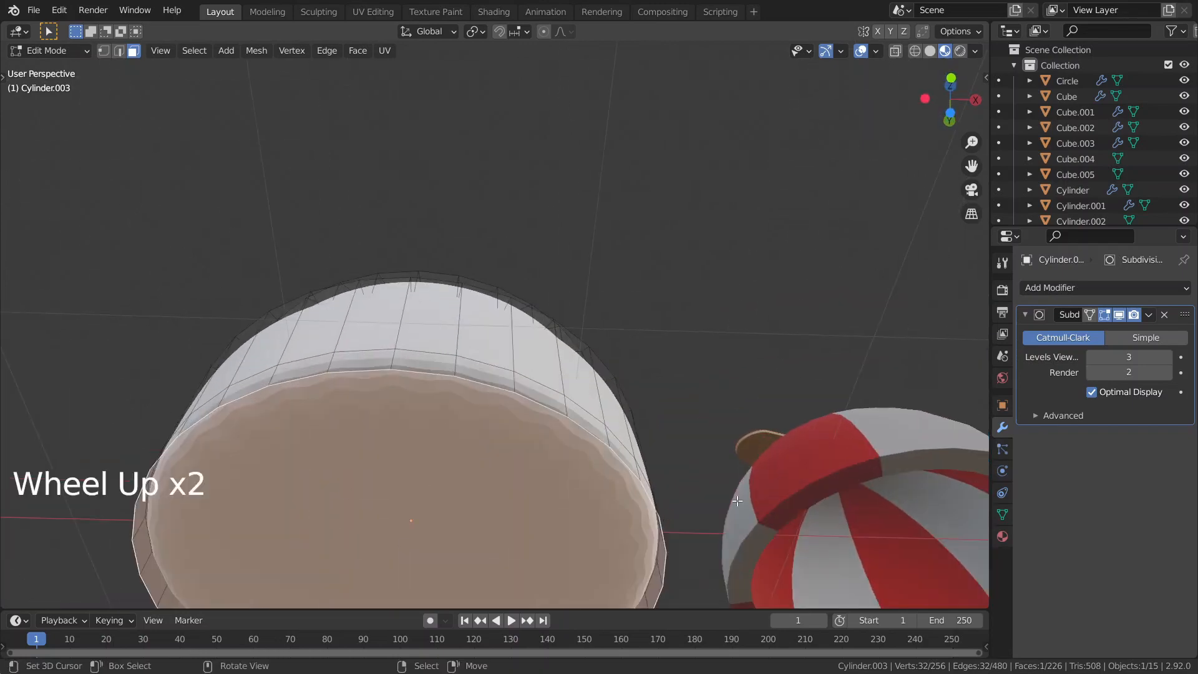
pyautogui.press('i')
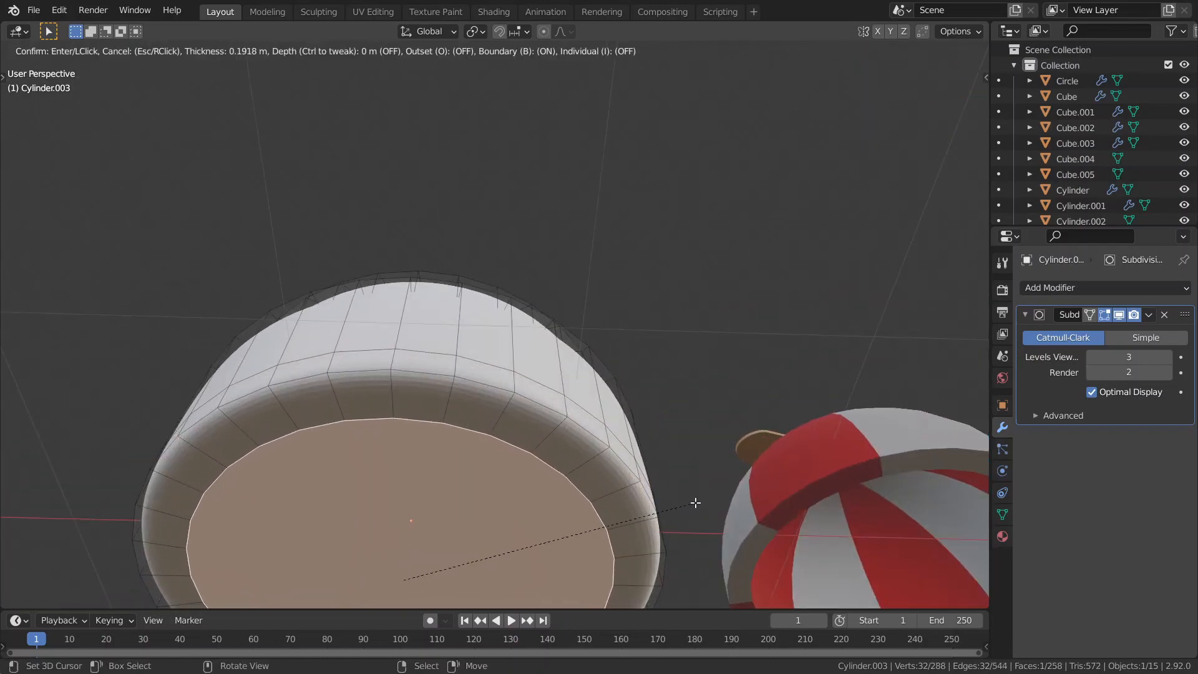
pyautogui.click(694, 503)
# Extrude the inset bottom face about 0.1 m up into the hat, shrink it slightly, and check the result in Object Mode
pyautogui.scroll(-3, 694, 503)
pyautogui.moveTo(693, 503); pyautogui.dragTo(671, 539, button='middle')
pyautogui.press('Tab')
pyautogui.press('Tab')
pyautogui.scroll(2, 671, 539)
pyautogui.press('e')
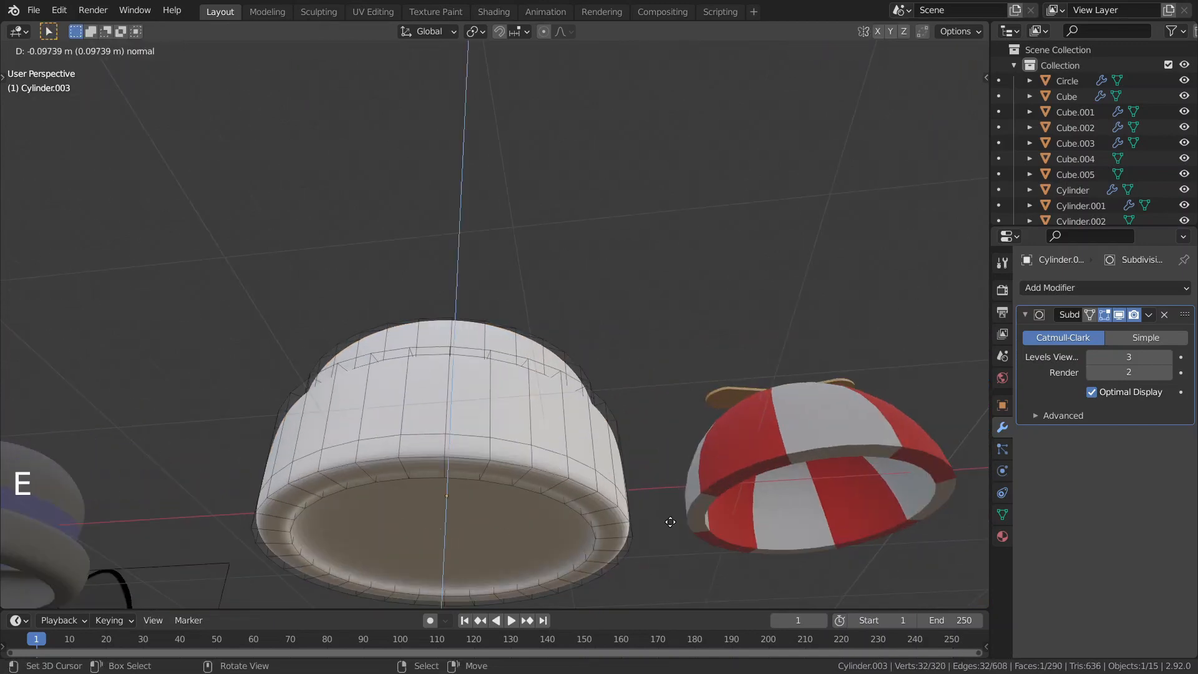
pyautogui.click(676, 515)
pyautogui.press('s')
pyautogui.click(650, 514)
pyautogui.press('Tab')
pyautogui.scroll(-2, 650, 513)
pyautogui.moveTo(650, 513); pyautogui.dragTo(439, 511, button='middle')
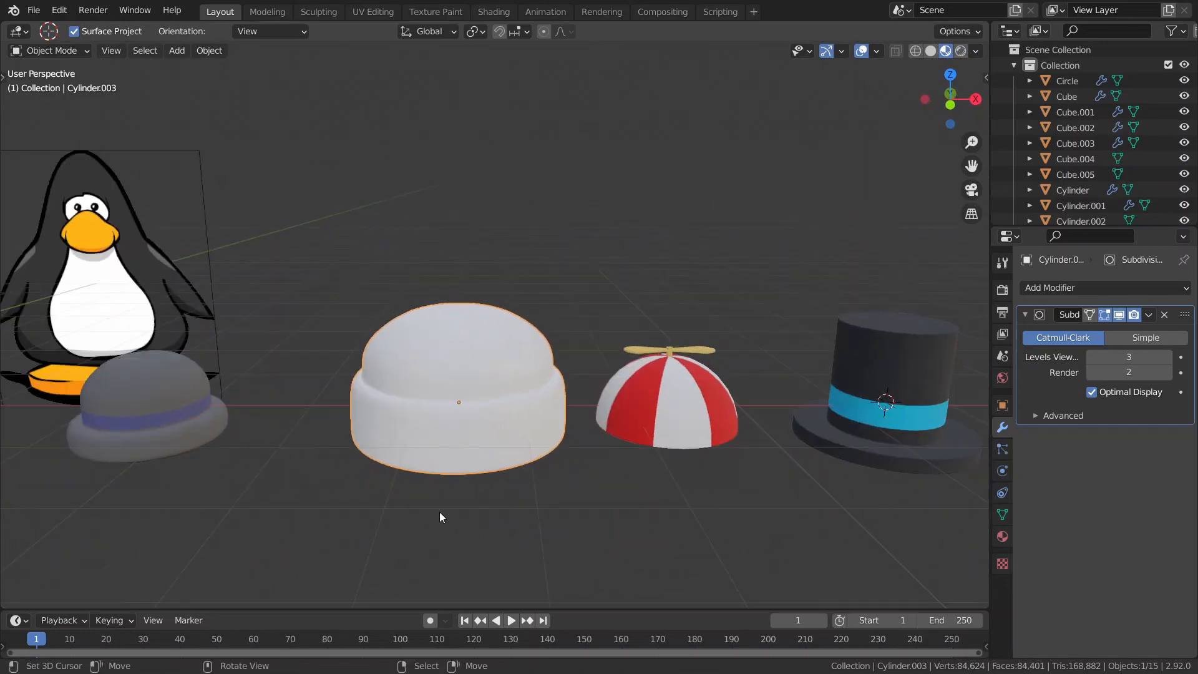
# In front wireframe view, box-select the vertices where the crown meets the brim and lower them slightly along Z
pyautogui.press('`')
pyautogui.scroll(4, 439, 460)
pyautogui.scroll(1, 440, 460)
pyautogui.scroll(-3, 442, 460)
pyautogui.press('Tab')
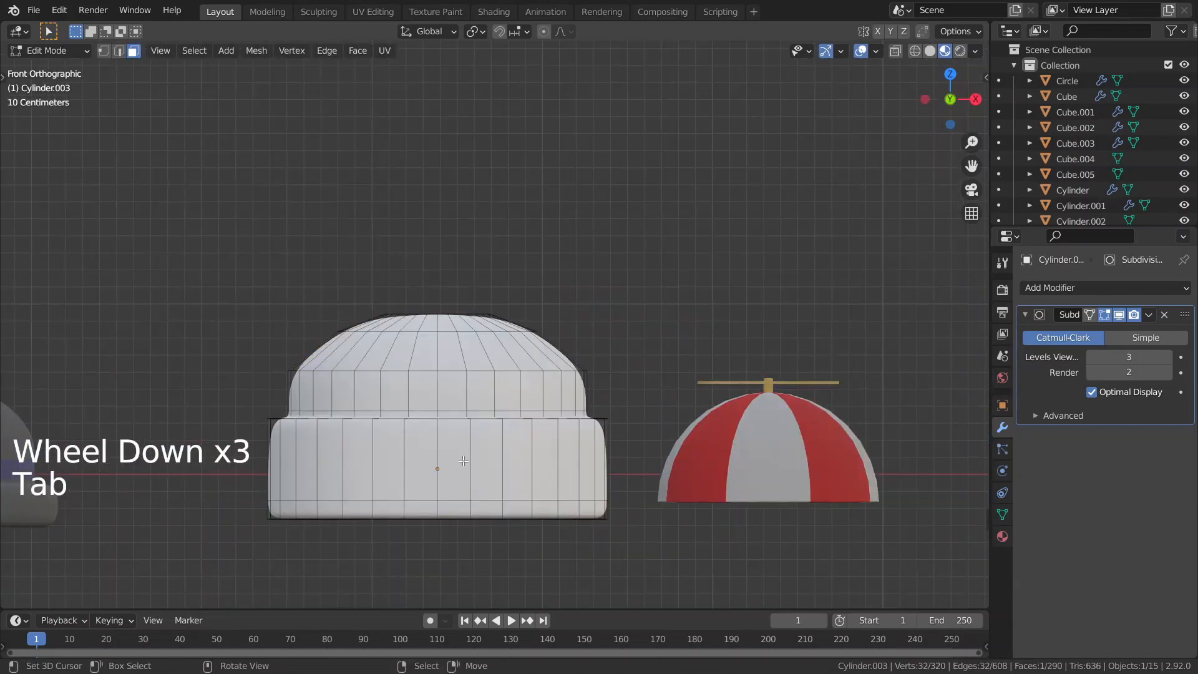
pyautogui.press('z')
pyautogui.scroll(1, 329, 430)
pyautogui.keyDown('shift'); pyautogui.moveTo(329, 433); pyautogui.dragTo(408, 400, button='middle'); pyautogui.keyUp('shift')
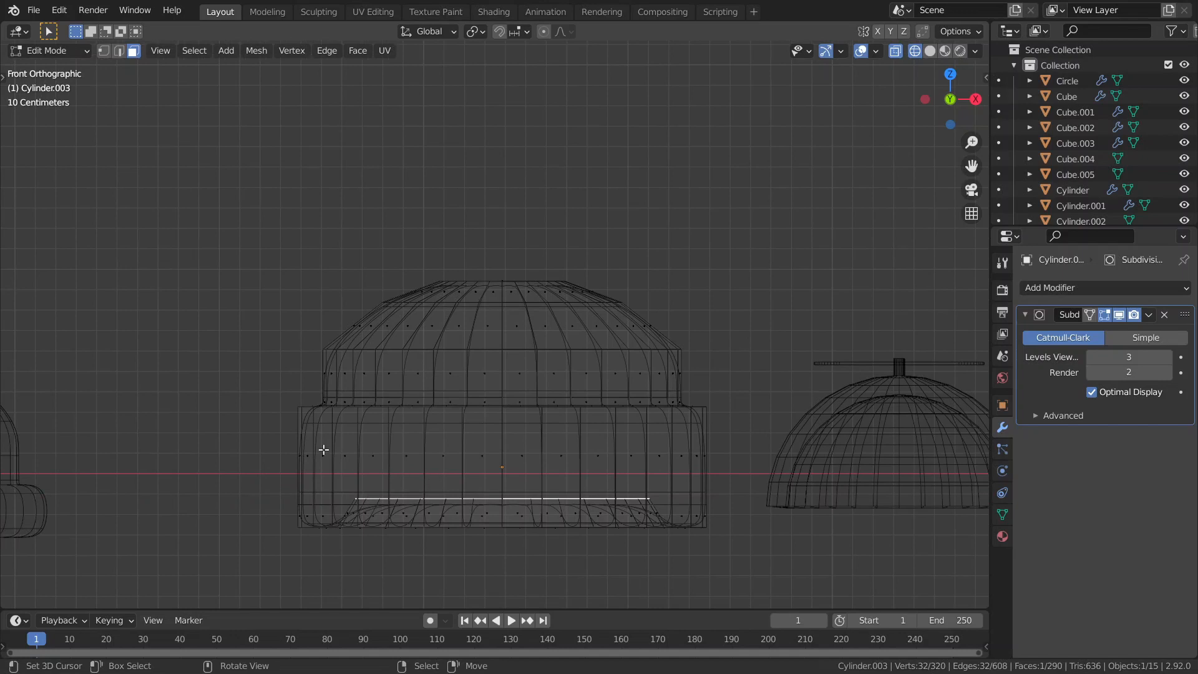
pyautogui.rightClick(197, 414)
pyautogui.press('b')
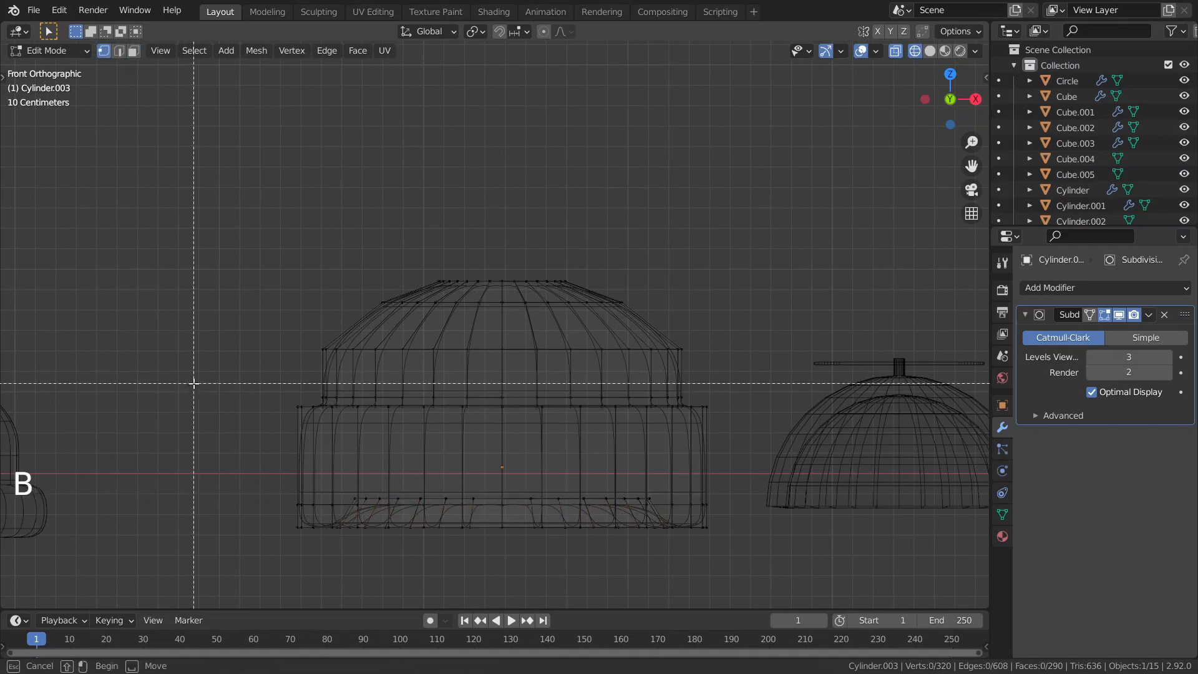
pyautogui.moveTo(201, 388); pyautogui.dragTo(723, 463)
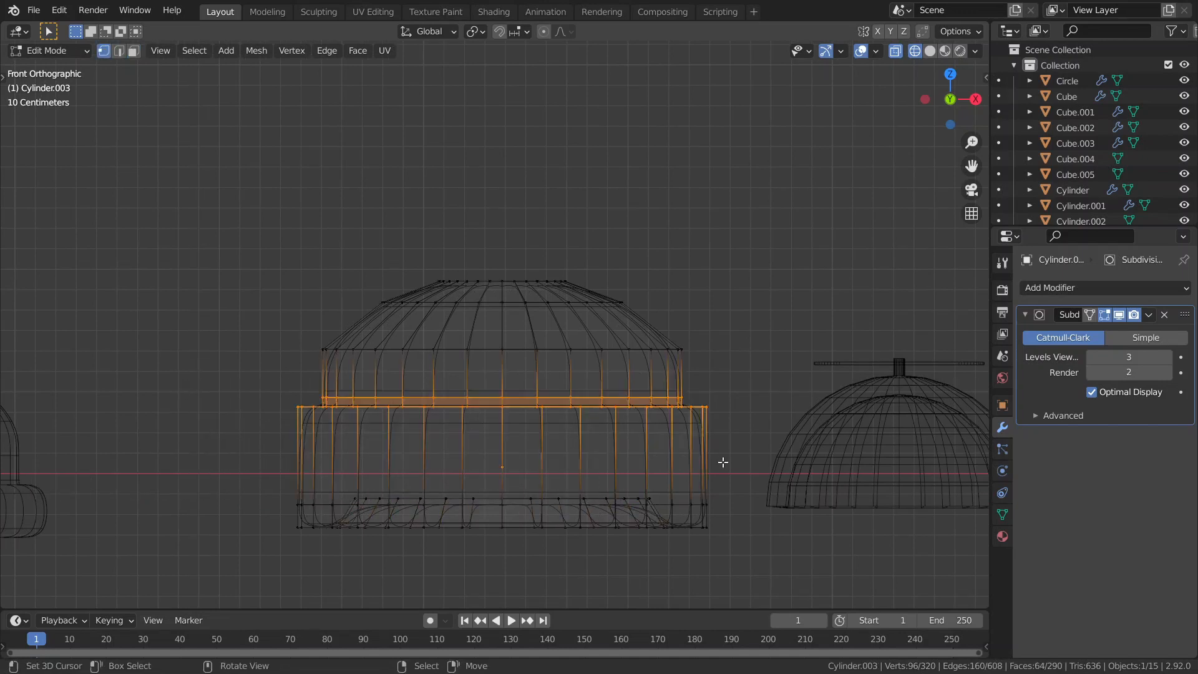
pyautogui.press('g')
pyautogui.press('z')
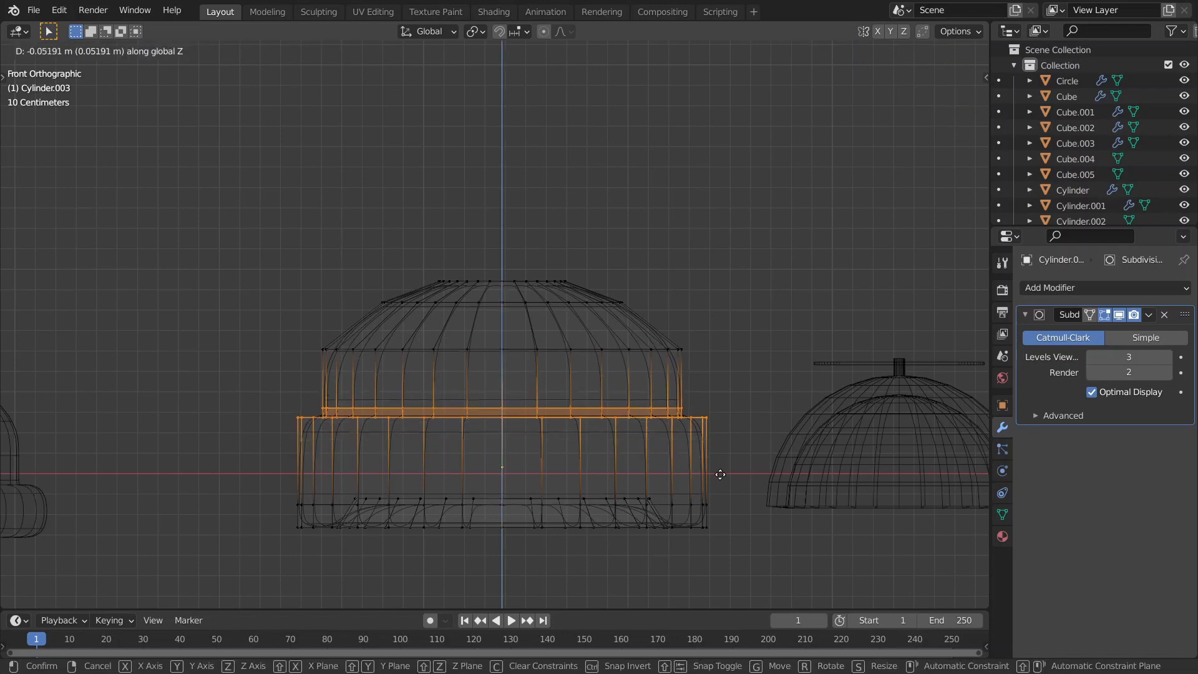
pyautogui.click(718, 477)
pyautogui.press('z')
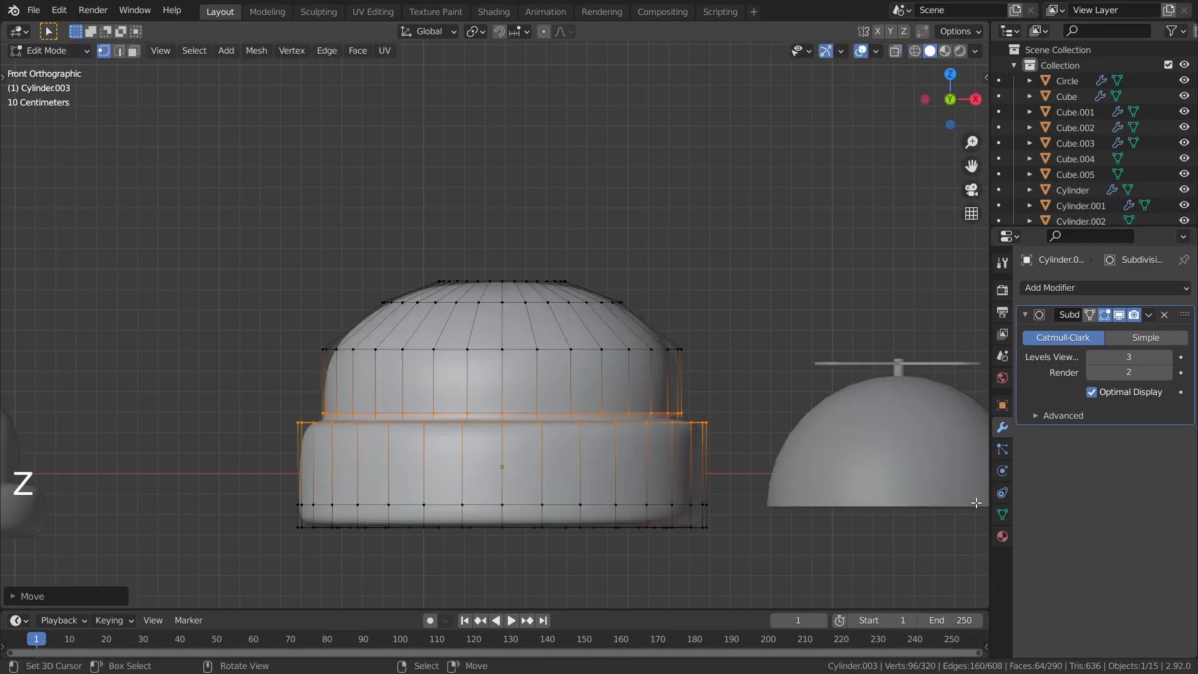
pyautogui.press('Tab')
# Select the crown's top face and scale it down slightly, then check the hat's shape in Object Mode
pyautogui.scroll(-1, 705, 375)
pyautogui.moveTo(705, 371)
pyautogui.mouseDown(button='middle')
pyautogui.moveTo(681, 394)
pyautogui.moveTo(542, 361)
pyautogui.moveTo(657, 365)
pyautogui.moveTo(600, 361)
pyautogui.moveTo(614, 355)
pyautogui.moveTo(537, 262)
pyautogui.mouseUp(button='middle')
pyautogui.press('Tab')
pyautogui.scroll(1, 614, 355)
pyautogui.press('3')
pyautogui.rightClick(521, 251)
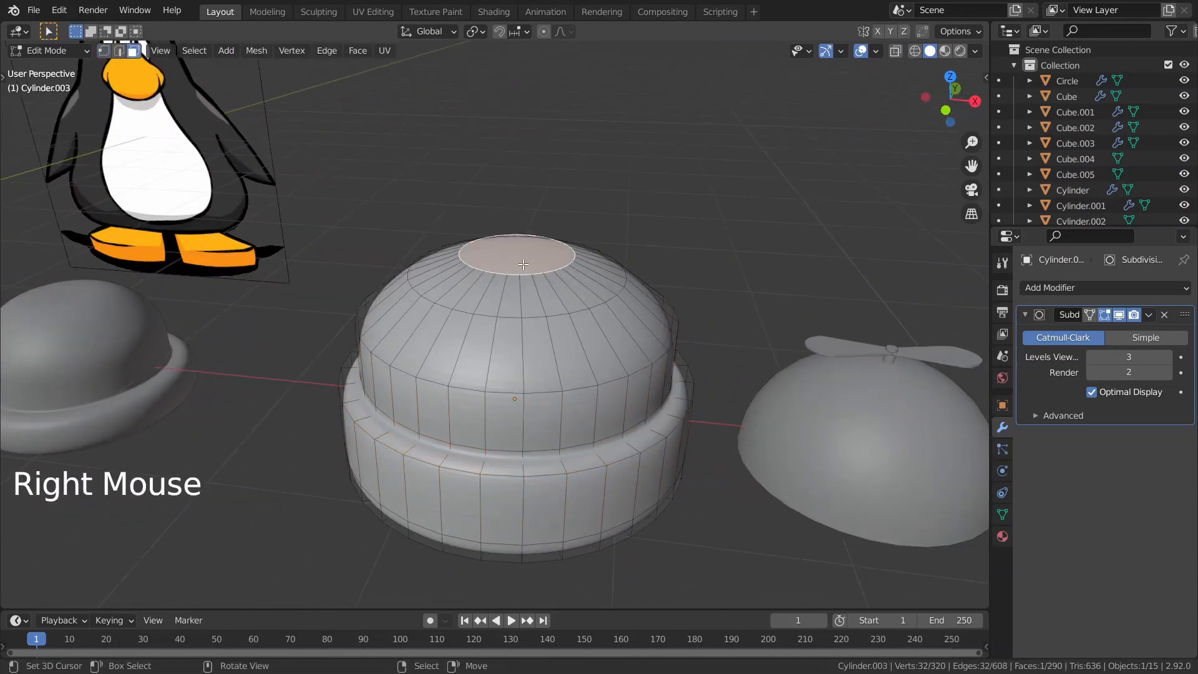
pyautogui.scroll(-2, 251, 323)
pyautogui.scroll(4, 495, 389)
pyautogui.press('s')
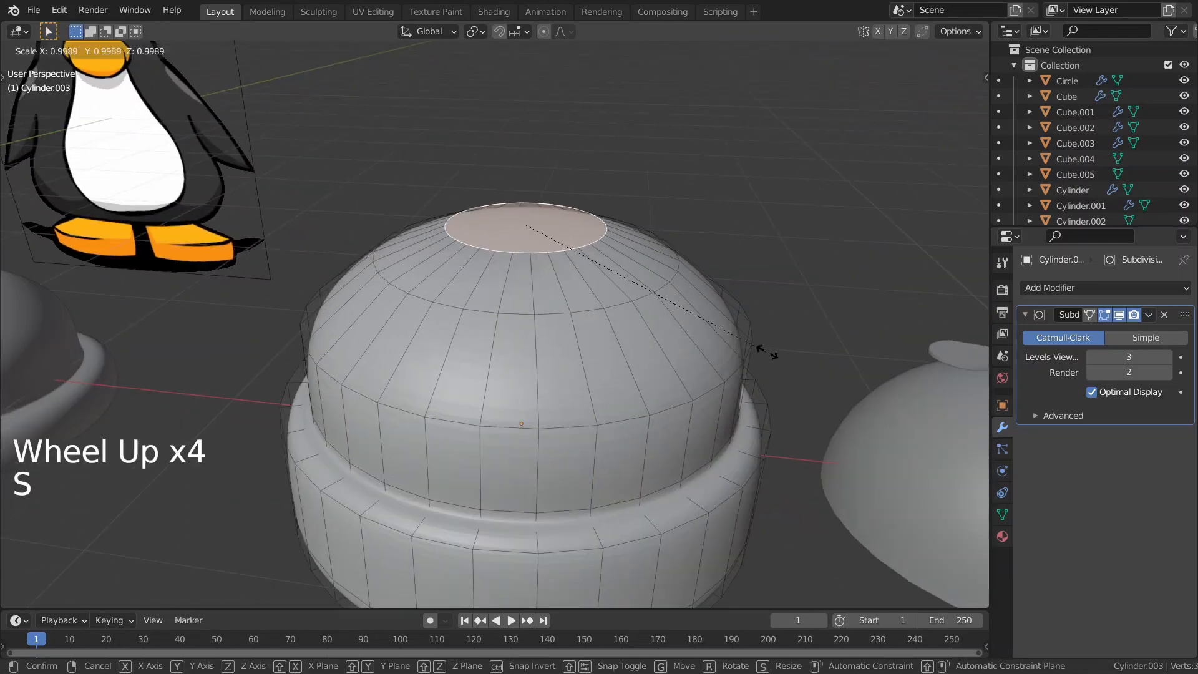
pyautogui.click(708, 329)
pyautogui.scroll(-2, 708, 328)
pyautogui.moveTo(708, 329); pyautogui.dragTo(612, 339, button='middle')
pyautogui.press('Tab')
pyautogui.scroll(-4, 641, 309)
# Select the edge loop around the middle of the crown and scale it inward to taper the hat
pyautogui.press('Tab')
pyautogui.scroll(4, 608, 352)
pyautogui.press('2')
pyautogui.keyDown('alt'); pyautogui.rightClick(614, 366); pyautogui.keyUp('alt')
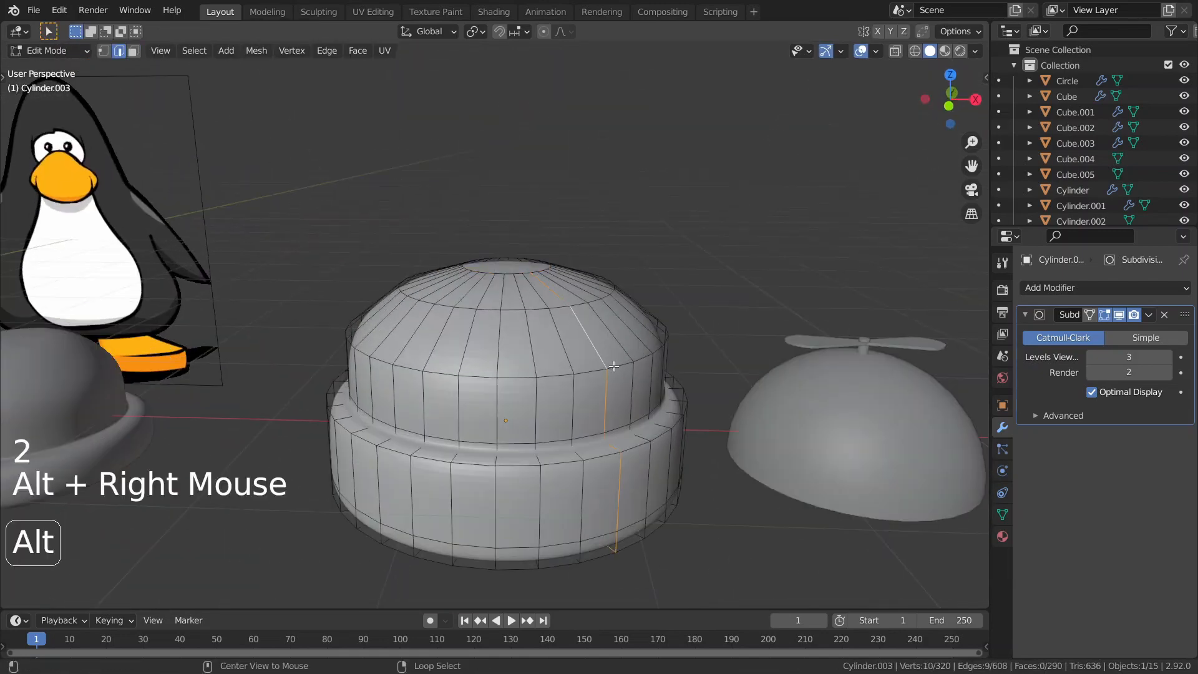
pyautogui.press('s')
pyautogui.click(754, 347)
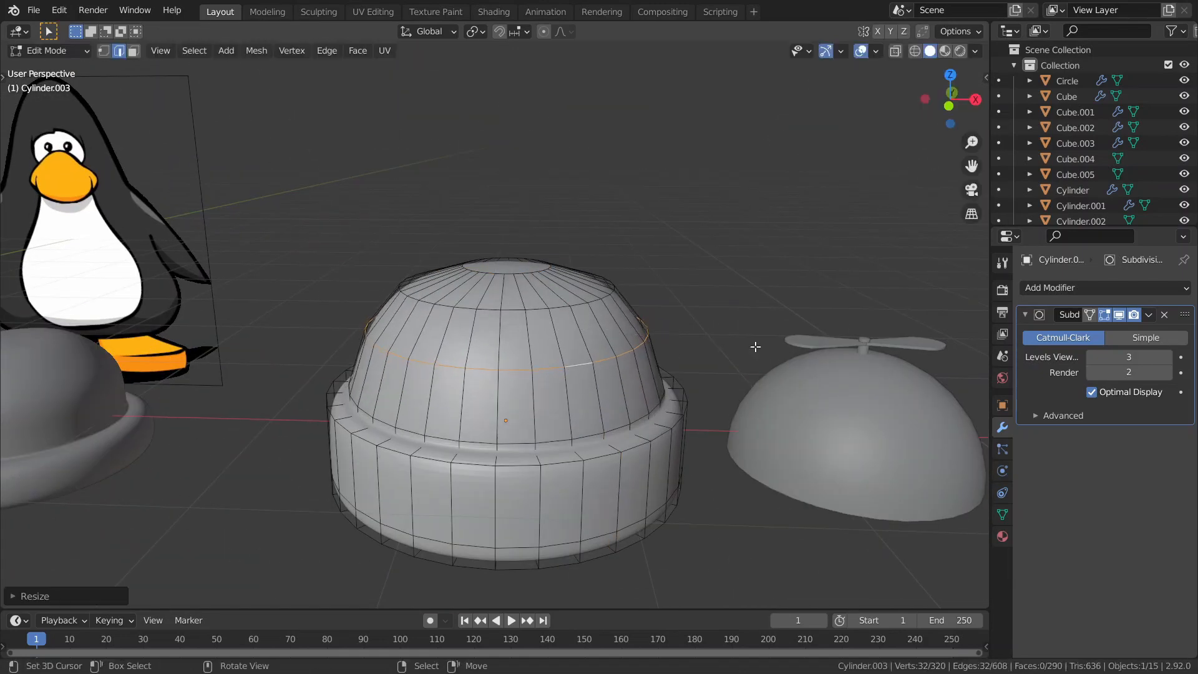
pyautogui.press('Tab')
pyautogui.scroll(-4, 684, 347)
# In front wireframe view, box-select the upper crown's vertices and lower them along Z, then return to solid Object Mode
pyautogui.press('`')
pyautogui.scroll(4, 577, 259)
pyautogui.press('z')
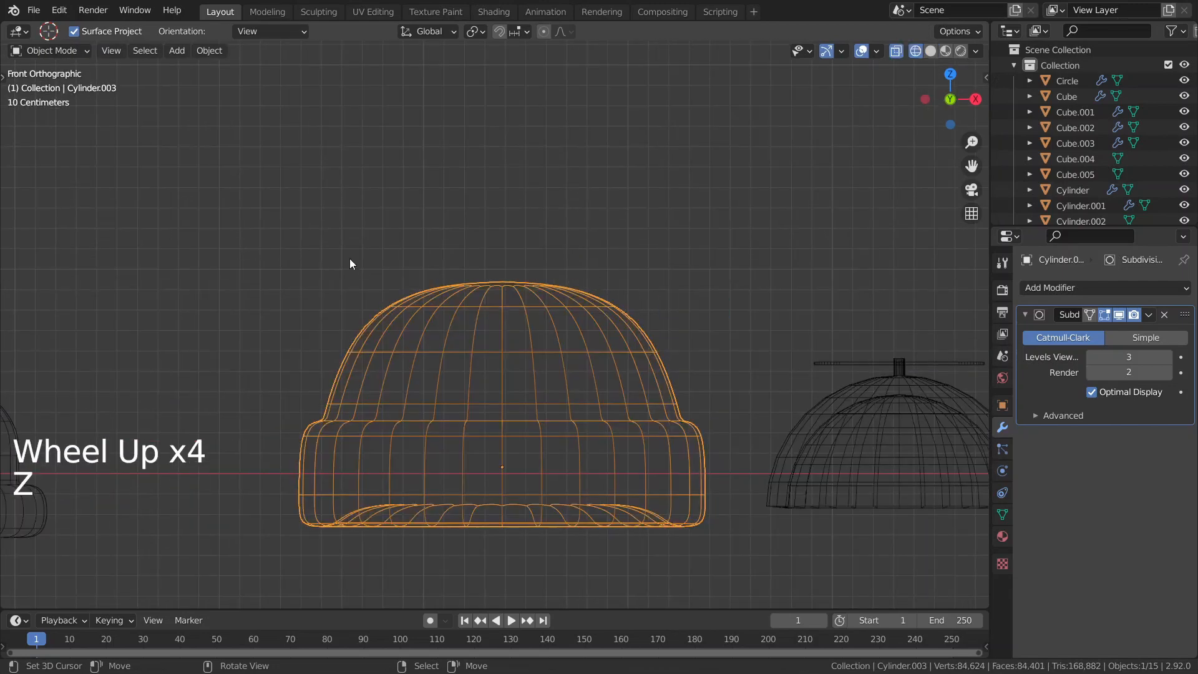
pyautogui.press('Tab')
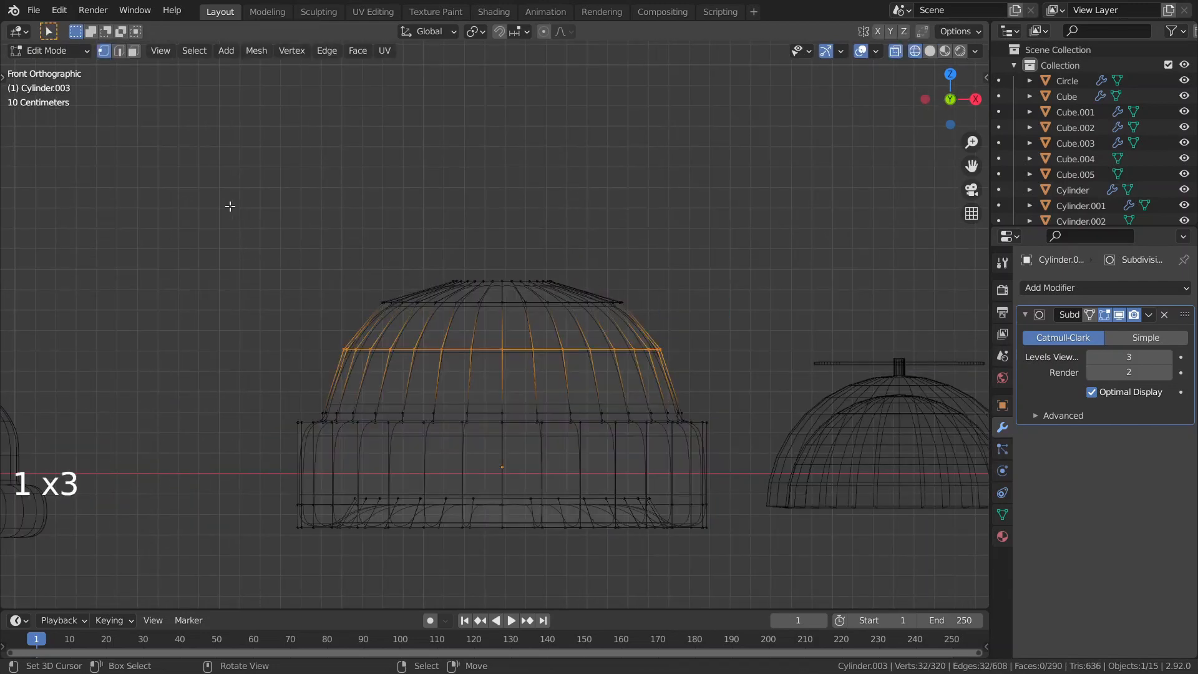
pyautogui.rightClick(230, 206)
pyautogui.press('b')
pyautogui.moveTo(187, 158); pyautogui.dragTo(718, 368)
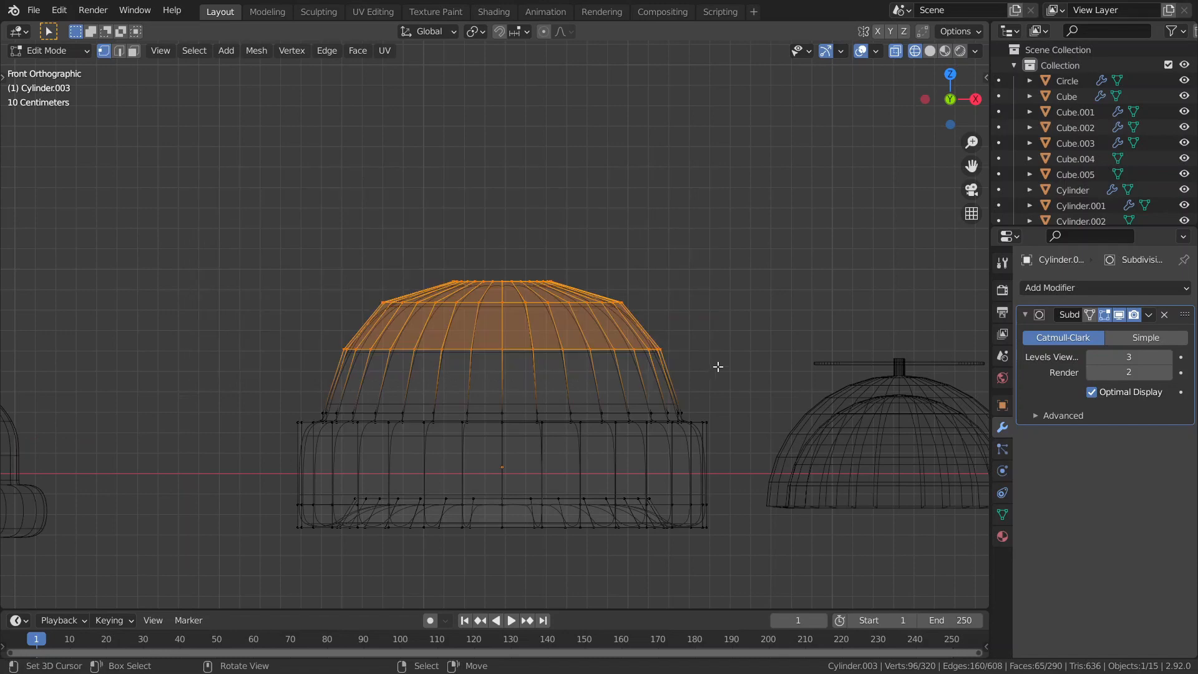
pyautogui.press('g')
pyautogui.press('z')
pyautogui.click(716, 377)
pyautogui.press('z')
pyautogui.press('Tab')
# Examine the smoothed crown from several angles, especially the shading around its top
pyautogui.scroll(-4, 568, 338)
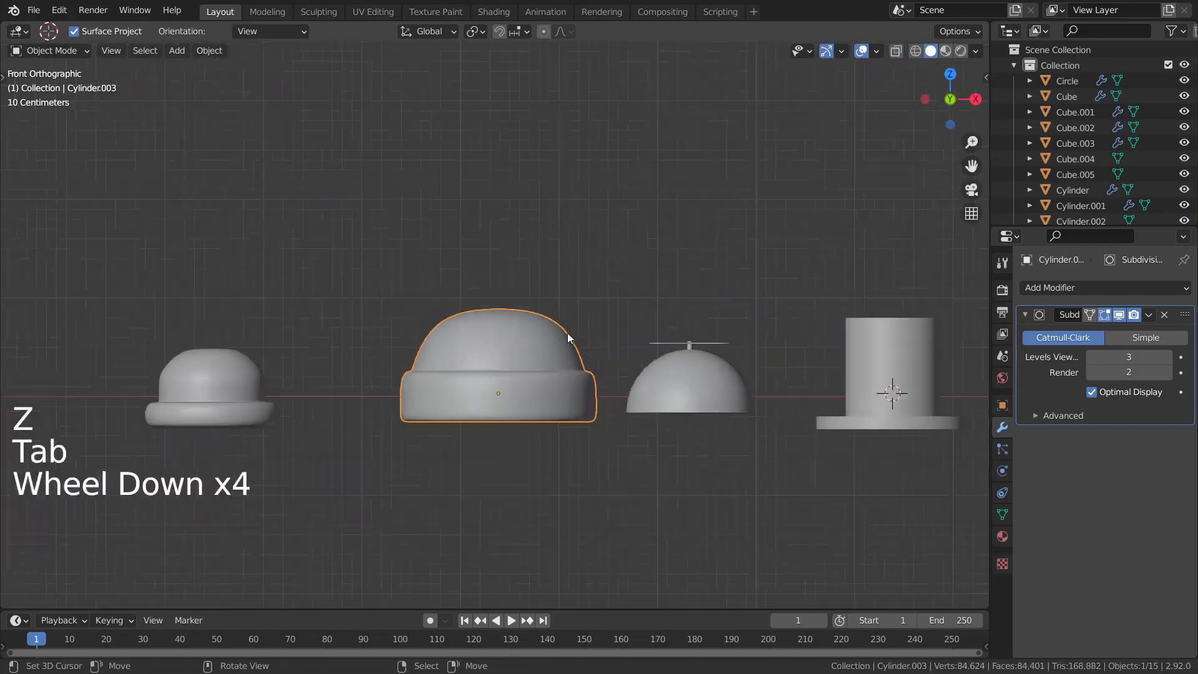
pyautogui.scroll(-2, 568, 337)
pyautogui.scroll(1, 568, 337)
pyautogui.moveTo(567, 337); pyautogui.dragTo(484, 406, button='middle')
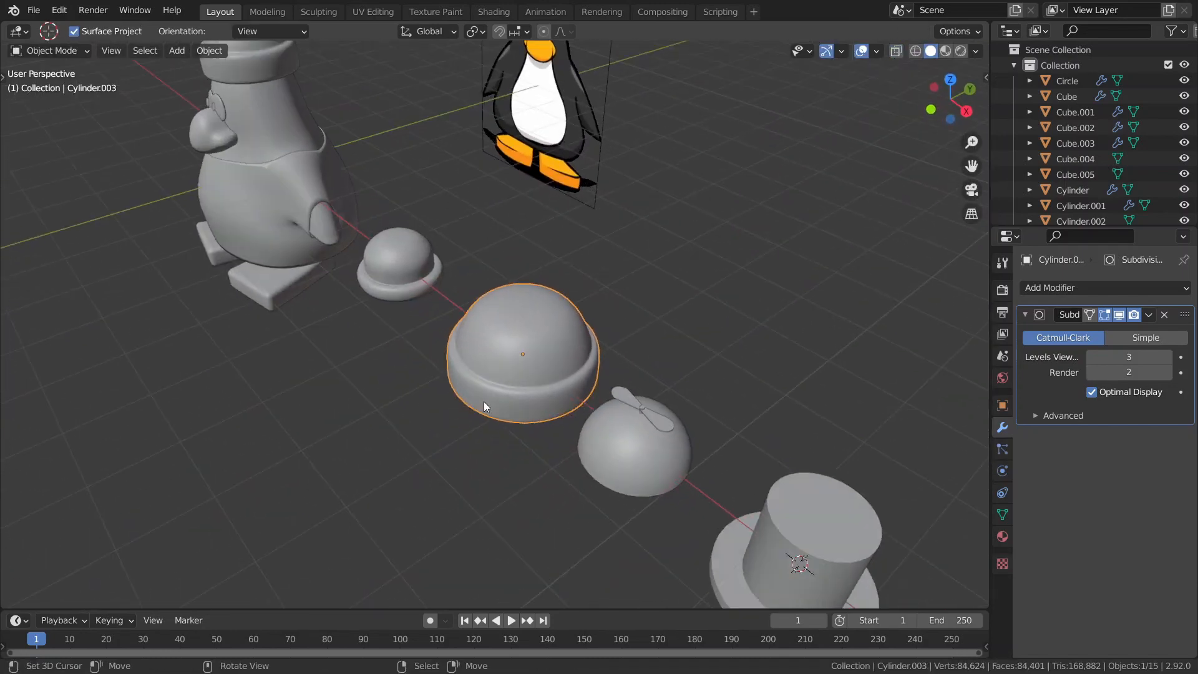
pyautogui.press('Tab')
pyautogui.scroll(5, 485, 406)
pyautogui.press('Tab')
pyautogui.moveTo(594, 287); pyautogui.dragTo(537, 302, button='middle')
pyautogui.keyDown('shift'); pyautogui.moveTo(536, 302); pyautogui.dragTo(361, 335, button='middle'); pyautogui.keyUp('shift')
pyautogui.scroll(3, 361, 335)
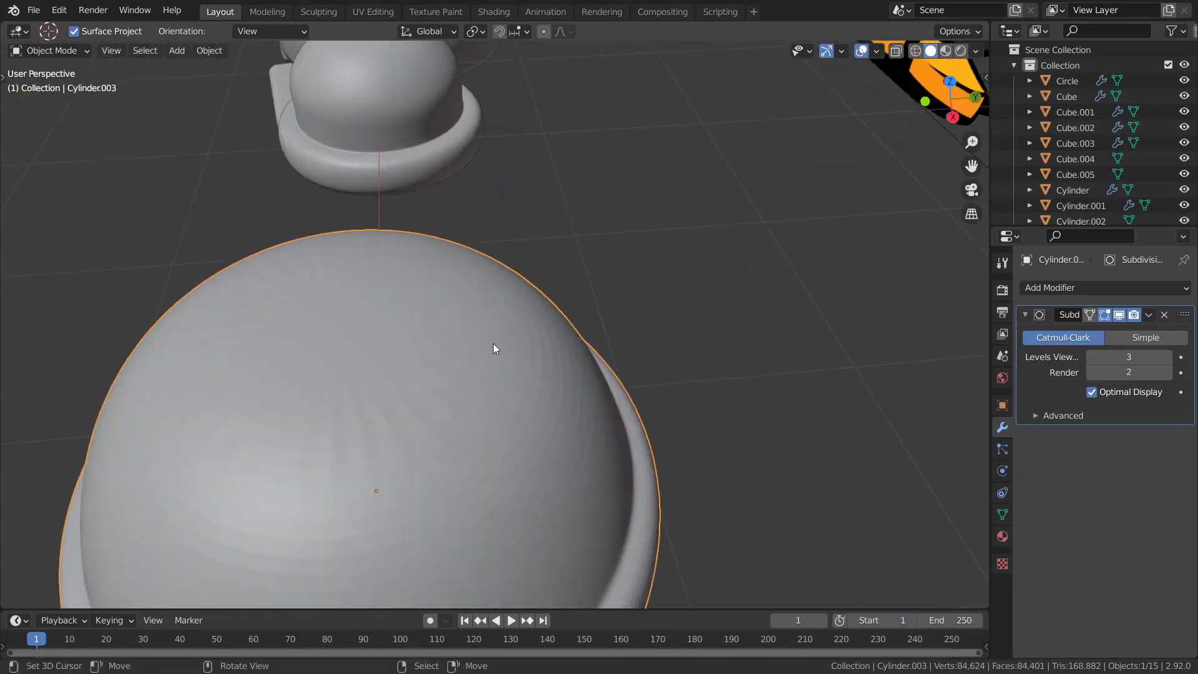
pyautogui.scroll(-2, 298, 282)
pyautogui.moveTo(312, 329); pyautogui.dragTo(557, 379, button='middle')
pyautogui.scroll(2, 760, 437)
# Inset the crown's top face by about 0.19 m and return to Object Mode
pyautogui.press('Tab')
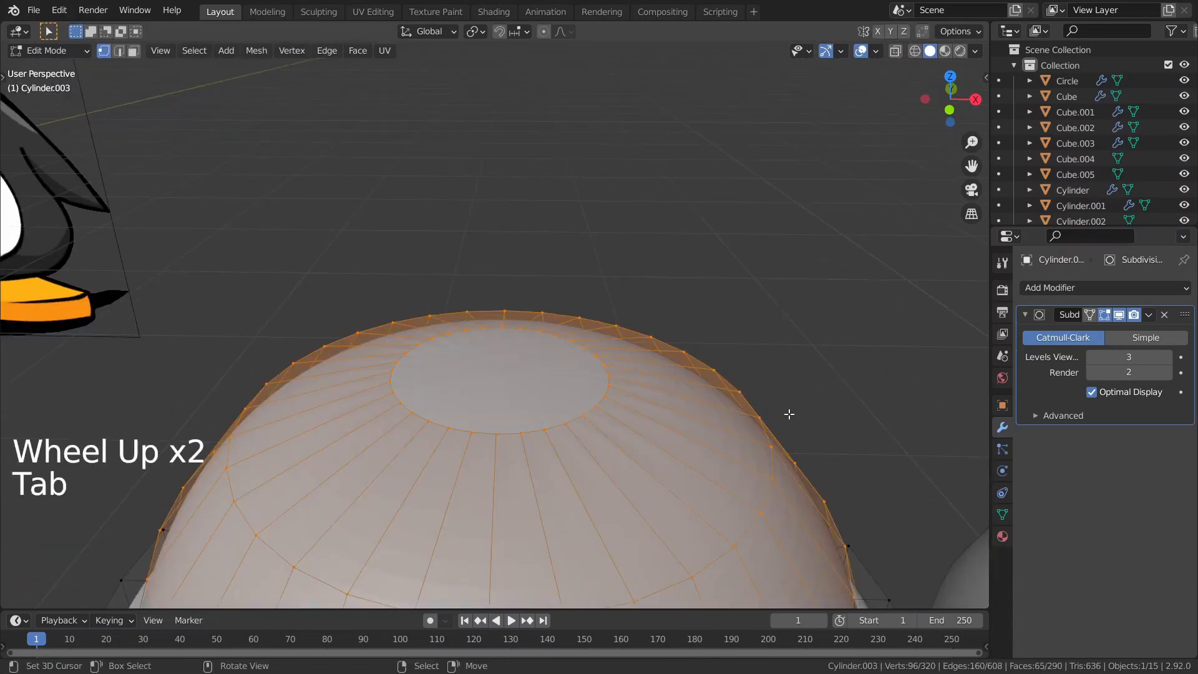
pyautogui.press('3')
pyautogui.rightClick(516, 362)
pyautogui.press('i')
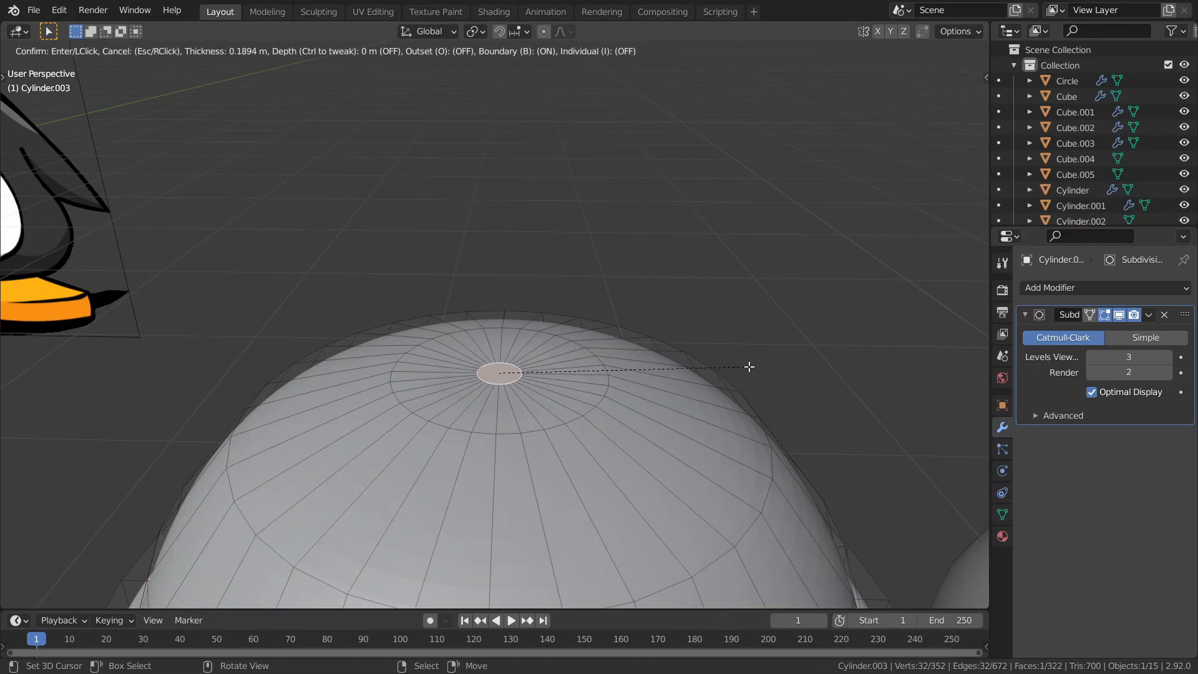
pyautogui.click(722, 366)
pyautogui.press('Tab')
pyautogui.moveTo(714, 383); pyautogui.dragTo(683, 371, button='middle')
# In front view, raise the small inset top face about 0.027 m along Z and check the outline in Object Mode
pyautogui.press('KP_1')
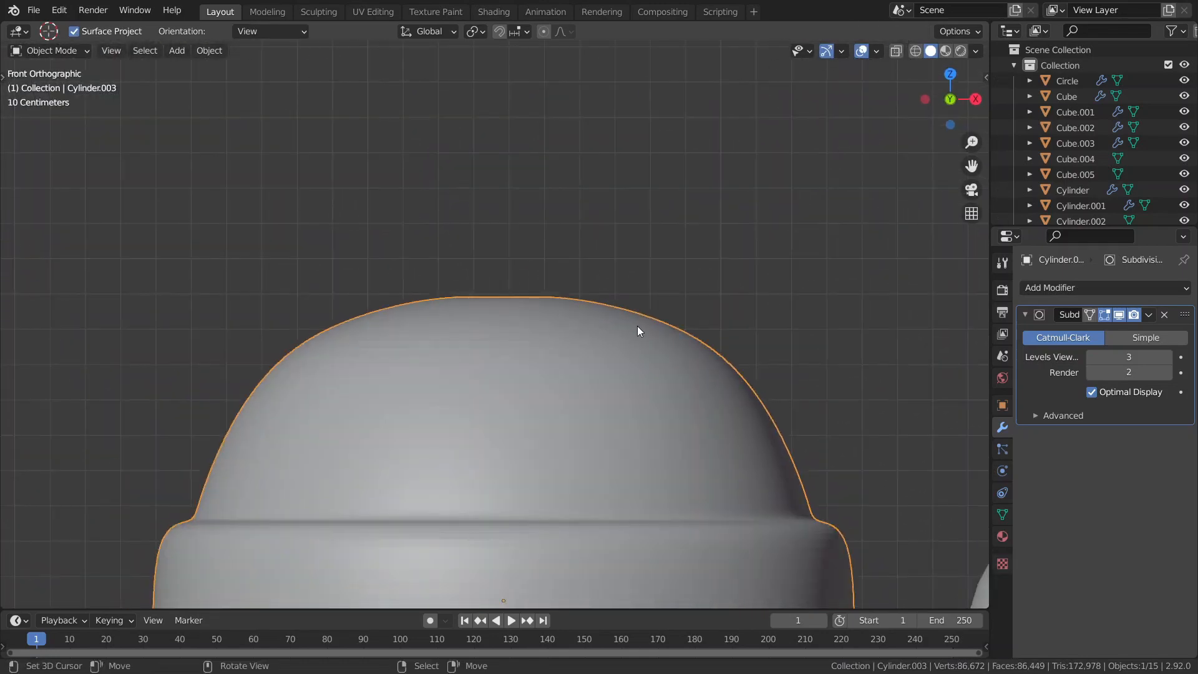
pyautogui.press('Tab')
pyautogui.press('g')
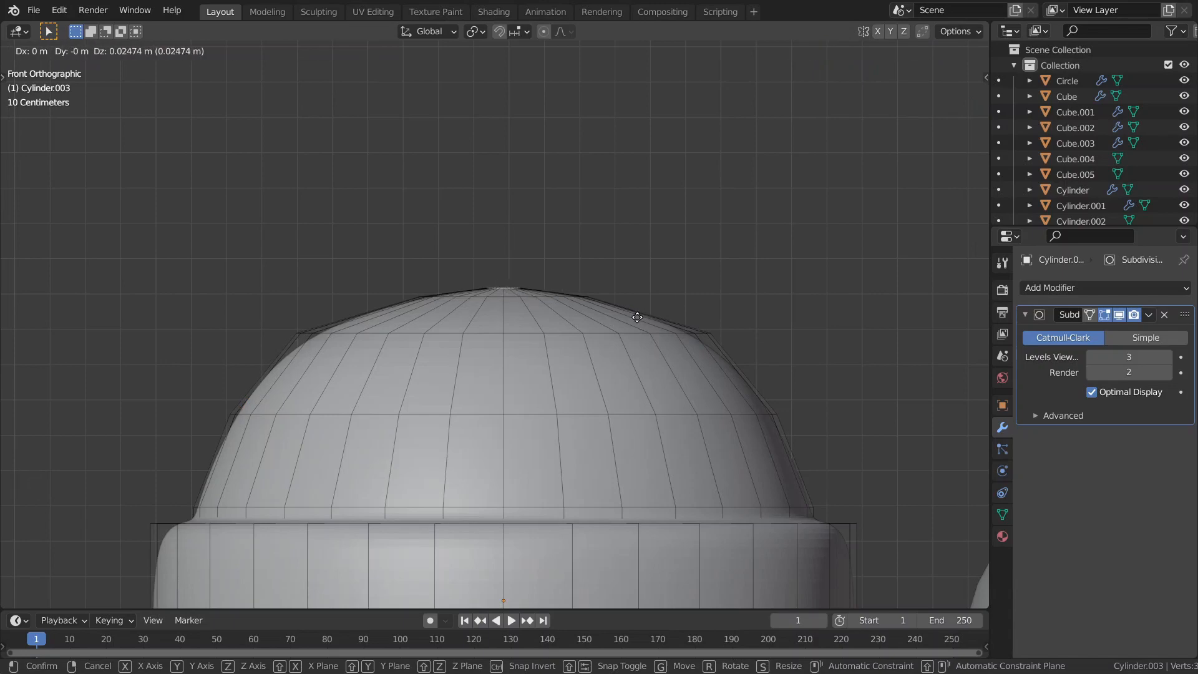
pyautogui.press('z')
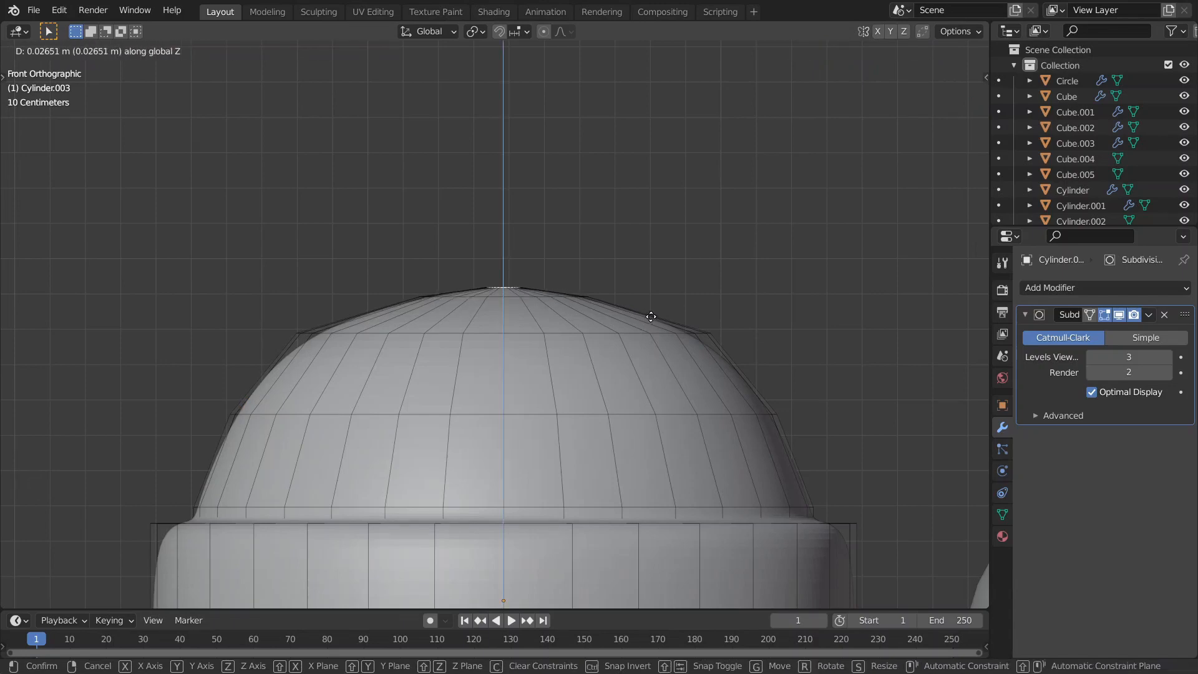
pyautogui.click(650, 317)
pyautogui.press('Tab')
pyautogui.scroll(-6, 665, 324)
pyautogui.rightClick(661, 323)
pyautogui.scroll(-2, 660, 323)
pyautogui.scroll(5, 658, 324)
# Nudge the crown's small top face vertically to refine the dome's peak, then view the hat beside the others in Object Mode
pyautogui.press('Tab')
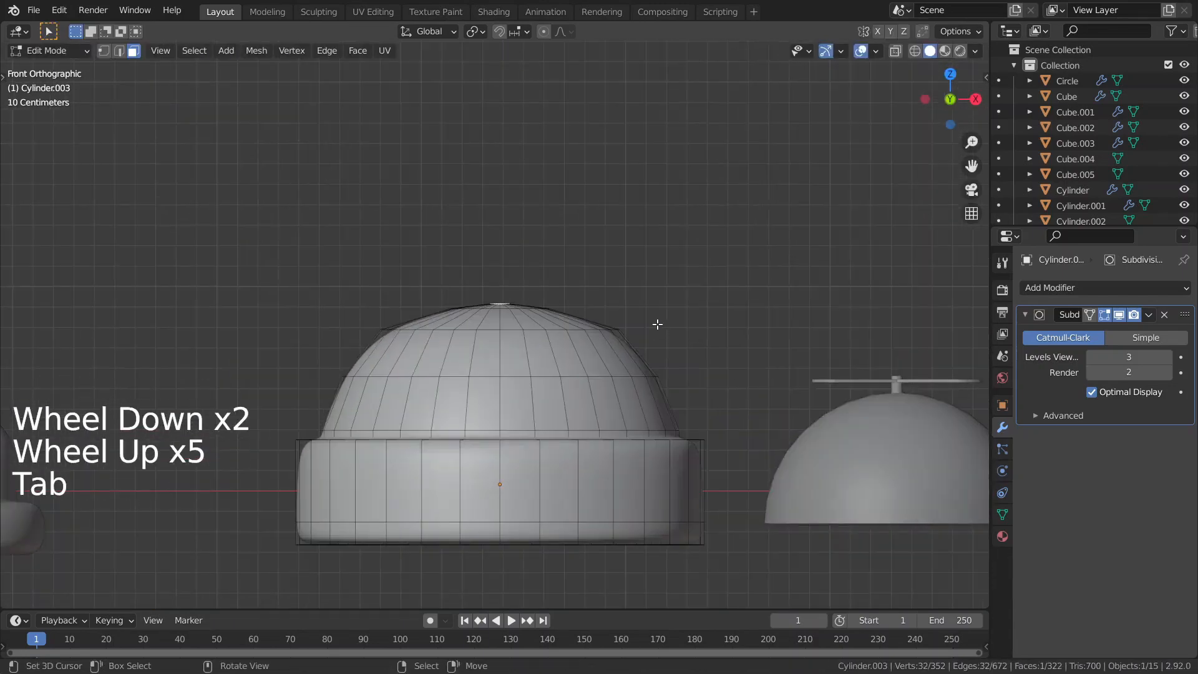
pyautogui.scroll(4, 657, 324)
pyautogui.press('g')
pyautogui.click(658, 341)
pyautogui.press('Tab')
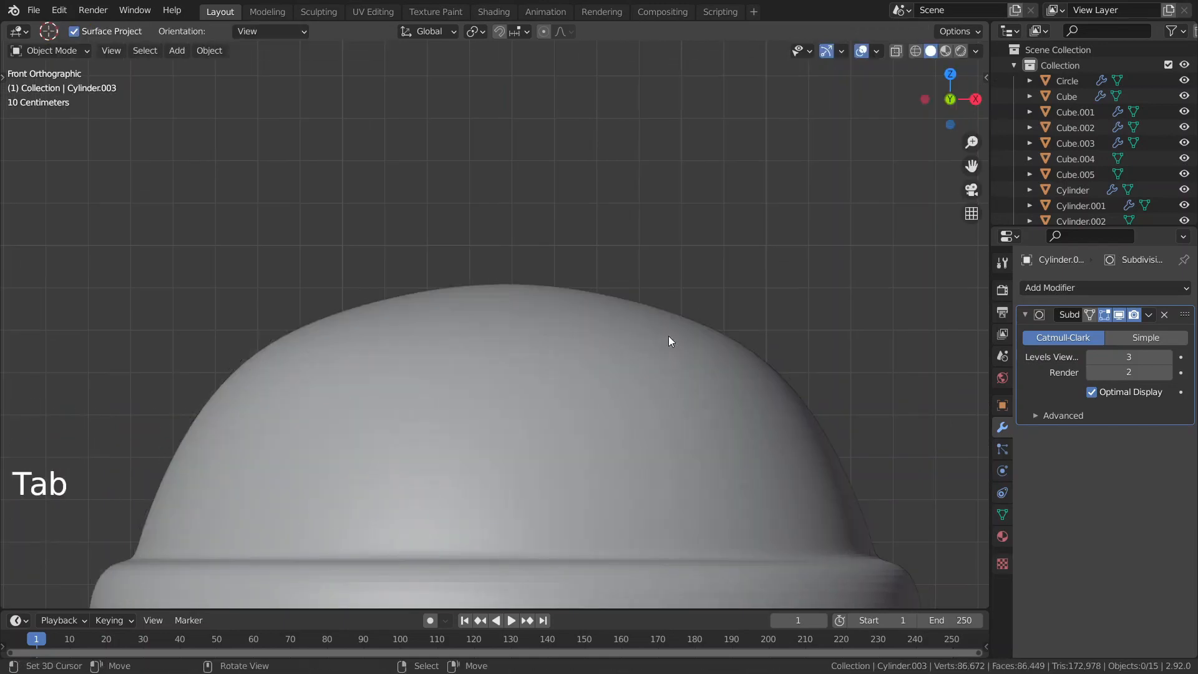
pyautogui.scroll(-4, 669, 337)
pyautogui.rightClick(679, 339)
pyautogui.scroll(-1, 684, 340)
pyautogui.moveTo(685, 340); pyautogui.dragTo(713, 359, button='middle')
pyautogui.scroll(-6, 714, 363)
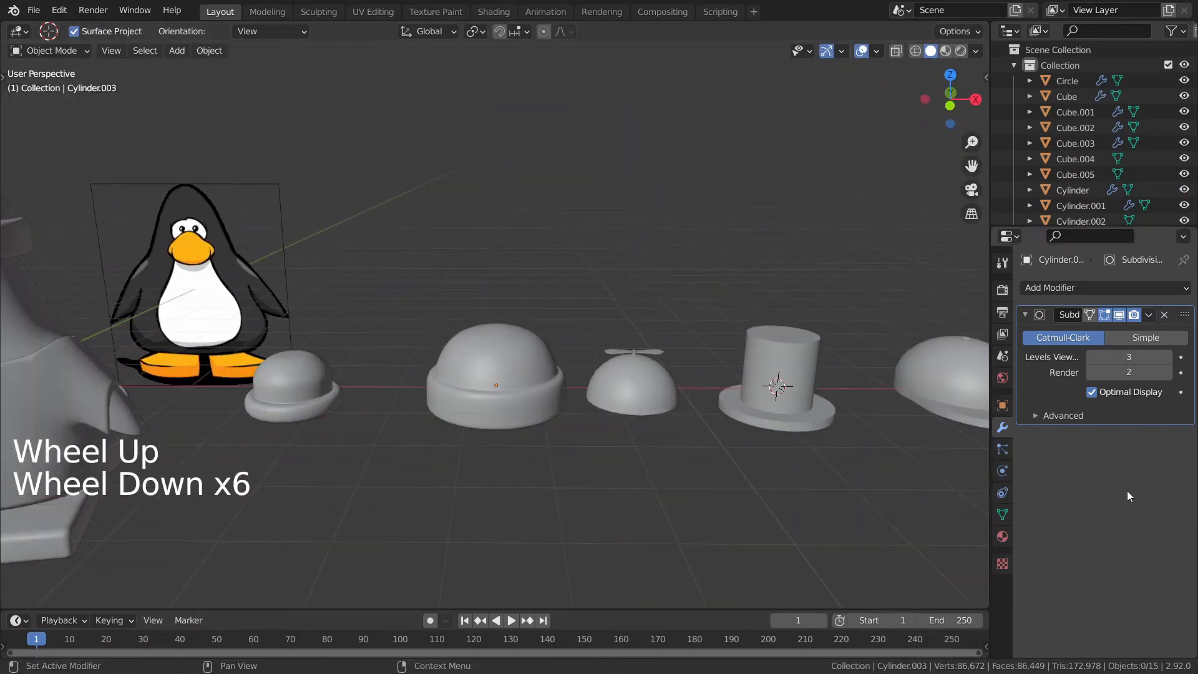
# Add a new material to the hat and display the scene in Material Preview shading
pyautogui.click(1001, 536)
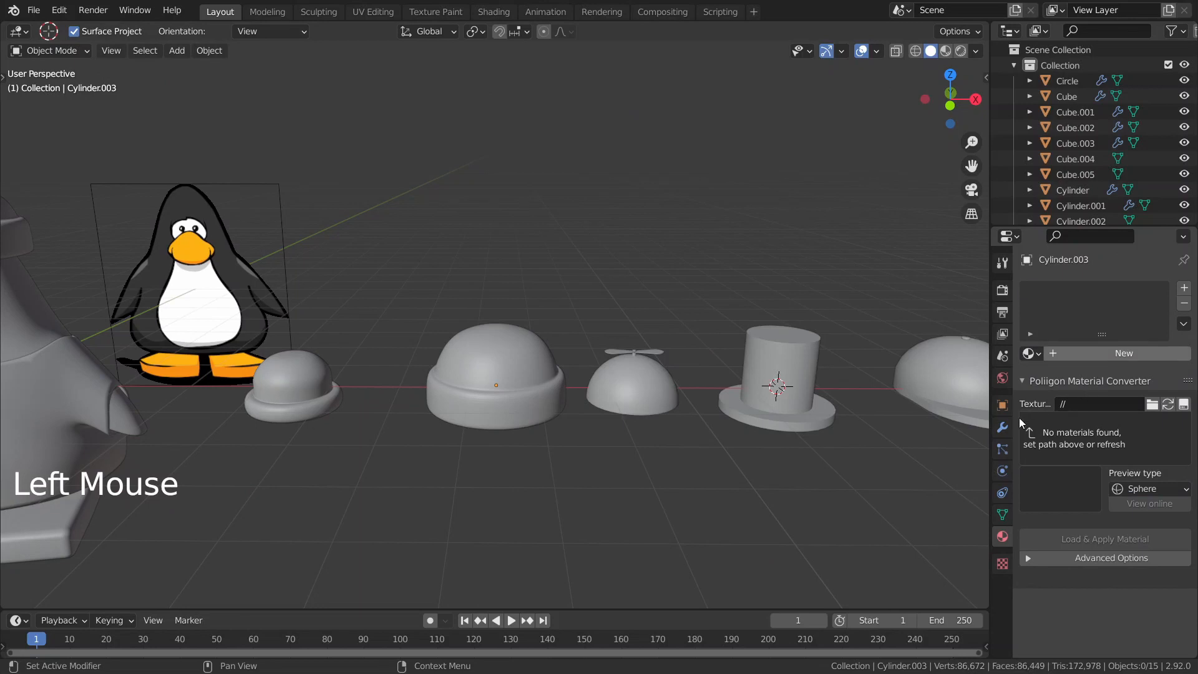
pyautogui.click(1123, 354)
pyautogui.scroll(-4, 231, 286)
pyautogui.press('z')
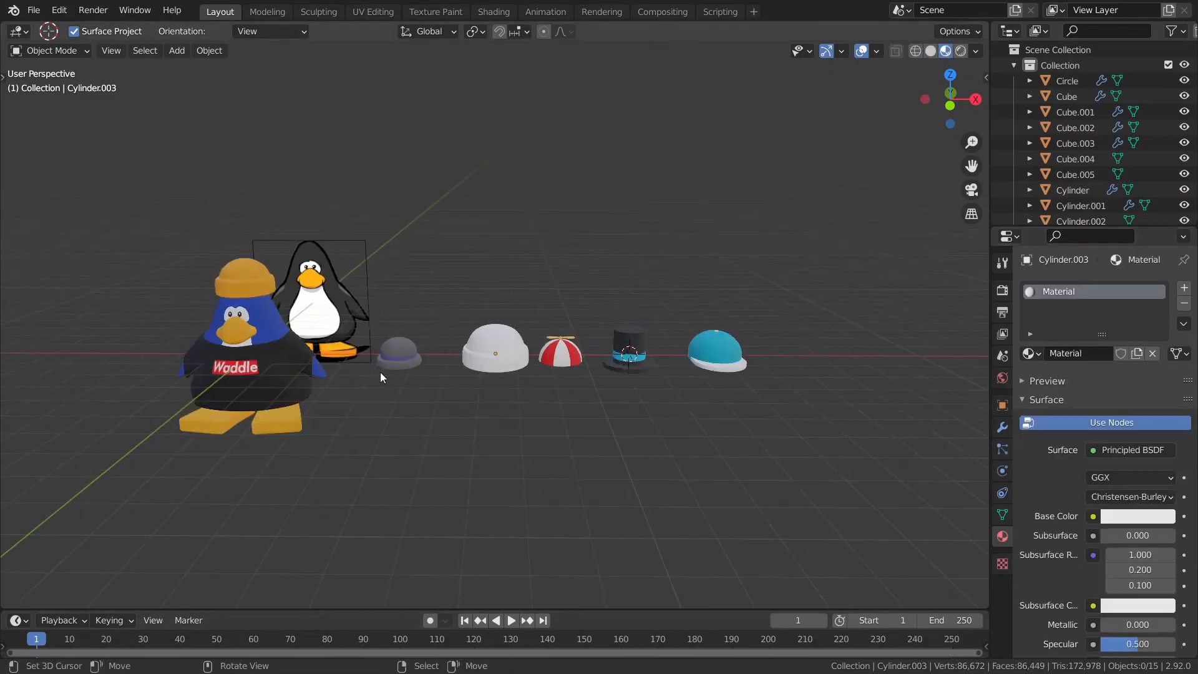
# Set the hat material's base color to blue (H 0.650, S 0.987, V 0.800) and its roughness to 1.000
pyautogui.click(1135, 517)
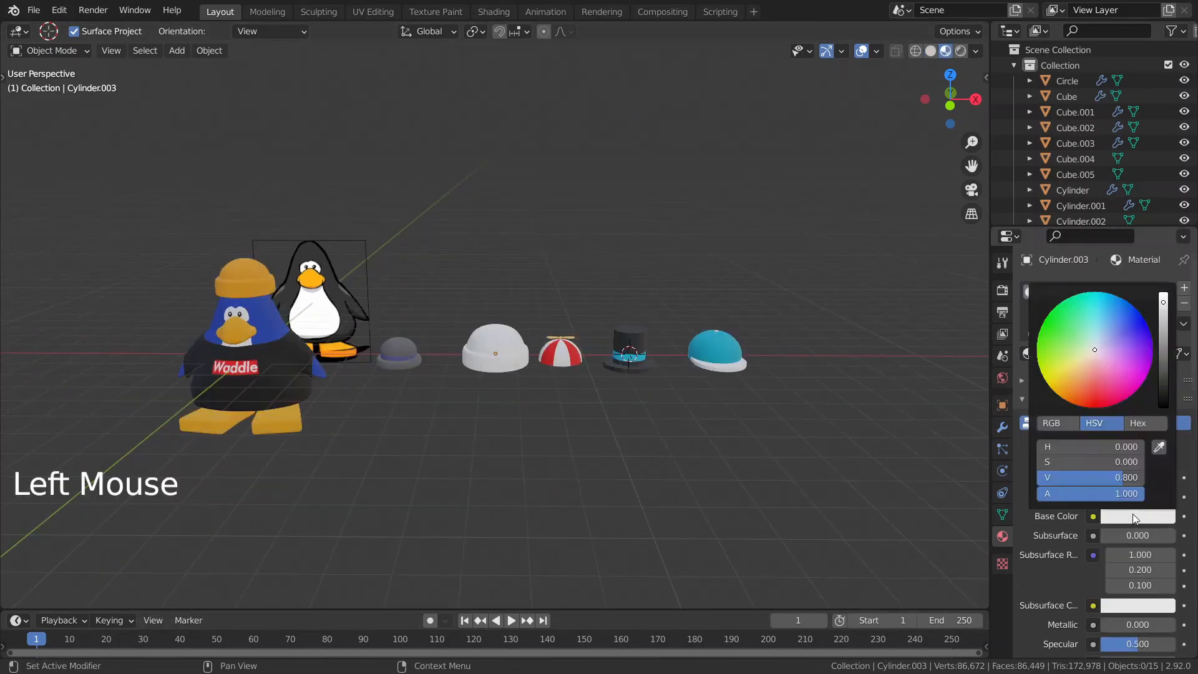
pyautogui.moveTo(1120, 359); pyautogui.dragTo(1139, 312)
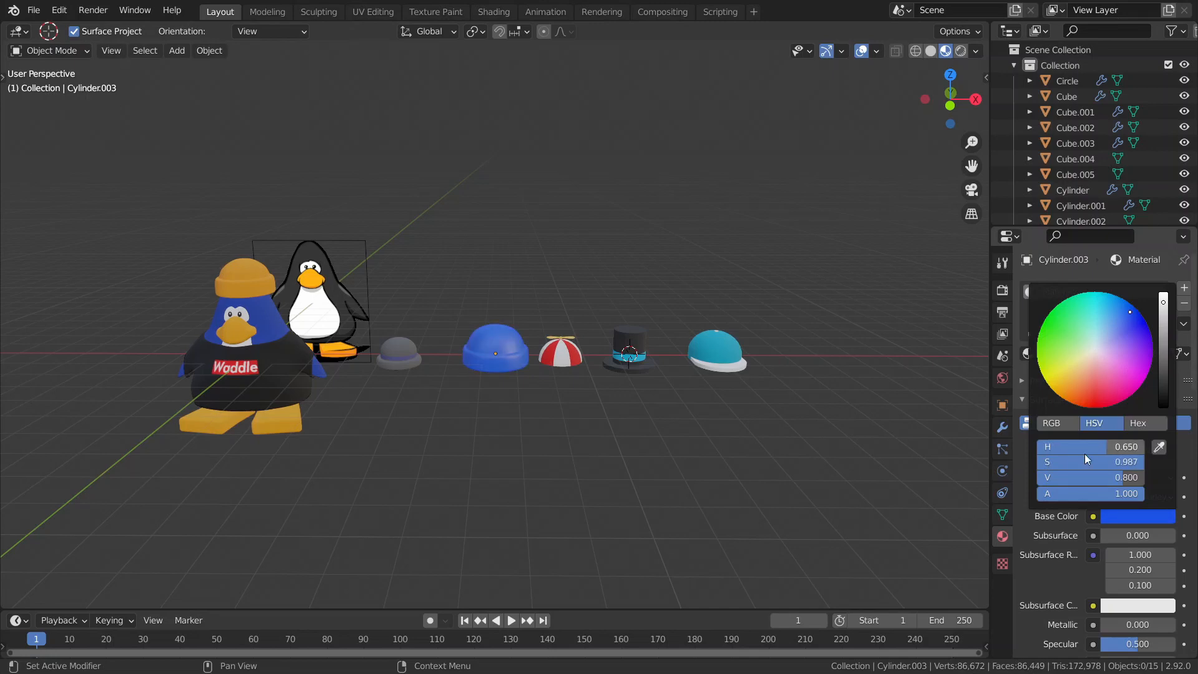
pyautogui.scroll(-4, 1123, 580)
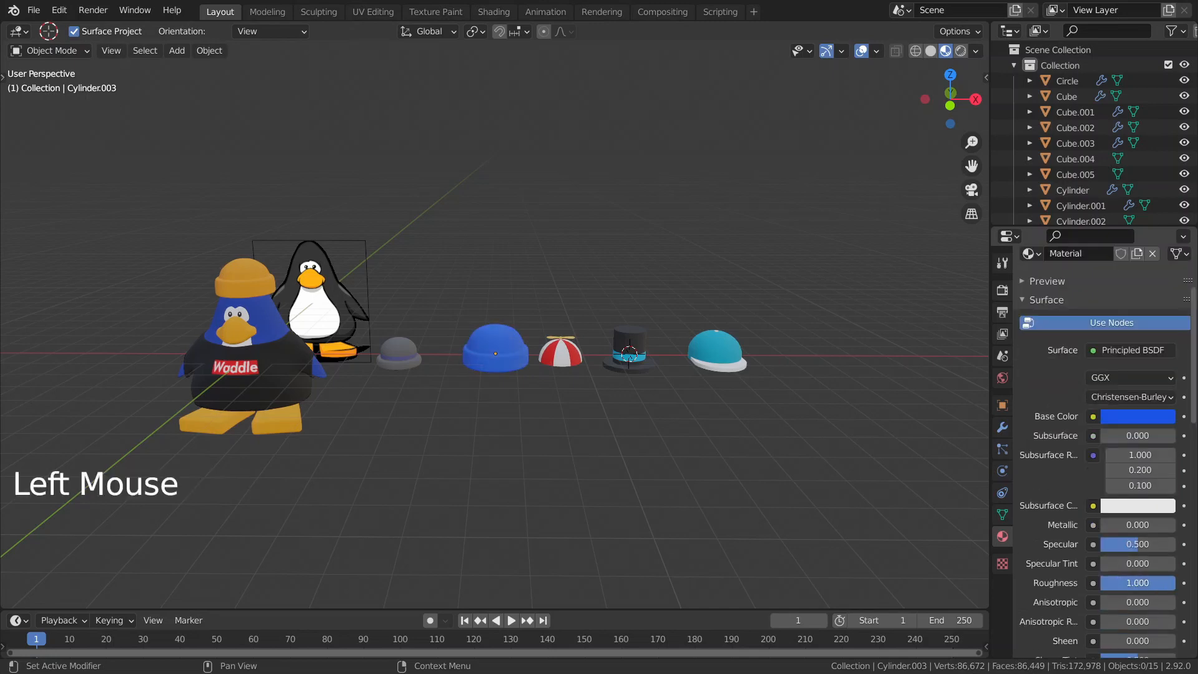
# Examine the blue hat's brim by selecting its face loops in Edit Mode, and return to Object Mode
pyautogui.scroll(4, 654, 470)
pyautogui.moveTo(653, 471); pyautogui.dragTo(591, 481, button='middle')
pyautogui.scroll(2, 640, 506)
pyautogui.press('Tab')
pyautogui.scroll(3, 636, 495)
pyautogui.keyDown('alt'); pyautogui.rightClick(599, 492); pyautogui.keyUp('alt')
pyautogui.keyDown('alt'); pyautogui.keyDown('shift'); pyautogui.rightClick(590, 481); pyautogui.keyUp('shift'); pyautogui.keyUp('alt')
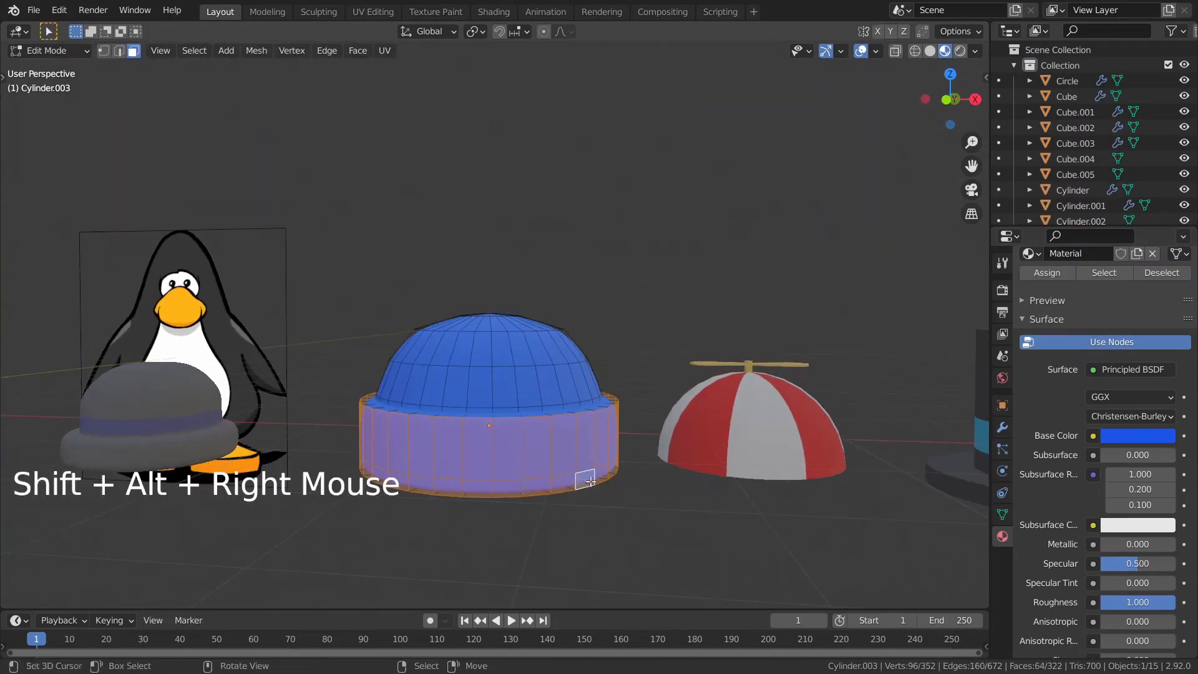
pyautogui.scroll(4, 591, 481)
pyautogui.press('Tab')
pyautogui.scroll(-4, 695, 476)
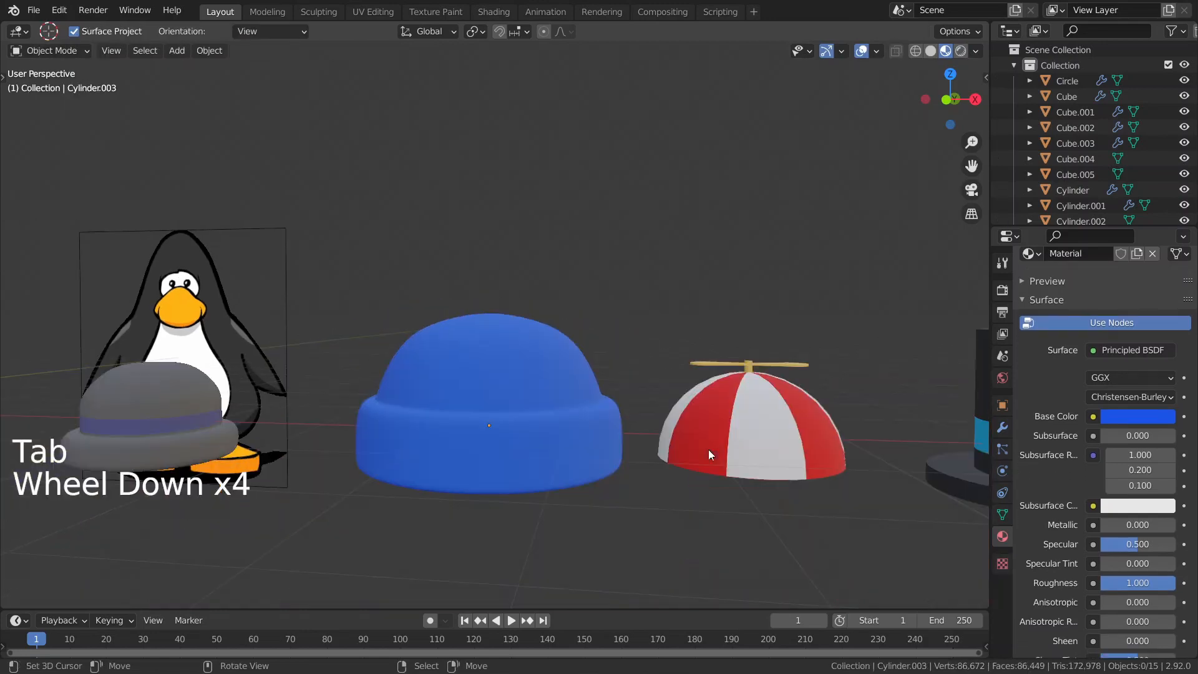
# Select the grey bowler hat and examine its shape and band beside the blue hat
pyautogui.scroll(-2, 709, 449)
pyautogui.moveTo(709, 449); pyautogui.dragTo(410, 432, button='middle')
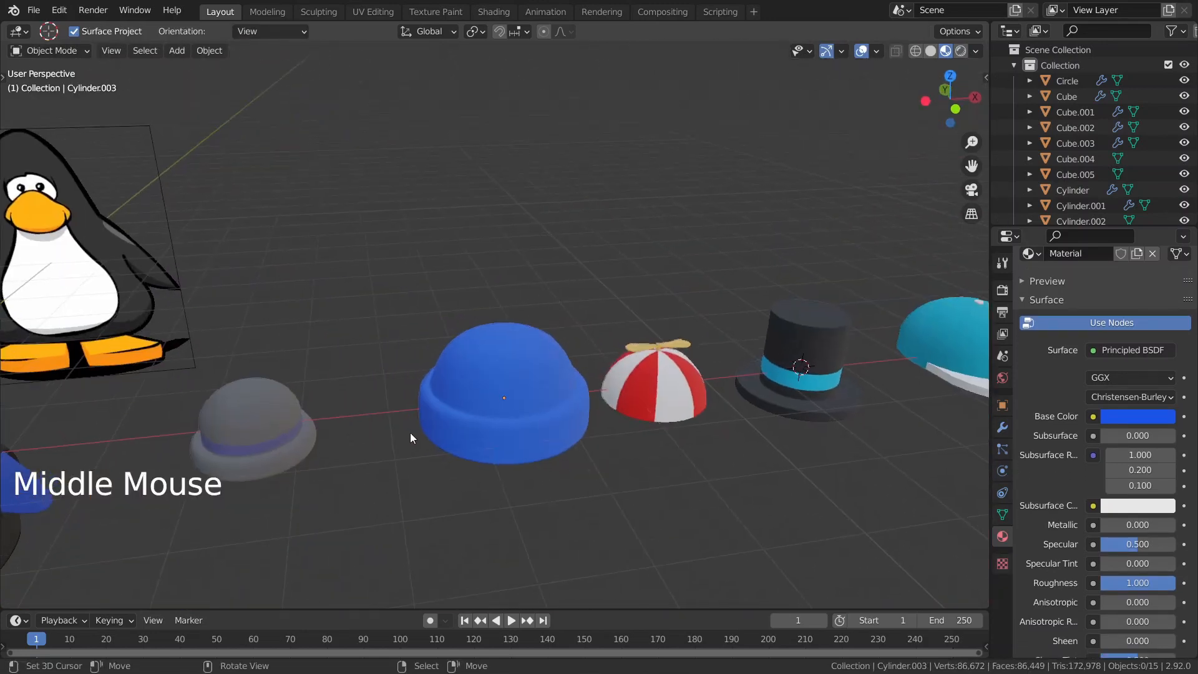
pyautogui.rightClick(286, 445)
pyautogui.scroll(-2, 286, 446)
pyautogui.moveTo(286, 445); pyautogui.dragTo(349, 392, button='middle')
pyautogui.scroll(2, 274, 343)
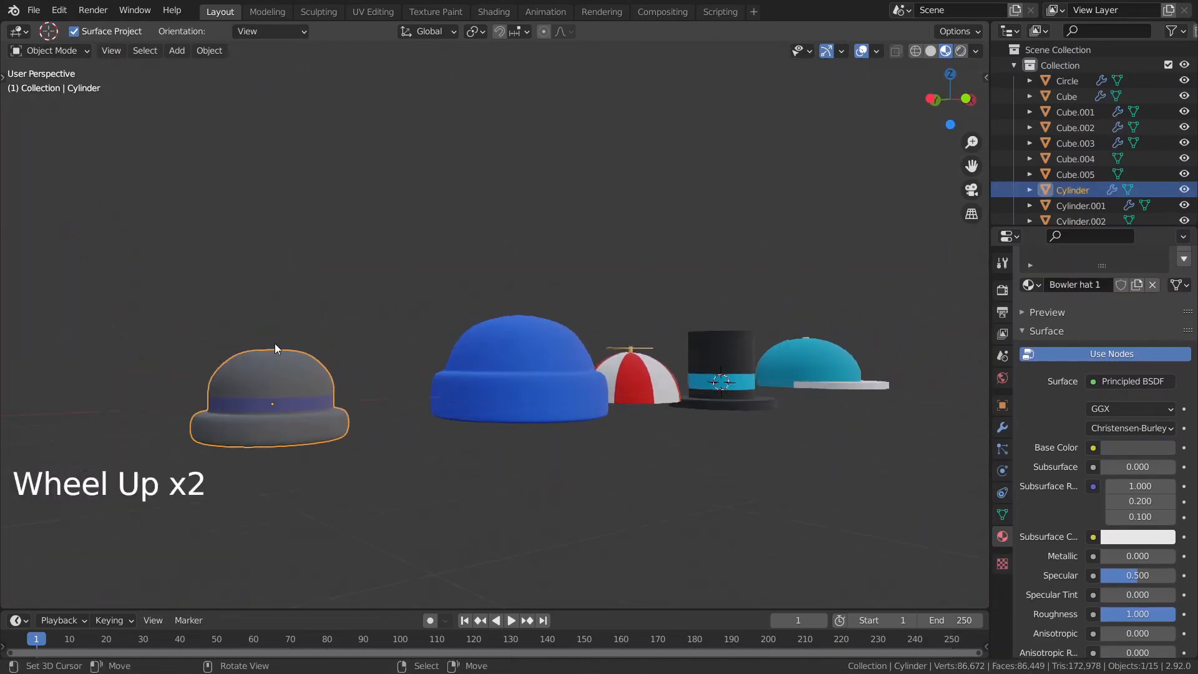
pyautogui.scroll(1, 274, 343)
pyautogui.moveTo(413, 423); pyautogui.dragTo(329, 441, button='middle')
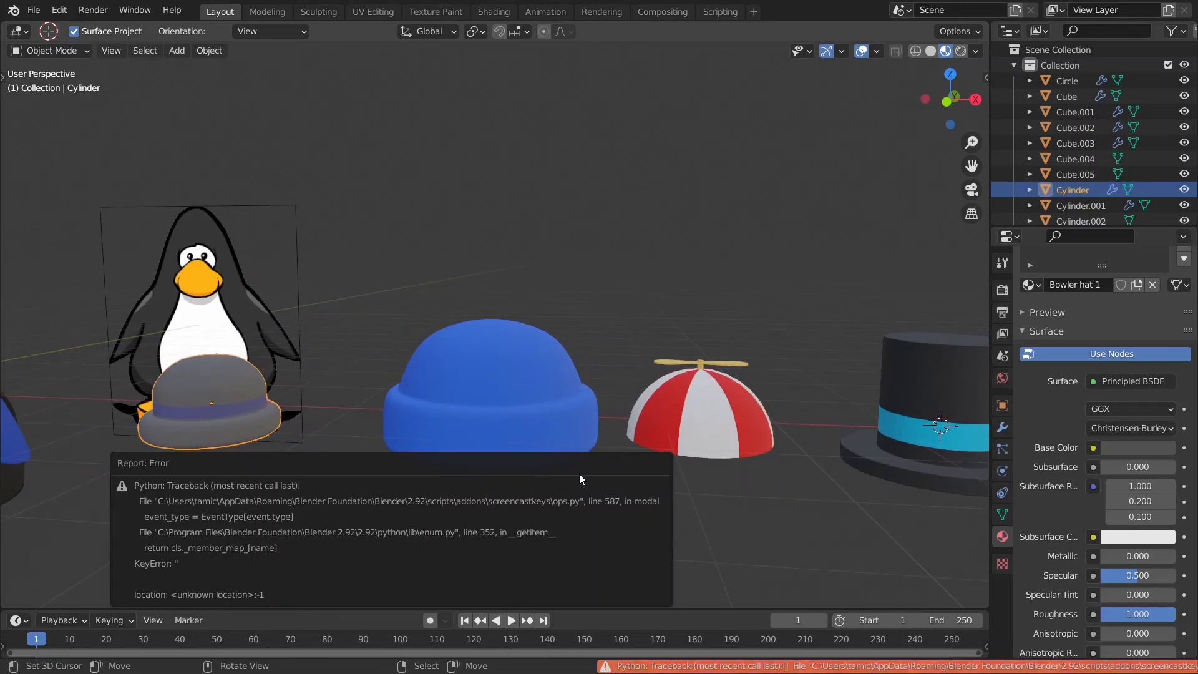
# Examine the striped propeller hat and its blades up close, along with the top hat and teal cap
pyautogui.moveTo(727, 495); pyautogui.dragTo(473, 460, button='middle')
pyautogui.scroll(4, 437, 446)
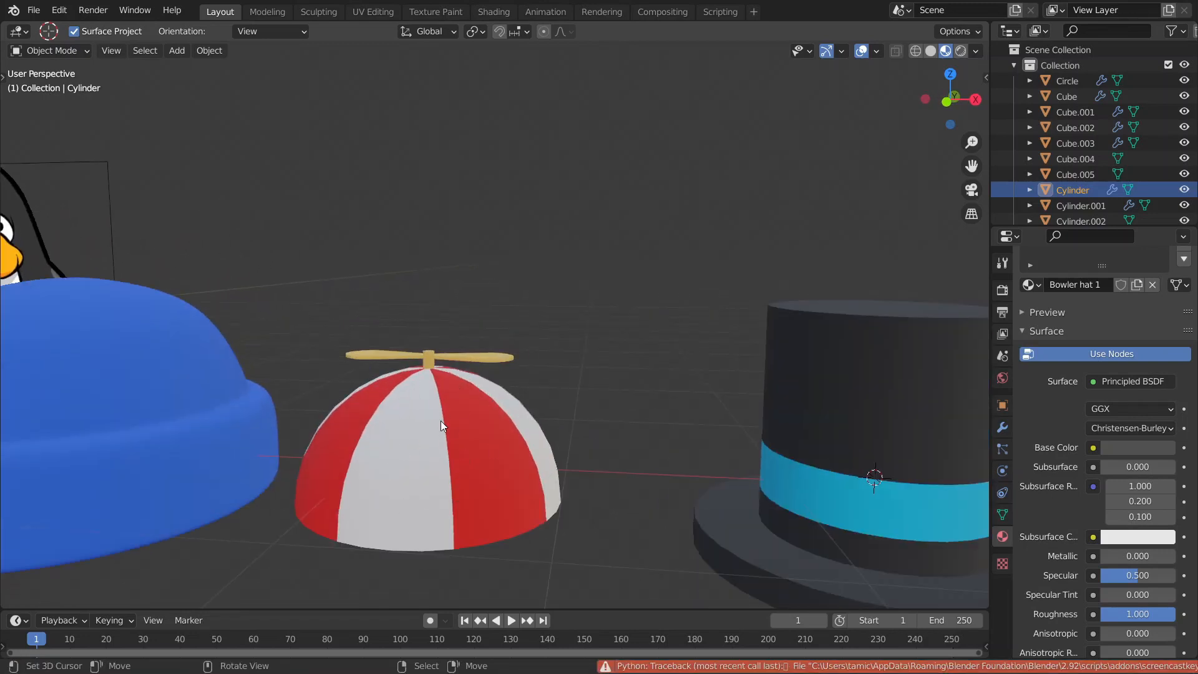
pyautogui.scroll(4, 491, 437)
pyautogui.rightClick(521, 479)
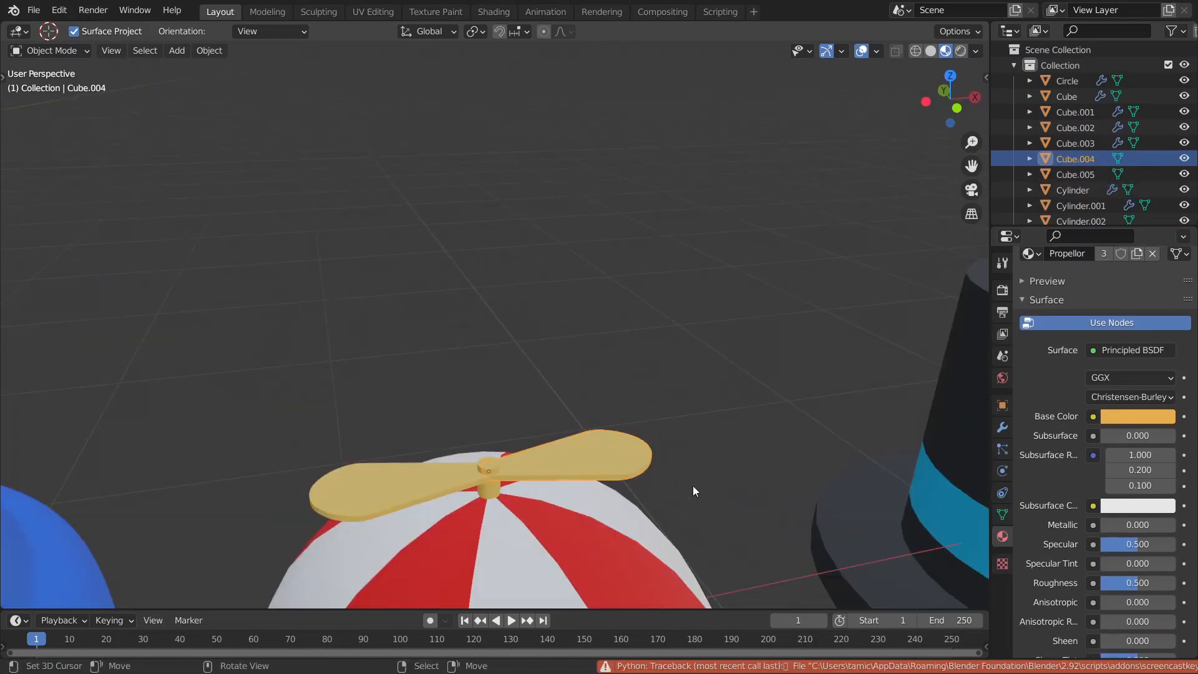
pyautogui.moveTo(692, 485); pyautogui.dragTo(634, 447, button='middle')
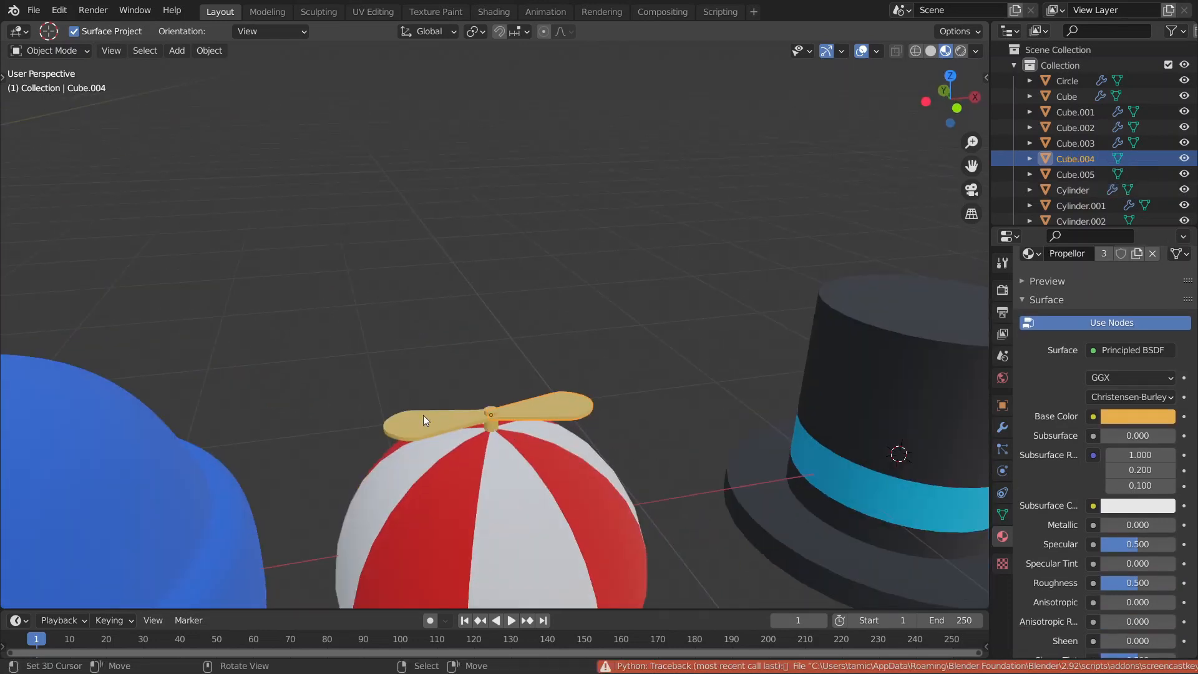
pyautogui.scroll(-8, 662, 410)
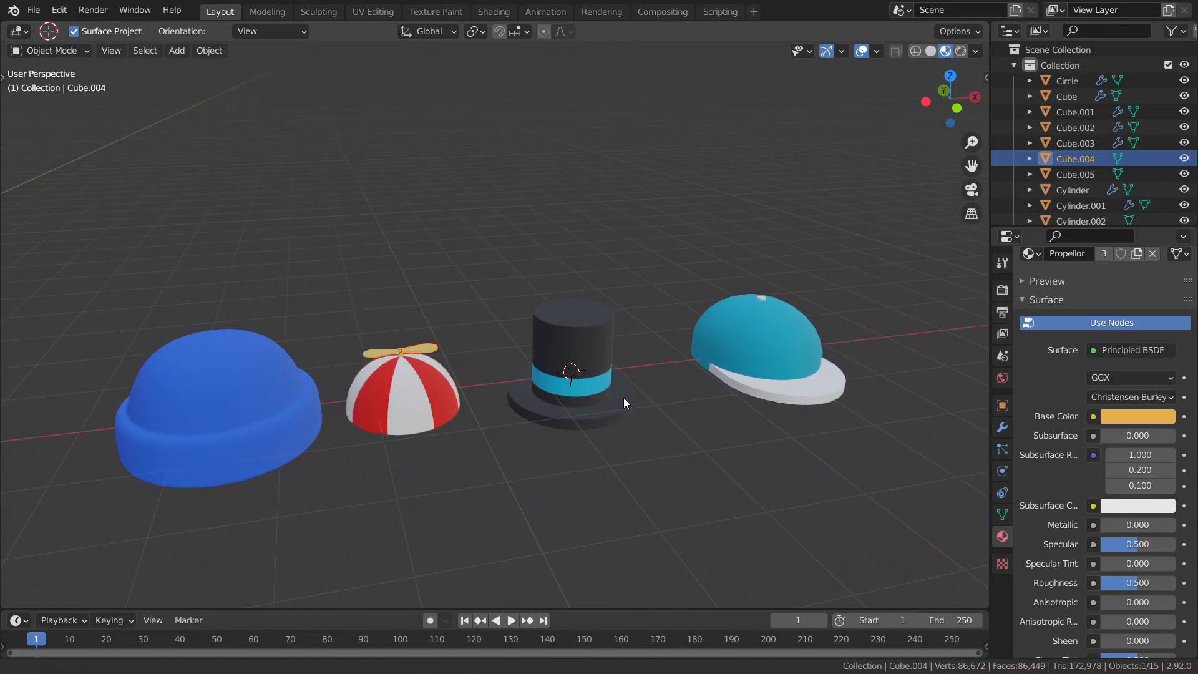
pyautogui.keyDown('shift'); pyautogui.moveTo(623, 398); pyautogui.dragTo(367, 390, button='middle'); pyautogui.keyUp('shift')
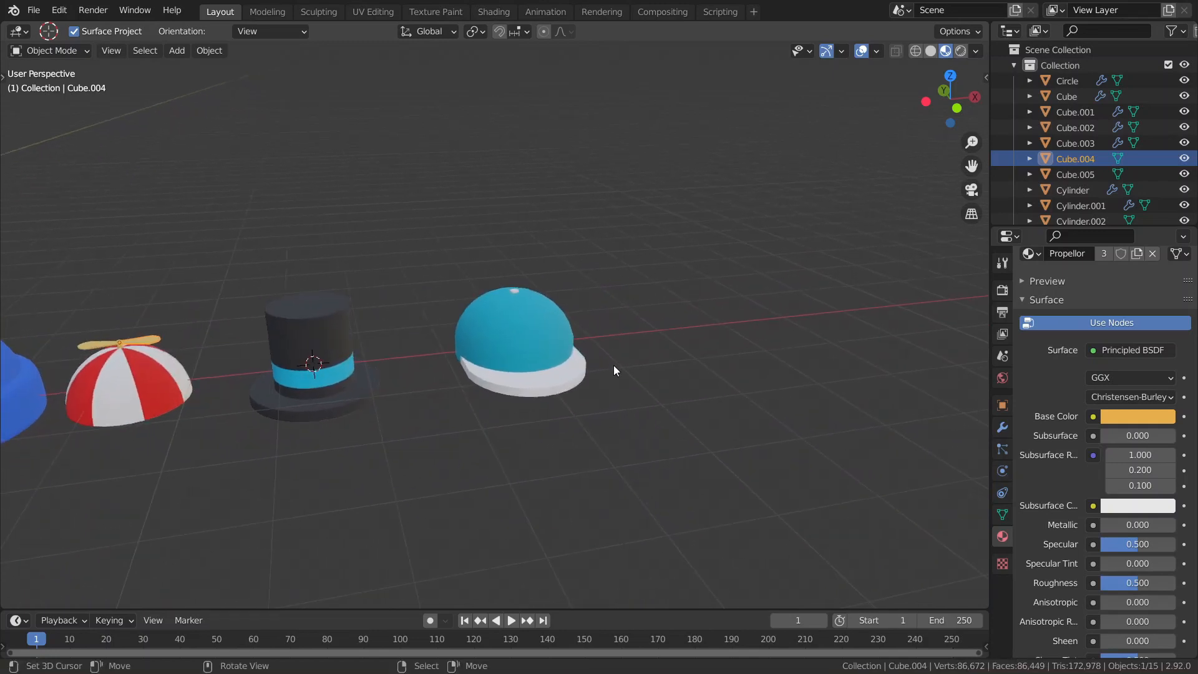
# In top view, place the 3D cursor on the red axis beyond the teal cap and add a UV sphere there
pyautogui.click(533, 362)
pyautogui.press('KP_7')
pyautogui.click(663, 313)
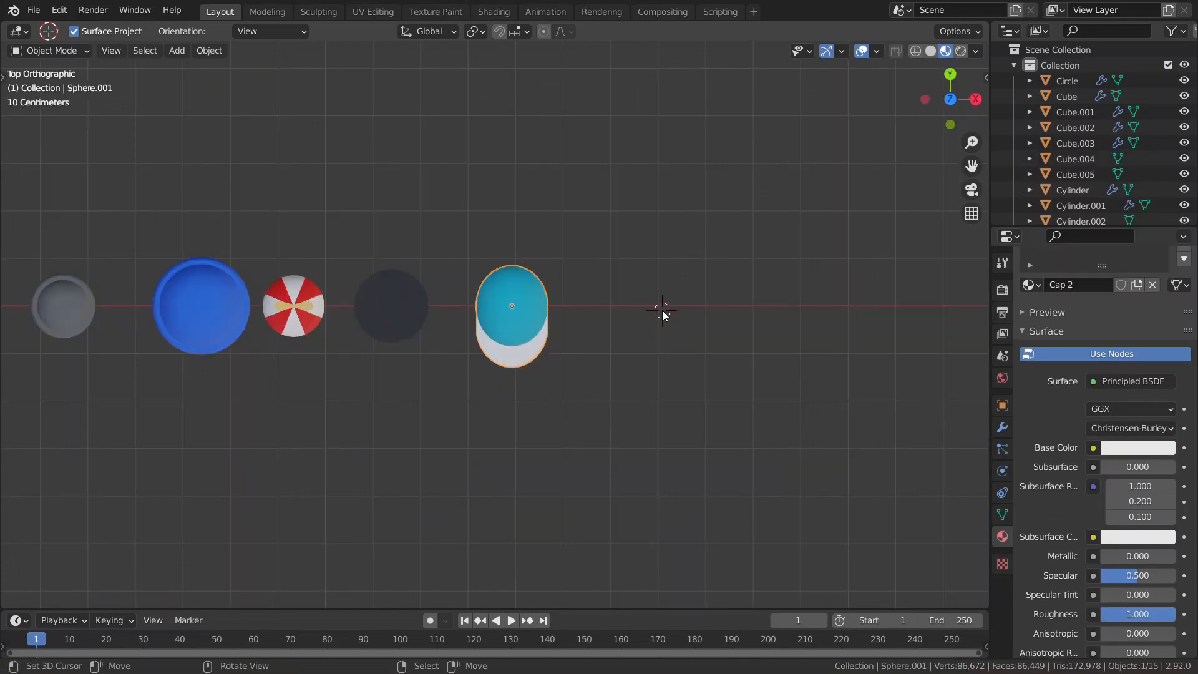
pyautogui.keyDown('shift'); pyautogui.moveTo(664, 313); pyautogui.dragTo(493, 327, button='middle'); pyautogui.keyUp('shift')
pyautogui.scroll(1, 493, 327)
pyautogui.hotkey('shift', 'a')
pyautogui.moveTo(535, 328)
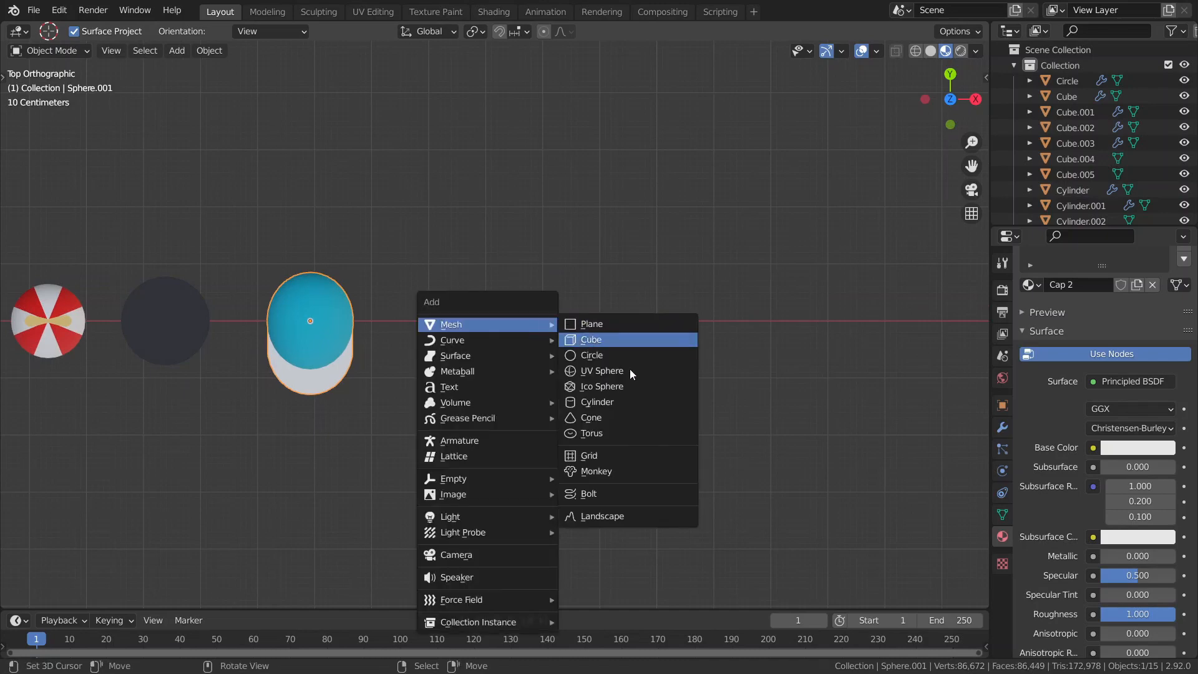
pyautogui.click(622, 368)
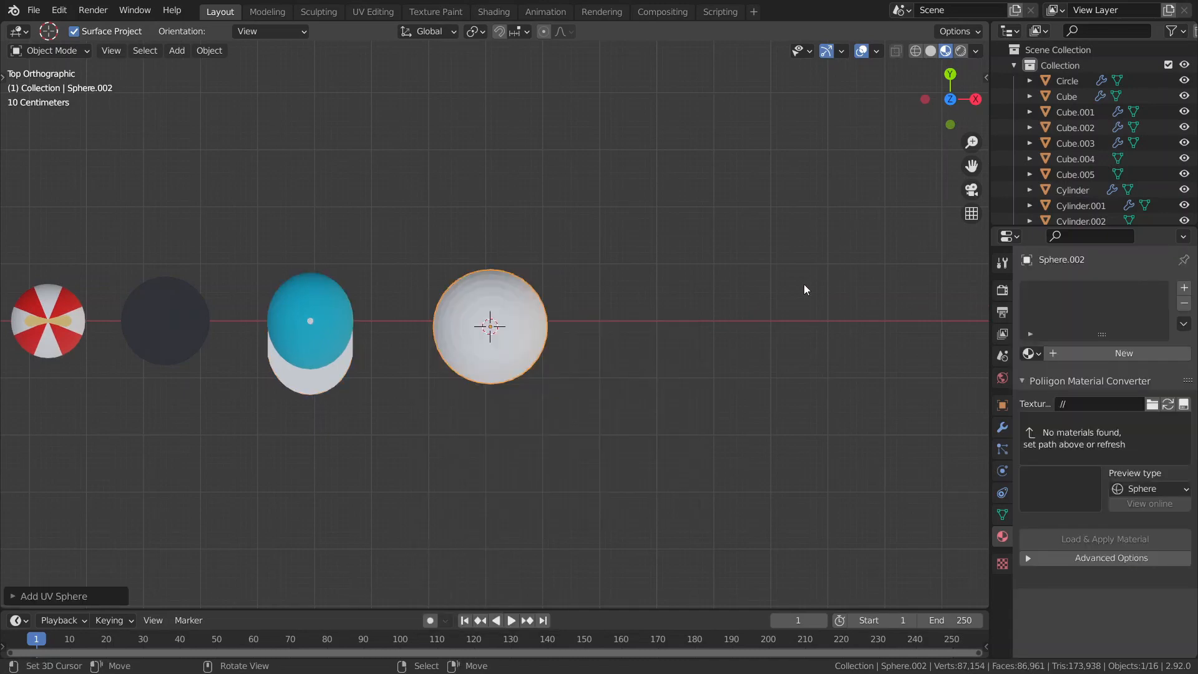
pyautogui.press('n')
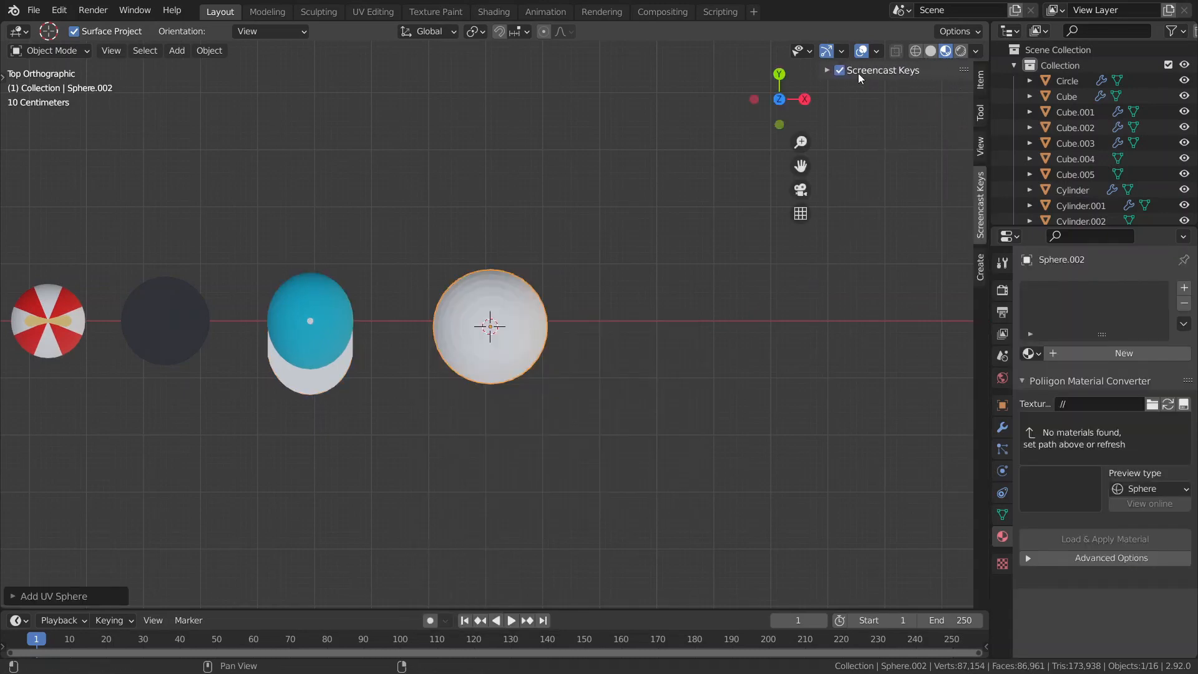
pyautogui.press('n')
# In front view, show the new sphere as wireframe in Edit Mode and box-select the faces of its lower half
pyautogui.scroll(-2, 675, 336)
pyautogui.press('`')
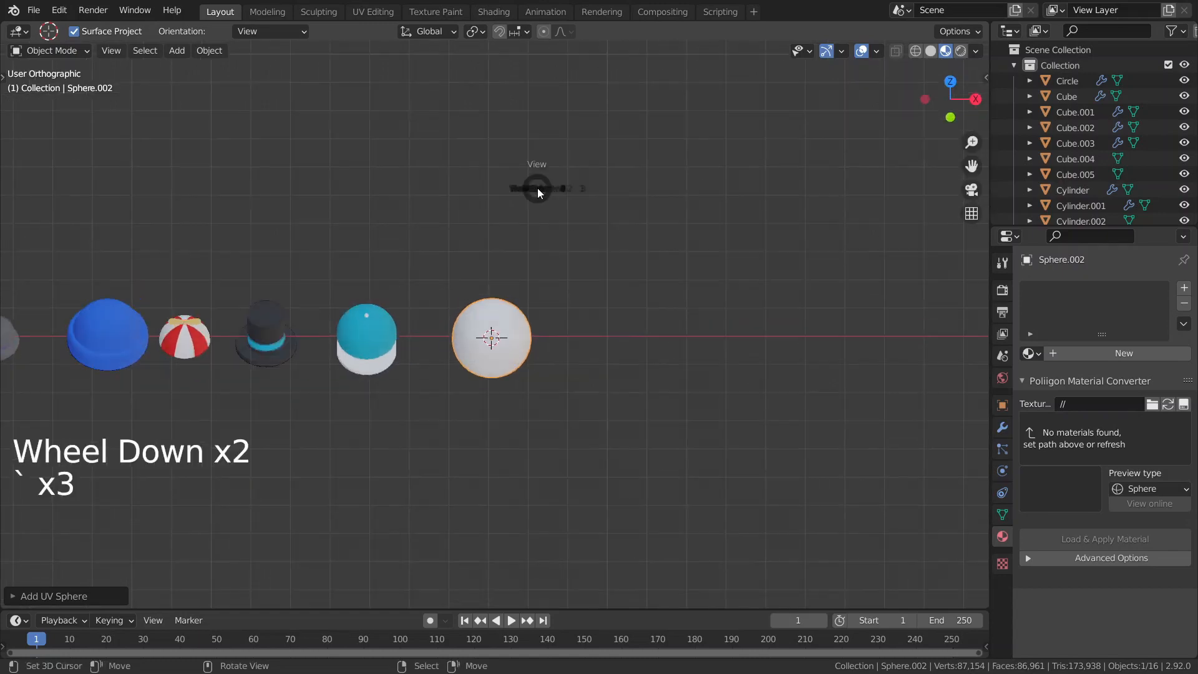
pyautogui.scroll(9, 637, 377)
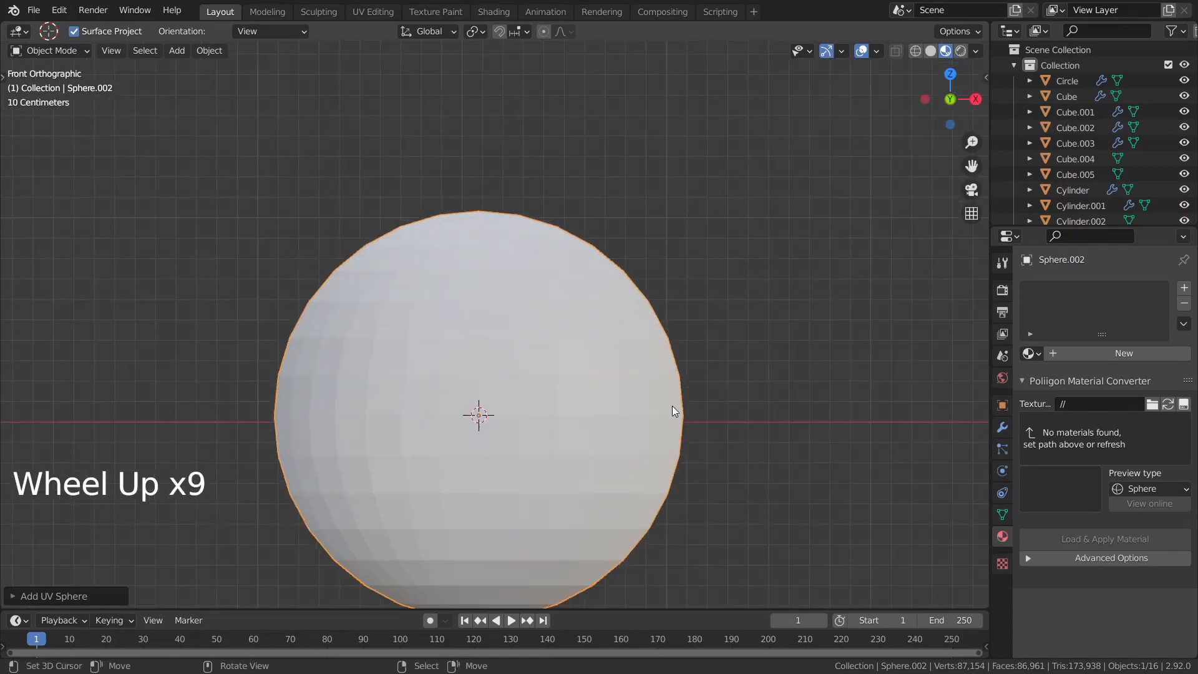
pyautogui.scroll(-3, 672, 409)
pyautogui.press('Tab')
pyautogui.press('z')
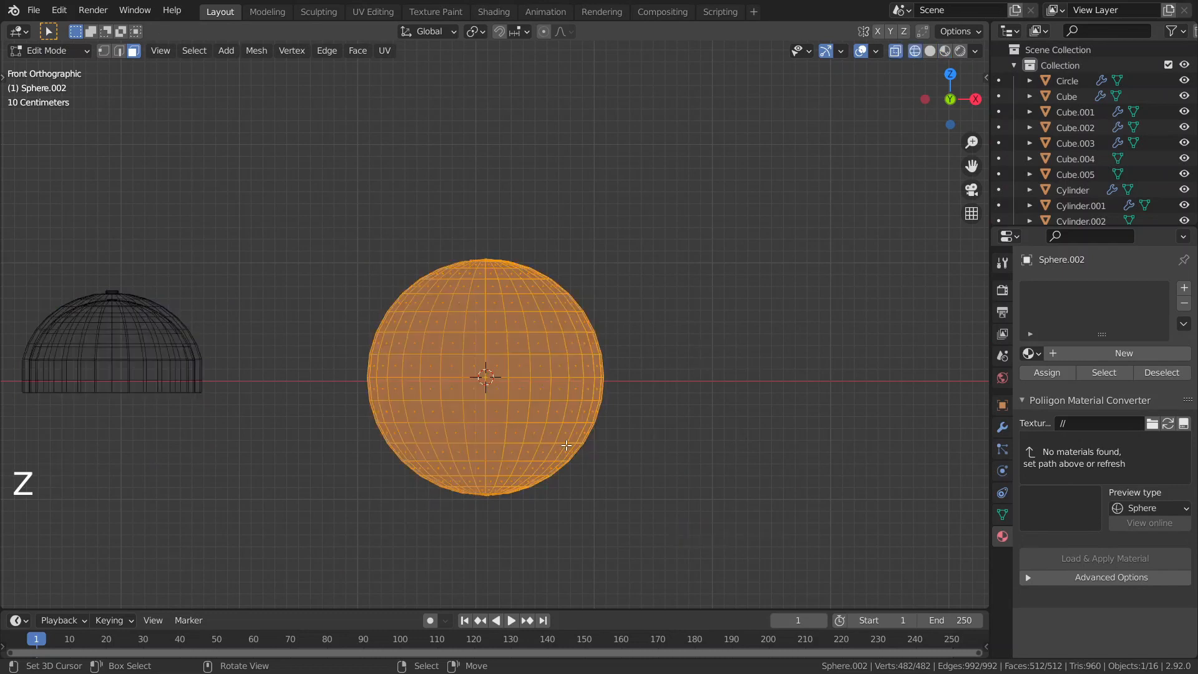
pyautogui.rightClick(785, 495)
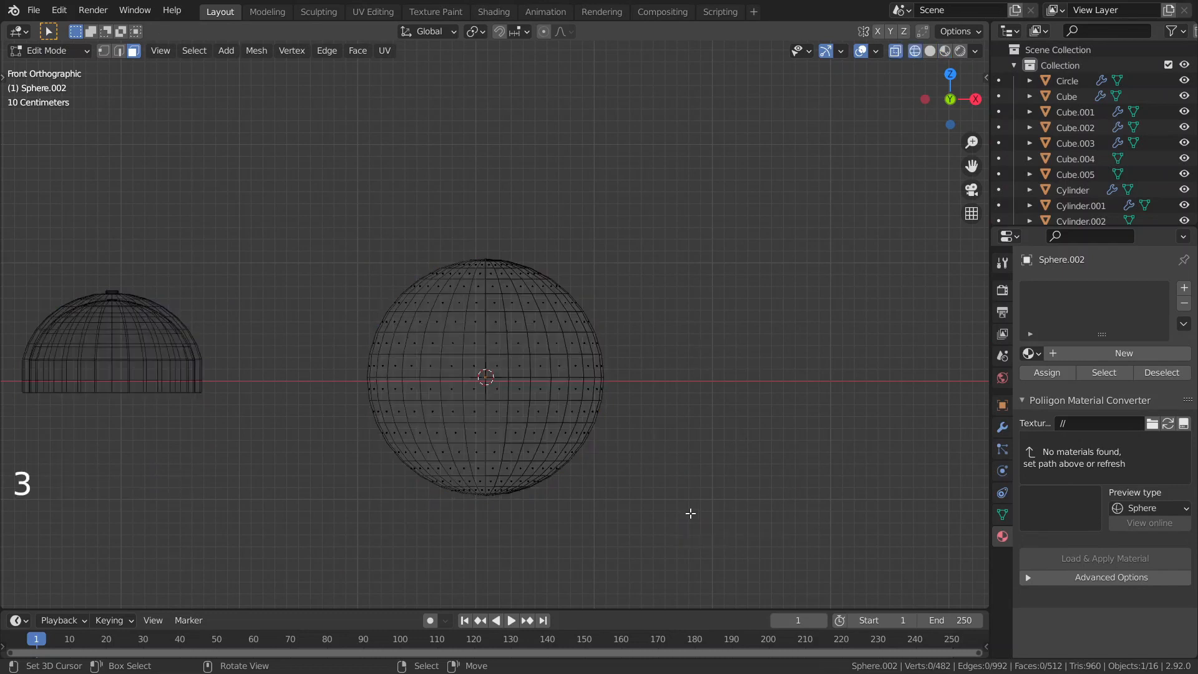
pyautogui.press('b')
pyautogui.moveTo(684, 541); pyautogui.dragTo(244, 375)
pyautogui.press('x')
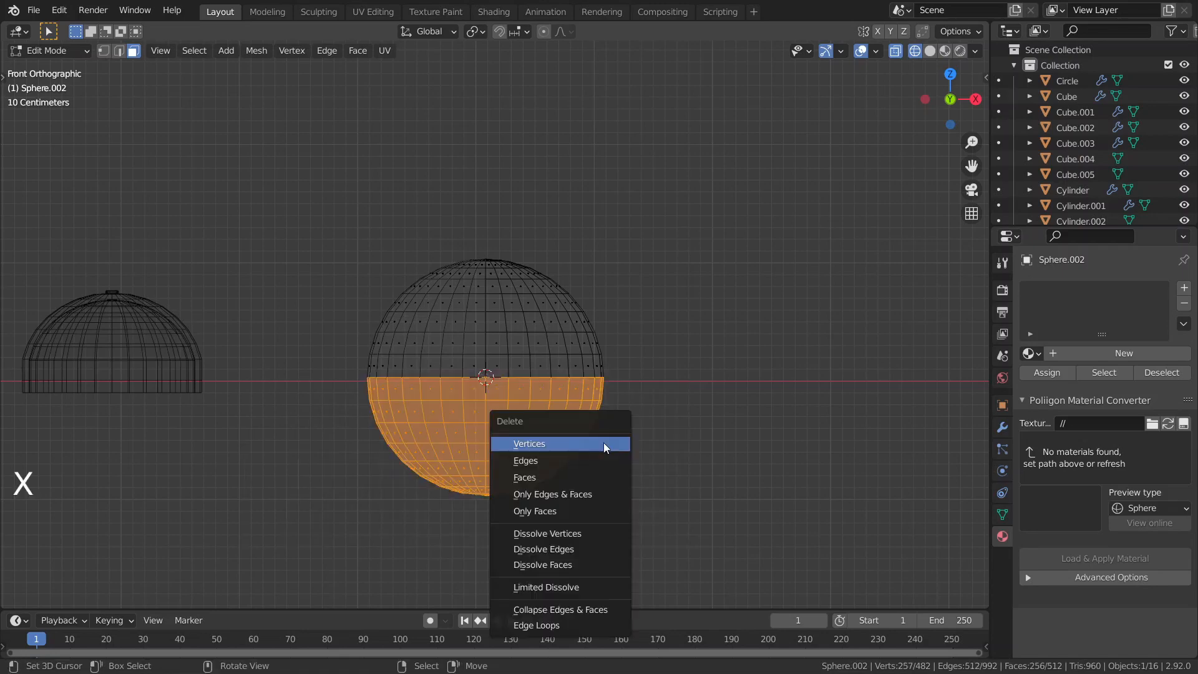
pyautogui.click(579, 460)
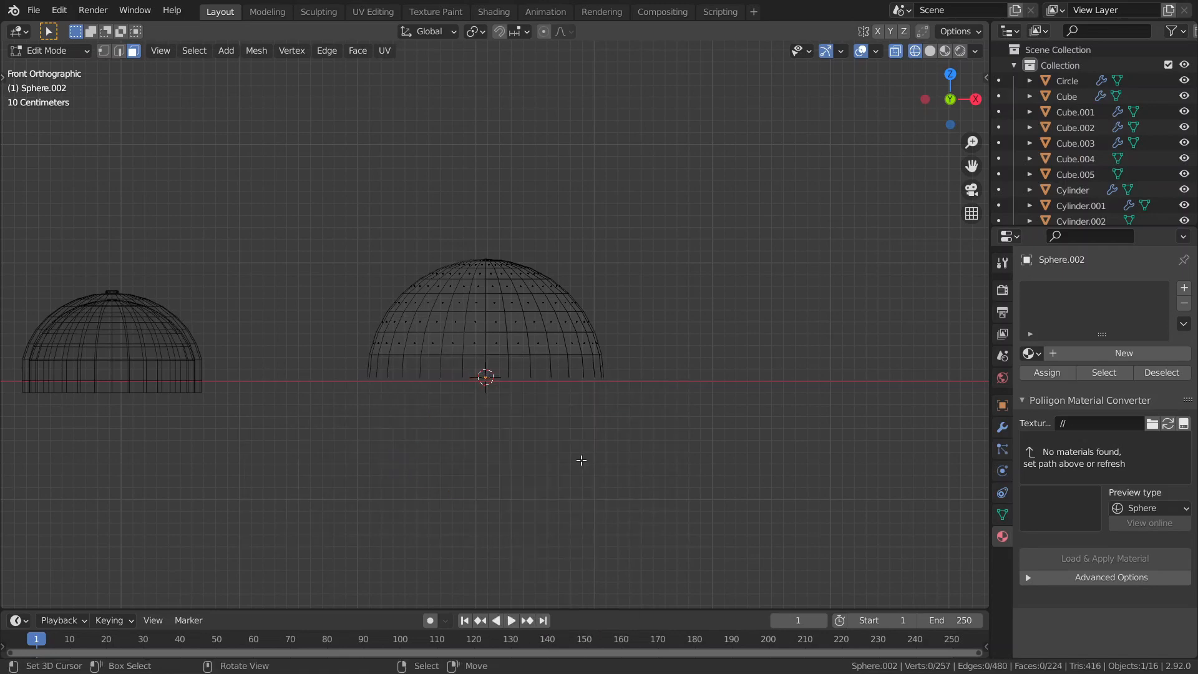
pyautogui.hotkey('ctrl', 'z')
# Delete the selected lower half's vertices and extrude the dome's open bottom edge loop about 0.198 m down along Z
pyautogui.press('x')
pyautogui.click(597, 444)
pyautogui.scroll(2, 538, 414)
pyautogui.keyDown('alt'); pyautogui.rightClick(557, 368); pyautogui.keyUp('alt')
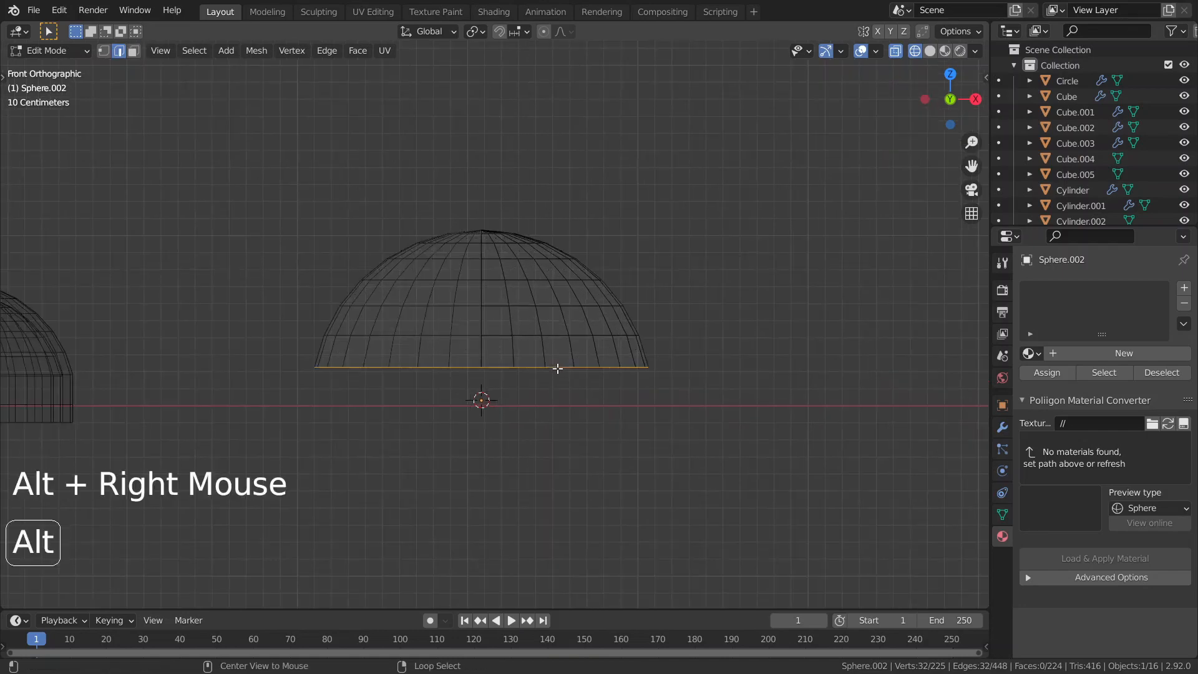
pyautogui.press('e')
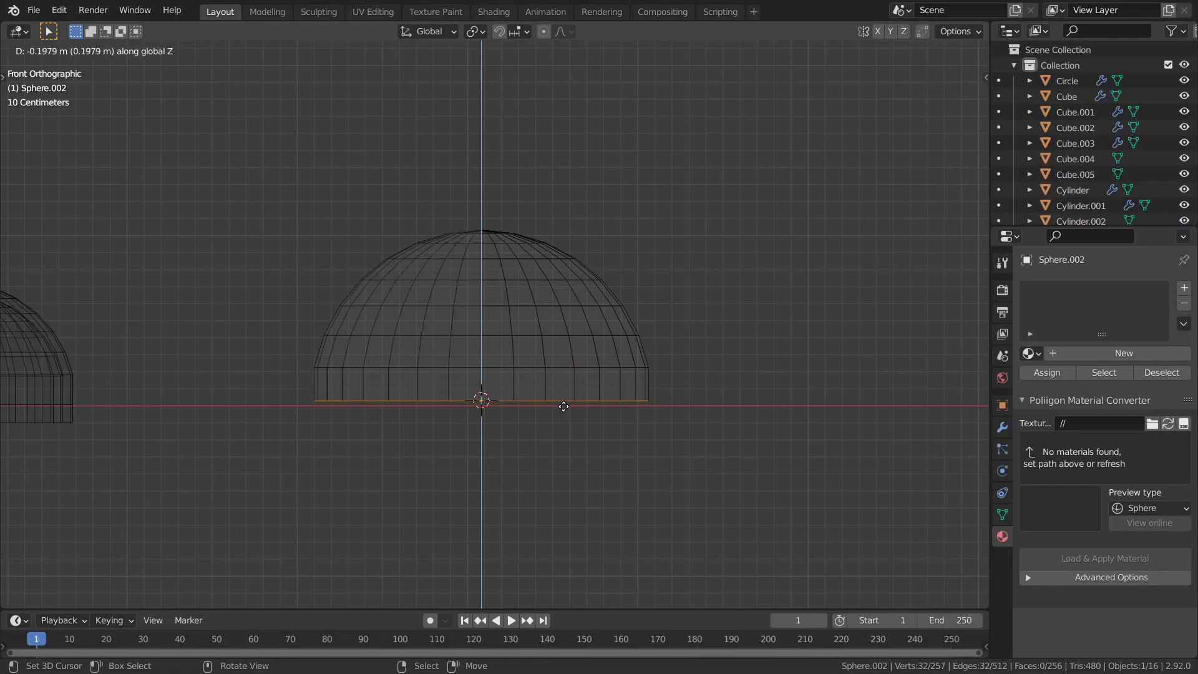
pyautogui.click(563, 406)
# Move the dome's bottom edge loop slightly further down to deepen the straight lower band
pyautogui.press('Tab')
pyautogui.press('Tab')
pyautogui.press('g')
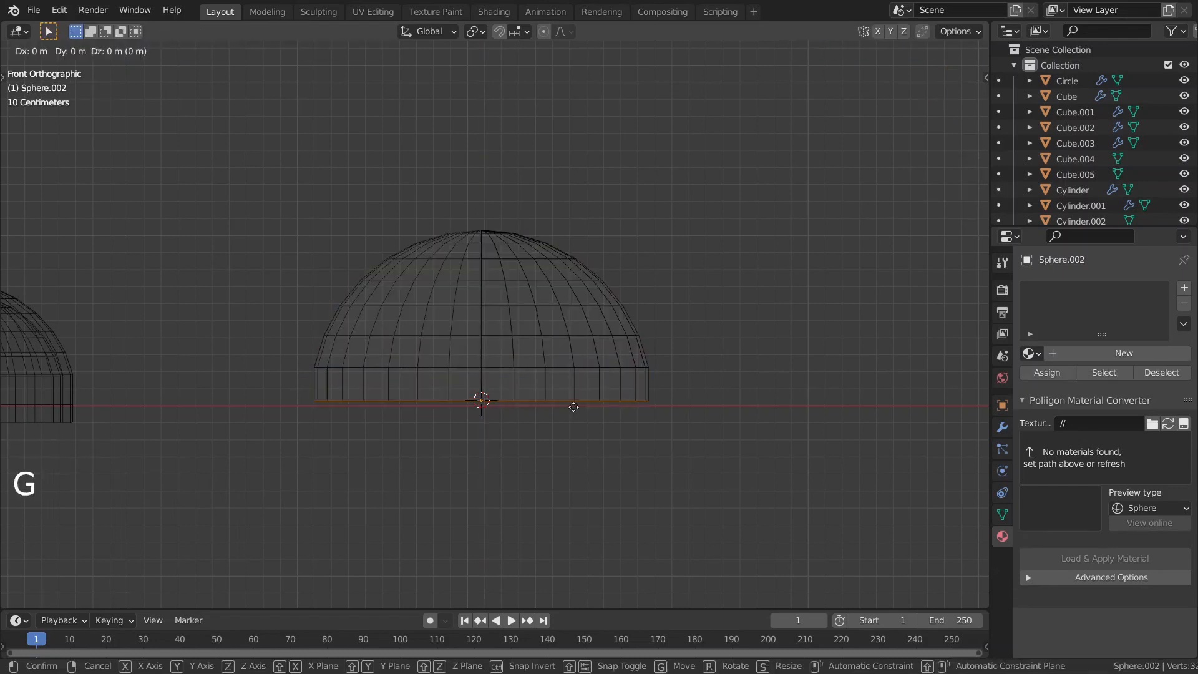
pyautogui.click(560, 414)
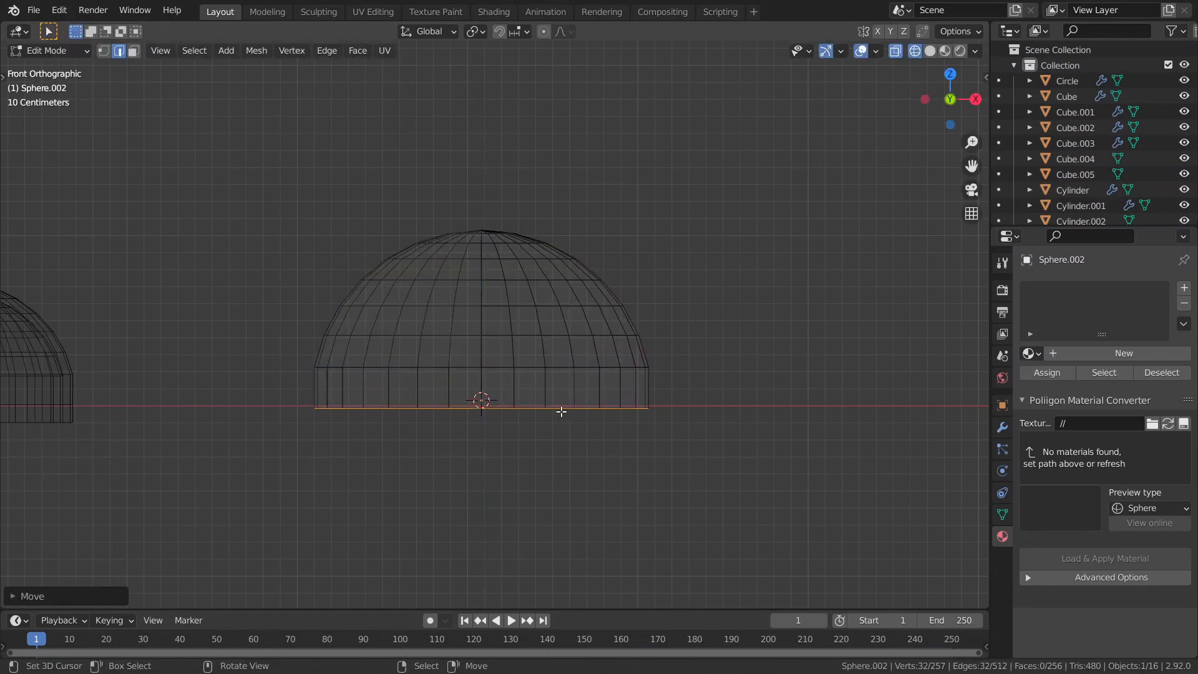
# Return to Object Mode with solid shading and apply Shade Smooth to the dome
pyautogui.press('z')
pyautogui.press('Tab')
pyautogui.scroll(-2, 762, 440)
pyautogui.moveTo(793, 437)
pyautogui.mouseDown(button='middle')
pyautogui.moveTo(539, 461)
pyautogui.moveTo(766, 482)
pyautogui.mouseUp(button='middle')
pyautogui.press('w')
pyautogui.click(747, 399)
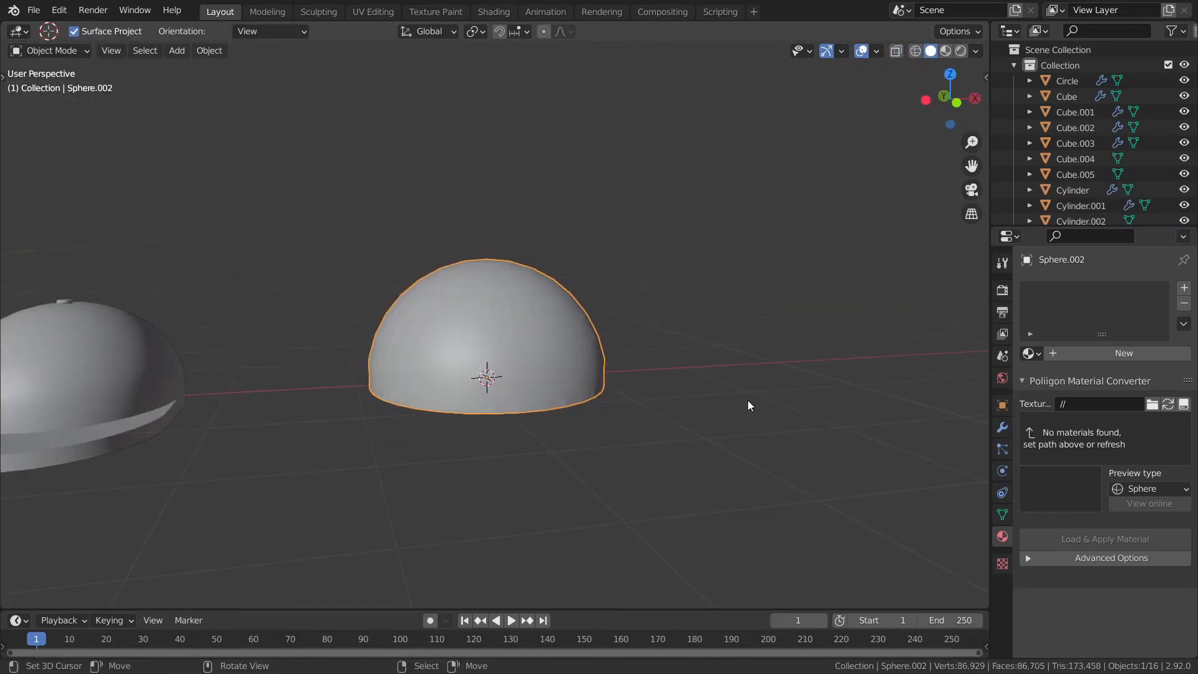
pyautogui.moveTo(747, 399); pyautogui.dragTo(286, 412, button='middle')
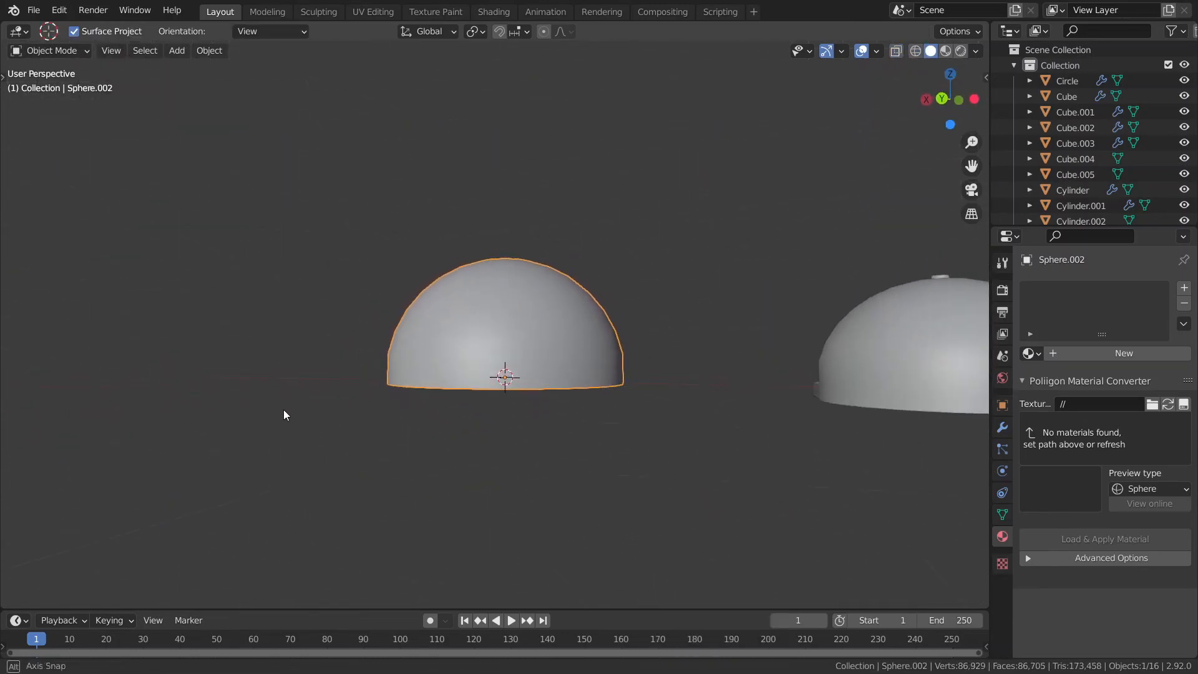
# Add a horizontal loop cut around the dome's lowest band and slide it down close to the bottom rim
pyautogui.press('Tab')
pyautogui.scroll(3, 646, 461)
pyautogui.scroll(1, 646, 461)
pyautogui.scroll(-1, 646, 462)
pyautogui.moveTo(646, 462); pyautogui.dragTo(670, 443, button='middle')
pyautogui.press('3')
pyautogui.hotkey('ctrl', 'r')
pyautogui.click(710, 431)
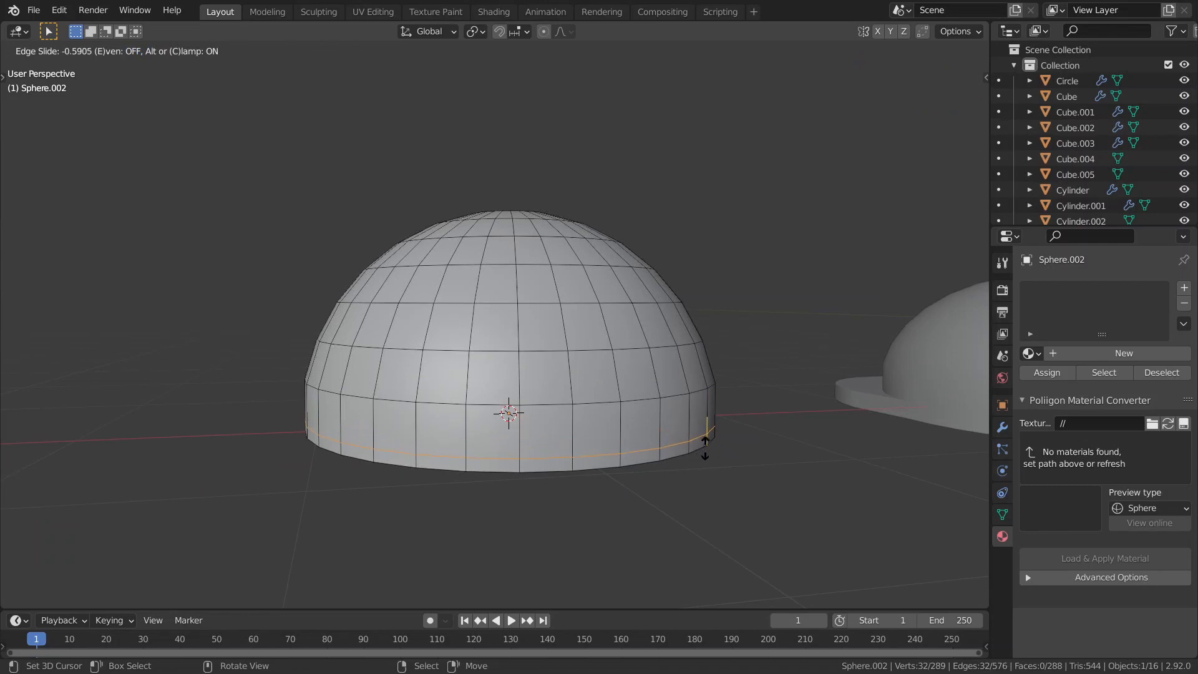
pyautogui.moveTo(701, 450); pyautogui.dragTo(649, 431, button='middle')
pyautogui.scroll(2, 640, 428)
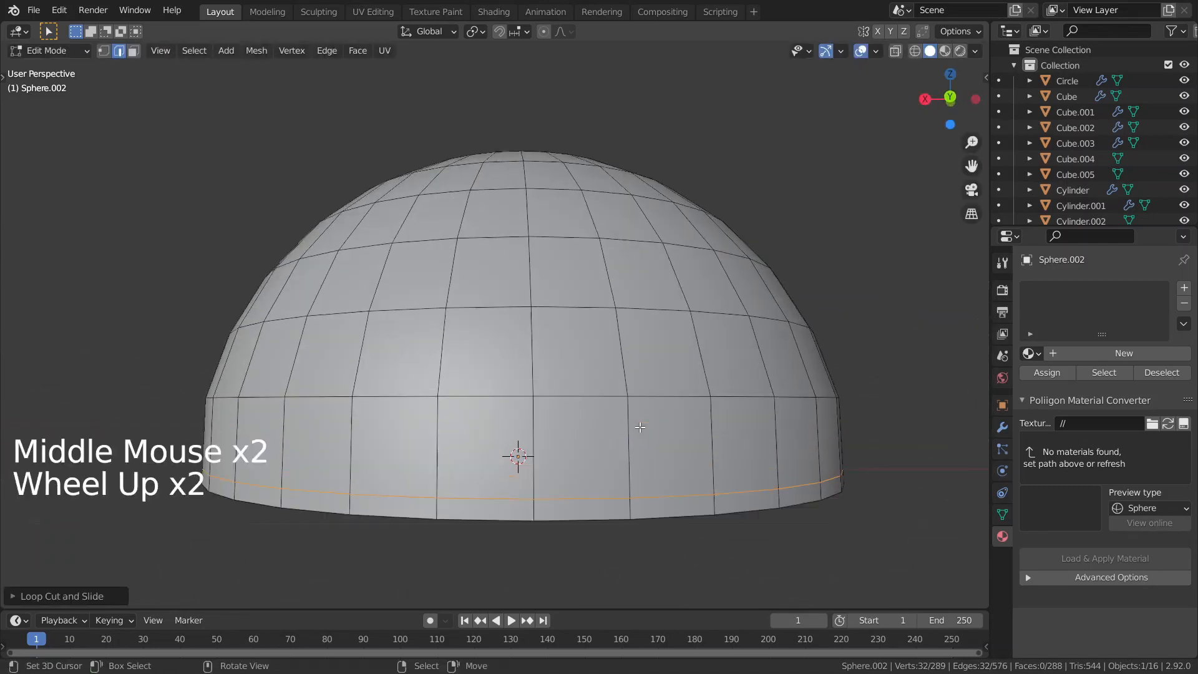
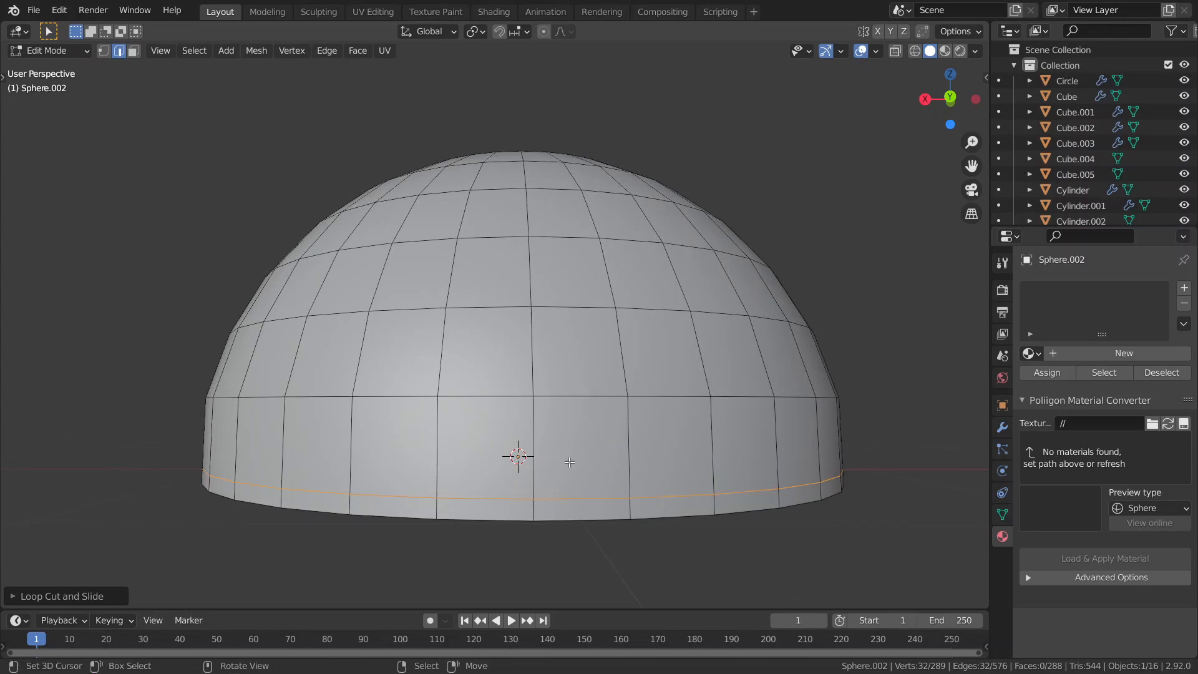
# Edge-slide the new loop about 0.04 upward to widen the thin strip along the rim slightly
pyautogui.press('g')
pyautogui.press('g')
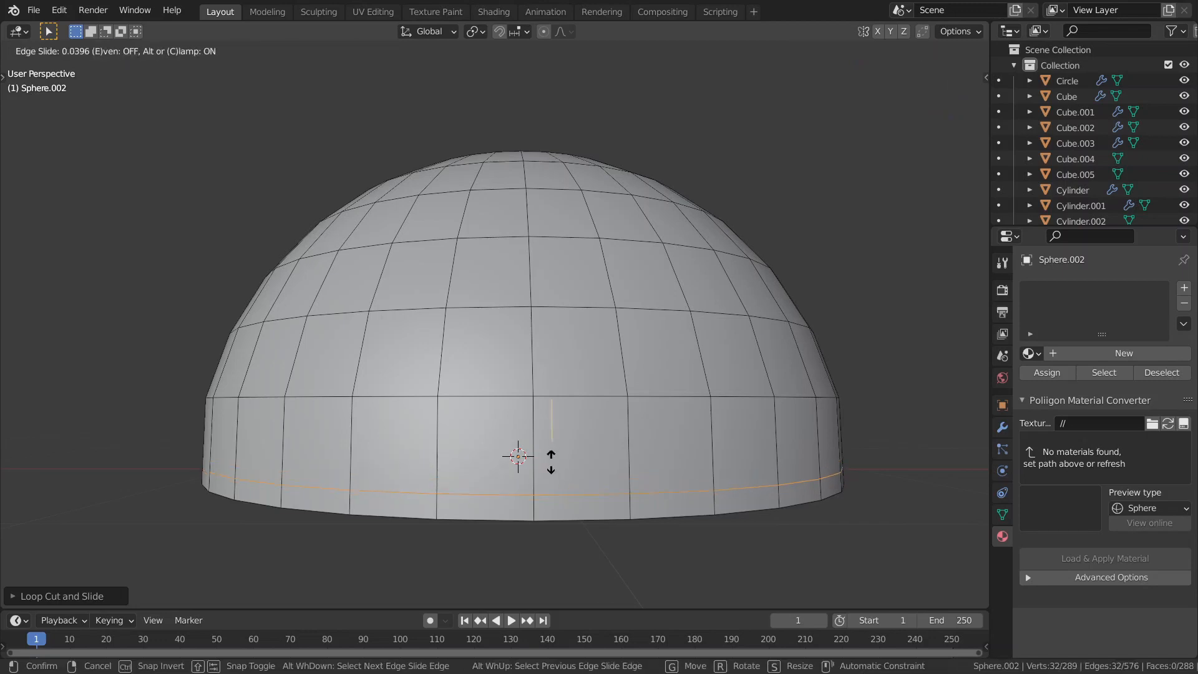
pyautogui.click(551, 462)
# Delete two adjacent faces above the rim strip at the back of the dome and check the opening in Object Mode
pyautogui.rightClick(427, 442)
pyautogui.press('3')
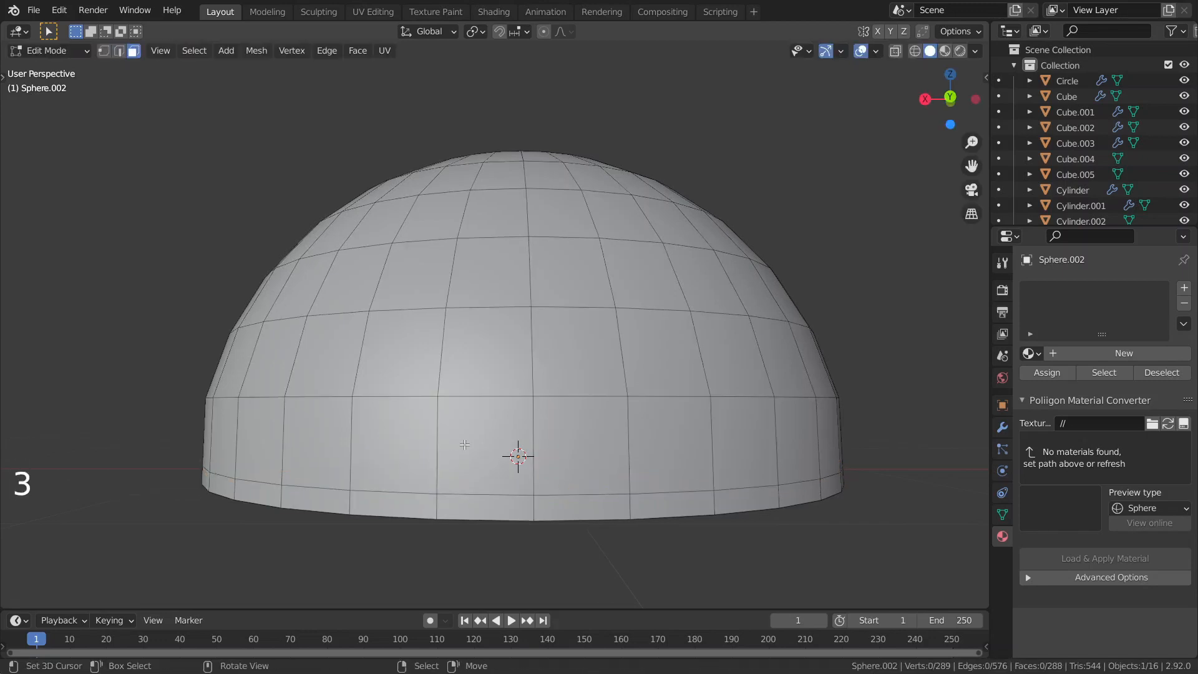
pyautogui.rightClick(449, 443)
pyautogui.keyDown('shift'); pyautogui.rightClick(530, 447); pyautogui.keyUp('shift')
pyautogui.keyDown('shift'); pyautogui.rightClick(565, 447); pyautogui.keyUp('shift')
pyautogui.keyDown('shift'); pyautogui.rightClick(516, 455); pyautogui.keyUp('shift')
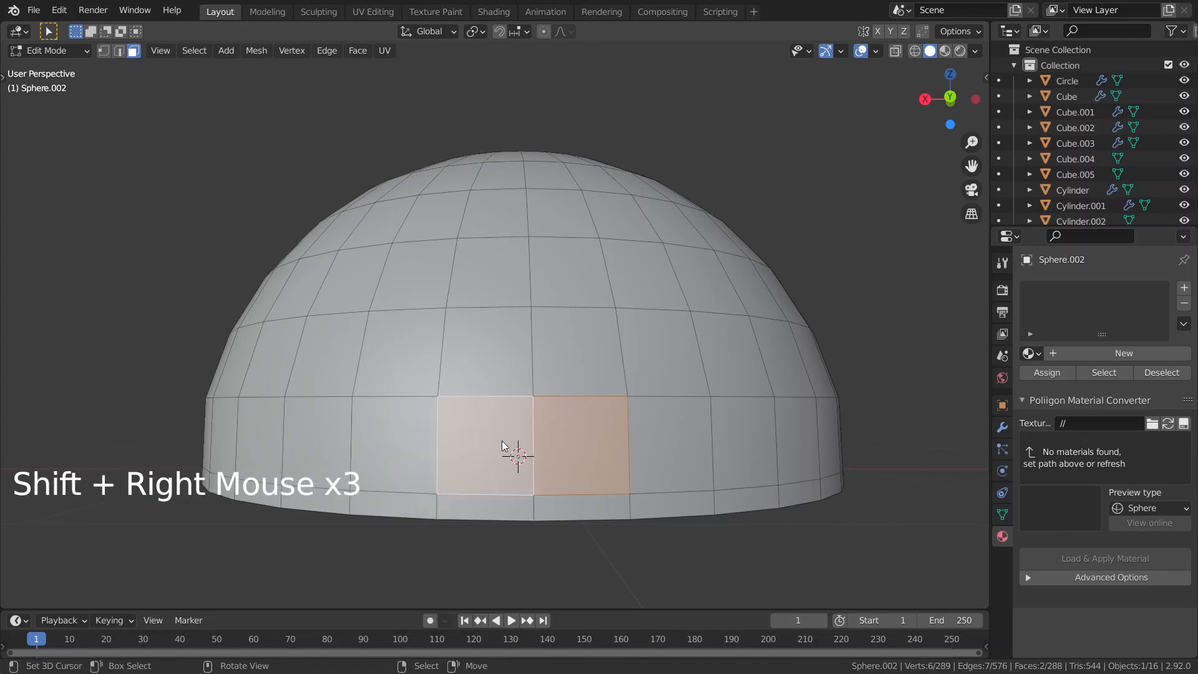
pyautogui.press('x')
pyautogui.click(516, 455)
pyautogui.scroll(-1, 487, 464)
pyautogui.press('Tab')
pyautogui.scroll(-2, 457, 477)
pyautogui.scroll(-3, 458, 477)
pyautogui.moveTo(458, 476)
pyautogui.mouseDown(button='middle')
pyautogui.moveTo(623, 514)
pyautogui.moveTo(468, 469)
pyautogui.mouseUp(button='middle')
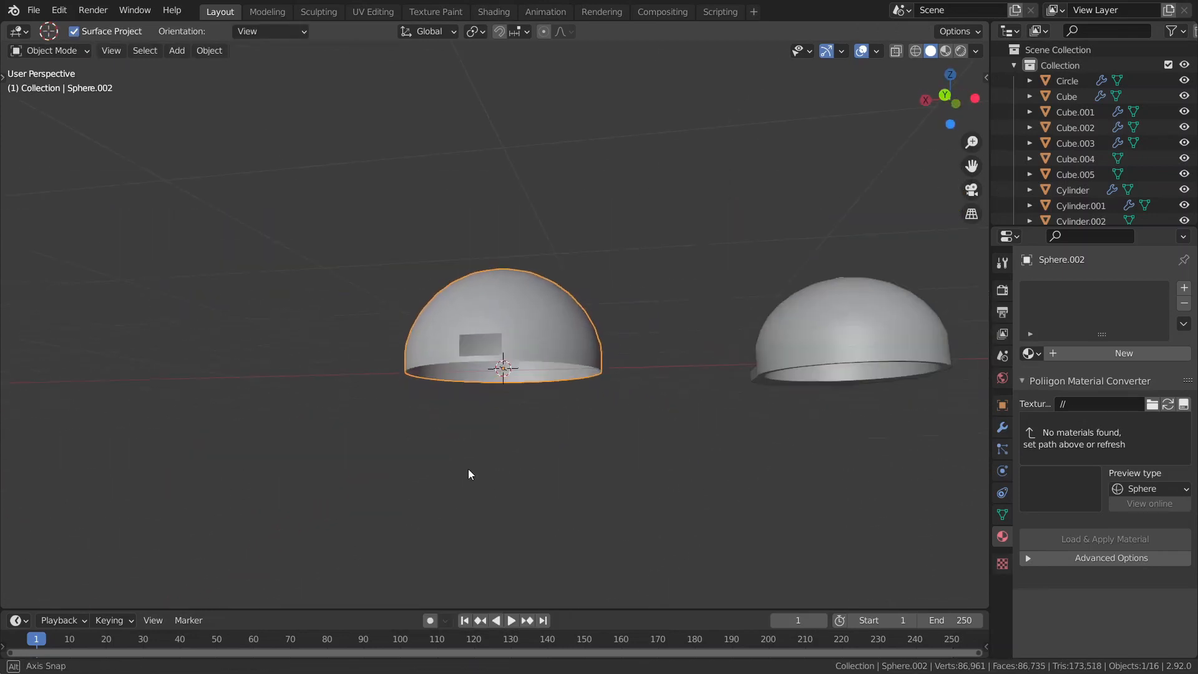
pyautogui.scroll(4, 468, 469)
pyautogui.press('Tab')
pyautogui.scroll(1, 539, 325)
pyautogui.press('2')
pyautogui.keyDown('alt'); pyautogui.rightClick(549, 353); pyautogui.keyUp('alt')
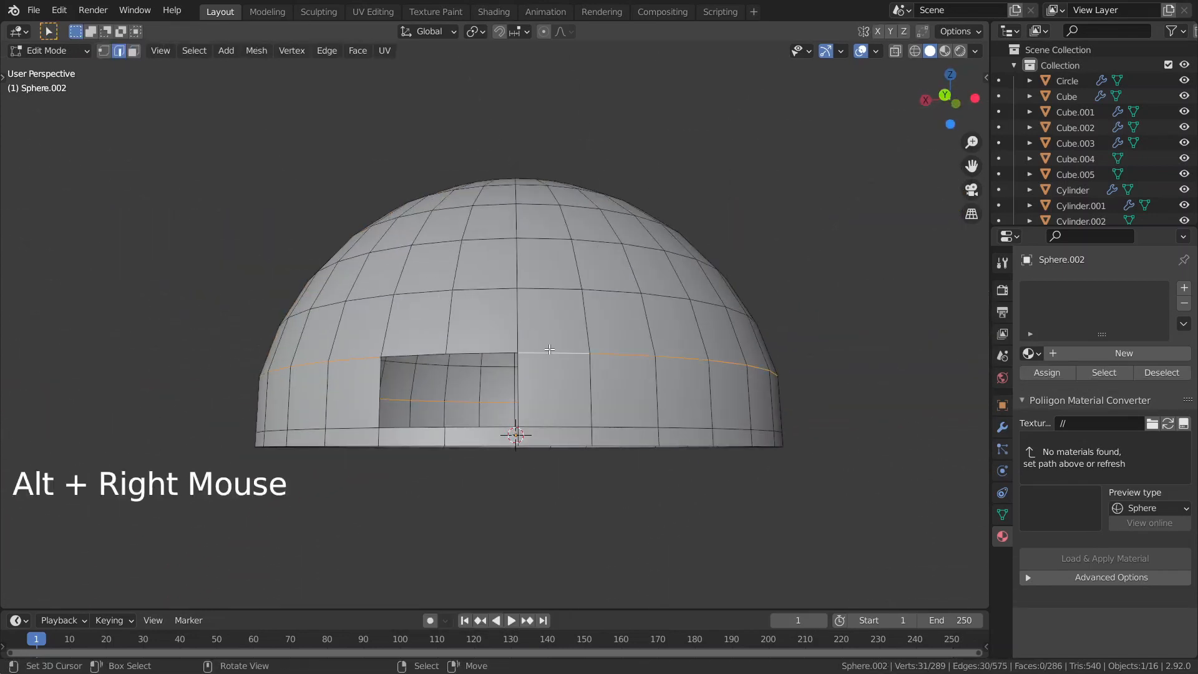
pyautogui.keyDown('shift'); pyautogui.rightClick(433, 347); pyautogui.keyUp('shift')
pyautogui.moveTo(433, 348); pyautogui.dragTo(669, 385, button='middle')
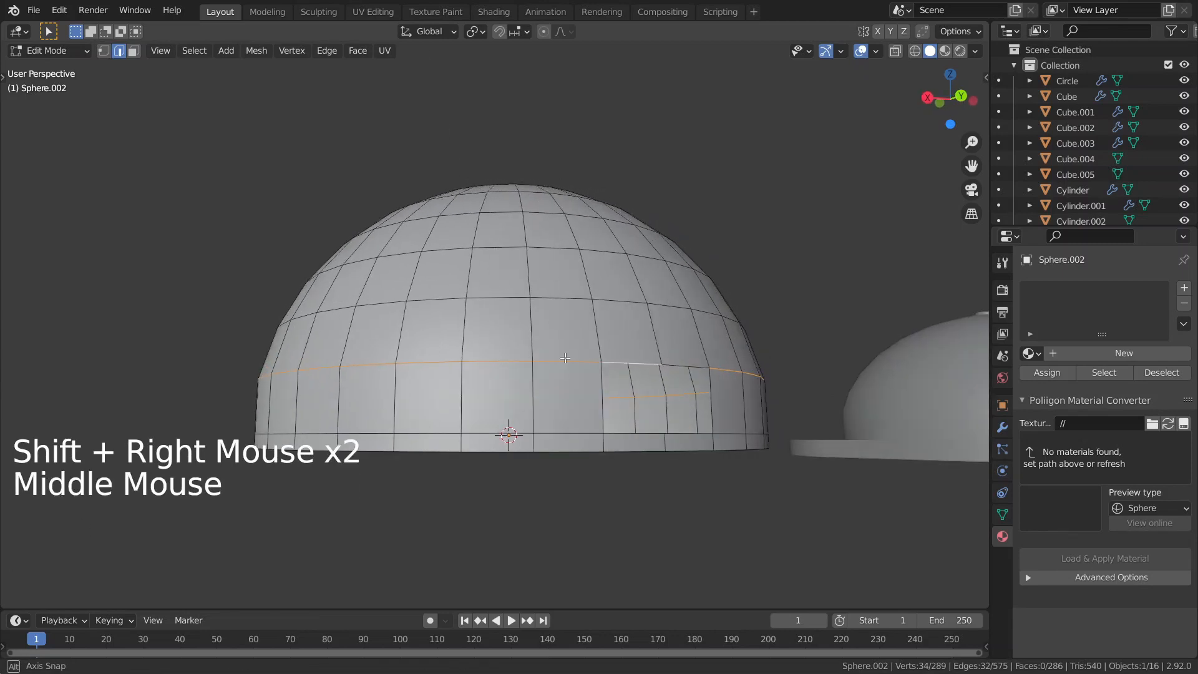
# Undo the edge selections and the deletion of the two faces at the back of the dome
pyautogui.hotkey('ctrl', 'z')
pyautogui.hotkey('ctrl', 'z')
pyautogui.hotkey('ctrl', 'z')
pyautogui.hotkey('ctrl', 'z')
pyautogui.hotkey('ctrl', 'z')
pyautogui.hotkey('ctrl', 'z')
pyautogui.hotkey('ctrl', 'z')
pyautogui.hotkey('ctrl', 'z')
pyautogui.hotkey('ctrl', 'z')
pyautogui.hotkey('ctrl', 'z')
pyautogui.hotkey('ctrl', 'z')
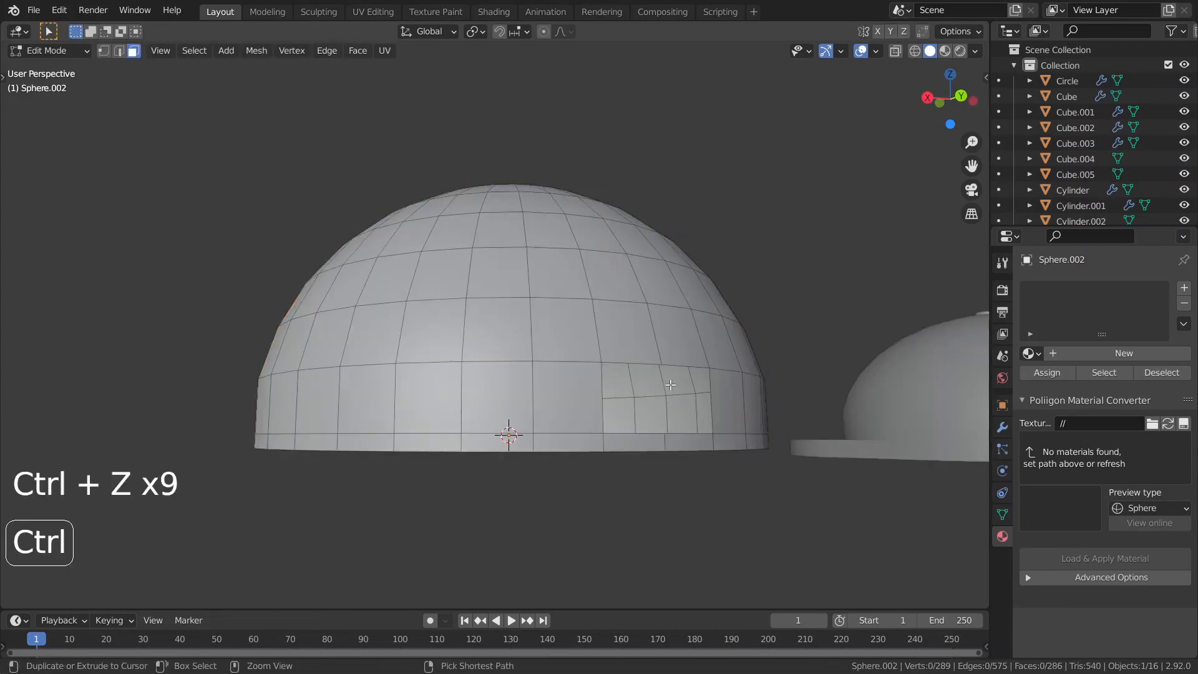
# Select the edge loop along the top of the dome's lowest wide band and edge-slide it down by about 0.32
pyautogui.moveTo(669, 385)
pyautogui.mouseDown(button='middle')
pyautogui.moveTo(623, 380)
pyautogui.moveTo(688, 388)
pyautogui.mouseUp(button='middle')
pyautogui.press('2')
pyautogui.keyDown('alt'); pyautogui.rightClick(632, 370); pyautogui.keyUp('alt')
pyautogui.scroll(1, 705, 396)
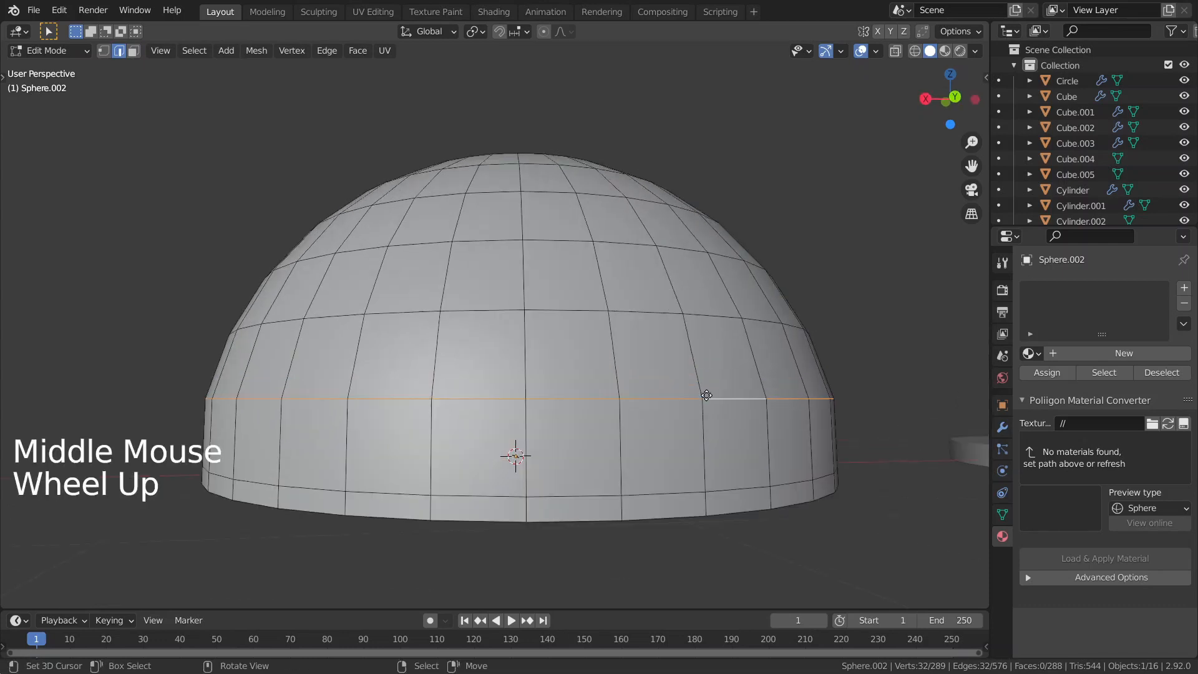
pyautogui.press('g')
pyautogui.press('g')
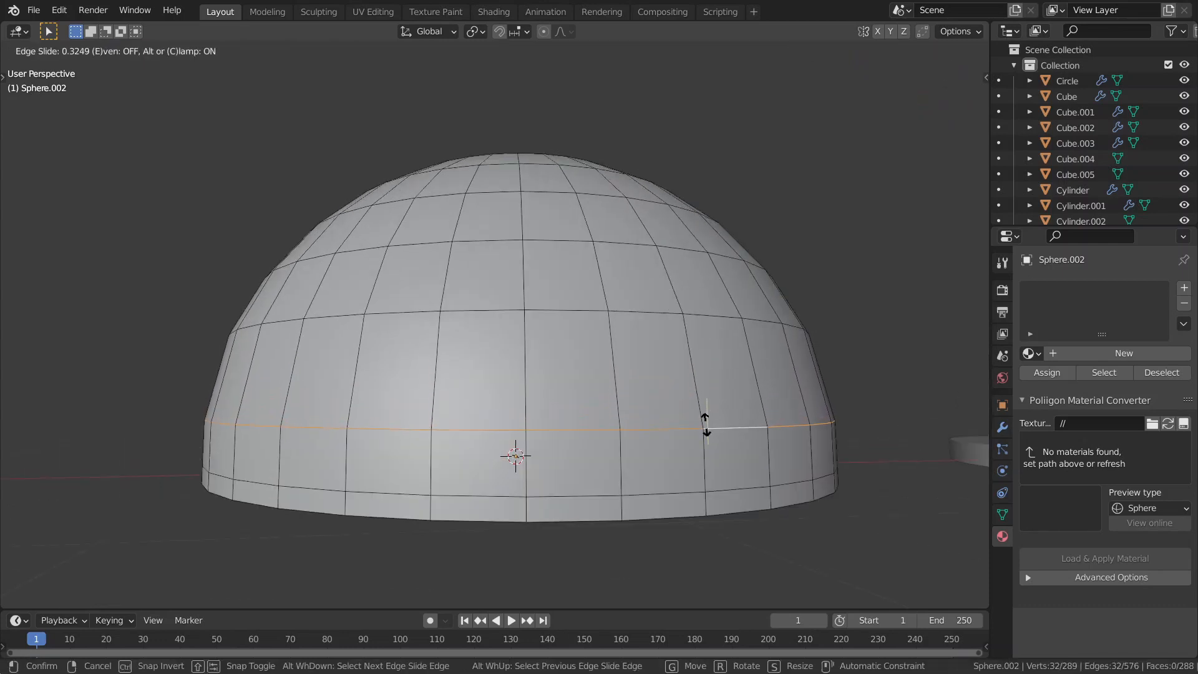
pyautogui.click(705, 424)
# Delete two adjacent faces of the narrowed band just above the rim strip at the back and return to Object Mode
pyautogui.moveTo(706, 424); pyautogui.dragTo(645, 449, button='middle')
pyautogui.press('3')
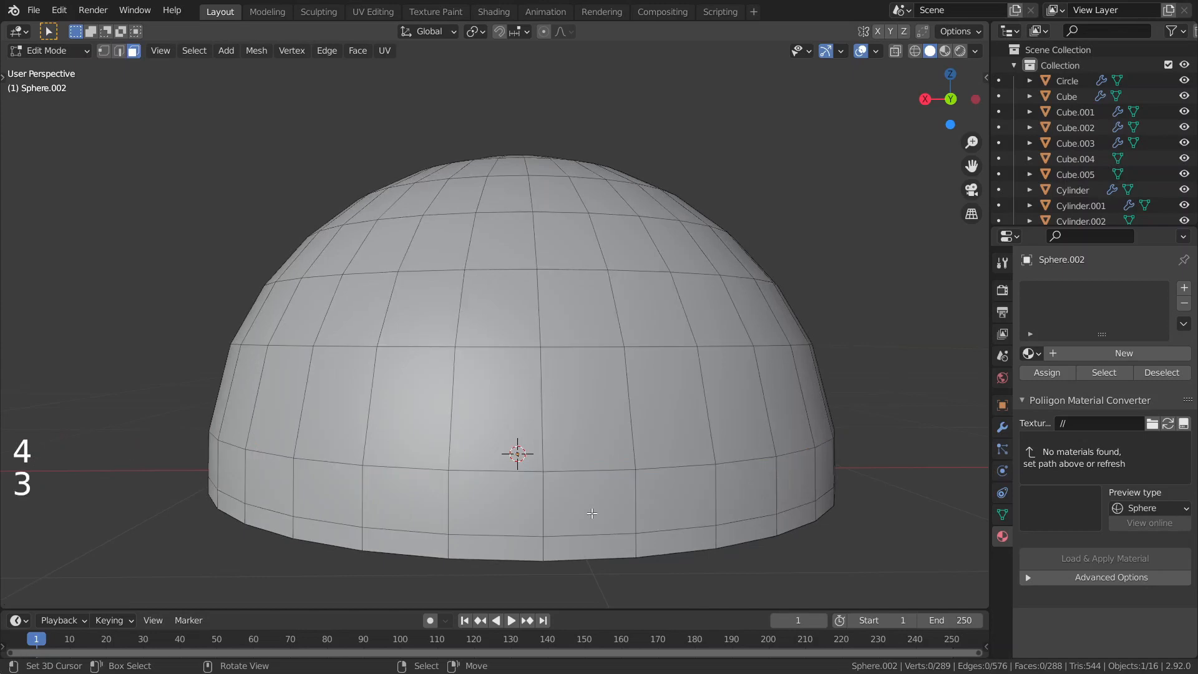
pyautogui.rightClick(571, 507)
pyautogui.keyDown('shift'); pyautogui.rightClick(533, 496); pyautogui.keyUp('shift')
pyautogui.press('x')
pyautogui.click(533, 496)
pyautogui.press('Tab')
pyautogui.scroll(-3, 531, 497)
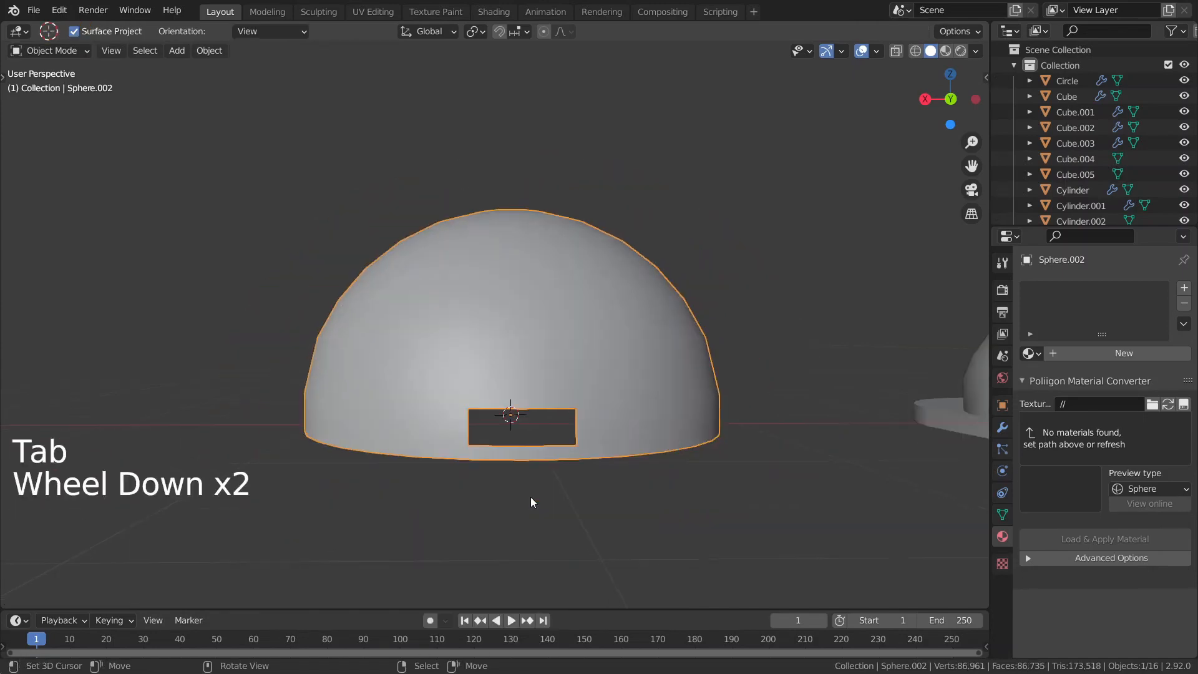
# Select the rim strip faces across the front half of the dome and extrude them outward in top view to form the cap's brim
pyautogui.moveTo(530, 497); pyautogui.dragTo(846, 506, button='middle')
pyautogui.press('Tab')
pyautogui.scroll(1, 656, 505)
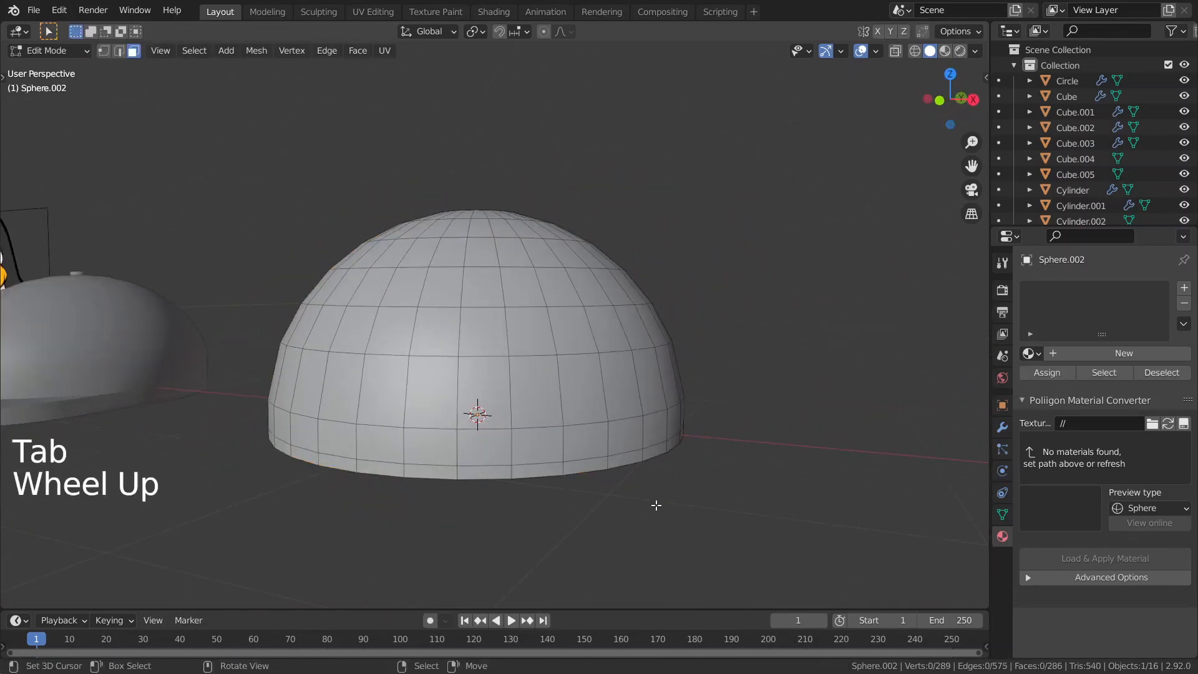
pyautogui.moveTo(655, 505)
pyautogui.mouseDown(button='middle')
pyautogui.moveTo(705, 524)
pyautogui.moveTo(664, 490)
pyautogui.mouseUp(button='middle')
pyautogui.press('`')
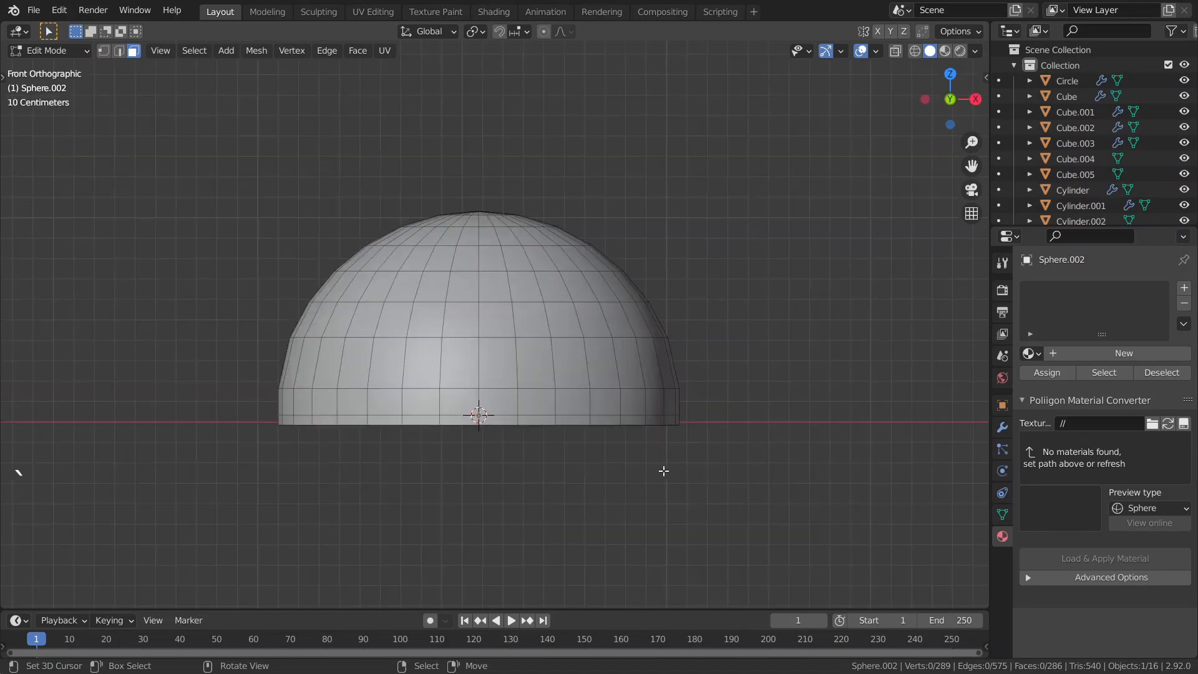
pyautogui.scroll(2, 663, 471)
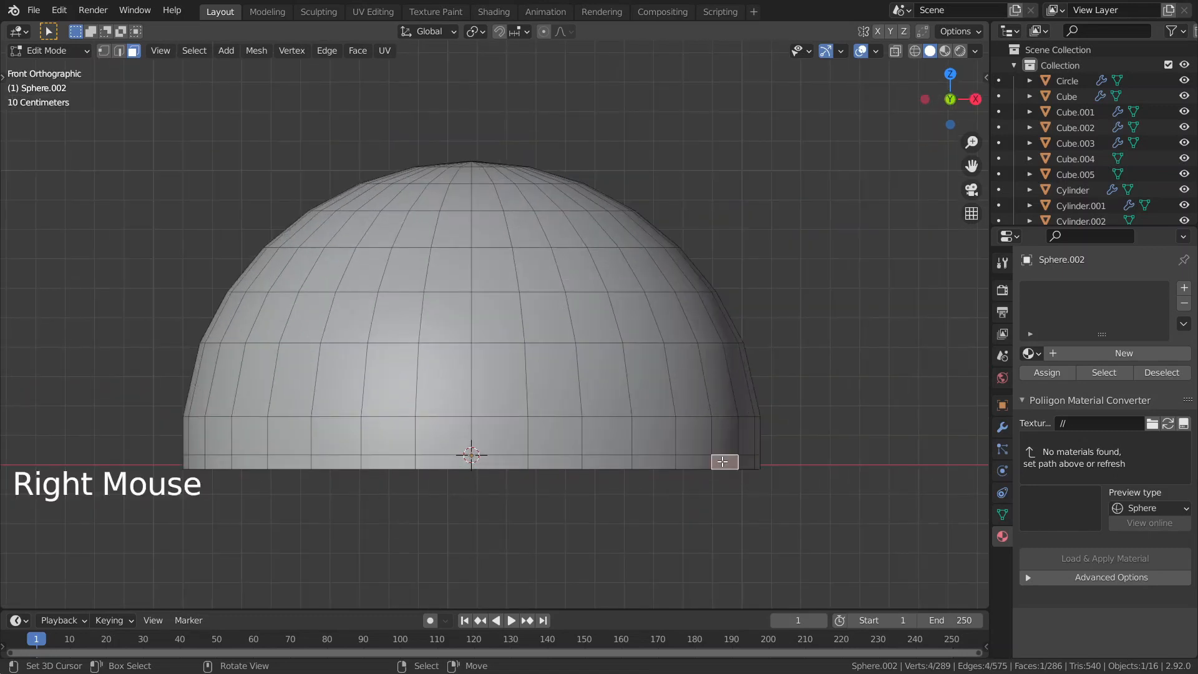
pyautogui.rightClick(747, 461)
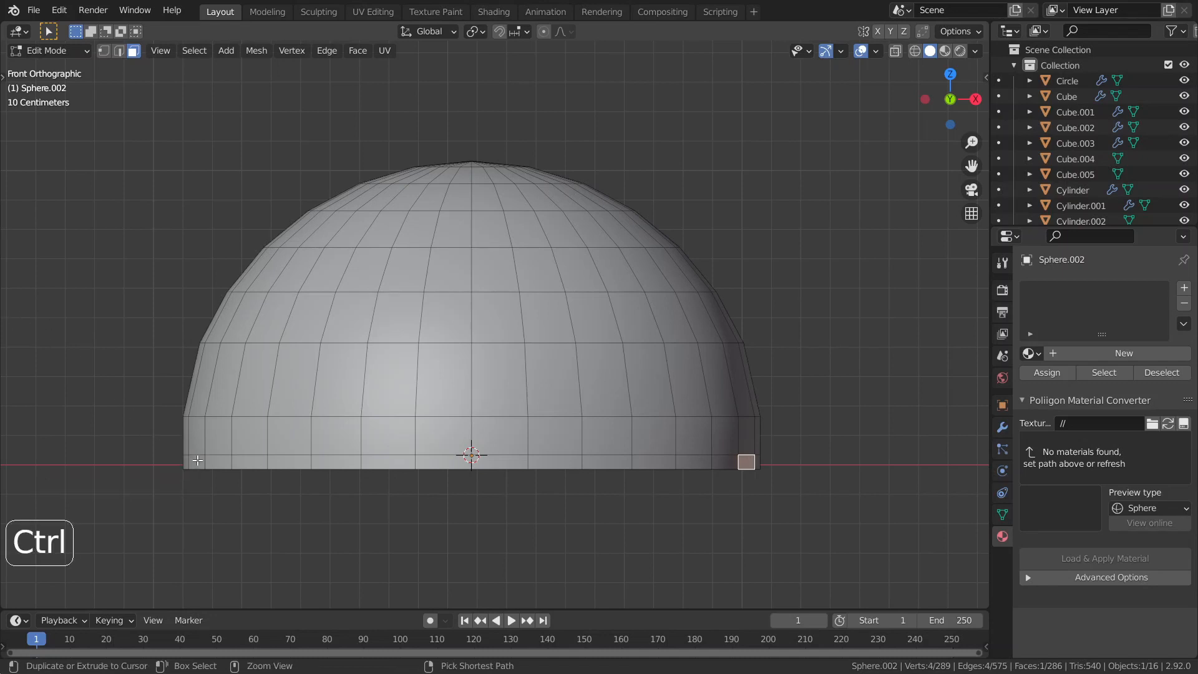
pyautogui.keyDown('ctrl'); pyautogui.rightClick(195, 460); pyautogui.keyUp('ctrl')
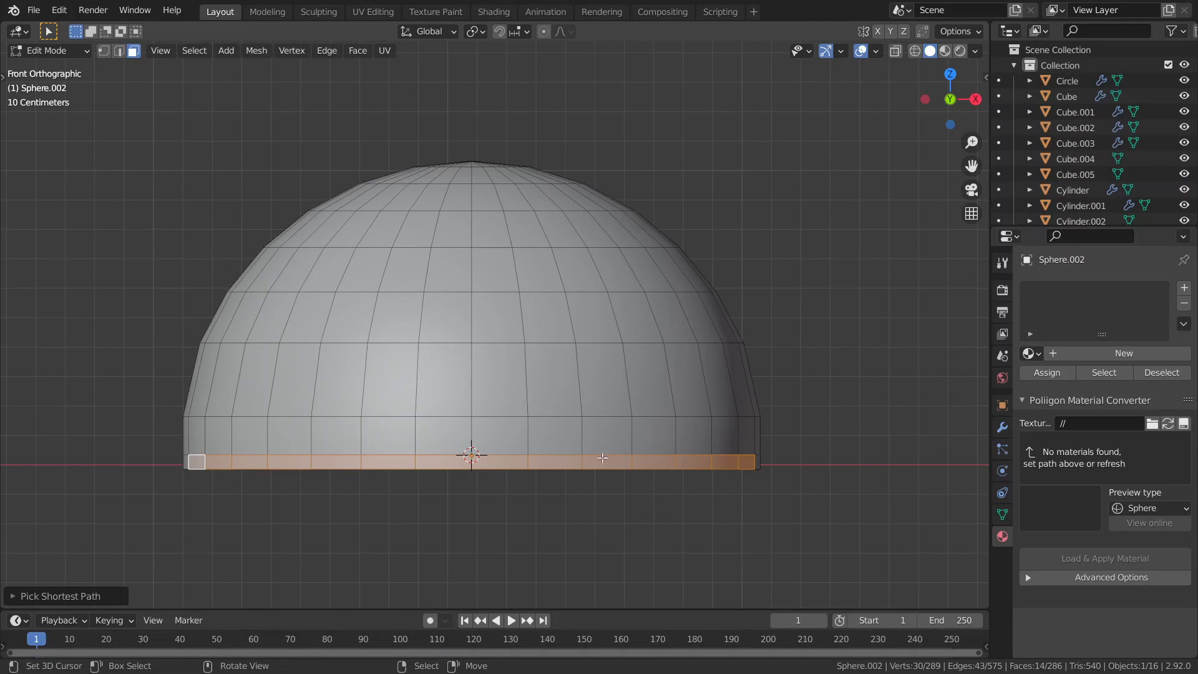
pyautogui.scroll(-4, 751, 497)
pyautogui.moveTo(751, 498); pyautogui.dragTo(700, 372, button='middle')
pyautogui.scroll(-2, 700, 372)
pyautogui.press('e')
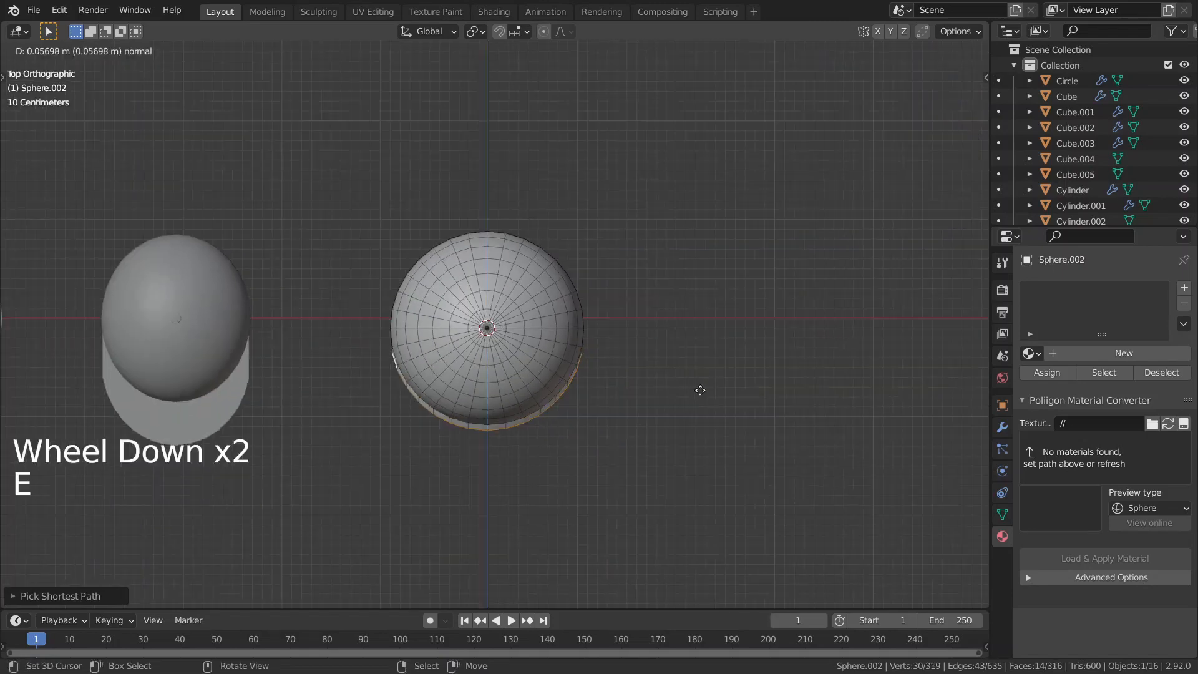
pyautogui.click(730, 428)
pyautogui.moveTo(730, 428); pyautogui.dragTo(562, 359, button='middle')
pyautogui.press('Tab')
pyautogui.scroll(-2, 674, 297)
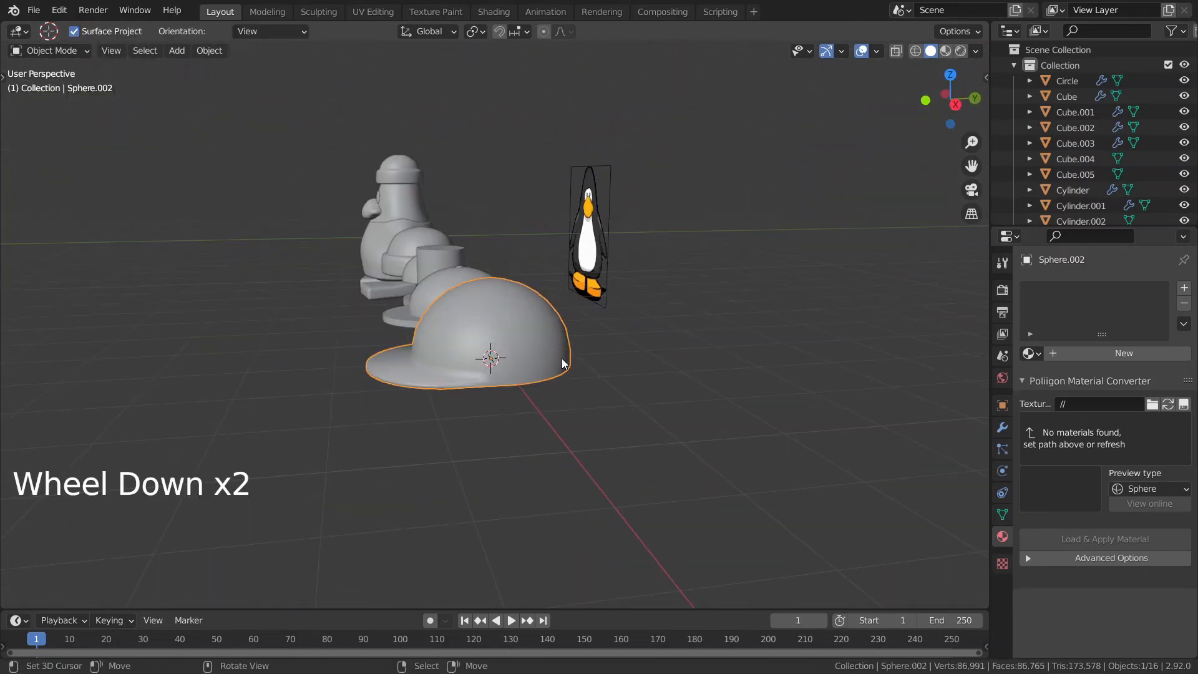
# Enable Auto Smooth at 30° for the cap's normals and check the brim's shading
pyautogui.click(1002, 515)
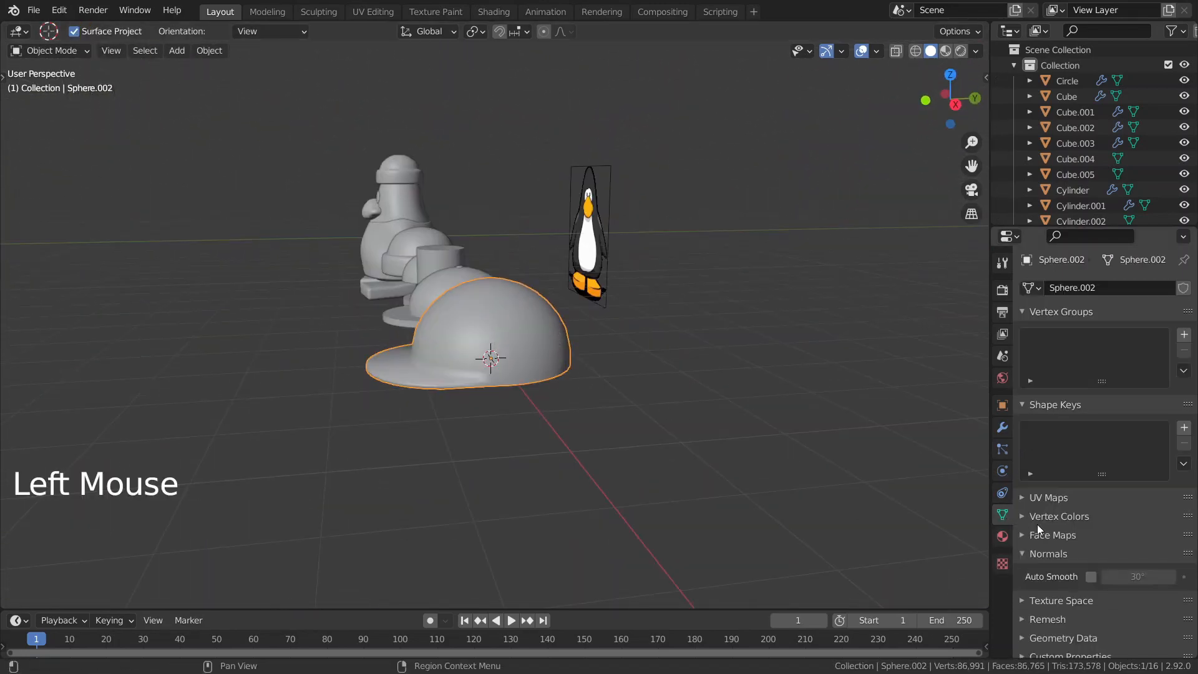
pyautogui.click(1090, 576)
pyautogui.moveTo(561, 436); pyautogui.dragTo(542, 380, button='middle')
pyautogui.scroll(4, 542, 380)
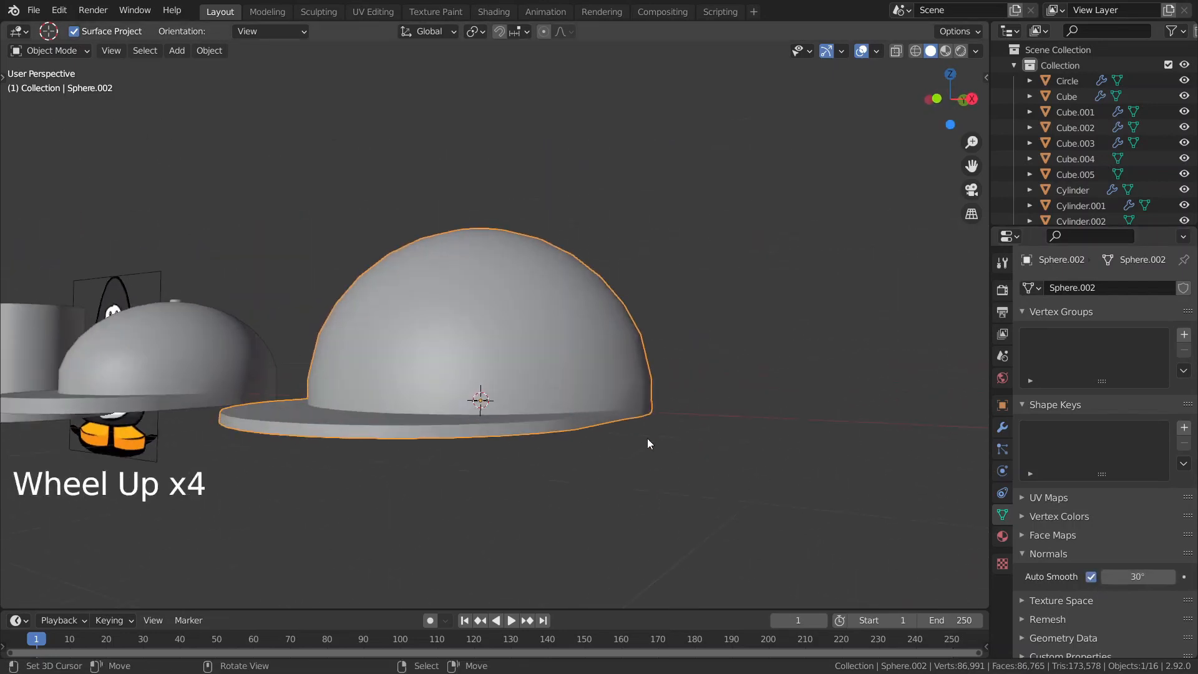
# Select the bottom row of vertices of the rim and brim in right-view wireframe and move them down along Z to thicken the brim
pyautogui.moveTo(647, 438); pyautogui.dragTo(539, 450, button='middle')
pyautogui.press('`')
pyautogui.click(634, 411)
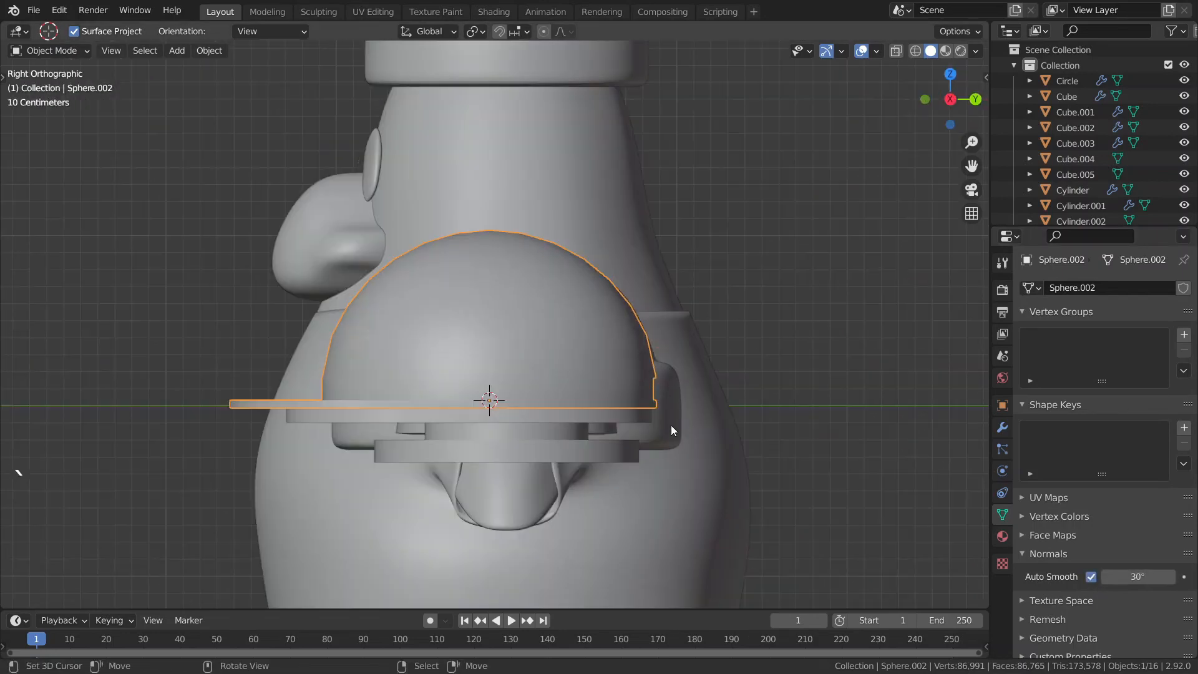
pyautogui.press('z')
pyautogui.scroll(2, 531, 444)
pyautogui.scroll(-2, 570, 450)
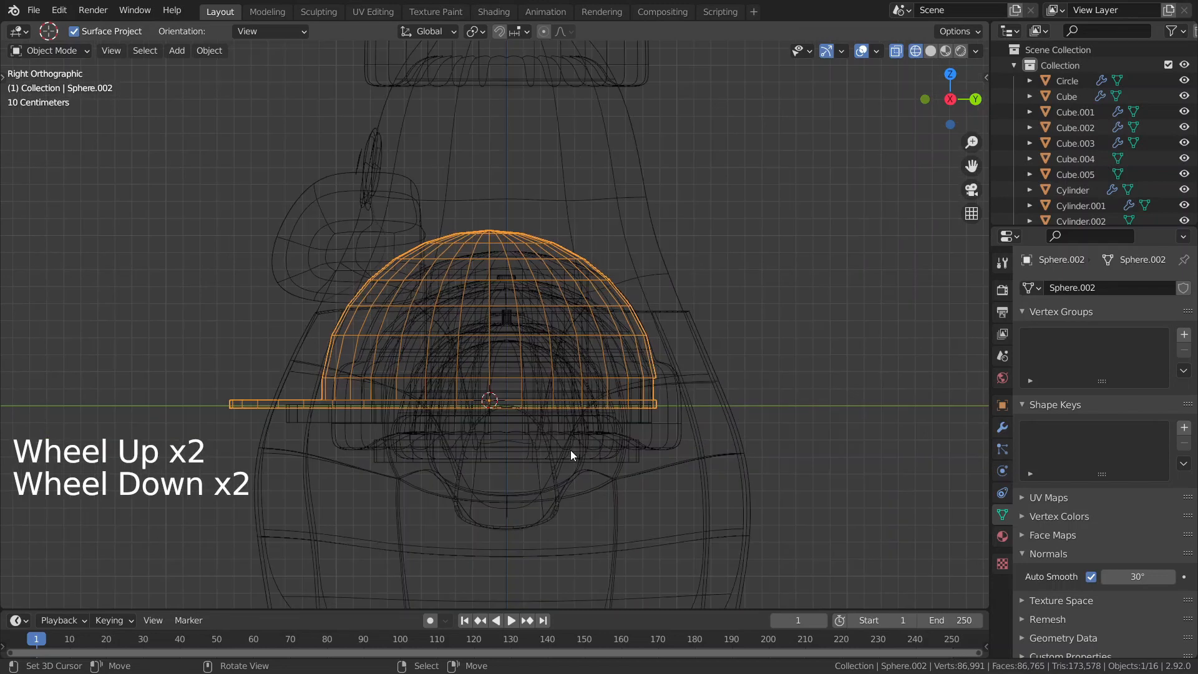
pyautogui.press('Tab')
pyautogui.scroll(2, 745, 496)
pyautogui.press('1')
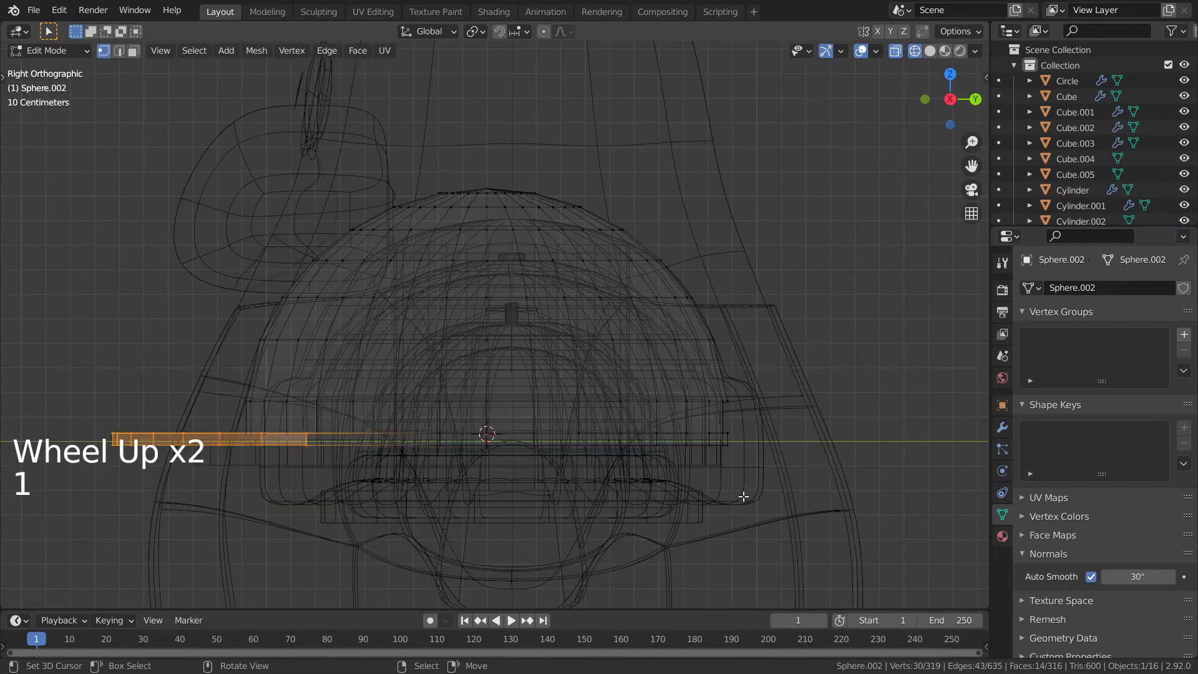
pyautogui.rightClick(745, 496)
pyautogui.press('b')
pyautogui.moveTo(764, 495); pyautogui.dragTo(114, 444)
pyautogui.press('g')
pyautogui.press('z')
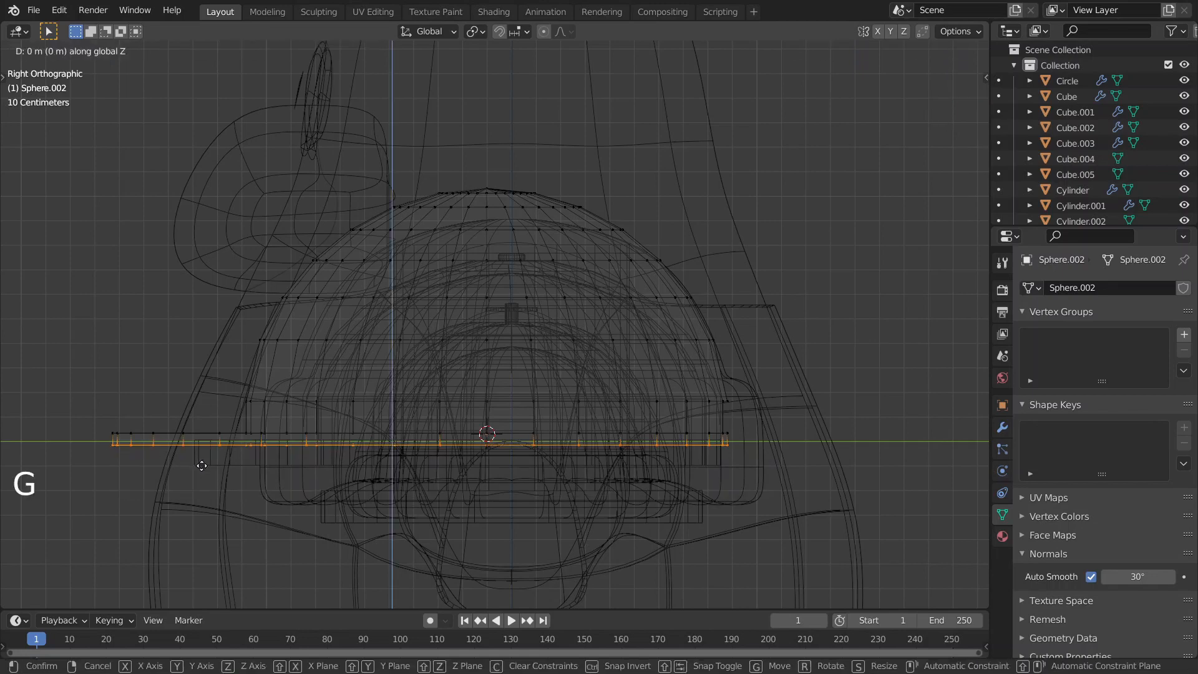
pyautogui.click(209, 478)
pyautogui.press('z')
pyautogui.press('Tab')
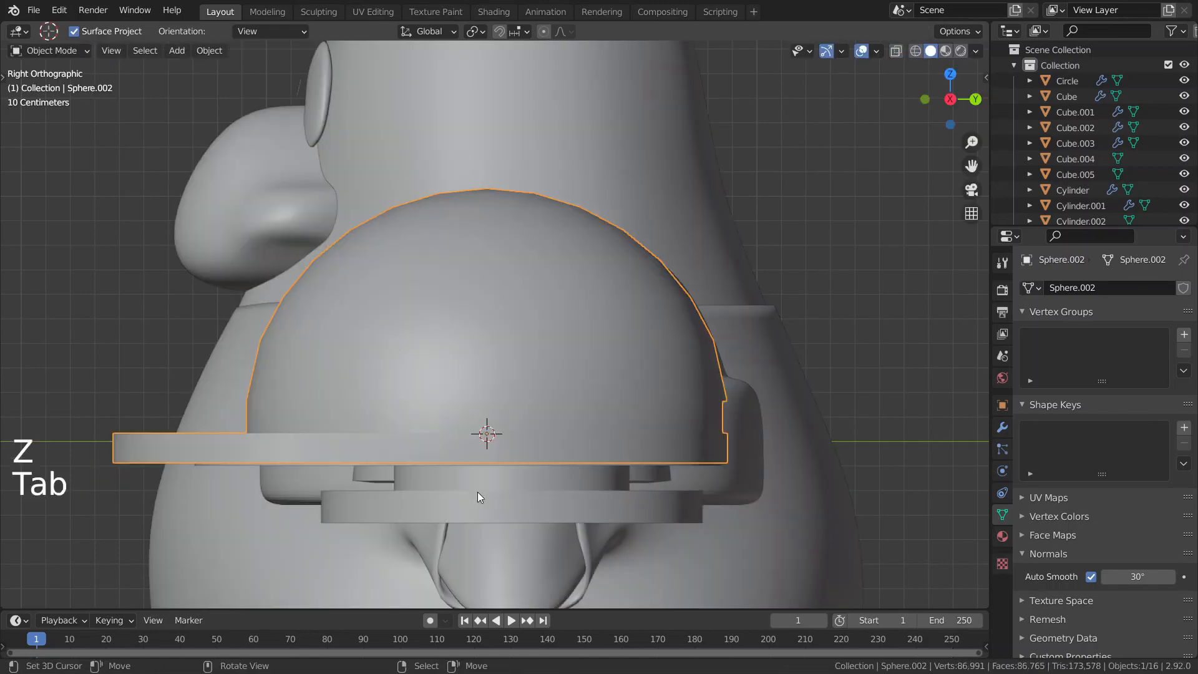
pyautogui.scroll(-3, 477, 492)
pyautogui.moveTo(477, 492)
pyautogui.mouseDown(button='middle')
pyautogui.moveTo(581, 532)
pyautogui.moveTo(682, 525)
pyautogui.moveTo(610, 493)
pyautogui.moveTo(533, 522)
pyautogui.mouseUp(button='middle')
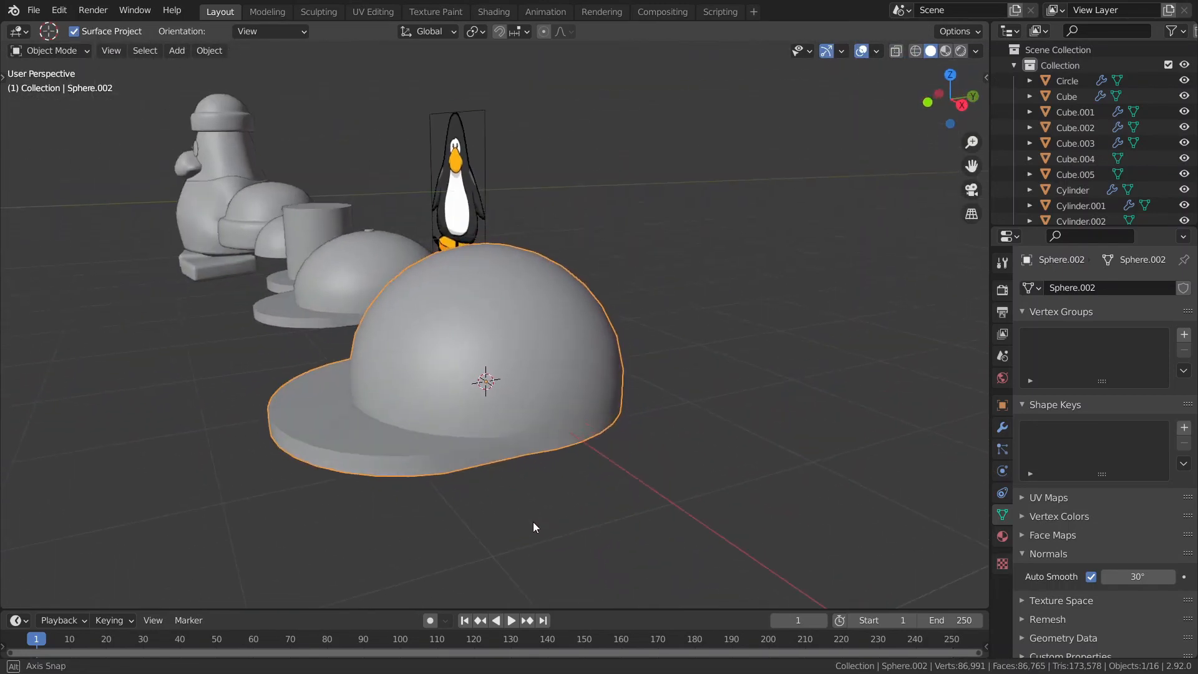
# Examine the new cap's underside, brim and rear opening from several angles
pyautogui.press('Tab')
pyautogui.scroll(-2, 380, 468)
pyautogui.press('Tab')
pyautogui.click(587, 483)
pyautogui.scroll(4, 600, 484)
pyautogui.moveTo(618, 481); pyautogui.dragTo(602, 361, button='middle')
pyautogui.scroll(3, 602, 360)
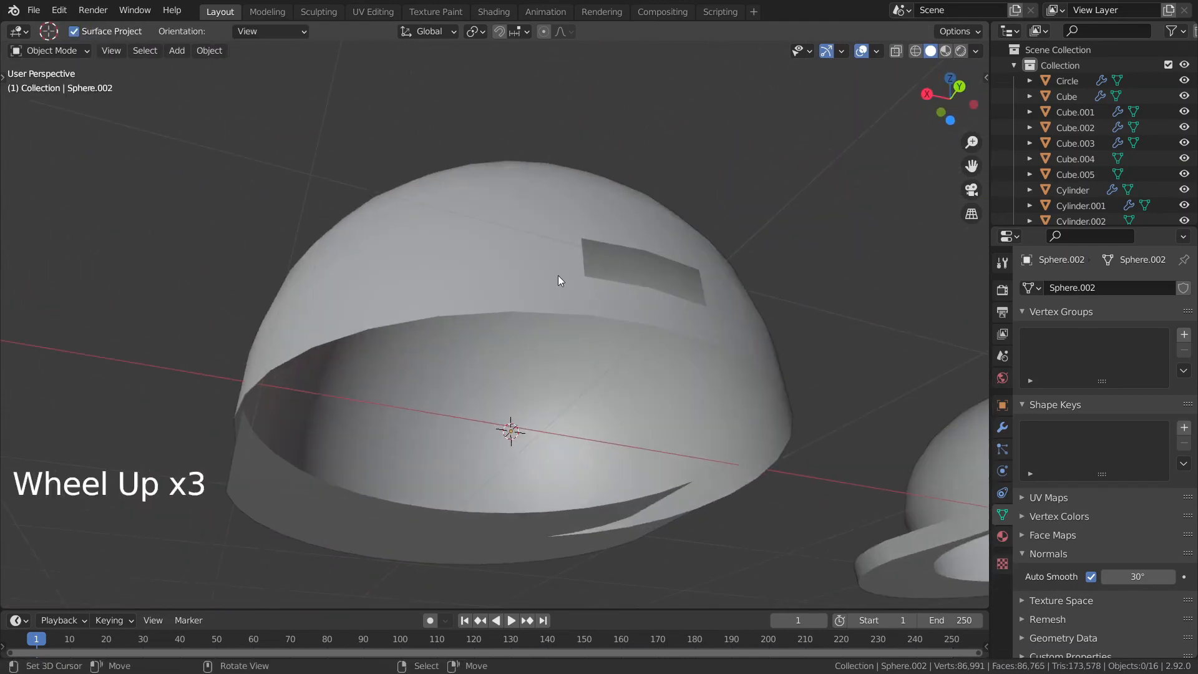
pyautogui.moveTo(558, 275)
pyautogui.mouseDown(button='middle')
pyautogui.moveTo(792, 324)
pyautogui.moveTo(863, 418)
pyautogui.moveTo(630, 374)
pyautogui.moveTo(631, 414)
pyautogui.mouseUp(button='middle')
pyautogui.scroll(-3, 864, 417)
# Switch the viewport to Material Preview shading to show the hats' colours
pyautogui.press('z')
pyautogui.click(640, 468)
pyautogui.scroll(-3, 640, 468)
pyautogui.moveTo(640, 462); pyautogui.dragTo(640, 468, button='middle')
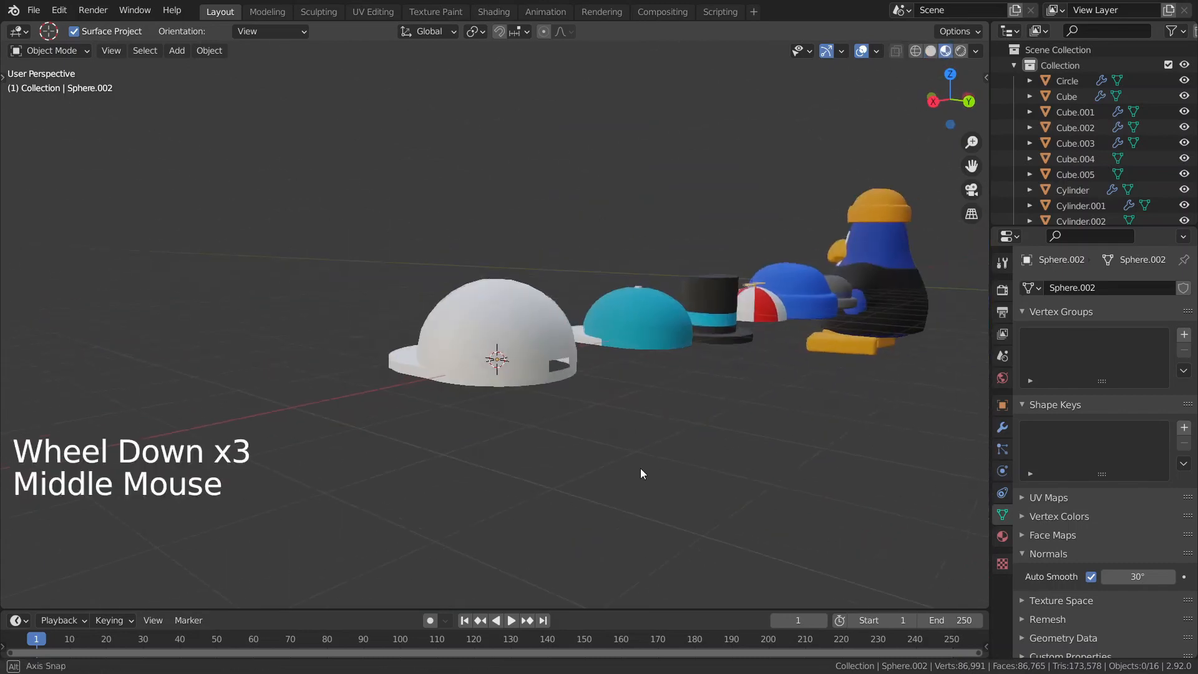
pyautogui.scroll(1, 640, 468)
pyautogui.scroll(-2, 640, 467)
pyautogui.moveTo(493, 375); pyautogui.dragTo(658, 463, button='middle')
pyautogui.scroll(2, 657, 463)
pyautogui.moveTo(549, 309)
pyautogui.mouseDown(button='middle')
pyautogui.moveTo(583, 304)
pyautogui.moveTo(559, 375)
pyautogui.mouseUp(button='middle')
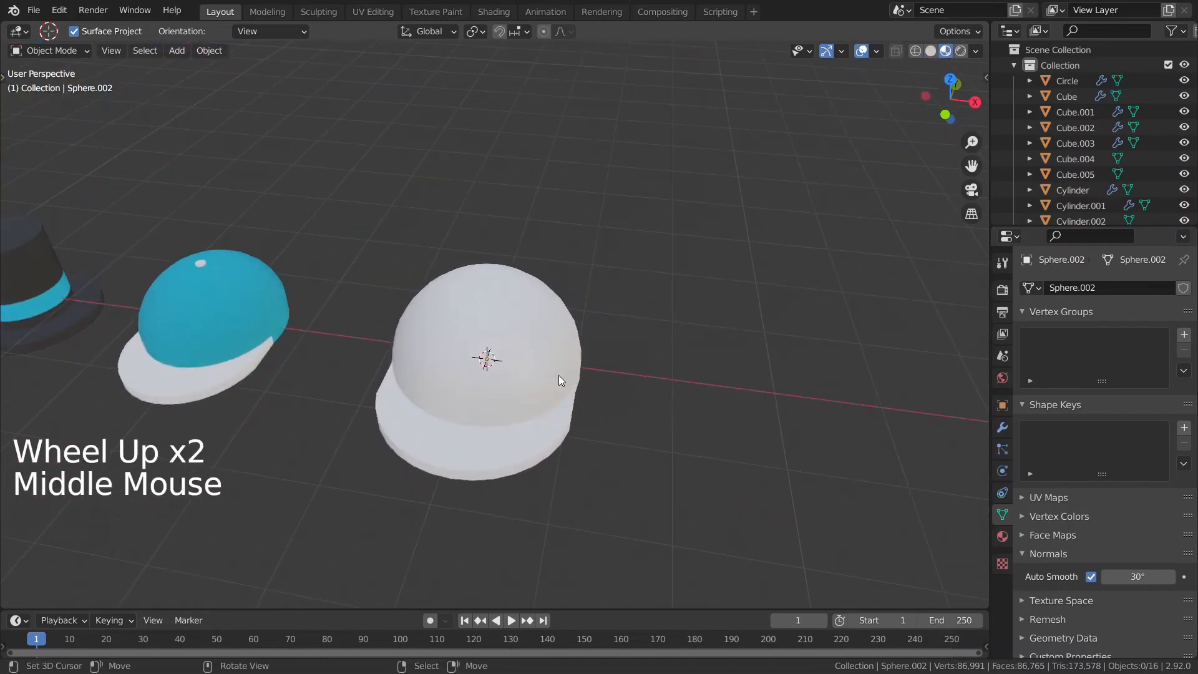
# In Edit Mode, select the full circle of triangular faces around the white cap's top pole
pyautogui.scroll(6, 518, 309)
pyautogui.press('Tab')
pyautogui.keyDown('shift'); pyautogui.moveTo(476, 209); pyautogui.dragTo(477, 328, button='middle'); pyautogui.keyUp('shift')
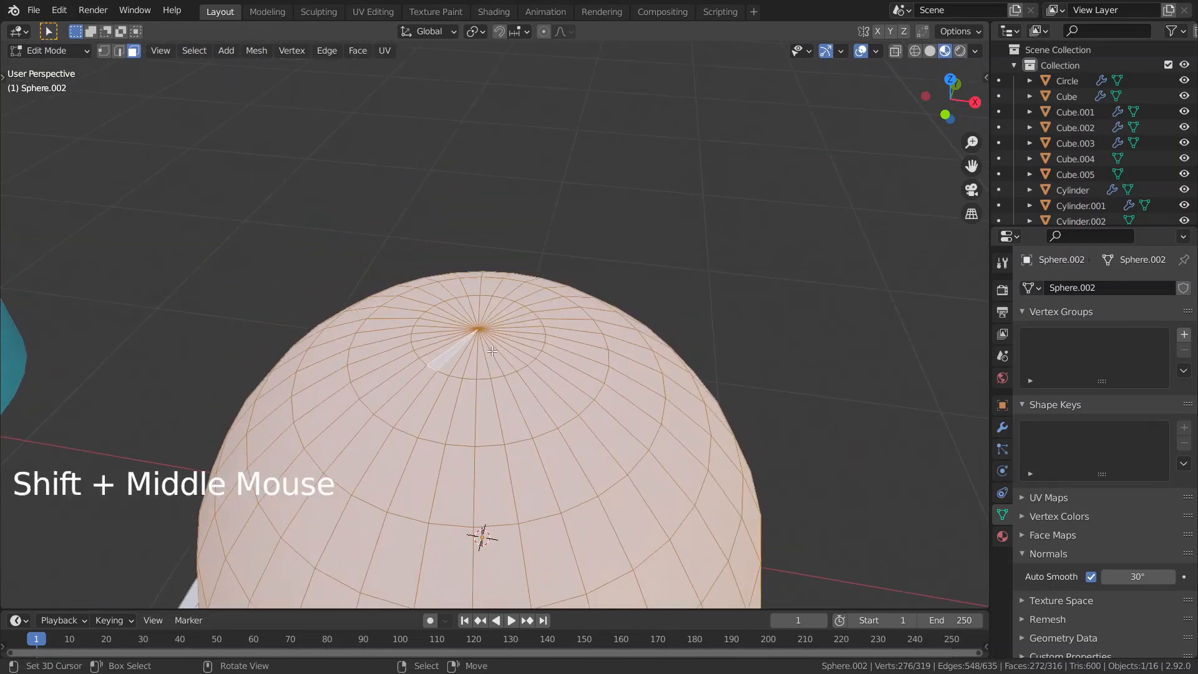
pyautogui.scroll(3, 477, 328)
pyautogui.press('3')
pyautogui.rightClick(498, 315)
pyautogui.press('x')
pyautogui.press('Escape')
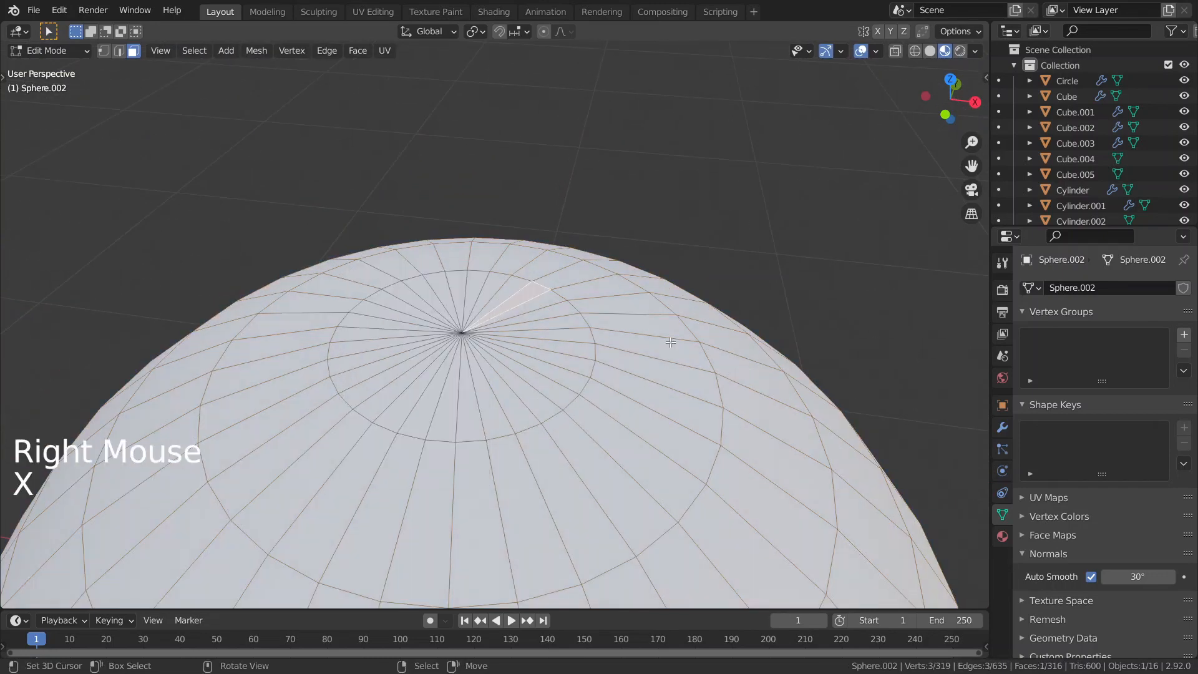
pyautogui.press('c')
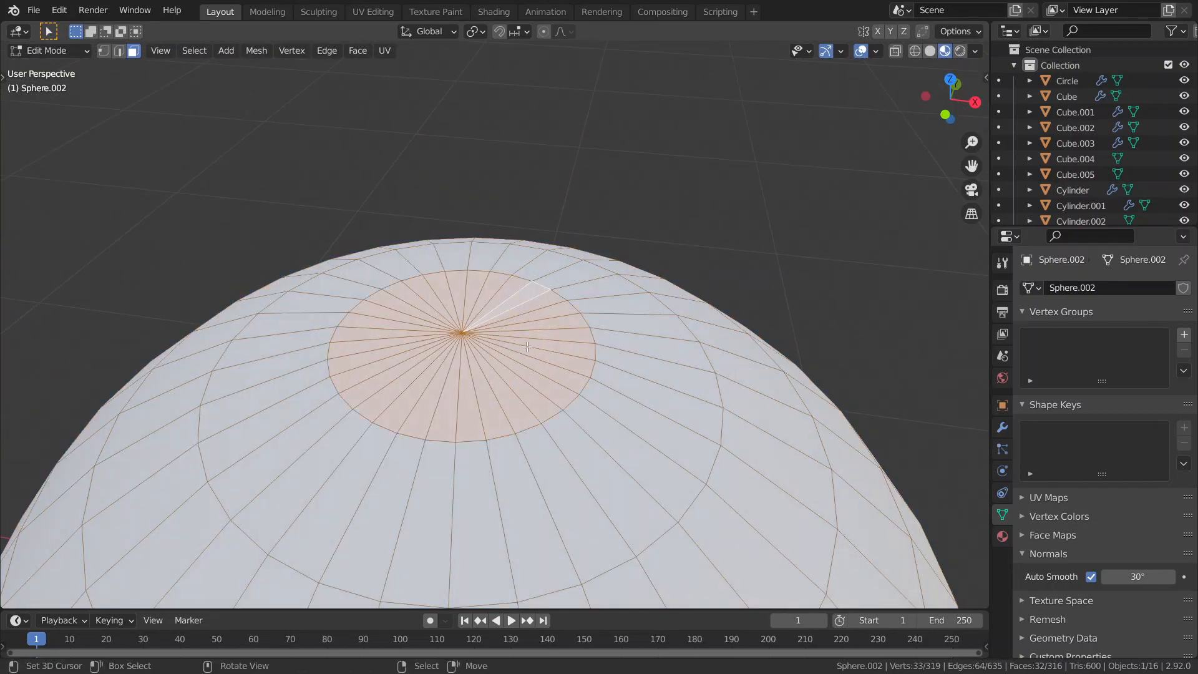
pyautogui.scroll(-3, 527, 347)
pyautogui.moveTo(527, 346); pyautogui.dragTo(506, 335, button='middle')
pyautogui.moveTo(318, 255); pyautogui.dragTo(236, 216, button='middle')
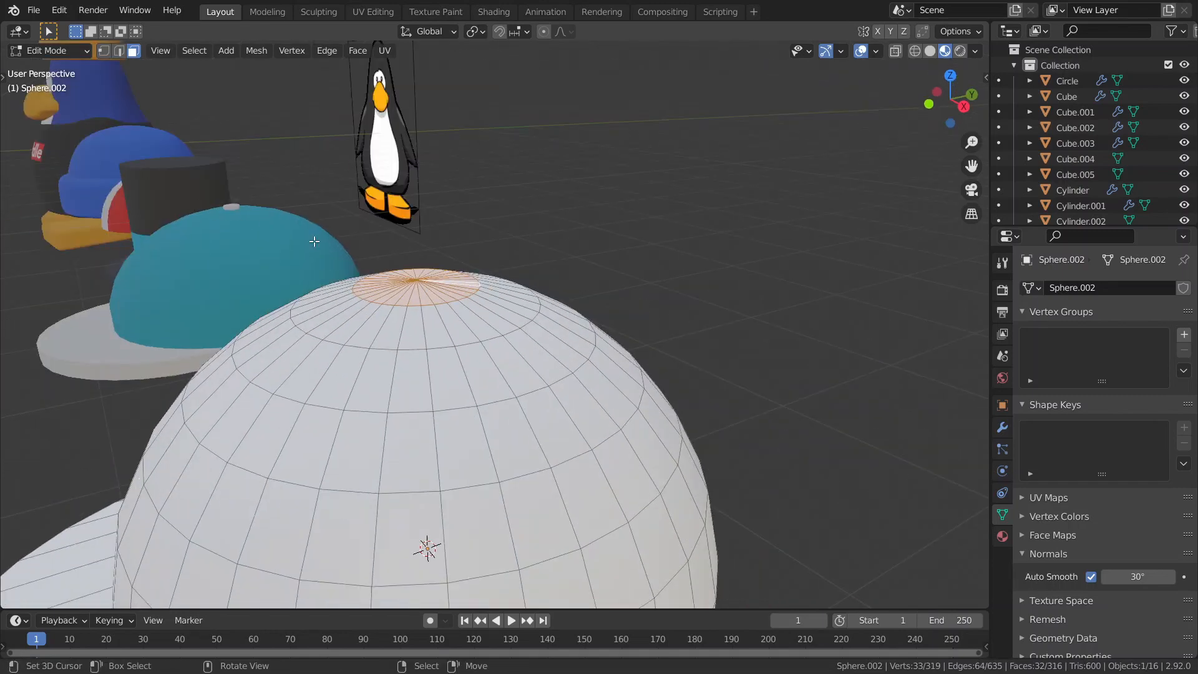
# Inset the selected top faces by about 0.15 m to form a small central circle
pyautogui.scroll(3, 314, 241)
pyautogui.keyDown('shift'); pyautogui.moveTo(314, 242); pyautogui.dragTo(539, 362, button='middle'); pyautogui.keyUp('shift')
pyautogui.scroll(4, 539, 362)
pyautogui.scroll(-3, 539, 363)
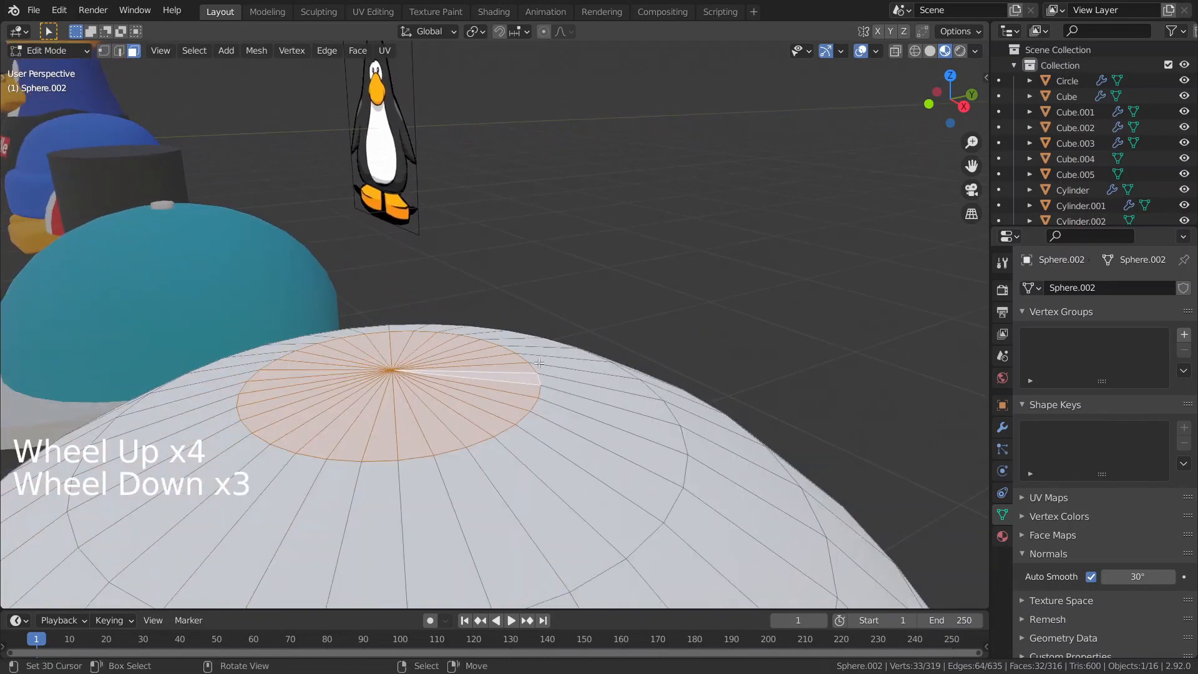
pyautogui.scroll(-1, 539, 362)
pyautogui.press('i')
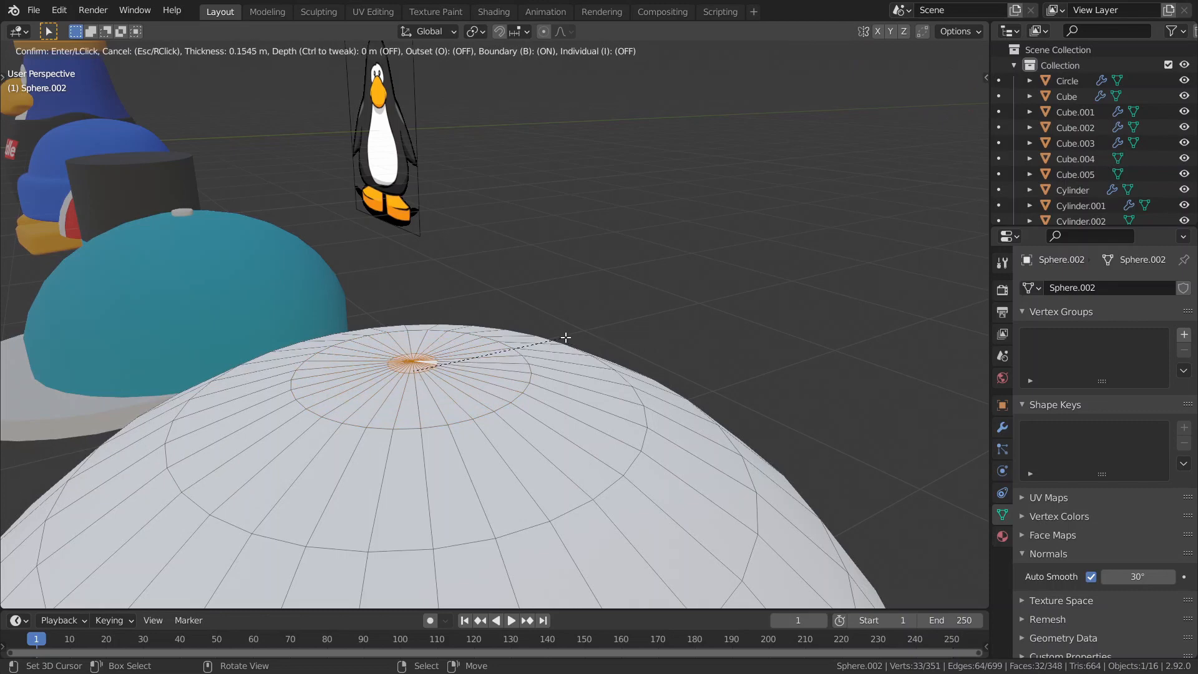
pyautogui.click(564, 337)
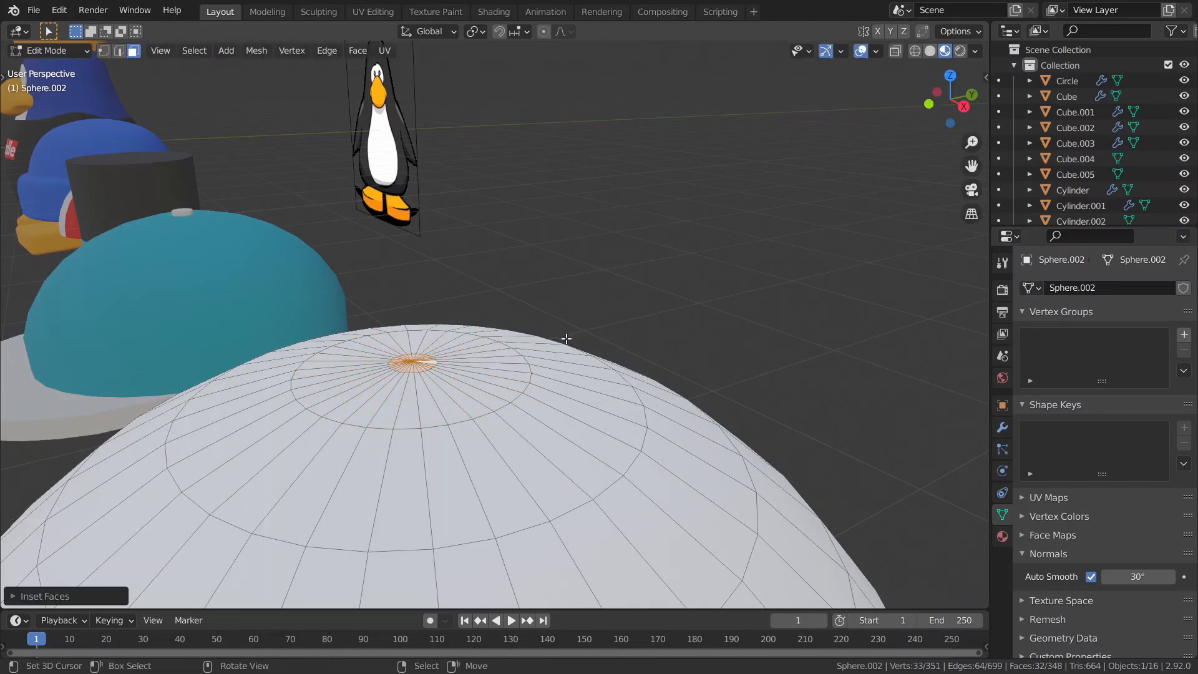
# Extrude the small central circle upward about 0.022 m to form the cap's button
pyautogui.keyDown('shift'); pyautogui.moveTo(565, 337); pyautogui.dragTo(671, 352, button='middle'); pyautogui.keyUp('shift')
pyautogui.scroll(2, 671, 353)
pyautogui.press('e')
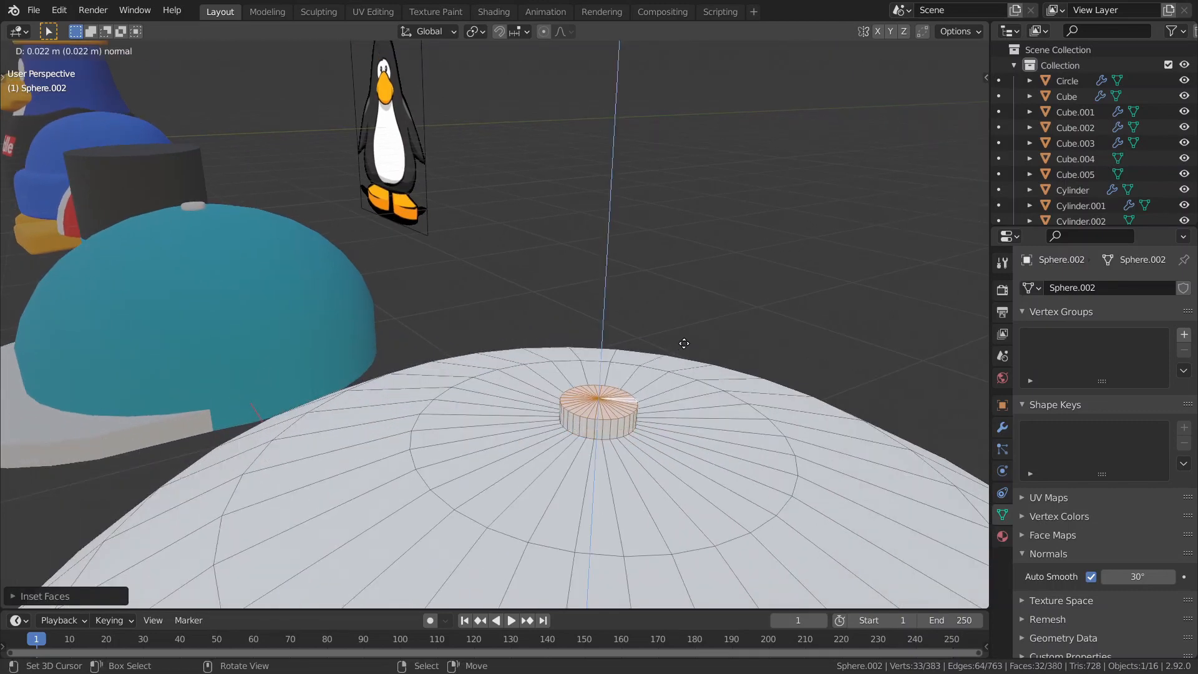
pyautogui.click(684, 343)
pyautogui.press('Tab')
pyautogui.press('Tab')
# Add a centred loop cut around the button's side and scale it slightly outward
pyautogui.hotkey('ctrl', 'r')
pyautogui.click(628, 423)
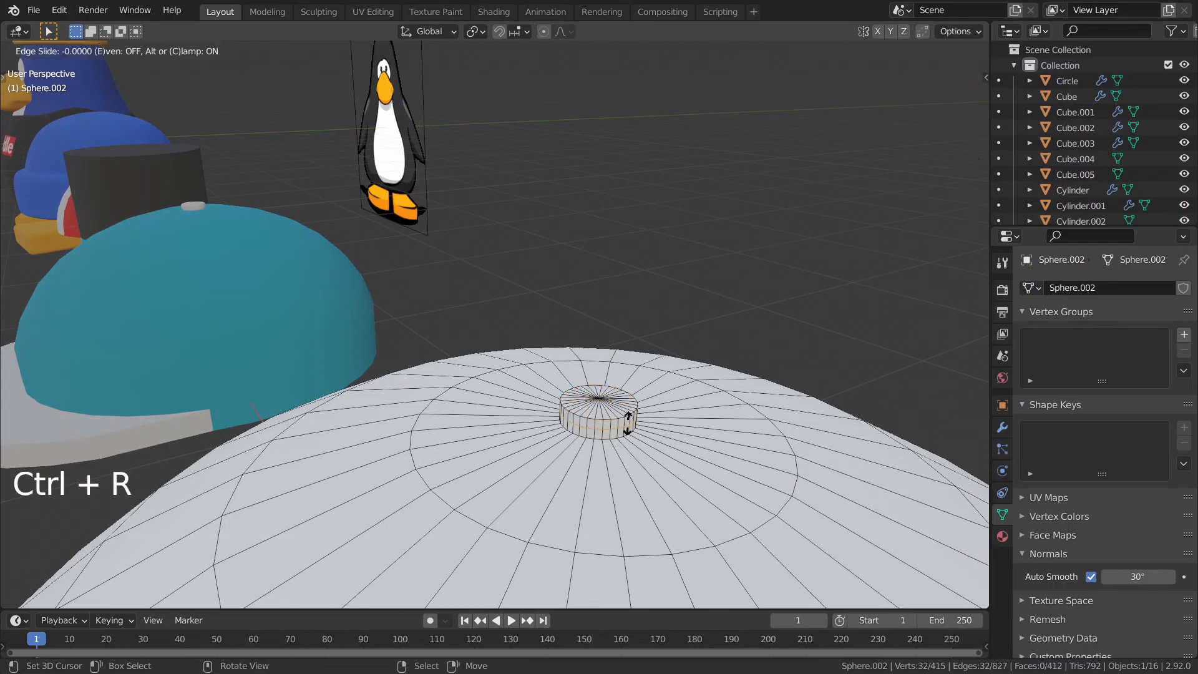
pyautogui.click(628, 423)
pyautogui.press('s')
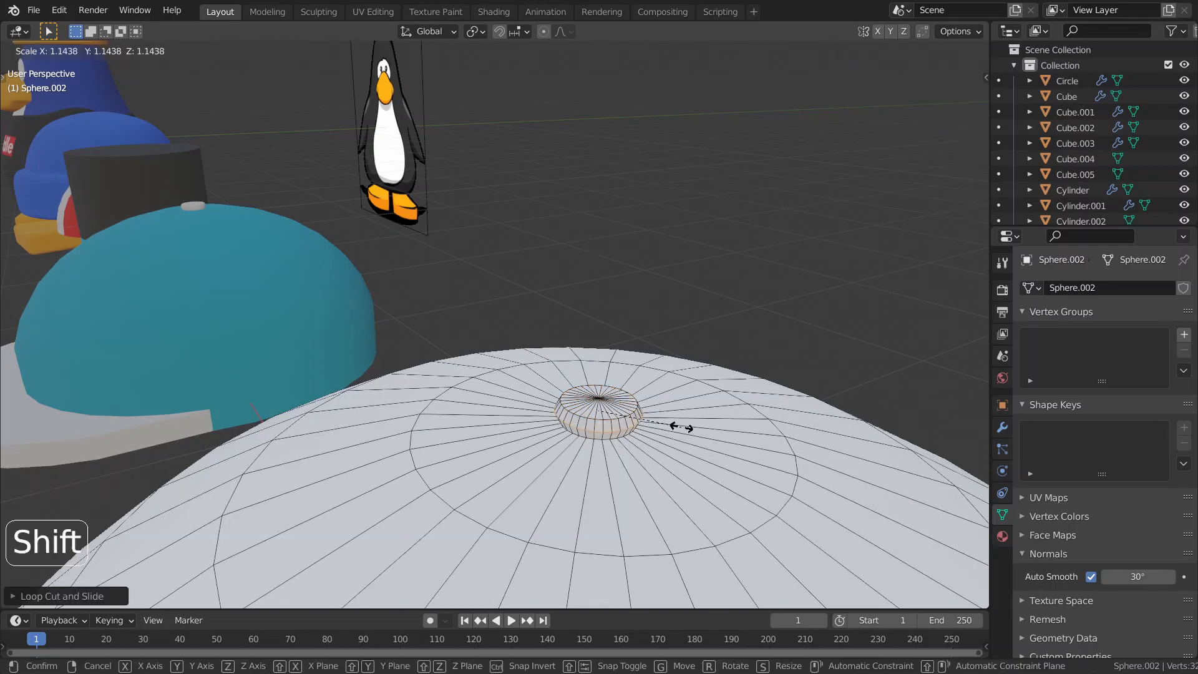
pyautogui.click(681, 428)
# Bevel the button's middle edge loop about 0.007 m with 2 segments
pyautogui.hotkey('ctrl', 'b')
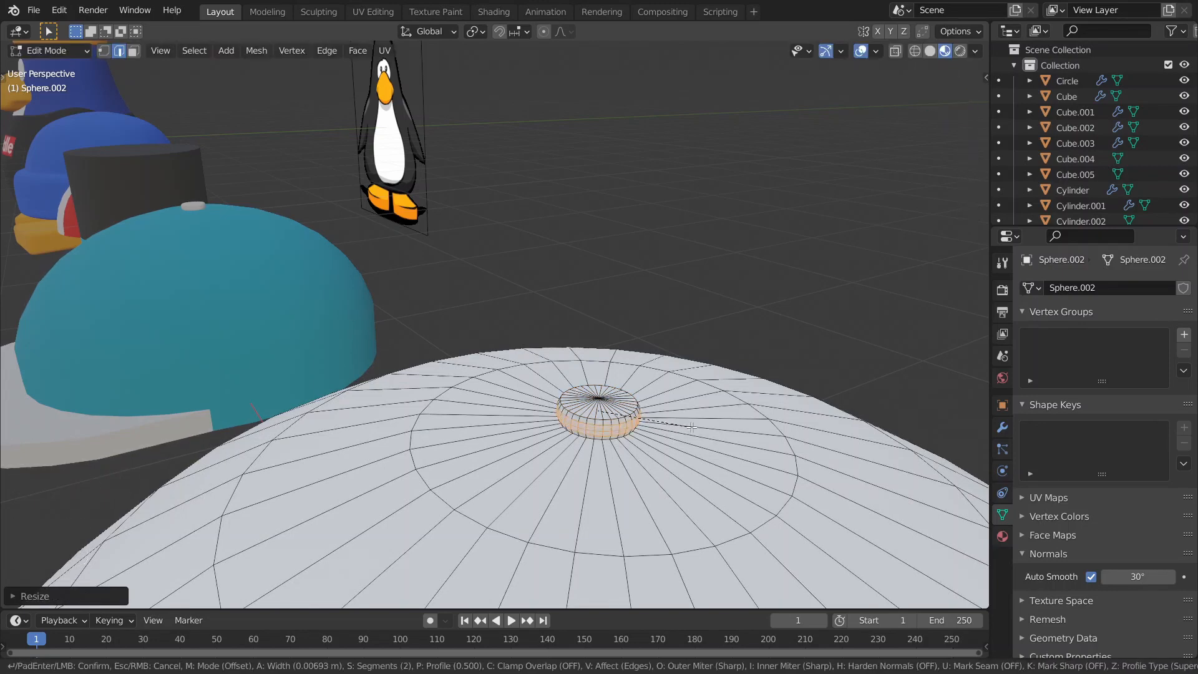
pyautogui.click(692, 428)
pyautogui.press('Tab')
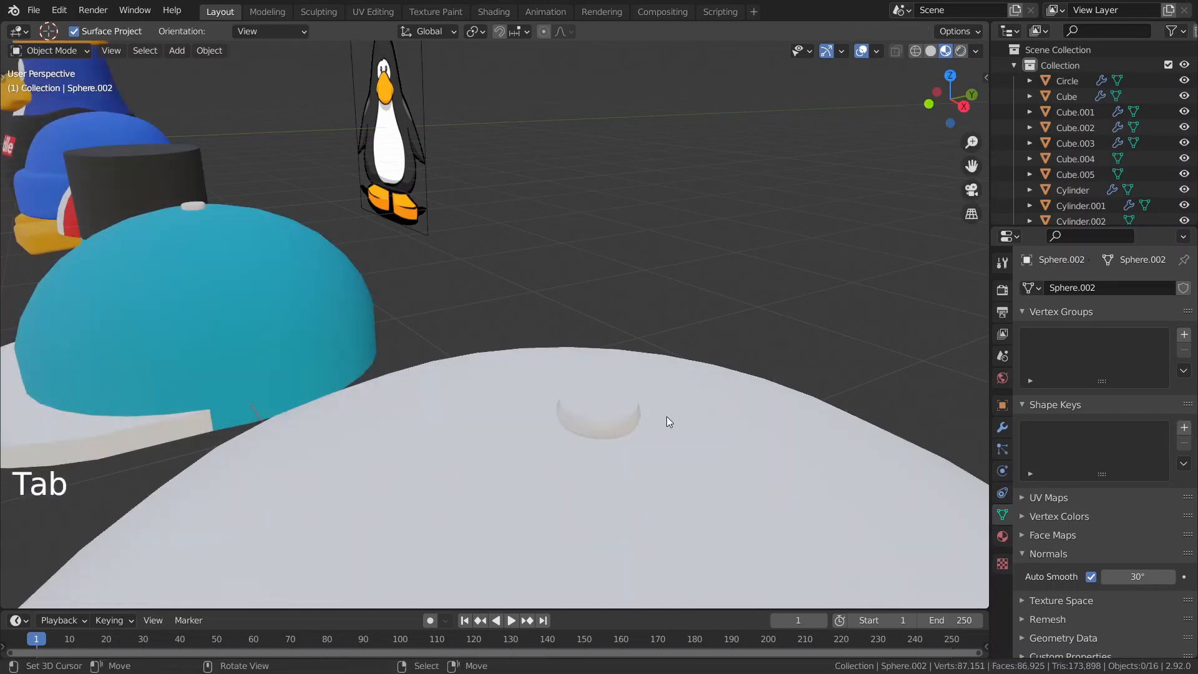
# Move the button's top centre vertex along the Z axis to adjust its top surface
pyautogui.press('Tab')
pyautogui.scroll(1, 667, 418)
pyautogui.press('1')
pyautogui.rightClick(649, 415)
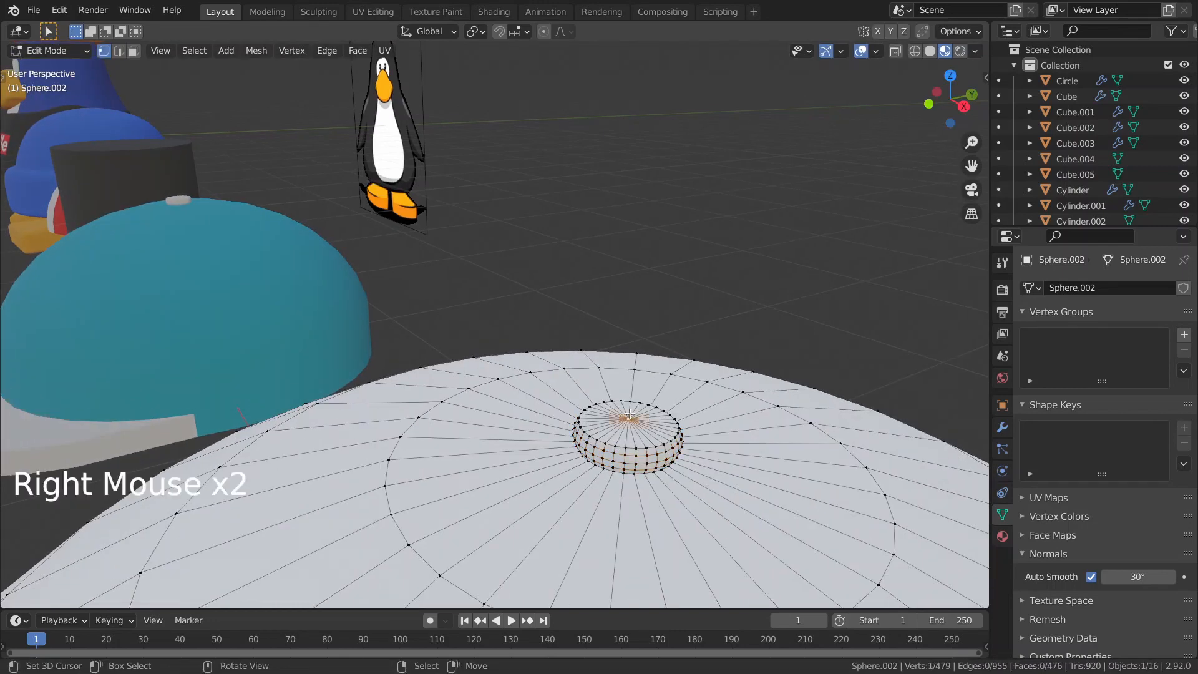
pyautogui.press('g')
pyautogui.press('z')
pyautogui.press('Tab')
# Examine the finished white cap from several sides and compare it with the teal cap
pyautogui.scroll(-4, 632, 433)
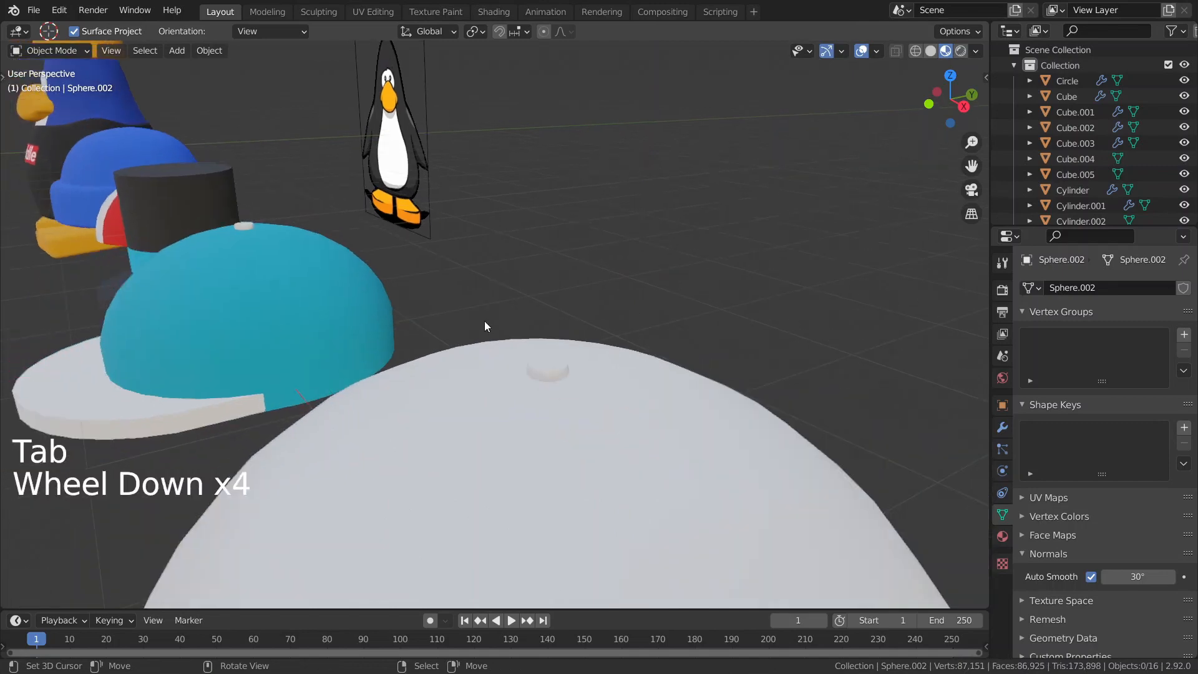
pyautogui.scroll(-4, 484, 321)
pyautogui.moveTo(484, 321); pyautogui.dragTo(520, 242, button='middle')
pyautogui.press('q')
pyautogui.press('w')
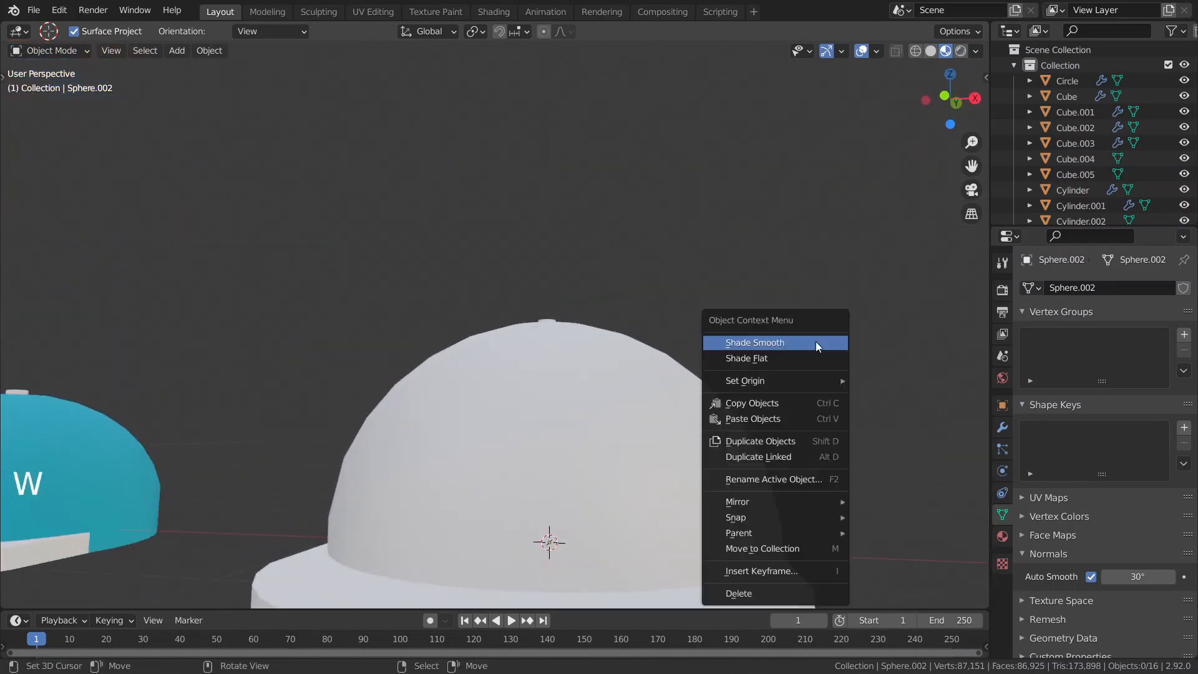
pyautogui.scroll(-4, 706, 473)
pyautogui.press('Tab')
pyautogui.scroll(-1, 706, 473)
pyautogui.moveTo(706, 473); pyautogui.dragTo(521, 477, button='middle')
pyautogui.press('Tab')
pyautogui.scroll(-1, 577, 487)
pyautogui.scroll(3, 492, 448)
pyautogui.scroll(-2, 492, 447)
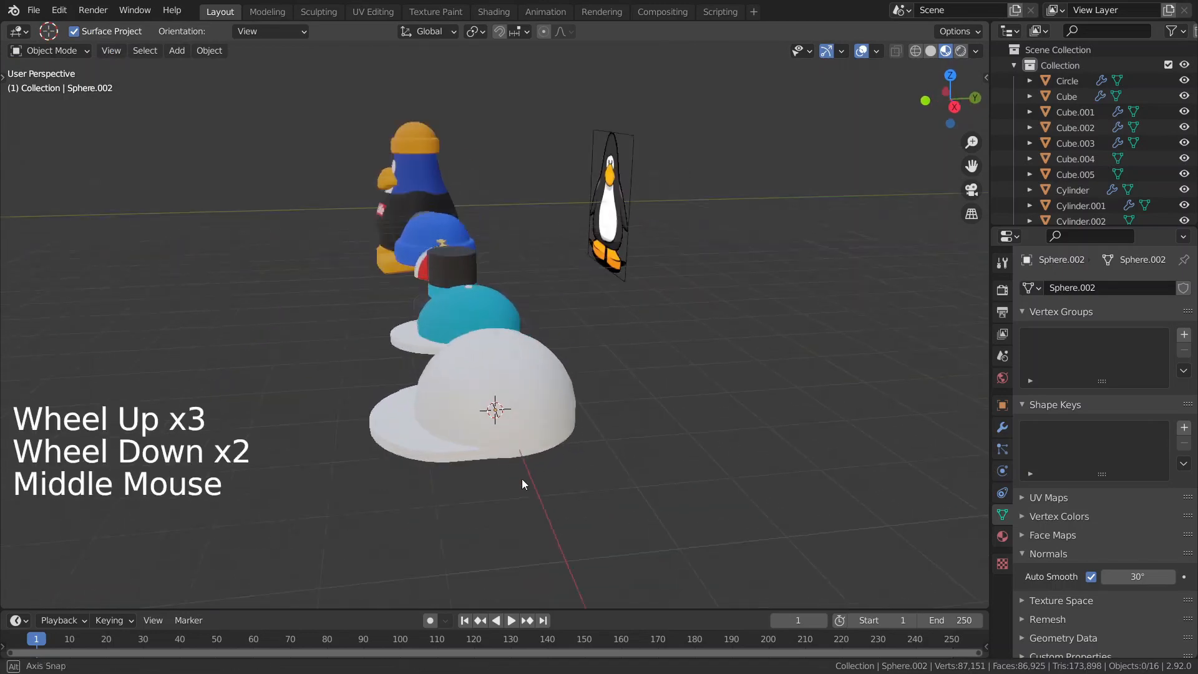
pyautogui.scroll(4, 756, 494)
pyautogui.scroll(-3, 192, 279)
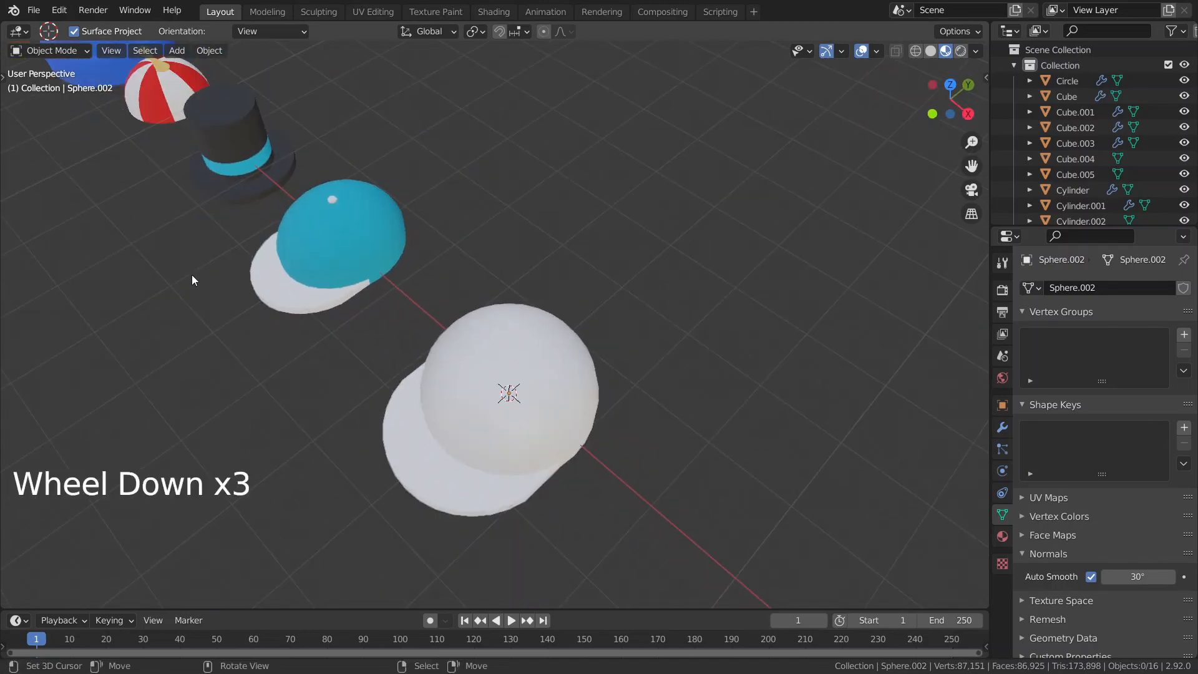
pyautogui.rightClick(287, 262)
pyautogui.scroll(-3, 443, 302)
pyautogui.moveTo(444, 302); pyautogui.dragTo(499, 338, button='middle')
pyautogui.scroll(3, 515, 379)
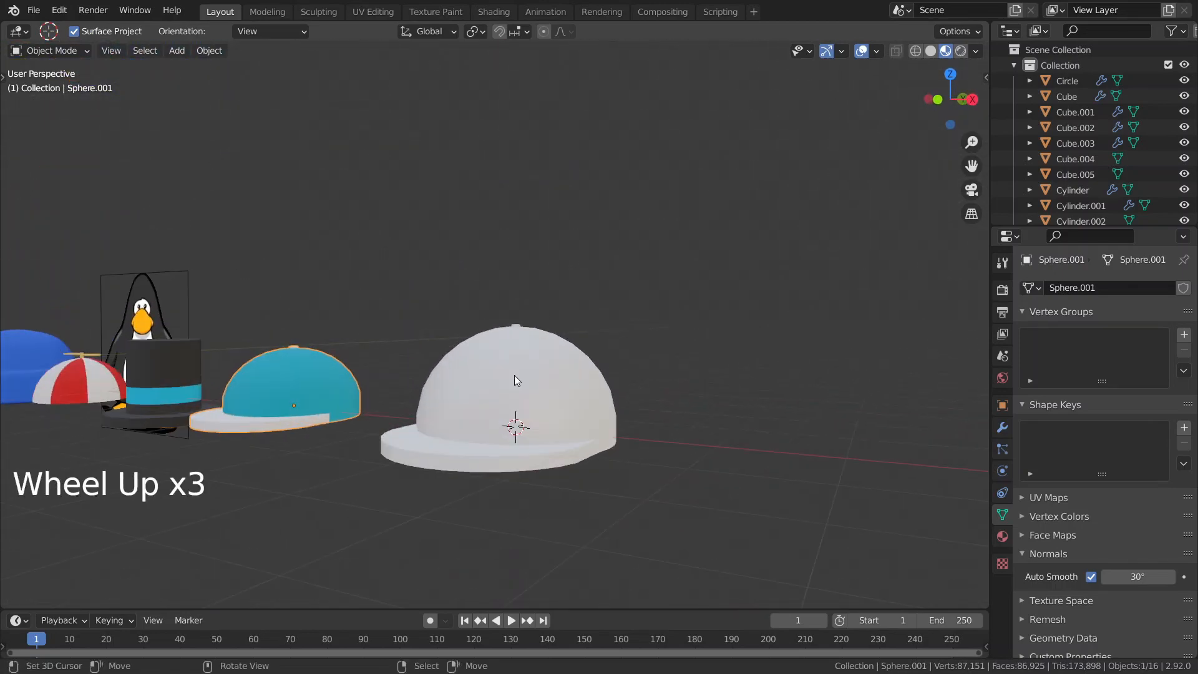
# Create a new material on the white cap and name it Cap 3
pyautogui.rightClick(516, 380)
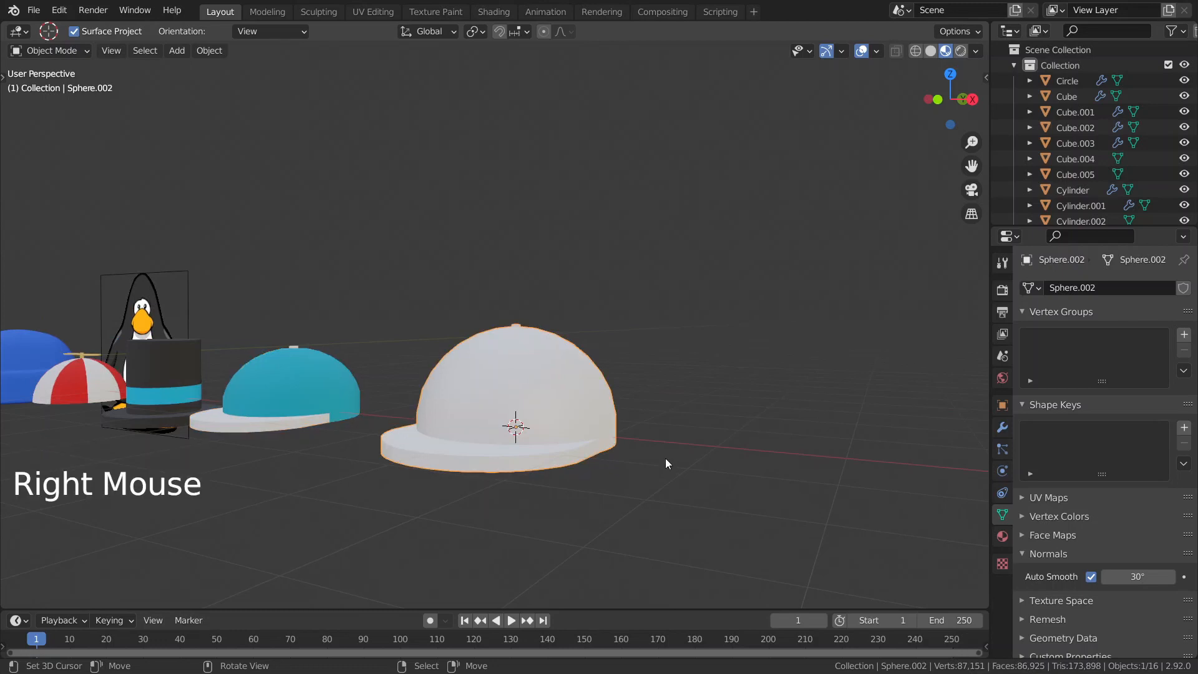
pyautogui.click(1001, 536)
pyautogui.click(1064, 358)
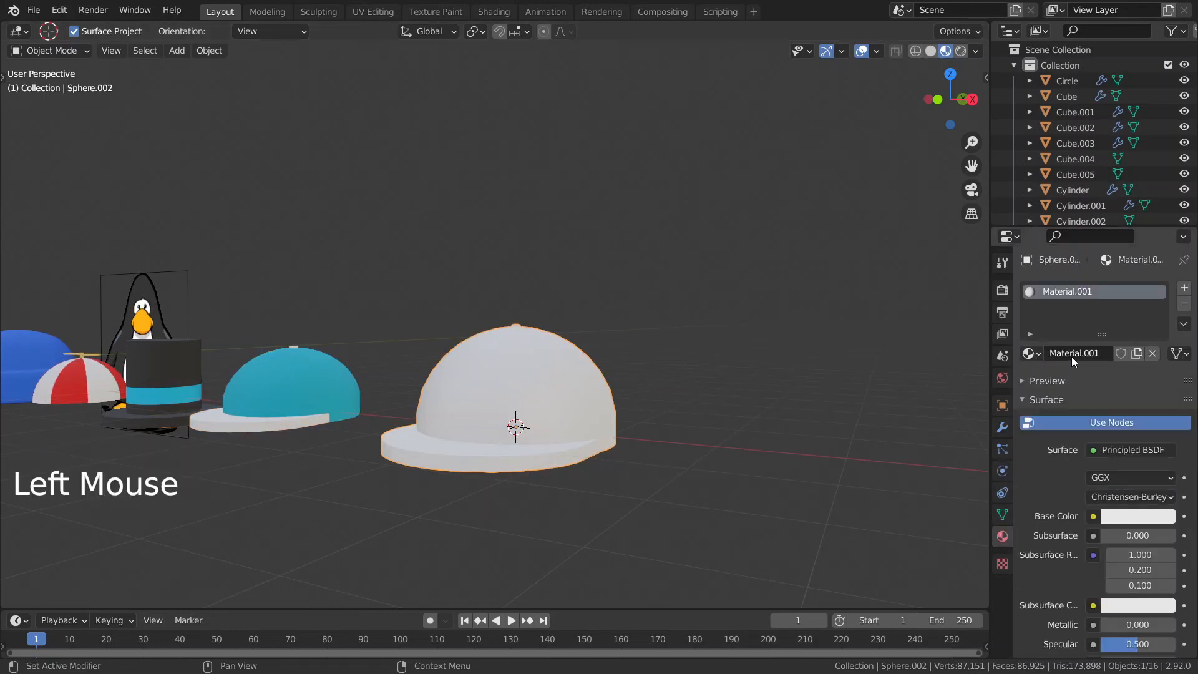
pyautogui.write('Cap 3')
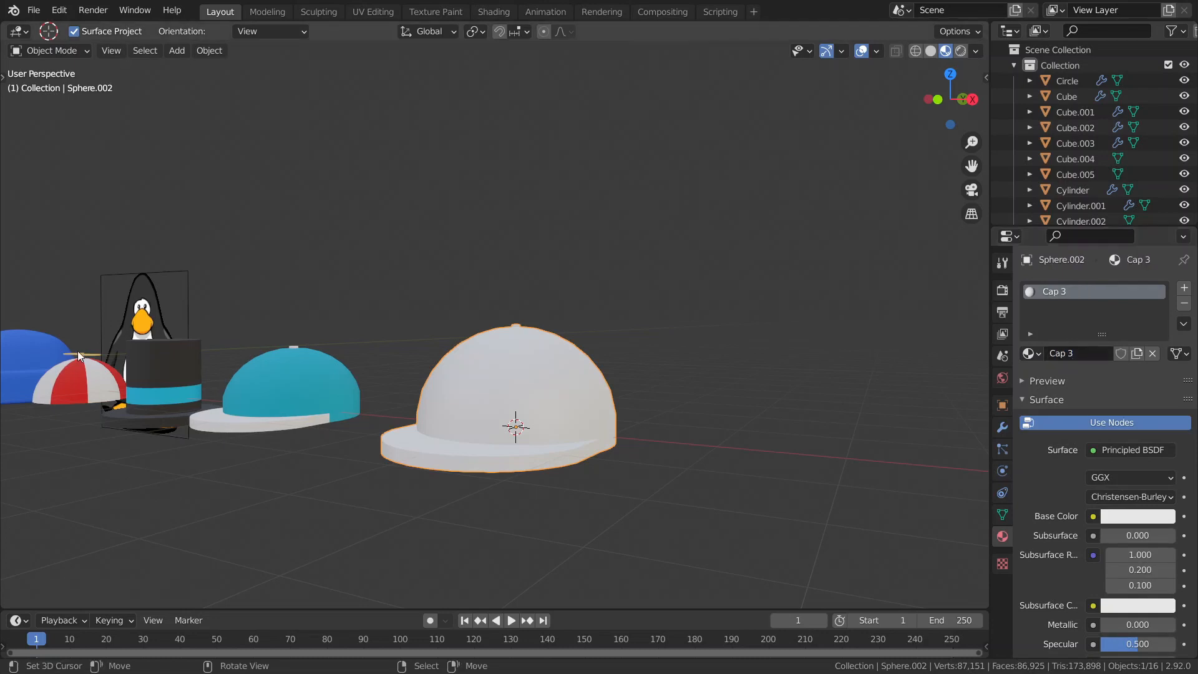
# Select the entire button on the white cap by growing the selection outward from its top centre vertex
pyautogui.rightClick(293, 388)
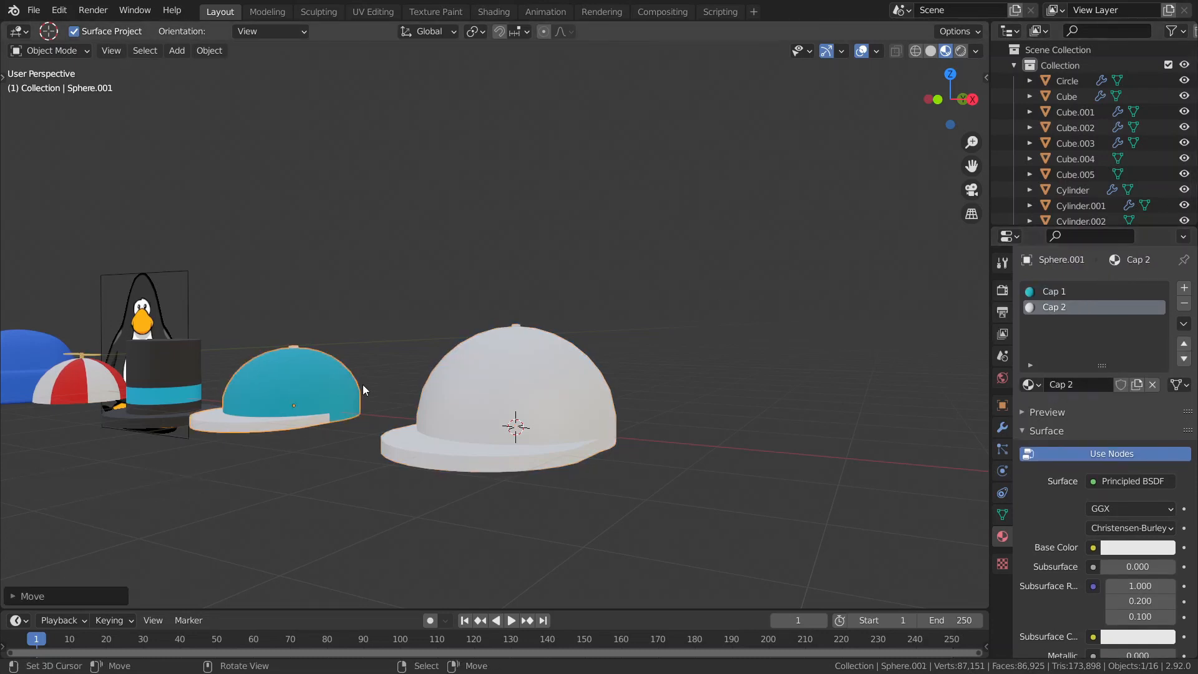
pyautogui.moveTo(605, 441); pyautogui.dragTo(585, 463, button='middle')
pyautogui.rightClick(525, 380)
pyautogui.scroll(8, 525, 380)
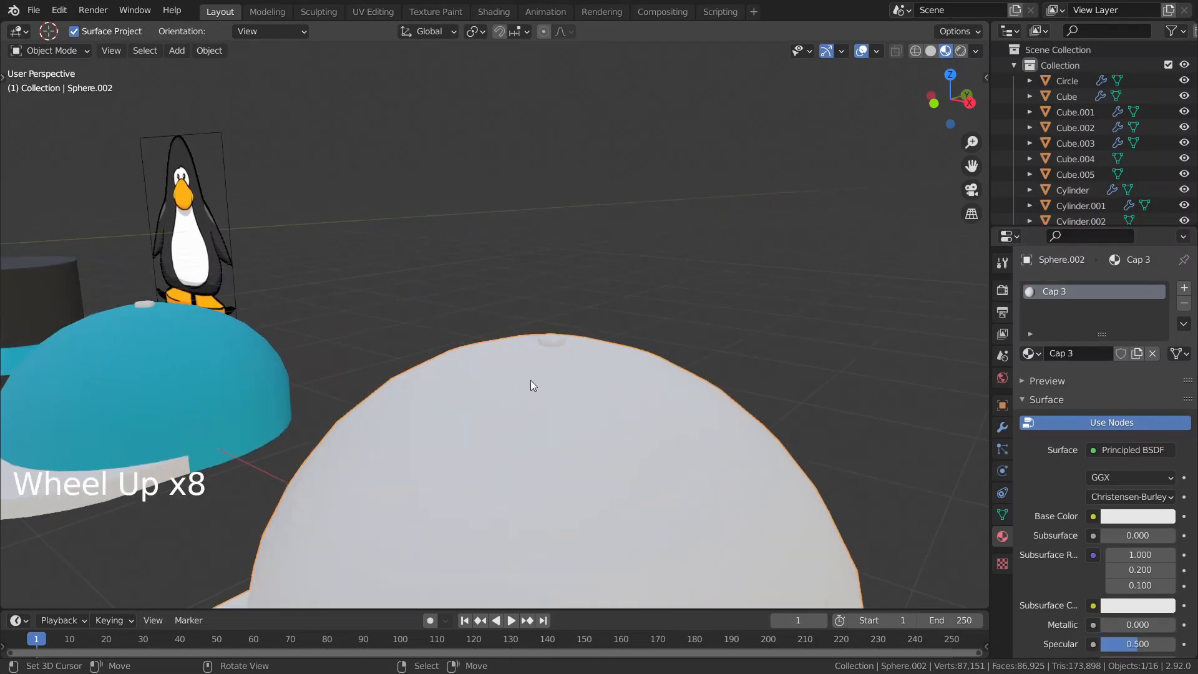
pyautogui.press('Tab')
pyautogui.moveTo(587, 377); pyautogui.dragTo(657, 428, button='middle')
pyautogui.scroll(5, 615, 400)
pyautogui.scroll(2, 657, 429)
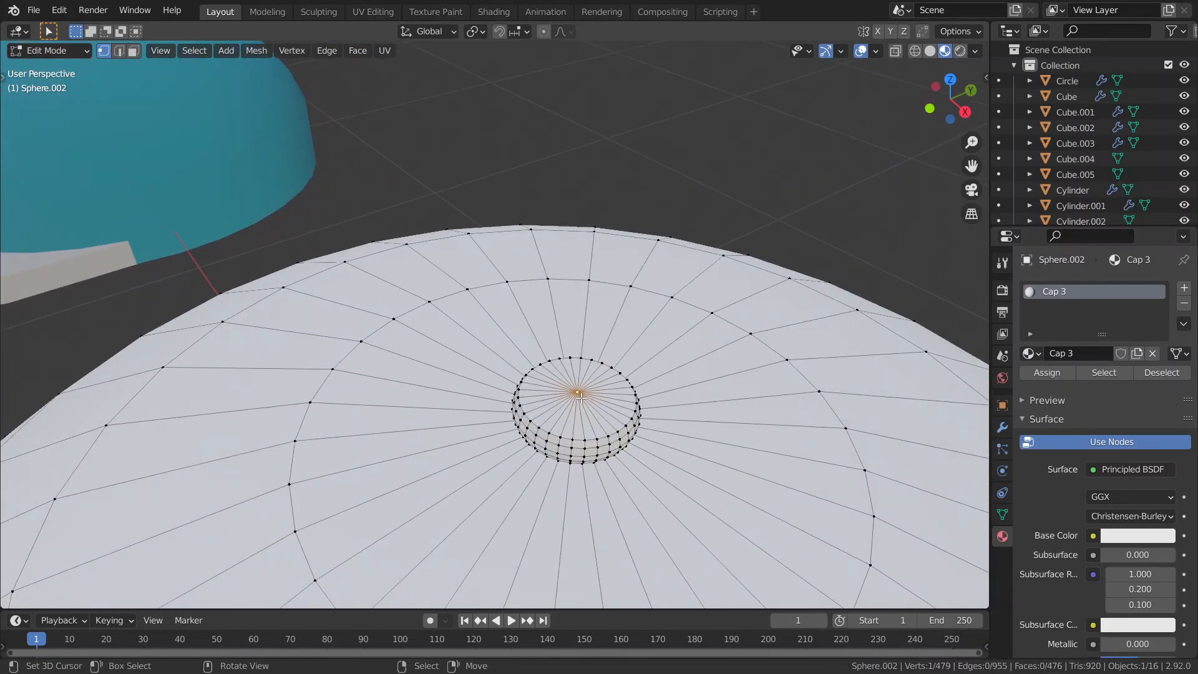
pyautogui.press('ctrl')
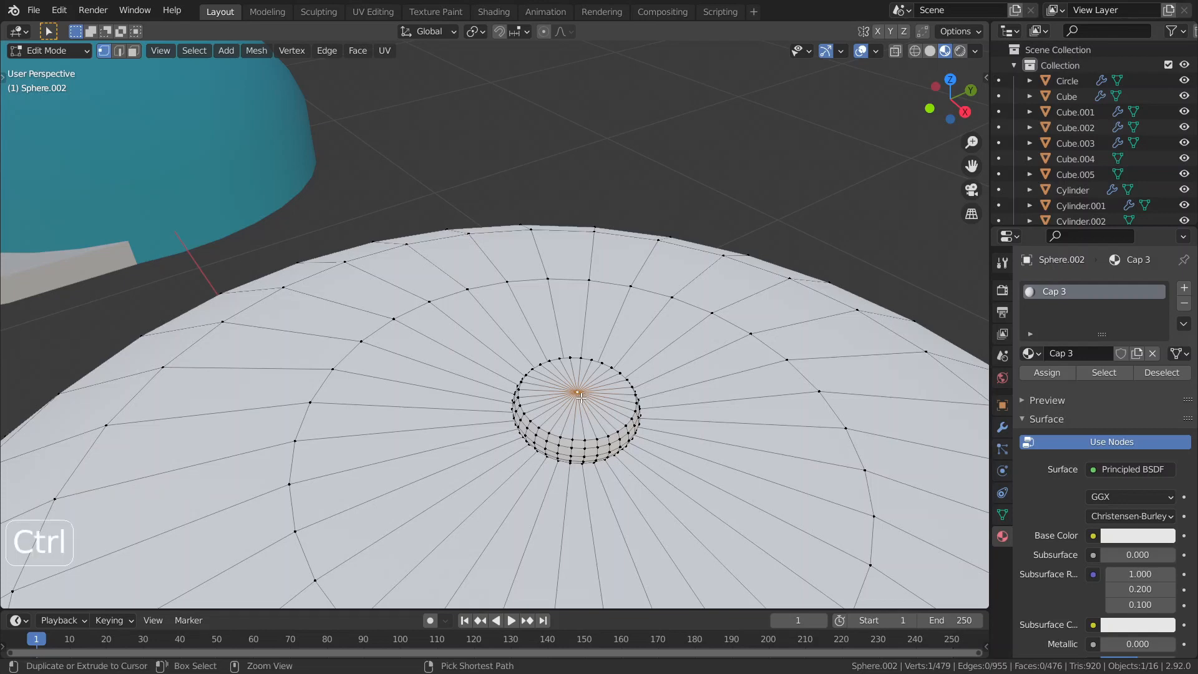
pyautogui.press('ctrl+KP_Add')
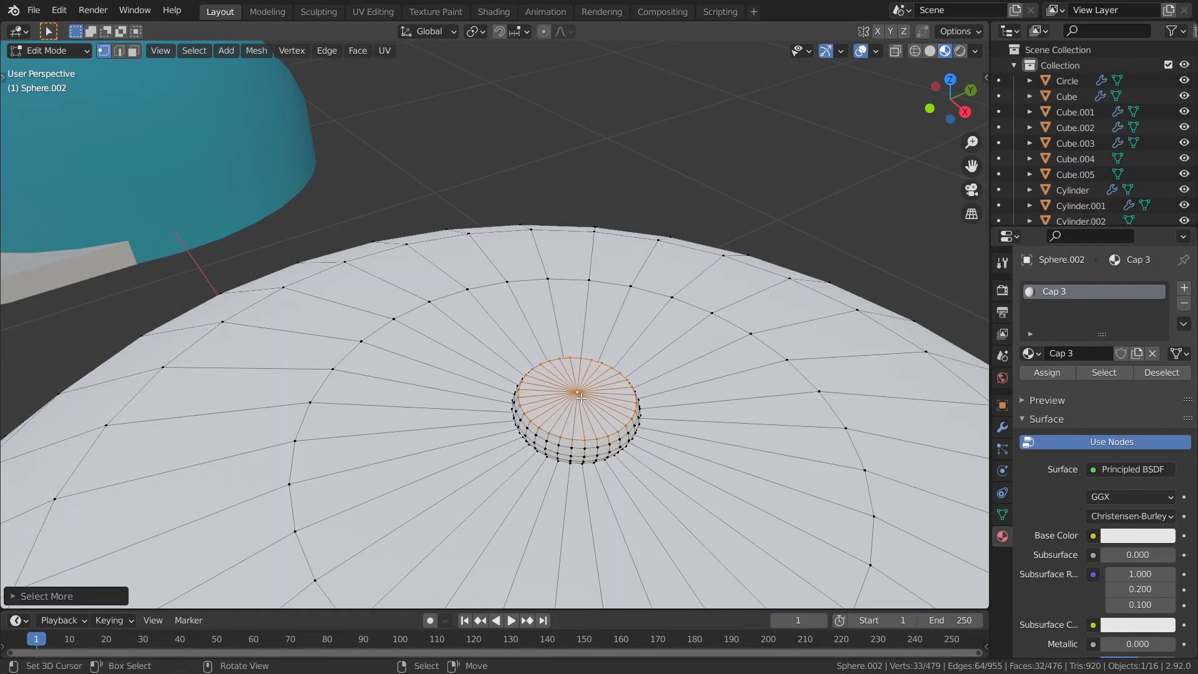
pyautogui.press('ctrl')
pyautogui.press('ctrl')
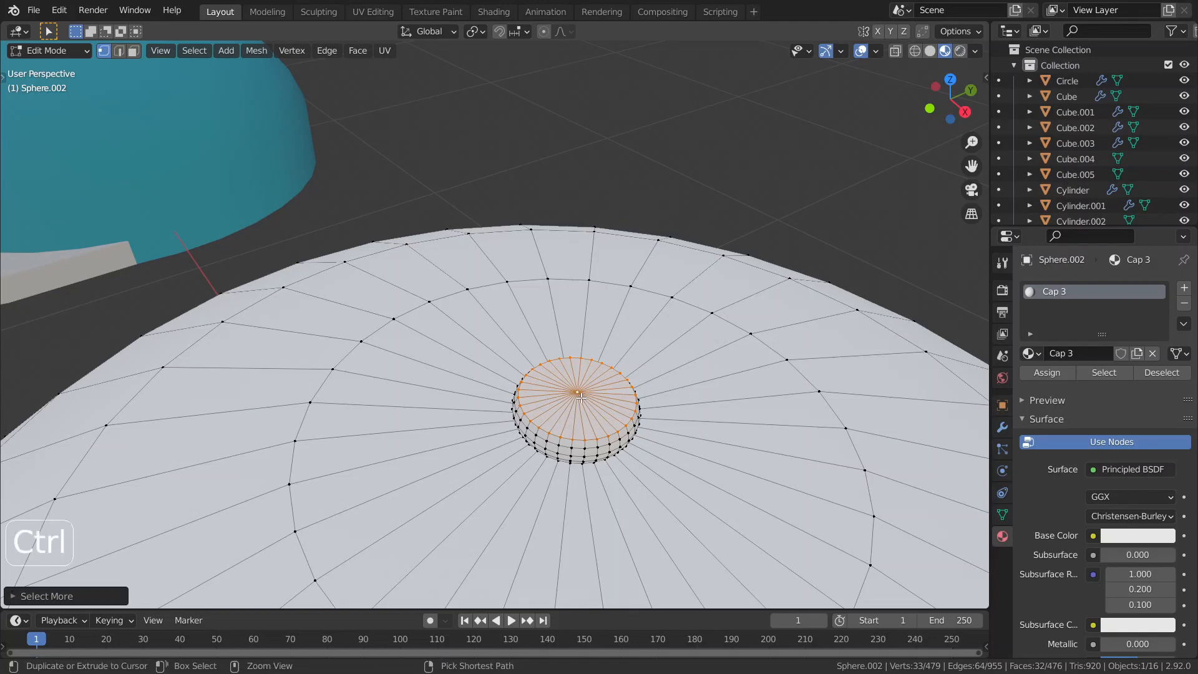
pyautogui.press('ctrl+KP_Add')
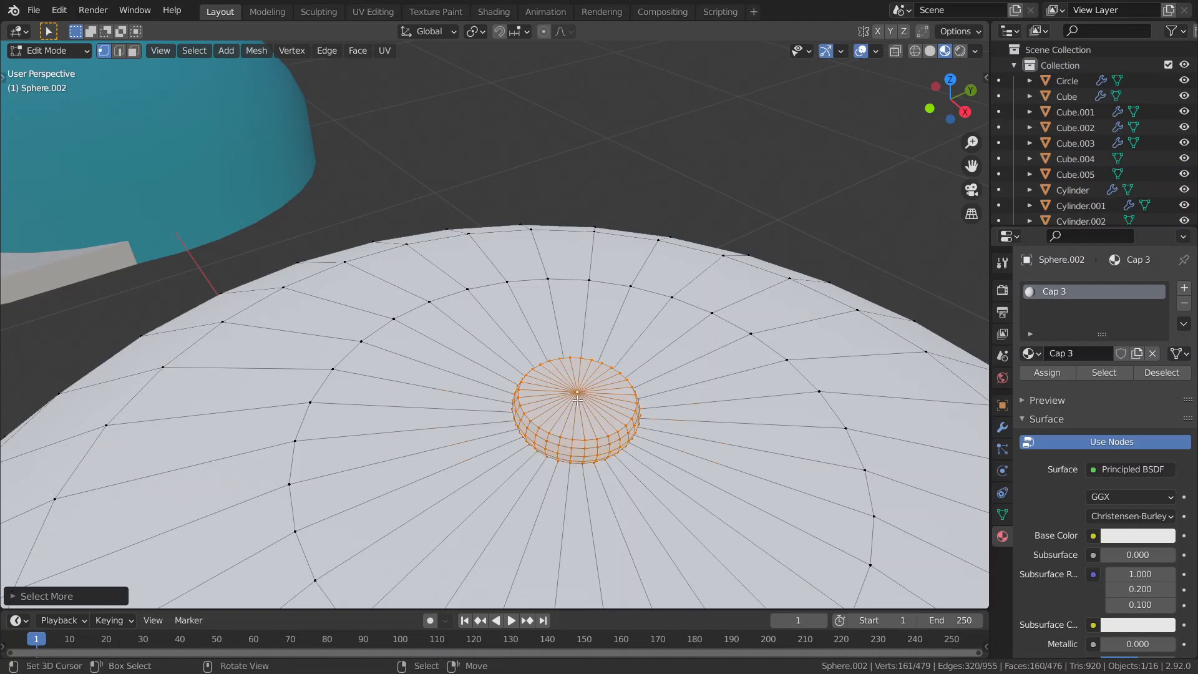
pyautogui.scroll(1, 581, 397)
pyautogui.scroll(-1, 581, 398)
pyautogui.moveTo(581, 398); pyautogui.dragTo(554, 363, button='middle')
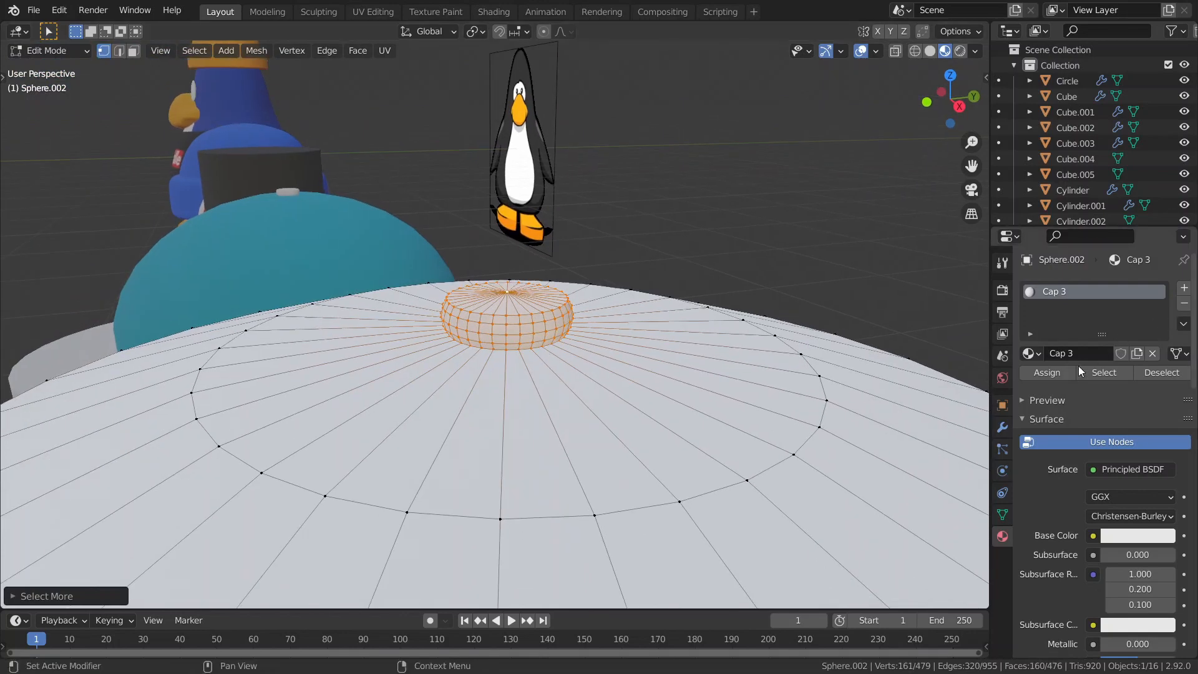
# Add a second material slot to the white cap with a new material named Cap 4
pyautogui.click(1185, 289)
pyautogui.click(1058, 380)
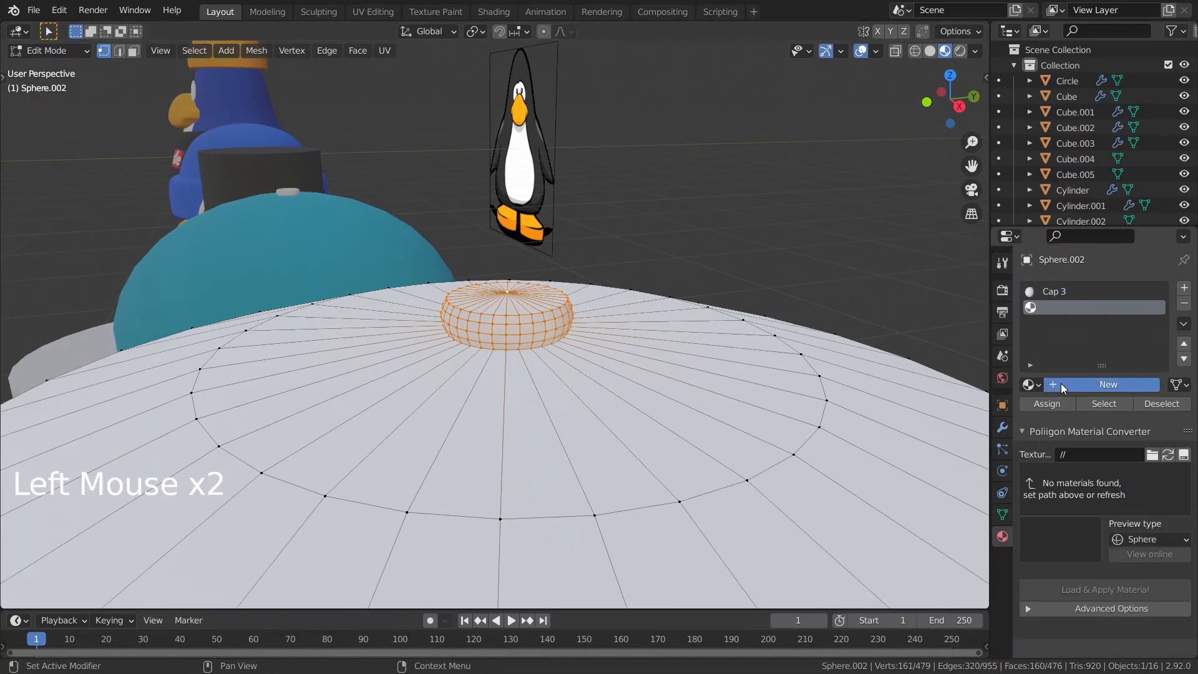
pyautogui.click(1060, 385)
pyautogui.write('Cap 4')
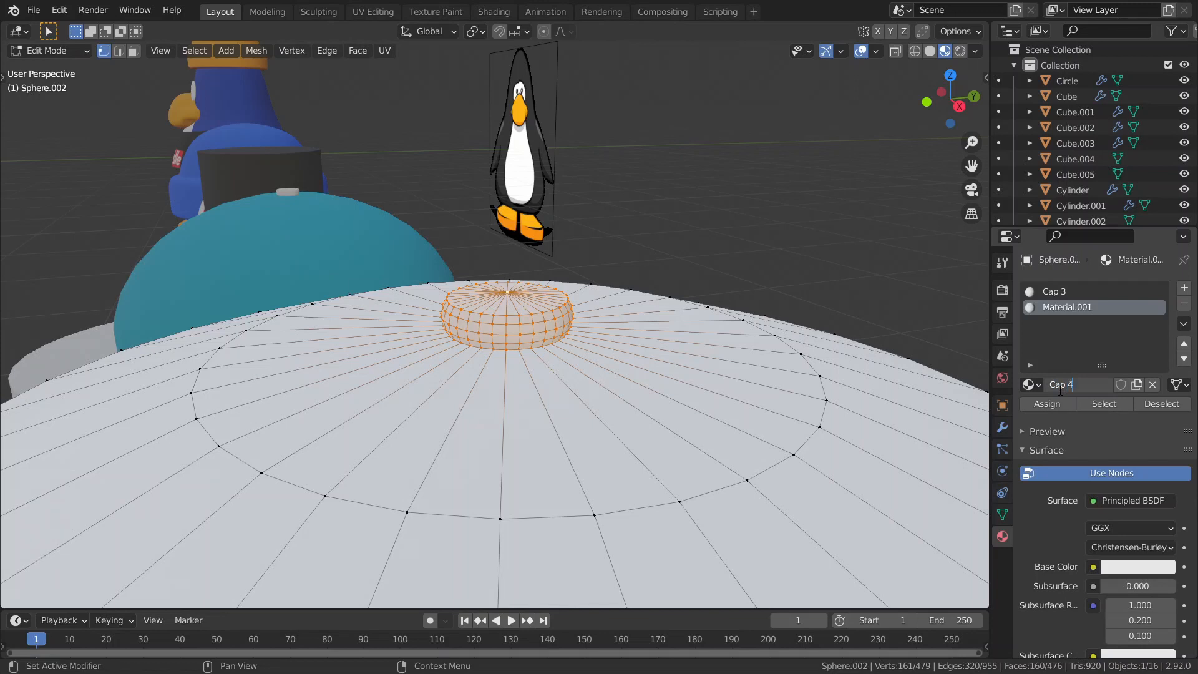
pyautogui.press('Return')
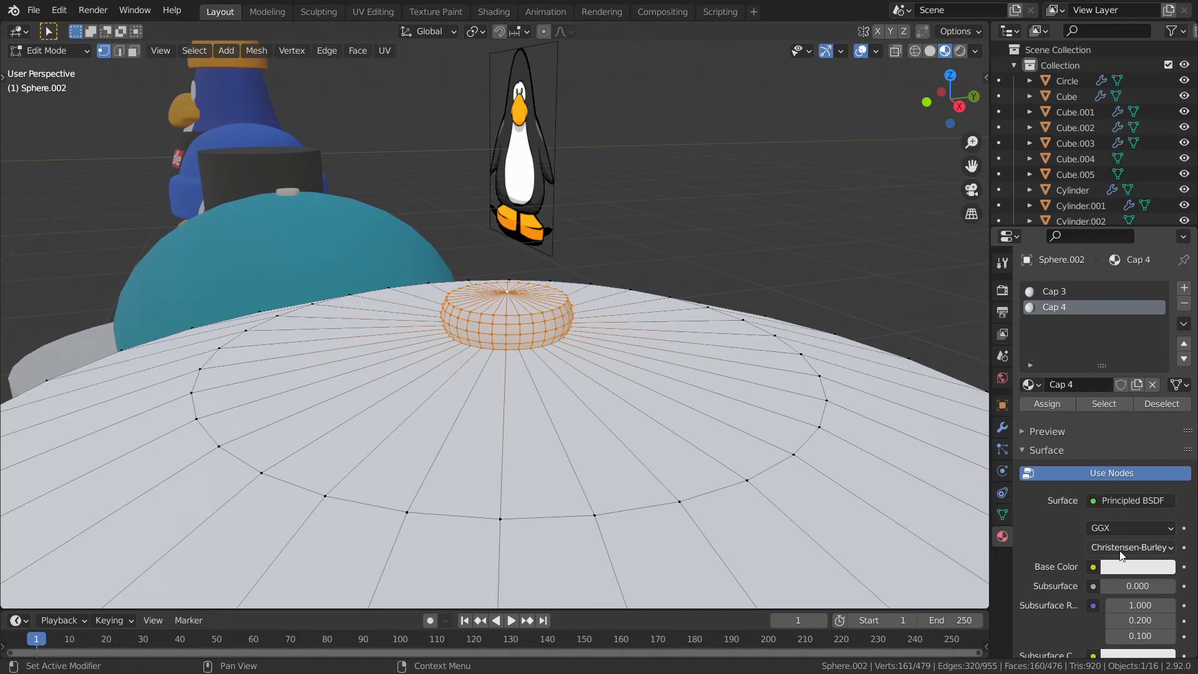
# Set the Cap 4 material's base colour to black and assign it to the selected button on the white cap
pyautogui.click(1136, 569)
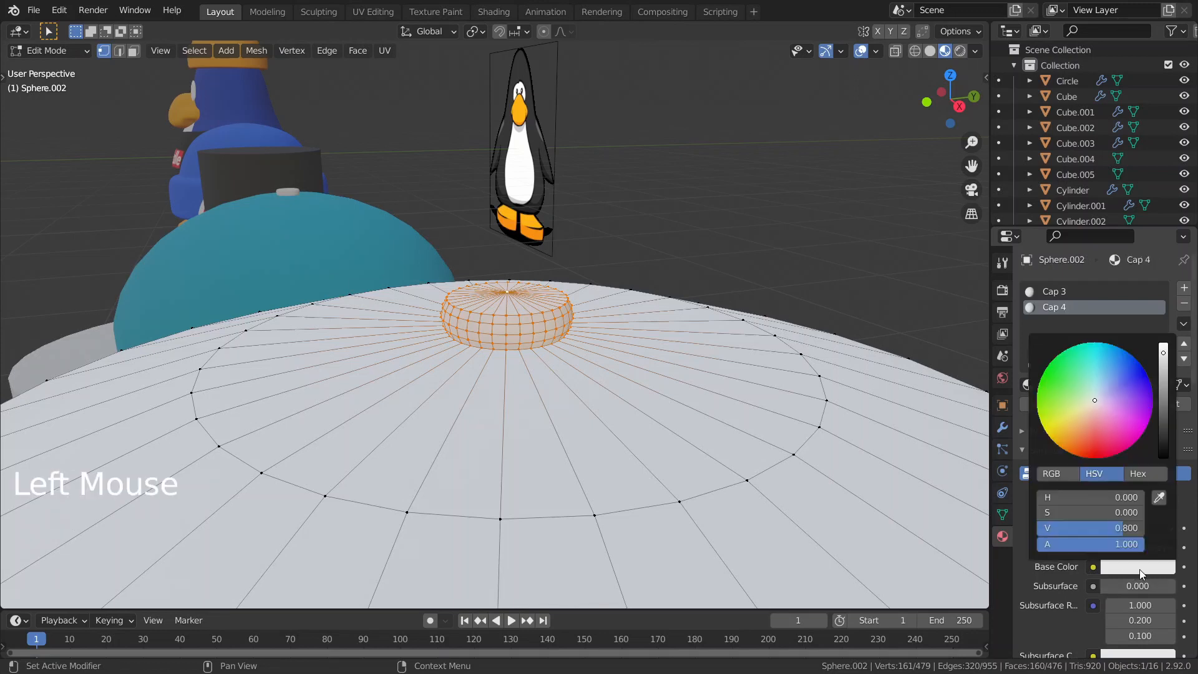
pyautogui.moveTo(1167, 425); pyautogui.dragTo(1164, 458)
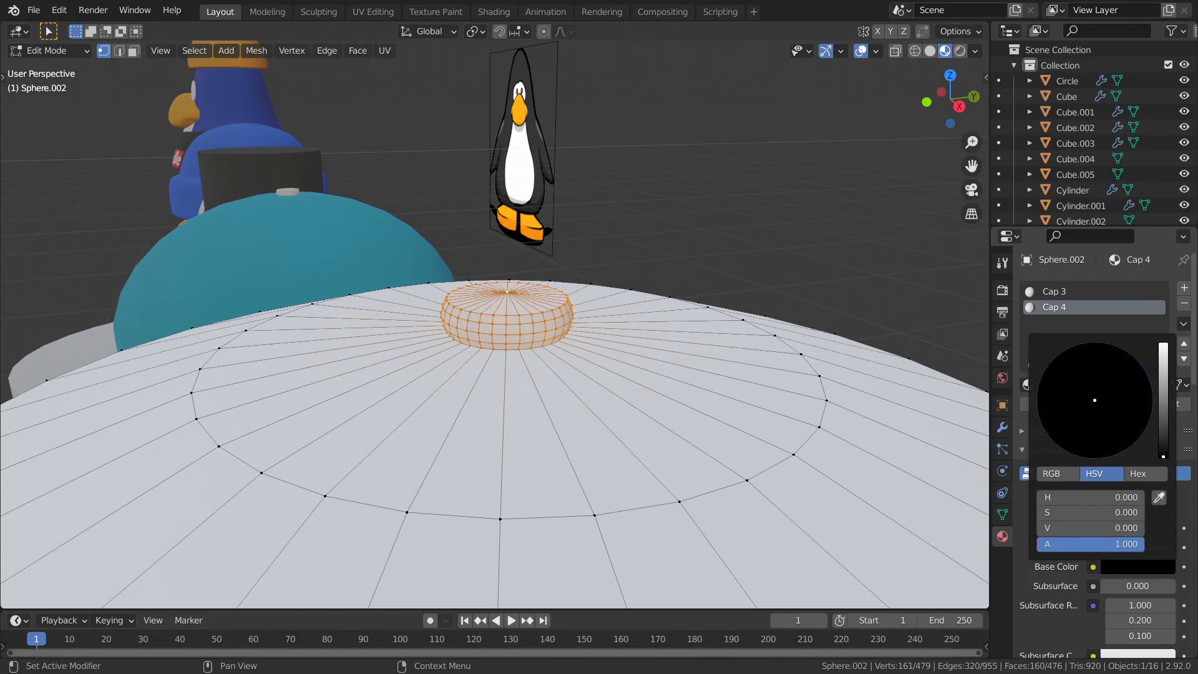
pyautogui.click(1054, 406)
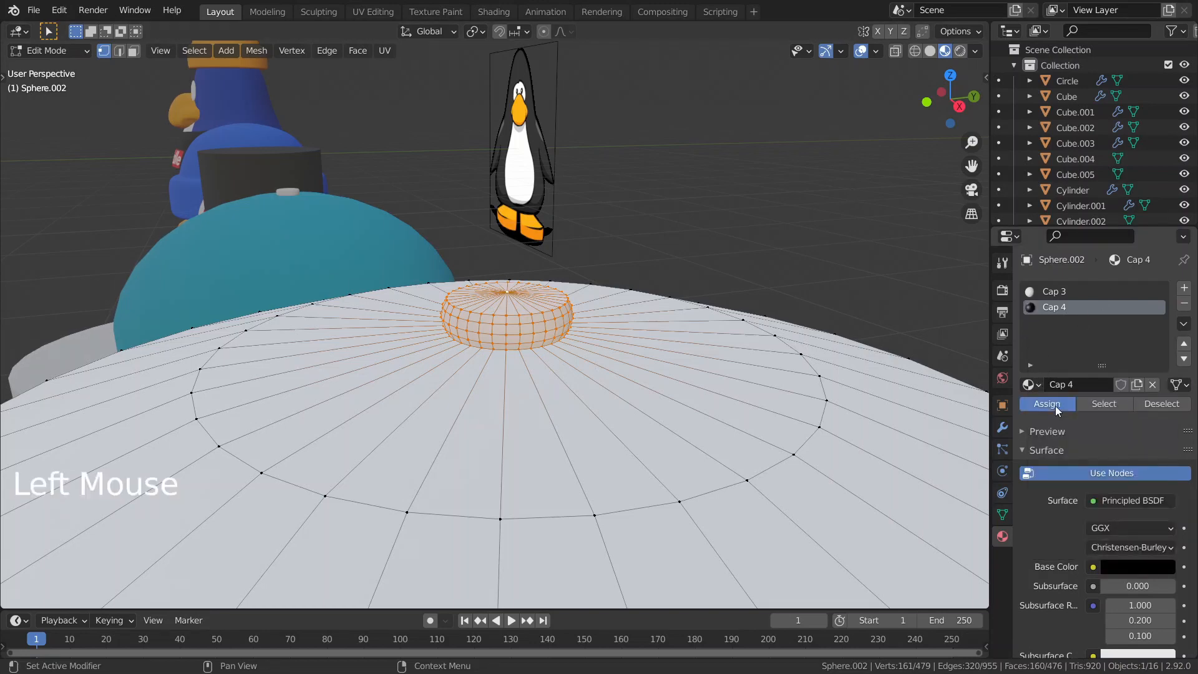
pyautogui.scroll(-12, 483, 440)
pyautogui.press('Tab')
# Select the faces along the outer edge of the white cap's brim, using face selection and solid shading
pyautogui.moveTo(483, 440)
pyautogui.mouseDown(button='middle')
pyautogui.moveTo(471, 537)
pyautogui.moveTo(668, 336)
pyautogui.moveTo(815, 278)
pyautogui.moveTo(376, 312)
pyautogui.moveTo(381, 327)
pyautogui.mouseUp(button='middle')
pyautogui.scroll(1, 667, 335)
pyautogui.scroll(5, 690, 289)
pyautogui.press('`')
pyautogui.scroll(-3, 708, 291)
pyautogui.press('Tab')
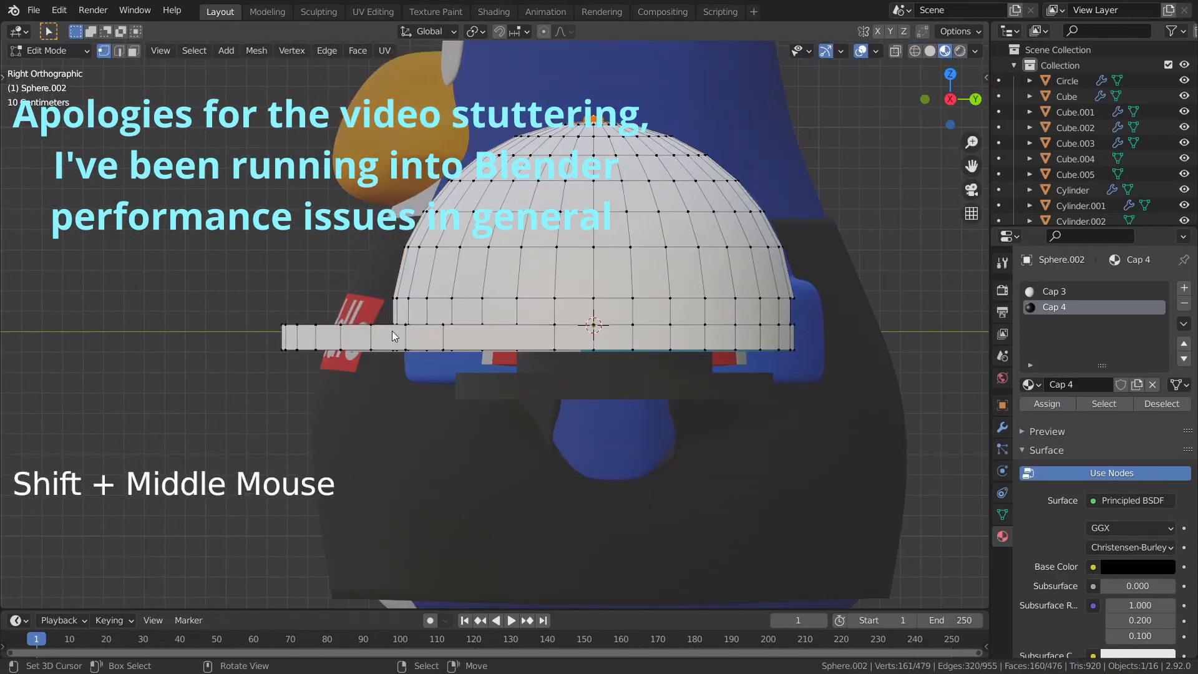
pyautogui.press('z')
pyautogui.press('z')
pyautogui.moveTo(460, 345); pyautogui.dragTo(741, 381, button='middle')
pyautogui.press('3')
pyautogui.rightClick(499, 368)
pyautogui.scroll(-1, 505, 368)
pyautogui.press('ctrl')
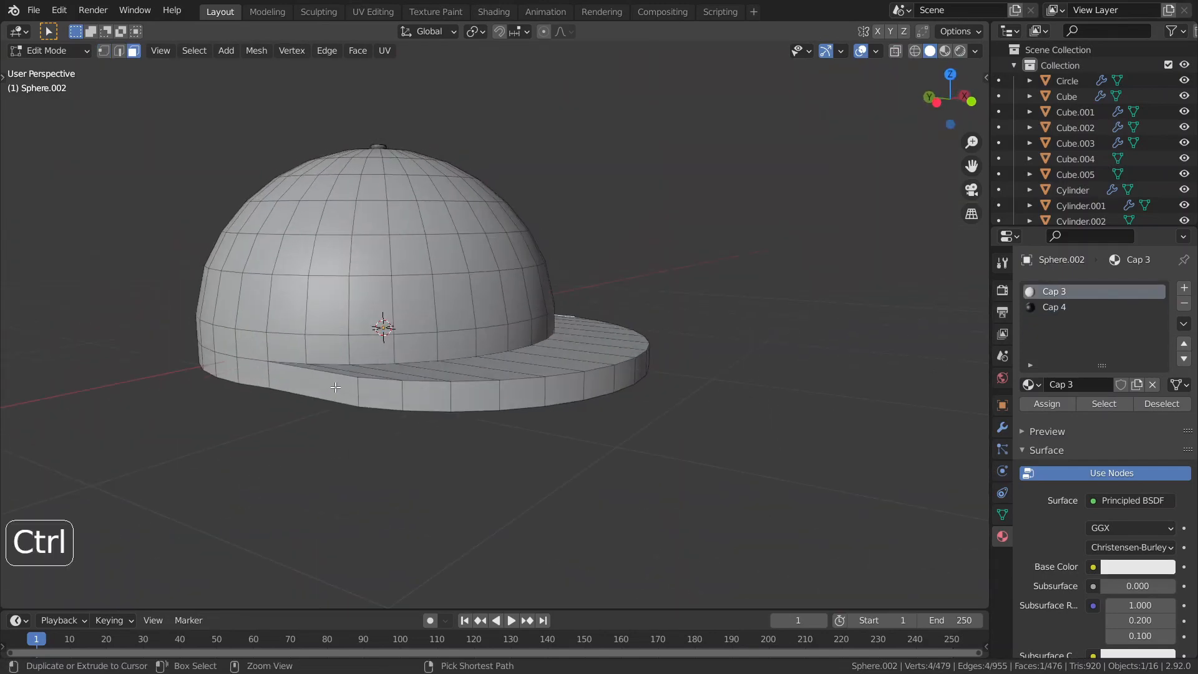
pyautogui.keyDown('ctrl'); pyautogui.rightClick(335, 387); pyautogui.keyUp('ctrl')
# Extend the face selection to the underside and the whole top surface of the brim
pyautogui.moveTo(335, 387); pyautogui.dragTo(414, 373, button='middle')
pyautogui.keyDown('ctrl'); pyautogui.rightClick(539, 327); pyautogui.keyUp('ctrl')
pyautogui.moveTo(539, 328); pyautogui.dragTo(228, 399, button='middle')
pyautogui.keyDown('shift'); pyautogui.rightClick(573, 353); pyautogui.keyUp('shift')
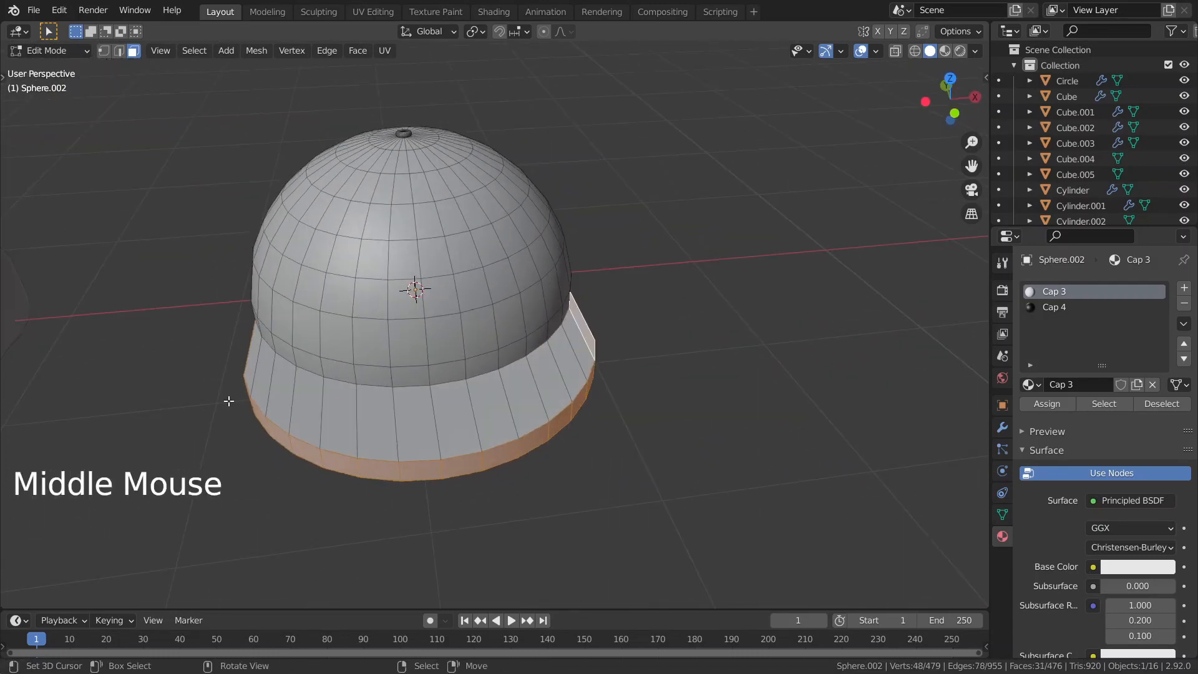
pyautogui.keyDown('ctrl'); pyautogui.rightClick(262, 381); pyautogui.keyUp('ctrl')
# Assign the Cap 4 material to the selected brim faces and return to object mode in material preview shading
pyautogui.click(1051, 307)
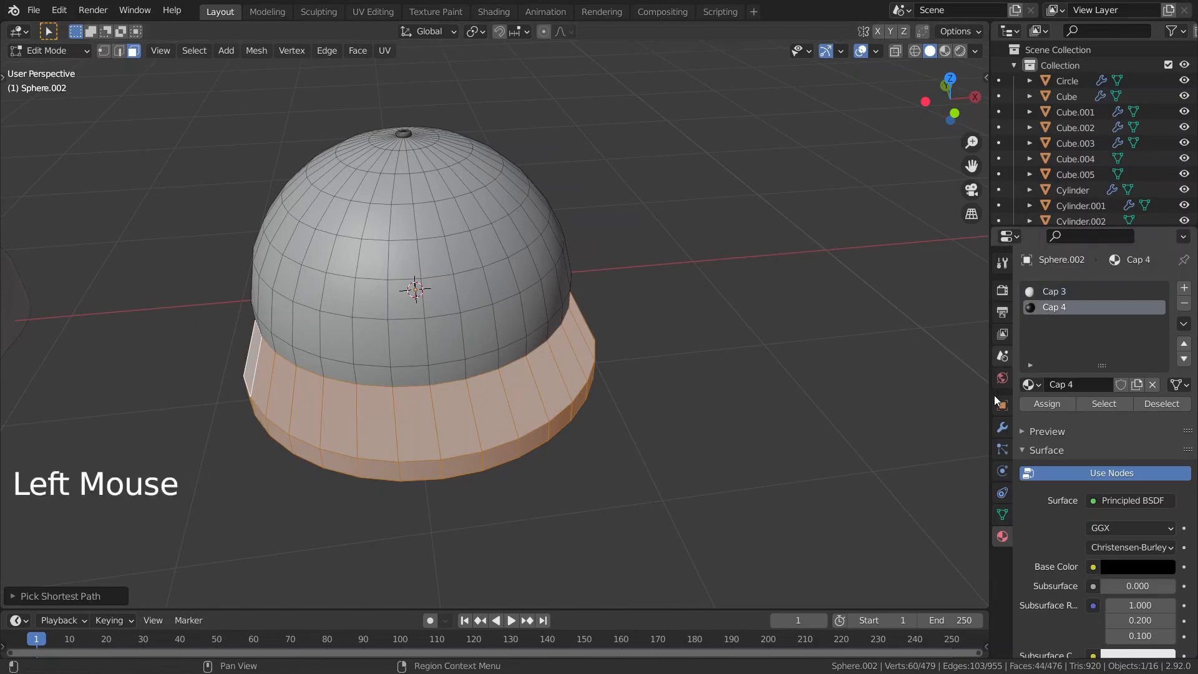
pyautogui.scroll(-4, 769, 386)
pyautogui.moveTo(769, 386); pyautogui.dragTo(564, 371, button='middle')
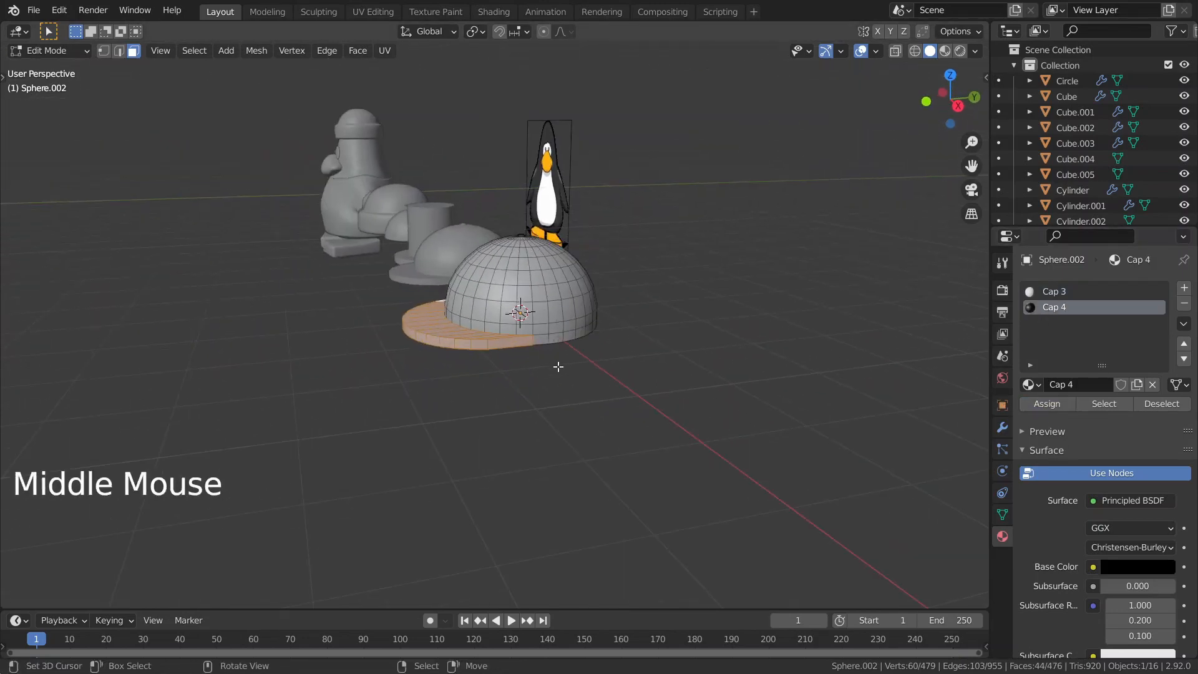
pyautogui.press('z')
pyautogui.click(562, 416)
pyautogui.moveTo(562, 417); pyautogui.dragTo(349, 356, button='middle')
pyautogui.press('Tab')
# Set the roughness of the black Cap 4 material to 1.000
pyautogui.scroll(-6, 1124, 583)
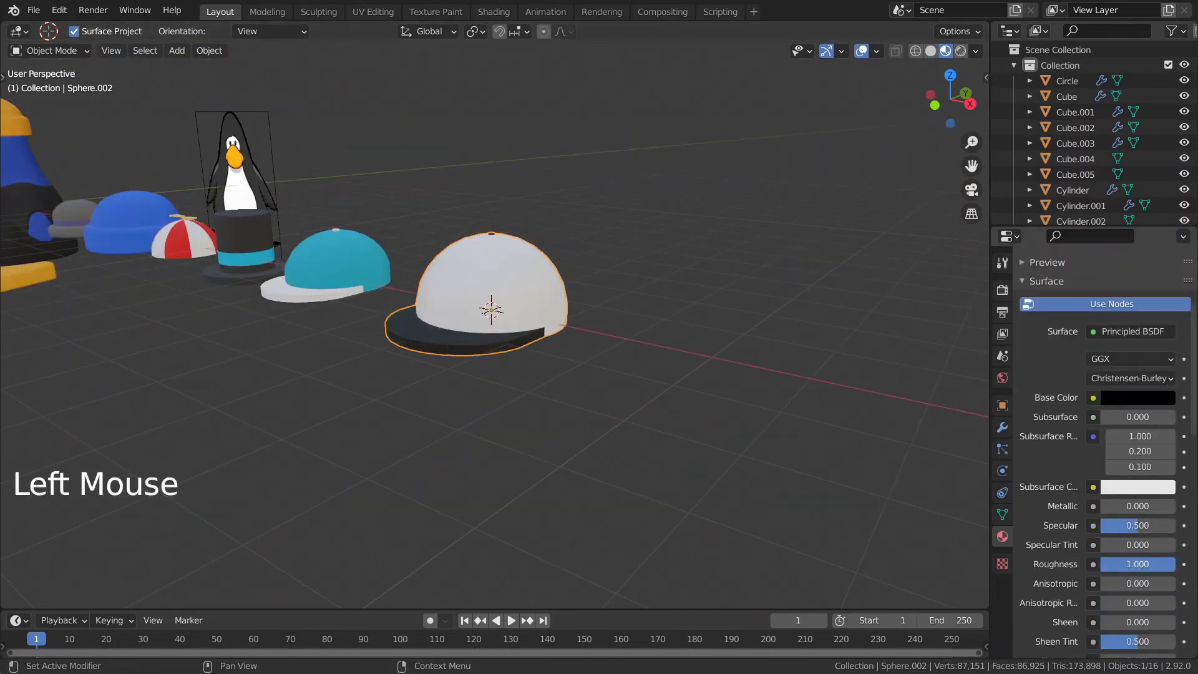
pyautogui.scroll(3, 980, 448)
pyautogui.scroll(11, 1066, 282)
# Make Cap 3 the active material of the cap and bring up its surface settings
pyautogui.click(1076, 289)
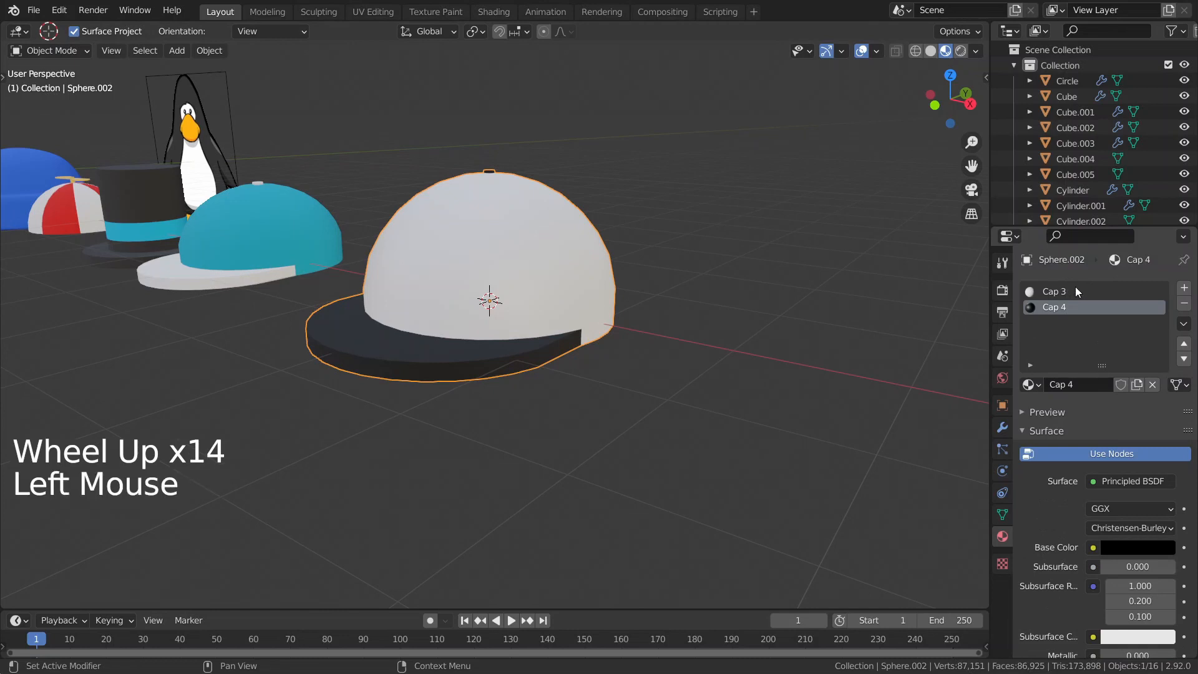
pyautogui.click(1075, 290)
pyautogui.scroll(-2, 1124, 477)
pyautogui.click(1138, 498)
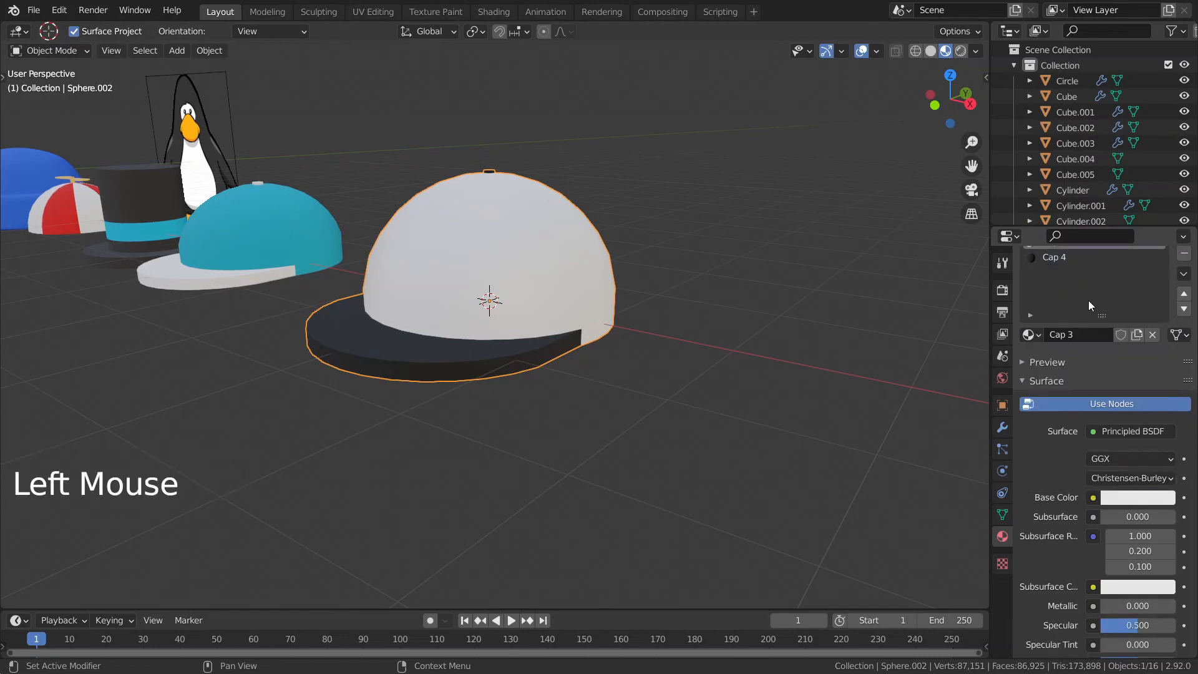
pyautogui.scroll(4, 1104, 387)
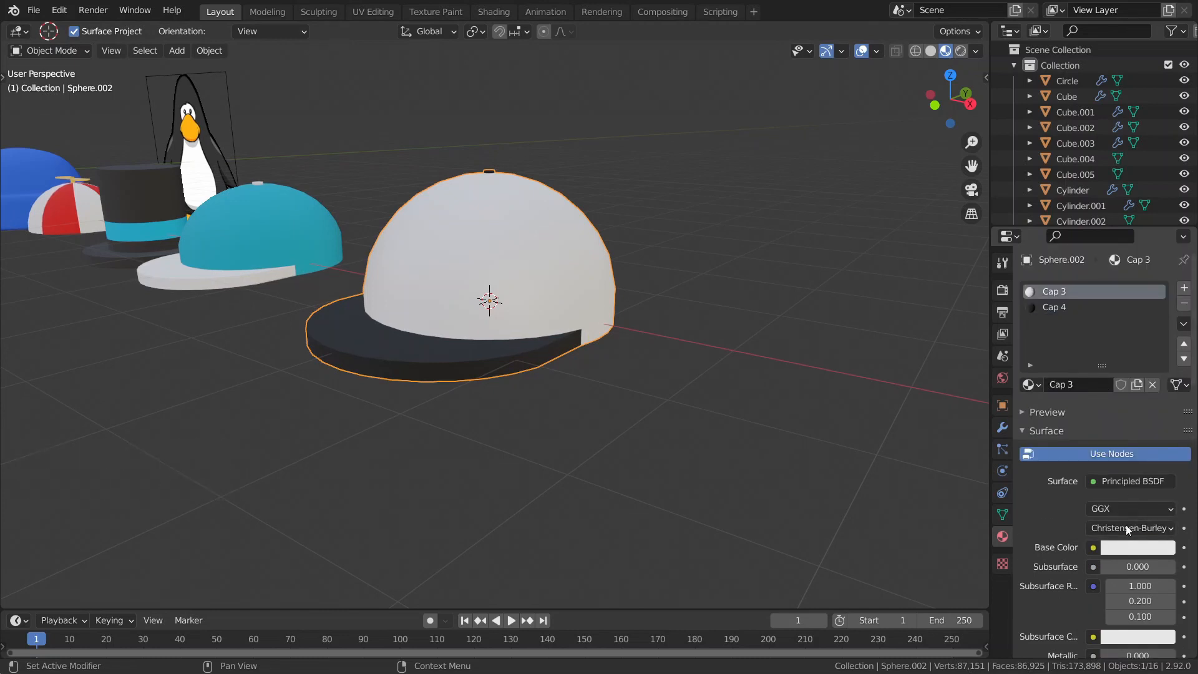
pyautogui.click(1130, 547)
pyautogui.moveTo(1086, 386)
pyautogui.mouseDown()
pyautogui.moveTo(1058, 337)
pyautogui.moveTo(1120, 328)
pyautogui.moveTo(1153, 391)
pyautogui.mouseUp()
pyautogui.moveTo(1109, 437); pyautogui.dragTo(1051, 422)
pyautogui.press('BackSpace')
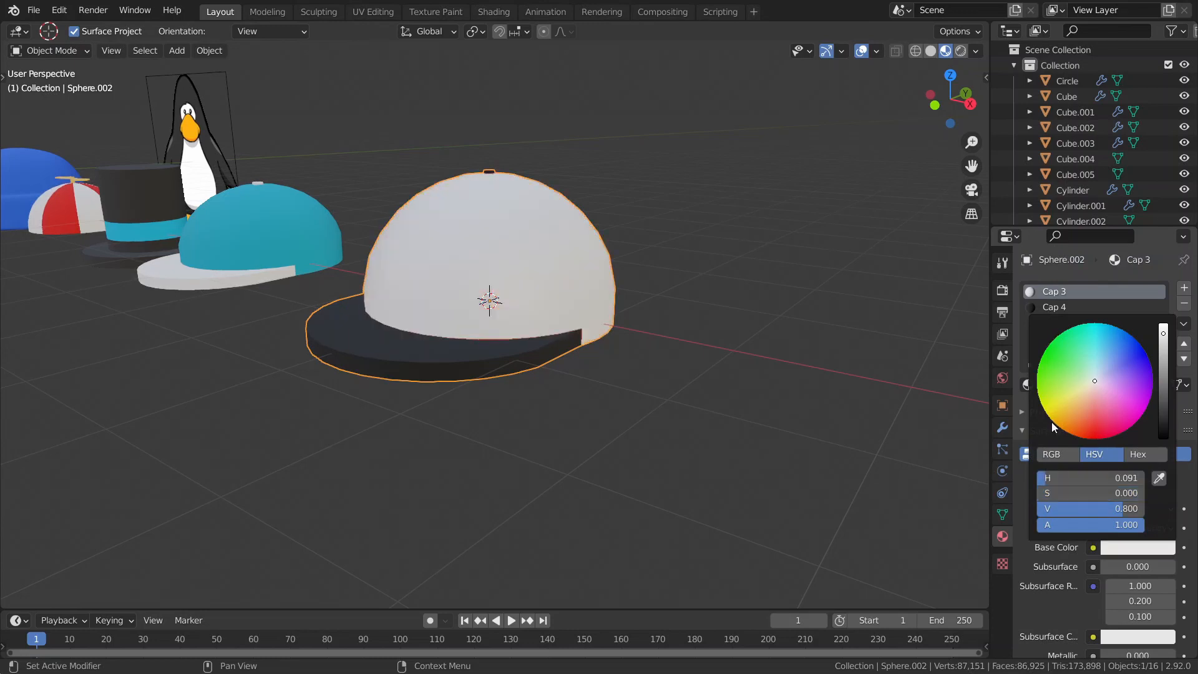
# Set the roughness of the white Cap 3 material to 1.000
pyautogui.scroll(-10, 1154, 593)
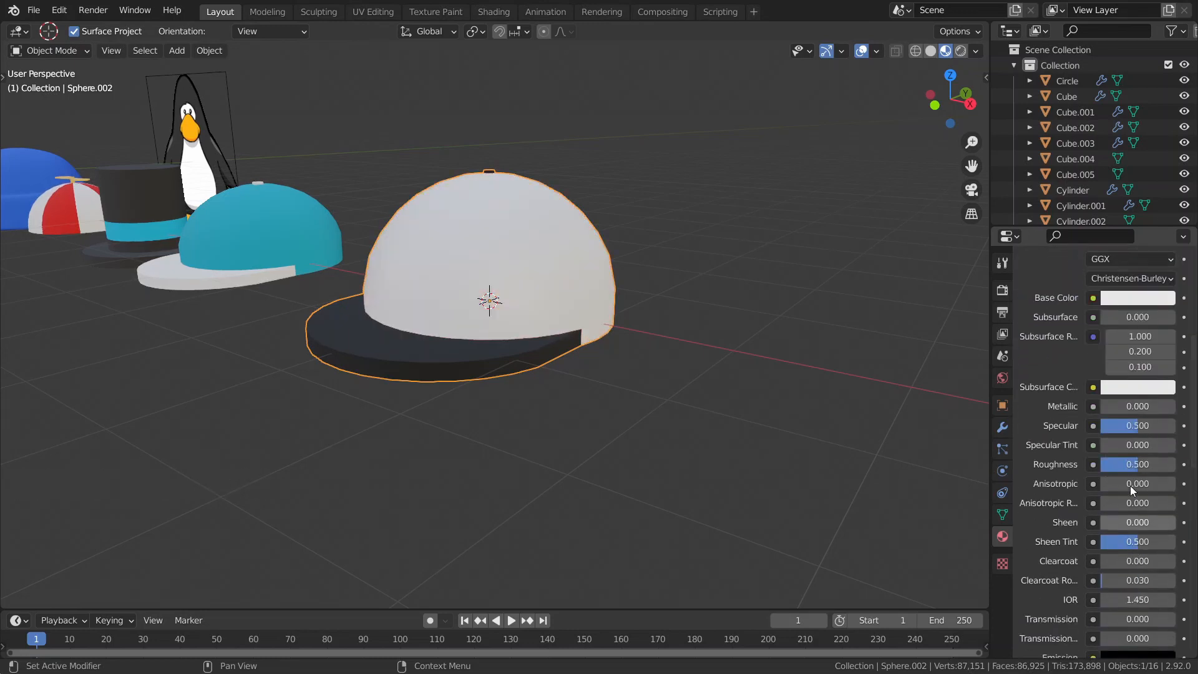
pyautogui.moveTo(1130, 468); pyautogui.dragTo(1173, 468)
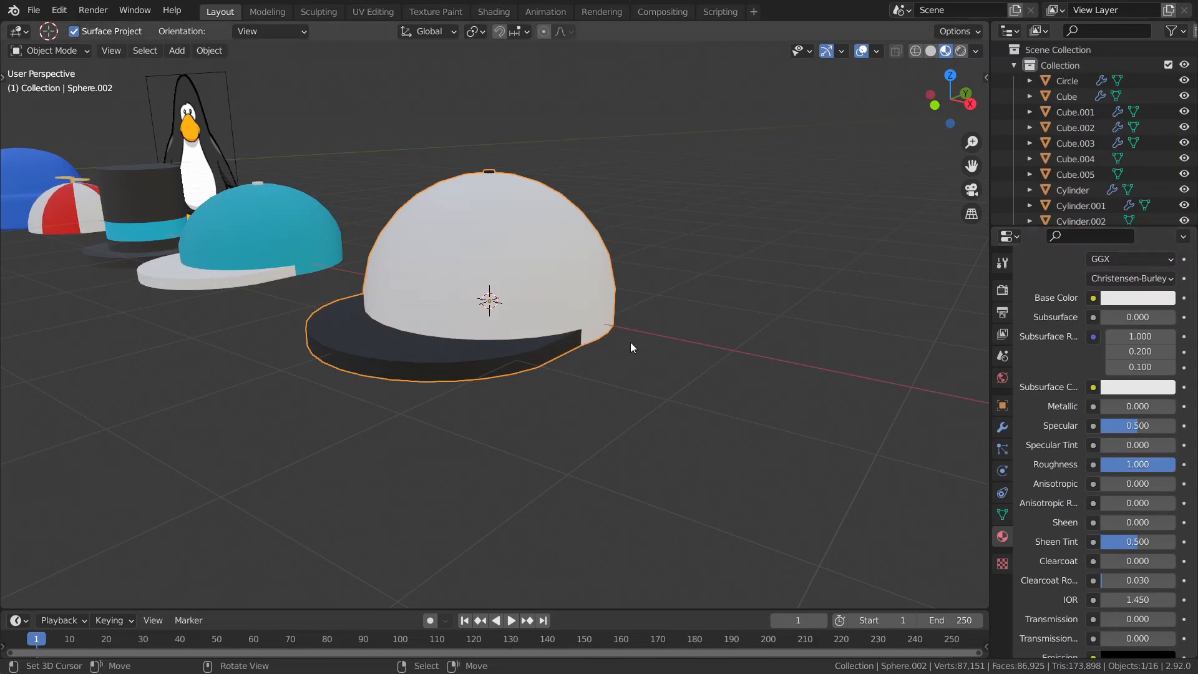
# Look over the row of finished hats, from the white cap to the striped propeller hat
pyautogui.scroll(-11, 680, 341)
pyautogui.scroll(-6, 723, 329)
pyautogui.moveTo(723, 329); pyautogui.dragTo(792, 350, button='middle')
pyautogui.scroll(-5, 792, 351)
pyautogui.middleClick(792, 351)
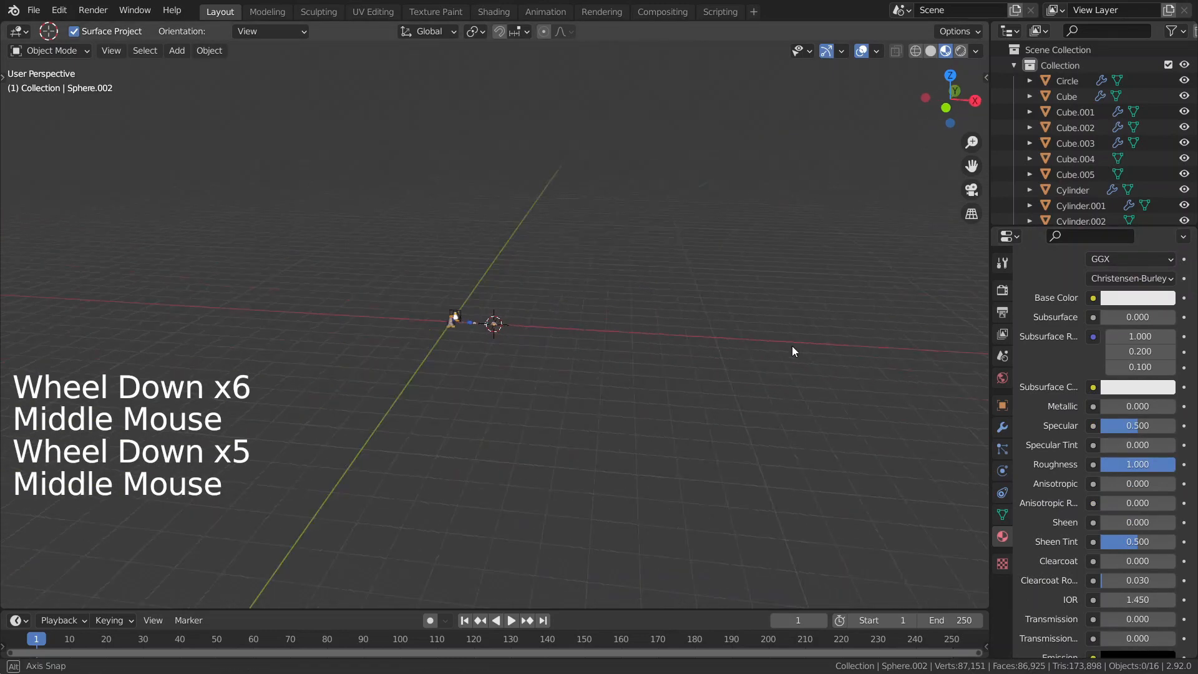
pyautogui.scroll(8, 650, 330)
pyautogui.scroll(6, 650, 331)
pyautogui.keyDown('ctrl'); pyautogui.scroll(-1, 433, 292); pyautogui.keyUp('ctrl')
pyautogui.keyDown('ctrl'); pyautogui.moveTo(433, 292); pyautogui.dragTo(634, 324, button='middle'); pyautogui.keyUp('ctrl')
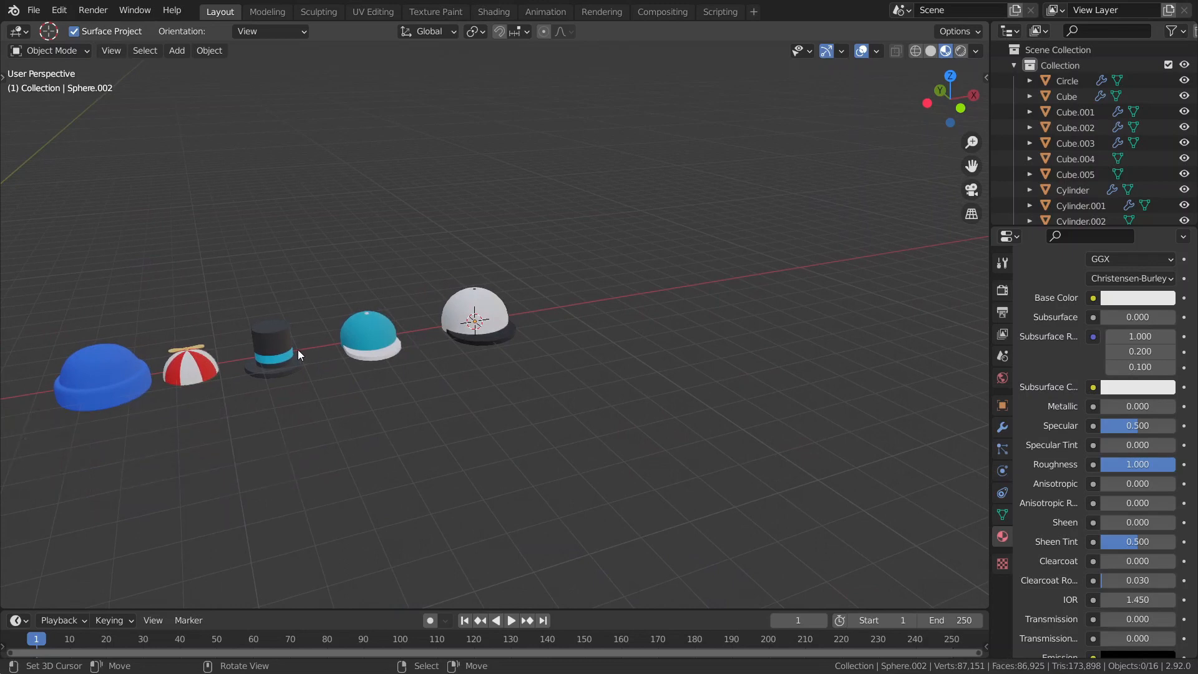
pyautogui.keyDown('shift'); pyautogui.moveTo(406, 354); pyautogui.dragTo(588, 366, button='middle'); pyautogui.keyUp('shift')
pyautogui.scroll(7, 411, 359)
pyautogui.keyDown('shift'); pyautogui.moveTo(411, 359); pyautogui.dragTo(615, 341, button='middle'); pyautogui.keyUp('shift')
# Select one yellow blade of the striped hat's propeller and isolate it in local view
pyautogui.click(720, 345)
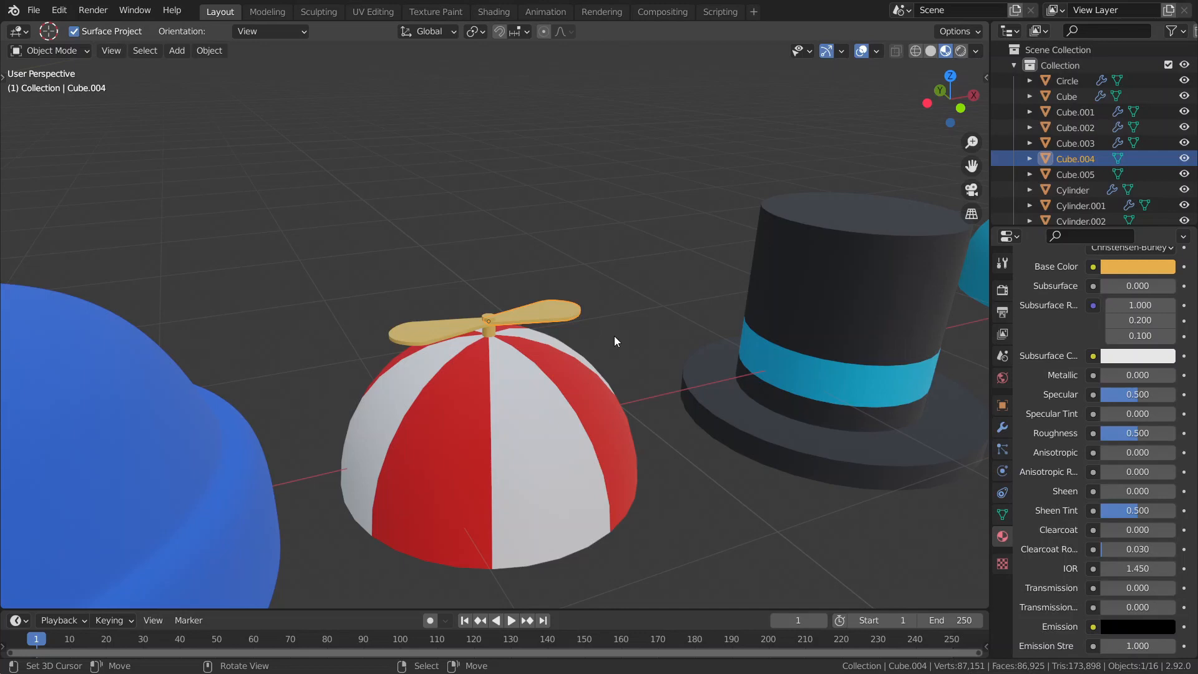
pyautogui.scroll(-5, 614, 340)
pyautogui.scroll(4, 492, 350)
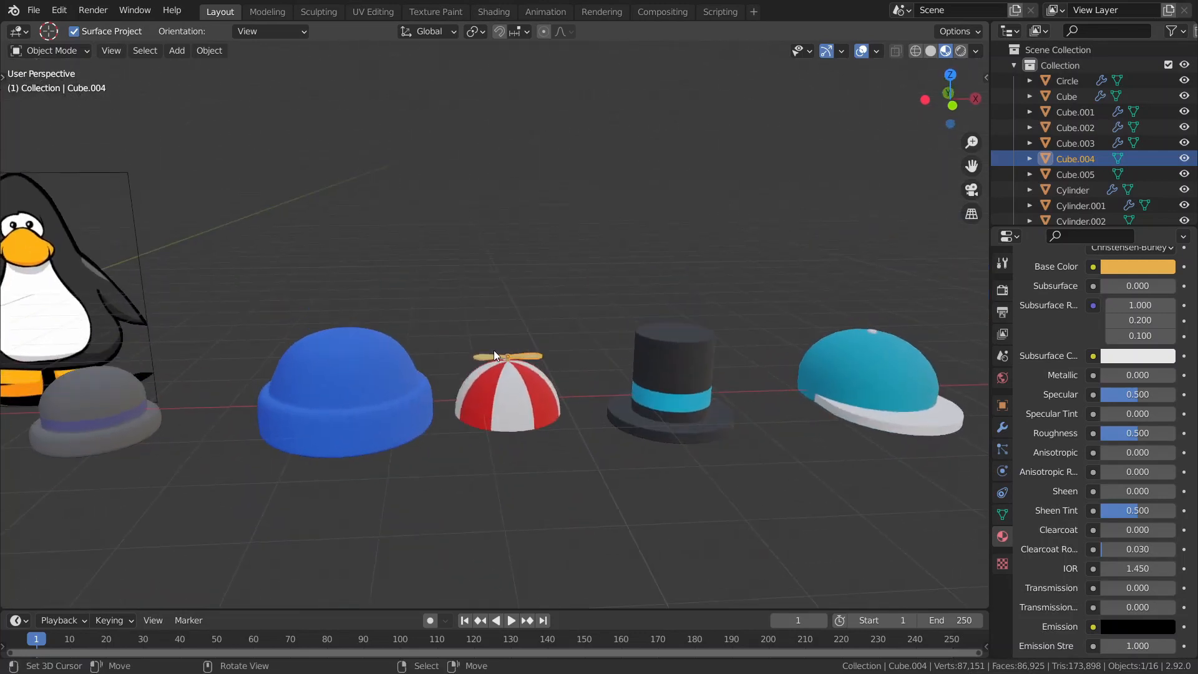
pyautogui.press('KP_Divide')
pyautogui.moveTo(557, 407); pyautogui.dragTo(593, 440, button='middle')
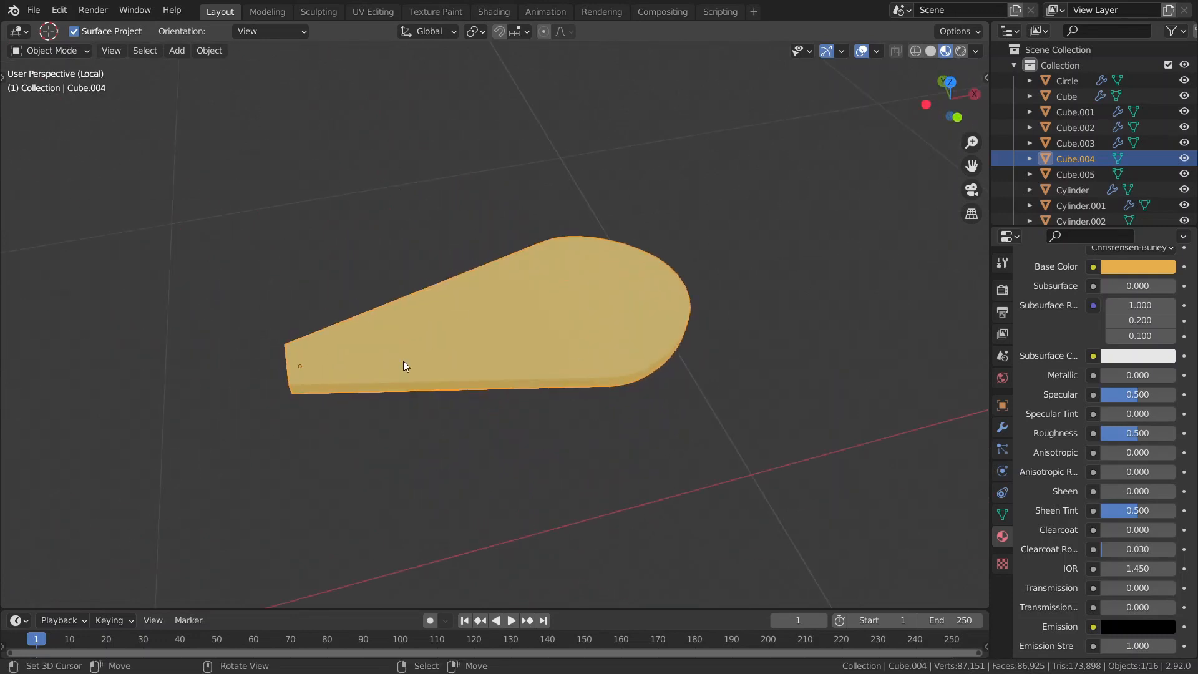
# Examine the propeller blade's mesh in edit mode from several angles, ending in top view in object mode
pyautogui.moveTo(533, 368); pyautogui.dragTo(437, 311, button='middle')
pyautogui.scroll(3, 565, 322)
pyautogui.press('Tab')
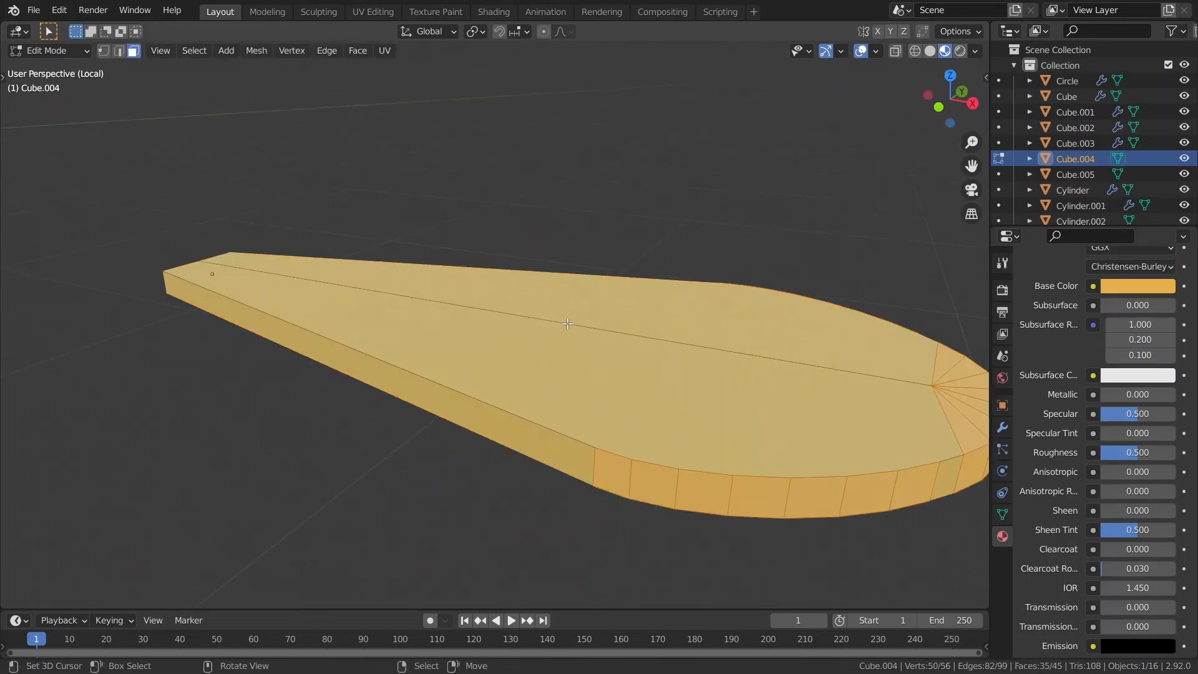
pyautogui.moveTo(565, 322); pyautogui.dragTo(538, 322, button='middle')
pyautogui.scroll(-3, 624, 356)
pyautogui.moveTo(690, 376); pyautogui.dragTo(572, 432, button='middle')
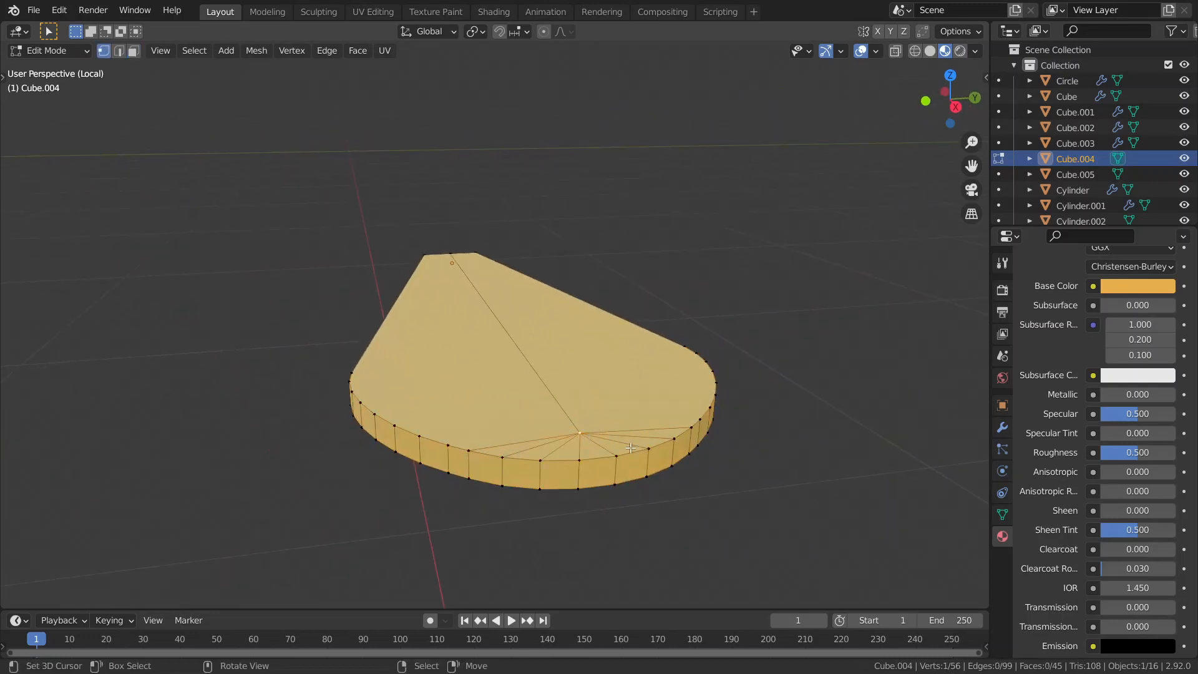
pyautogui.moveTo(341, 372); pyautogui.dragTo(751, 474, button='middle')
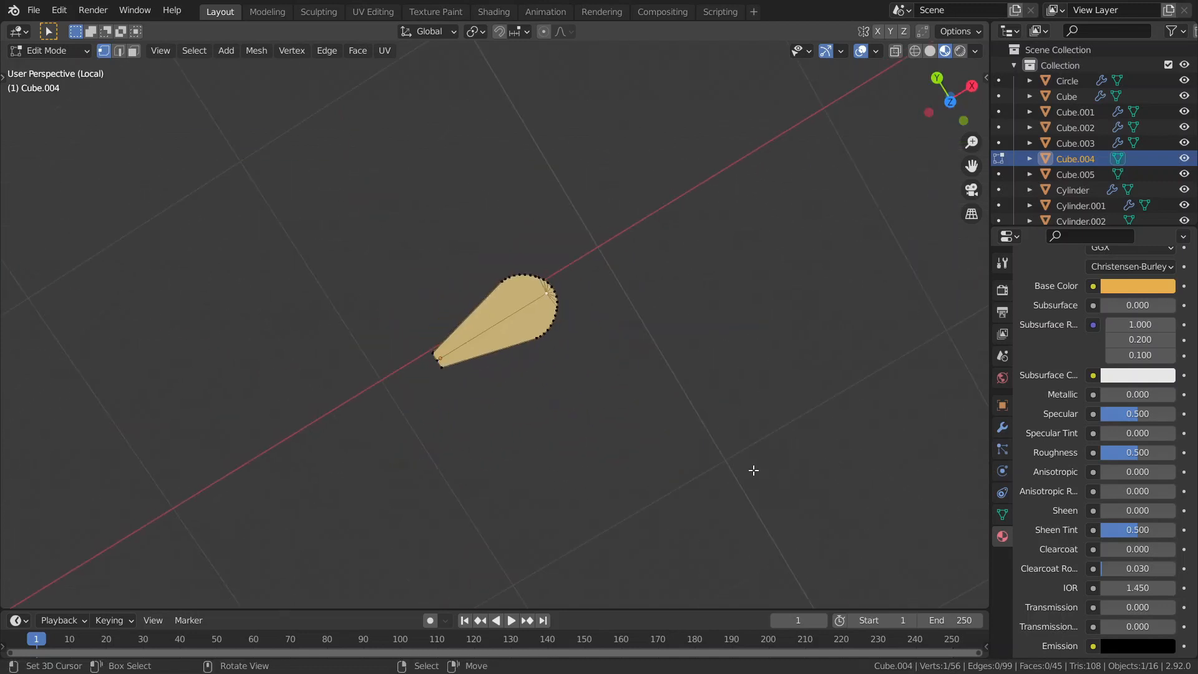
pyautogui.press('`')
pyautogui.click(670, 316)
pyautogui.press('Tab')
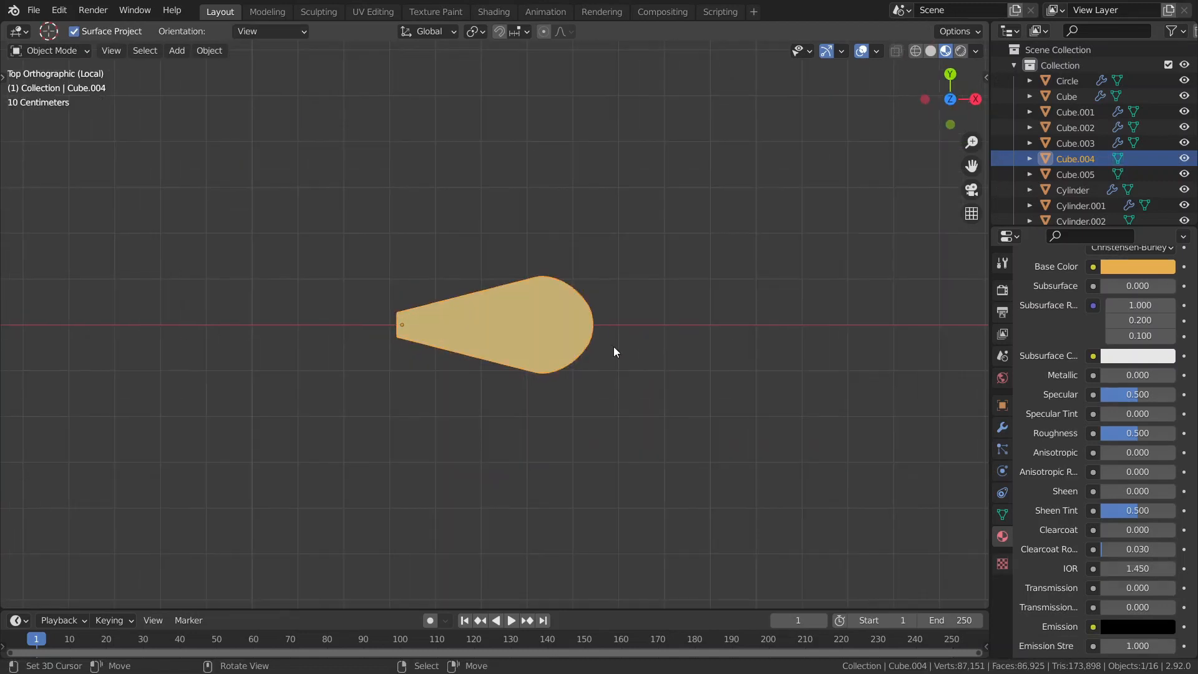
# Add a cube and move it along the X axis to the propeller blade
pyautogui.keyDown('shift'); pyautogui.moveTo(581, 365); pyautogui.dragTo(562, 442, button='middle'); pyautogui.keyUp('shift')
pyautogui.hotkey('shift', 'a')
pyautogui.moveTo(485, 336)
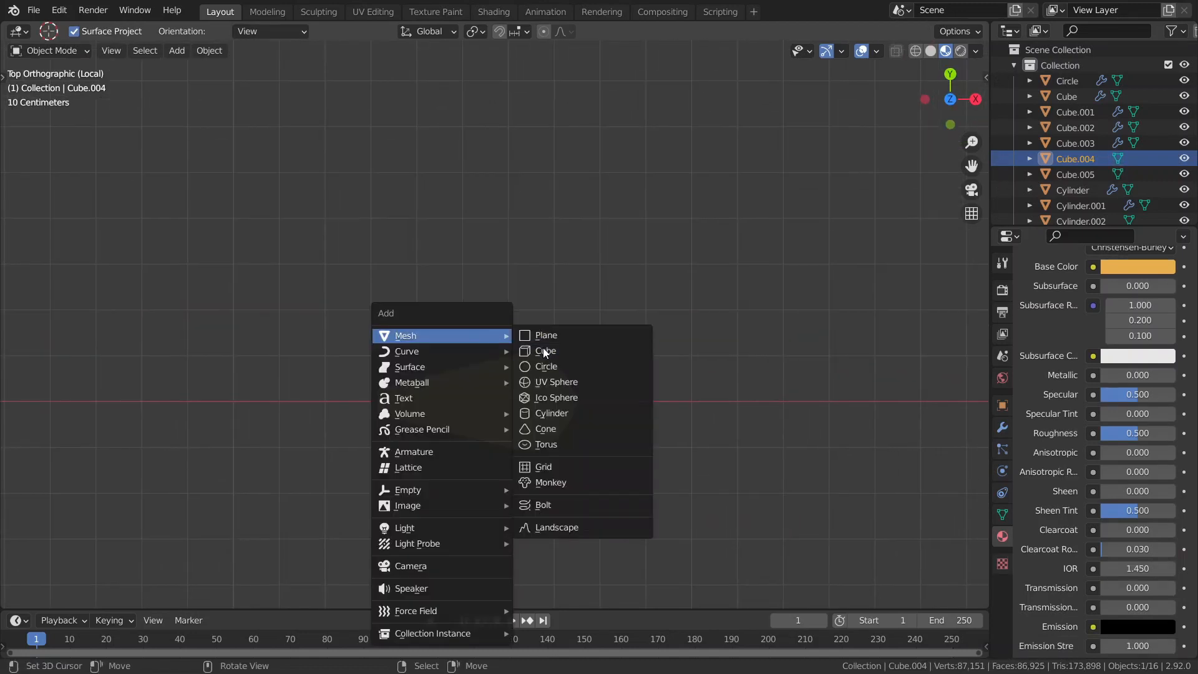
pyautogui.click(542, 350)
pyautogui.moveTo(552, 376); pyautogui.dragTo(513, 283, button='middle')
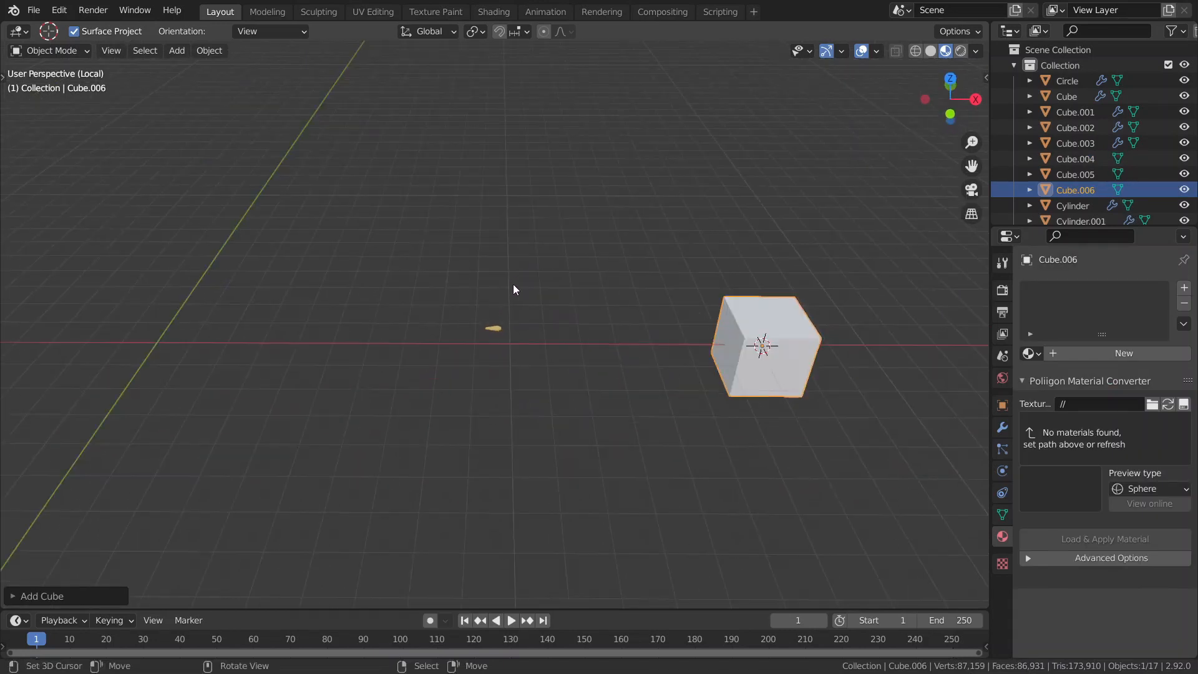
pyautogui.press('g')
pyautogui.press('x')
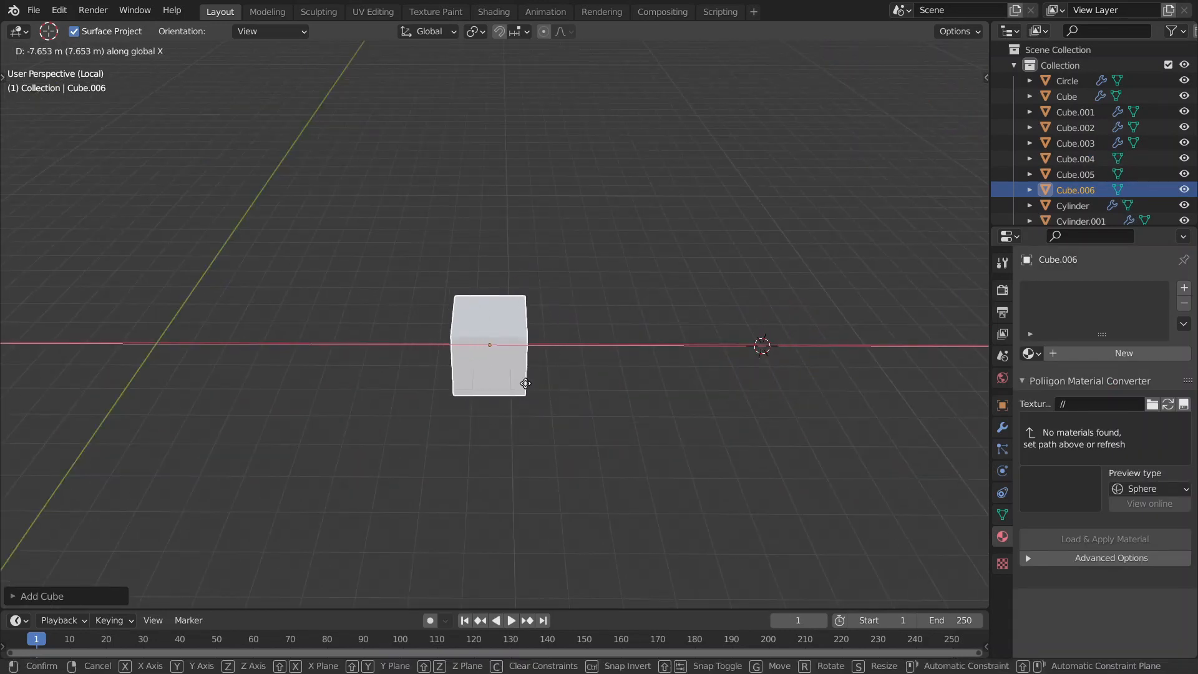
pyautogui.click(530, 377)
# Flatten the new cube along the Z axis into a thin slab
pyautogui.press('z')
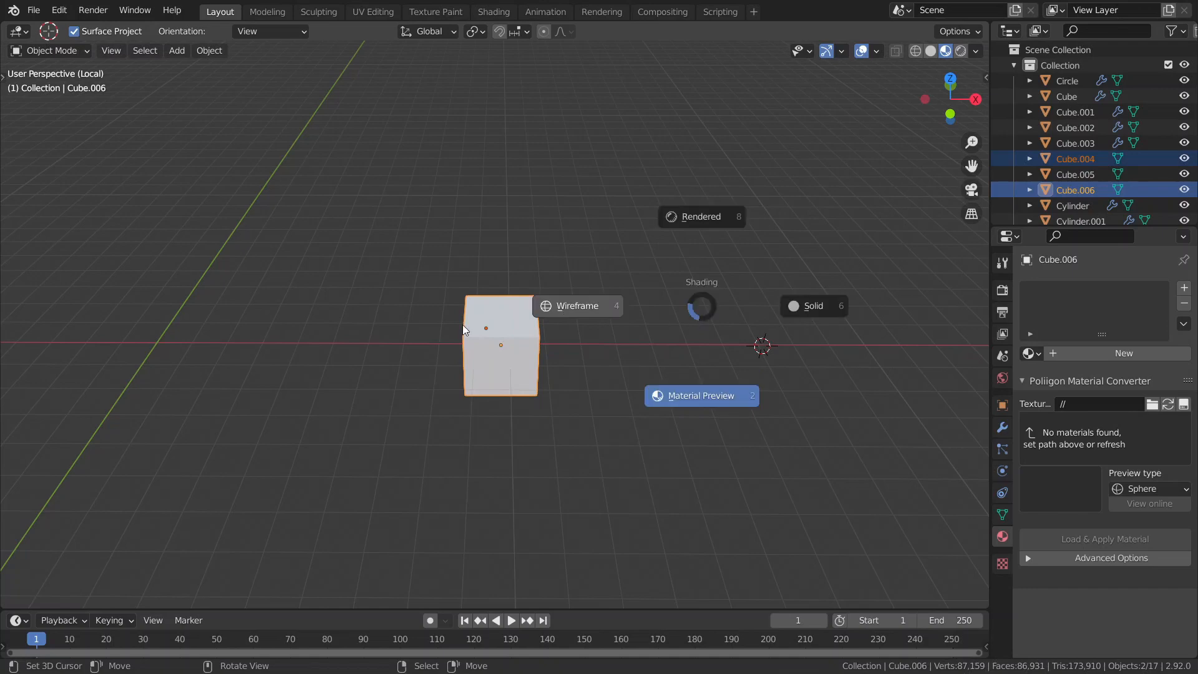
pyautogui.click(698, 319)
pyautogui.scroll(3, 726, 335)
pyautogui.press('s')
pyautogui.press('z')
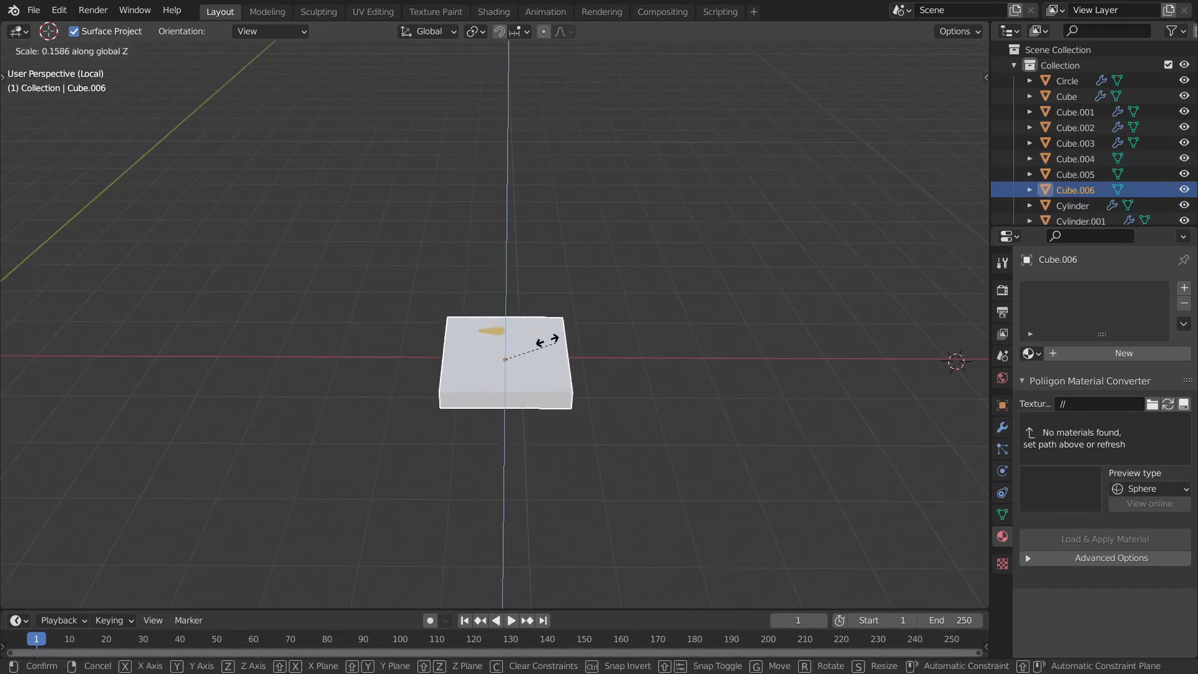
pyautogui.click(599, 354)
# In top view, scale the slab down to about 0.3 m wide and place it just beside the propeller blade
pyautogui.press('KP_7')
pyautogui.scroll(3, 657, 336)
pyautogui.press('s')
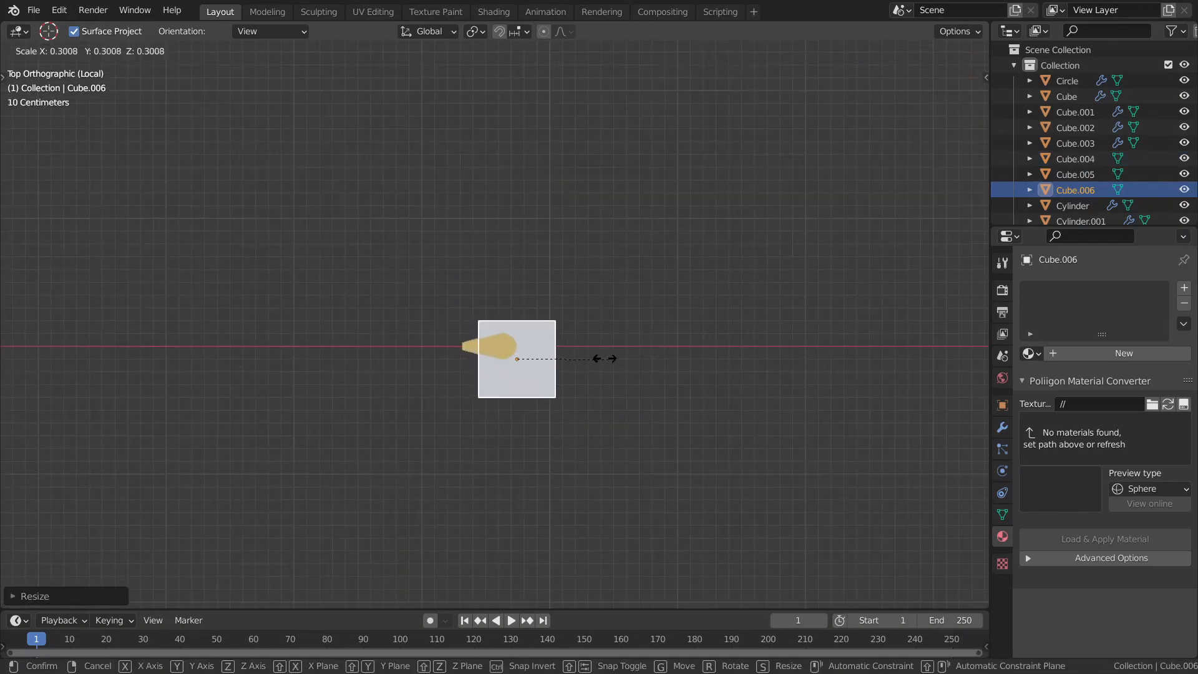
pyautogui.click(557, 350)
pyautogui.scroll(4, 598, 403)
pyautogui.press('g')
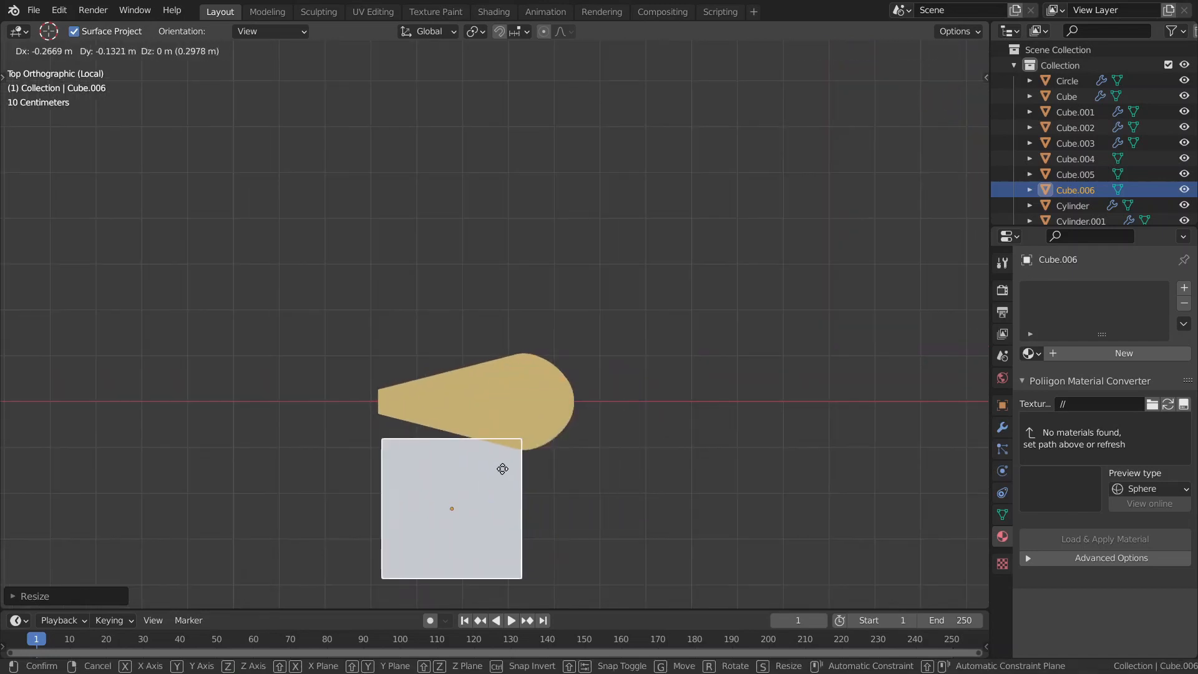
pyautogui.click(475, 481)
# In edit mode, scale the slab's mesh along the Y axis to about 0.4 to make it a narrow rectangle
pyautogui.press('Tab')
pyautogui.press('s')
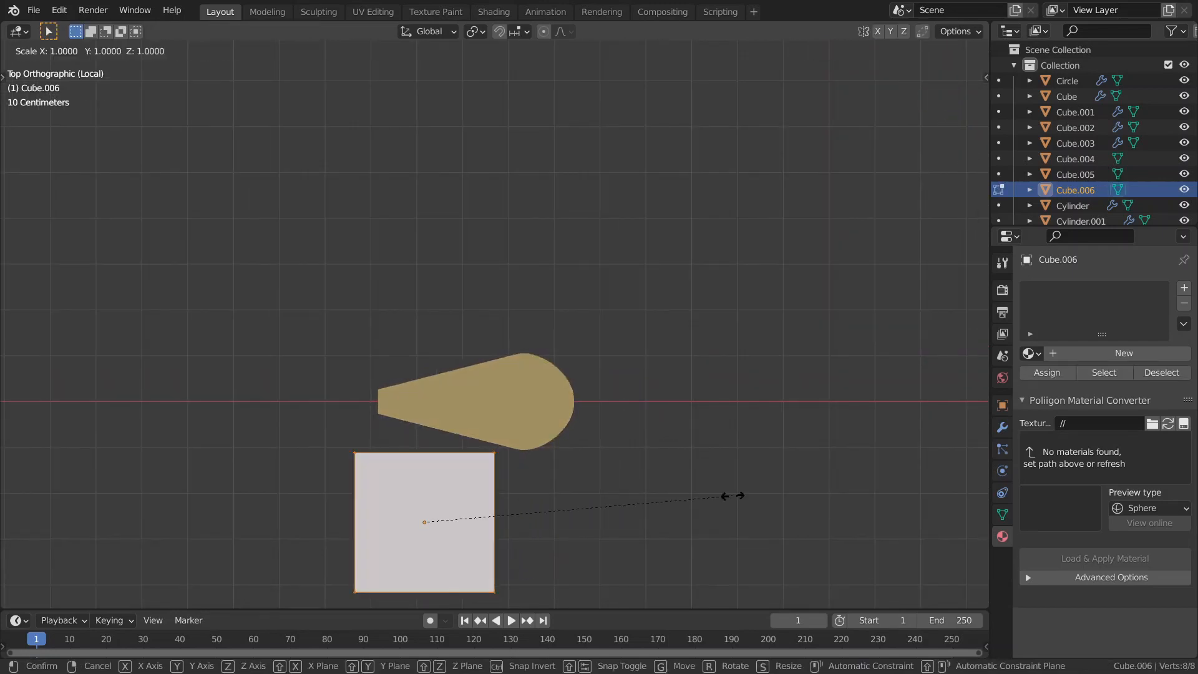
pyautogui.press('y')
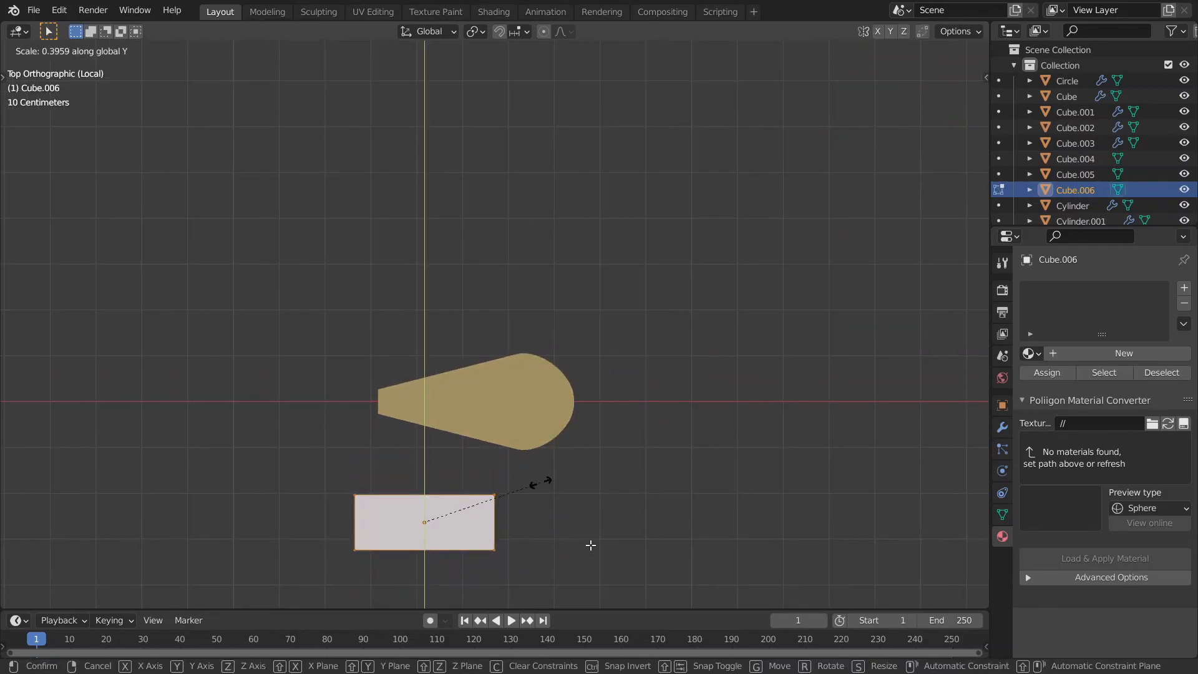
pyautogui.click(590, 545)
# In wireframe, move the slab's outer end vertices about 0.14 m along X and scale them about 1.72 along Y
pyautogui.press('z')
pyautogui.click(527, 554)
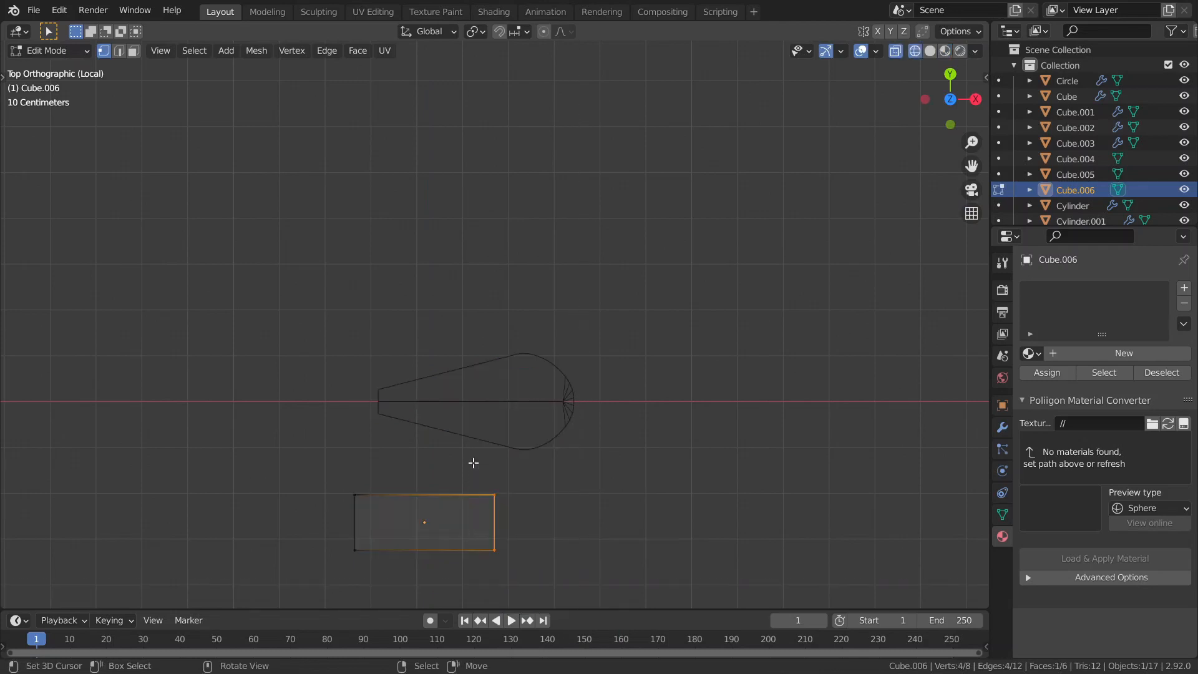
pyautogui.press('g')
pyautogui.press('x')
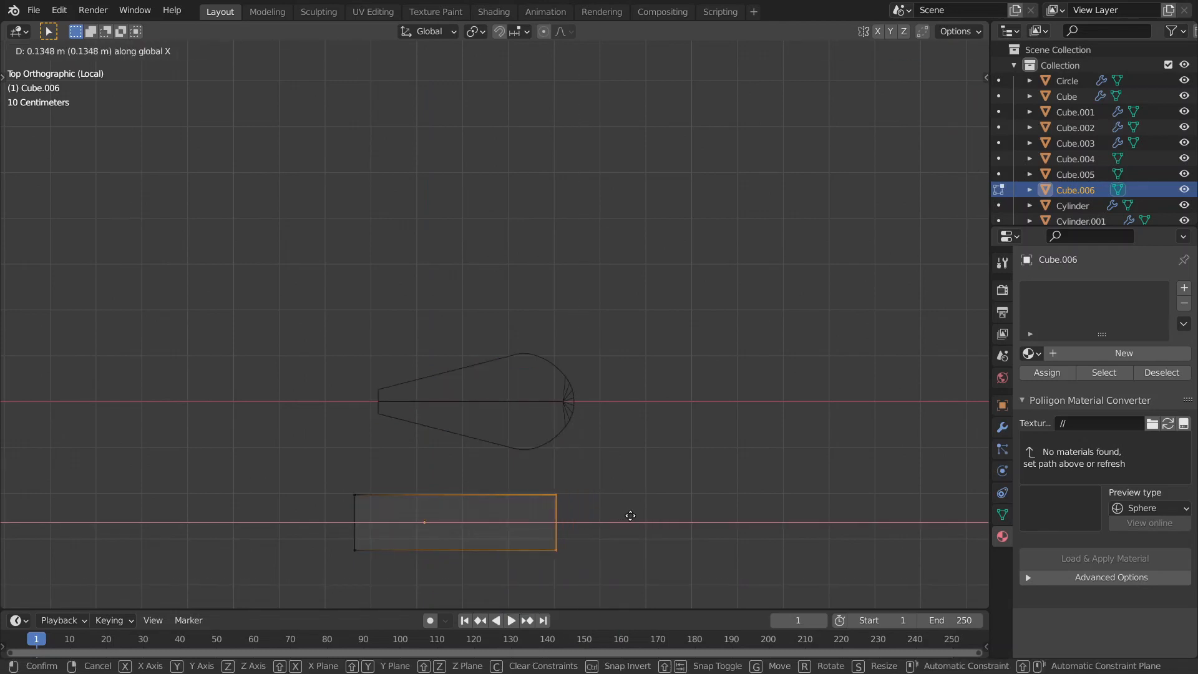
pyautogui.click(631, 516)
pyautogui.press('s')
pyautogui.press('y')
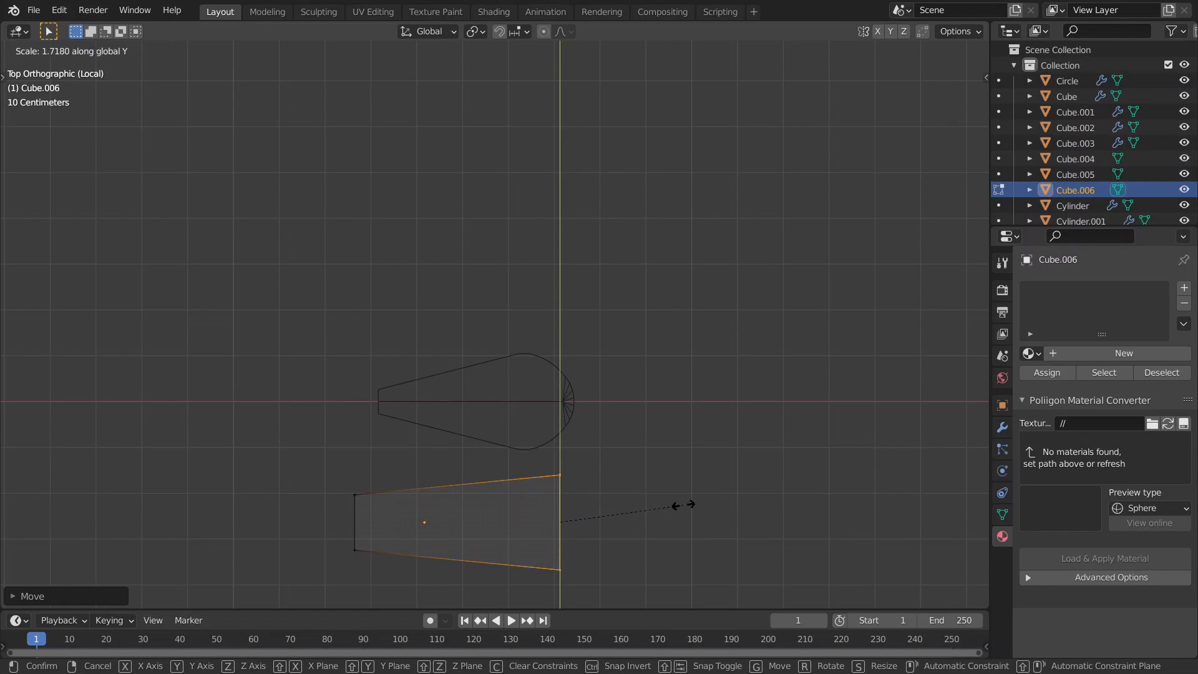
pyautogui.click(683, 506)
pyautogui.click(684, 504)
# Add a centred lengthwise loop cut to the slab and move its outer-end vertices about 0.12 m along X to form a point
pyautogui.hotkey('ctrl', 'r')
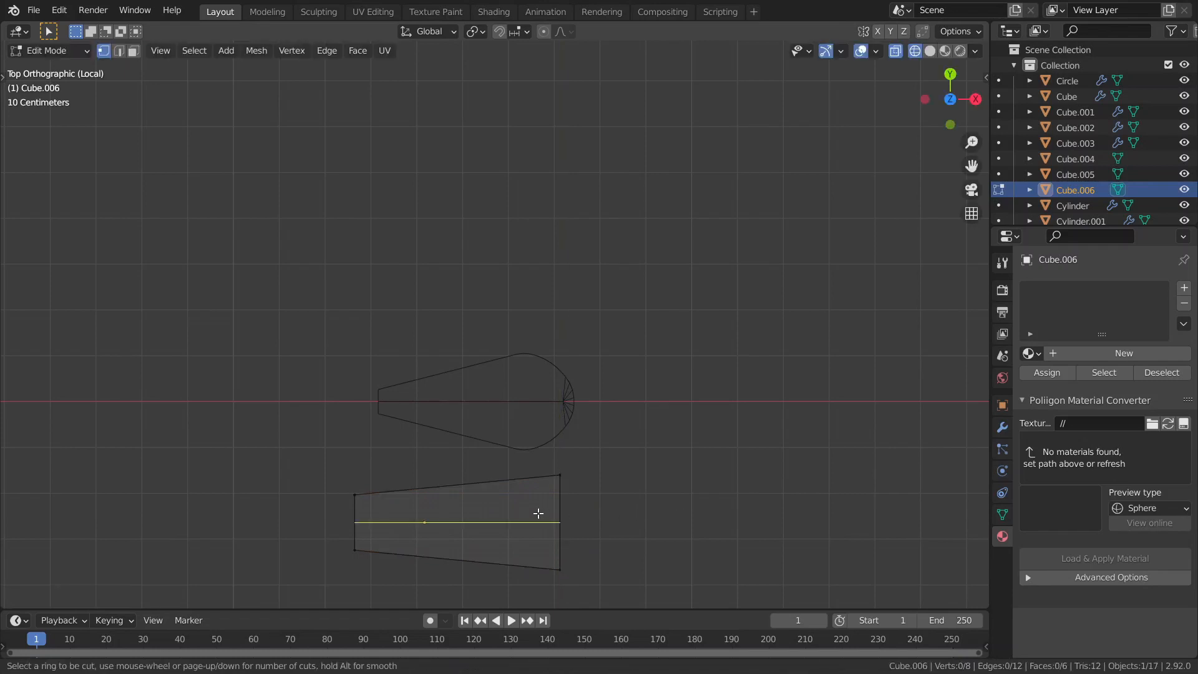
pyautogui.click(541, 512)
pyautogui.rightClick(549, 508)
pyautogui.click(615, 535)
pyautogui.press('b')
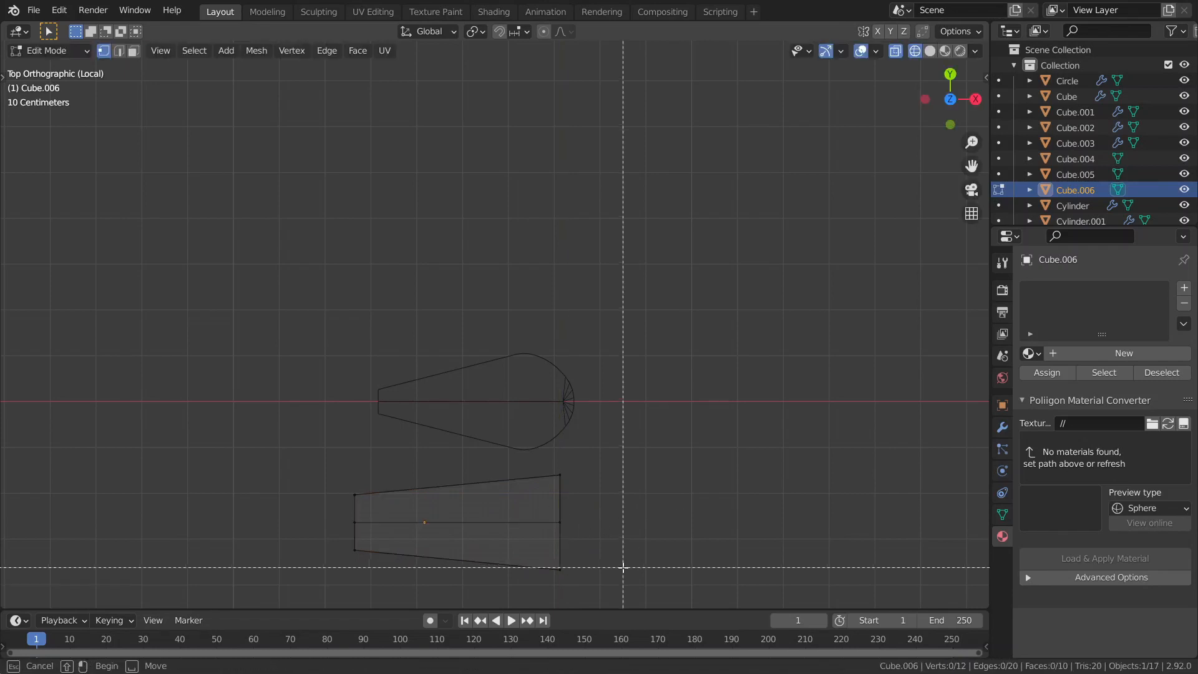
pyautogui.moveTo(608, 565); pyautogui.dragTo(423, 480)
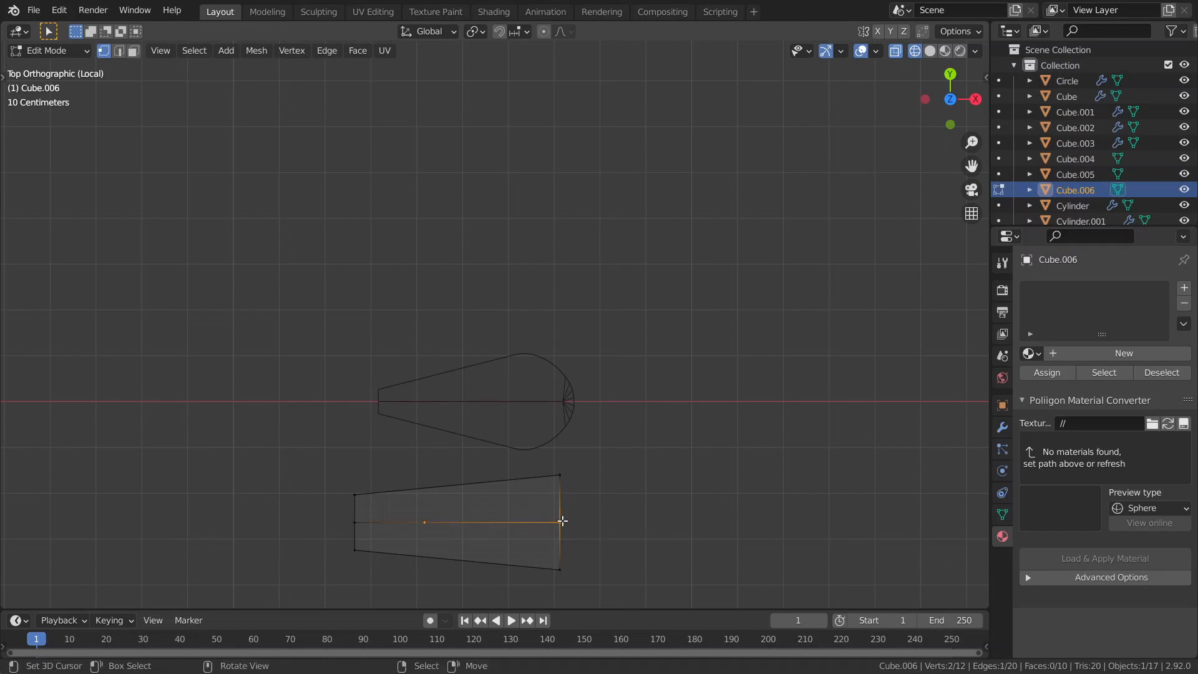
pyautogui.press('g')
pyautogui.press('x')
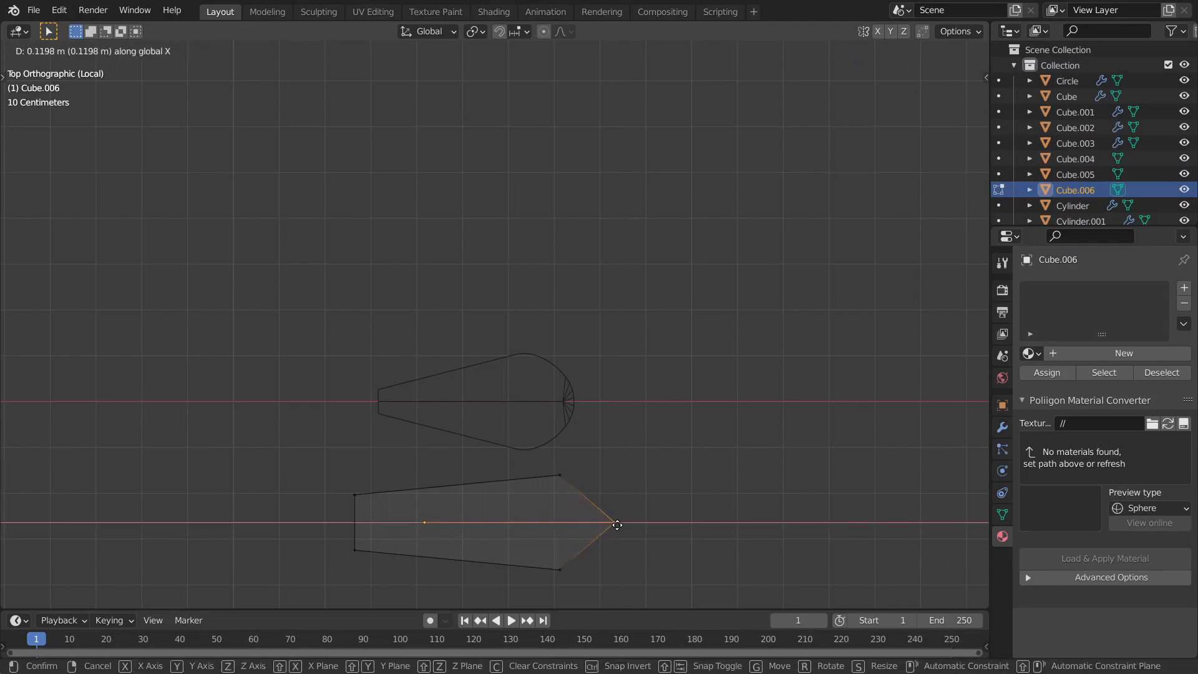
pyautogui.click(616, 525)
pyautogui.press('g')
pyautogui.press('x')
pyautogui.click(614, 525)
# In solid shading, bevel the three vertical edges at the blade's pointed end with 10 segments and a width of about 0.478 m
pyautogui.scroll(-6, 599, 525)
pyautogui.moveTo(593, 529)
pyautogui.mouseDown(button='middle')
pyautogui.moveTo(527, 393)
pyautogui.moveTo(497, 474)
pyautogui.moveTo(498, 374)
pyautogui.moveTo(504, 384)
pyautogui.mouseUp(button='middle')
pyautogui.press('2')
pyautogui.press('z')
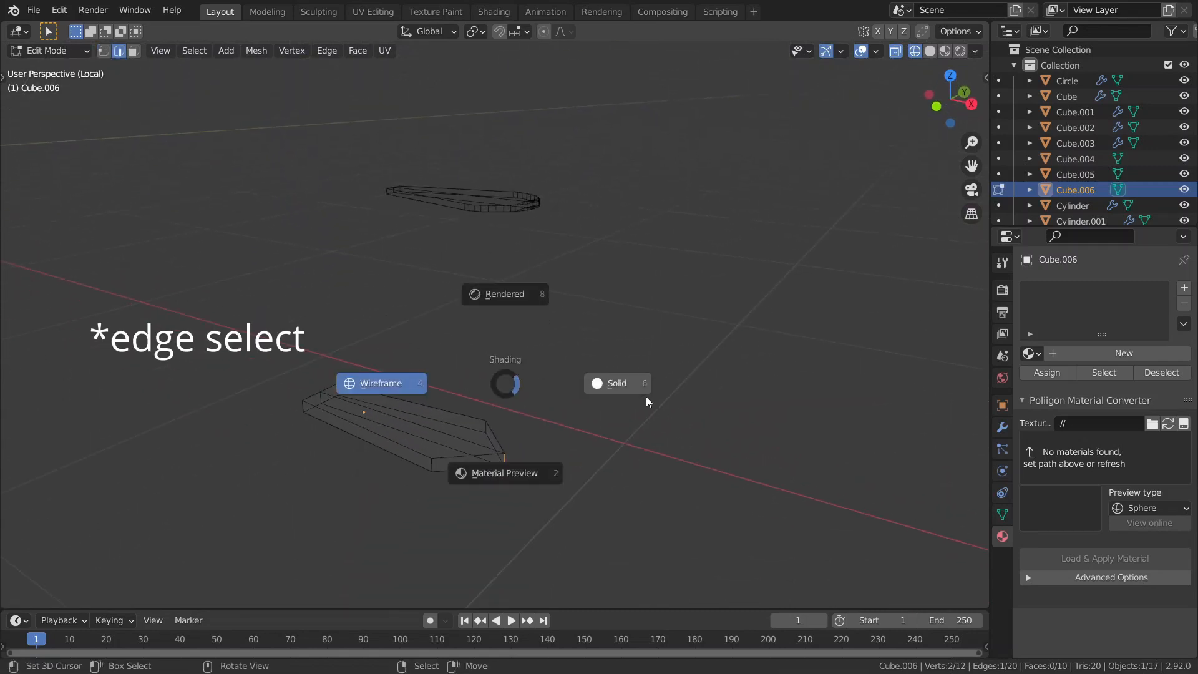
pyautogui.click(647, 401)
pyautogui.moveTo(646, 402)
pyautogui.mouseDown(button='middle')
pyautogui.moveTo(463, 396)
pyautogui.moveTo(406, 373)
pyautogui.moveTo(303, 396)
pyautogui.mouseUp(button='middle')
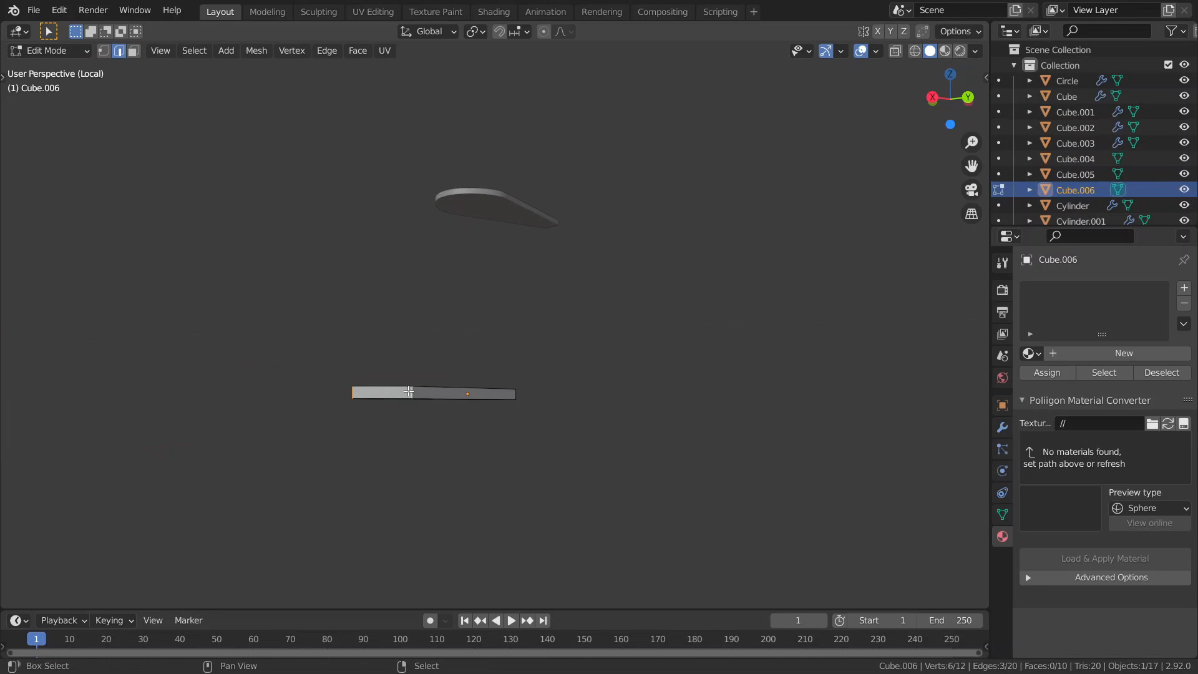
pyautogui.press('KP_7')
pyautogui.scroll(4, 461, 293)
pyautogui.hotkey('ctrl', 'b')
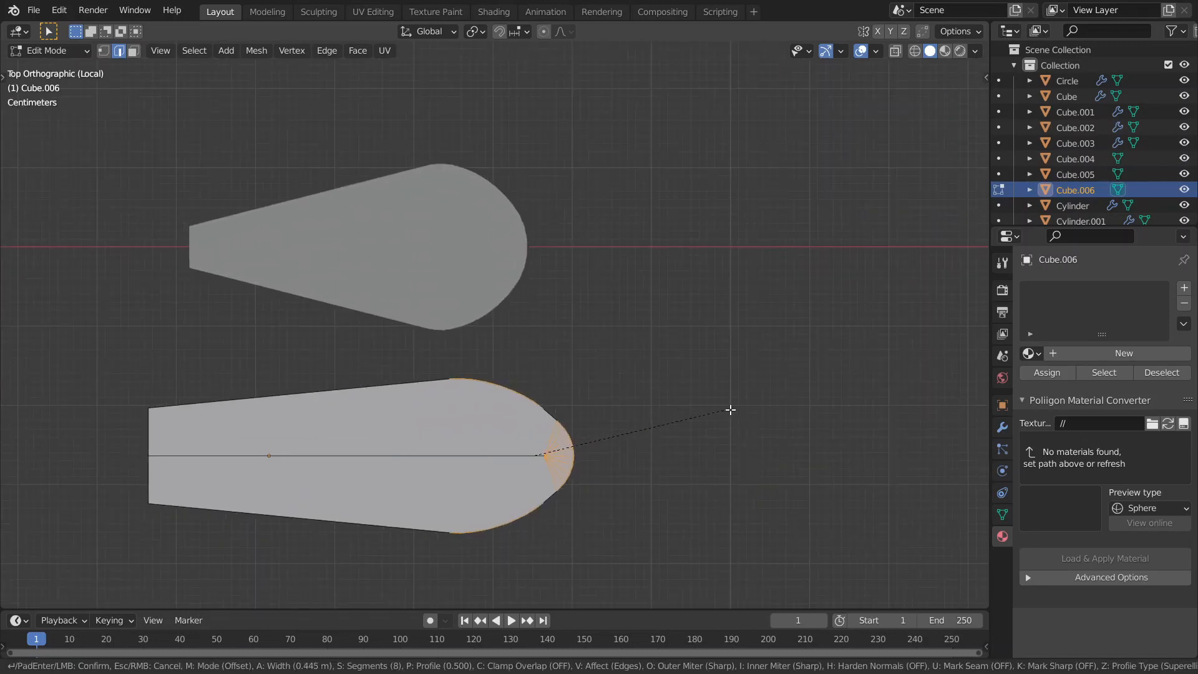
pyautogui.scroll(2, 730, 410)
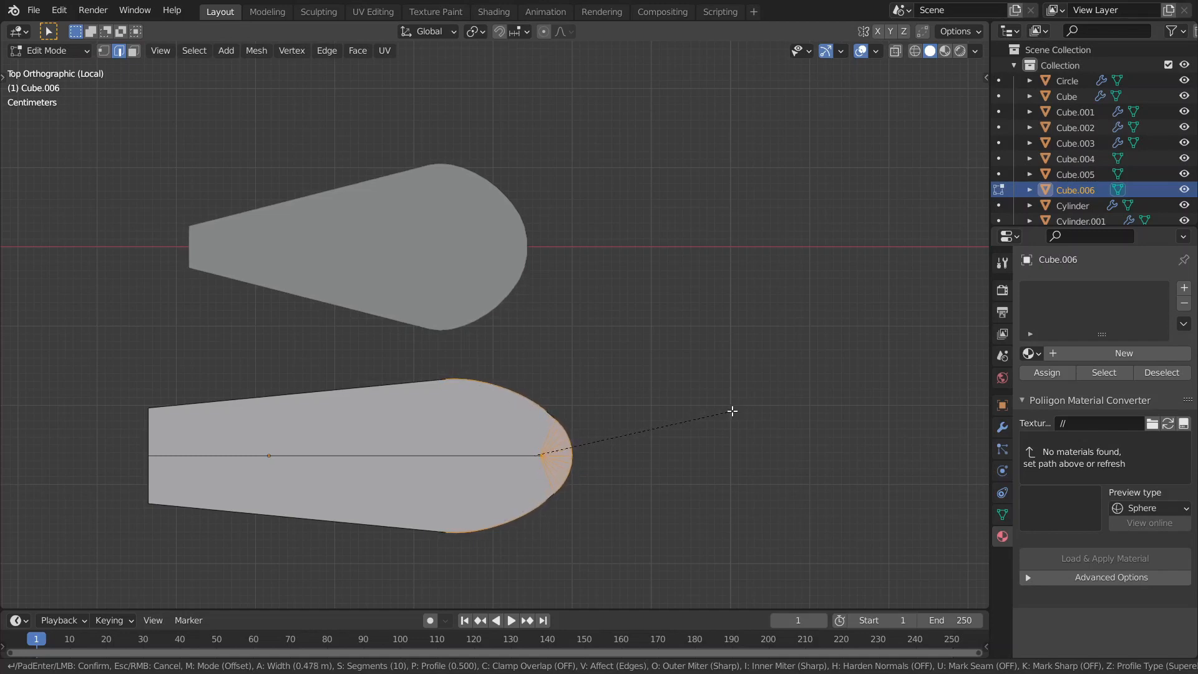
pyautogui.click(732, 411)
# Narrow the blade's root by scaling its two end faces to about 0.52 along the Y axis
pyautogui.press('Tab')
pyautogui.moveTo(690, 437); pyautogui.dragTo(613, 283, button='middle')
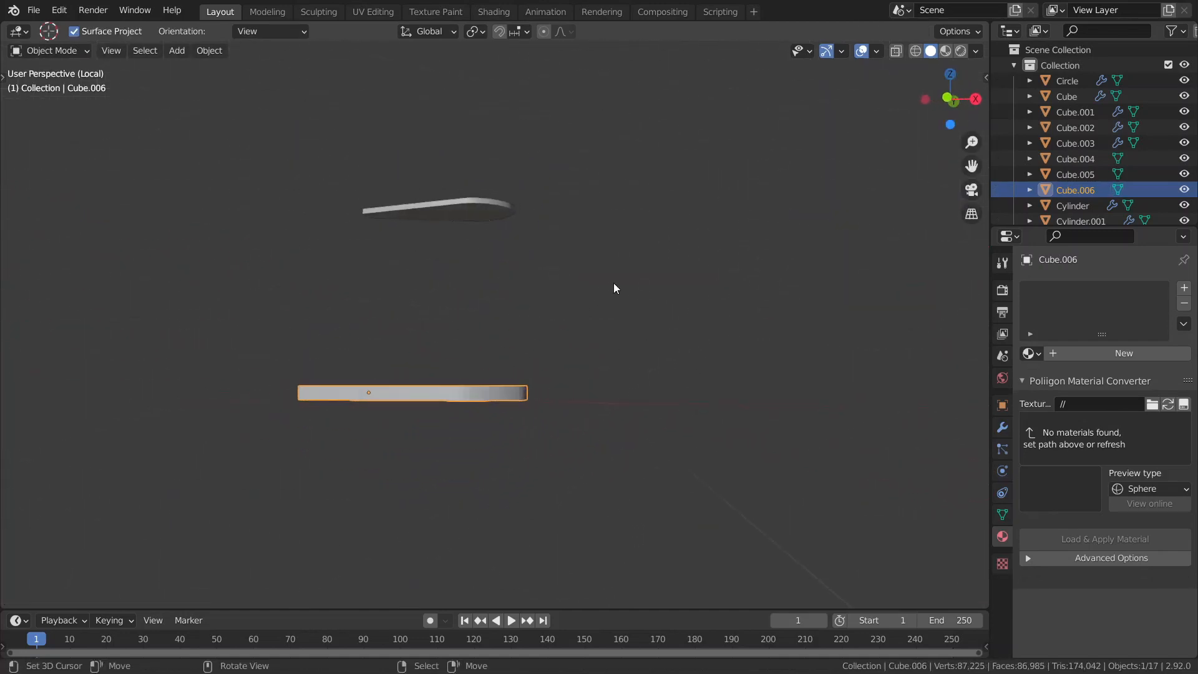
pyautogui.scroll(4, 612, 282)
pyautogui.moveTo(627, 378); pyautogui.dragTo(725, 355, button='middle')
pyautogui.scroll(-2, 725, 355)
pyautogui.press('Tab')
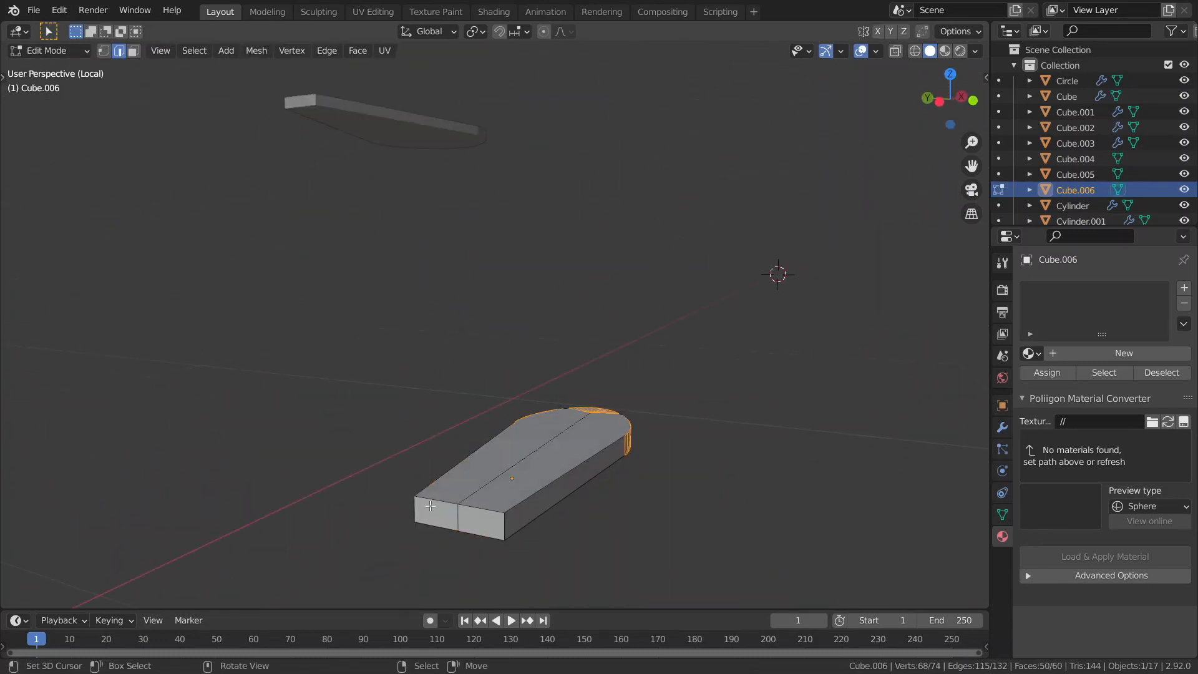
pyautogui.click(451, 509)
pyautogui.keyDown('shift'); pyautogui.click(483, 518); pyautogui.keyUp('shift')
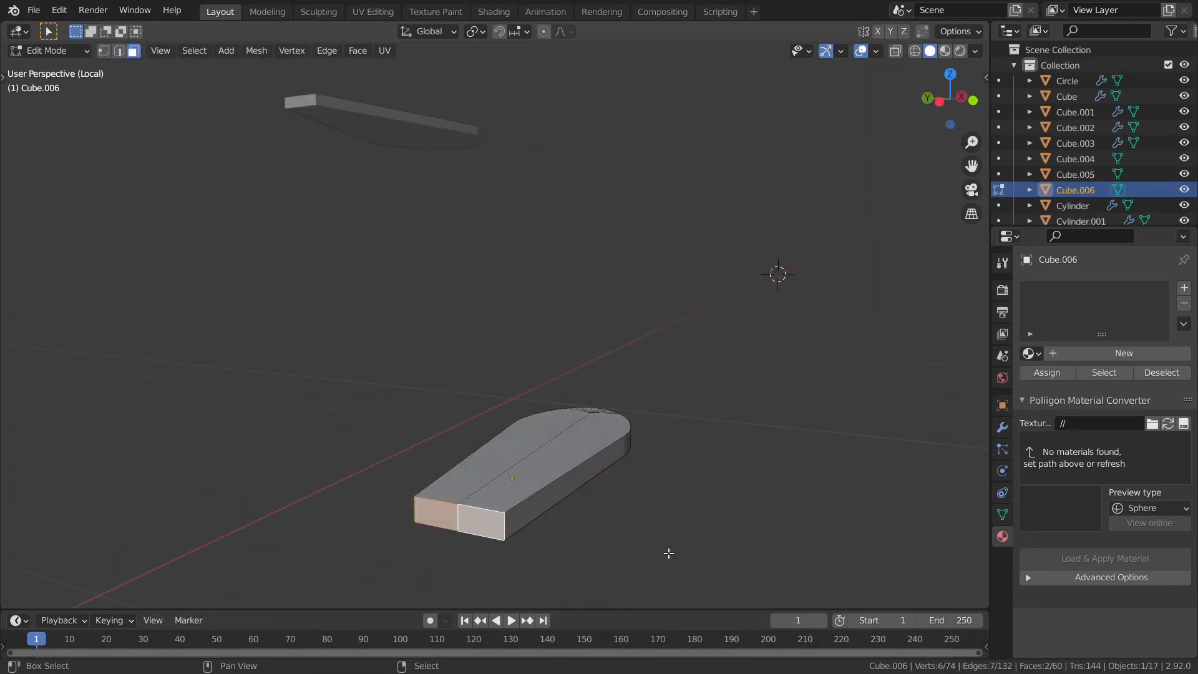
pyautogui.press('s')
pyautogui.press('x')
pyautogui.press('y')
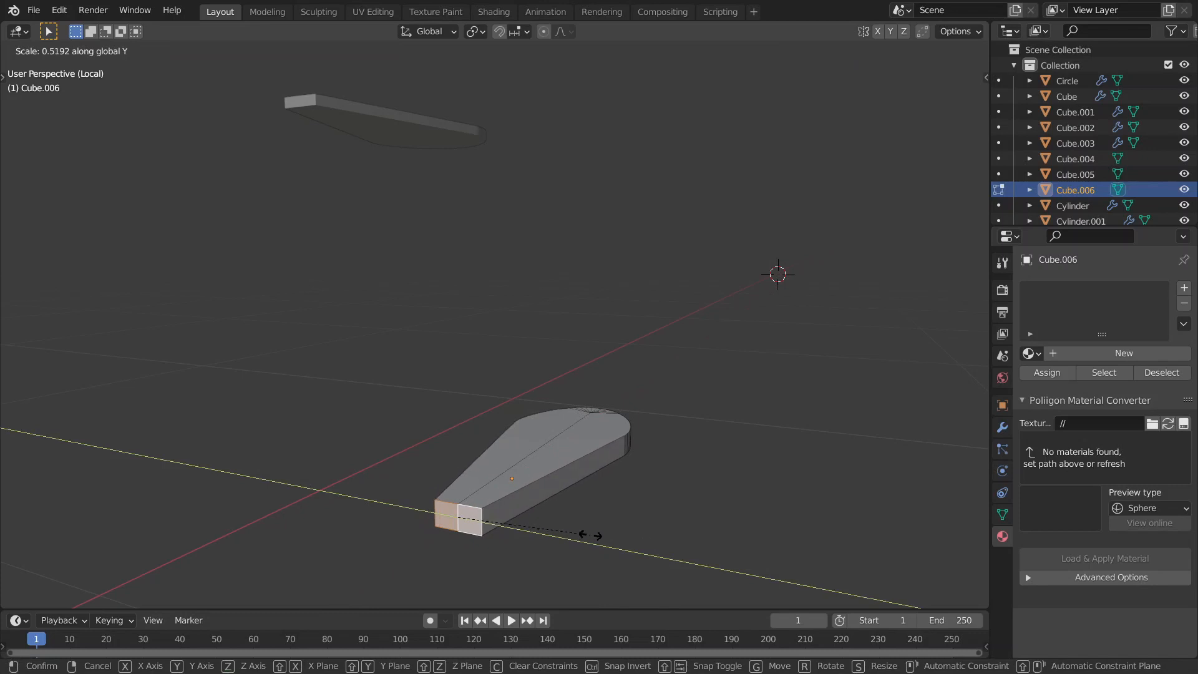
pyautogui.click(589, 535)
# Leave edit mode and local view and raise the new blade about 0.65 m along Z, just above the hat's propeller
pyautogui.press('Tab')
pyautogui.scroll(-4, 591, 535)
pyautogui.moveTo(590, 534); pyautogui.dragTo(529, 516, button='middle')
pyautogui.press('/')
pyautogui.scroll(-2, 523, 527)
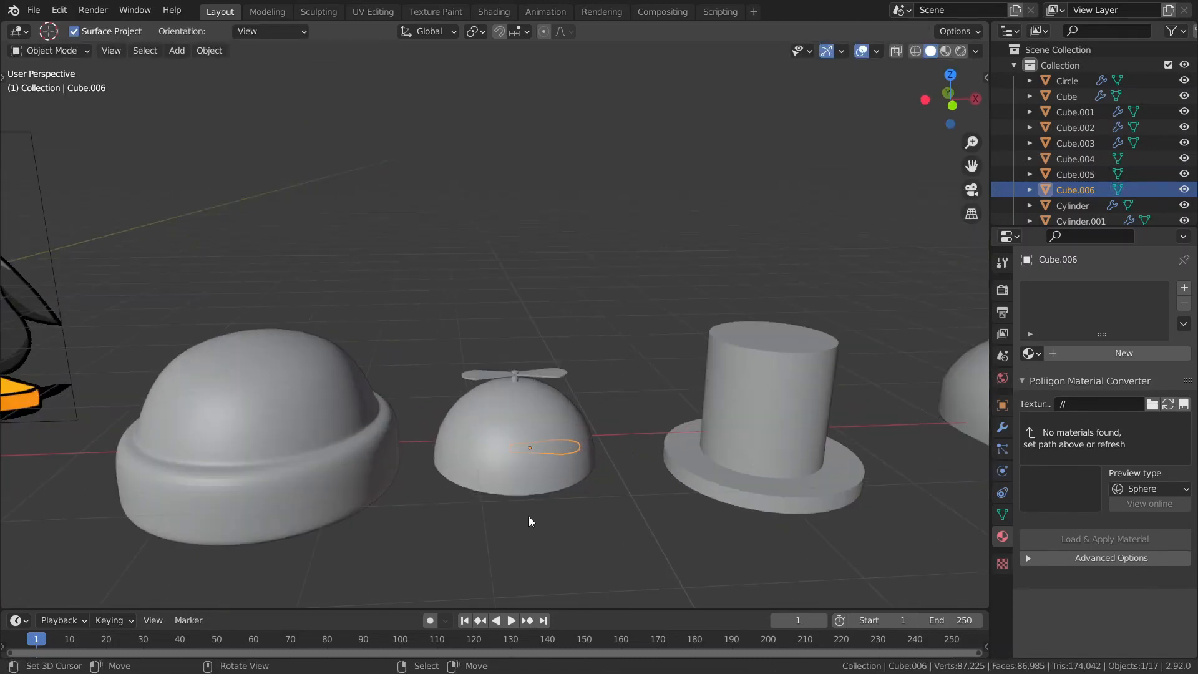
pyautogui.scroll(5, 533, 516)
pyautogui.press('g')
pyautogui.press('z')
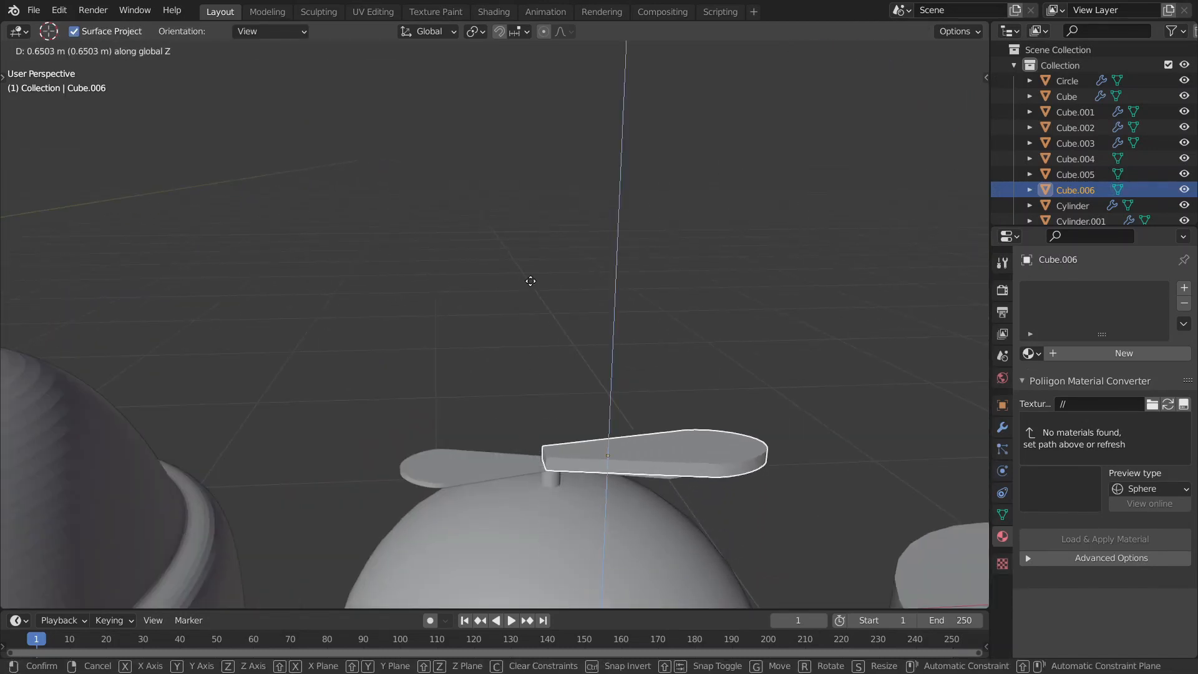
pyautogui.click(551, 458)
# Inspect the stem on top of the propeller hat in edit mode
pyautogui.click(551, 493)
pyautogui.press('Tab')
pyautogui.scroll(-6, 539, 494)
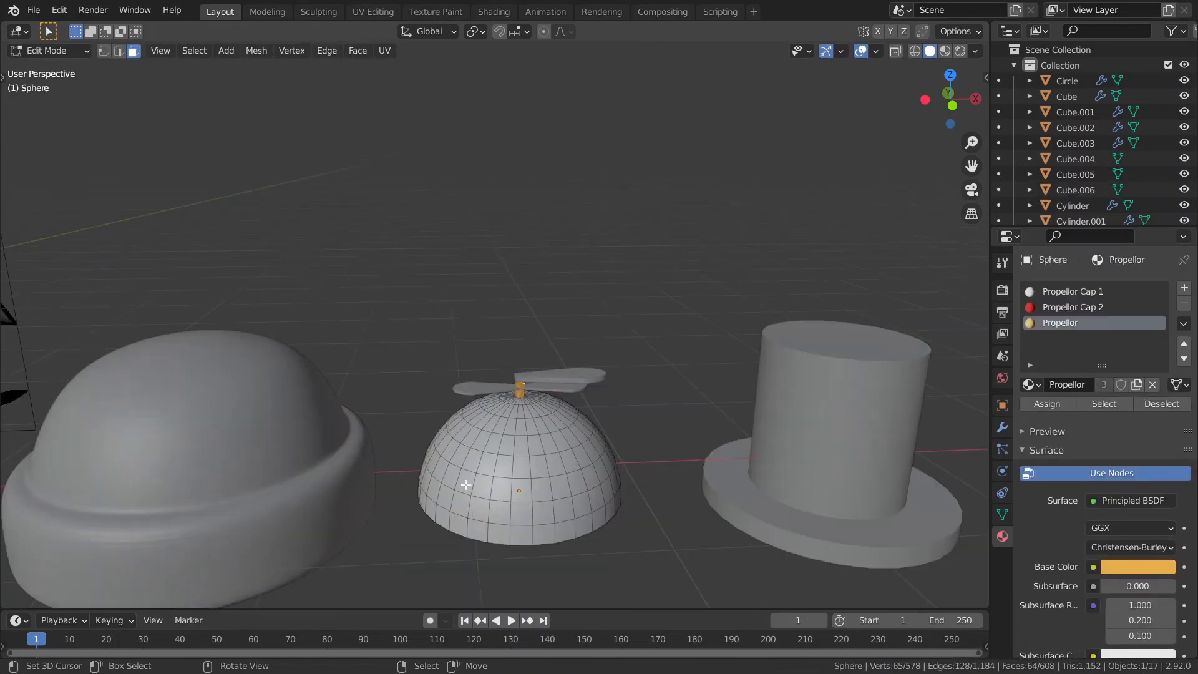
pyautogui.moveTo(476, 368); pyautogui.dragTo(474, 363, button='middle')
pyautogui.scroll(13, 475, 365)
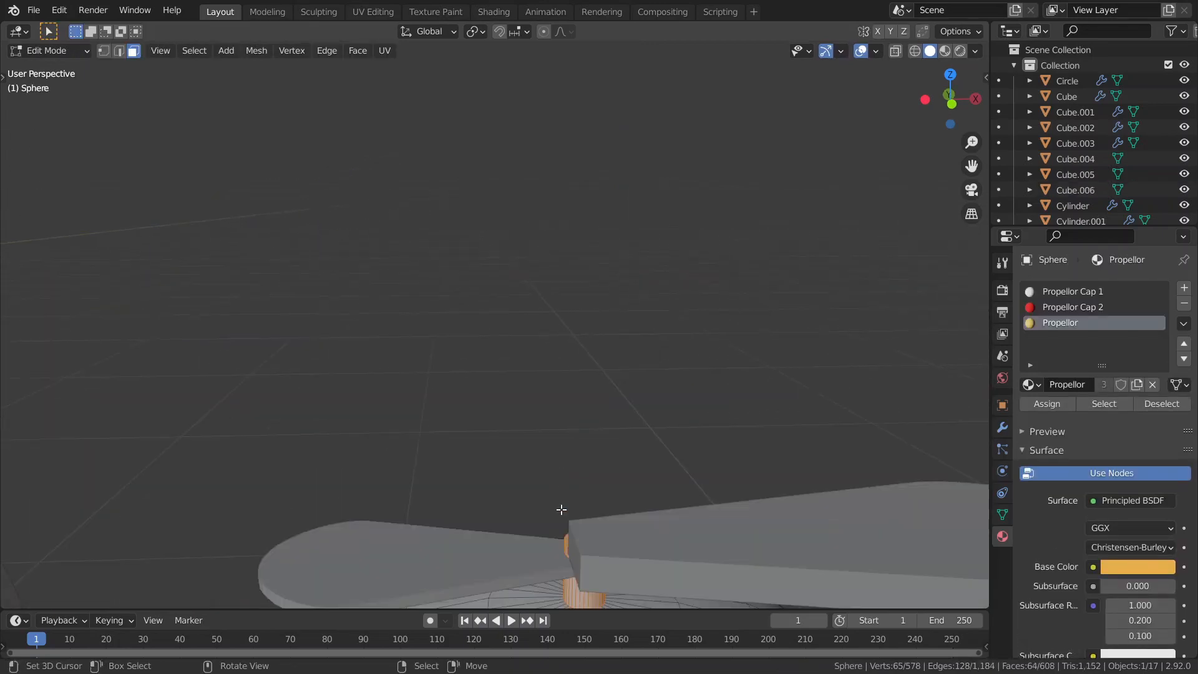
pyautogui.scroll(-5, 592, 481)
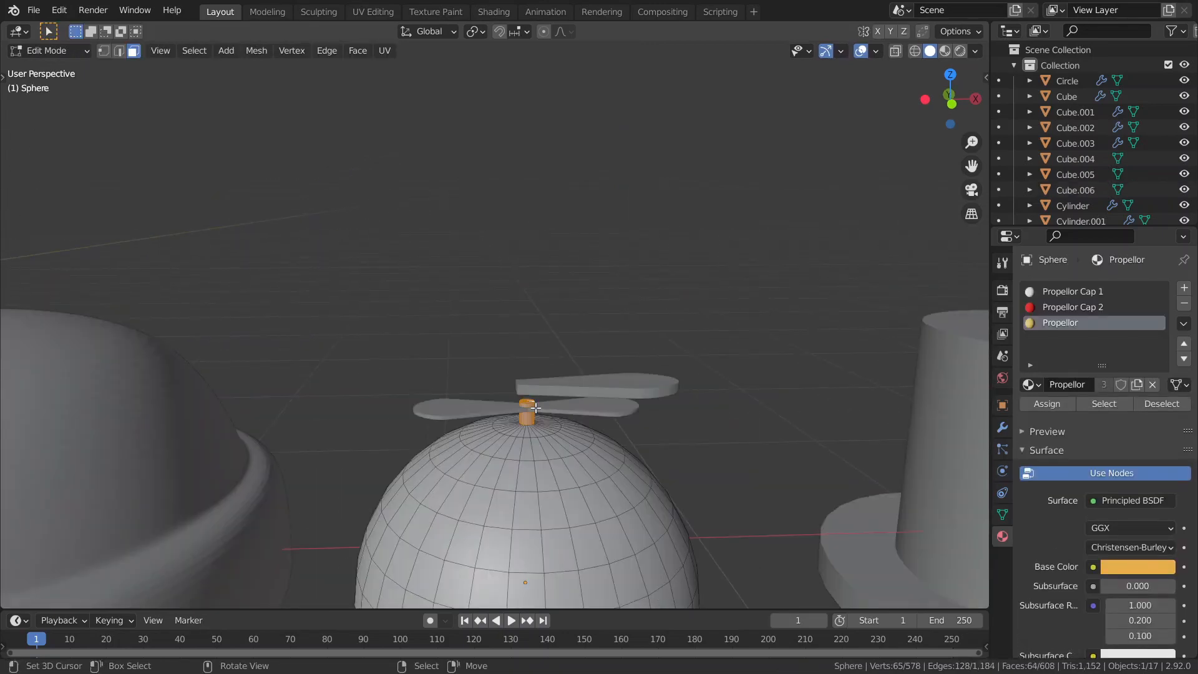
# Leave the hat's edit mode and delete the demonstration blade above its propeller
pyautogui.press('Tab')
pyautogui.scroll(-3, 610, 397)
pyautogui.click(616, 393)
pyautogui.scroll(-2, 617, 393)
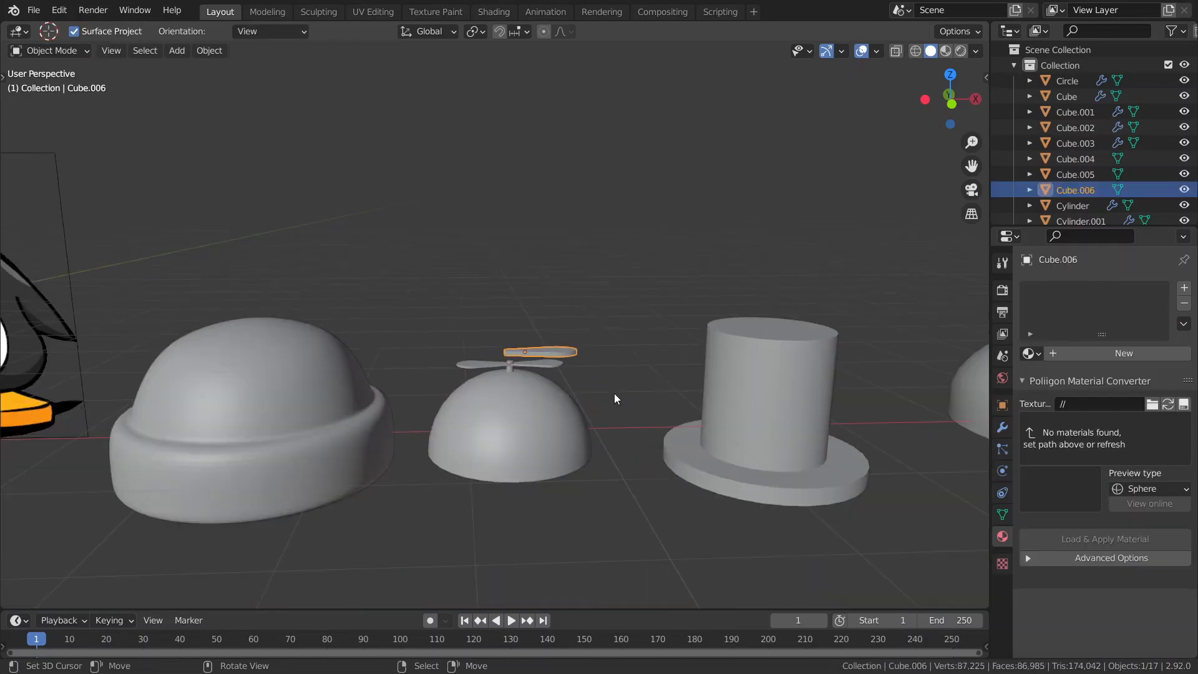
pyautogui.press('Delete')
# Switch to Material Preview shading and examine the penguin and the row of coloured hats
pyautogui.scroll(-5, 599, 387)
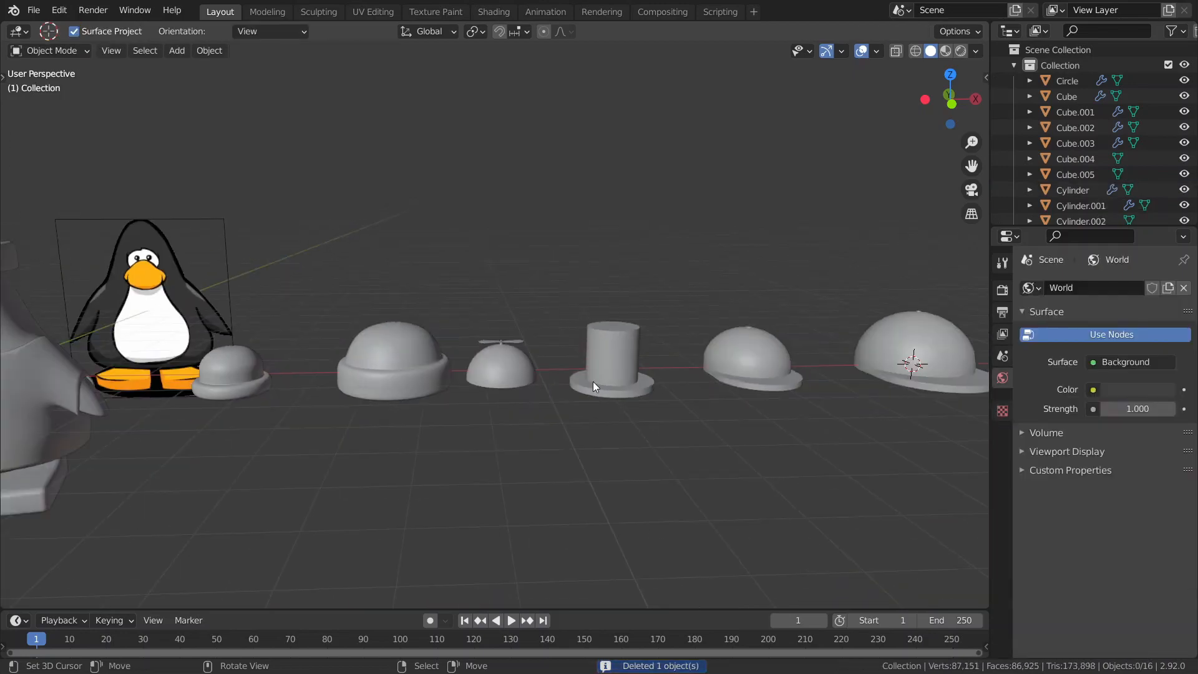
pyautogui.press('z')
pyautogui.scroll(-11, 473, 441)
pyautogui.moveTo(504, 440); pyautogui.dragTo(538, 442, button='middle')
pyautogui.scroll(5, 457, 493)
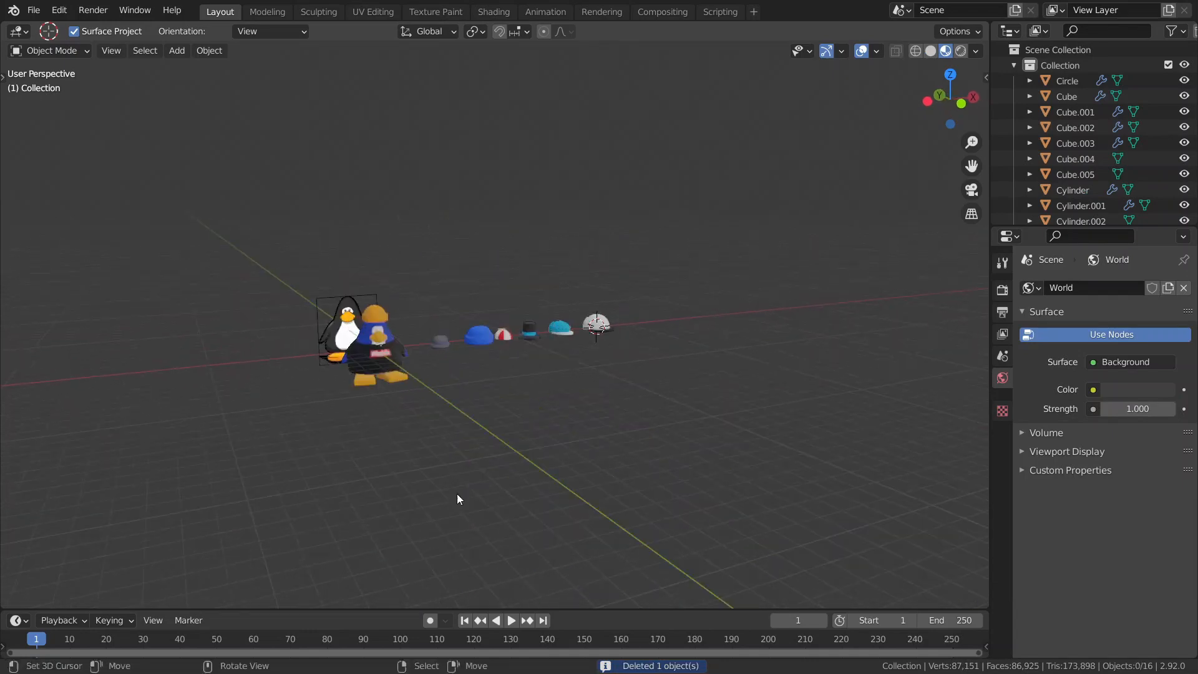
pyautogui.keyDown('shift'); pyautogui.moveTo(457, 493); pyautogui.dragTo(602, 448, button='middle'); pyautogui.keyUp('shift')
pyautogui.scroll(6, 518, 428)
pyautogui.moveTo(518, 428); pyautogui.dragTo(404, 426, button='middle')
pyautogui.scroll(-5, 404, 426)
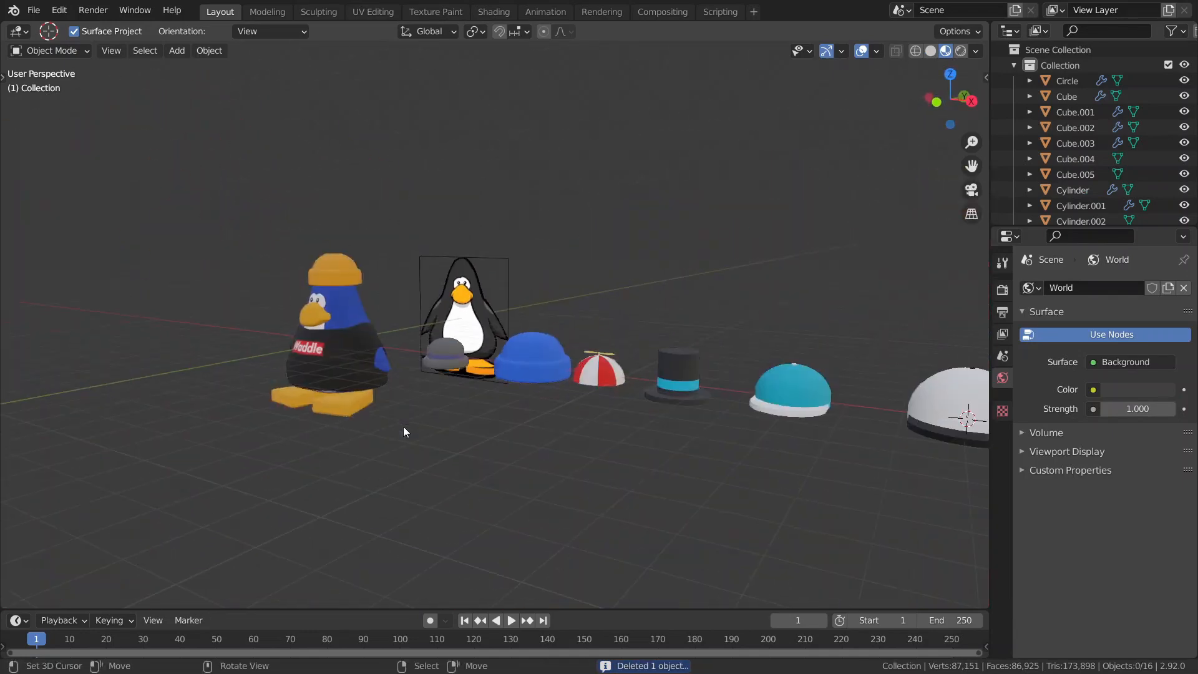
pyautogui.scroll(-3, 629, 461)
pyautogui.scroll(4, 631, 467)
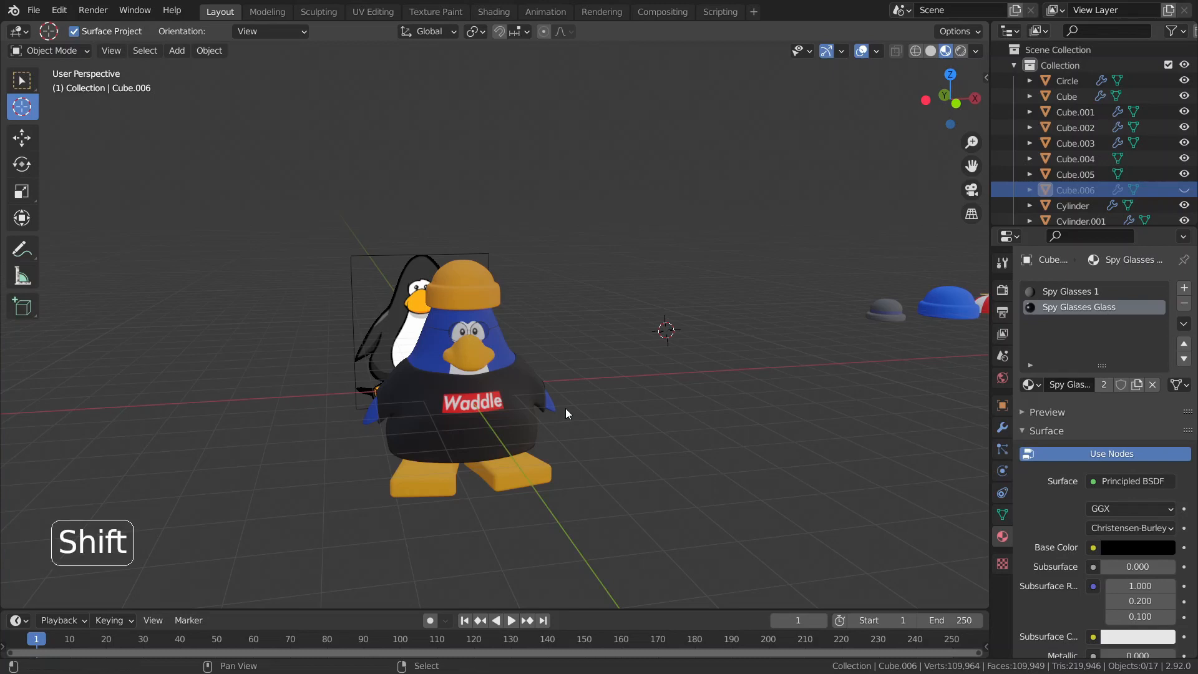
# Examine the round glasses on the penguin's face from the front and both sides
pyautogui.scroll(2, 462, 360)
pyautogui.moveTo(462, 361); pyautogui.dragTo(354, 353, button='middle')
pyautogui.scroll(3, 375, 331)
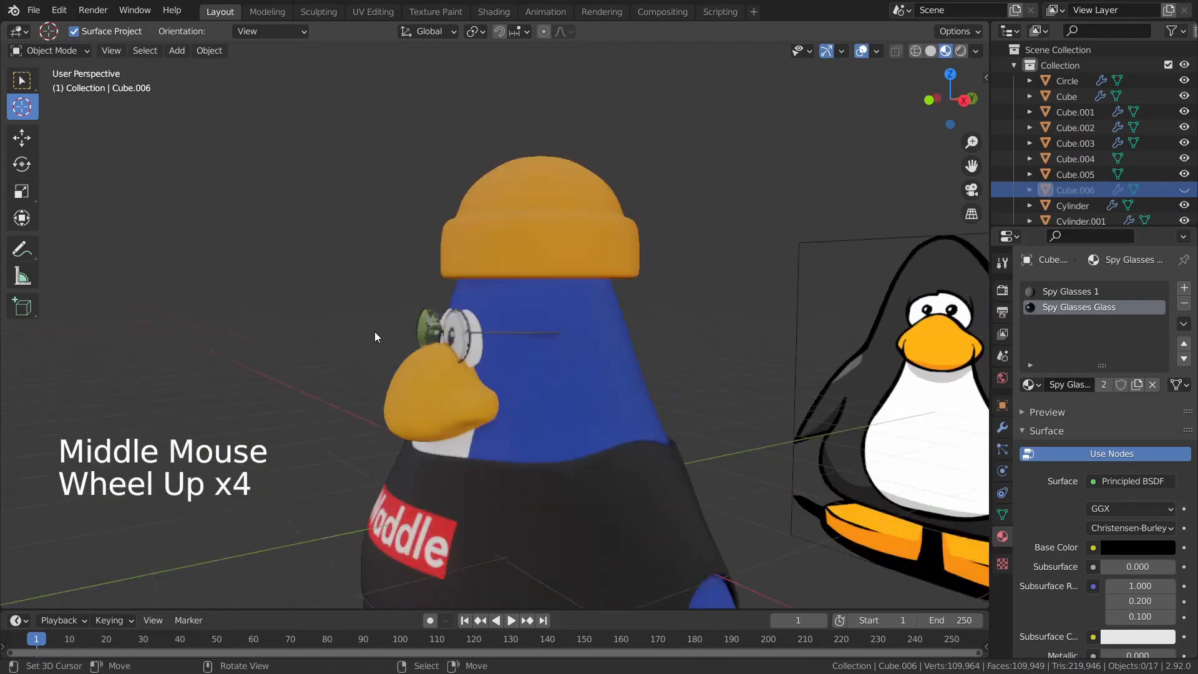
pyautogui.moveTo(405, 324); pyautogui.dragTo(299, 529, button='middle')
pyautogui.scroll(-5, 435, 298)
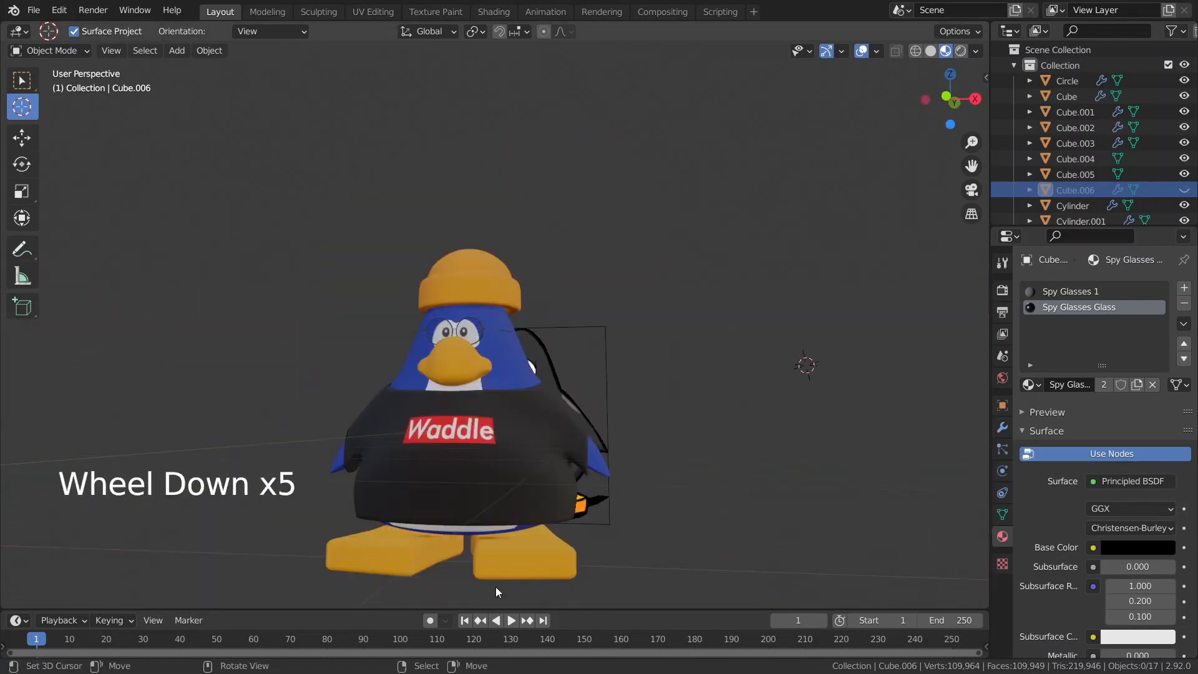
pyautogui.scroll(-2, 374, 414)
pyautogui.moveTo(375, 414); pyautogui.dragTo(361, 481, button='middle')
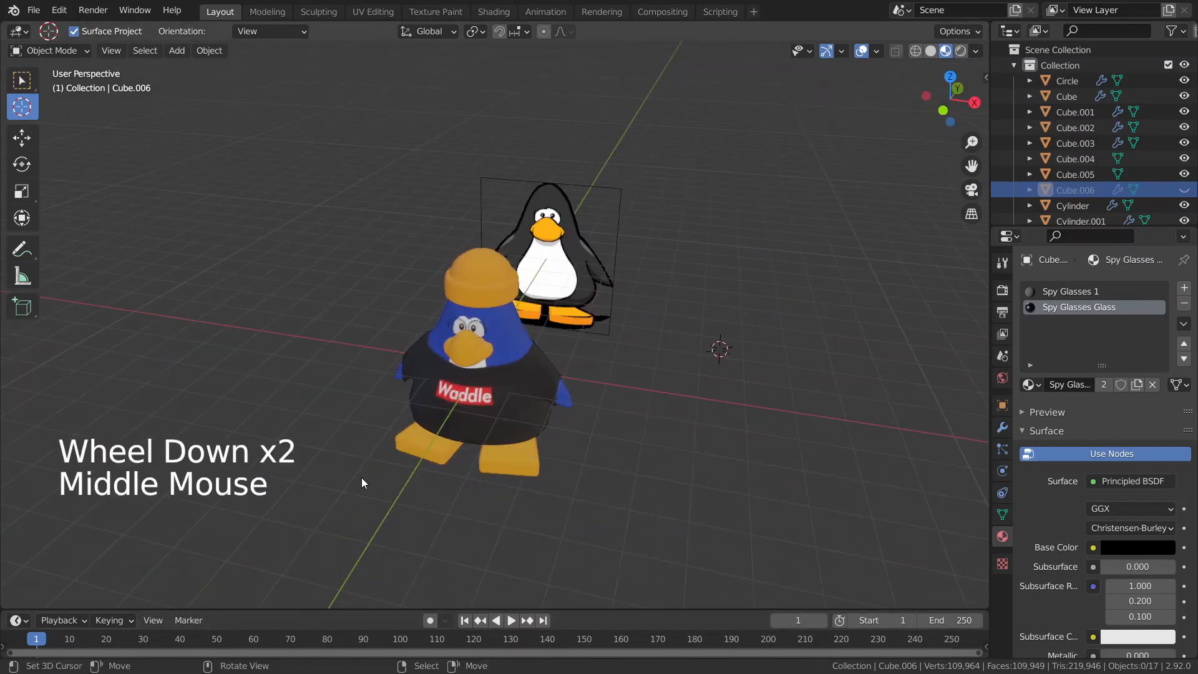
pyautogui.scroll(3, 433, 429)
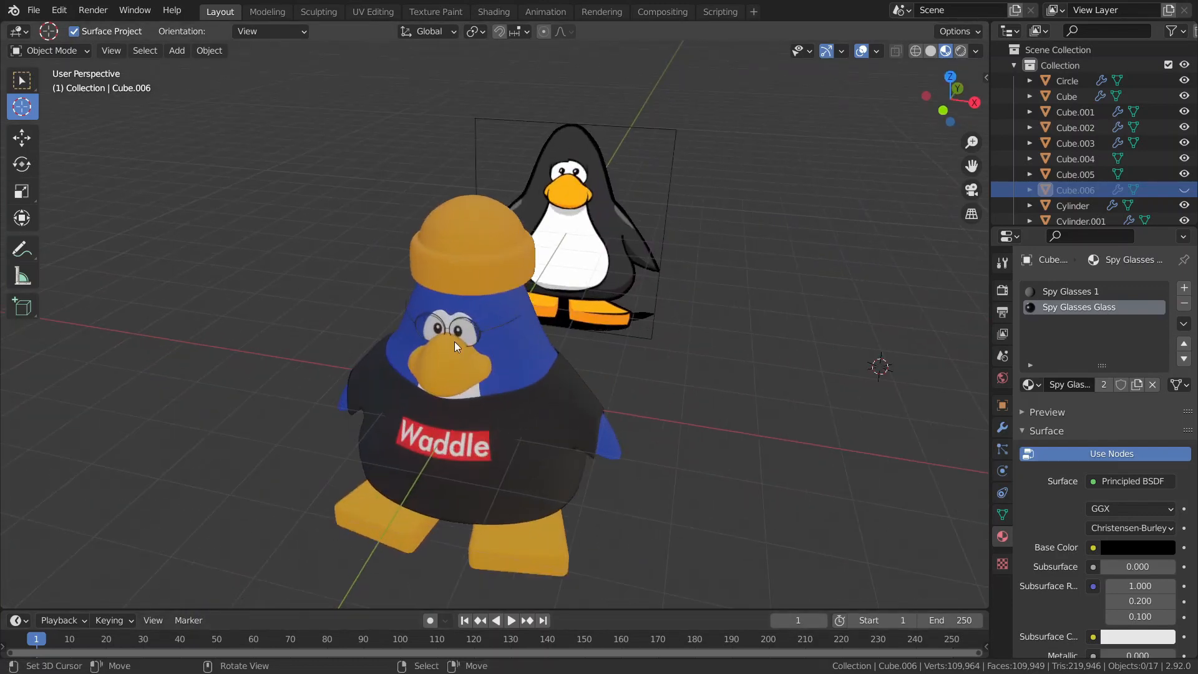
pyautogui.scroll(-2, 454, 340)
pyautogui.moveTo(454, 341); pyautogui.dragTo(642, 300, button='middle')
pyautogui.scroll(6, 580, 342)
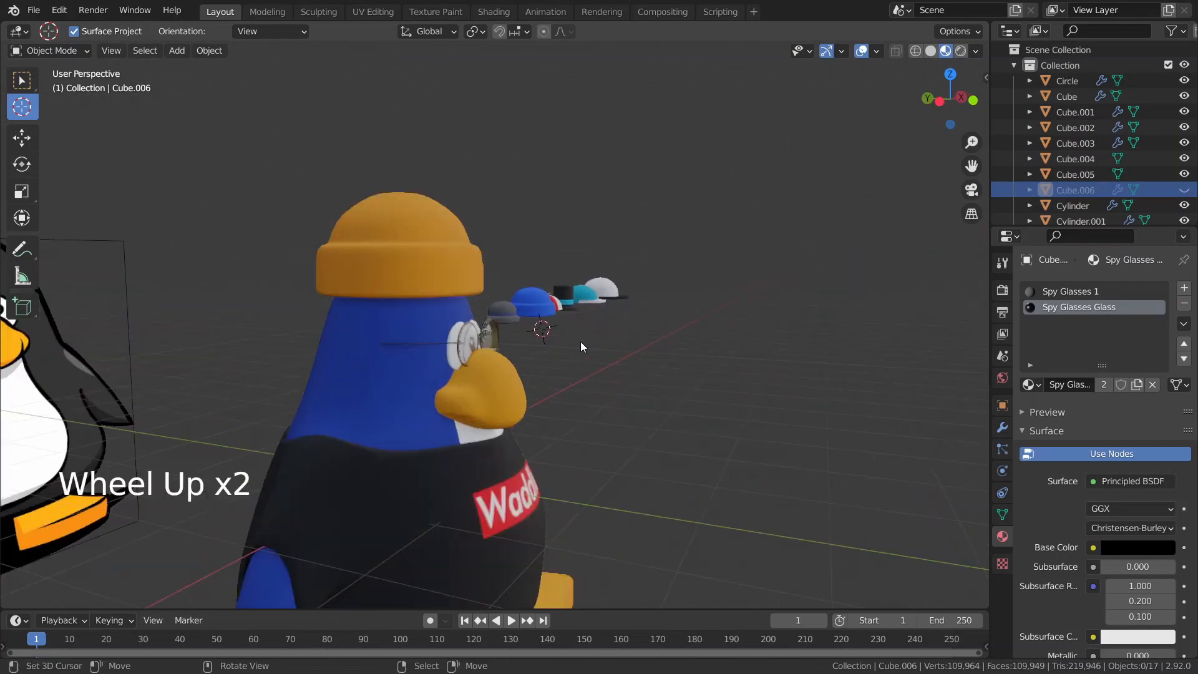
pyautogui.moveTo(485, 354); pyautogui.dragTo(288, 357, button='middle')
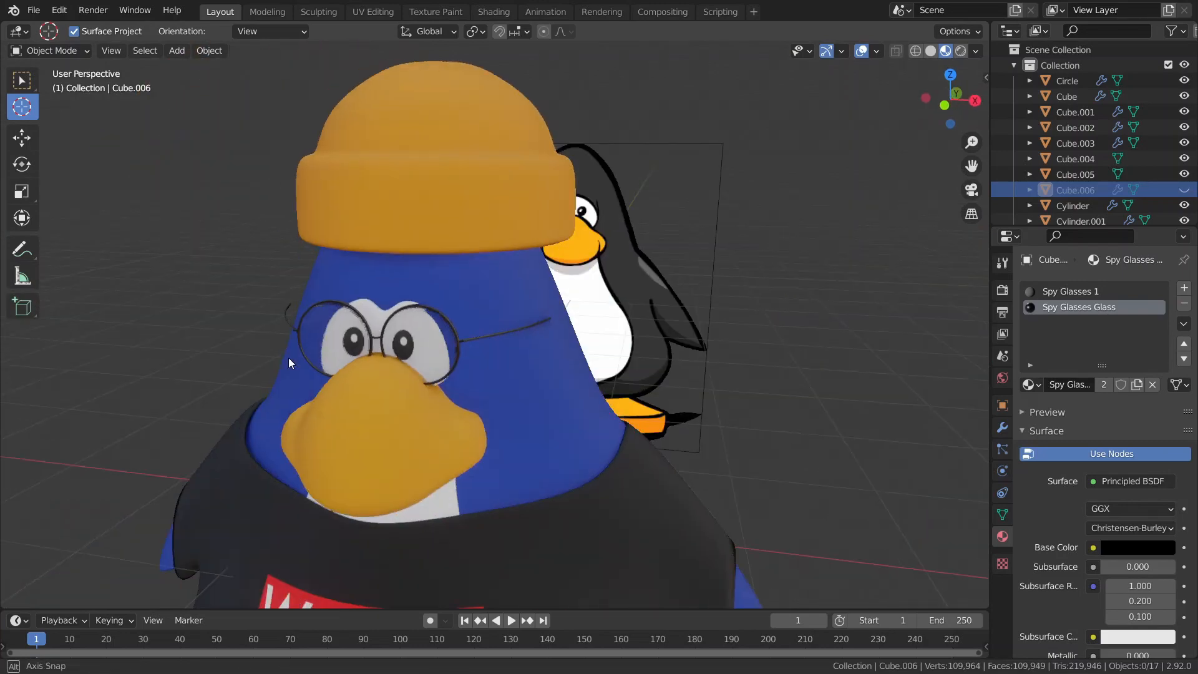
pyautogui.scroll(3, 421, 334)
pyautogui.moveTo(421, 333); pyautogui.dragTo(410, 384, button='middle')
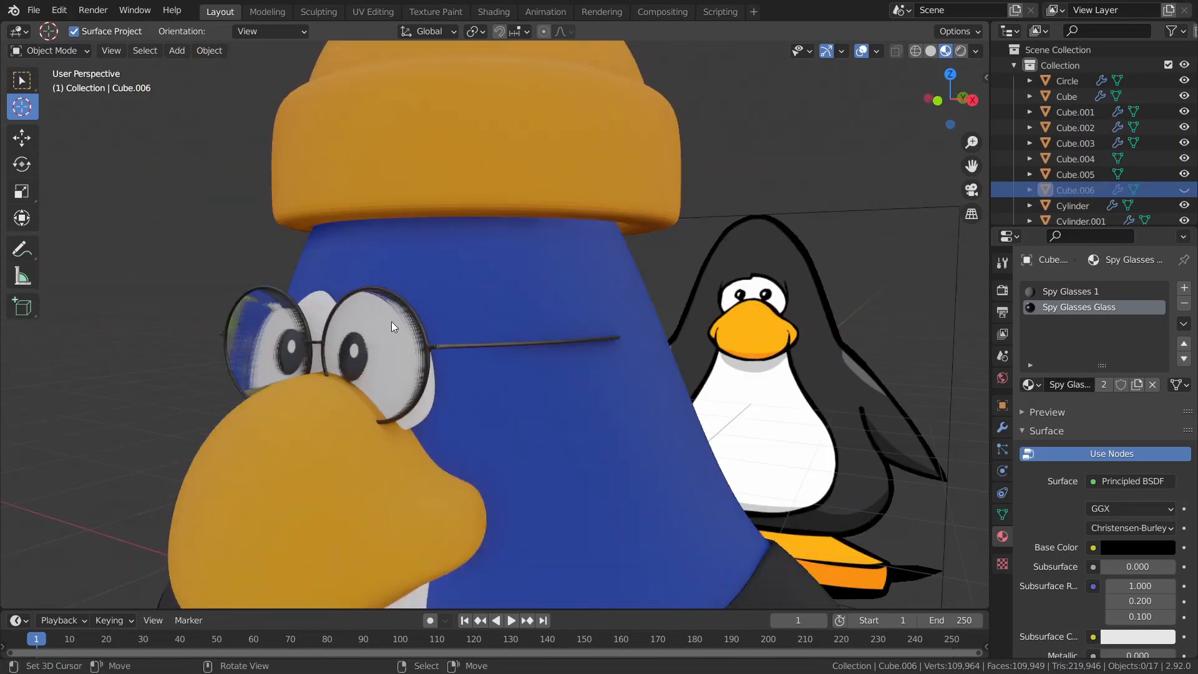
pyautogui.scroll(-5, 392, 321)
pyautogui.moveTo(460, 337); pyautogui.dragTo(411, 350, button='middle')
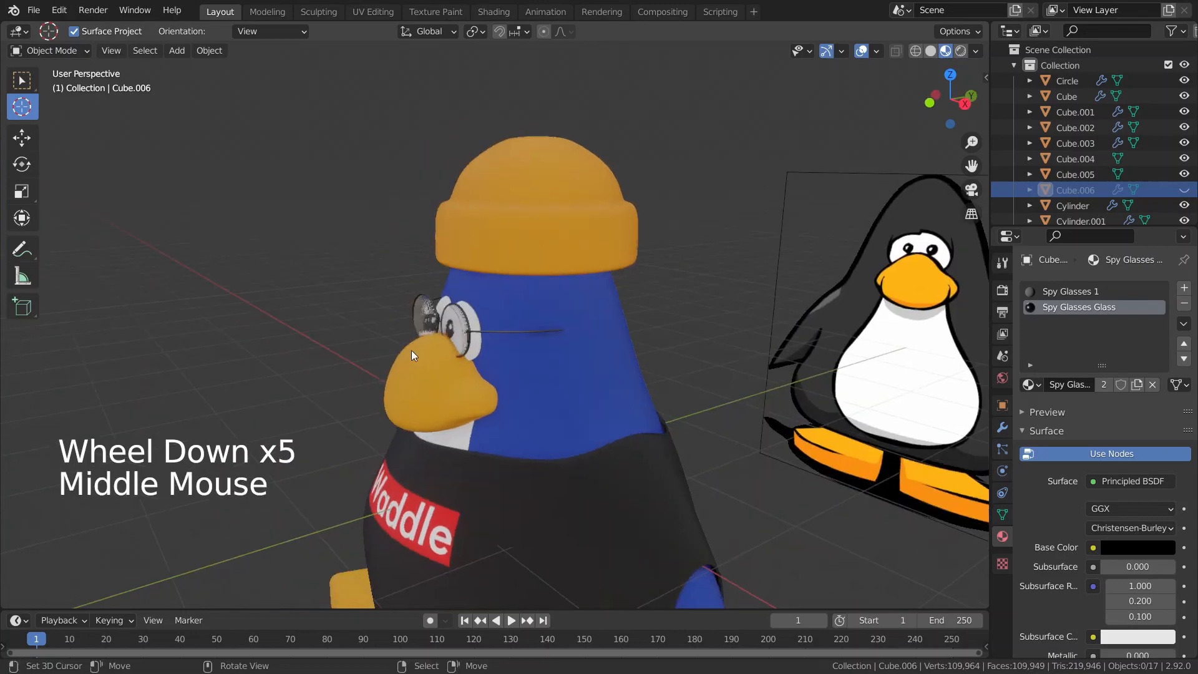
# Reveal all hidden objects, select the magenta sunglasses in front of the penguin and try to move them
pyautogui.hotkey('alt', 'h')
pyautogui.scroll(-3, 297, 338)
pyautogui.keyDown('shift'); pyautogui.moveTo(297, 339); pyautogui.dragTo(439, 291, button='middle'); pyautogui.keyUp('shift')
pyautogui.scroll(3, 503, 344)
pyautogui.rightClick(456, 279)
pyautogui.press('g')
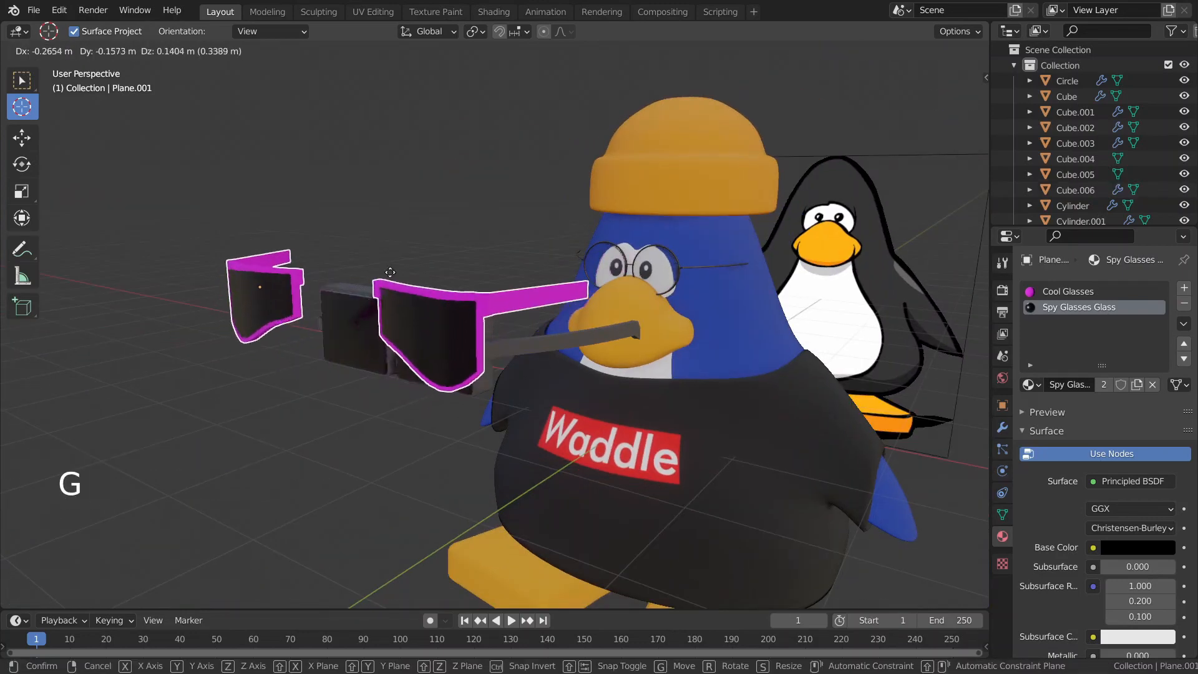
pyautogui.rightClick(409, 269)
pyautogui.moveTo(368, 347); pyautogui.dragTo(286, 294, button='middle')
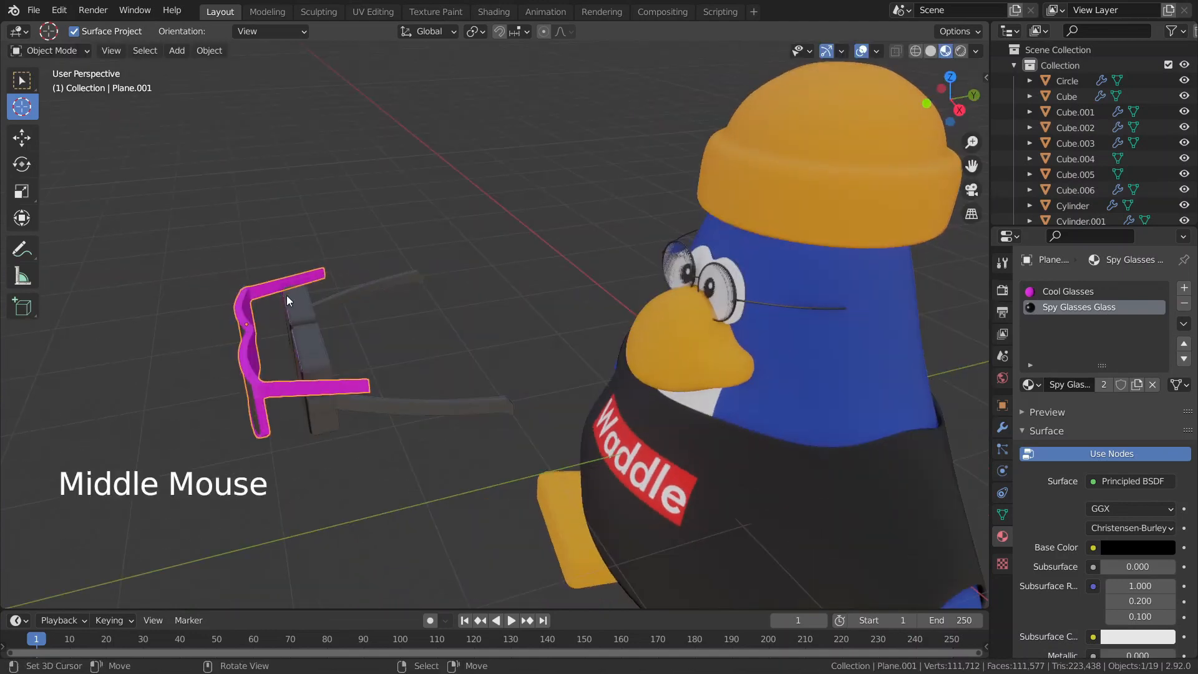
# Move the black spy glasses about 2.61 m along the Y axis onto the penguin's face and examine the fit
pyautogui.rightClick(289, 297)
pyautogui.press('g')
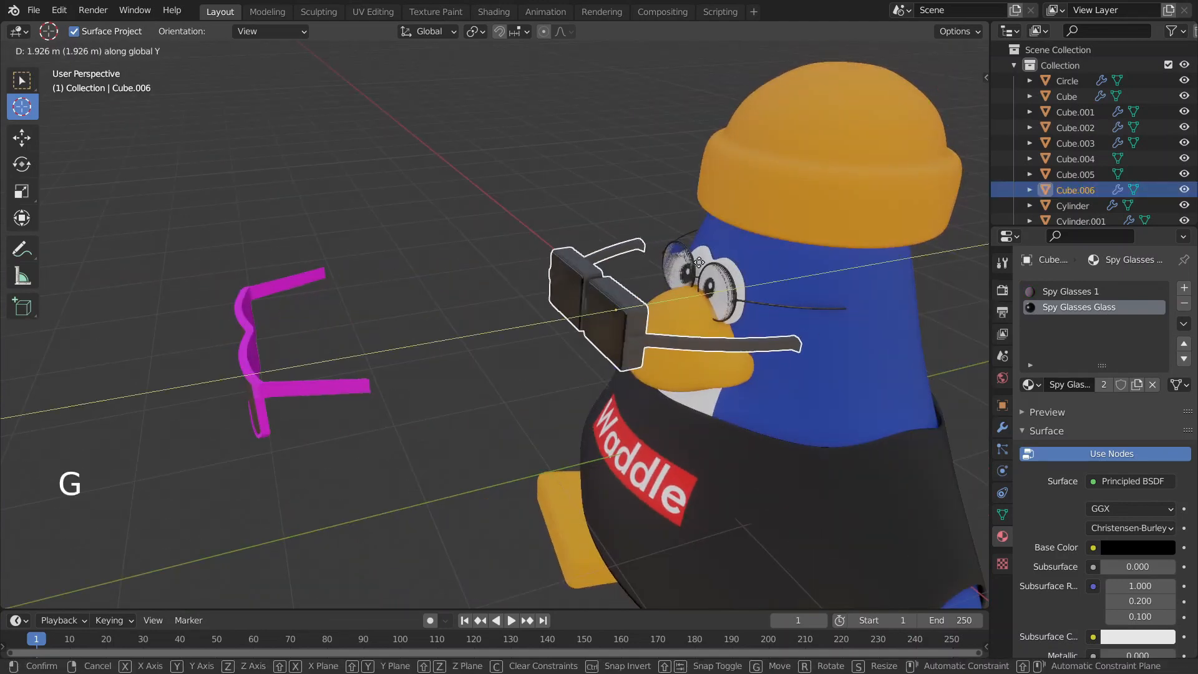
pyautogui.click(522, 260)
pyautogui.moveTo(523, 256); pyautogui.dragTo(730, 227, button='middle')
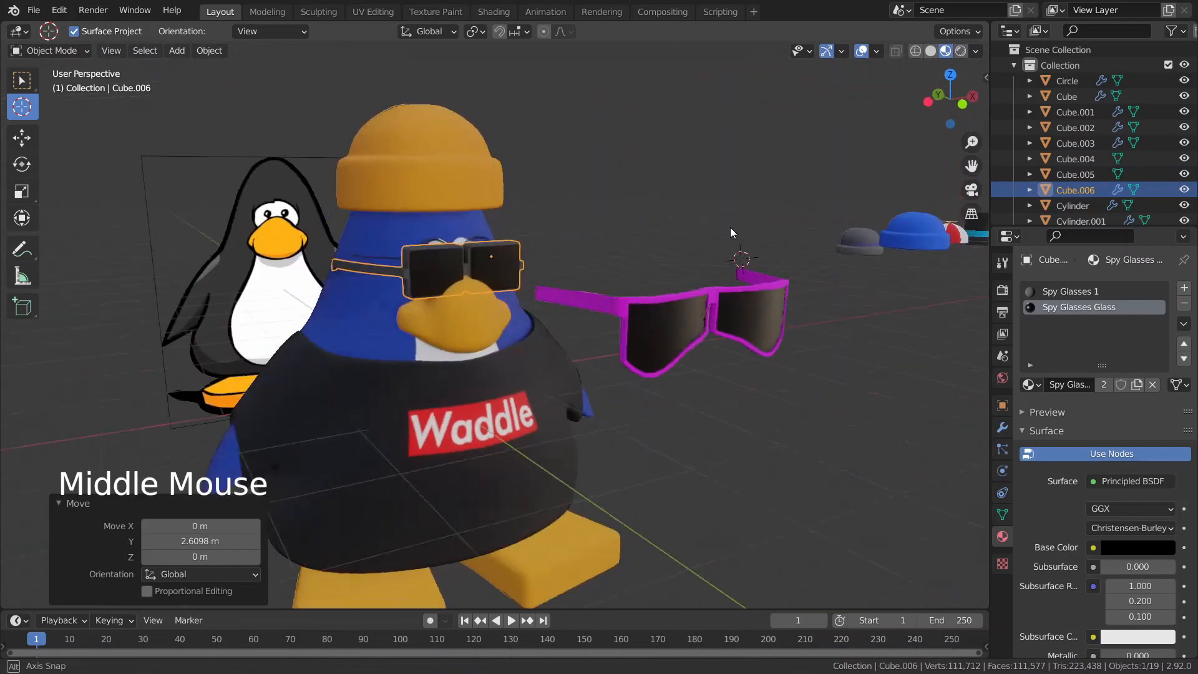
pyautogui.scroll(3, 446, 208)
pyautogui.moveTo(446, 208); pyautogui.dragTo(289, 217, button='middle')
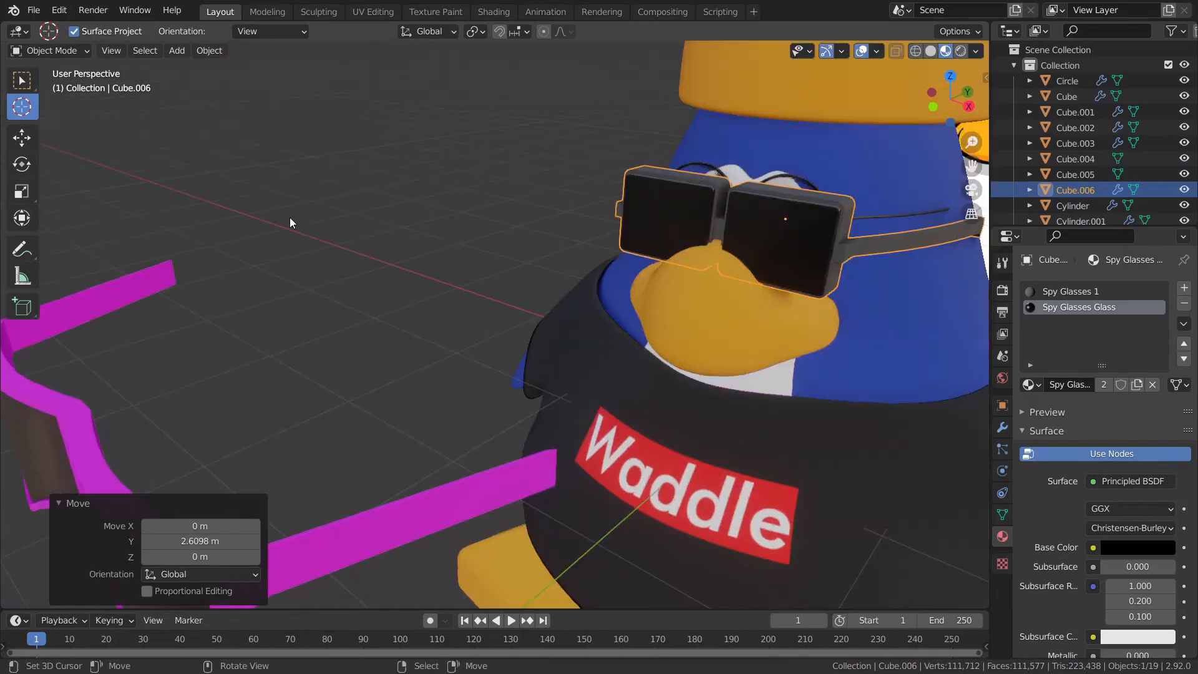
pyautogui.keyDown('shift'); pyautogui.moveTo(477, 241); pyautogui.dragTo(561, 321, button='middle'); pyautogui.keyUp('shift')
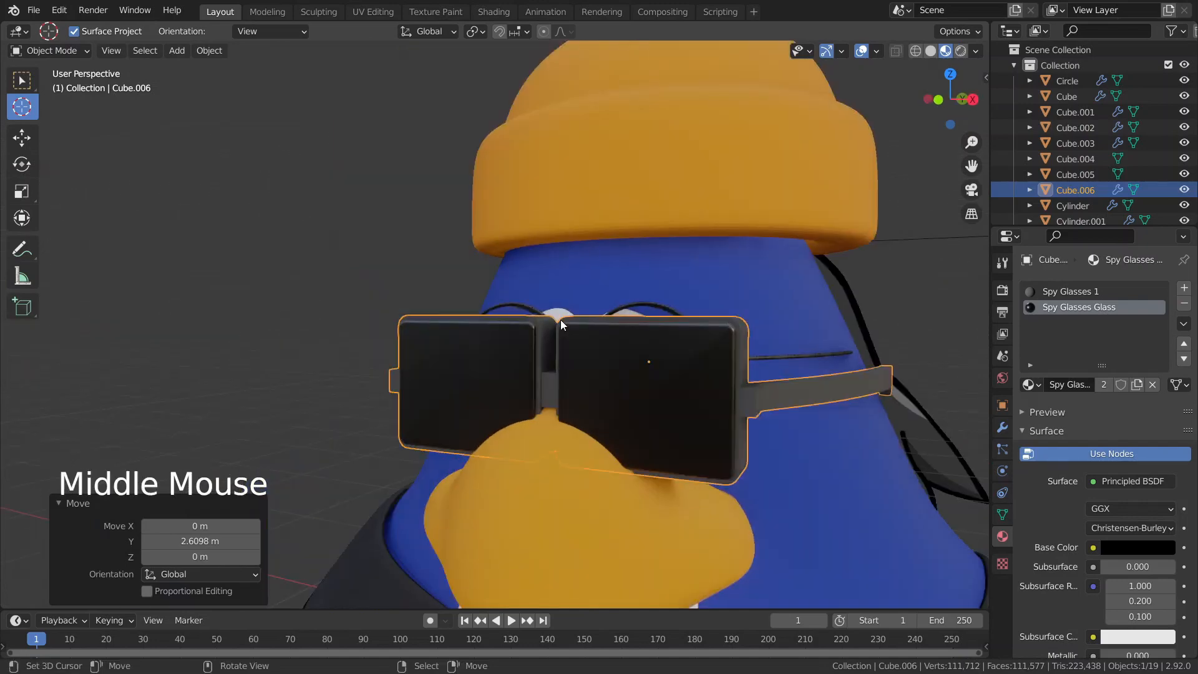
# Hide the black spy glasses and the magenta sunglasses, leaving the round glasses on the penguin's face
pyautogui.press('h')
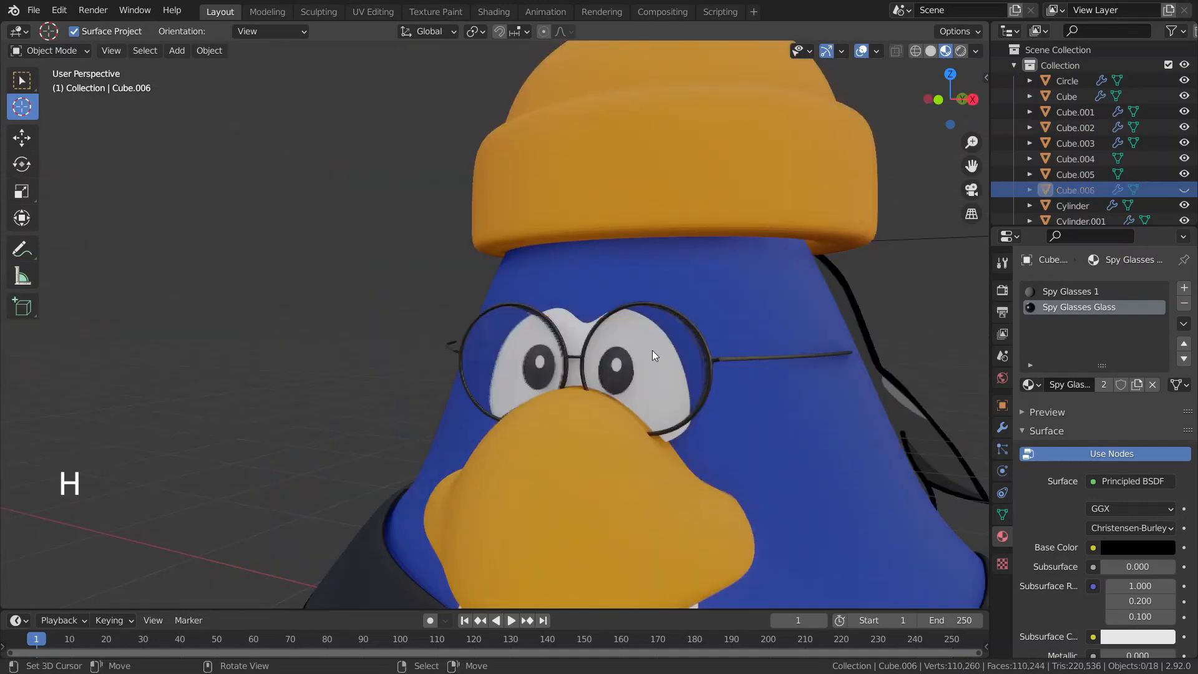
pyautogui.press('`')
pyautogui.click(551, 249)
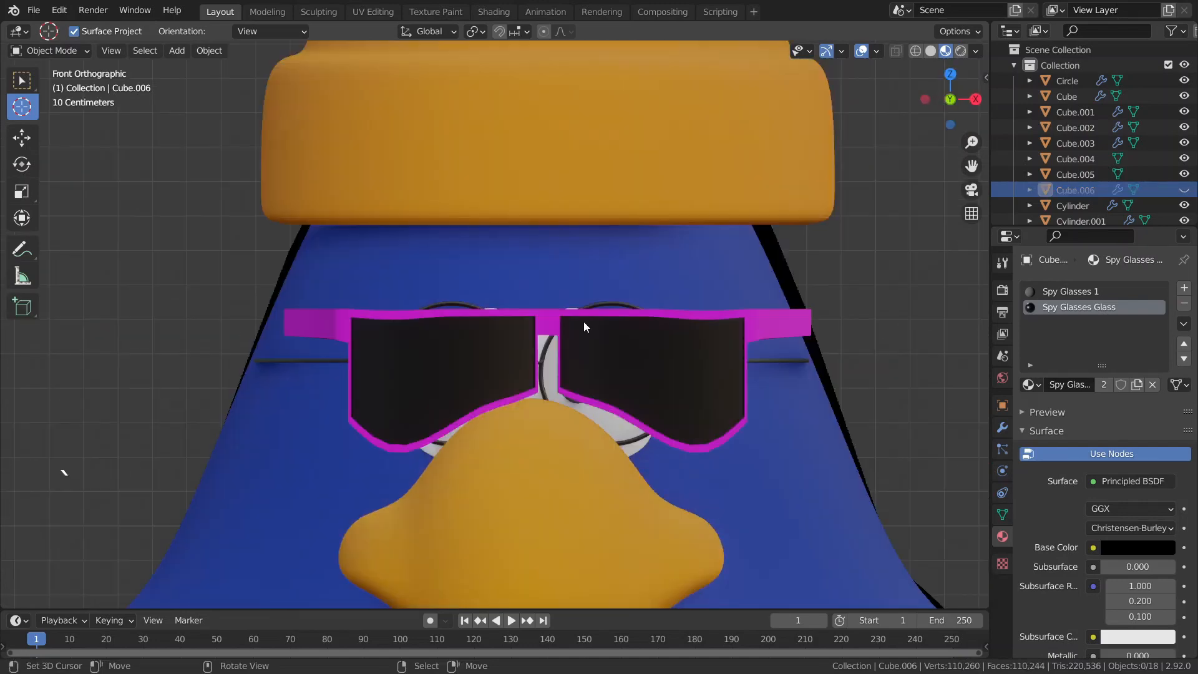
pyautogui.scroll(-2, 592, 337)
pyautogui.rightClick(593, 340)
pyautogui.press('h')
pyautogui.moveTo(645, 325); pyautogui.dragTo(551, 429, button='middle')
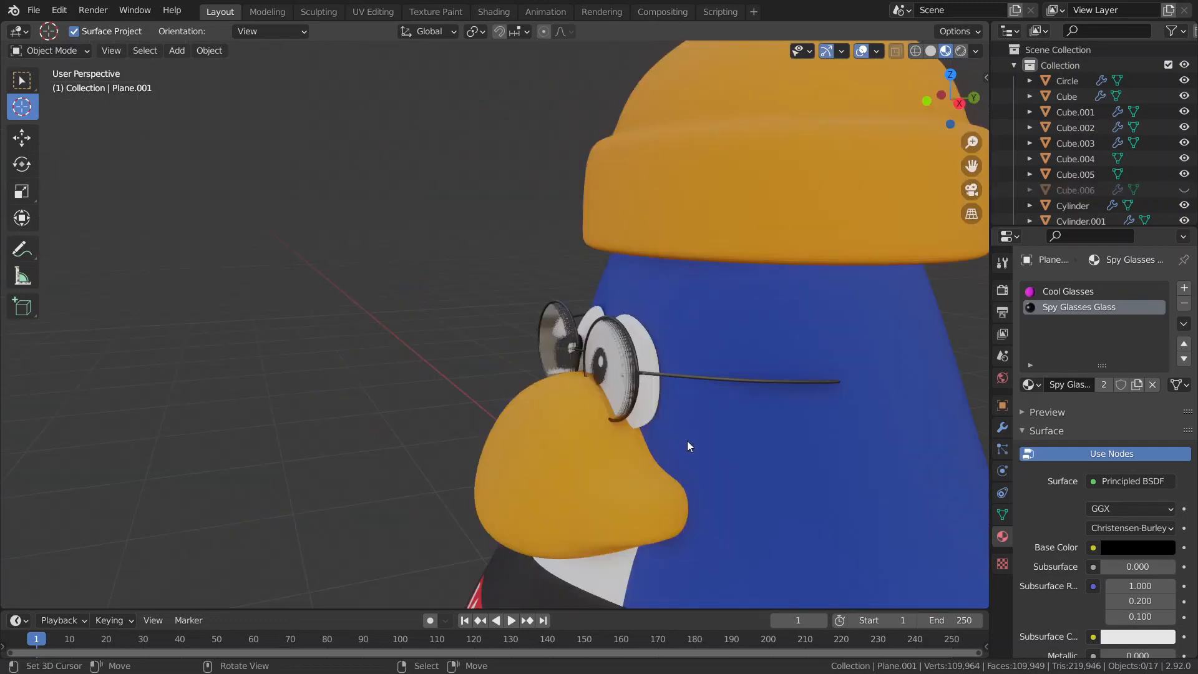
# Try moving the round glasses on the penguin's face, and undo the move
pyautogui.rightClick(629, 336)
pyautogui.moveTo(626, 347); pyautogui.dragTo(766, 381, button='middle')
pyautogui.press('g')
pyautogui.press('y')
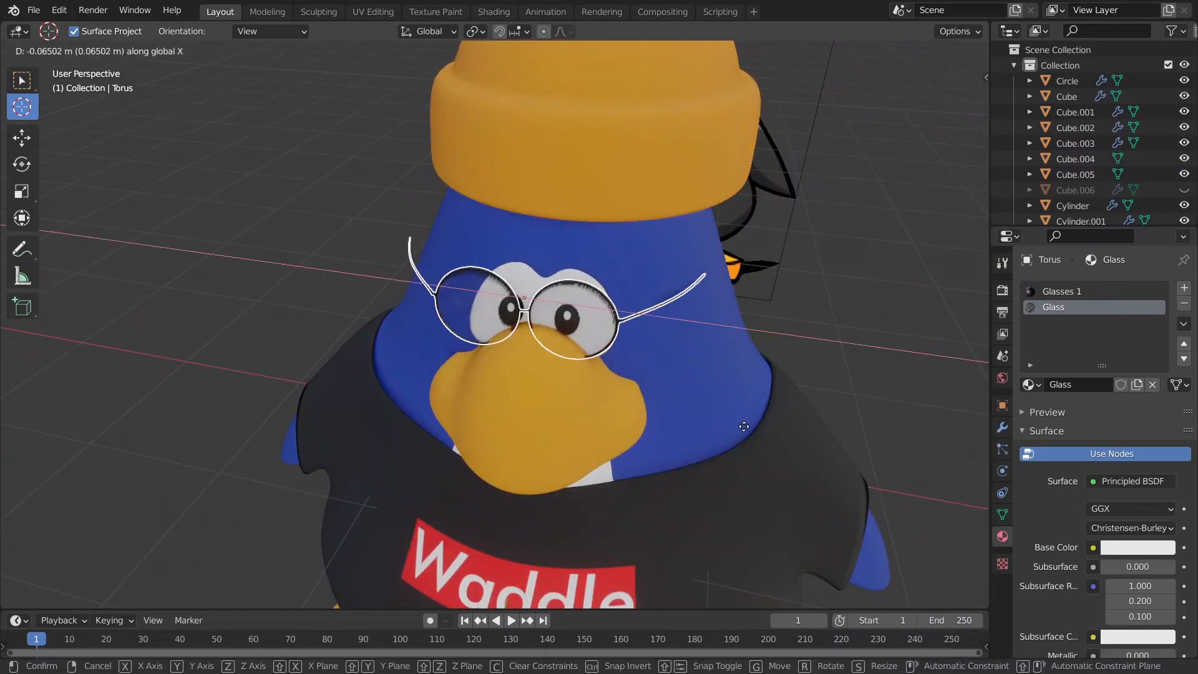
pyautogui.click(744, 433)
pyautogui.moveTo(748, 433); pyautogui.dragTo(627, 299, button='middle')
pyautogui.hotkey('ctrl', 'z')
pyautogui.rightClick(329, 266)
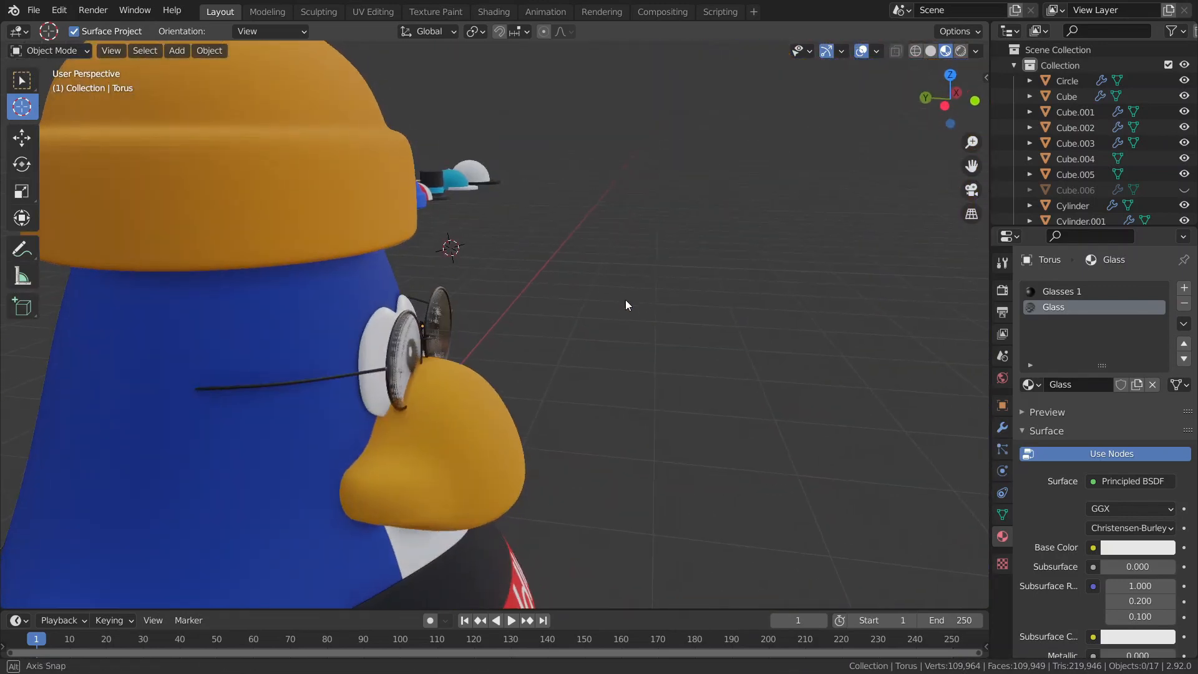
# Add a torus mesh at the 3D cursor beside the penguin from the front view
pyautogui.scroll(1, 541, 315)
pyautogui.scroll(-7, 541, 315)
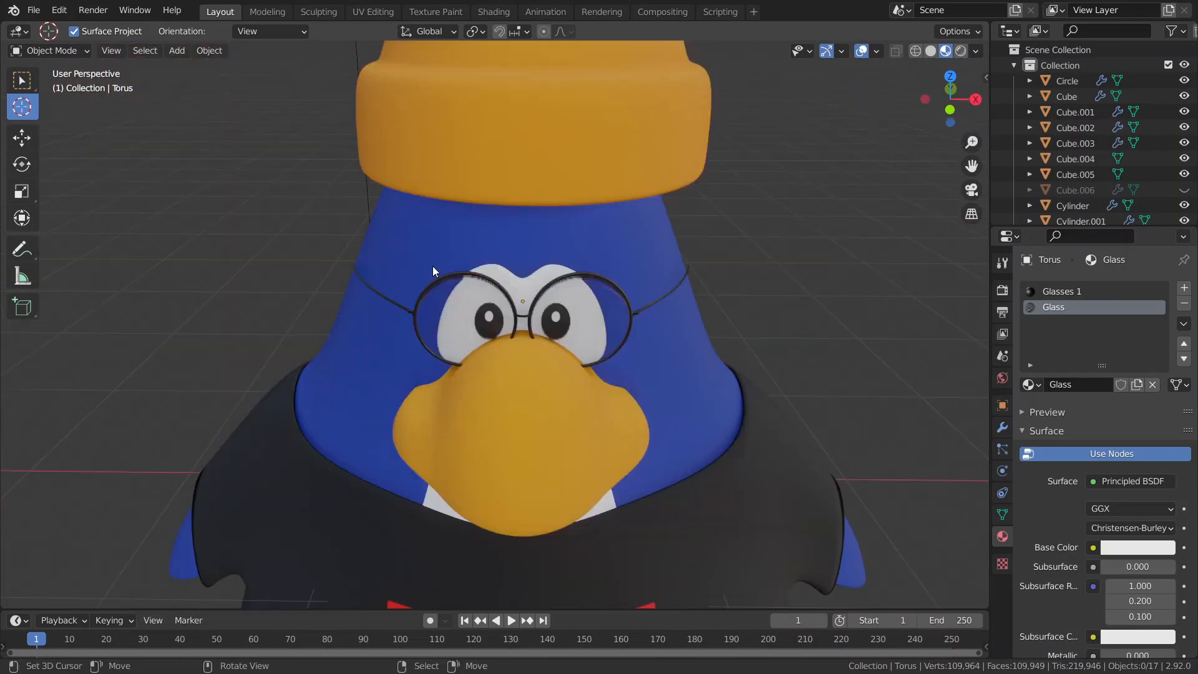
pyautogui.scroll(-6, 423, 255)
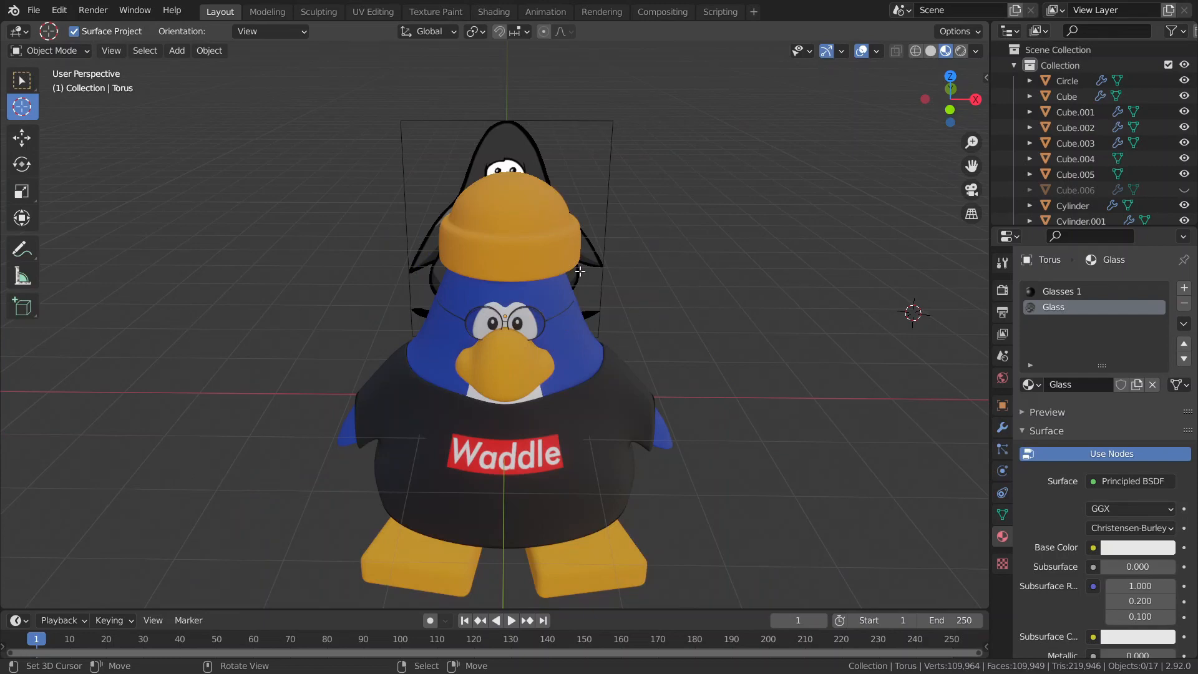
pyautogui.press('Tab')
pyautogui.press('Tab')
pyautogui.press('`')
pyautogui.keyDown('shift'); pyautogui.moveTo(616, 255); pyautogui.dragTo(271, 140, button='middle'); pyautogui.keyUp('shift')
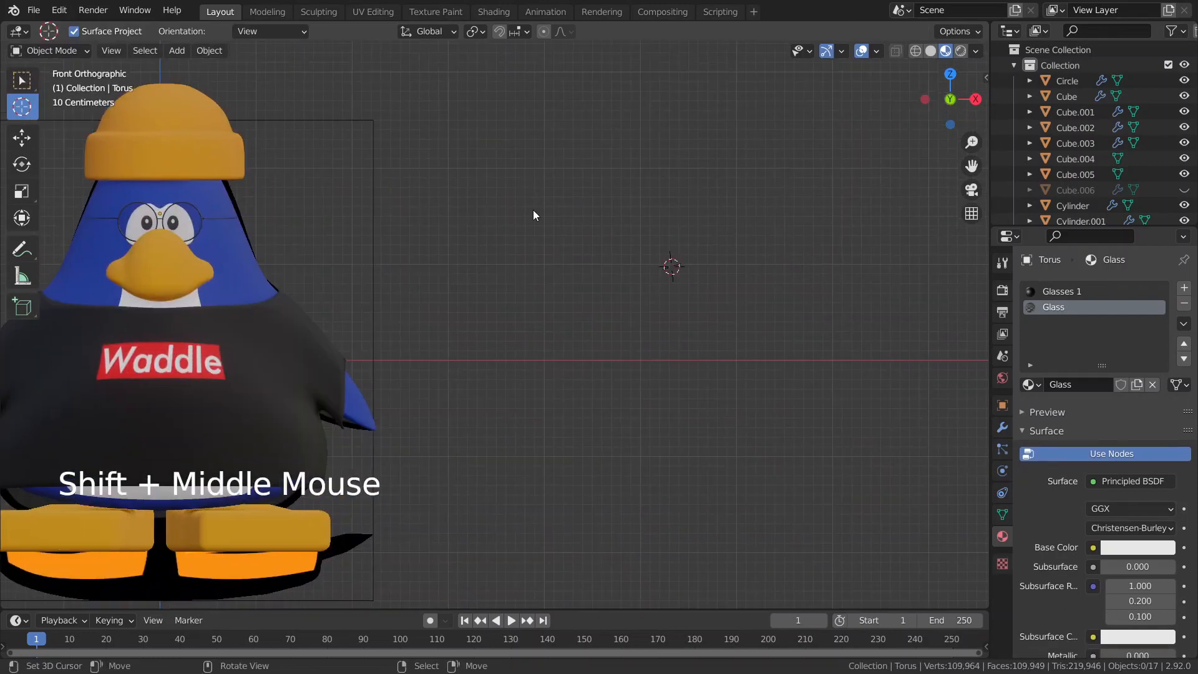
pyautogui.hotkey('shift', 'a')
pyautogui.moveTo(672, 222)
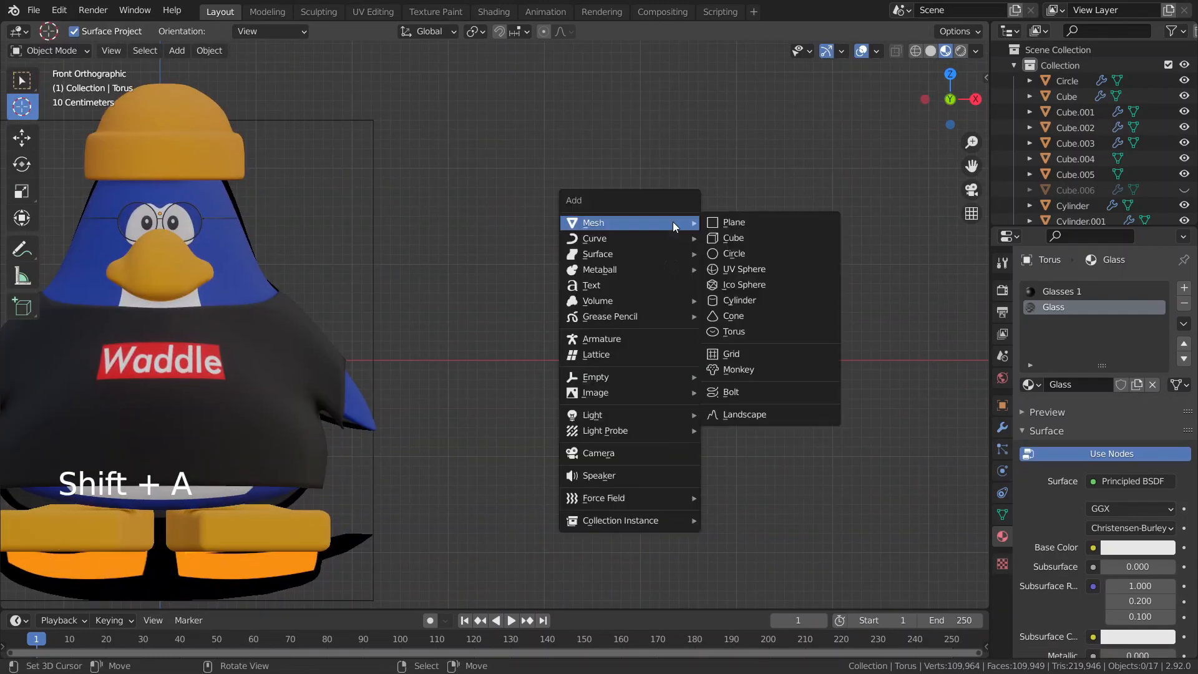
pyautogui.click(741, 332)
# Set the new torus to 24 major segments and 6 minor segments
pyautogui.keyDown('shift'); pyautogui.moveTo(616, 354); pyautogui.dragTo(549, 348, button='middle'); pyautogui.keyUp('shift')
pyautogui.press('`')
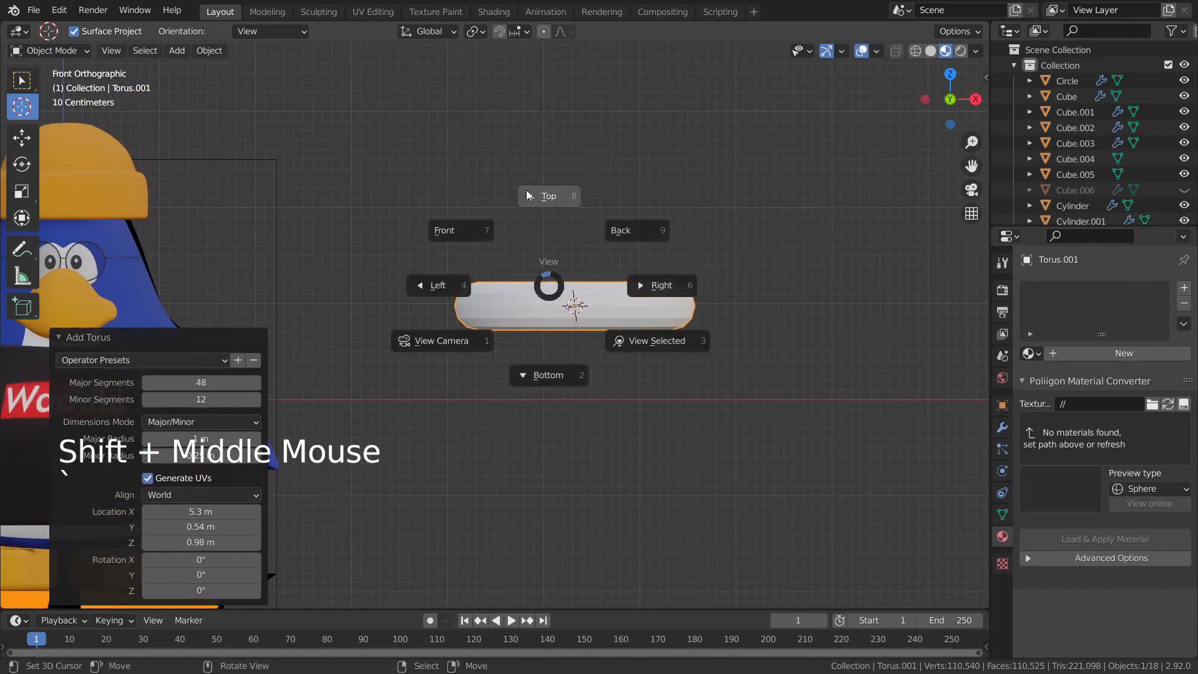
pyautogui.click(526, 194)
pyautogui.keyDown('shift'); pyautogui.moveTo(535, 228); pyautogui.dragTo(439, 398, button='middle'); pyautogui.keyUp('shift')
pyautogui.scroll(3, 375, 462)
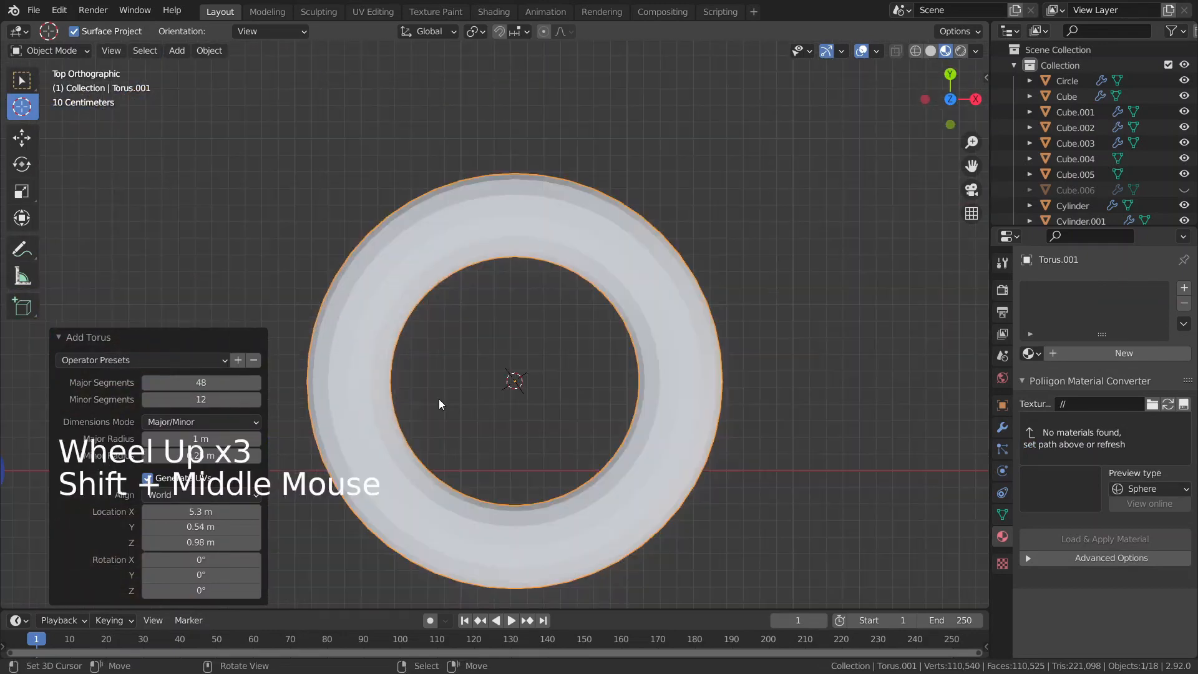
pyautogui.click(222, 382)
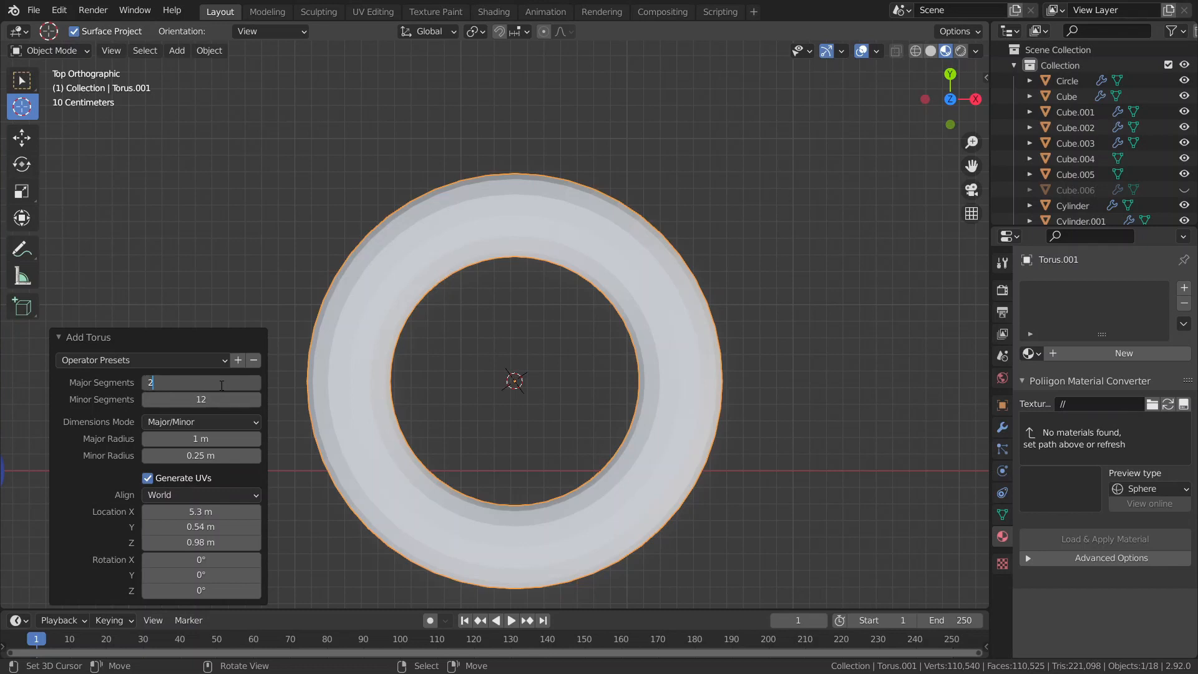
pyautogui.write('24')
pyautogui.click(218, 399)
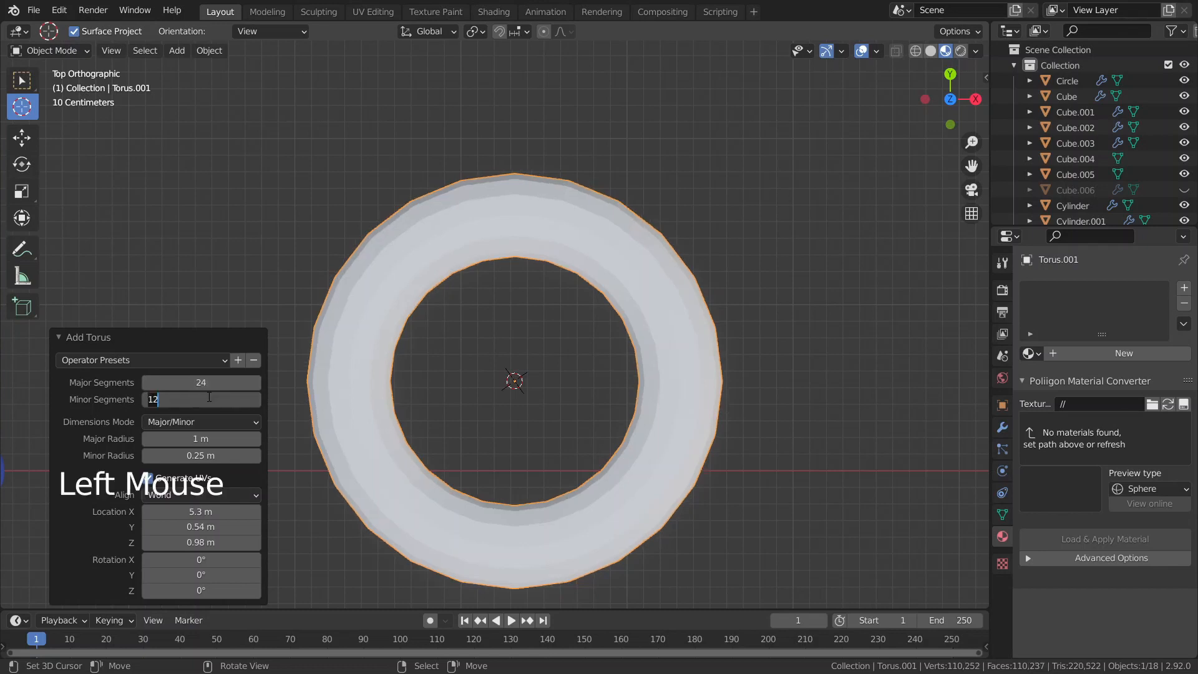
pyautogui.write('6')
pyautogui.press('Return')
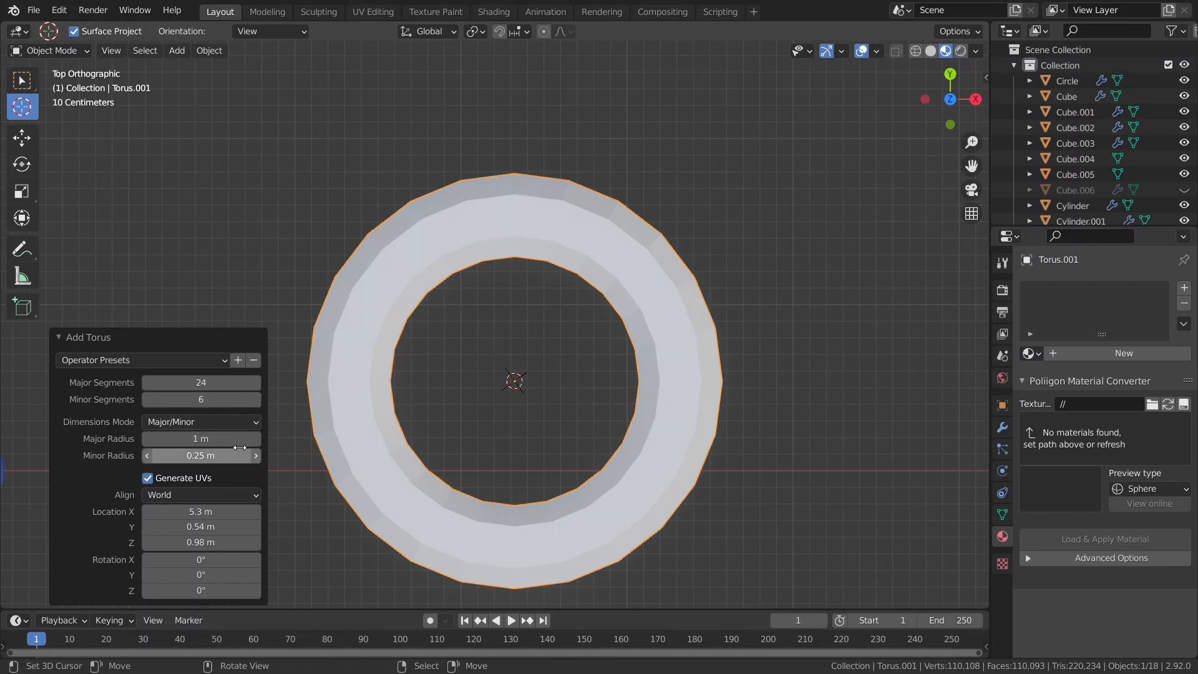
# Thin the torus by setting its minor radius to 0.03 m
pyautogui.click(207, 450)
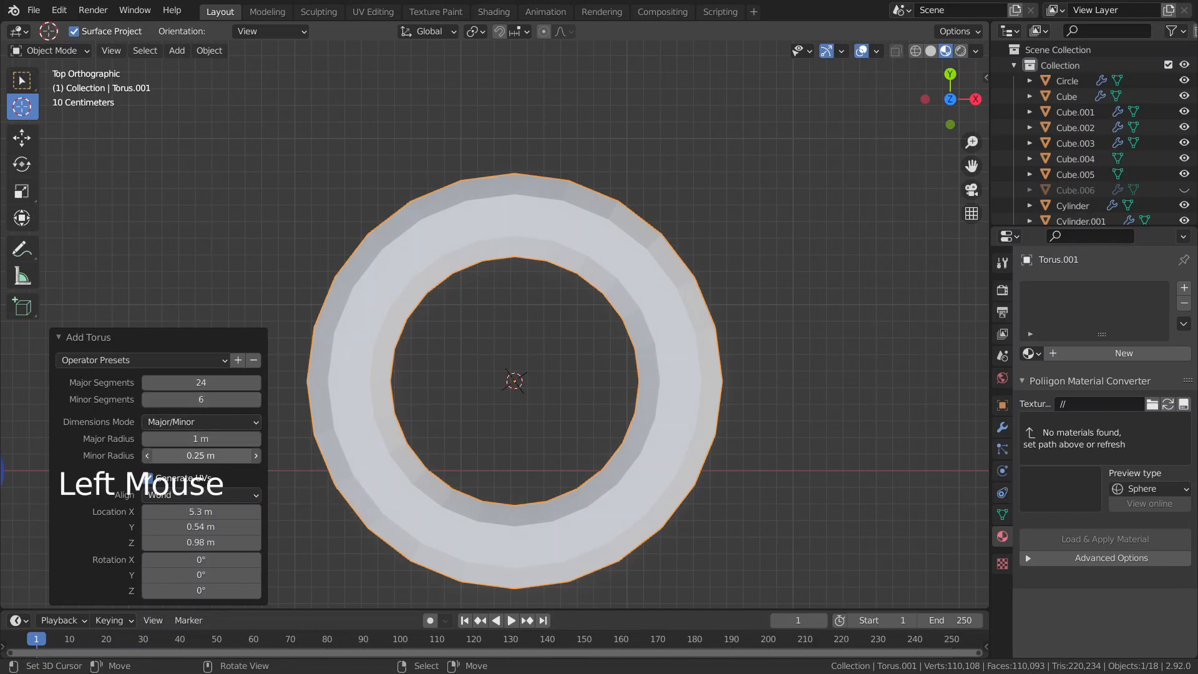
pyautogui.moveTo(206, 451); pyautogui.dragTo(156, 450)
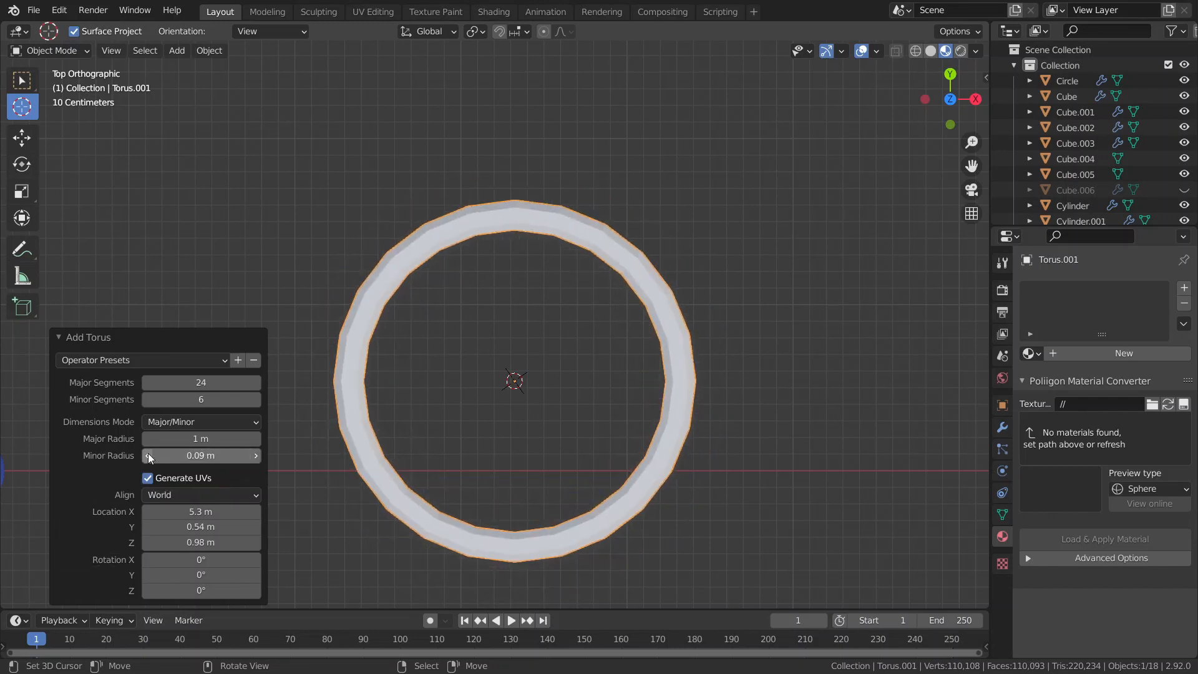
pyautogui.click(148, 455)
pyautogui.click(147, 455)
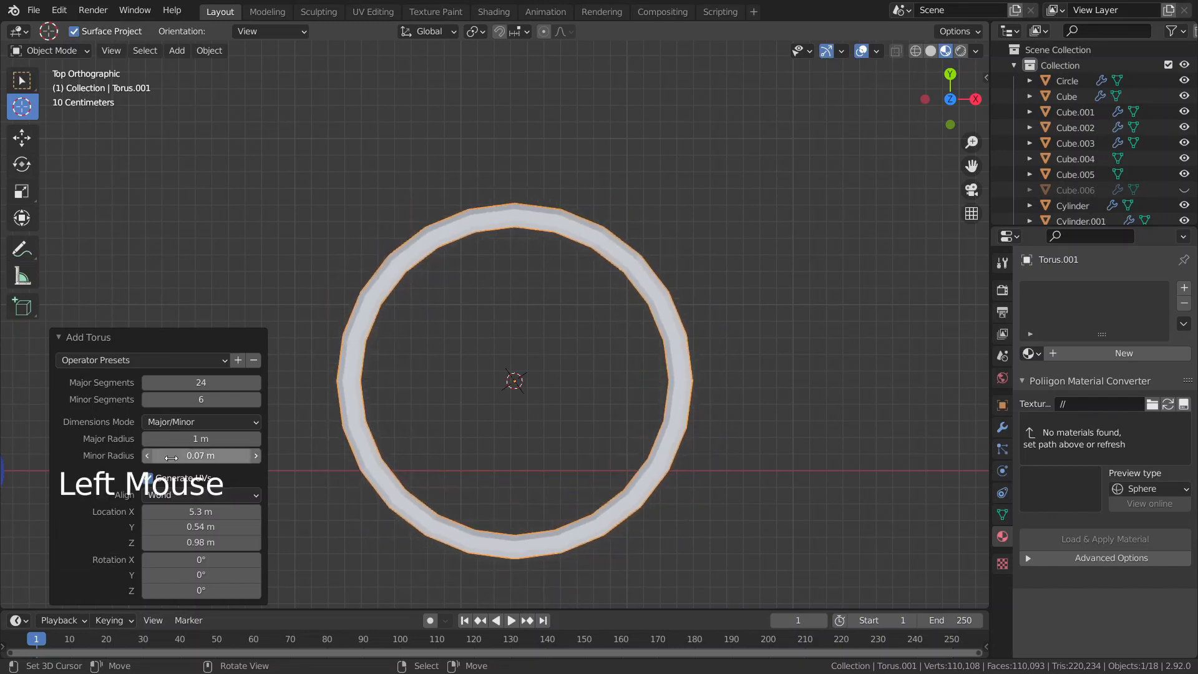
pyautogui.click(173, 456)
pyautogui.write('.03')
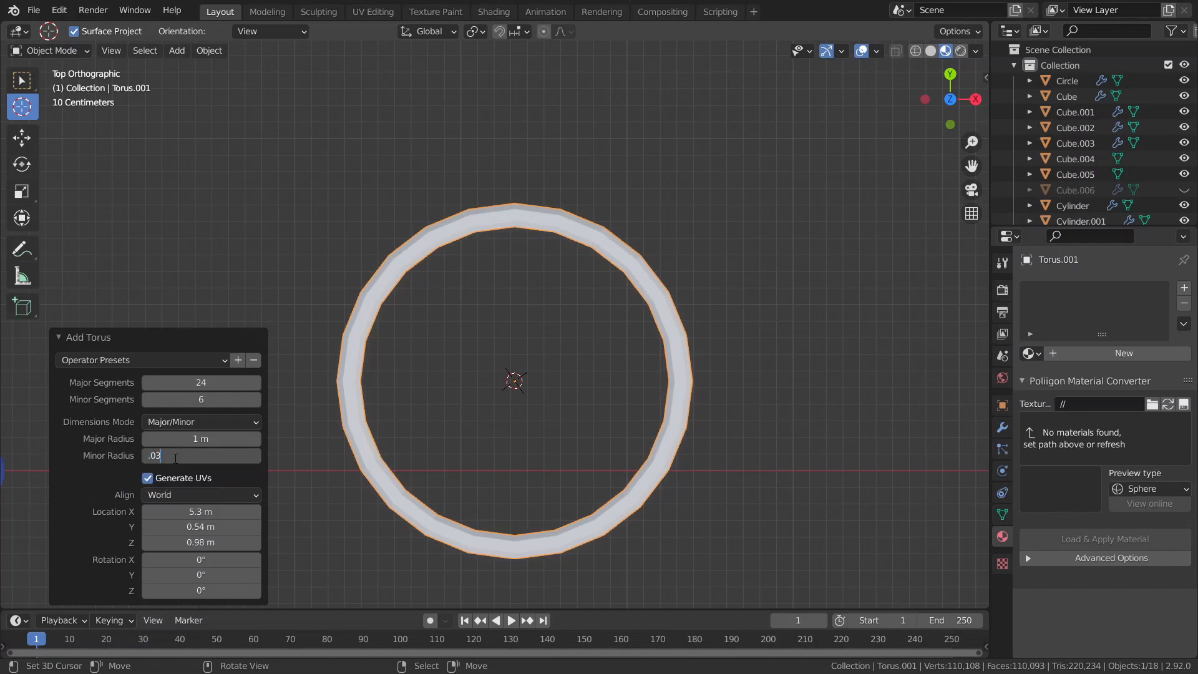
pyautogui.press('Return')
# Set the torus's minor radius to 0.05 m
pyautogui.scroll(-4, 348, 439)
pyautogui.moveTo(348, 439); pyautogui.dragTo(340, 335, button='middle')
pyautogui.scroll(5, 339, 335)
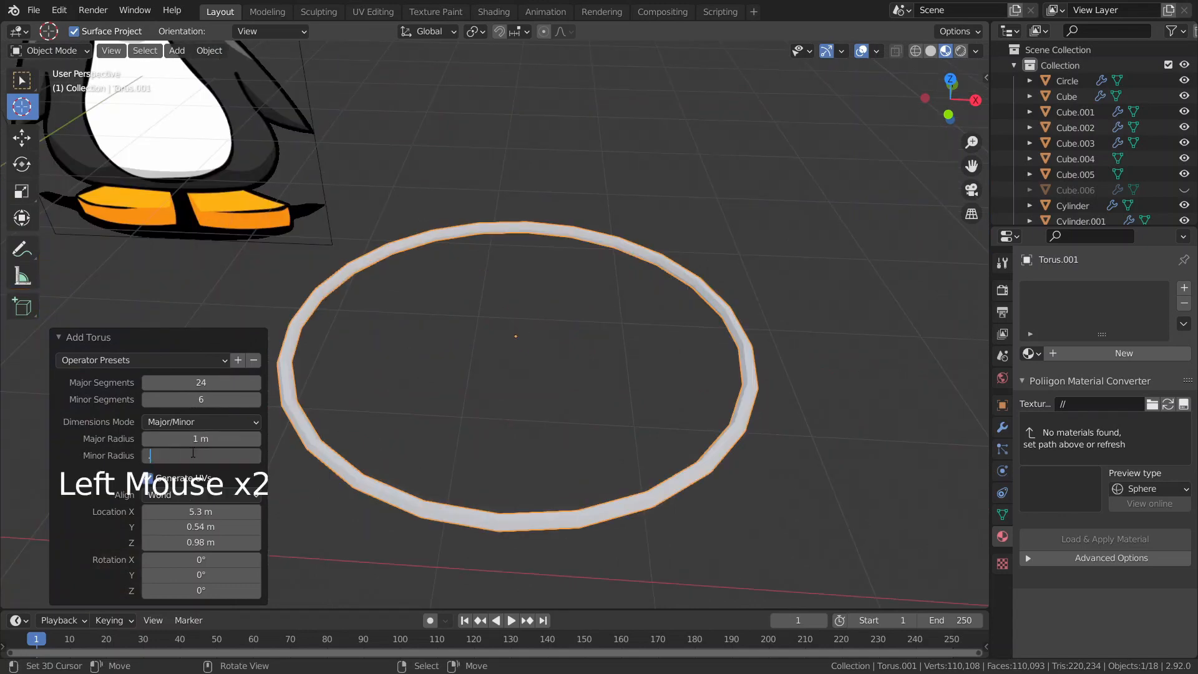
pyautogui.write('.05')
pyautogui.press('Return')
# Rotate the torus 90° about the X axis so the ring stands upright
pyautogui.scroll(-2, 343, 392)
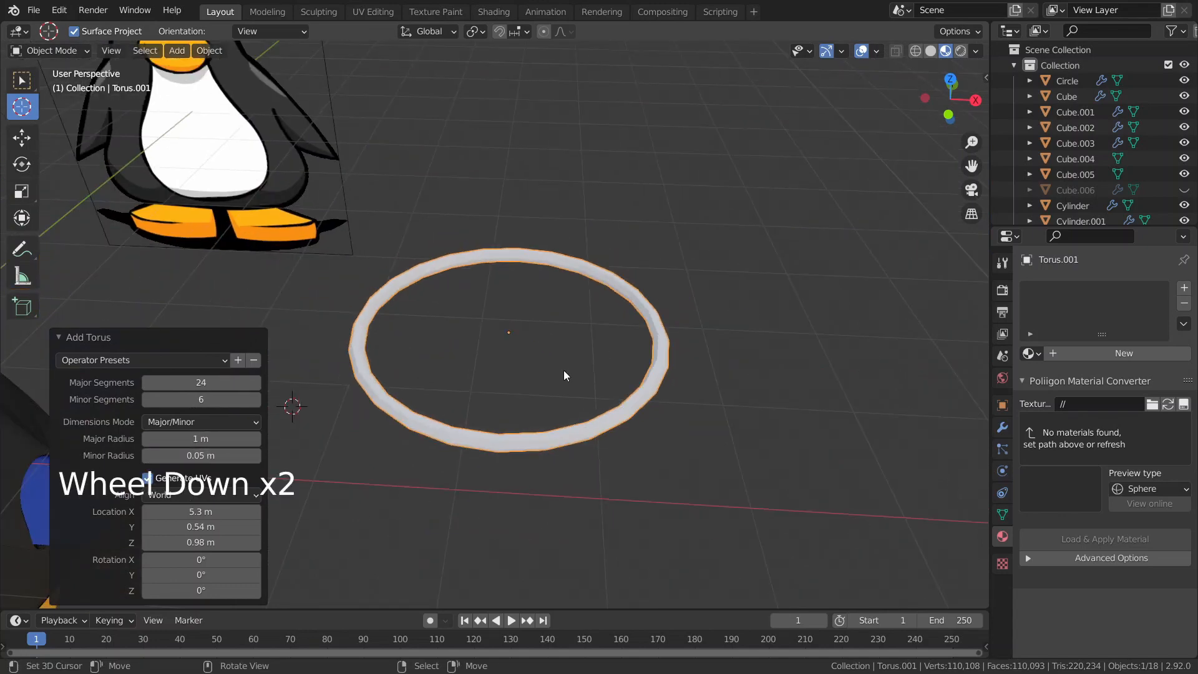
pyautogui.write('rx90')
pyautogui.press('Return')
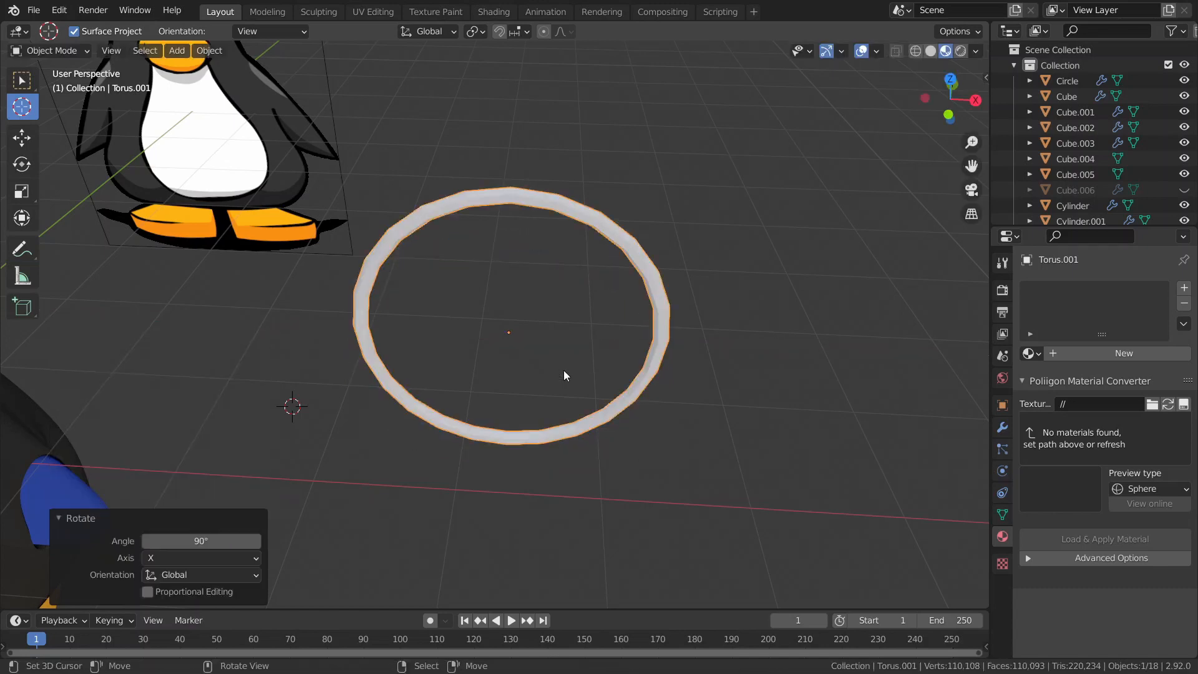
# Smooth the torus ring with subdivision, trying level 3 and settling on level 2
pyautogui.press('KP_1')
pyautogui.scroll(2, 750, 290)
pyautogui.keyDown('shift'); pyautogui.moveTo(716, 303); pyautogui.dragTo(658, 320, button='middle'); pyautogui.keyUp('shift')
pyautogui.hotkey('ctrl', '3')
pyautogui.scroll(2, 676, 304)
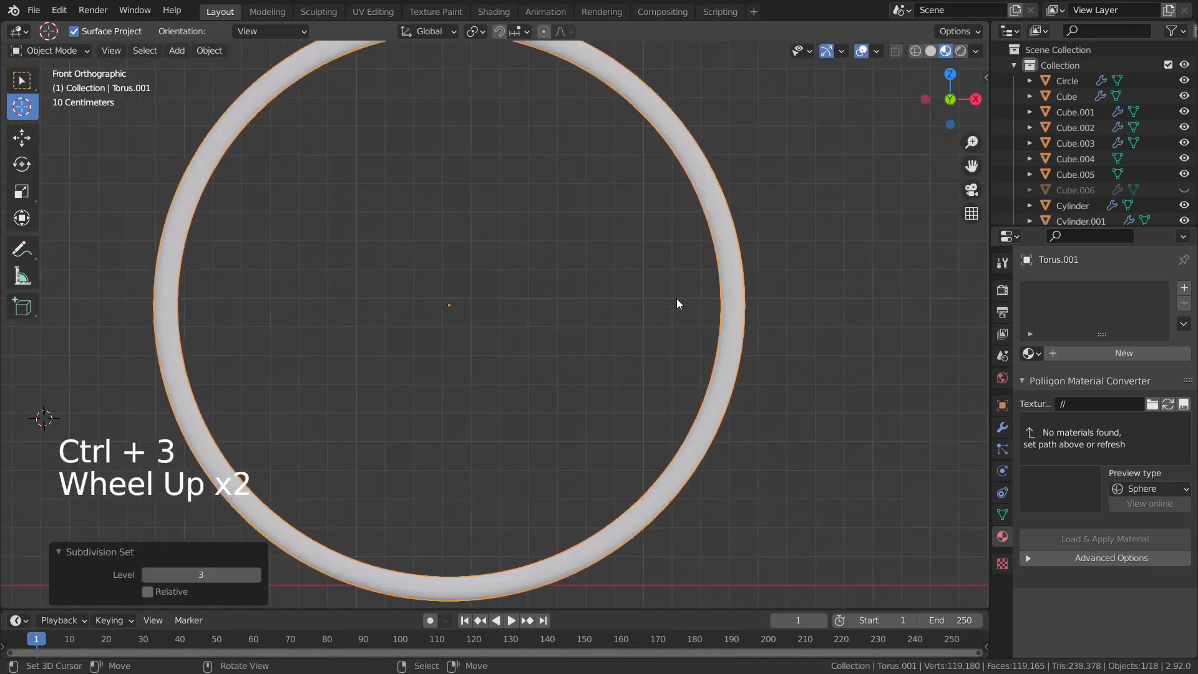
pyautogui.scroll(1, 676, 303)
pyautogui.hotkey('ctrl', '2')
# Select the existing round glasses on the penguin's face and hide them
pyautogui.scroll(-2, 732, 294)
pyautogui.moveTo(732, 294); pyautogui.dragTo(645, 331, button='middle')
pyautogui.scroll(-5, 551, 301)
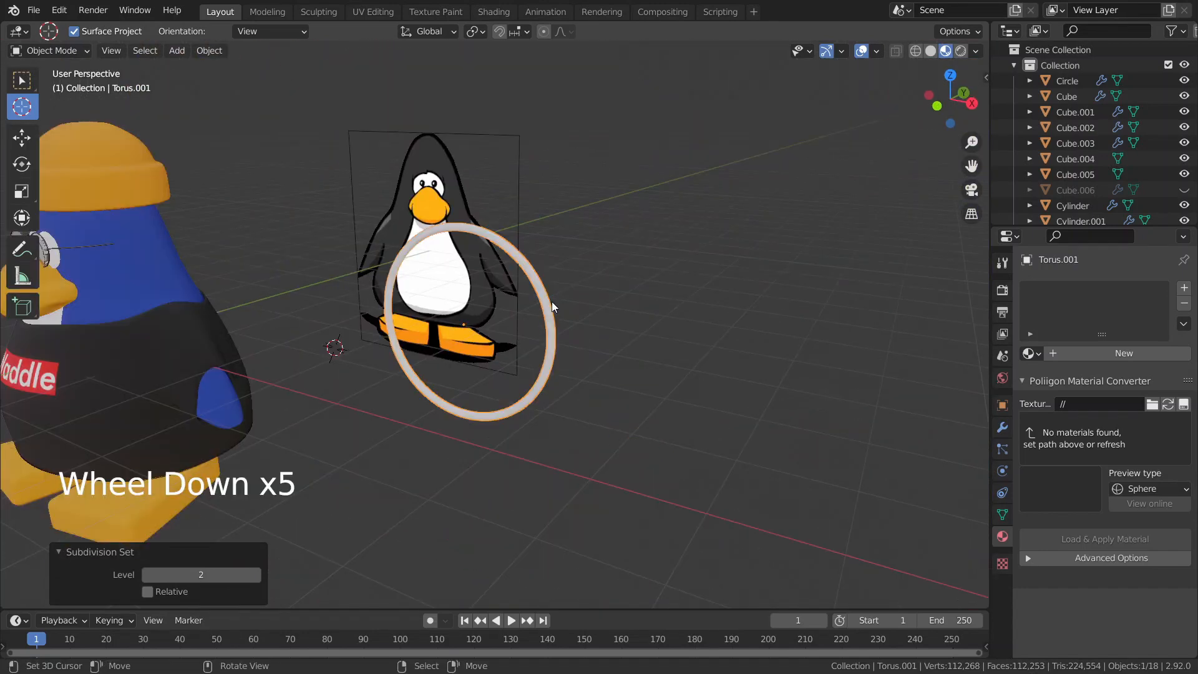
pyautogui.scroll(-2, 447, 259)
pyautogui.keyDown('shift'); pyautogui.moveTo(448, 258); pyautogui.dragTo(628, 301, button='middle'); pyautogui.keyUp('shift')
pyautogui.scroll(5, 628, 300)
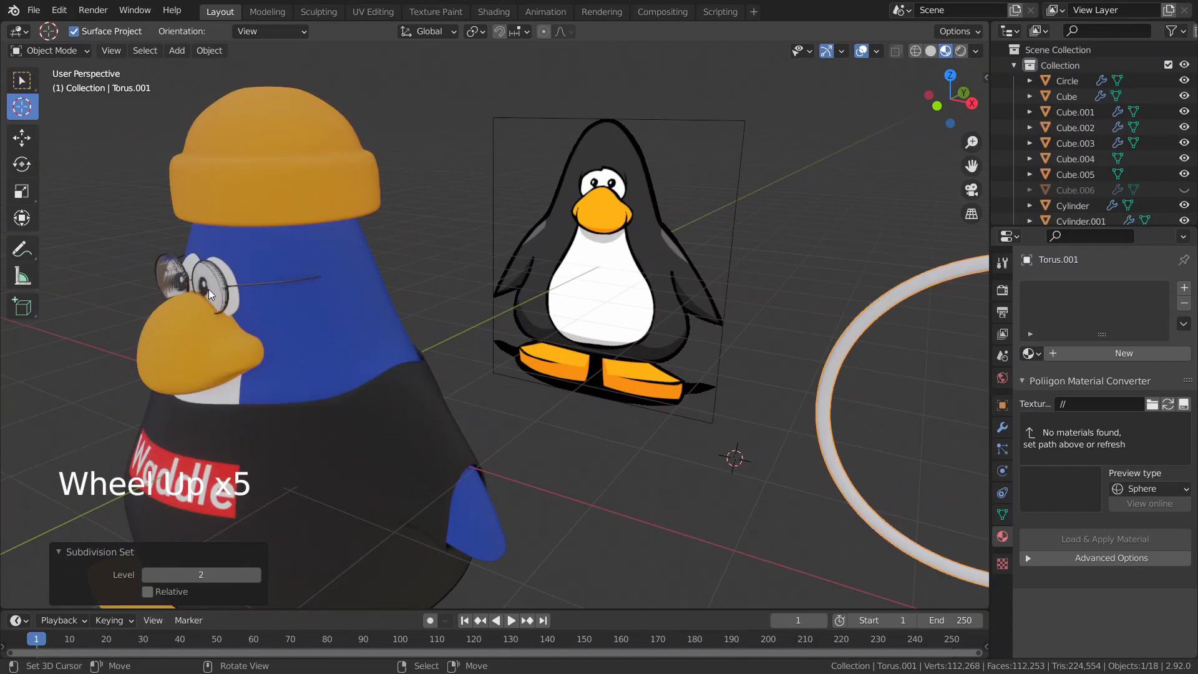
pyautogui.rightClick(229, 279)
pyautogui.scroll(-4, 230, 279)
pyautogui.moveTo(385, 309); pyautogui.dragTo(762, 381, button='middle')
pyautogui.scroll(-1, 495, 386)
pyautogui.scroll(4, 444, 342)
pyautogui.press('h')
# Move the torus ring onto the penguin's face in front view and scale it by 0.279
pyautogui.press('KP_1')
pyautogui.scroll(-2, 346, 268)
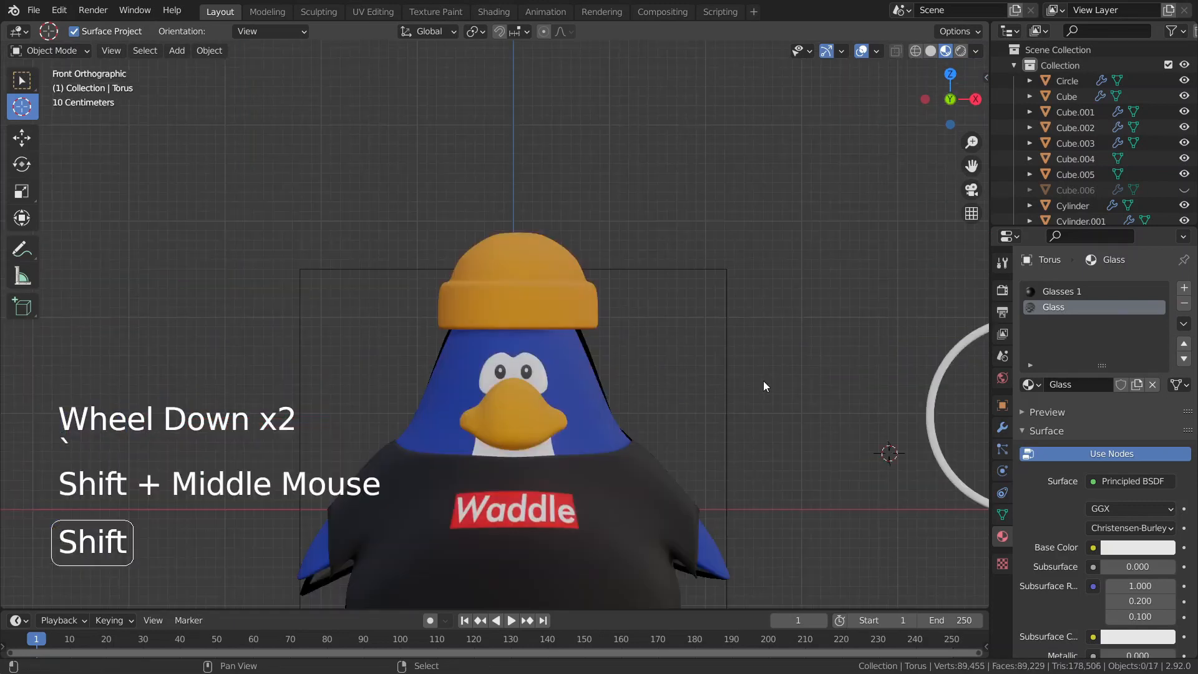
pyautogui.rightClick(926, 399)
pyautogui.press('g')
pyautogui.click(338, 363)
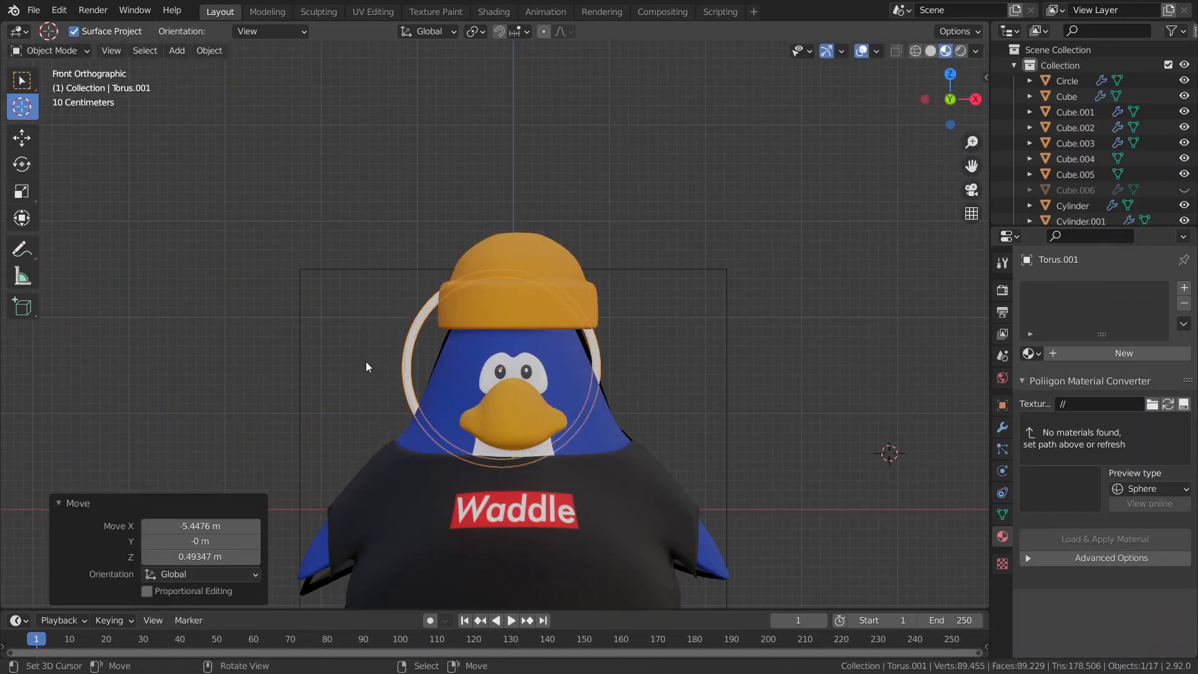
pyautogui.press('s')
pyautogui.click(583, 393)
# From the top view, bring the ring forward in front of the eyes and shift it about 0.07 m along X
pyautogui.press('KP_7')
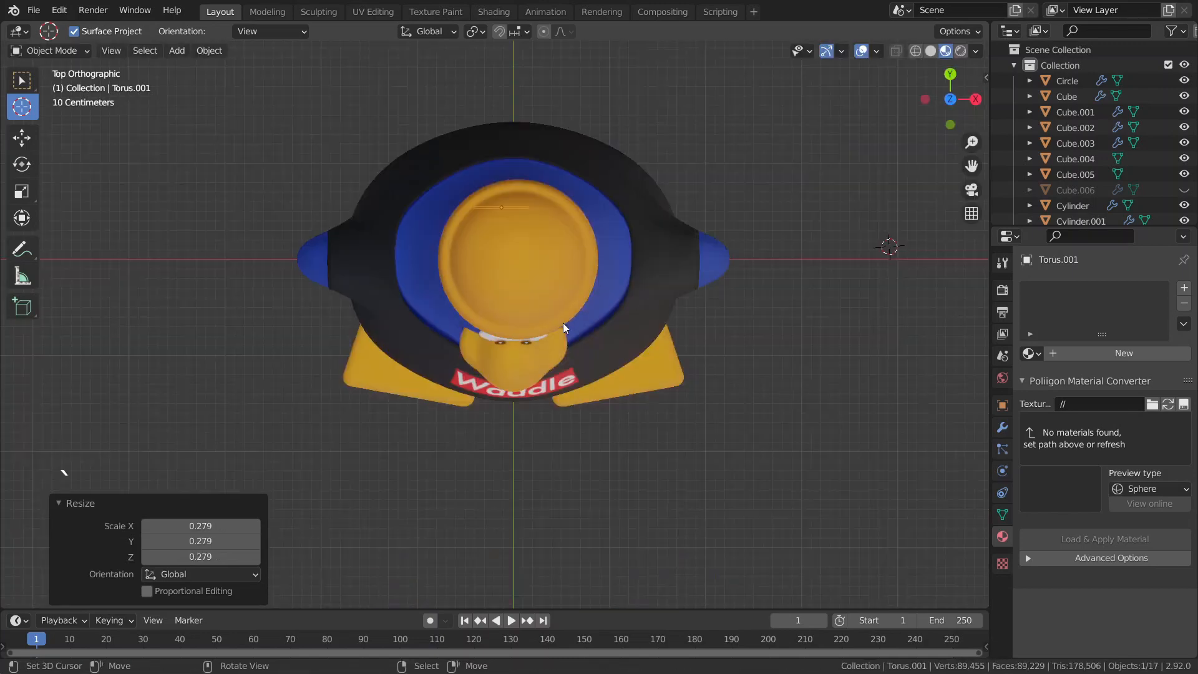
pyautogui.scroll(-3, 559, 332)
pyautogui.scroll(4, 559, 331)
pyautogui.press('g')
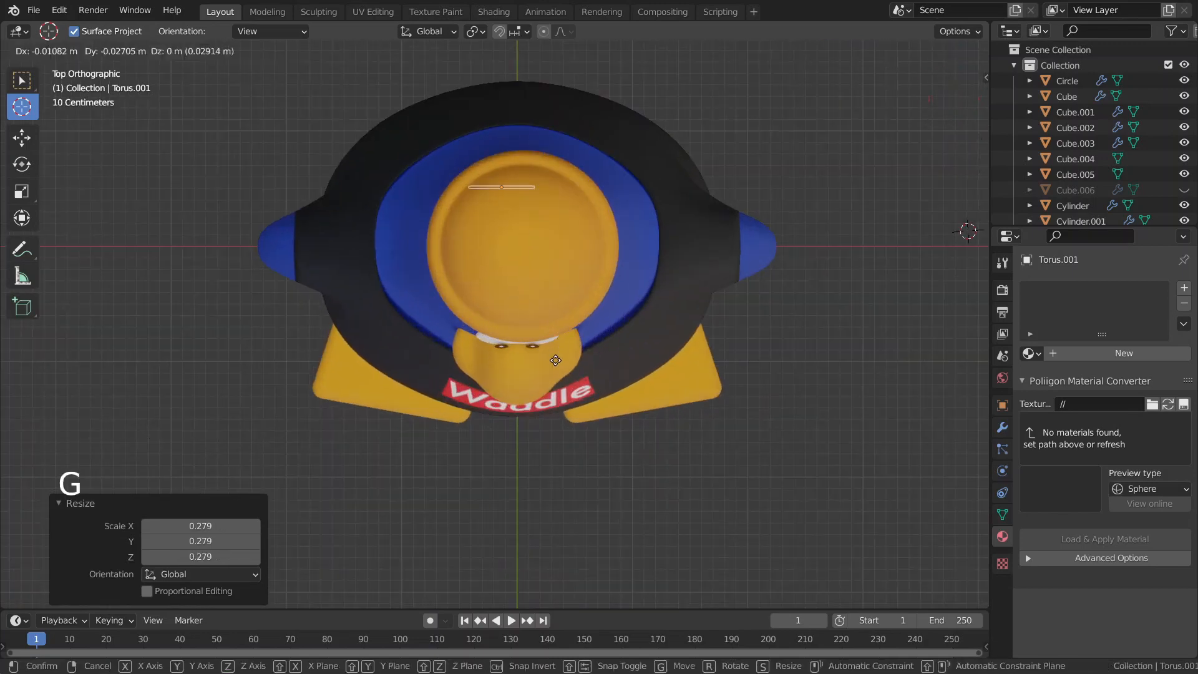
pyautogui.click(552, 516)
pyautogui.press('g')
pyautogui.click(582, 515)
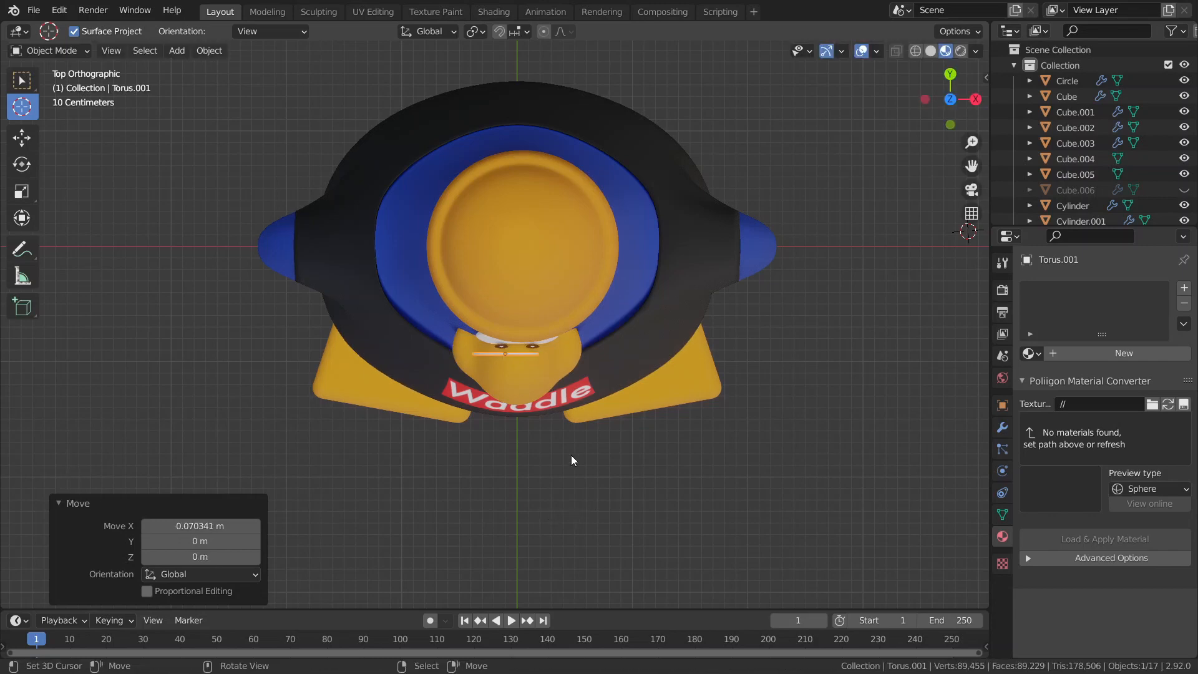
# In front view, move the ring about -0.033 m along X and -0.025 m along Z, and scale it by 0.394
pyautogui.press('KP_1')
pyautogui.scroll(6, 518, 349)
pyautogui.keyDown('shift'); pyautogui.moveTo(574, 390); pyautogui.dragTo(601, 372, button='middle'); pyautogui.keyUp('shift')
pyautogui.scroll(5, 605, 349)
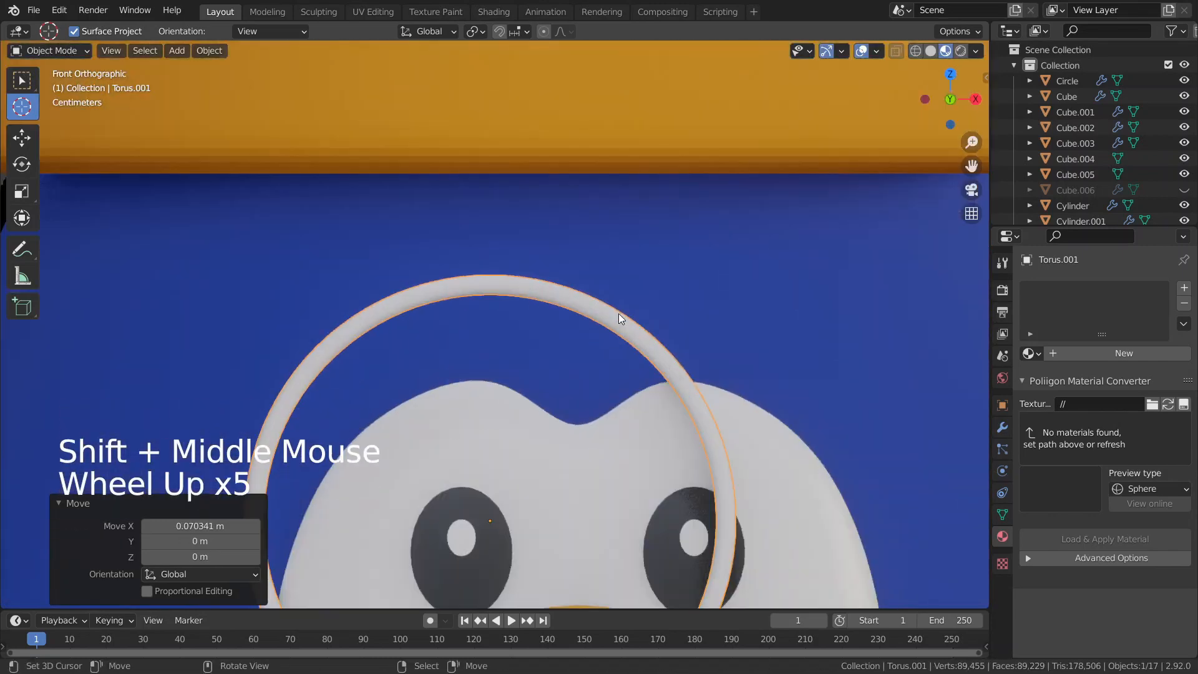
pyautogui.keyDown('shift'); pyautogui.moveTo(619, 314); pyautogui.dragTo(636, 344, button='middle'); pyautogui.keyUp('shift')
pyautogui.scroll(-3, 624, 353)
pyautogui.press('g')
pyautogui.click(614, 365)
pyautogui.press('s')
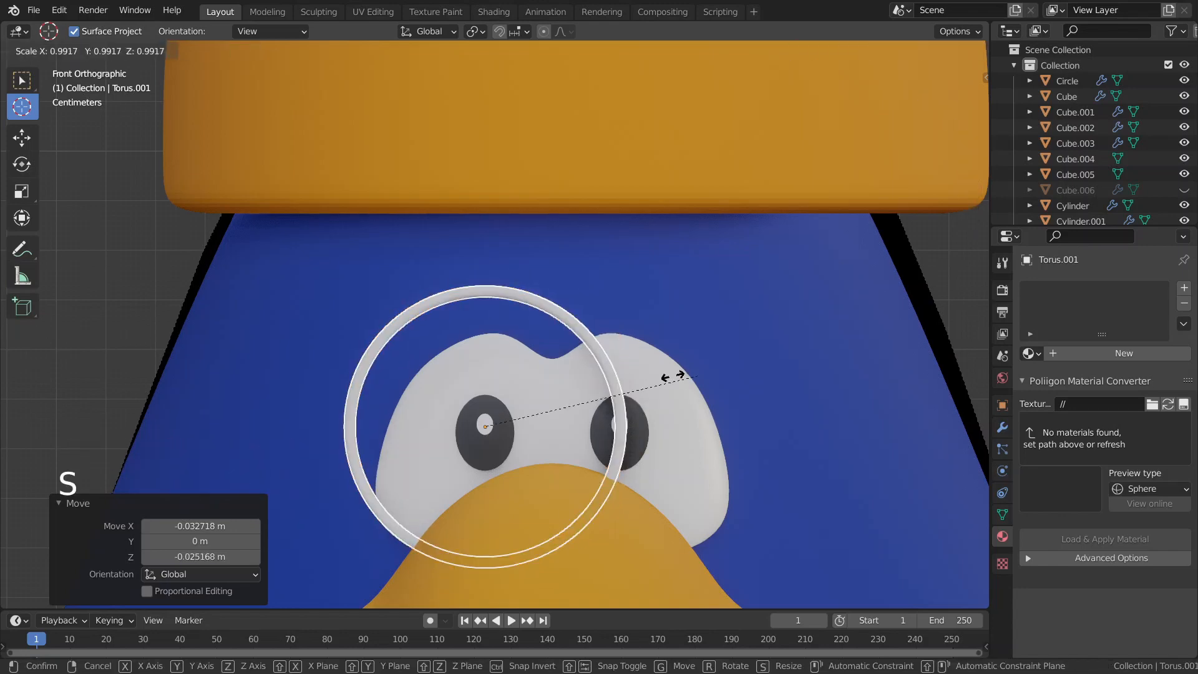
pyautogui.click(566, 393)
pyautogui.scroll(-6, 578, 396)
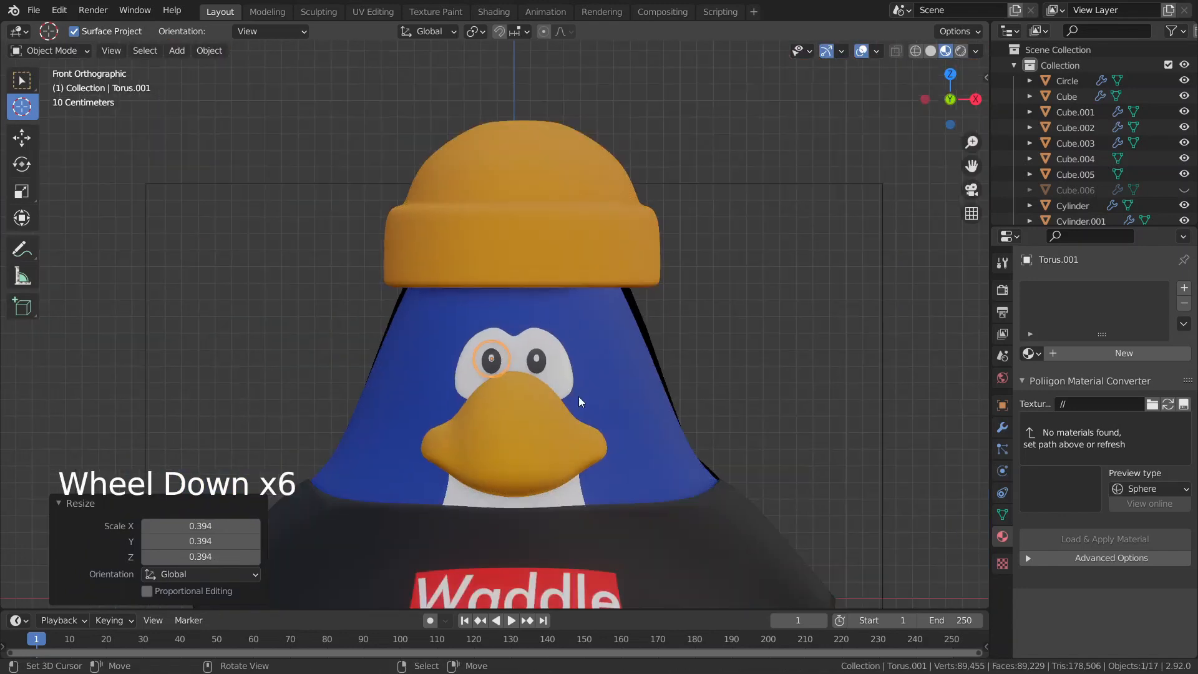
# Try enlarging the ring by 2.462 and moving it outward past the side of the eye
pyautogui.moveTo(578, 395)
pyautogui.mouseDown(button='middle')
pyautogui.moveTo(509, 421)
pyautogui.moveTo(470, 414)
pyautogui.moveTo(592, 405)
pyautogui.mouseUp(button='middle')
pyautogui.scroll(5, 719, 384)
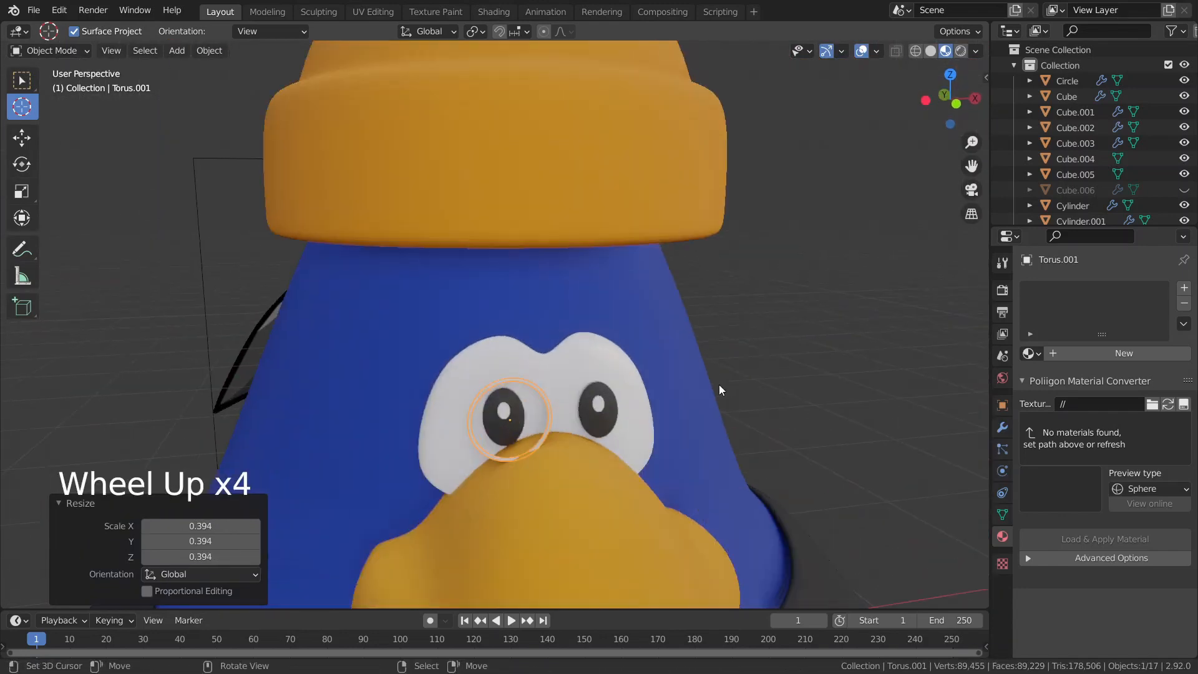
pyautogui.moveTo(718, 384); pyautogui.dragTo(596, 349, button='middle')
pyautogui.press('KP_1')
pyautogui.scroll(1, 610, 346)
pyautogui.scroll(-6, 607, 354)
pyautogui.scroll(5, 609, 360)
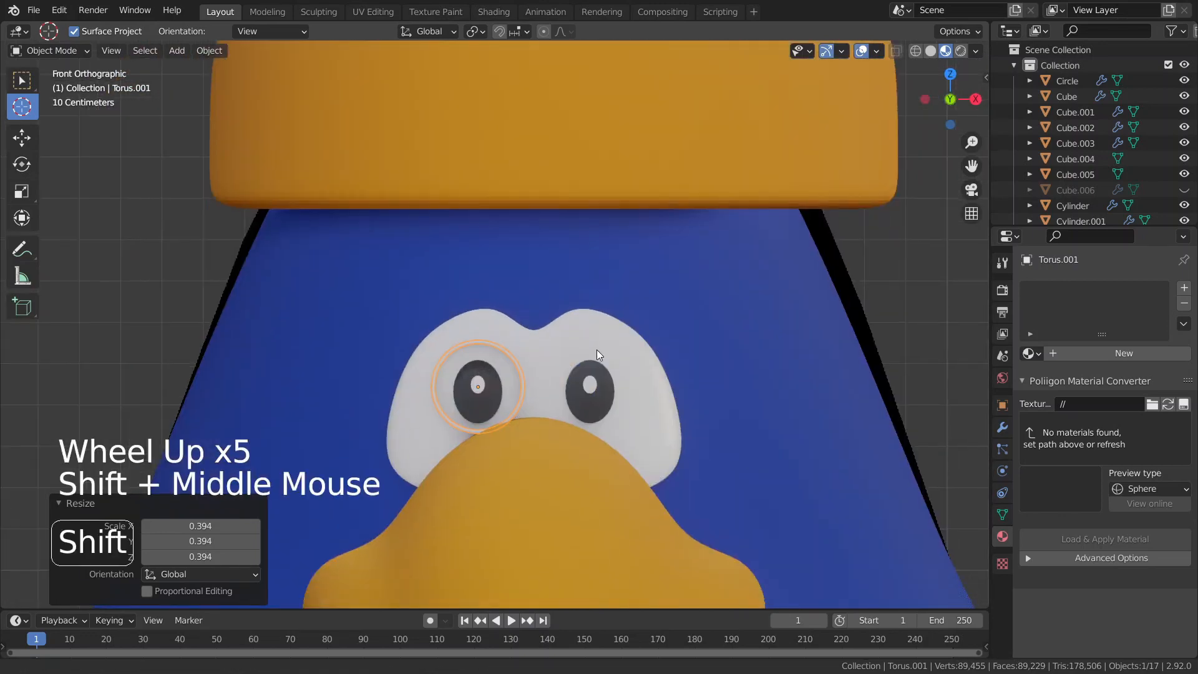
pyautogui.press('g')
pyautogui.click(537, 357)
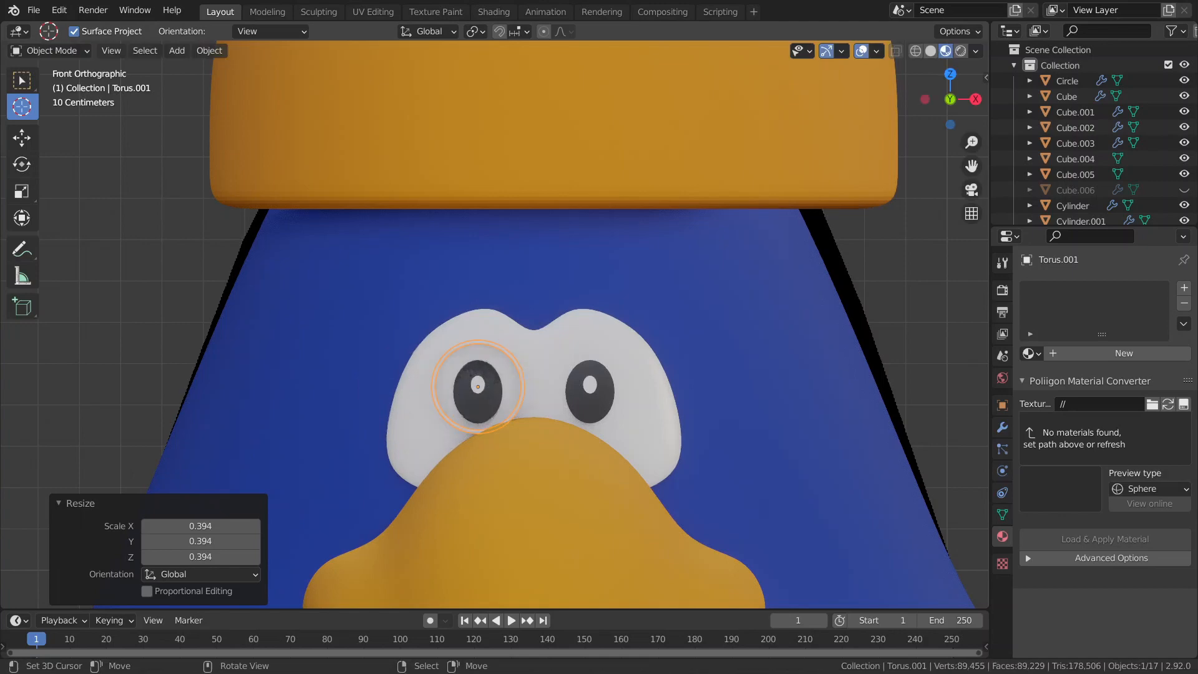
pyautogui.press('s')
pyautogui.click(593, 372)
pyautogui.press('g')
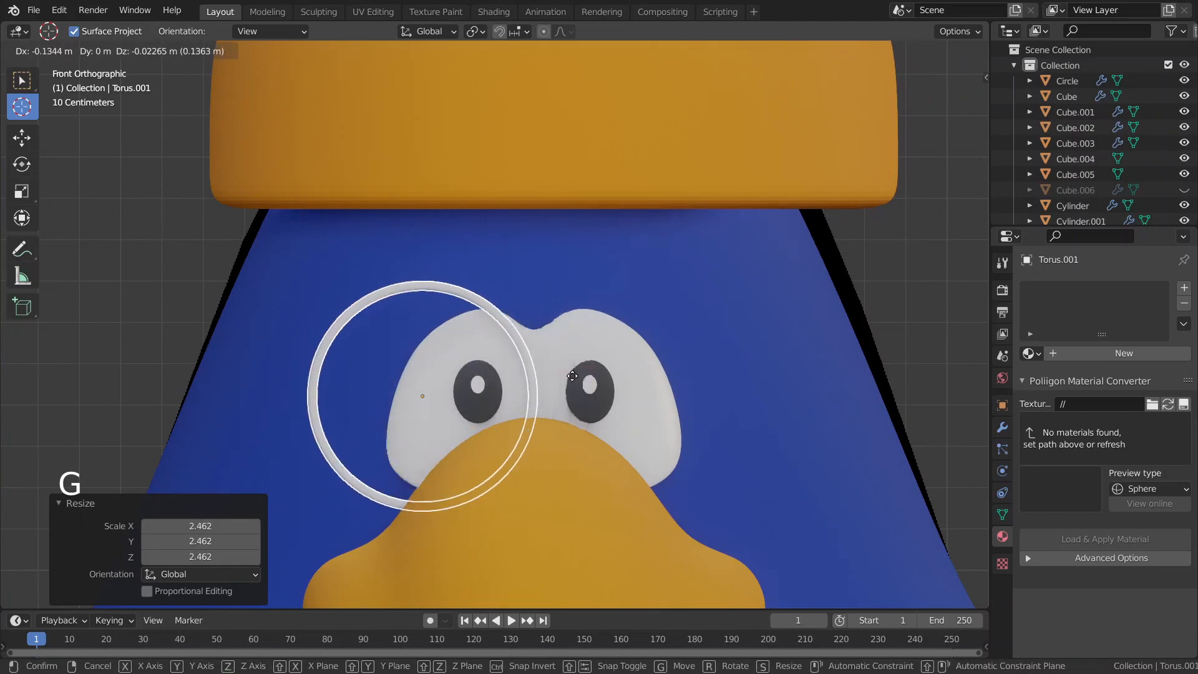
pyautogui.click(552, 375)
pyautogui.scroll(-3, 874, 352)
pyautogui.rightClick(902, 347)
pyautogui.scroll(-2, 817, 392)
pyautogui.moveTo(815, 391); pyautogui.dragTo(848, 393, button='middle')
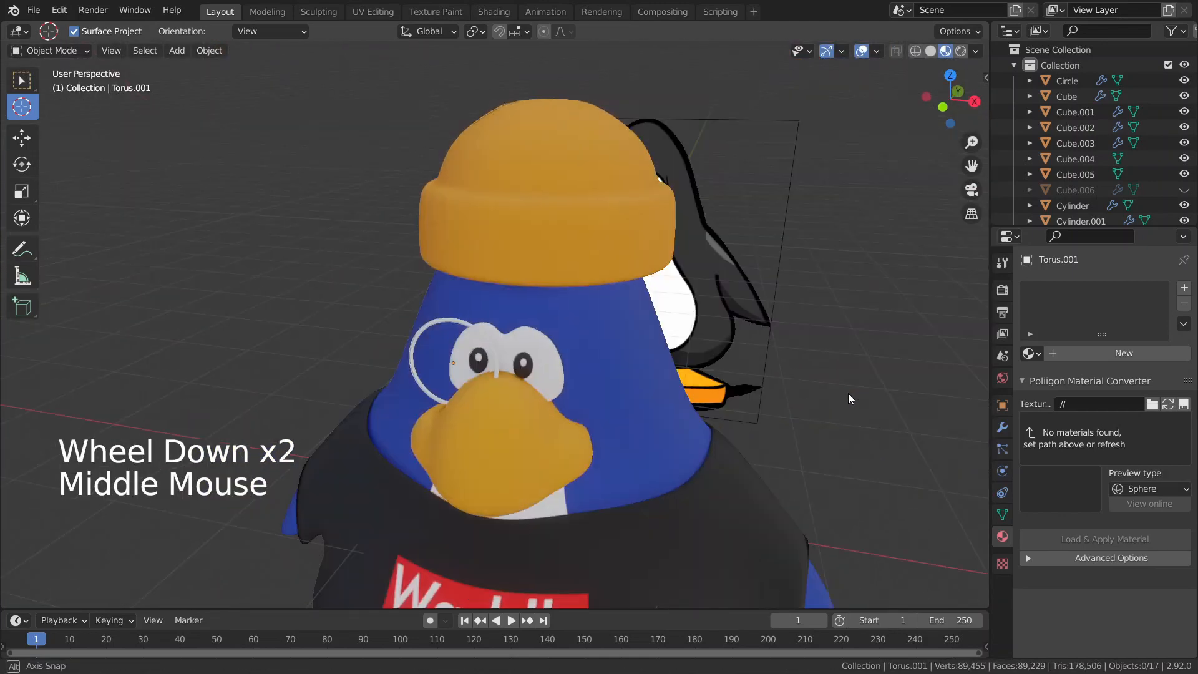
# Undo the latest ring changes and rescale the ring by about 0.69 around the eye
pyautogui.hotkey('ctrl', 'z')
pyautogui.hotkey('ctrl', 'z')
pyautogui.hotkey('ctrl', 'z')
pyautogui.scroll(4, 608, 385)
pyautogui.press('s')
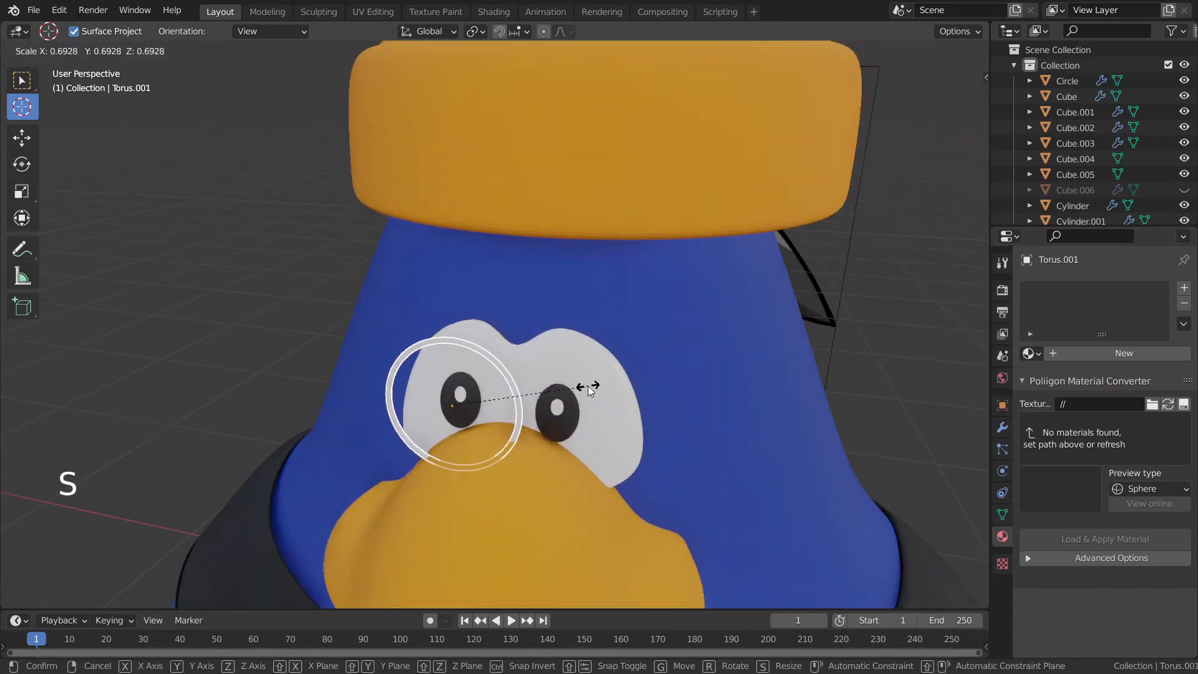
pyautogui.click(588, 385)
# In front view, move the ring about -0.055 m along X and -0.005 m along Z, and fine-tune its scale
pyautogui.moveTo(685, 338); pyautogui.dragTo(810, 341, button='middle')
pyautogui.rightClick(810, 342)
pyautogui.press('`')
pyautogui.scroll(3, 695, 363)
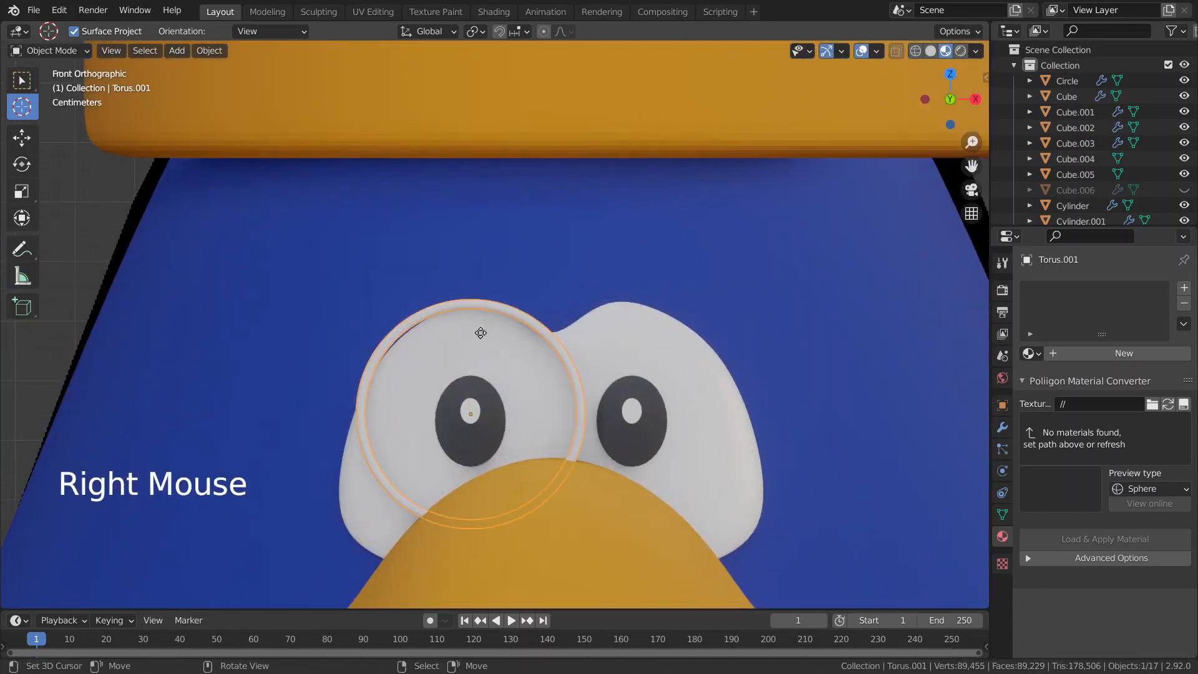
pyautogui.press('g')
pyautogui.click(563, 325)
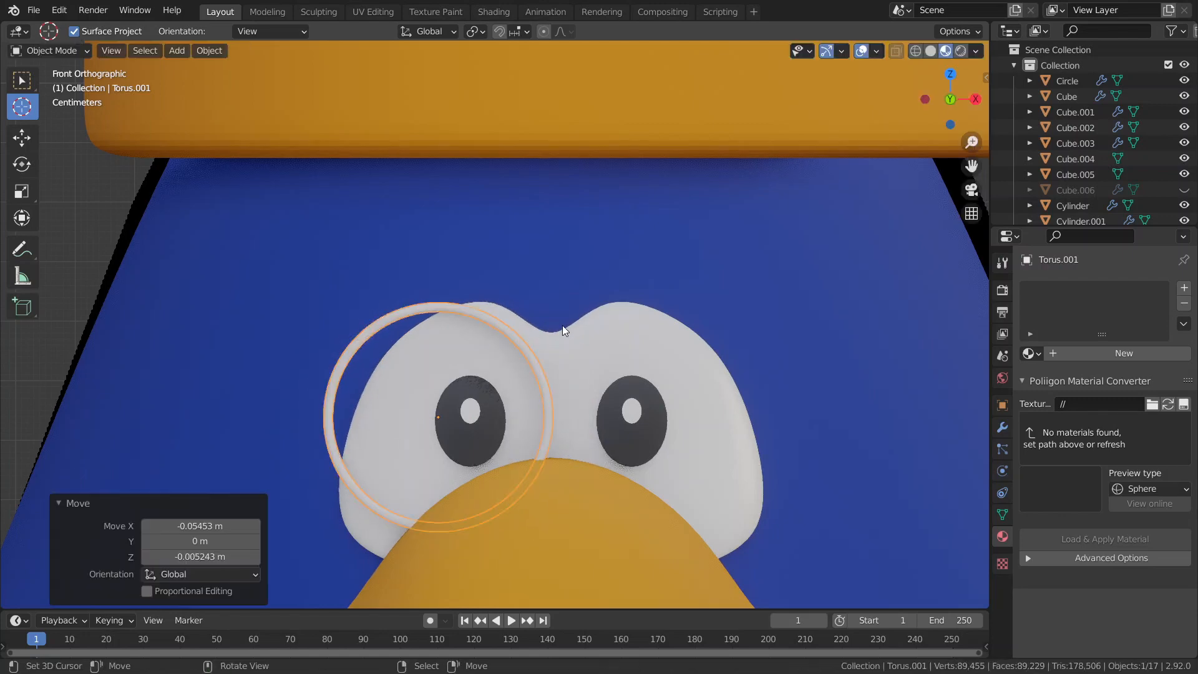
pyautogui.press('s')
pyautogui.click(574, 320)
pyautogui.rightClick(574, 320)
# Try moving the ring forward along the Y axis away from the eyes, and undo the move
pyautogui.scroll(-2, 574, 321)
pyautogui.moveTo(574, 321); pyautogui.dragTo(422, 358, button='middle')
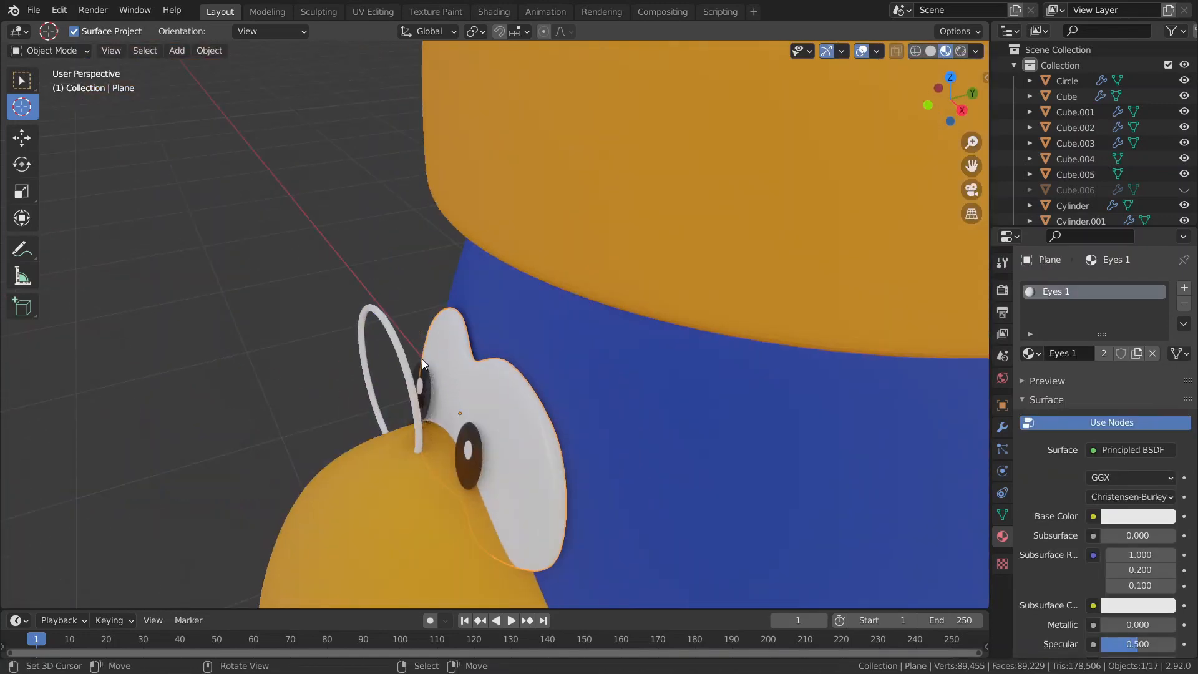
pyautogui.rightClick(410, 354)
pyautogui.press('g')
pyautogui.rightClick(321, 343)
pyautogui.press('g')
pyautogui.press('y')
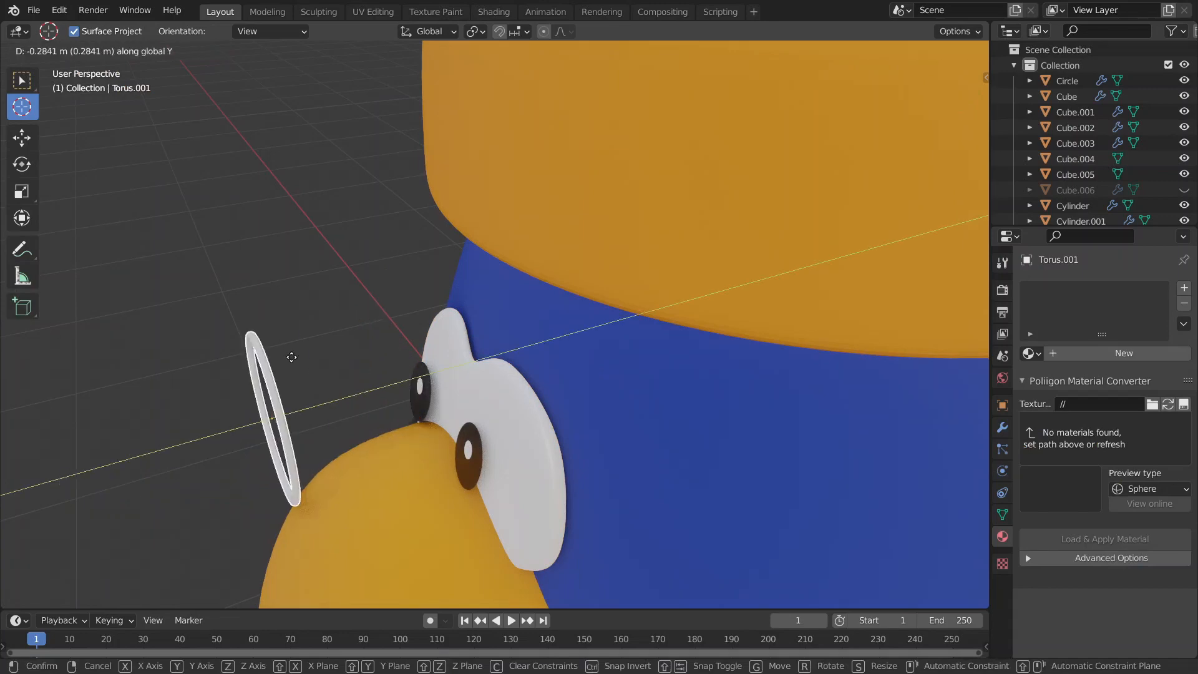
pyautogui.click(331, 342)
pyautogui.rightClick(427, 289)
pyautogui.scroll(-2, 427, 289)
pyautogui.moveTo(426, 289); pyautogui.dragTo(535, 317, button='middle')
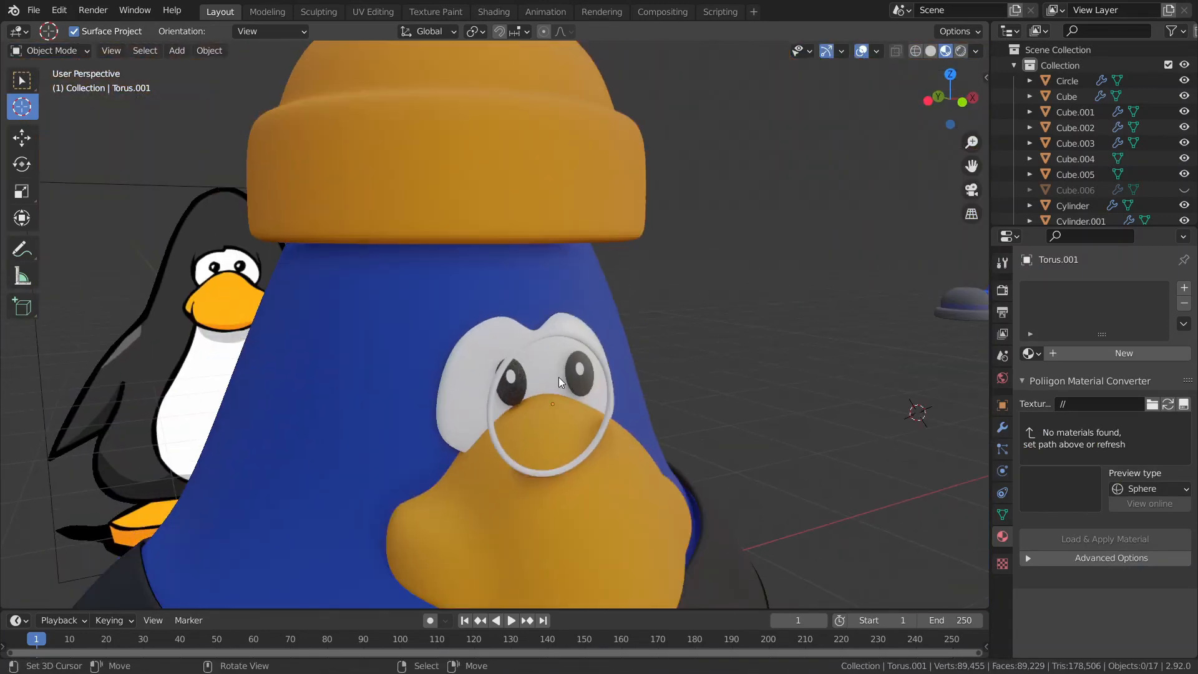
pyautogui.scroll(2, 559, 377)
pyautogui.hotkey('ctrl', 'z')
pyautogui.hotkey('ctrl', 'z')
pyautogui.hotkey('ctrl', 'z')
# Isolate the ring in local view and open its mesh for editing from the left side view
pyautogui.moveTo(501, 381); pyautogui.dragTo(567, 418, button='middle')
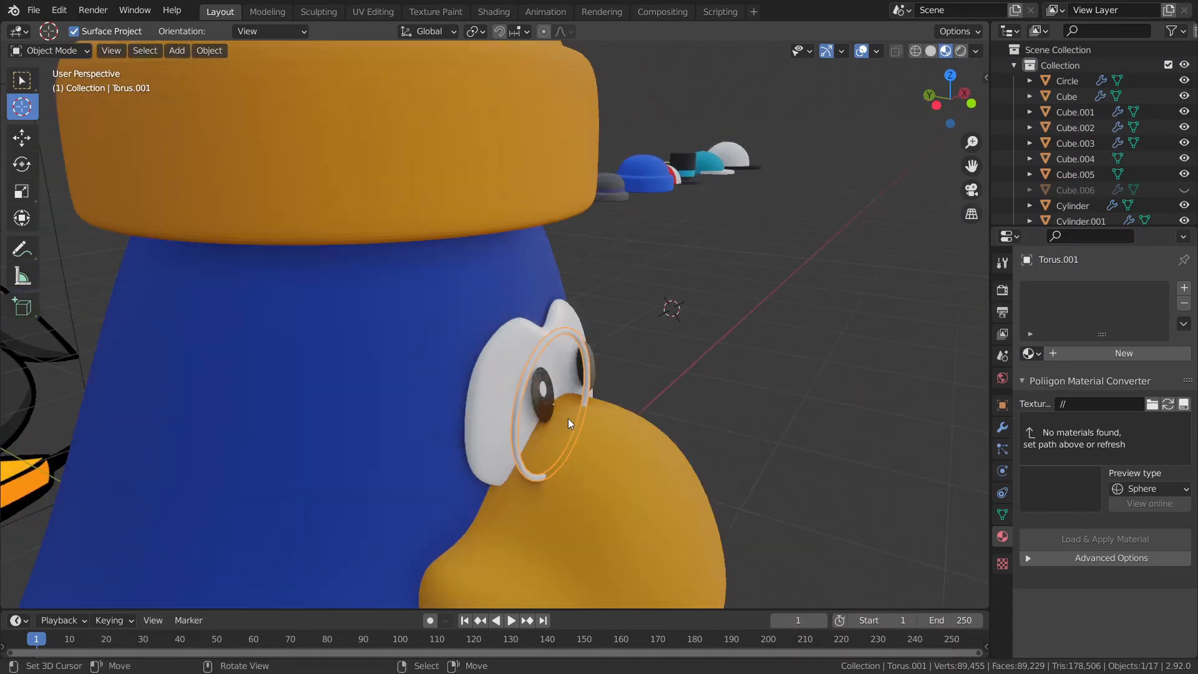
pyautogui.scroll(3, 587, 403)
pyautogui.moveTo(535, 326)
pyautogui.keyDown('shift'); pyautogui.mouseDown(button='middle')
pyautogui.moveTo(625, 383)
pyautogui.moveTo(661, 375)
pyautogui.moveTo(539, 341)
pyautogui.mouseUp(button='middle'); pyautogui.keyUp('shift')
pyautogui.press('/')
pyautogui.press('Tab')
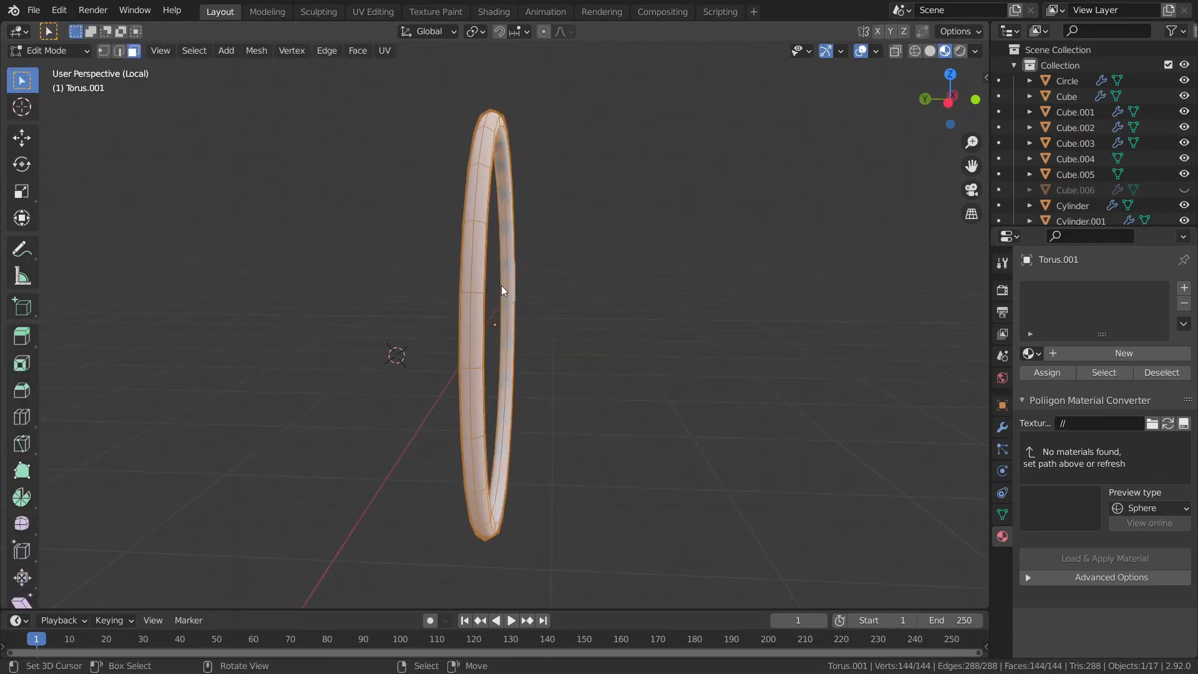
pyautogui.press('`')
pyautogui.click(470, 259)
pyautogui.press('`')
pyautogui.click(589, 276)
pyautogui.press('`')
pyautogui.click(470, 267)
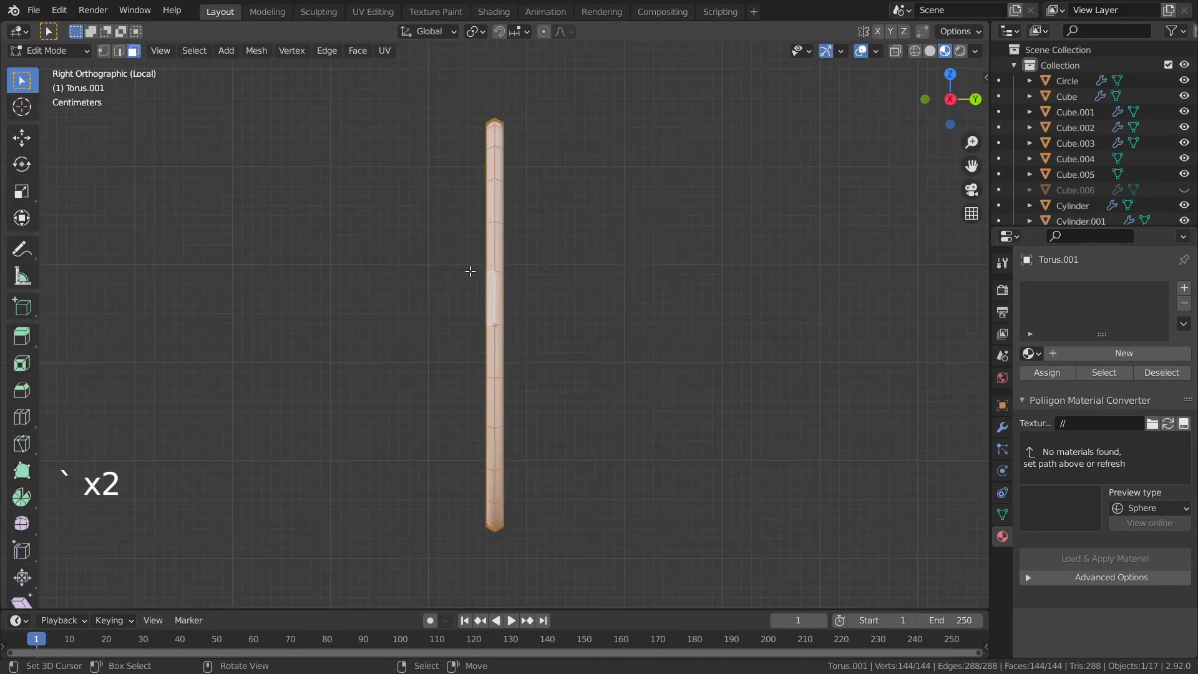
pyautogui.scroll(7, 473, 273)
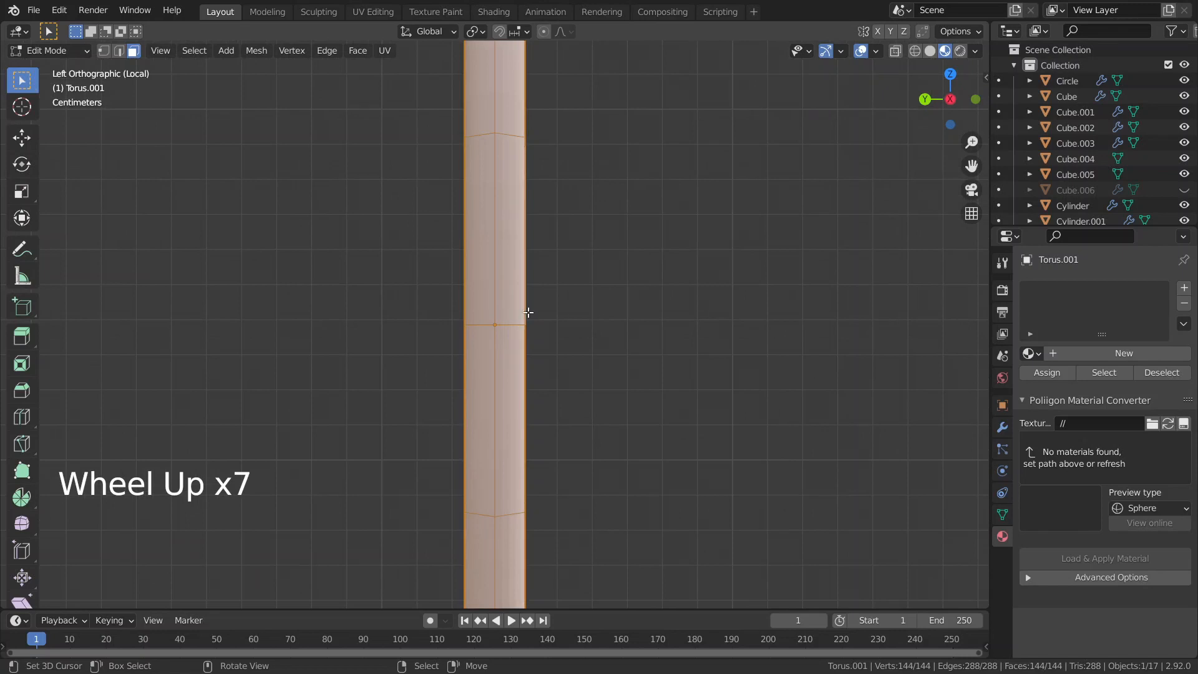
# Try adding an edge loop just above the ring's side midpoint, and undo it
pyautogui.hotkey('ctrl', 'r')
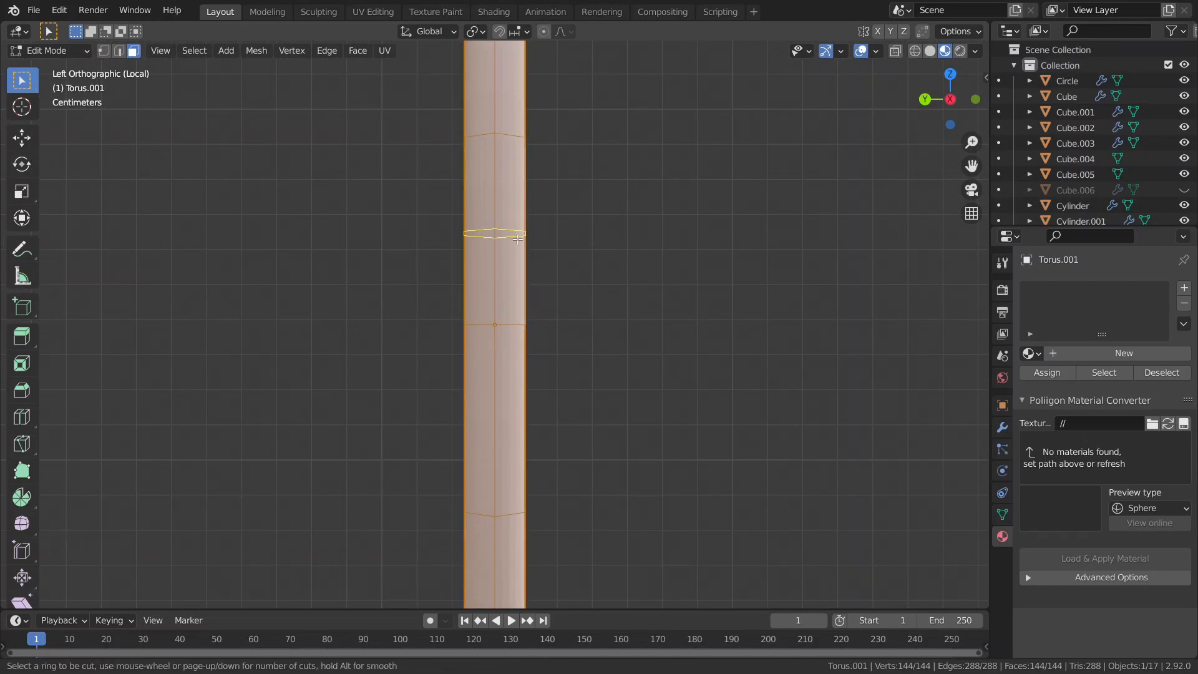
pyautogui.click(518, 239)
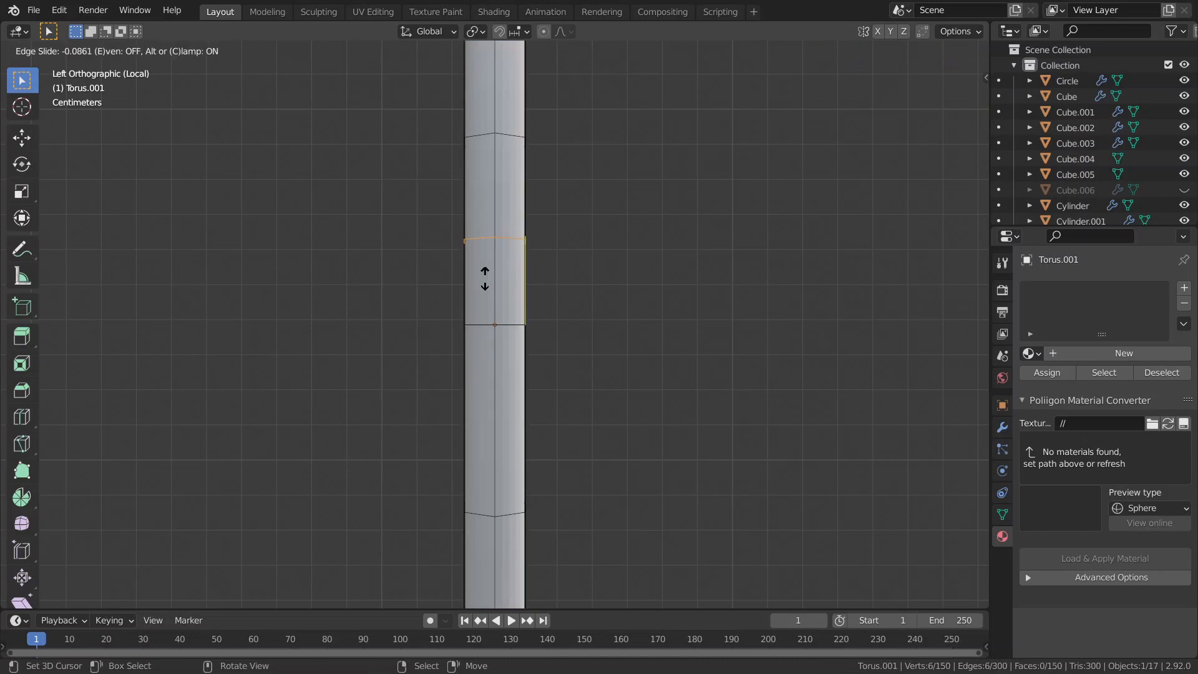
pyautogui.click(483, 314)
pyautogui.hotkey('ctrl', 'z')
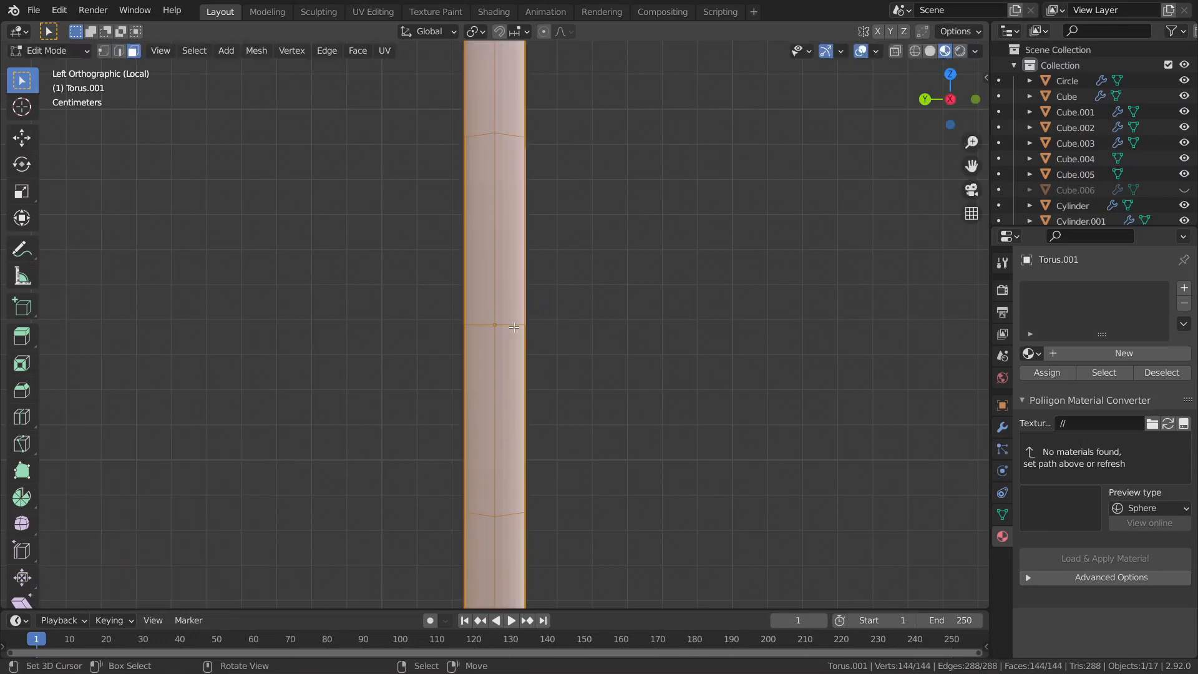
# Select the edge loop at the ring's side midpoint and bevel it about 0.028 m wide with one segment
pyautogui.rightClick(514, 327)
pyautogui.press('2')
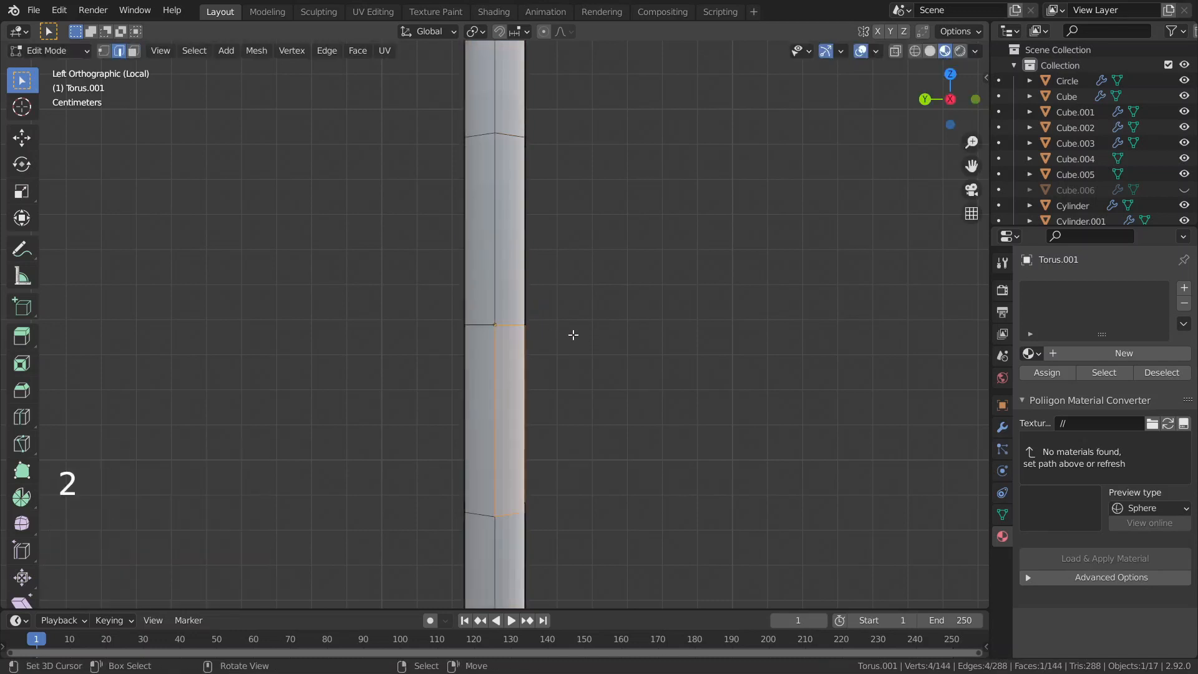
pyautogui.keyDown('alt'); pyautogui.rightClick(522, 314); pyautogui.keyUp('alt')
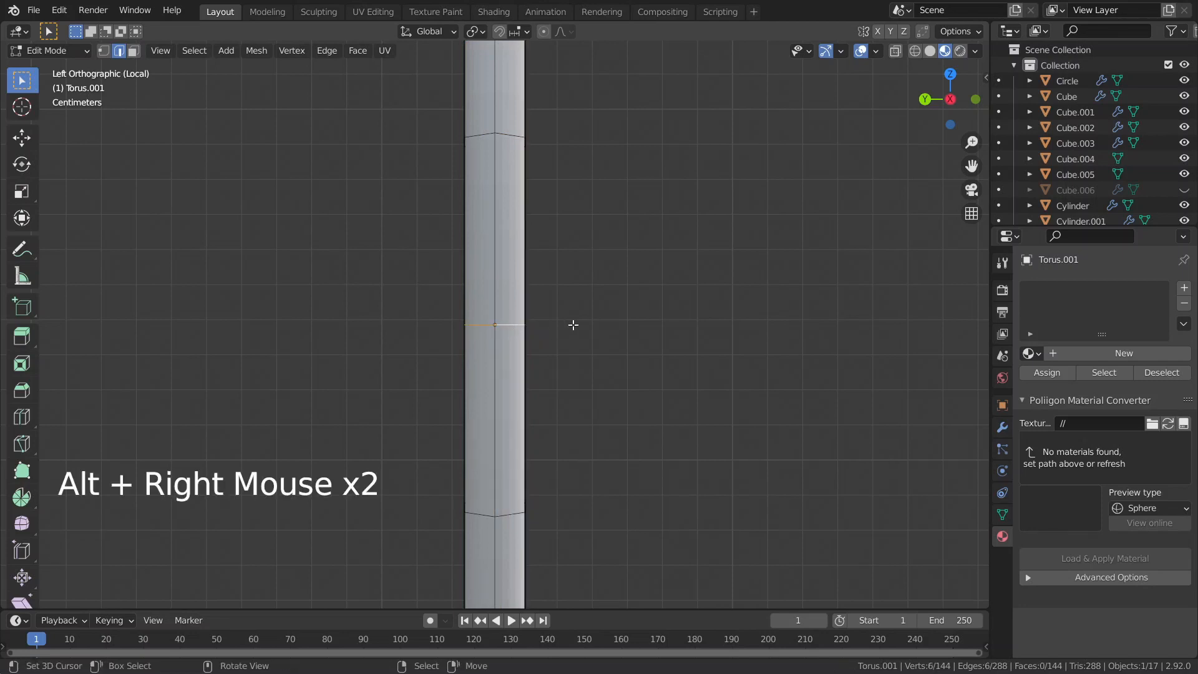
pyautogui.scroll(1, 572, 324)
pyautogui.hotkey('ctrl', 'b')
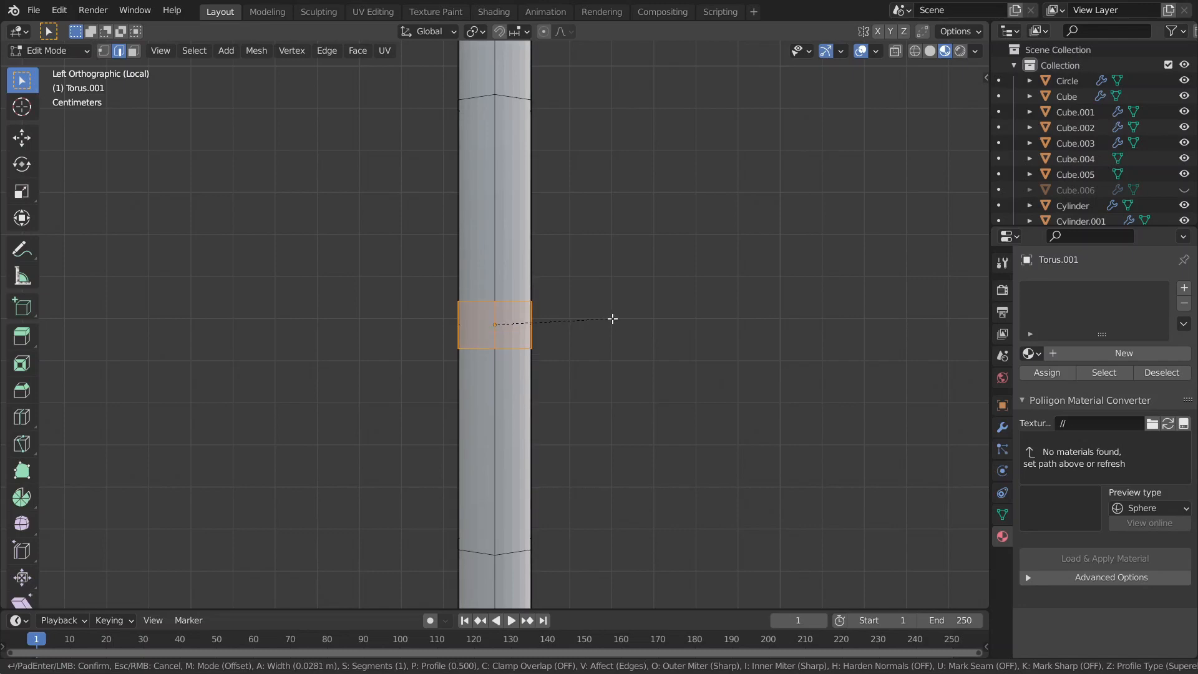
pyautogui.click(612, 318)
pyautogui.scroll(-6, 605, 320)
pyautogui.press('Tab')
pyautogui.scroll(4, 556, 336)
pyautogui.press('Tab')
pyautogui.moveTo(533, 345); pyautogui.dragTo(601, 331, button='middle')
pyautogui.scroll(-5, 458, 366)
pyautogui.scroll(2, 556, 326)
# Select the two outer faces of the beveled band and extrude them outward about 0.010 m
pyautogui.press('3')
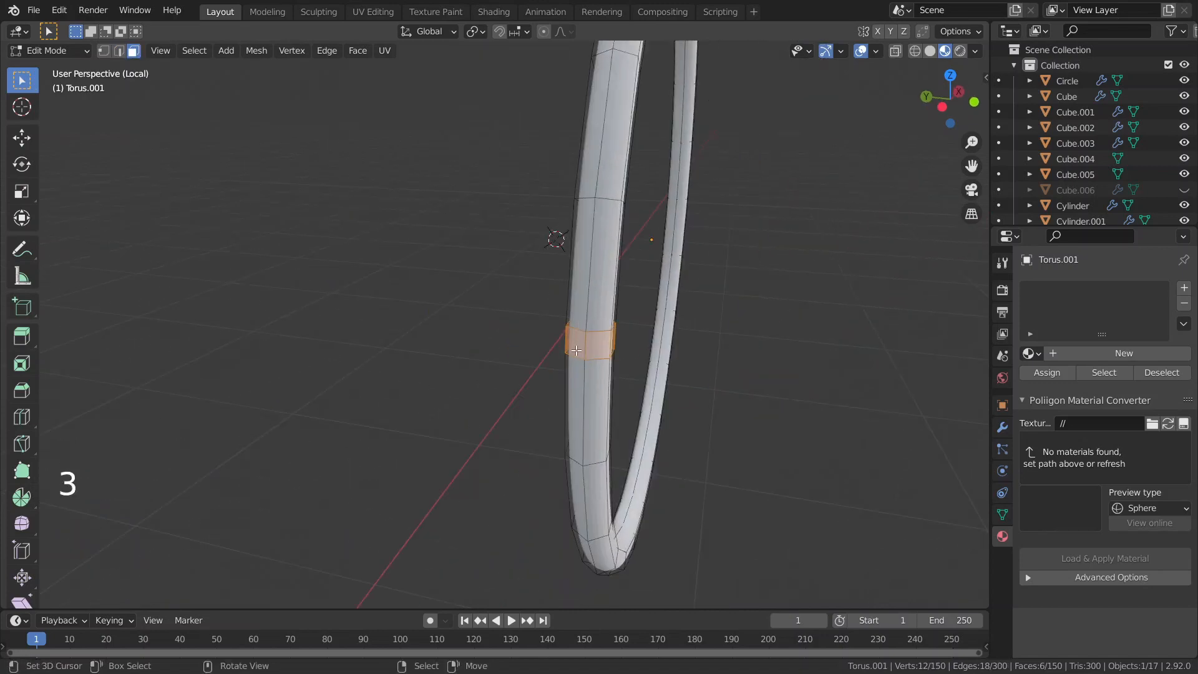
pyautogui.rightClick(574, 342)
pyautogui.keyDown('shift'); pyautogui.rightClick(593, 347); pyautogui.keyUp('shift')
pyautogui.press('KP_7')
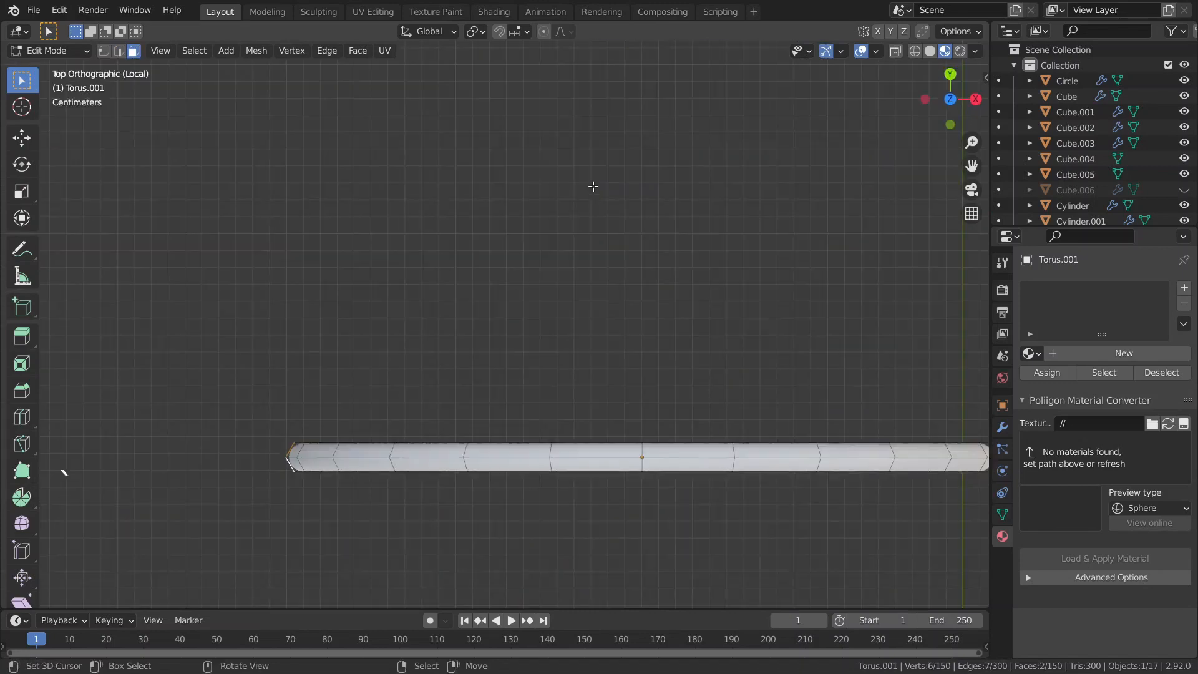
pyautogui.keyDown('shift'); pyautogui.moveTo(463, 246); pyautogui.dragTo(598, 225, button='middle'); pyautogui.keyUp('shift')
pyautogui.scroll(3, 574, 244)
pyautogui.press('r')
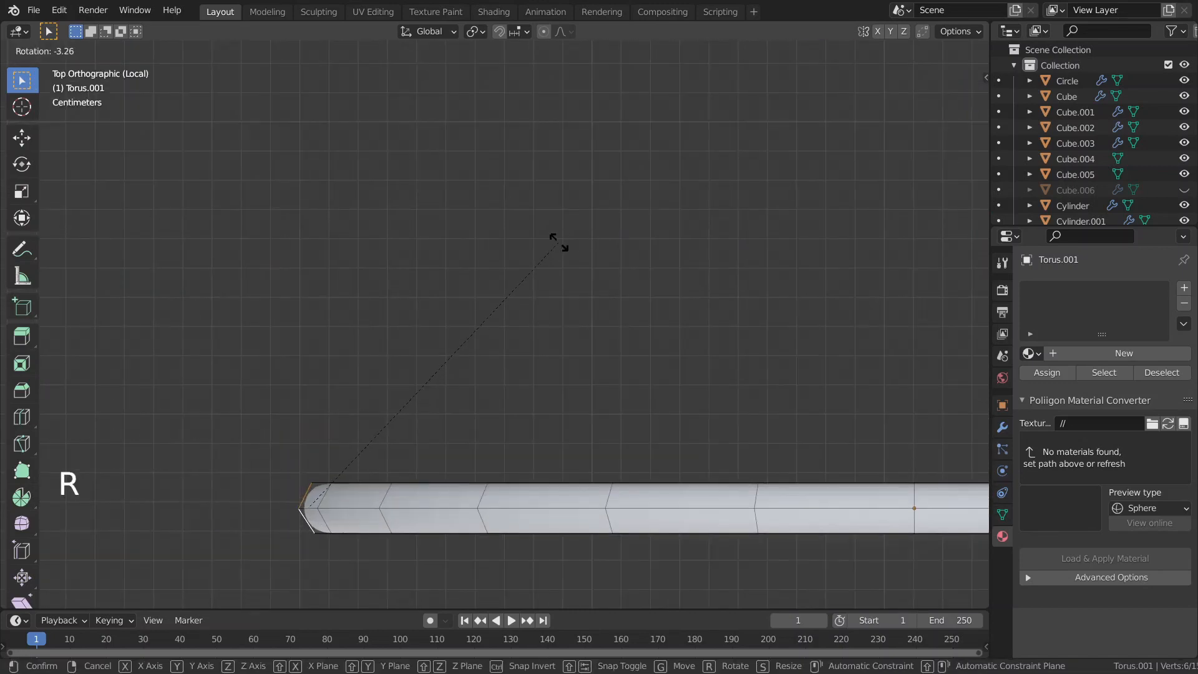
pyautogui.rightClick(562, 248)
pyautogui.press('e')
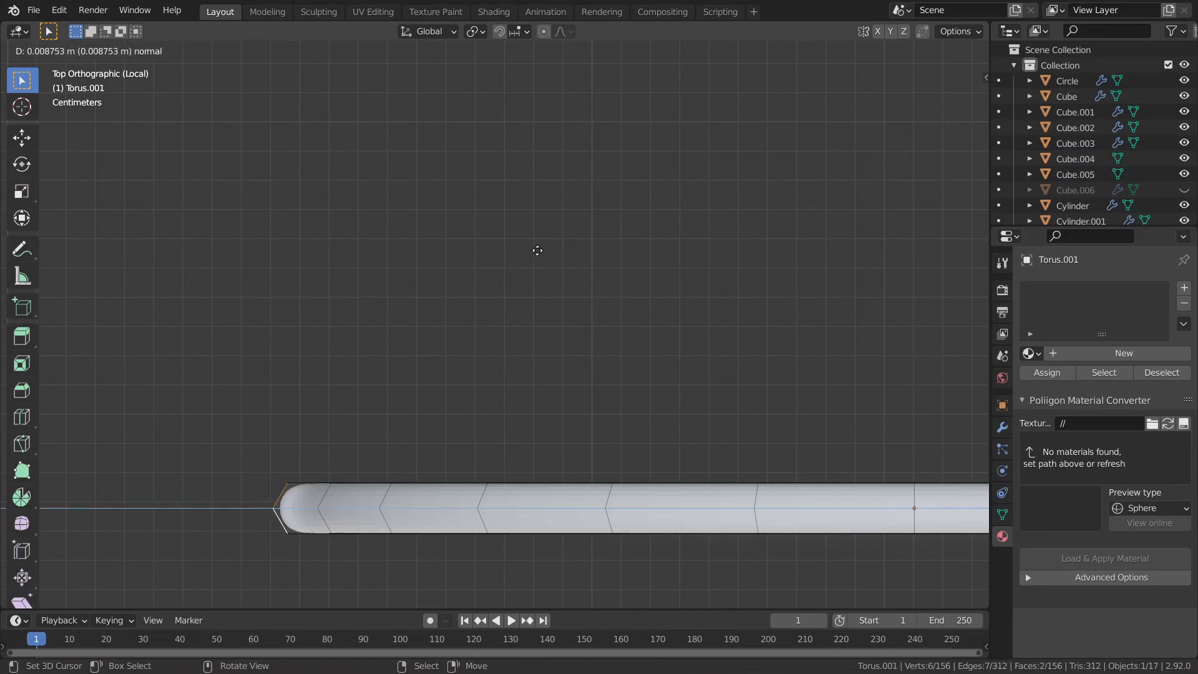
pyautogui.click(537, 250)
pyautogui.scroll(-5, 534, 249)
pyautogui.scroll(1, 535, 249)
pyautogui.moveTo(535, 249); pyautogui.dragTo(543, 142, button='middle')
pyautogui.scroll(2, 543, 155)
# Lengthen the hinge stub with two more outward extrusions of about 0.013 m and 0.004 m
pyautogui.press('e')
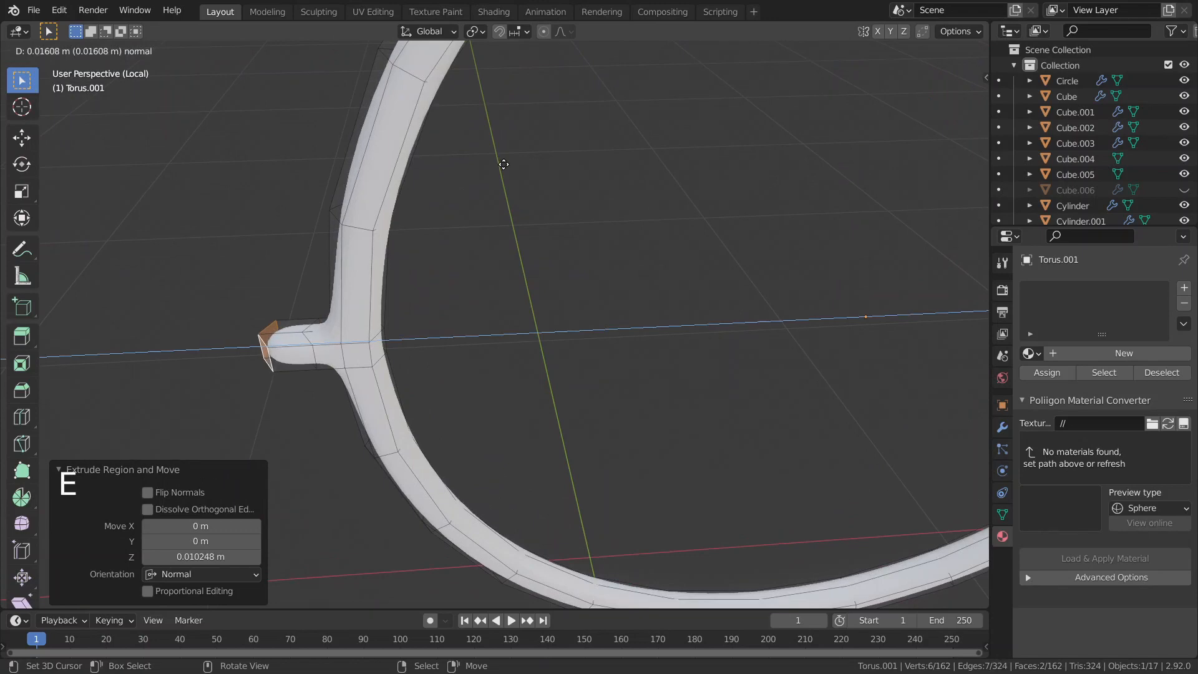
pyautogui.click(518, 164)
pyautogui.scroll(-2, 510, 176)
pyautogui.moveTo(510, 177); pyautogui.dragTo(610, 227, button='middle')
pyautogui.scroll(3, 703, 283)
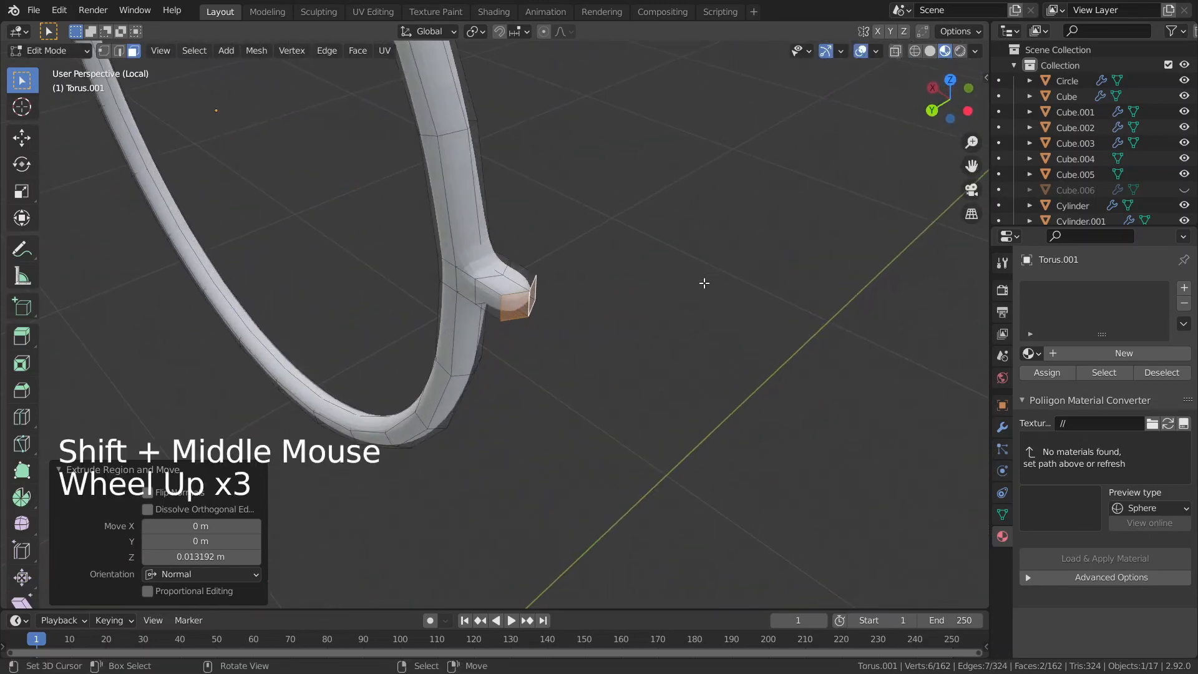
pyautogui.press('e')
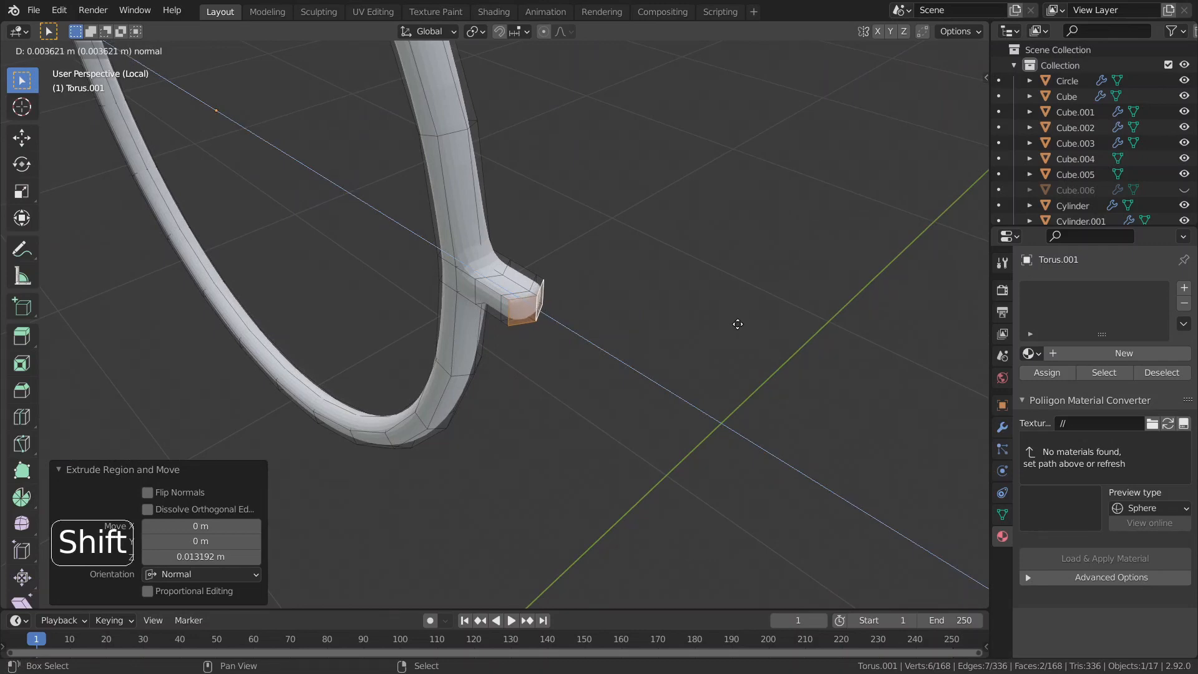
pyautogui.click(738, 324)
pyautogui.scroll(-1, 737, 323)
pyautogui.moveTo(738, 323); pyautogui.dragTo(449, 237, button='middle')
# Select the edge loop around the hinge stub and slide it by a factor of -0.132
pyautogui.scroll(5, 529, 297)
pyautogui.press('3')
pyautogui.keyDown('alt'); pyautogui.rightClick(444, 252); pyautogui.keyUp('alt')
pyautogui.press('2')
pyautogui.keyDown('alt'); pyautogui.rightClick(452, 256); pyautogui.keyUp('alt')
pyautogui.press('g')
pyautogui.press('g')
pyautogui.click(471, 244)
# Add an edge loop around the stub and slide it close to the outer end, with a factor of about -0.70
pyautogui.hotkey('ctrl', 'r')
pyautogui.click(446, 235)
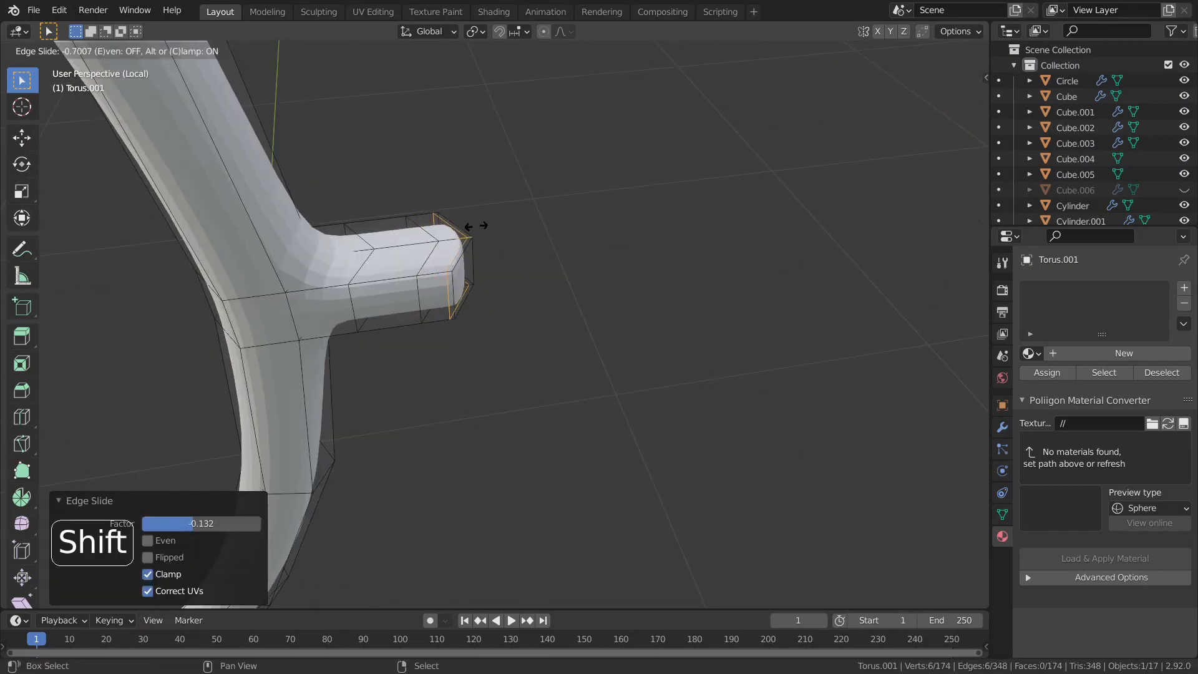
pyautogui.click(469, 223)
# Select the rear face near the stub's end and extrude it backward about 0.24 m as the temple arm
pyautogui.press('3')
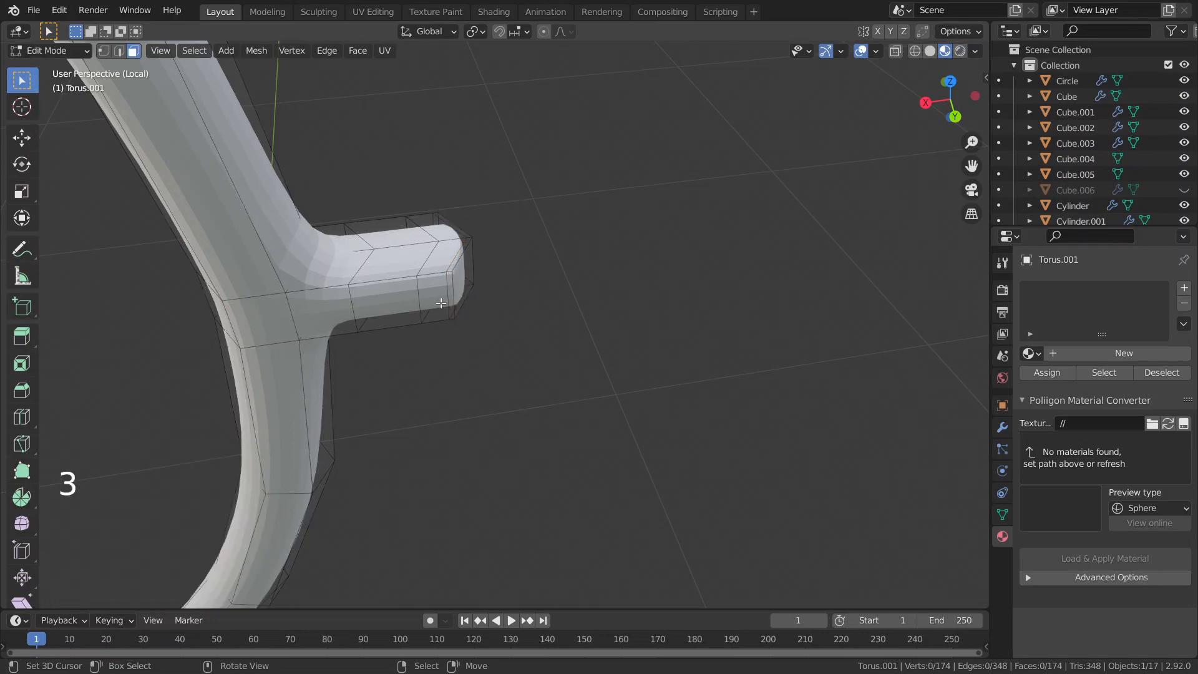
pyautogui.rightClick(463, 312)
pyautogui.scroll(-3, 463, 312)
pyautogui.scroll(-2, 489, 168)
pyautogui.keyDown('shift'); pyautogui.moveTo(481, 216); pyautogui.dragTo(375, 372, button='middle'); pyautogui.keyUp('shift')
pyautogui.press('e')
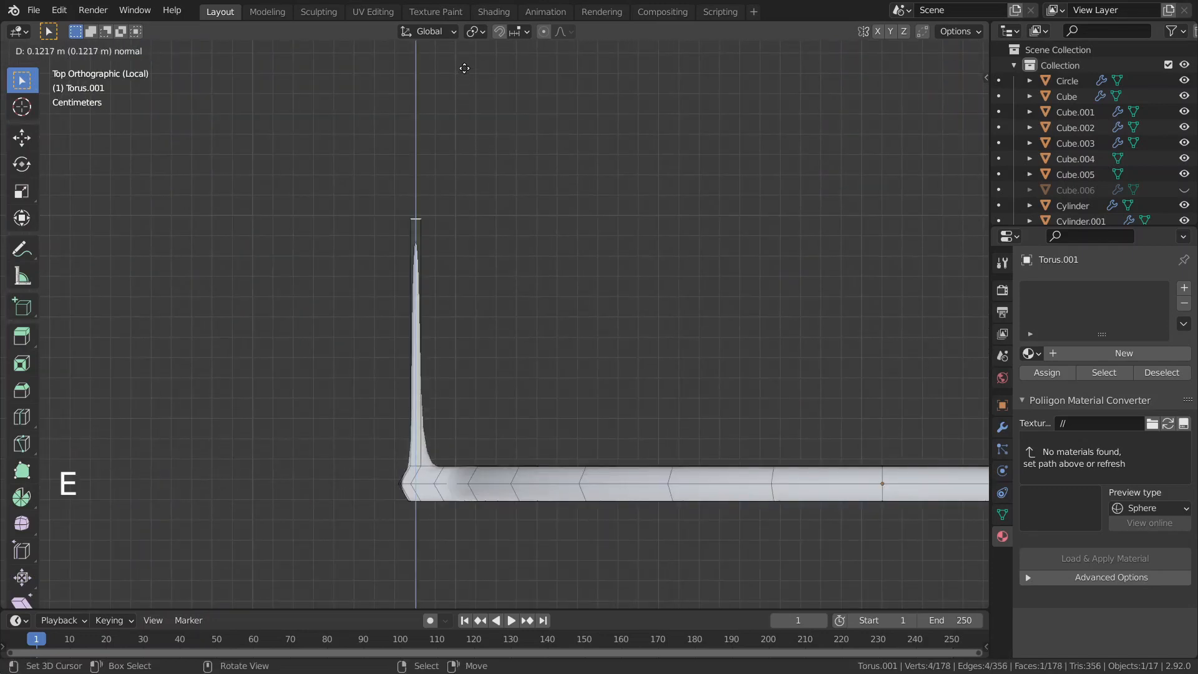
pyautogui.click(561, 464)
# Extrude the temple arm's end face about 0.0186 m further backward
pyautogui.scroll(-3, 543, 457)
pyautogui.keyDown('shift'); pyautogui.moveTo(549, 376); pyautogui.dragTo(539, 514, button='middle'); pyautogui.keyUp('shift')
pyautogui.press('e')
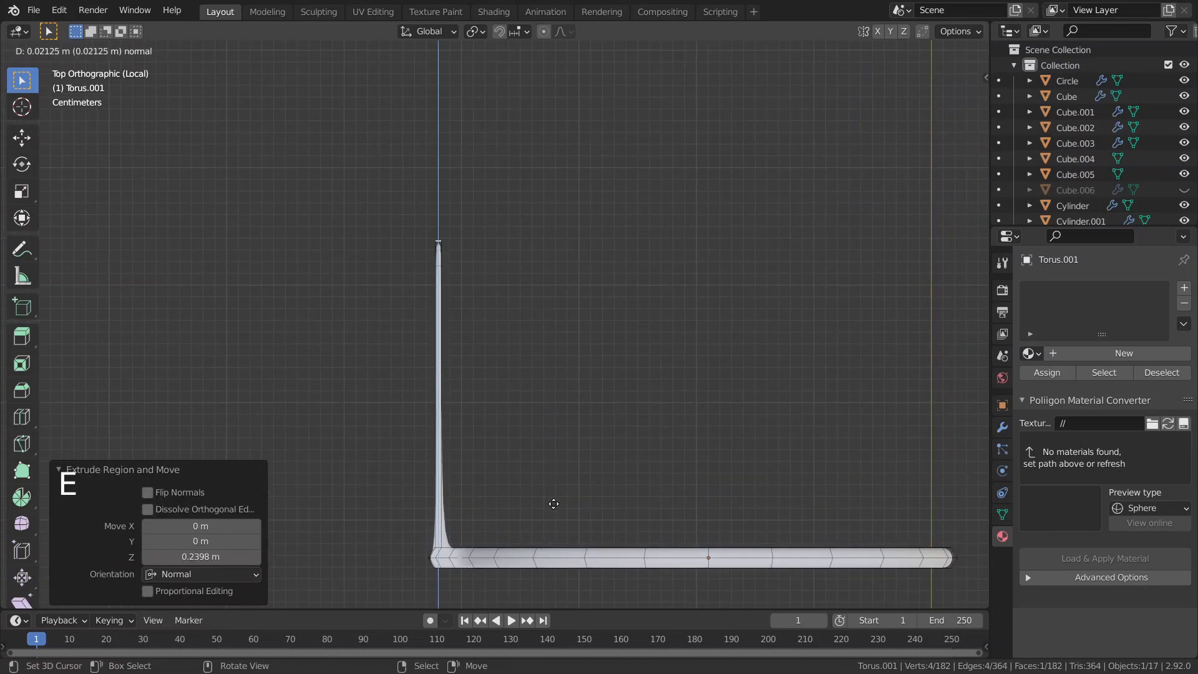
pyautogui.click(536, 547)
pyautogui.scroll(-4, 535, 547)
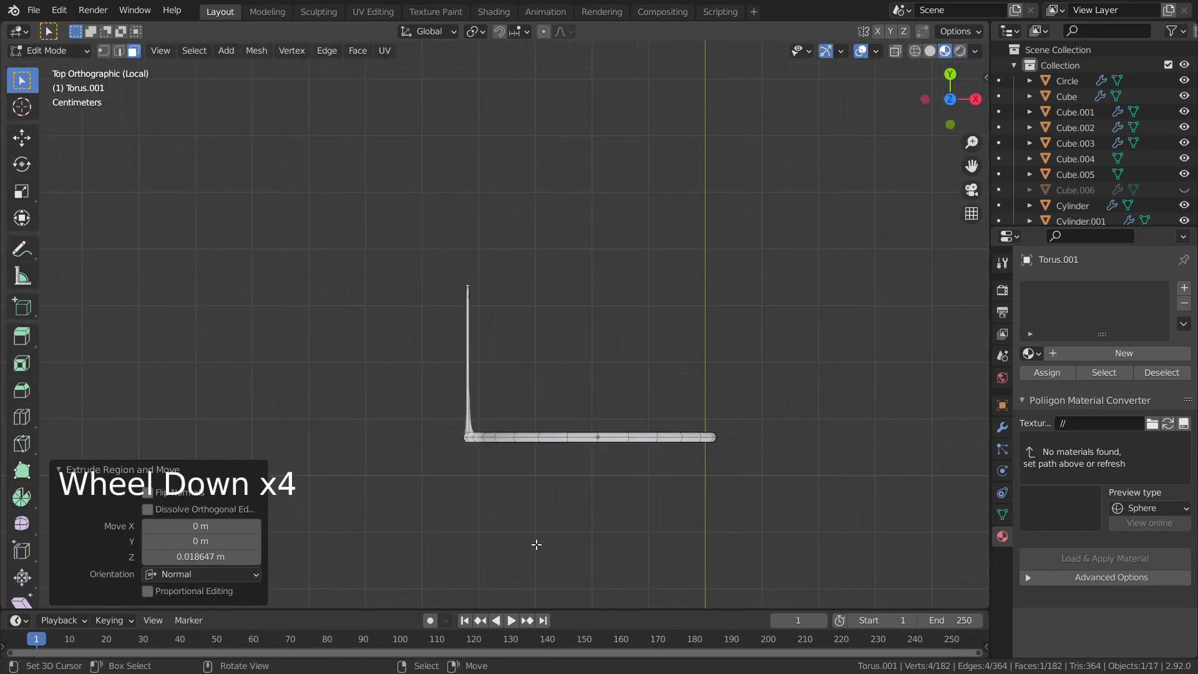
# Examine how the temple arm sits beside the penguin's eye and head in the full scene
pyautogui.press('Tab')
pyautogui.scroll(-3, 537, 544)
pyautogui.moveTo(537, 544); pyautogui.dragTo(604, 450, button='middle')
pyautogui.press('/')
pyautogui.scroll(-3, 530, 436)
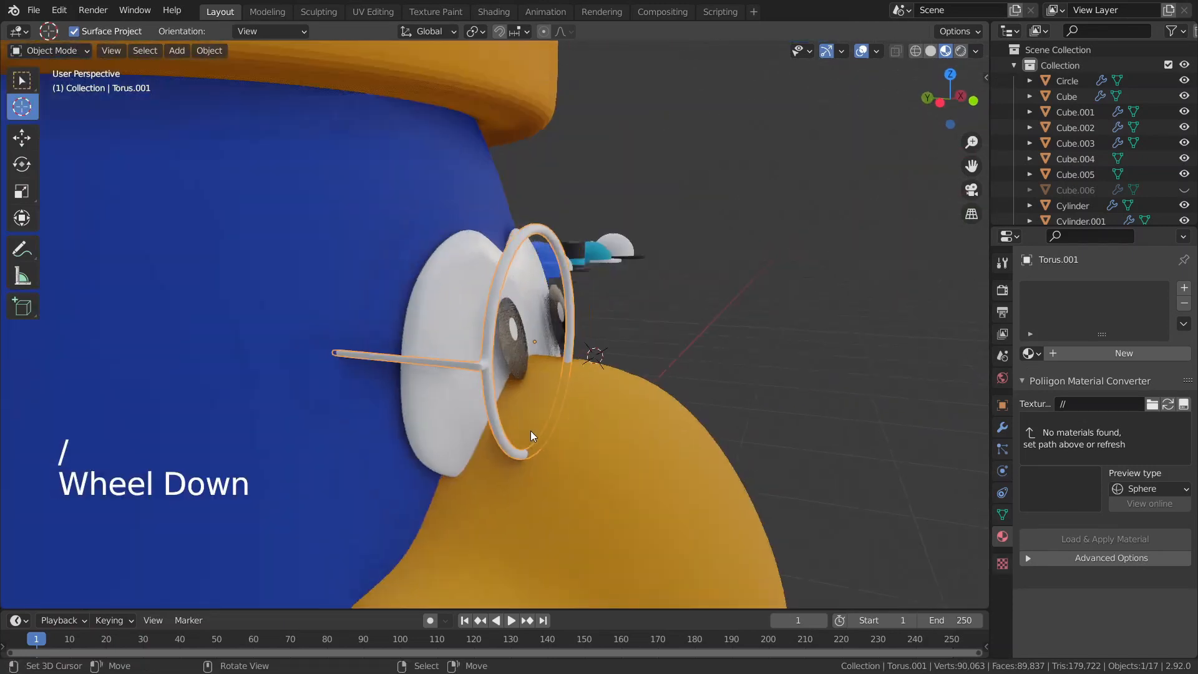
pyautogui.moveTo(530, 436); pyautogui.dragTo(780, 419, button='middle')
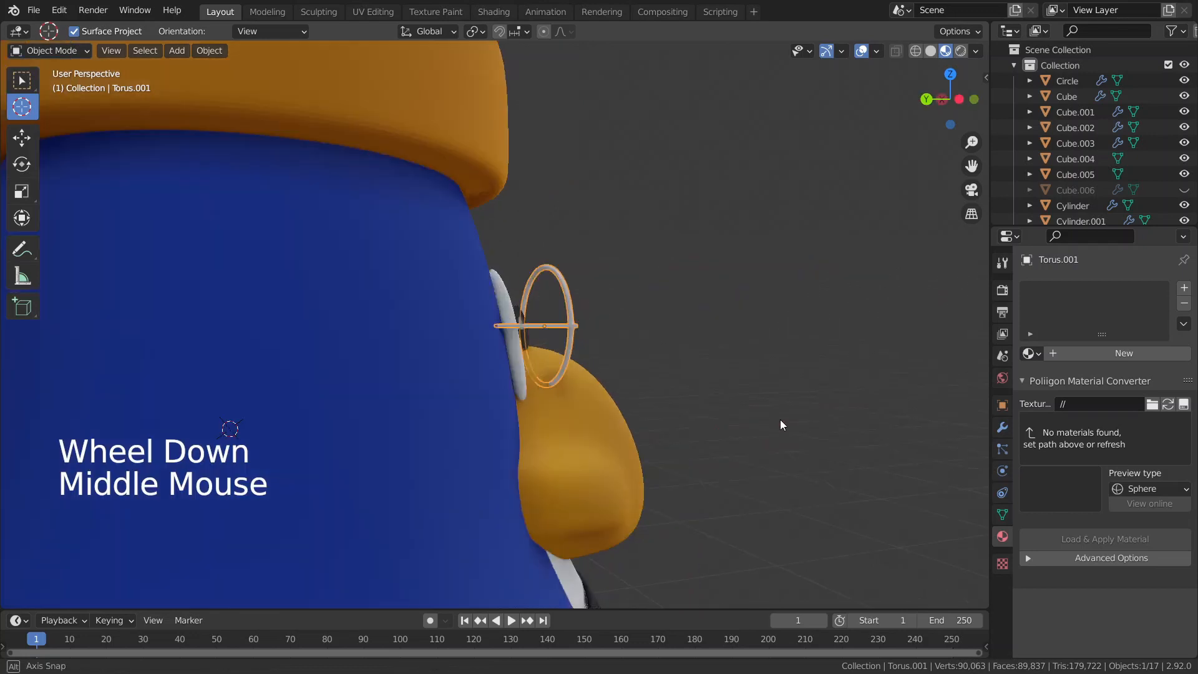
pyautogui.scroll(7, 699, 384)
pyautogui.scroll(-2, 703, 383)
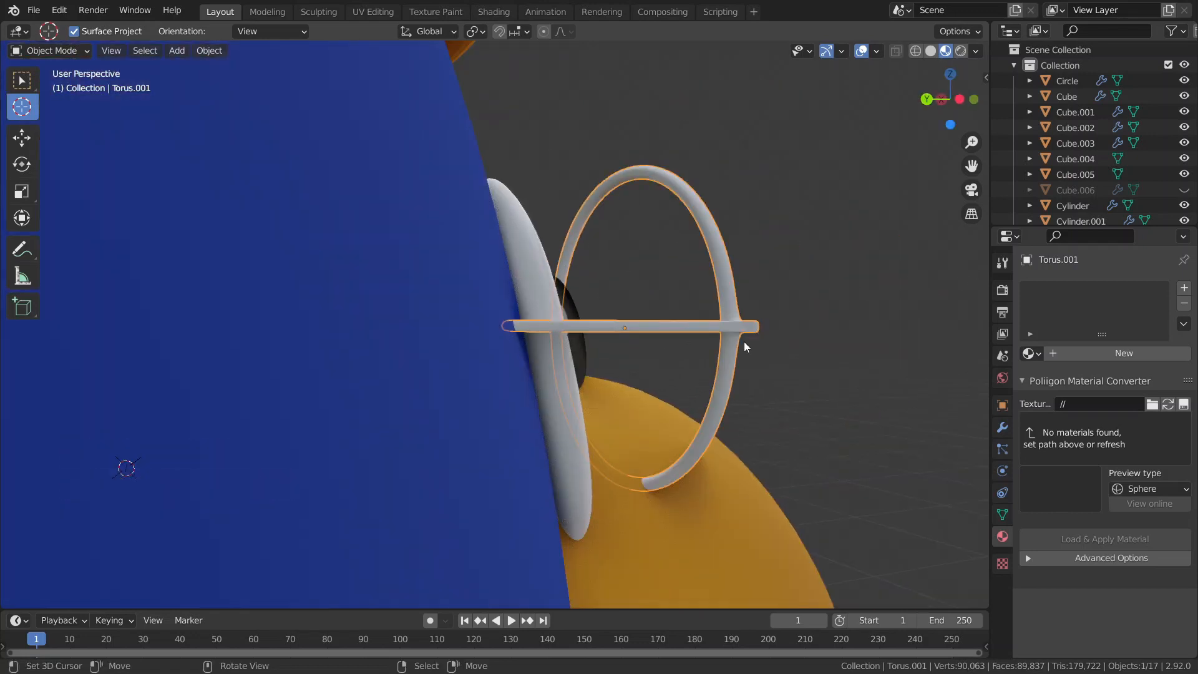
# Isolate the glasses frame and examine the temple arm's mesh from the left side, in wireframe and solid display
pyautogui.press('`')
pyautogui.press('Escape')
pyautogui.press('KP_Divide')
pyautogui.middleClick(738, 367)
pyautogui.click(834, 395)
pyautogui.scroll(2, 724, 395)
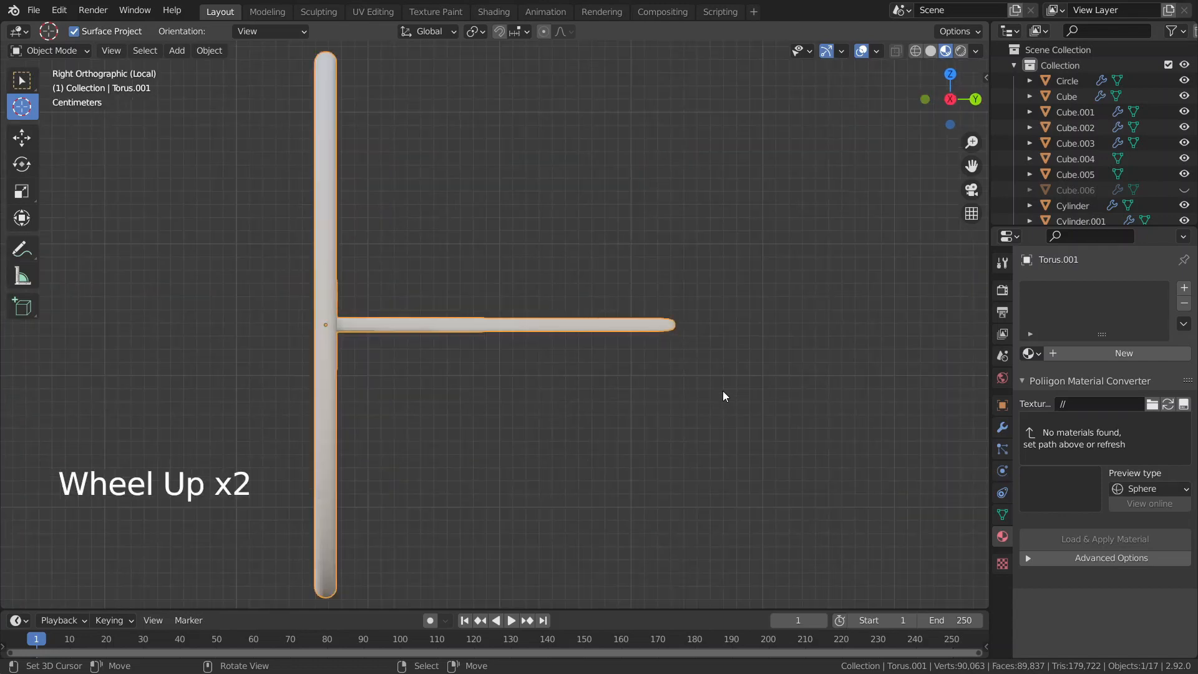
pyautogui.press('`')
pyautogui.click(574, 345)
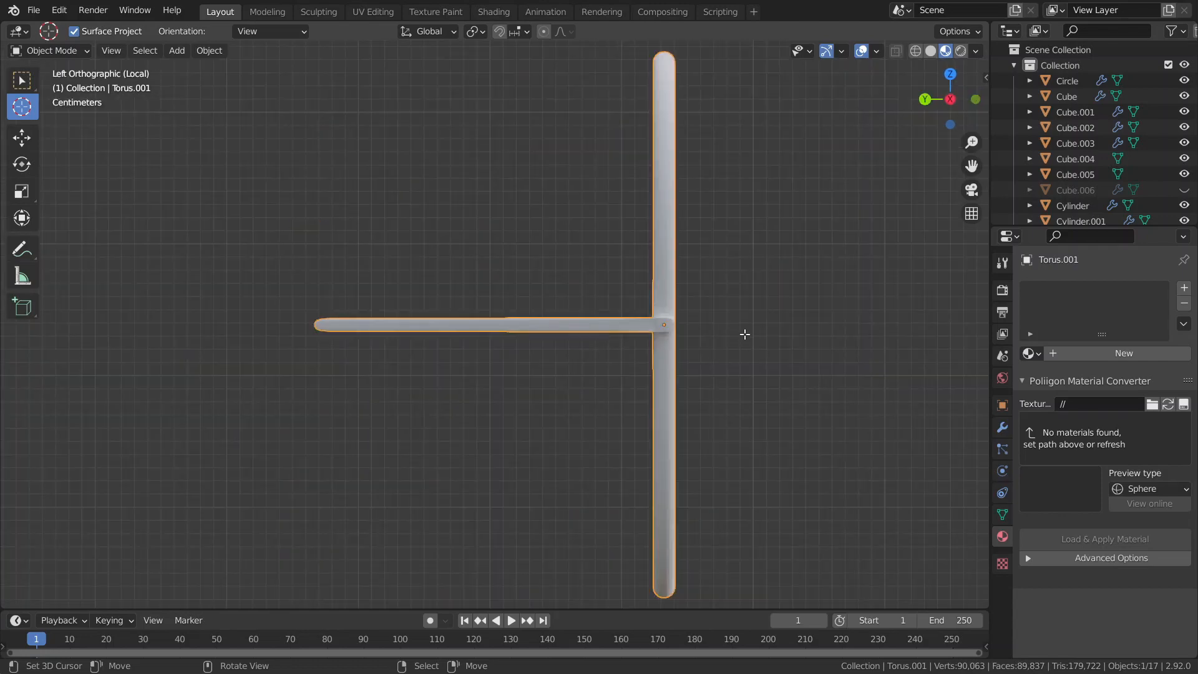
pyautogui.press('Tab')
pyautogui.press('z')
pyautogui.click(551, 347)
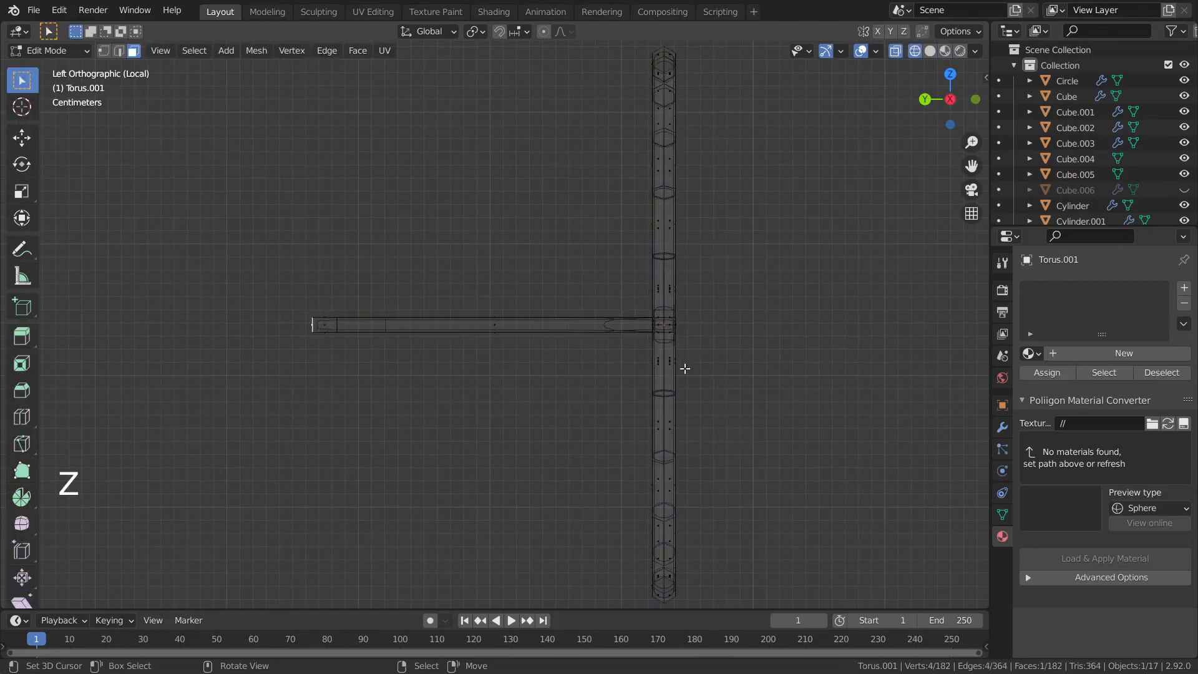
pyautogui.rightClick(796, 388)
pyautogui.scroll(1, 701, 374)
pyautogui.scroll(-1, 682, 380)
pyautogui.press('z')
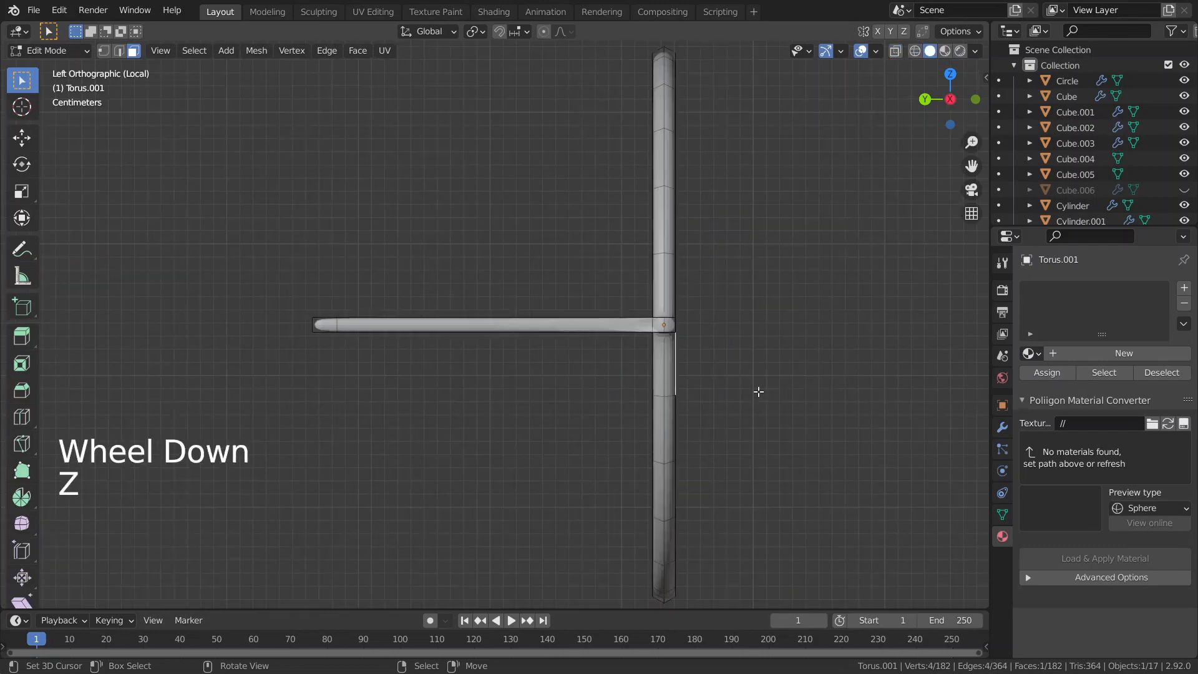
# In front view, select the vertices along the underside of the hinge and temple arm and move them down about 0.0044 m
pyautogui.press('`')
pyautogui.click(611, 331)
pyautogui.keyDown('shift'); pyautogui.moveTo(424, 355); pyautogui.dragTo(620, 350, button='middle'); pyautogui.keyUp('shift')
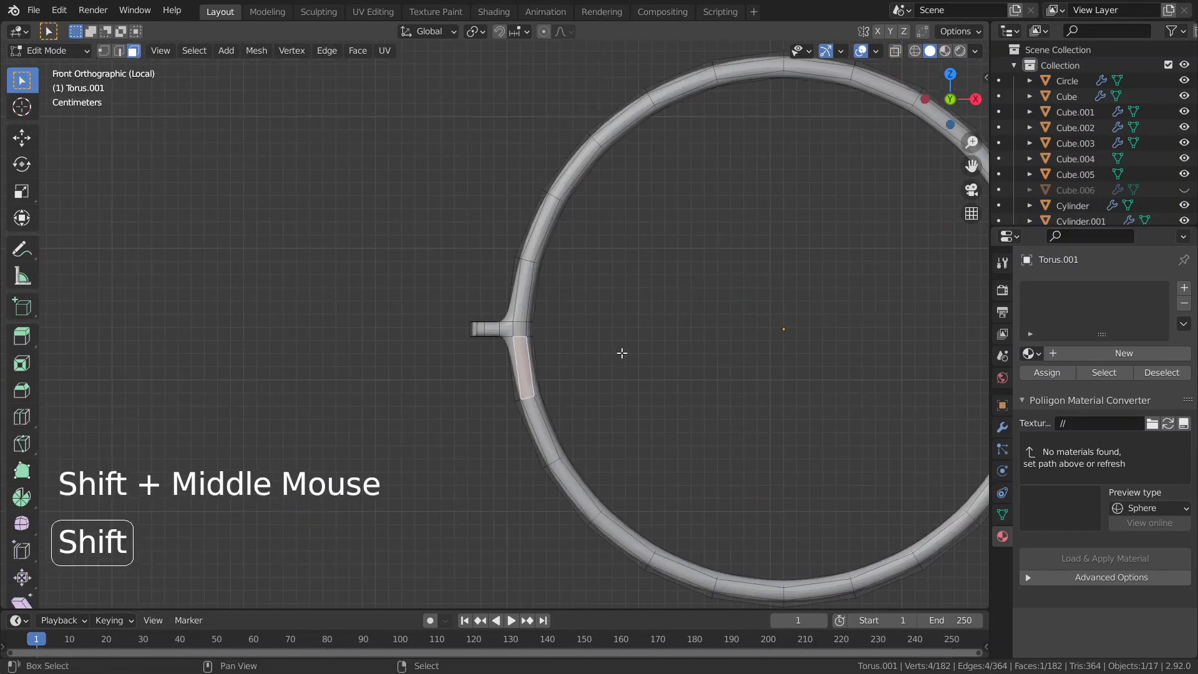
pyautogui.scroll(3, 494, 369)
pyautogui.press('z')
pyautogui.rightClick(338, 359)
pyautogui.press('1')
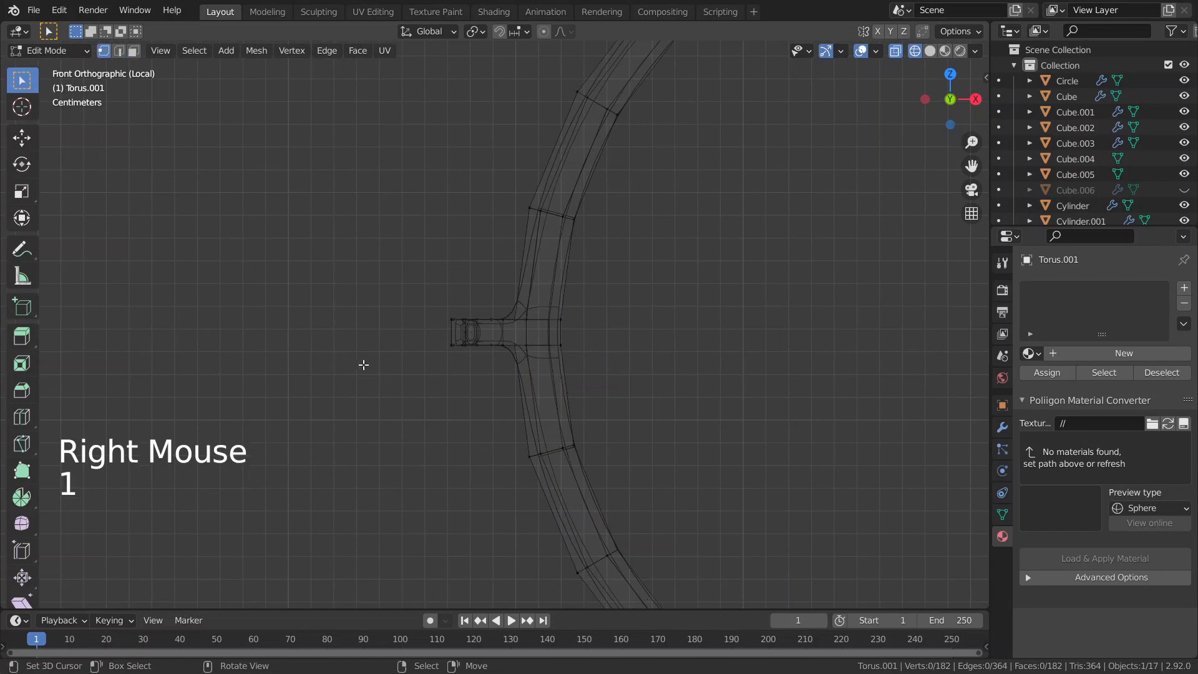
pyautogui.scroll(3, 364, 364)
pyautogui.press('b')
pyautogui.moveTo(366, 352); pyautogui.dragTo(725, 398)
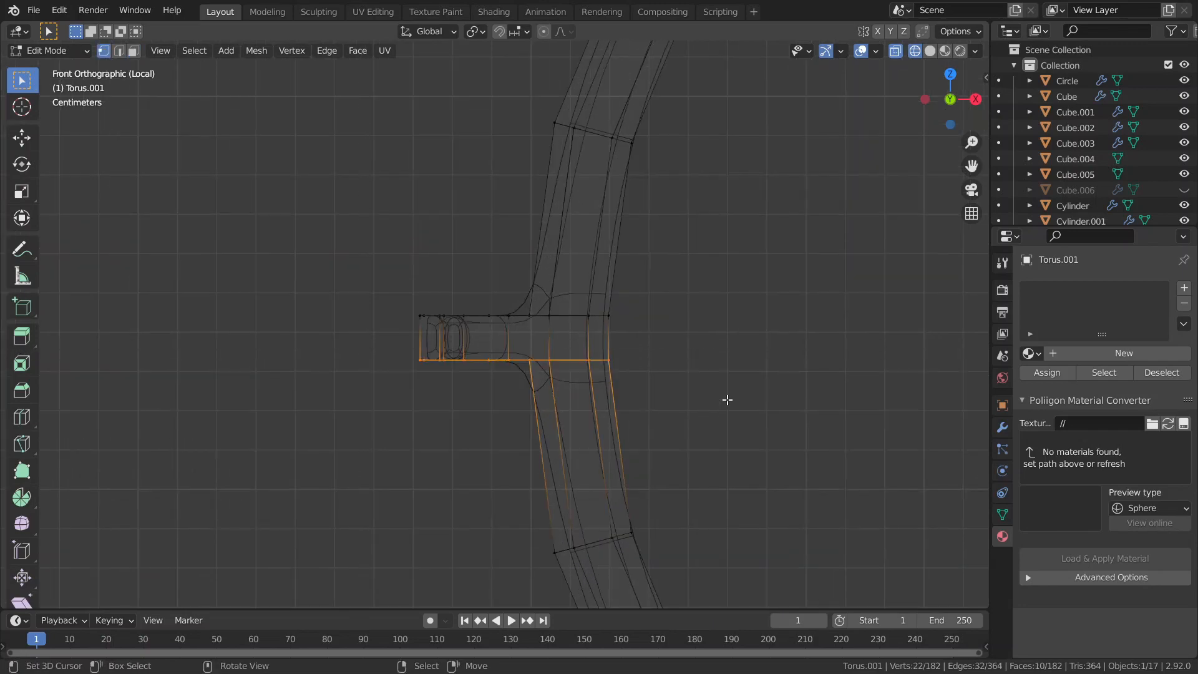
pyautogui.press('g')
pyautogui.press('z')
pyautogui.click(728, 418)
pyautogui.press('z')
pyautogui.scroll(-2, 624, 399)
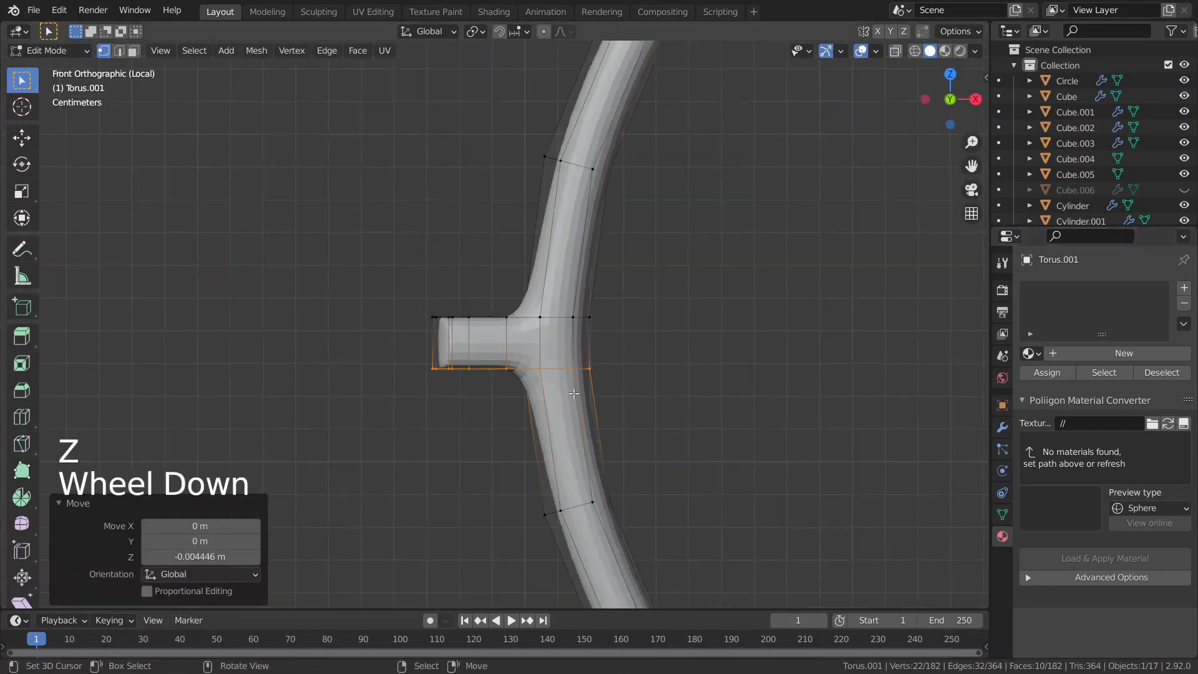
# Check the thickened hinge and temple arm, and undo the last four changes
pyautogui.moveTo(549, 381)
pyautogui.mouseDown(button='middle')
pyautogui.moveTo(652, 411)
pyautogui.moveTo(708, 457)
pyautogui.moveTo(658, 468)
pyautogui.mouseUp(button='middle')
pyautogui.press('Tab')
pyautogui.scroll(-2, 653, 412)
pyautogui.press('Tab')
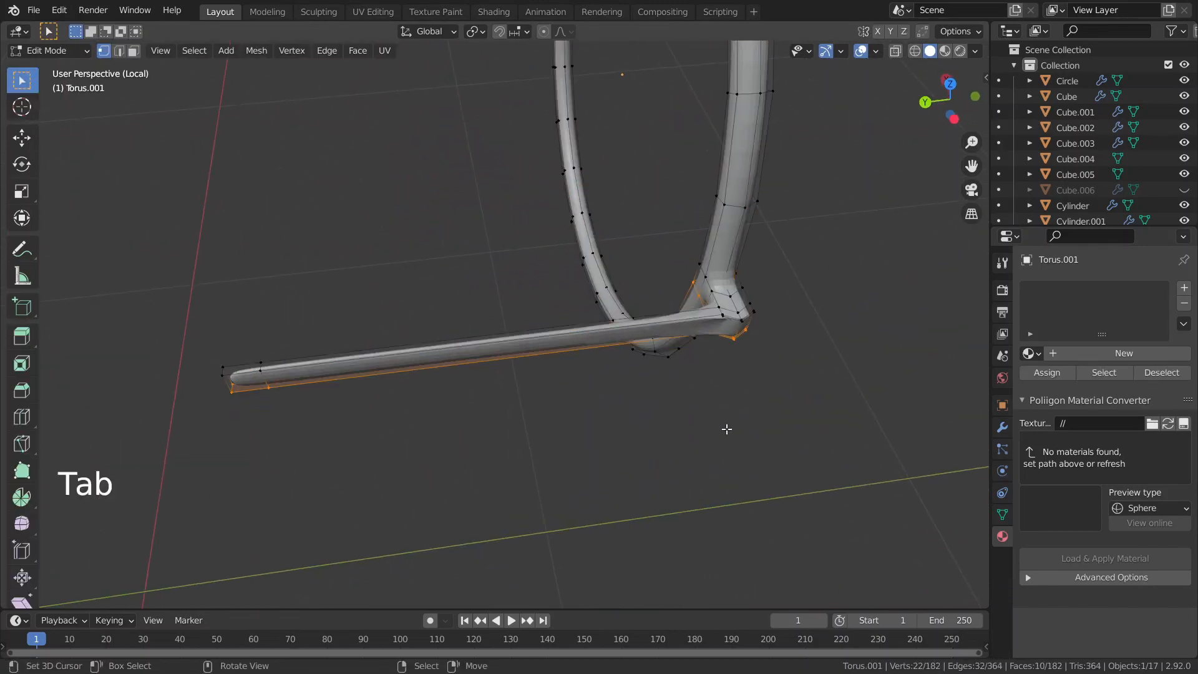
pyautogui.scroll(2, 725, 425)
pyautogui.moveTo(724, 425); pyautogui.dragTo(653, 398, button='middle')
pyautogui.hotkey('ctrl', 'z')
pyautogui.hotkey('ctrl', 'z')
pyautogui.hotkey('ctrl', 'z')
pyautogui.hotkey('ctrl', 'z')
# Add an edge loop around the temple arm and slide it close to the hinge with a factor of 0.983
pyautogui.hotkey('ctrl', 'r')
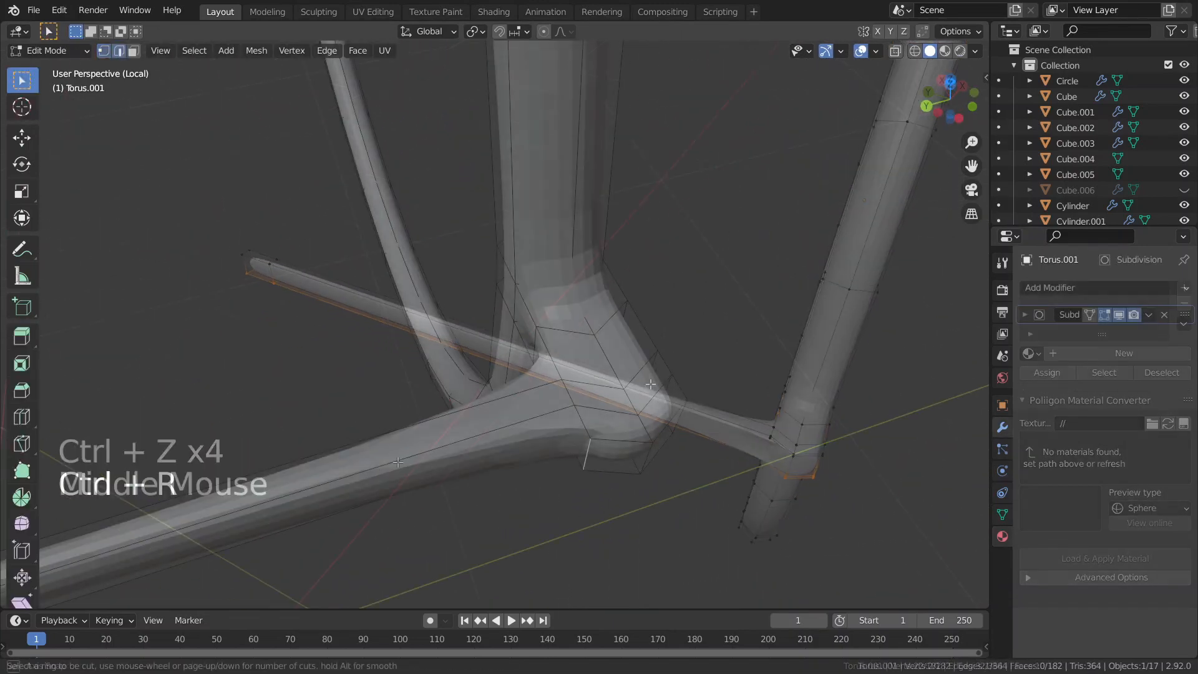
pyautogui.click(416, 468)
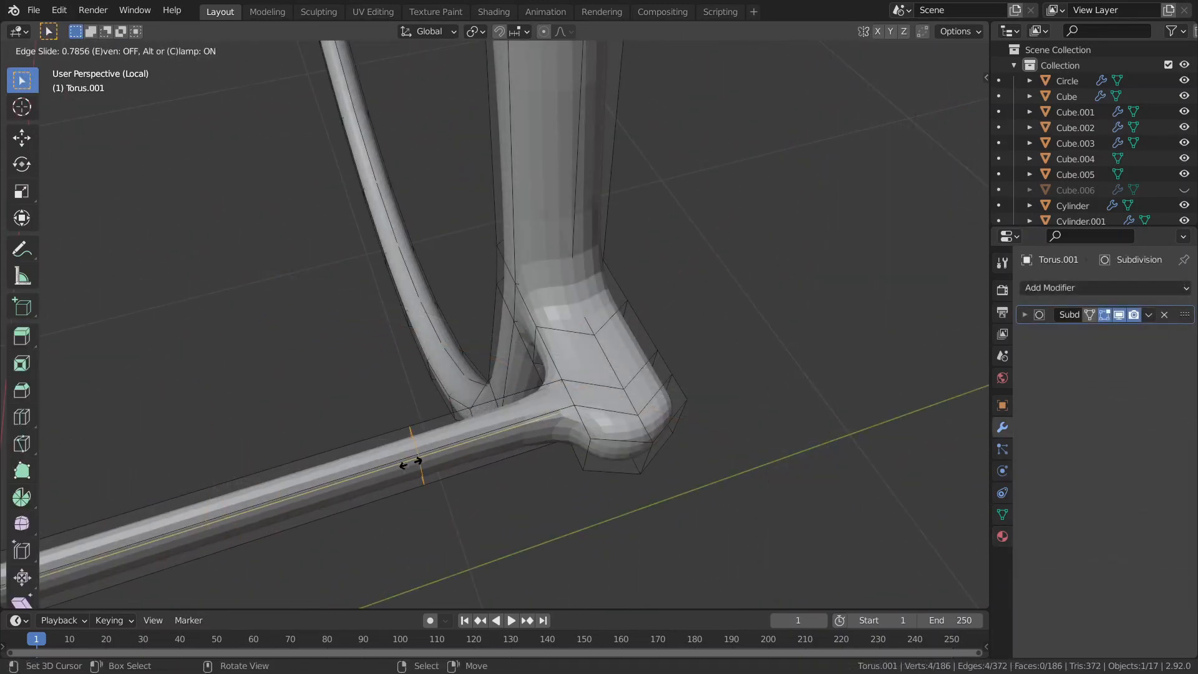
pyautogui.click(666, 437)
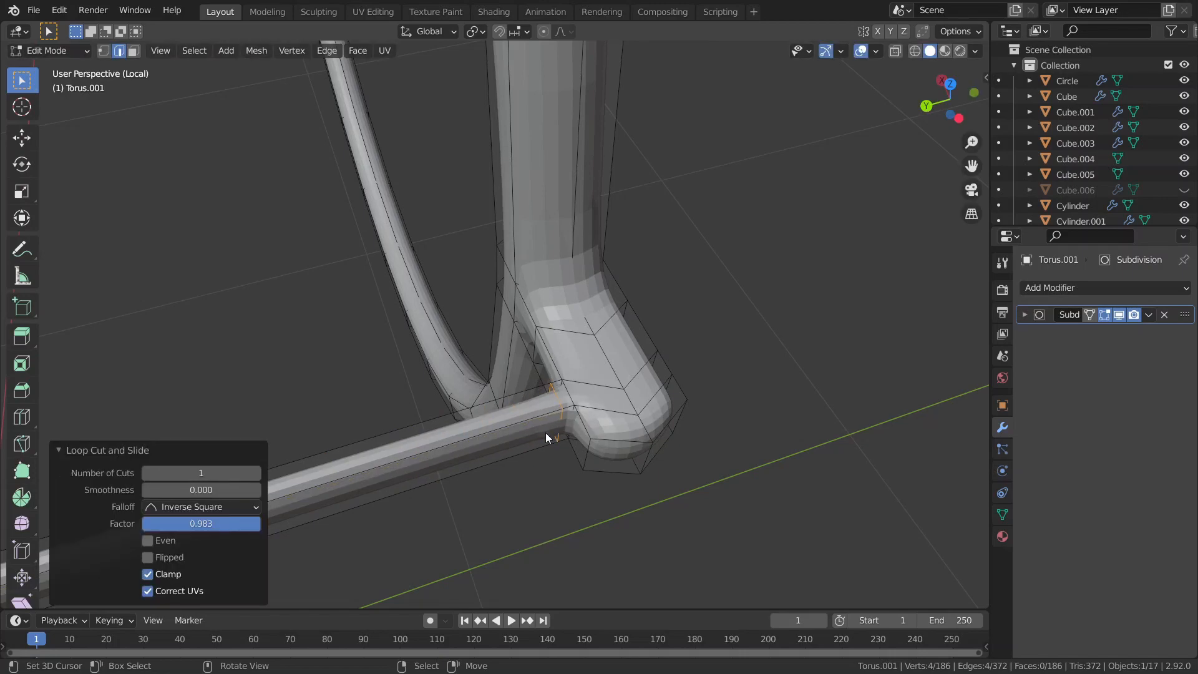
pyautogui.press('q')
pyautogui.press('Tab')
pyautogui.scroll(-2, 814, 458)
pyautogui.moveTo(813, 458); pyautogui.dragTo(727, 267, button='middle')
pyautogui.scroll(-3, 754, 416)
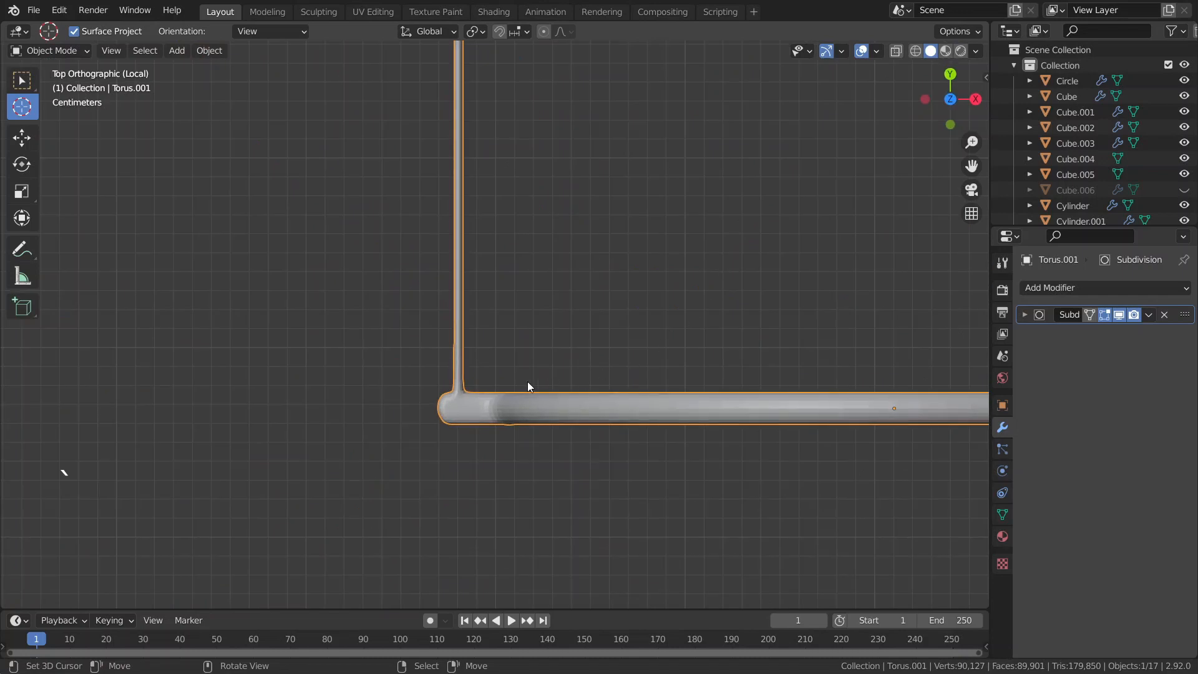
# In top view, select the vertices along the temple arm's inner side and move them inward along X by about 0.0046 m
pyautogui.press('z')
pyautogui.press('z')
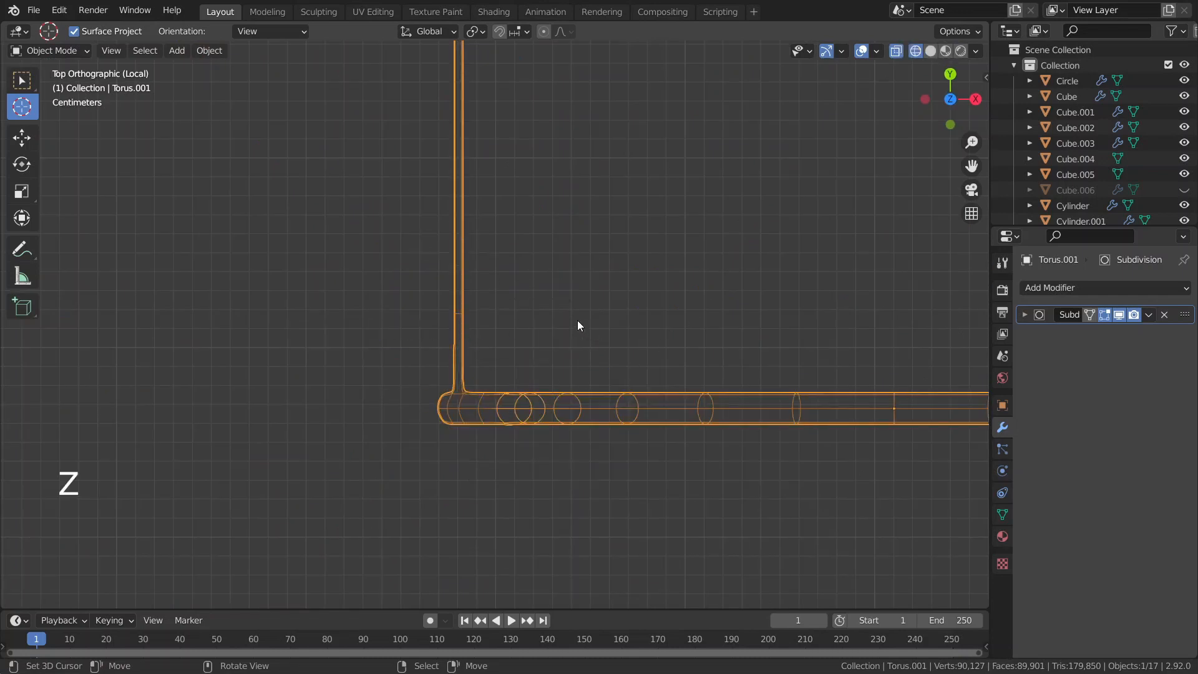
pyautogui.press('Tab')
pyautogui.scroll(-3, 571, 320)
pyautogui.keyDown('shift'); pyautogui.moveTo(564, 319); pyautogui.dragTo(553, 401, button='middle'); pyautogui.keyUp('shift')
pyautogui.press('1')
pyautogui.rightClick(499, 191)
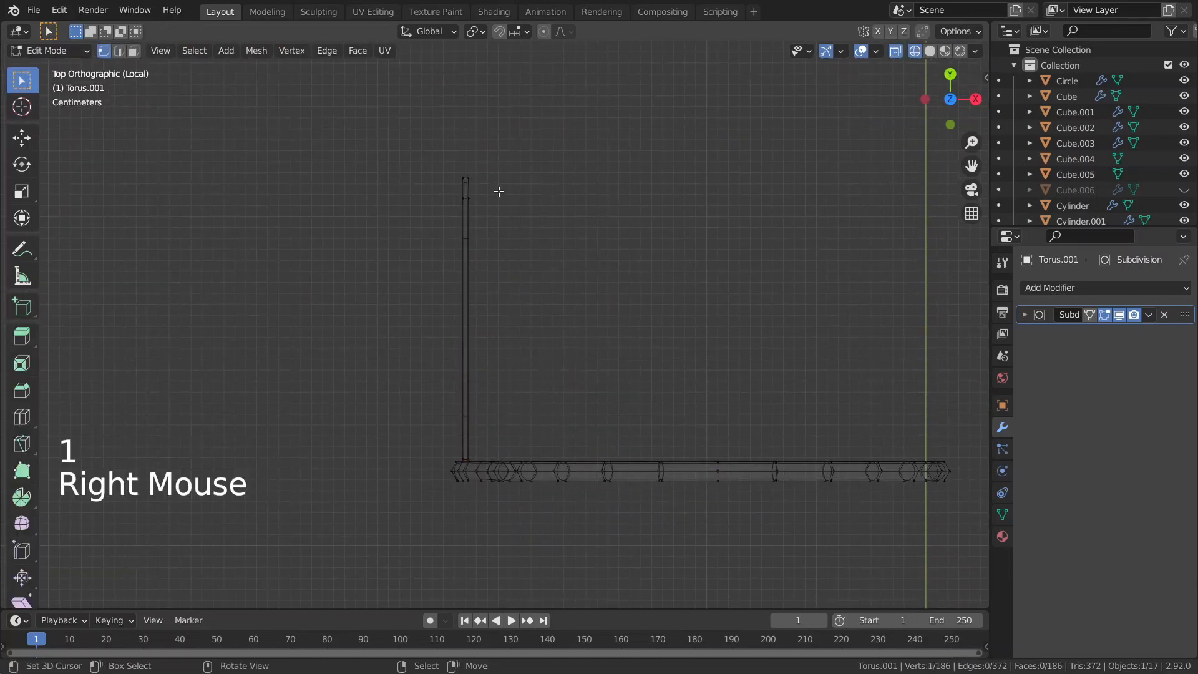
pyautogui.press('b')
pyautogui.moveTo(471, 140)
pyautogui.mouseDown()
pyautogui.moveTo(510, 310)
pyautogui.moveTo(472, 488)
pyautogui.moveTo(469, 466)
pyautogui.mouseUp()
pyautogui.scroll(2, 522, 449)
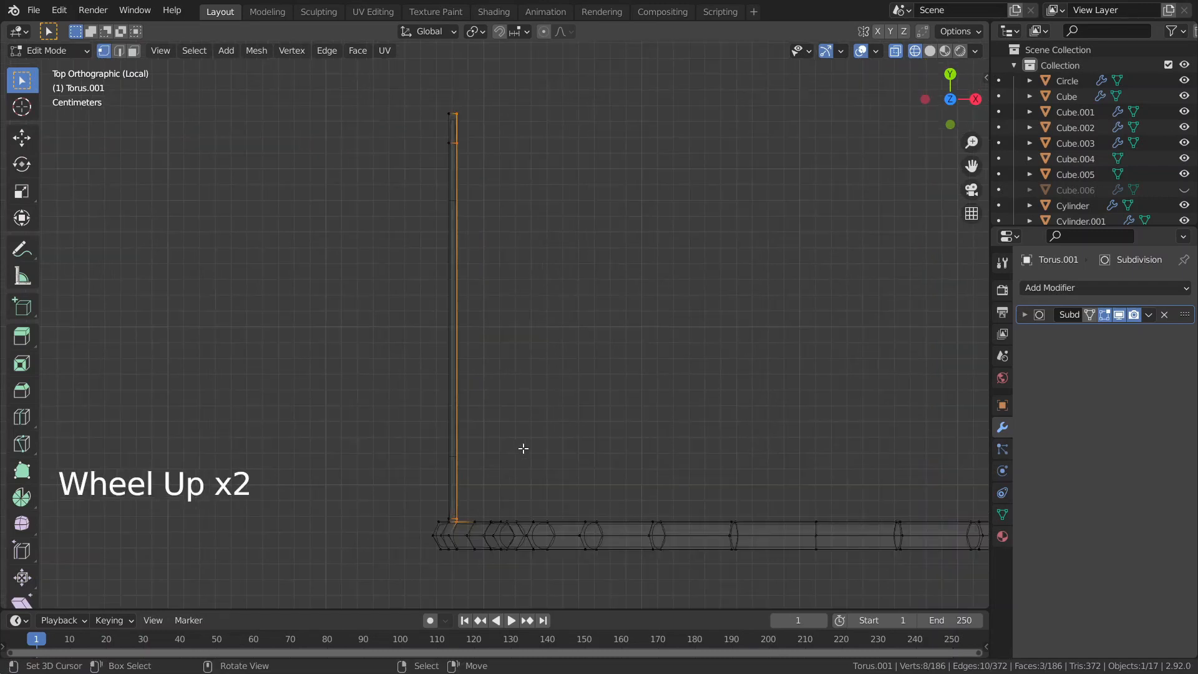
pyautogui.scroll(-1, 524, 449)
pyautogui.moveTo(524, 450); pyautogui.dragTo(734, 454, button='middle')
pyautogui.press('z')
pyautogui.click(910, 409)
pyautogui.moveTo(910, 410)
pyautogui.mouseDown(button='middle')
pyautogui.moveTo(561, 369)
pyautogui.moveTo(10, 345)
pyautogui.moveTo(6, 335)
pyautogui.mouseUp(button='middle')
pyautogui.scroll(3, 655, 331)
pyautogui.moveTo(655, 331); pyautogui.dragTo(451, 222, button='middle')
pyautogui.press('g')
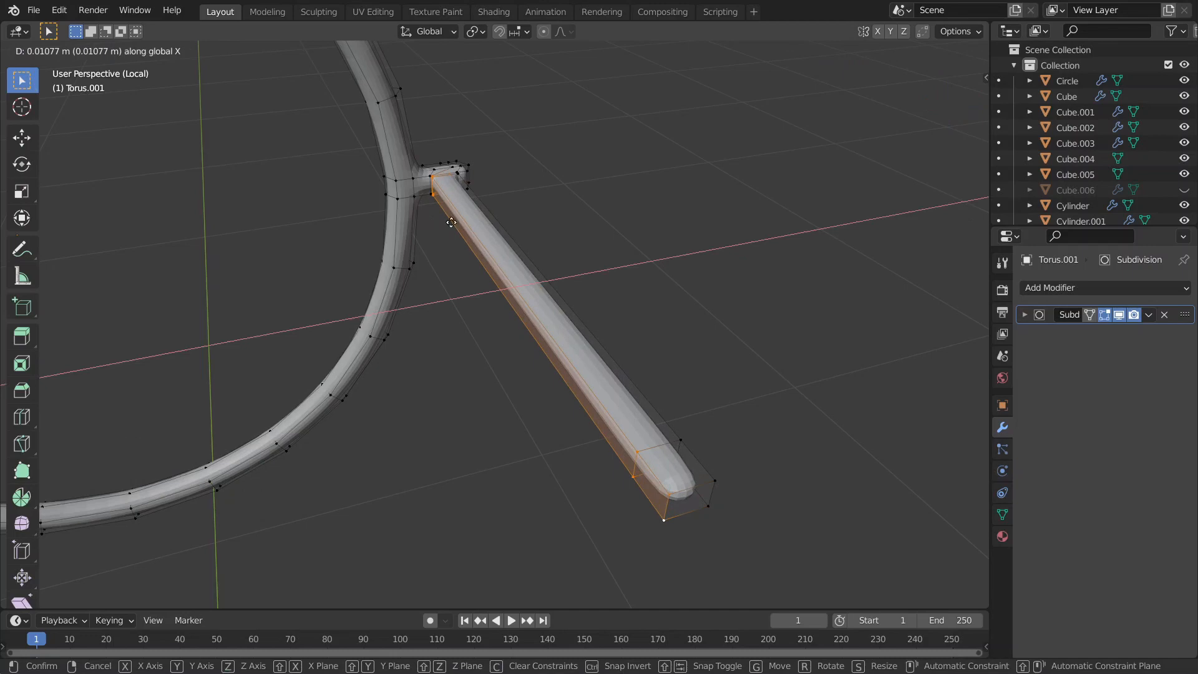
pyautogui.press('shift')
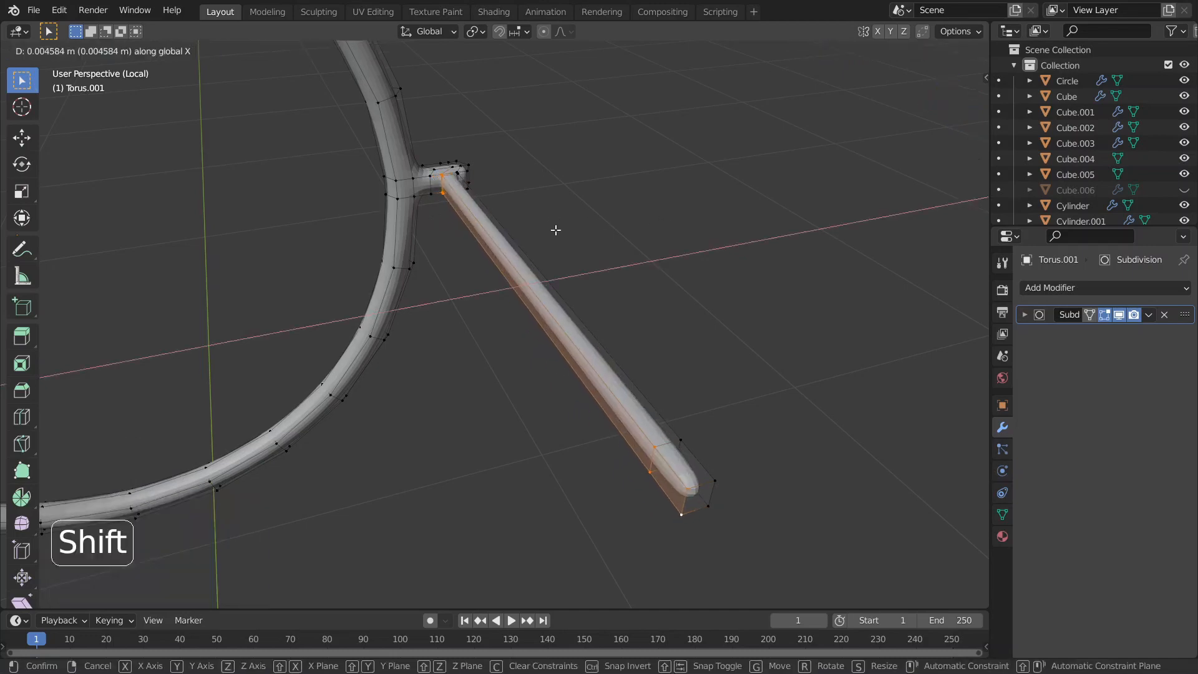
pyautogui.click(556, 230)
pyautogui.press('Tab')
pyautogui.scroll(-1, 556, 231)
pyautogui.moveTo(555, 231); pyautogui.dragTo(398, 436, button='middle')
# Select the end face at the rear tip of the temple arm
pyautogui.press('Tab')
pyautogui.press('3')
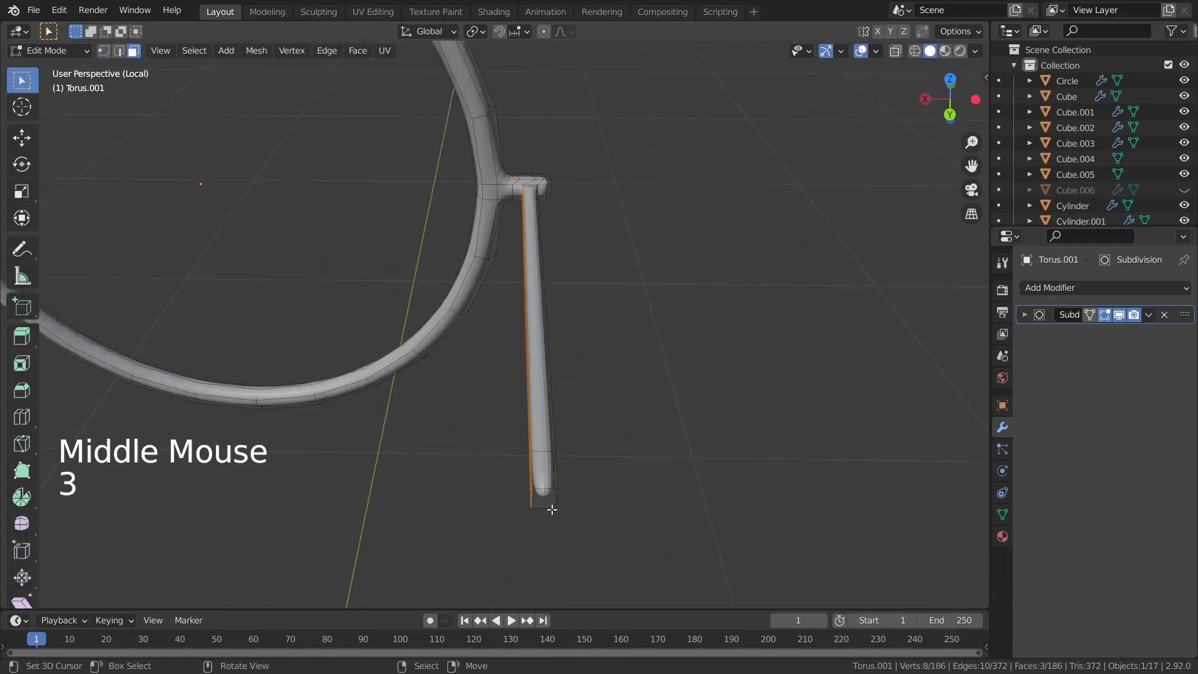
pyautogui.rightClick(552, 509)
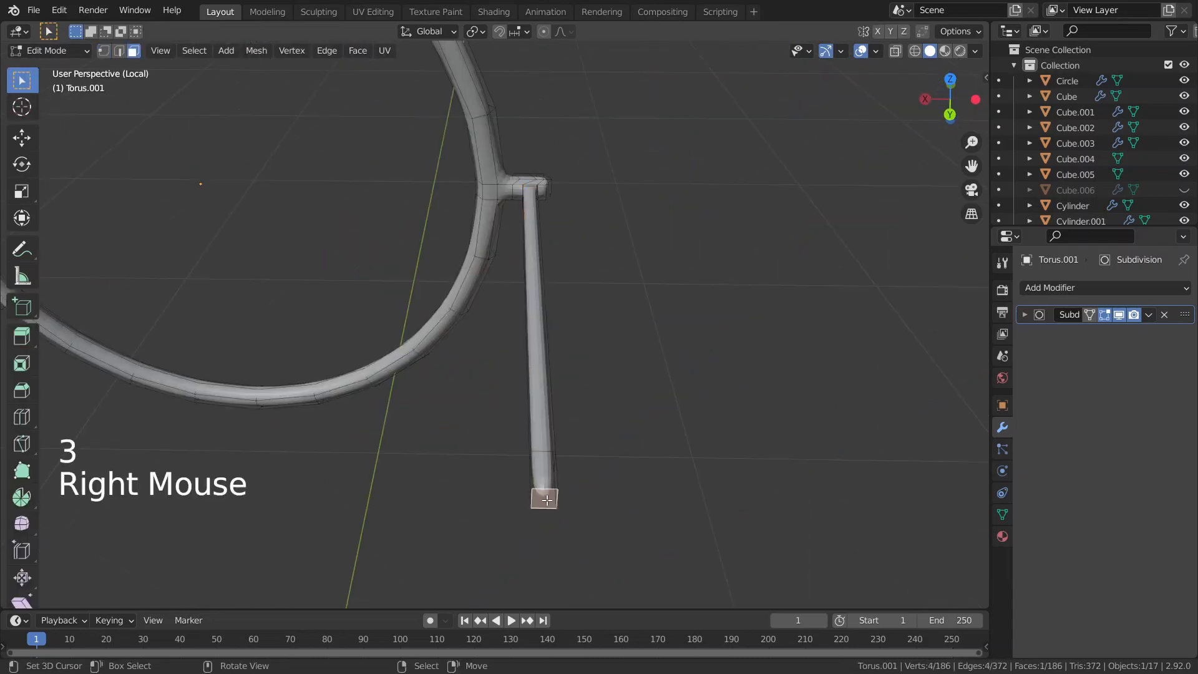
# Try to bend the arm's tip by moving its end face down about 0.030 m
pyautogui.press('g')
pyautogui.press('z')
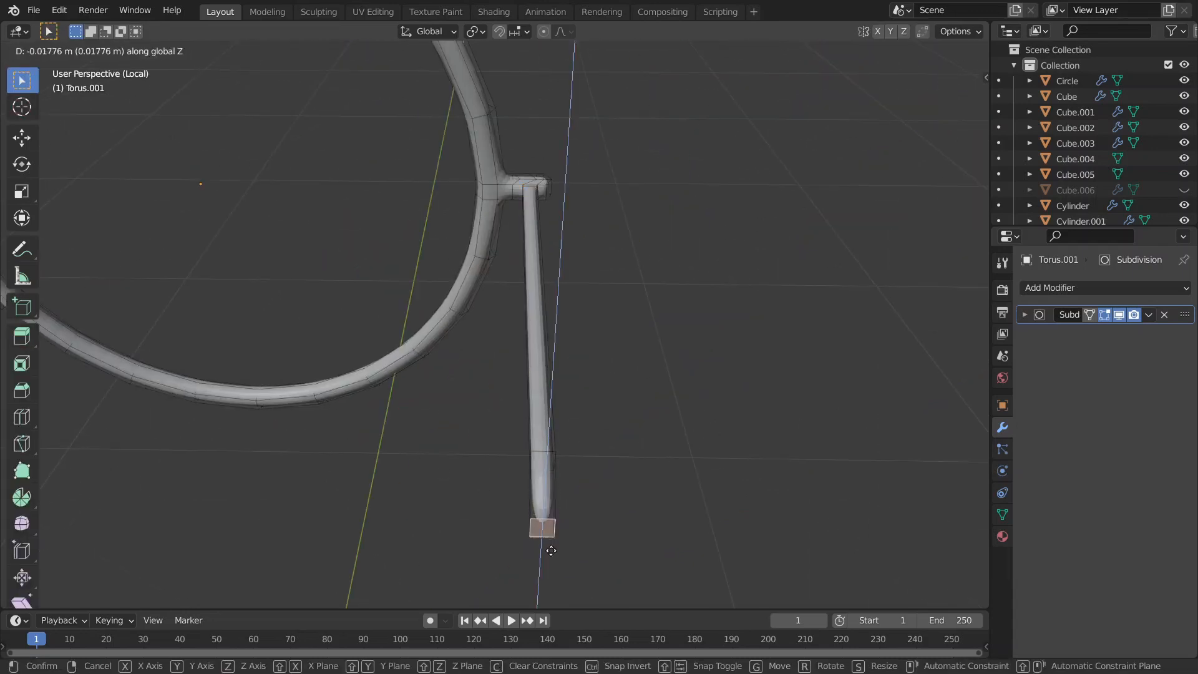
pyautogui.click(552, 560)
pyautogui.moveTo(552, 560); pyautogui.dragTo(422, 501, button='middle')
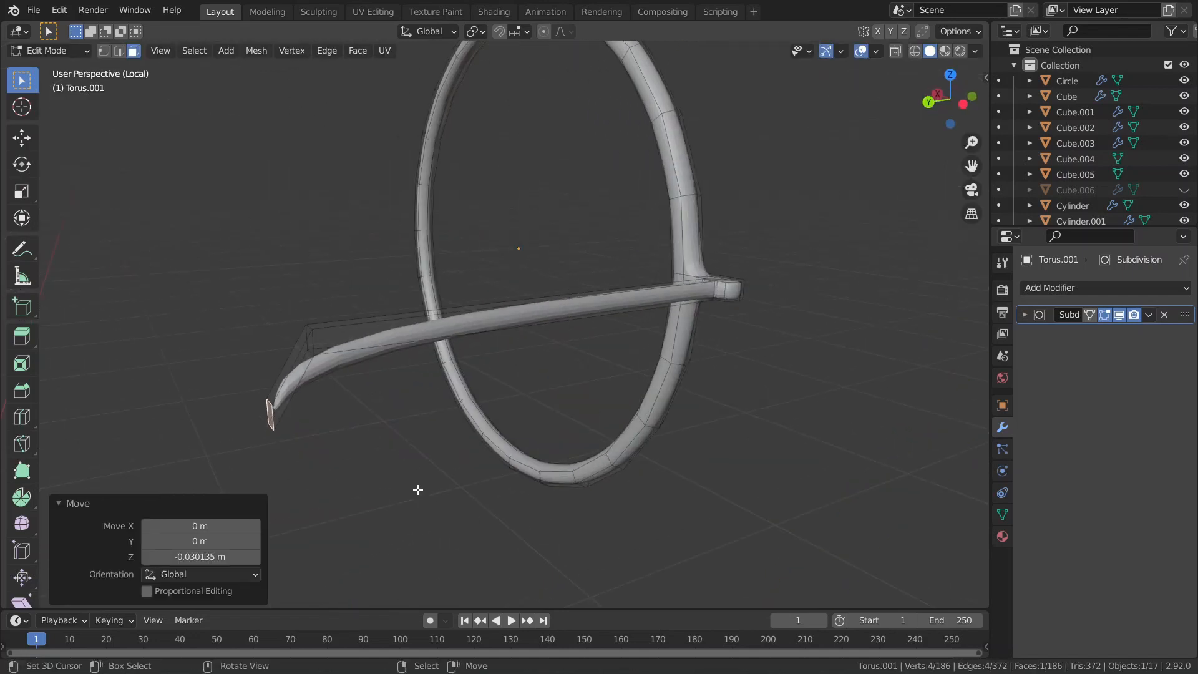
pyautogui.hotkey('ctrl', 'z')
pyautogui.hotkey('ctrl', 'z')
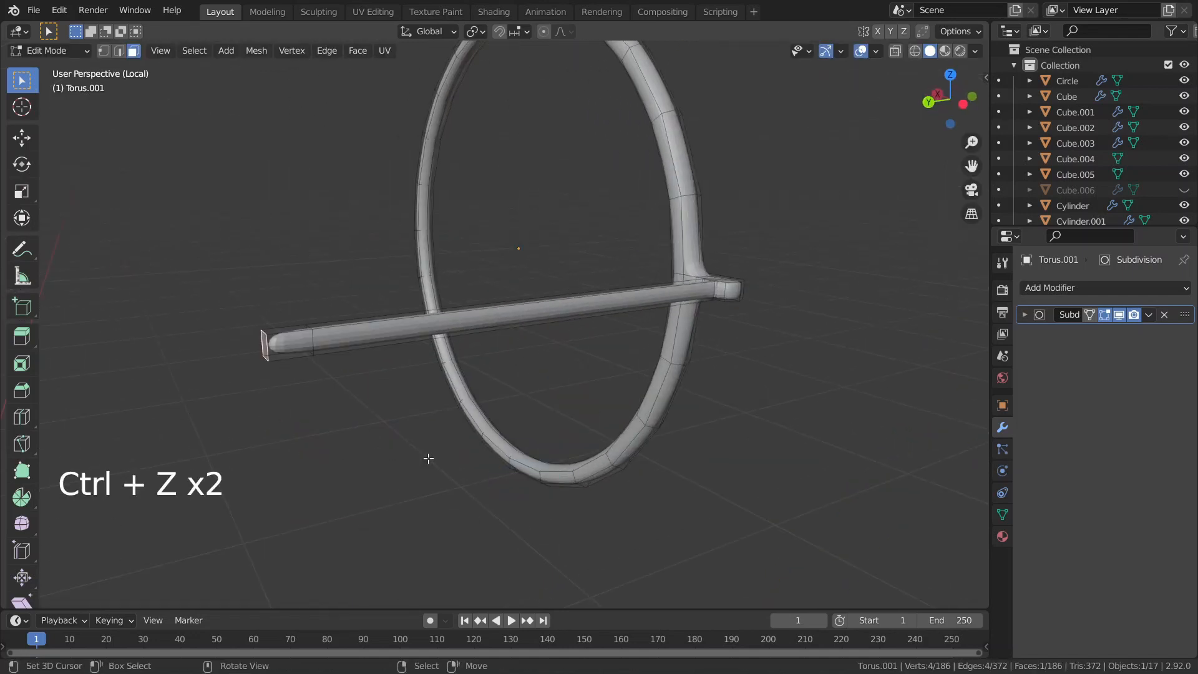
# Lengthen the temple arm by moving its end face backward along Y, and return to the full scene
pyautogui.press('g')
pyautogui.press('y')
pyautogui.click(380, 460)
pyautogui.press('KP_Divide')
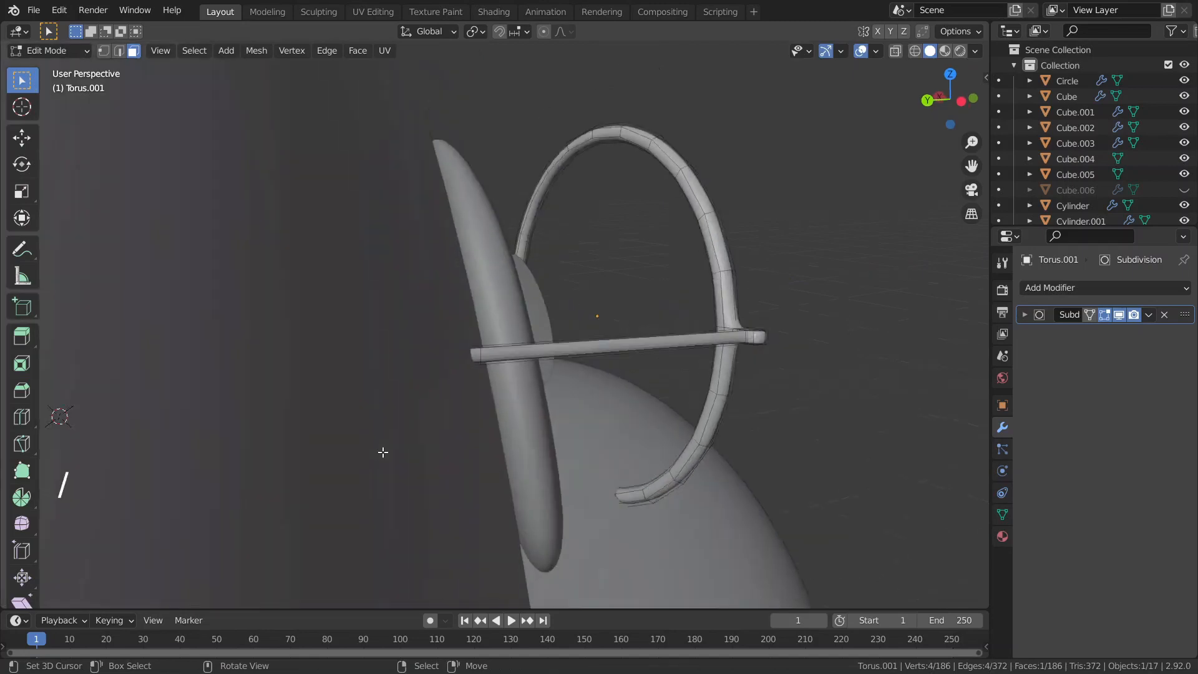
pyautogui.scroll(-4, 383, 452)
pyautogui.moveTo(382, 452); pyautogui.dragTo(256, 384, button='middle')
pyautogui.press('Tab')
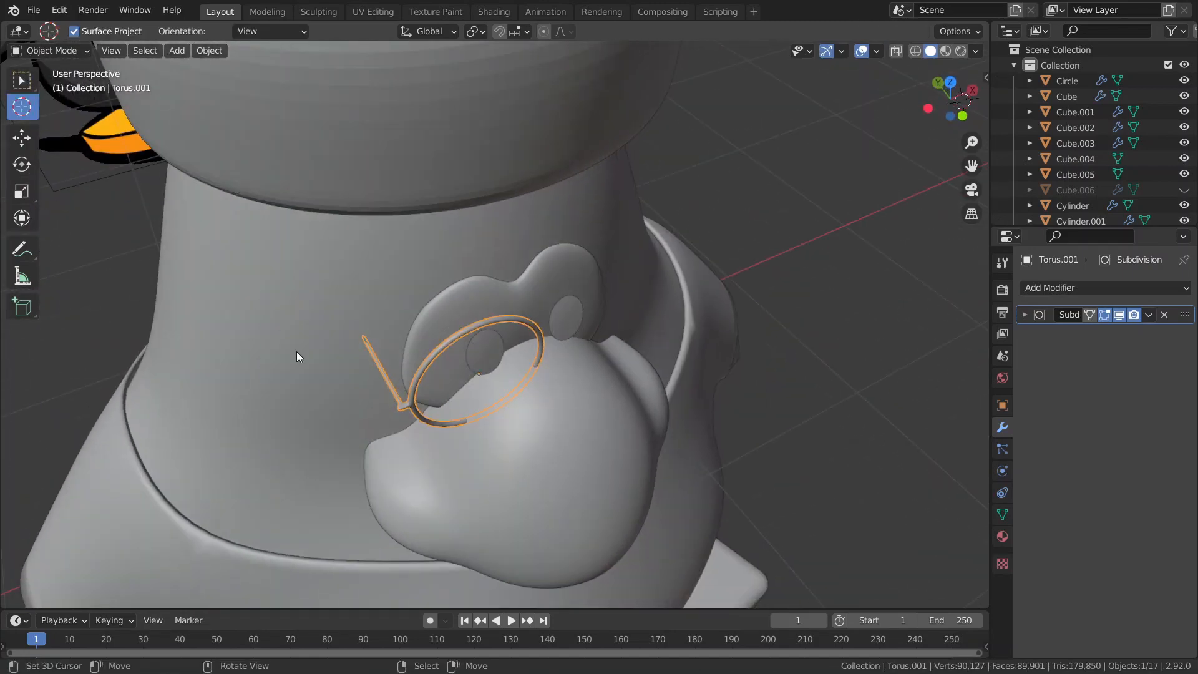
# In top view, select the temple arm's rear end and move it about -0.226 m in X and 0.175 m in Y alongside the head
pyautogui.press('KP_7')
pyautogui.keyDown('shift'); pyautogui.moveTo(326, 340); pyautogui.dragTo(429, 419, button='middle'); pyautogui.keyUp('shift')
pyautogui.press('z')
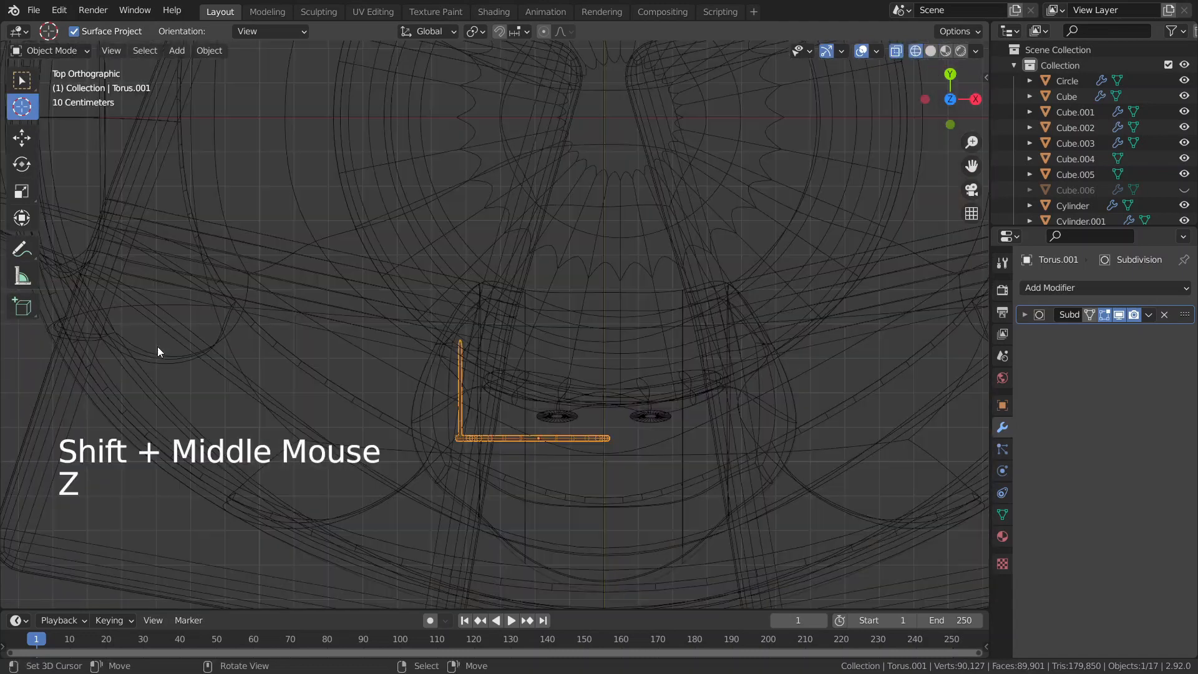
pyautogui.scroll(4, 423, 381)
pyautogui.press('Tab')
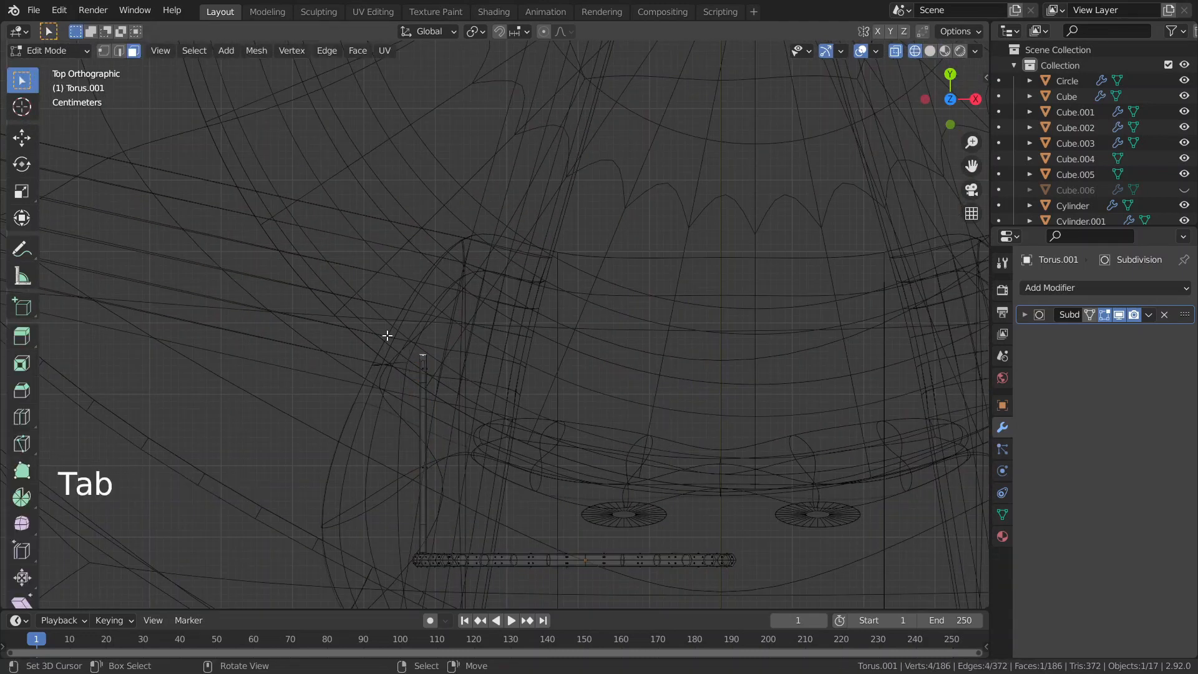
pyautogui.press('b')
pyautogui.moveTo(332, 278); pyautogui.dragTo(518, 422)
pyautogui.press('g')
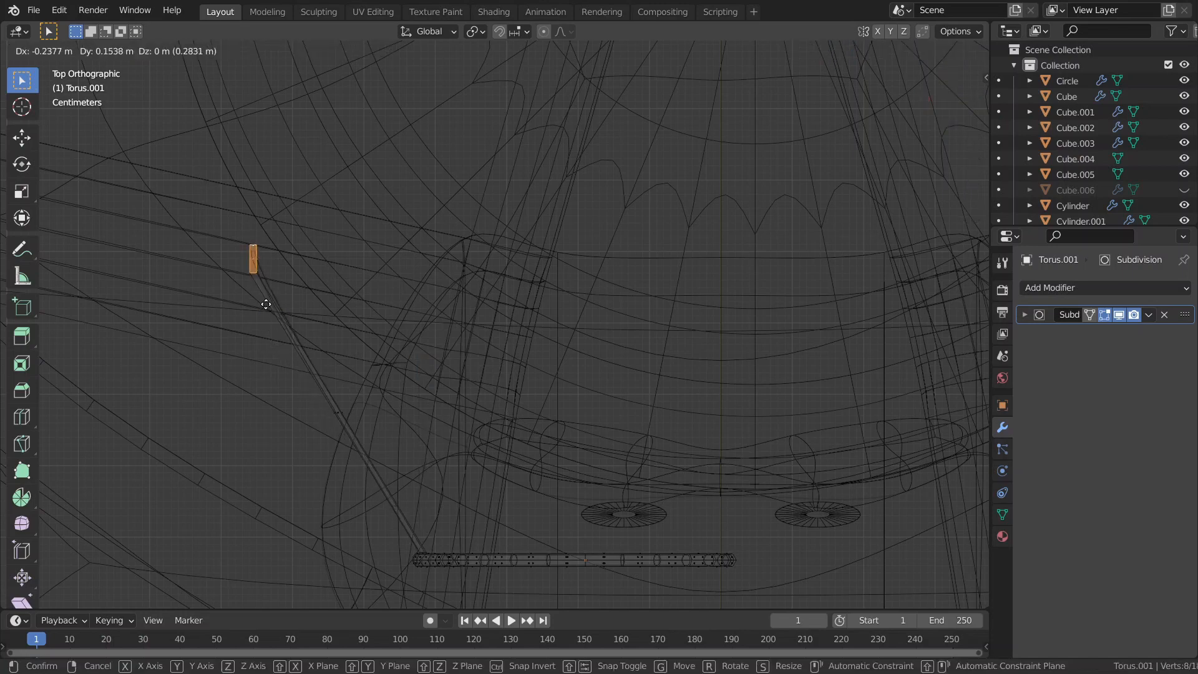
pyautogui.click(274, 288)
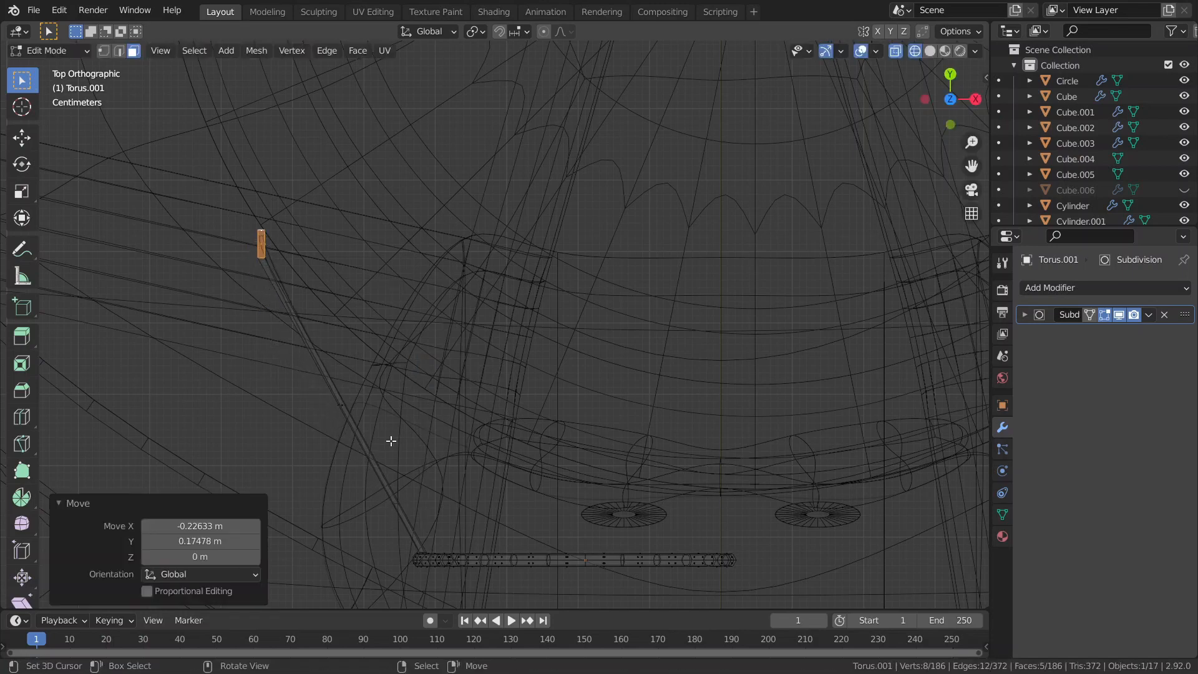
pyautogui.scroll(-2, 399, 462)
pyautogui.moveTo(400, 462)
pyautogui.mouseDown(button='middle')
pyautogui.moveTo(562, 400)
pyautogui.moveTo(732, 378)
pyautogui.moveTo(632, 347)
pyautogui.moveTo(458, 412)
pyautogui.mouseUp(button='middle')
pyautogui.press('Tab')
pyautogui.scroll(2, 463, 258)
pyautogui.press('KP_7')
pyautogui.press('Tab')
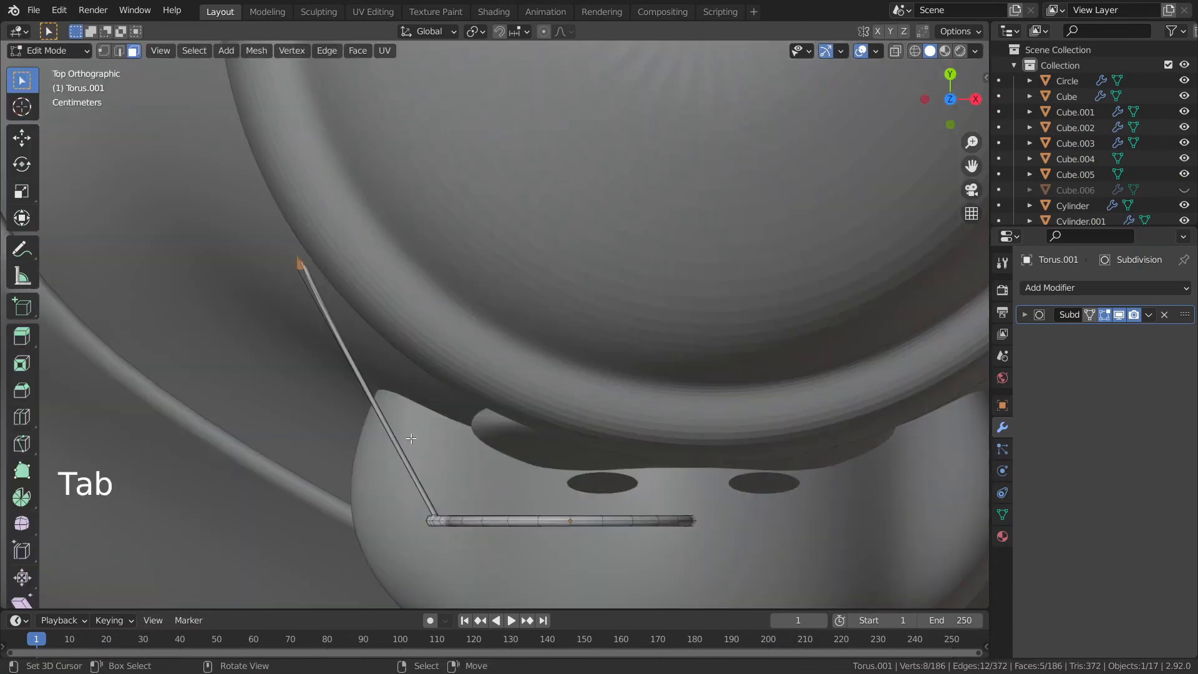
# Cut one edge loop across the middle of the temple arm and move it outward to bow the arm around the head
pyautogui.press('z')
pyautogui.hotkey('ctrl', 'r')
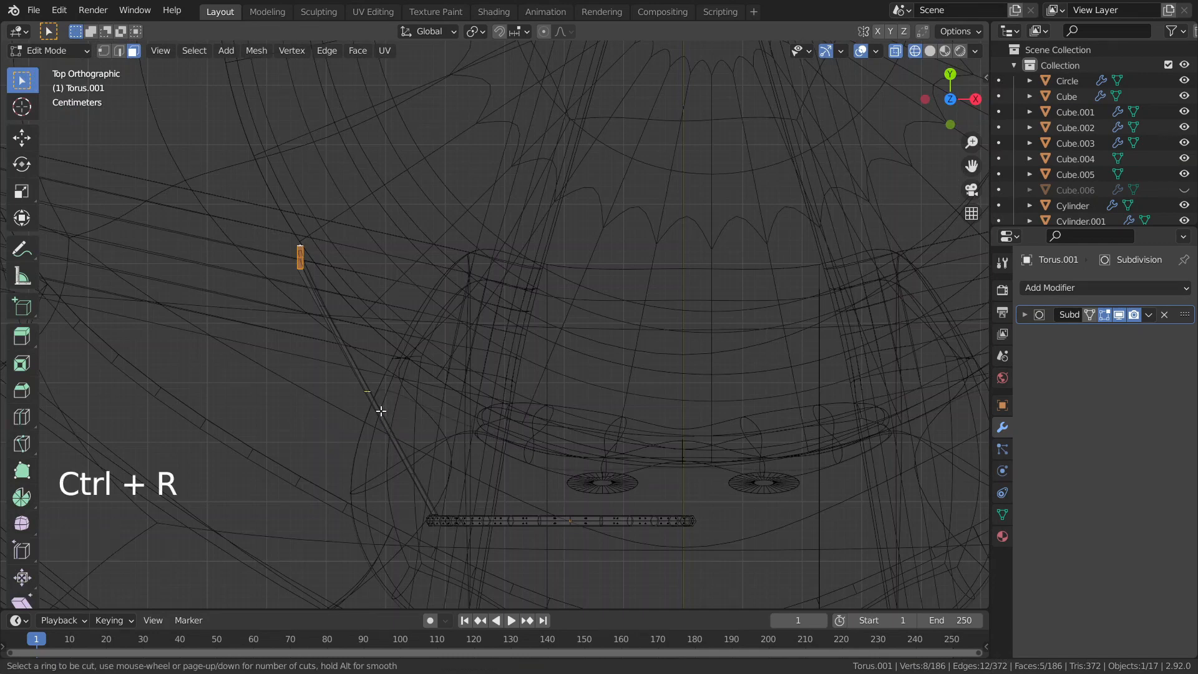
pyautogui.click(381, 414)
pyautogui.press('g')
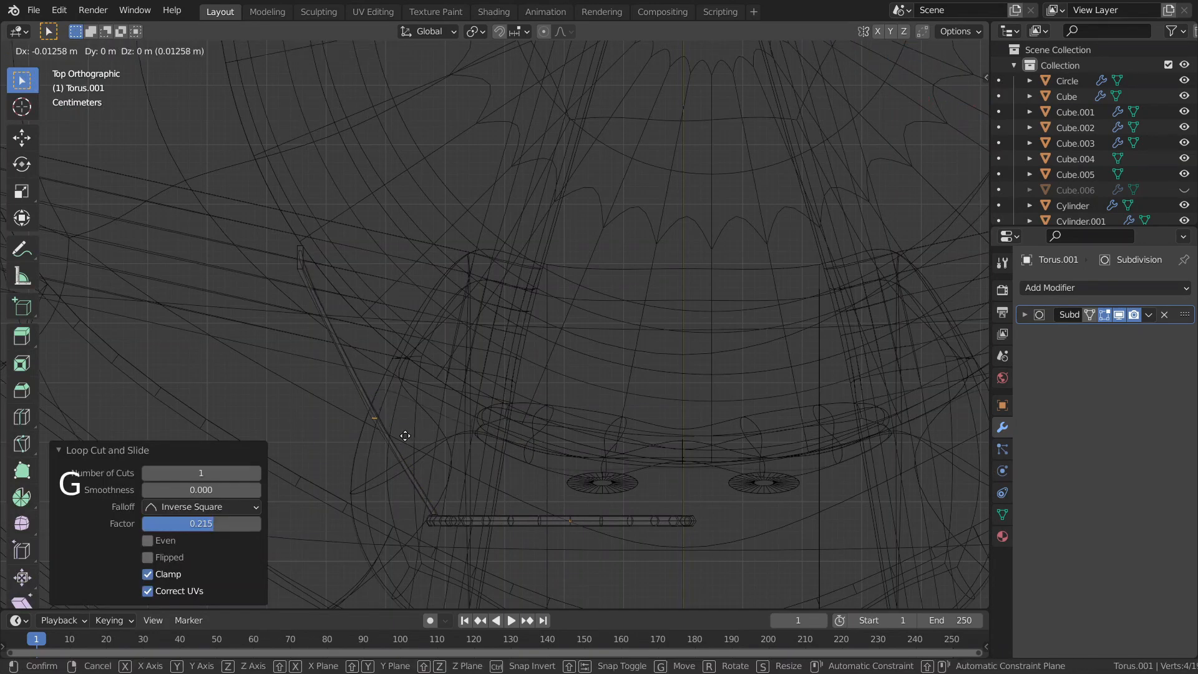
pyautogui.press('shift')
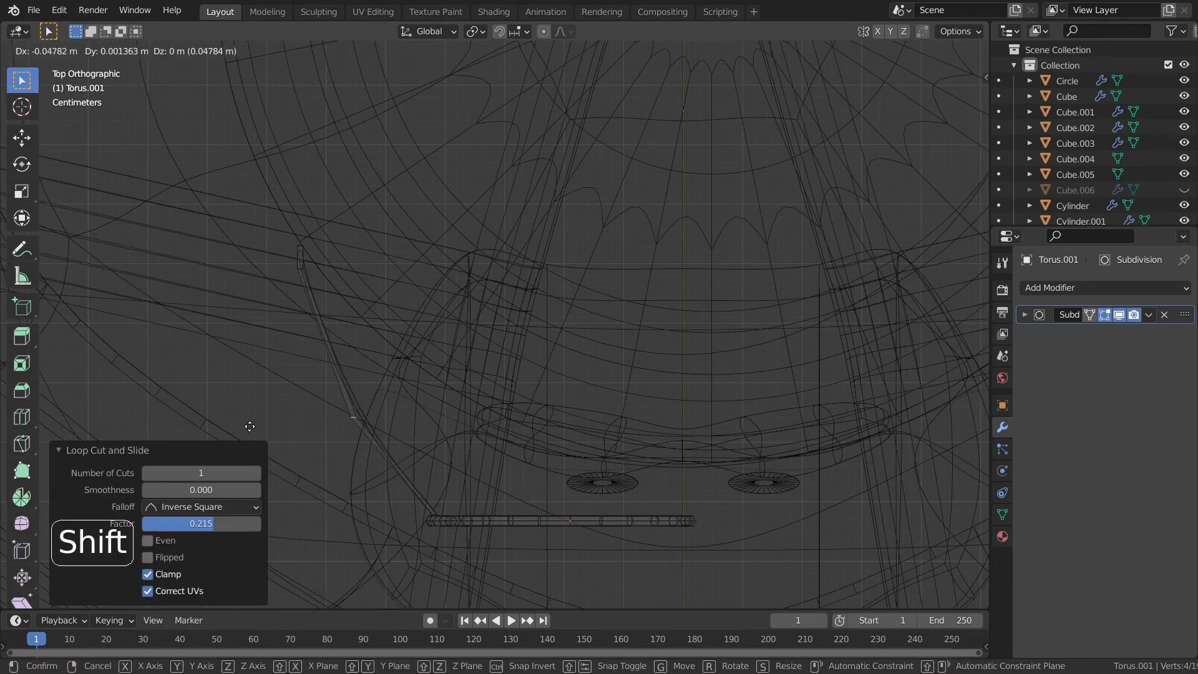
pyautogui.click(312, 370)
pyautogui.press('z')
pyautogui.scroll(-2, 339, 369)
pyautogui.press('Tab')
pyautogui.moveTo(339, 369)
pyautogui.mouseDown(button='middle')
pyautogui.moveTo(310, 246)
pyautogui.moveTo(915, 343)
pyautogui.moveTo(758, 293)
pyautogui.mouseUp(button='middle')
pyautogui.rightClick(914, 343)
pyautogui.scroll(-2, 915, 344)
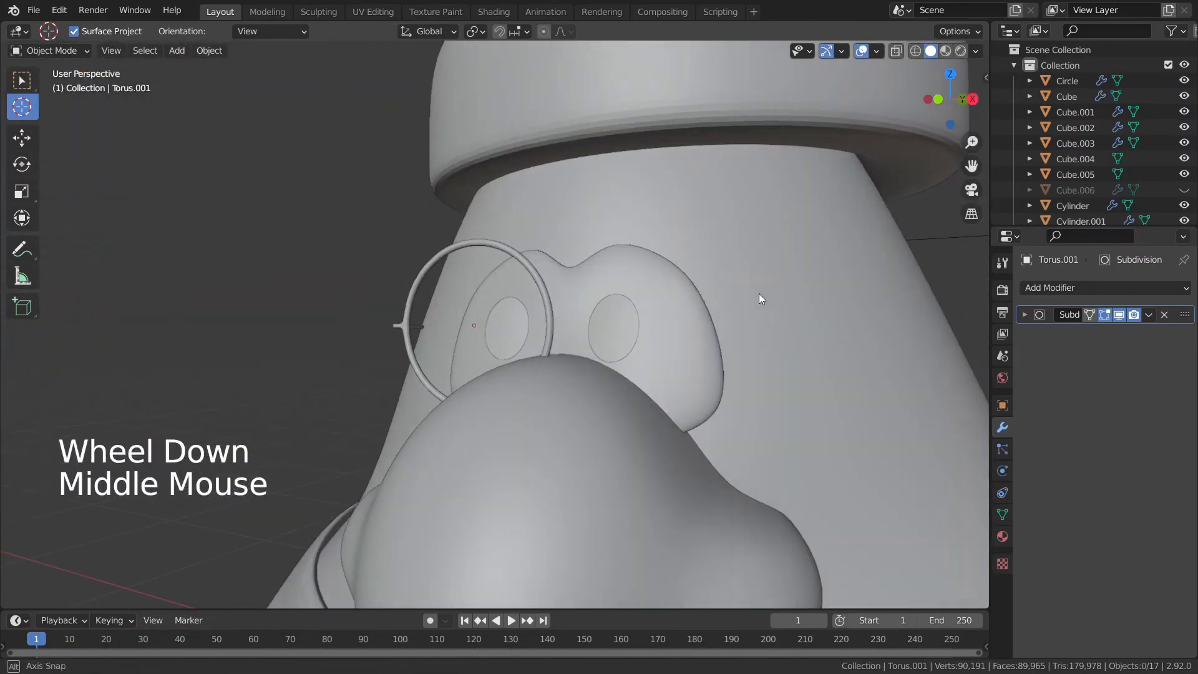
# Add a Mirror modifier on the X axis to the glasses piece, using the Cube as the mirror object
pyautogui.rightClick(542, 285)
pyautogui.rightClick(543, 286)
pyautogui.press('w')
pyautogui.click(544, 285)
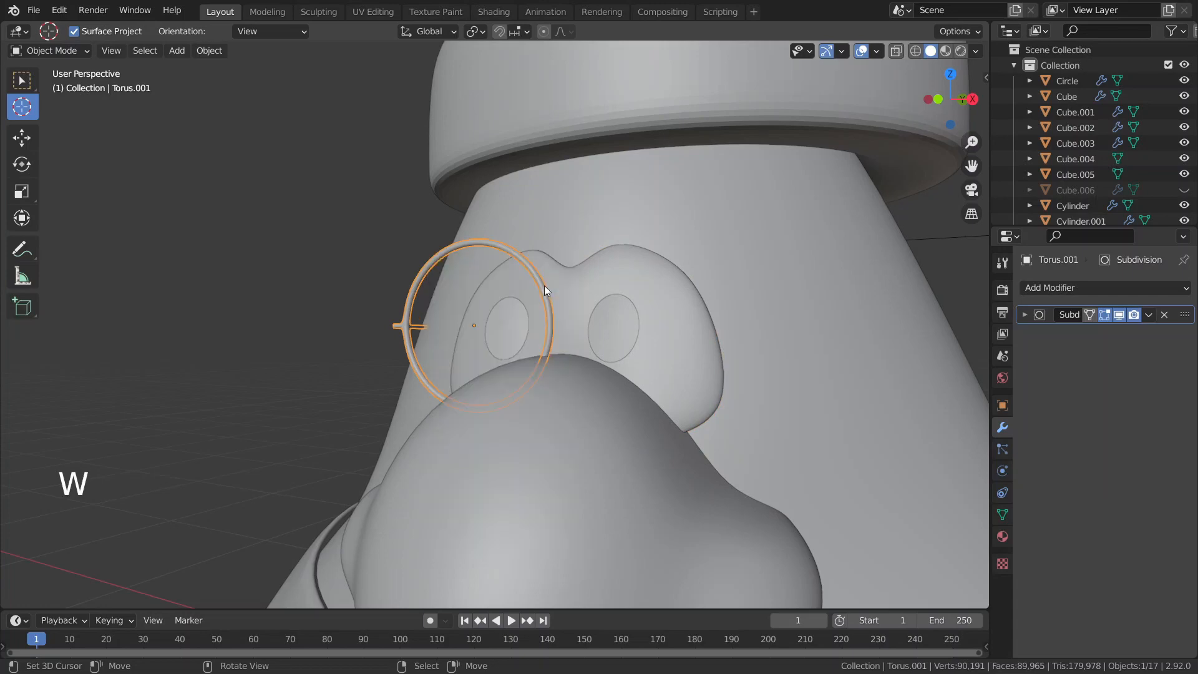
pyautogui.moveTo(544, 285); pyautogui.dragTo(625, 370, button='middle')
pyautogui.scroll(4, 653, 401)
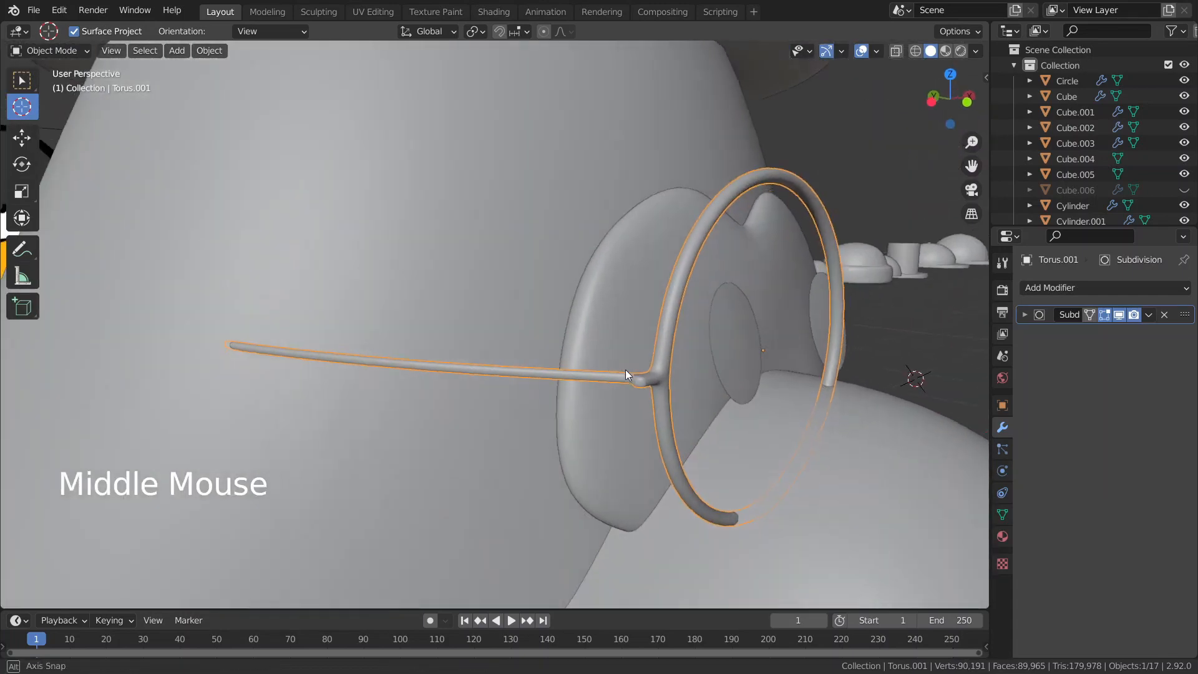
pyautogui.scroll(-3, 579, 428)
pyautogui.moveTo(326, 368); pyautogui.dragTo(1069, 502, button='middle')
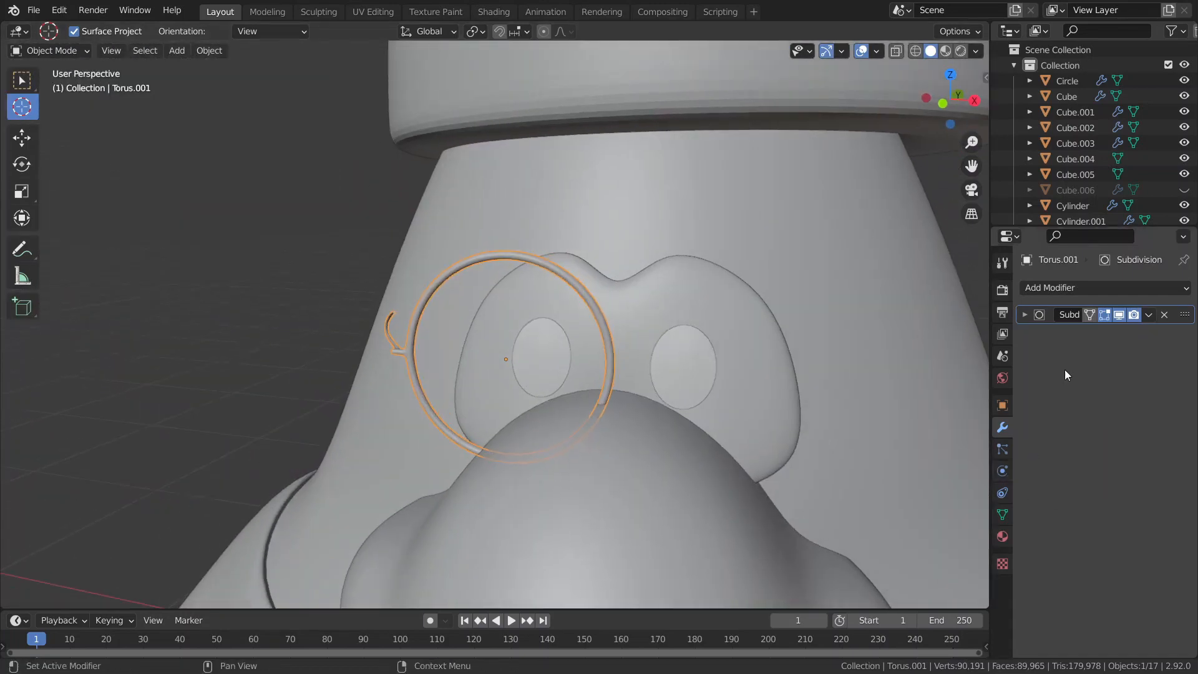
pyautogui.click(1065, 292)
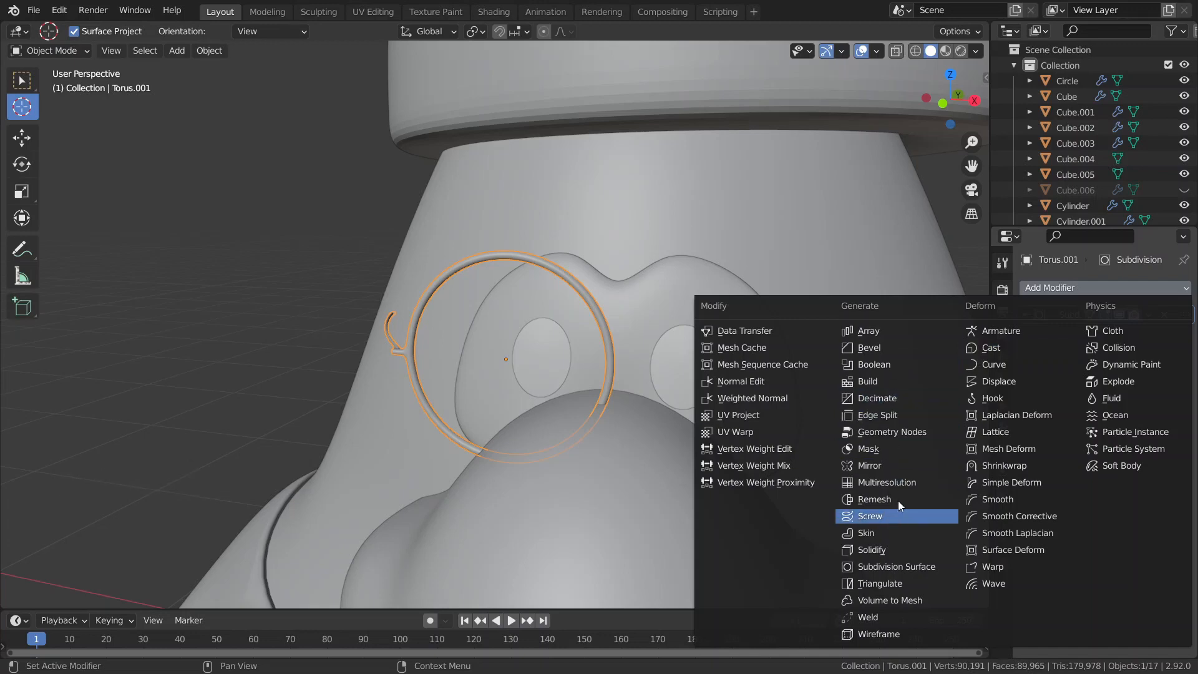
pyautogui.click(898, 466)
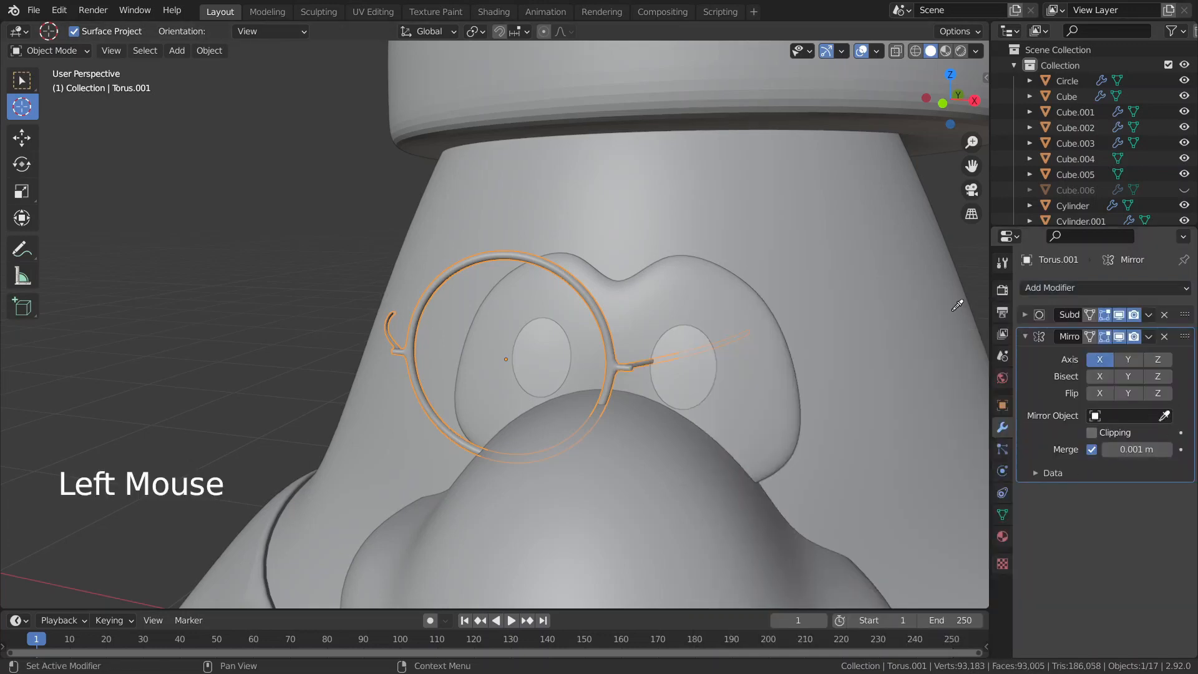
pyautogui.click(867, 237)
# Scale the mirrored glasses to 0.883 and shift them slightly outward from the nose in front view
pyautogui.scroll(-2, 826, 301)
pyautogui.moveTo(826, 301); pyautogui.dragTo(891, 365, button='middle')
pyautogui.scroll(2, 732, 338)
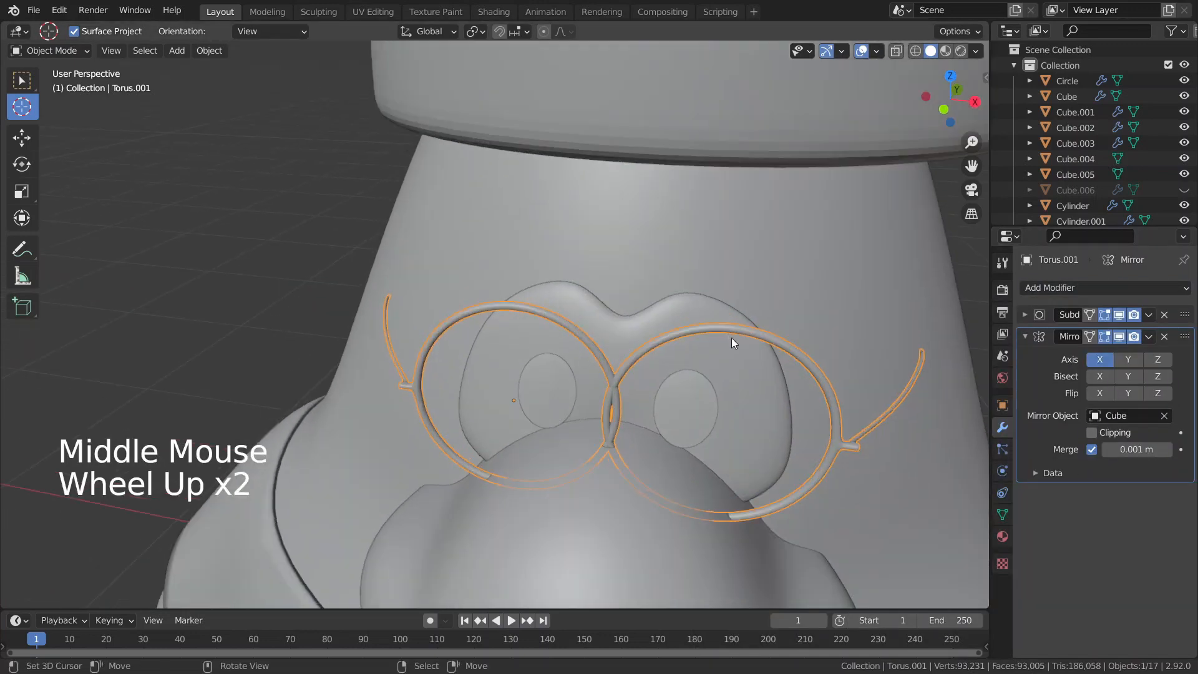
pyautogui.press('s')
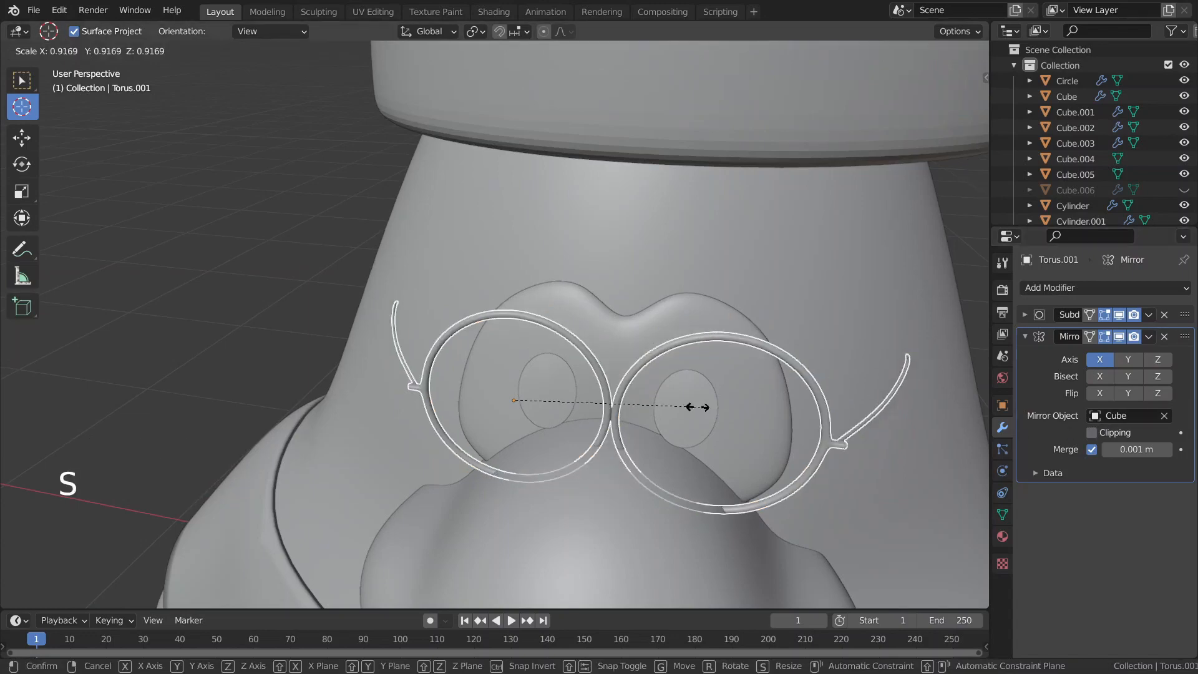
pyautogui.click(695, 401)
pyautogui.press('KP_1')
pyautogui.scroll(2, 593, 302)
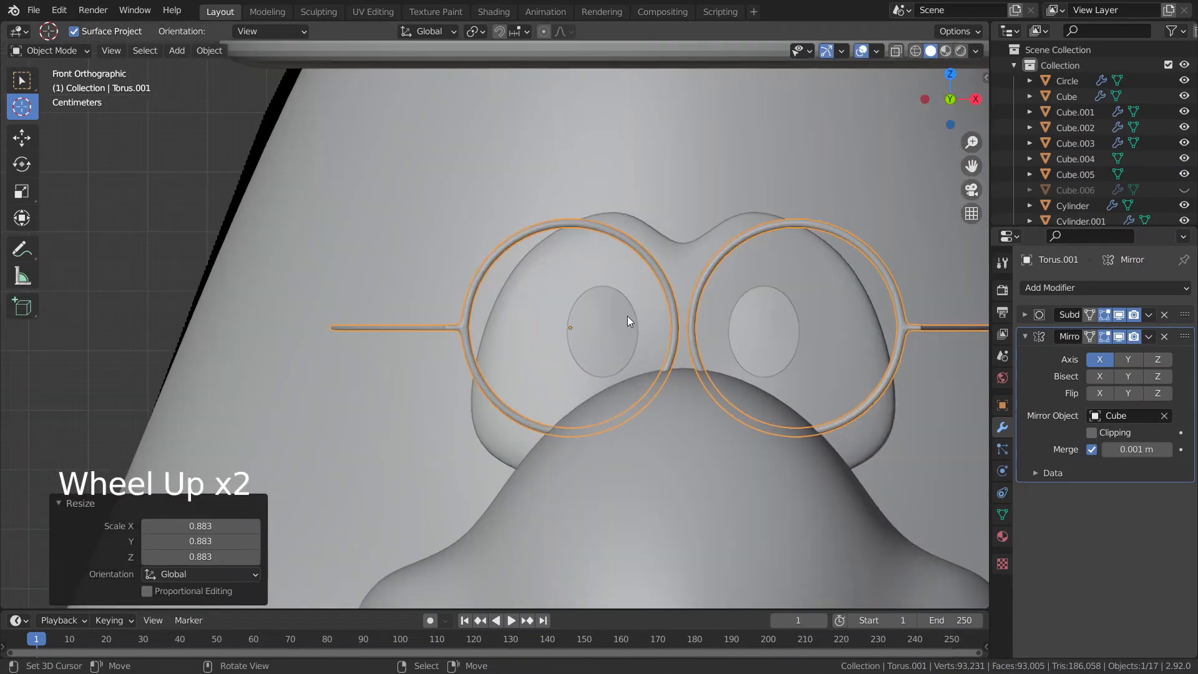
pyautogui.press('g')
pyautogui.click(615, 324)
# Raise the glasses slightly along Z over the eyes and deselect them
pyautogui.scroll(-1, 615, 323)
pyautogui.moveTo(615, 323); pyautogui.dragTo(618, 352, button='middle')
pyautogui.rightClick(592, 367)
pyautogui.scroll(-2, 593, 367)
pyautogui.rightClick(785, 333)
pyautogui.press('g')
pyautogui.press('z')
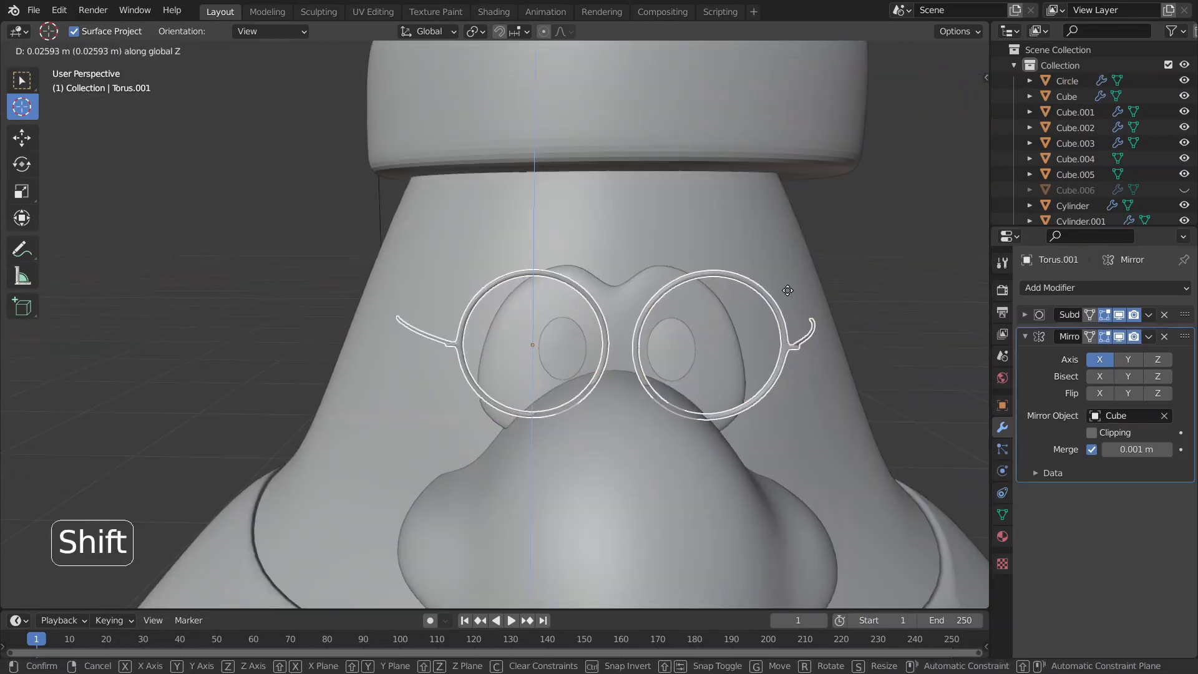
pyautogui.keyDown('shift'); pyautogui.click(786, 315); pyautogui.keyUp('shift')
pyautogui.rightClick(919, 268)
pyautogui.scroll(-2, 886, 271)
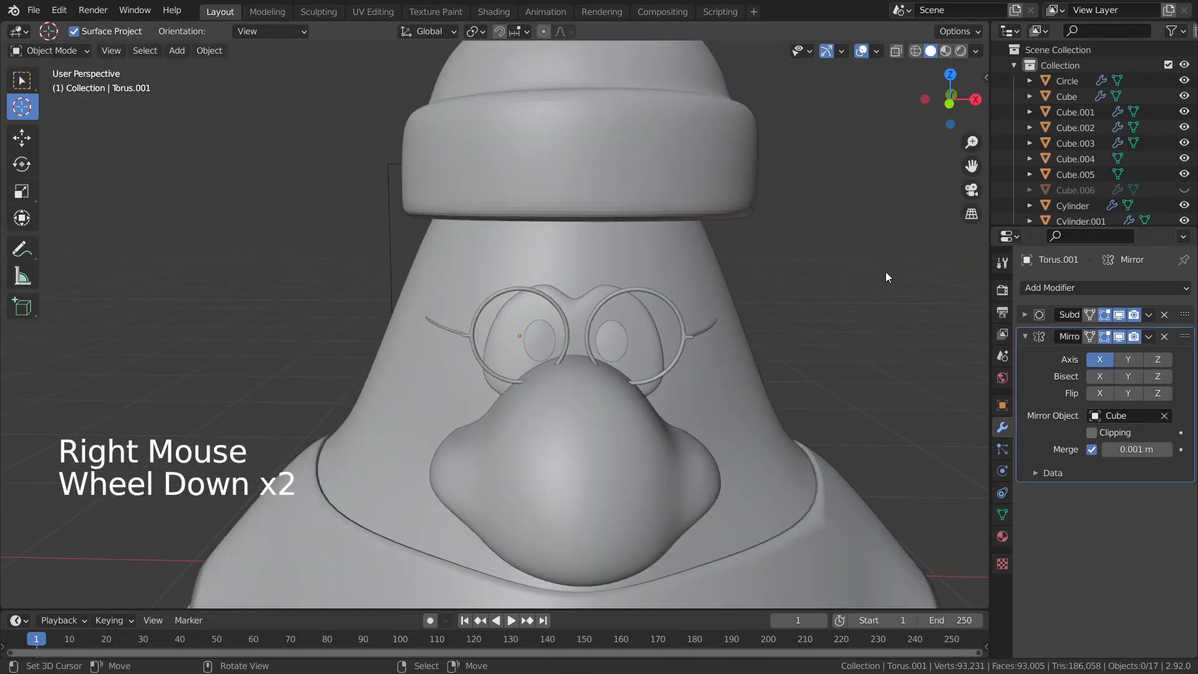
# Enable Clipping in the glasses' Mirror modifier
pyautogui.moveTo(885, 271); pyautogui.dragTo(821, 275, button='middle')
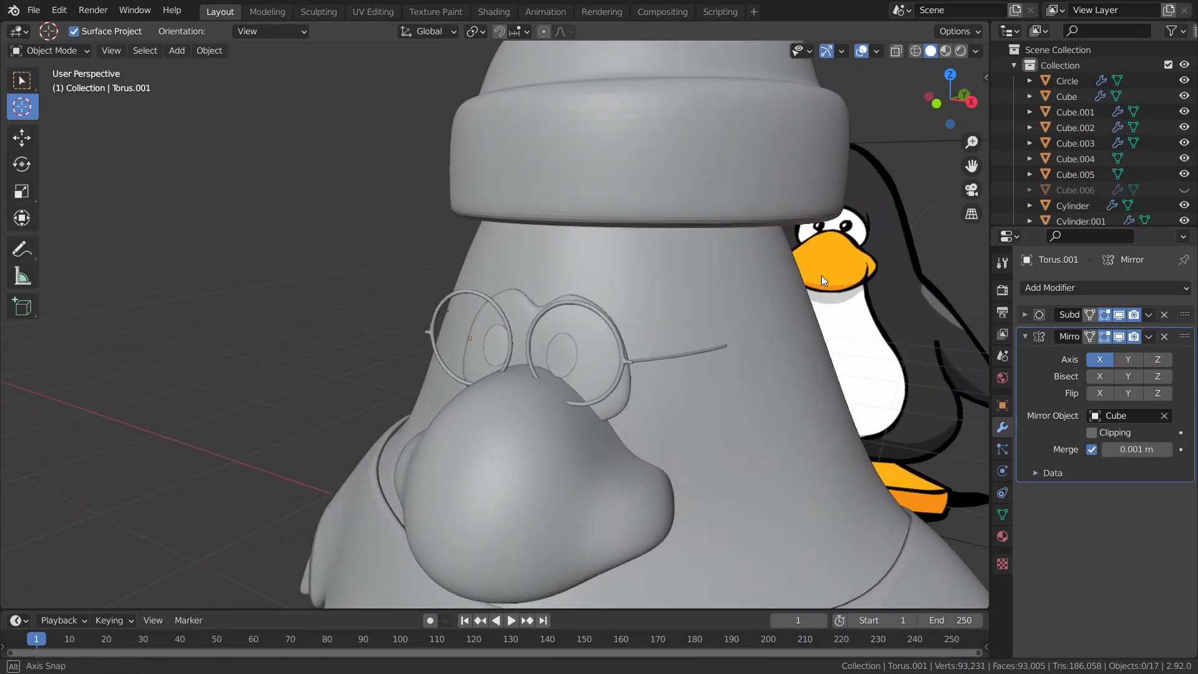
pyautogui.scroll(4, 821, 275)
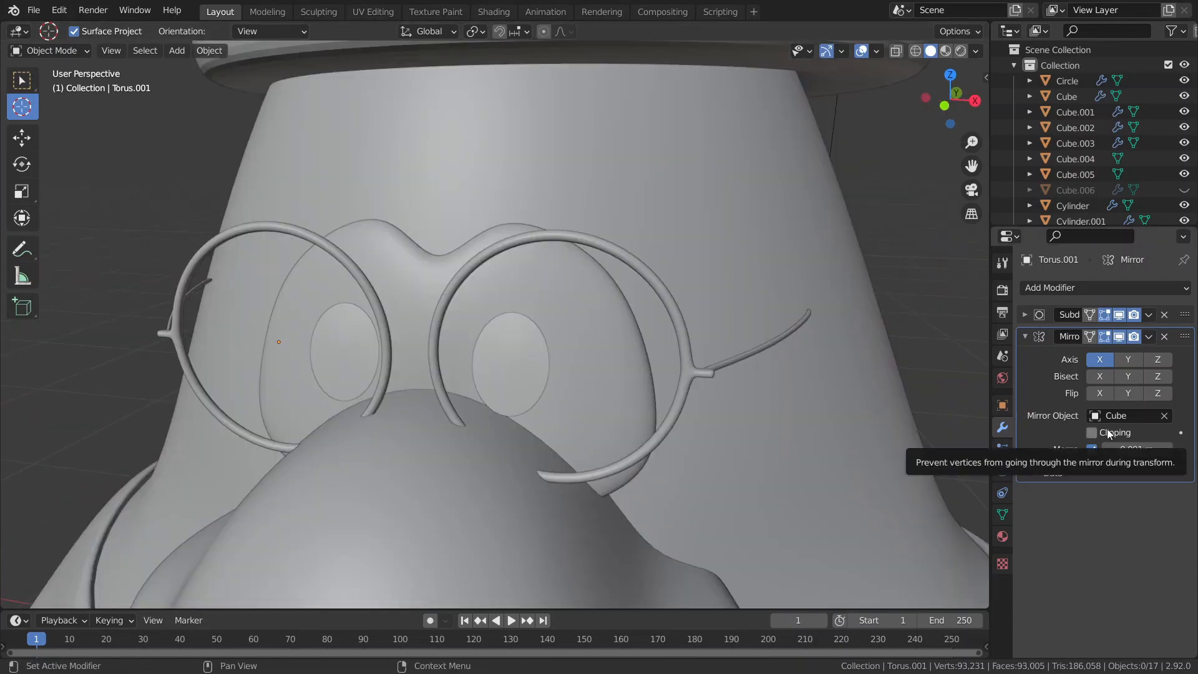
pyautogui.click(1107, 431)
# Bevel the edge loop on the ring's nose side with a width of about 0.052 m
pyautogui.scroll(2, 341, 361)
pyautogui.press('Tab')
pyautogui.keyDown('shift'); pyautogui.moveTo(340, 362); pyautogui.dragTo(579, 352, button='middle'); pyautogui.keyUp('shift')
pyautogui.scroll(2, 579, 352)
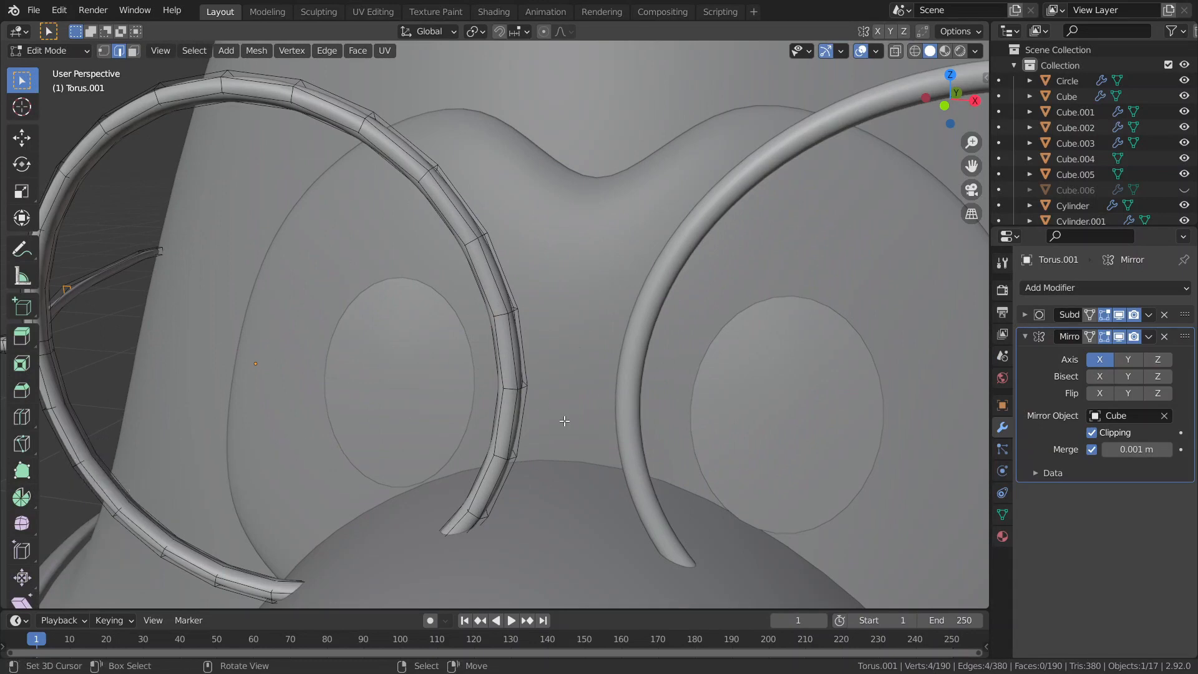
pyautogui.scroll(2, 564, 421)
pyautogui.keyDown('alt'); pyautogui.rightClick(532, 421); pyautogui.keyUp('alt')
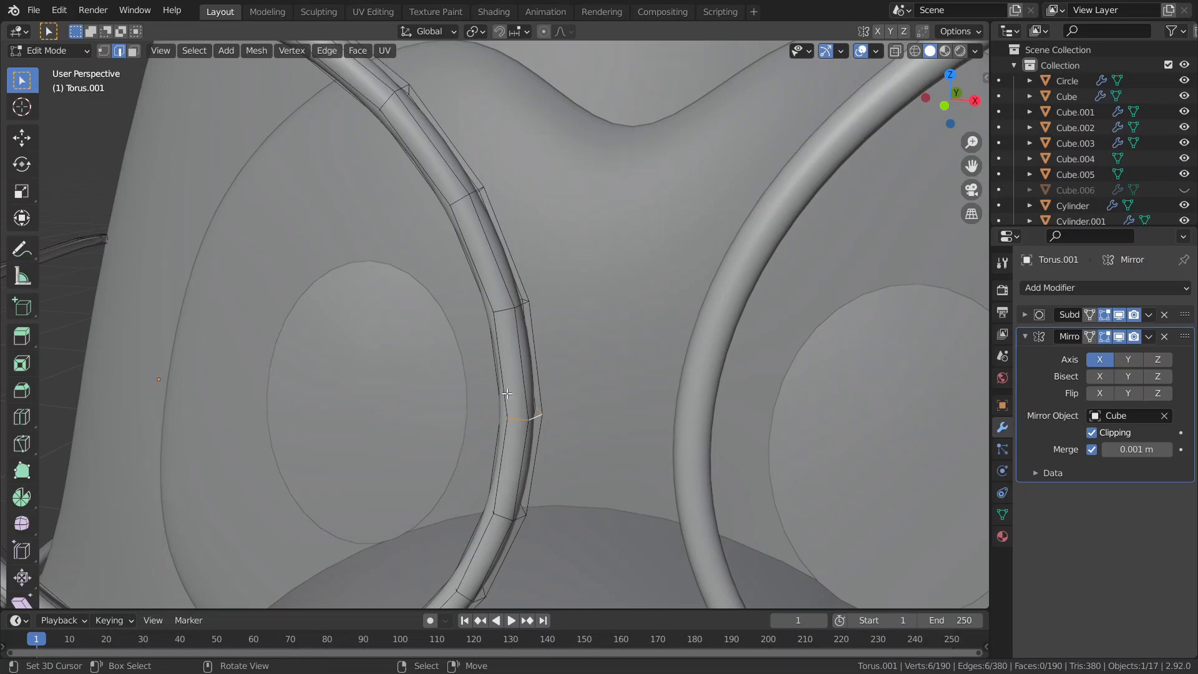
pyautogui.scroll(-1, 536, 400)
pyautogui.hotkey('ctrl', 'b')
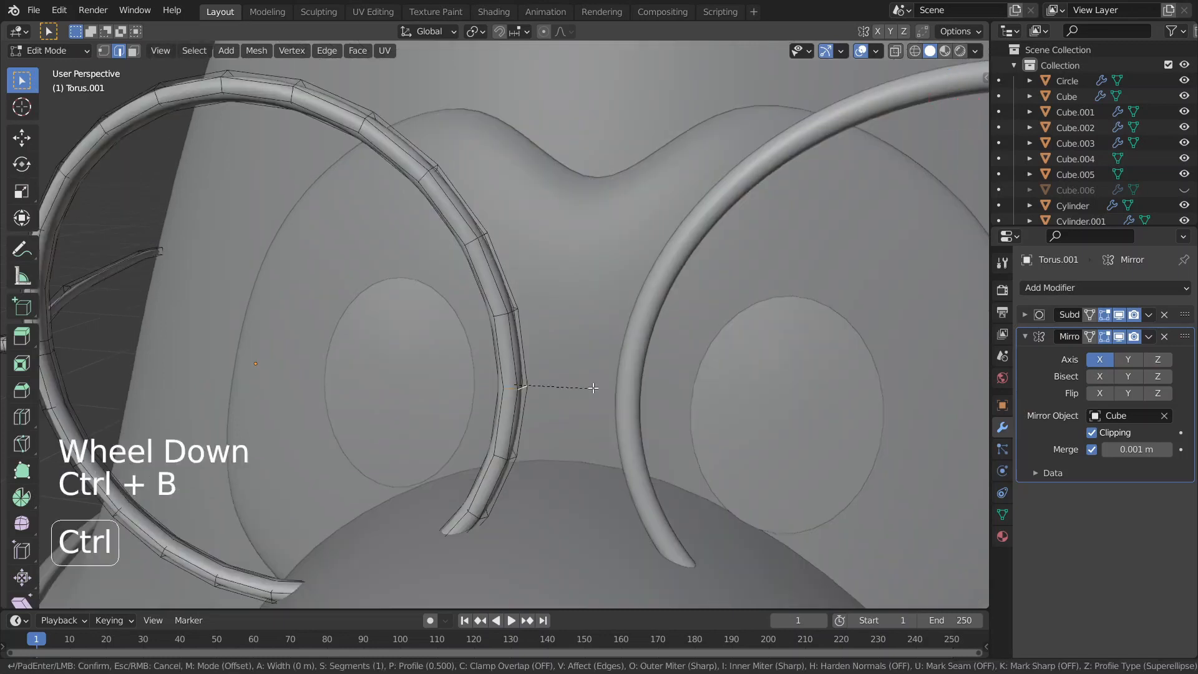
pyautogui.click(610, 387)
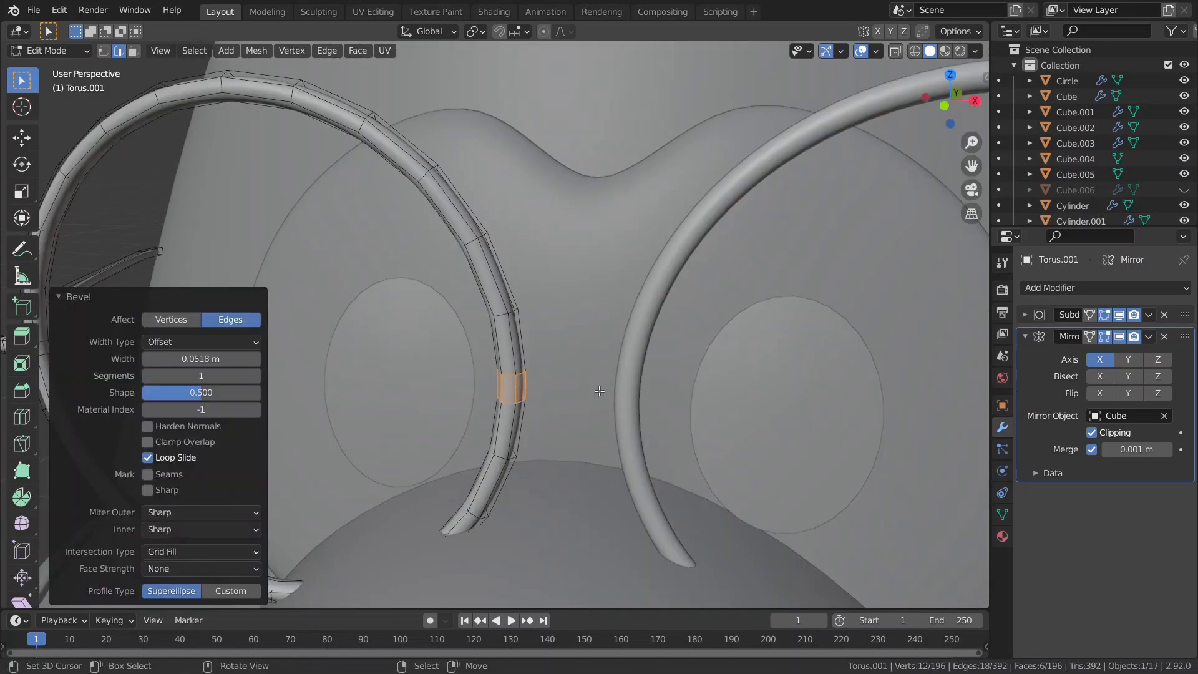
# Isolate the glasses and select the single front face of the bevelled section on the ring's nose side
pyautogui.press('KP_Divide')
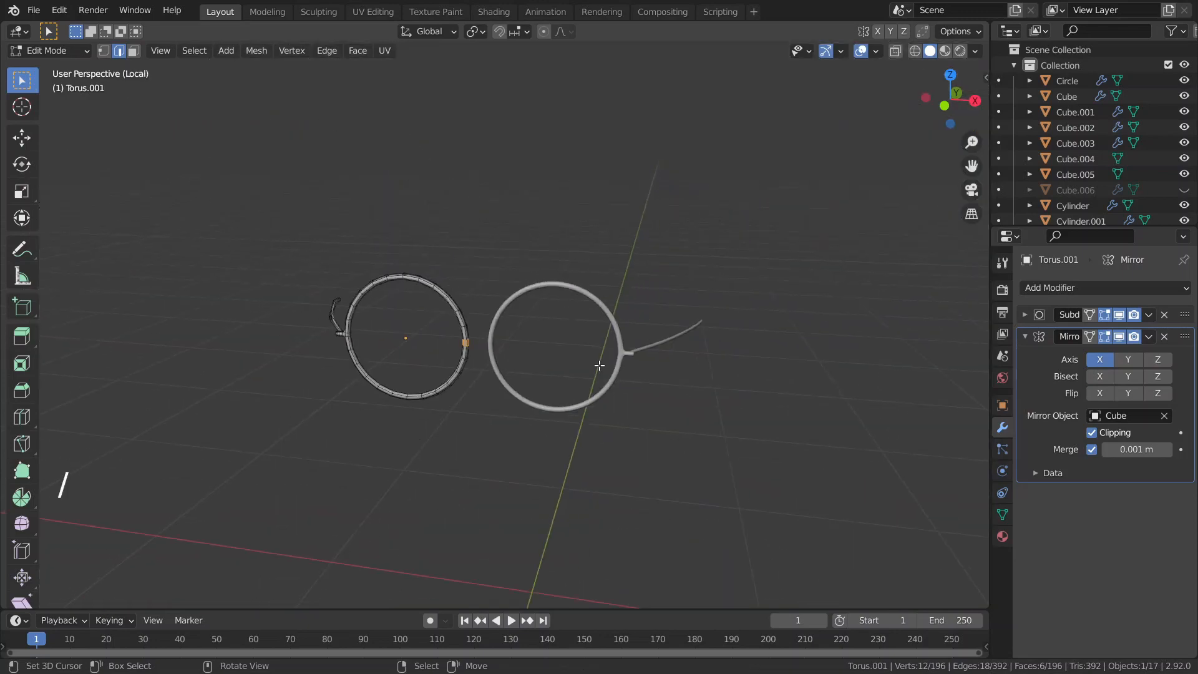
pyautogui.press('KP_7')
pyautogui.scroll(3, 562, 447)
pyautogui.moveTo(561, 447); pyautogui.dragTo(507, 420, button='middle')
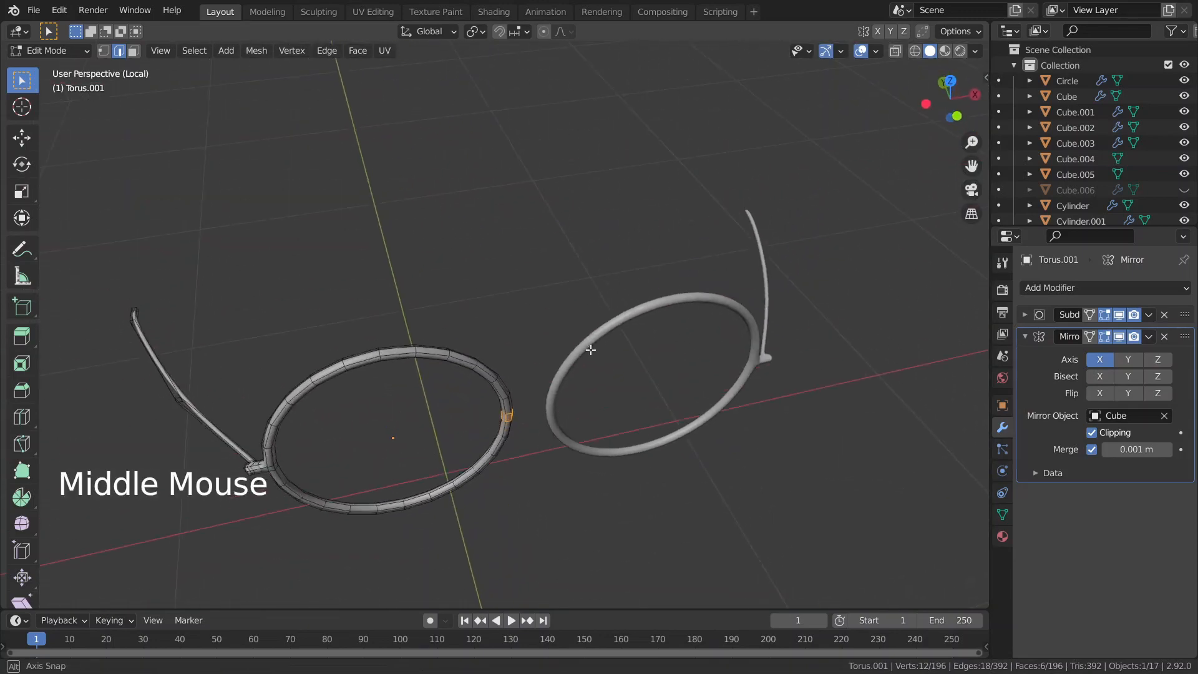
pyautogui.scroll(4, 508, 535)
pyautogui.press('3')
pyautogui.rightClick(522, 542)
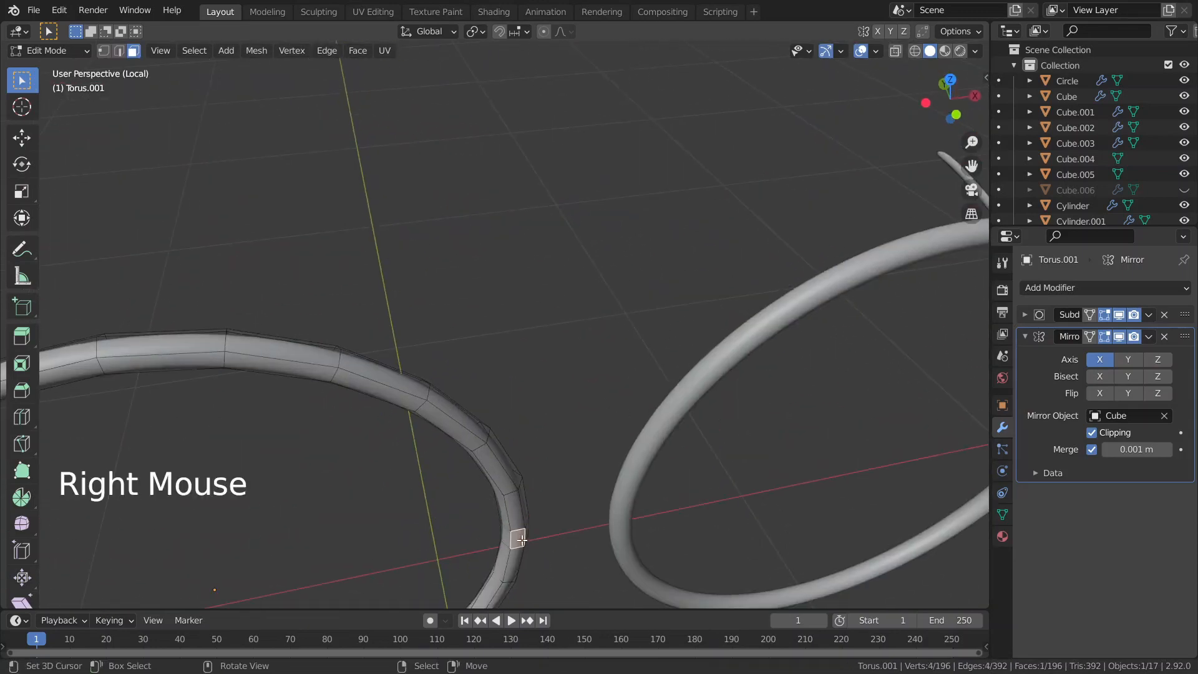
# Extrude the face about 0.02 m, move it about 0.007 m in X and -0.004 m in Y, and rotate it -31.6° in top view
pyautogui.moveTo(522, 543); pyautogui.dragTo(508, 361, button='middle')
pyautogui.scroll(4, 532, 405)
pyautogui.scroll(2, 508, 361)
pyautogui.press('e')
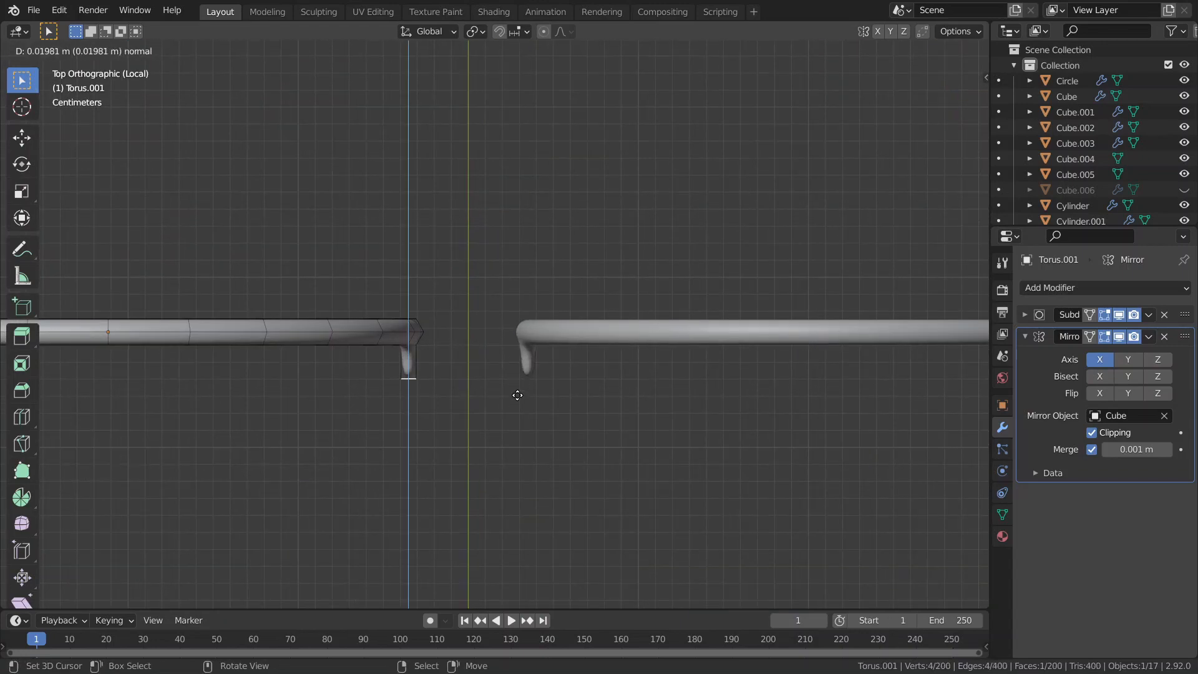
pyautogui.click(523, 399)
pyautogui.press('g')
pyautogui.click(558, 413)
pyautogui.press('r')
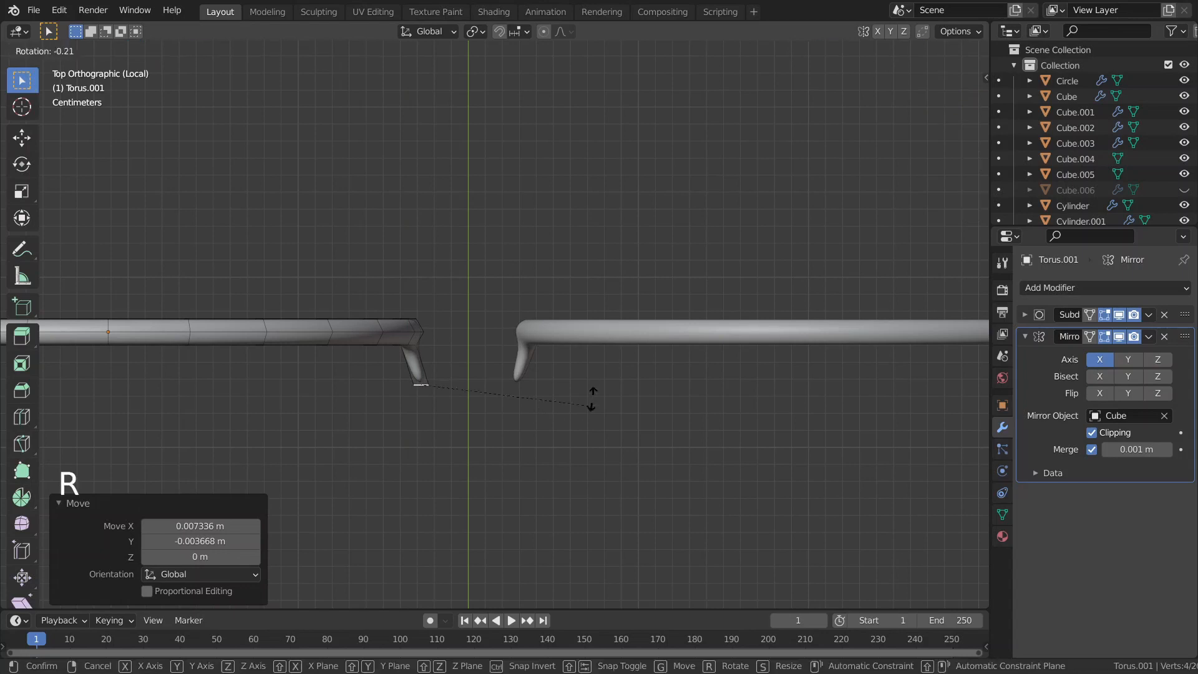
pyautogui.click(564, 347)
# Extrude the bridge's end face about 0.023 m and move it about 0.049 m in X and 0.010 m in Y onto the mirror plane
pyautogui.press('e')
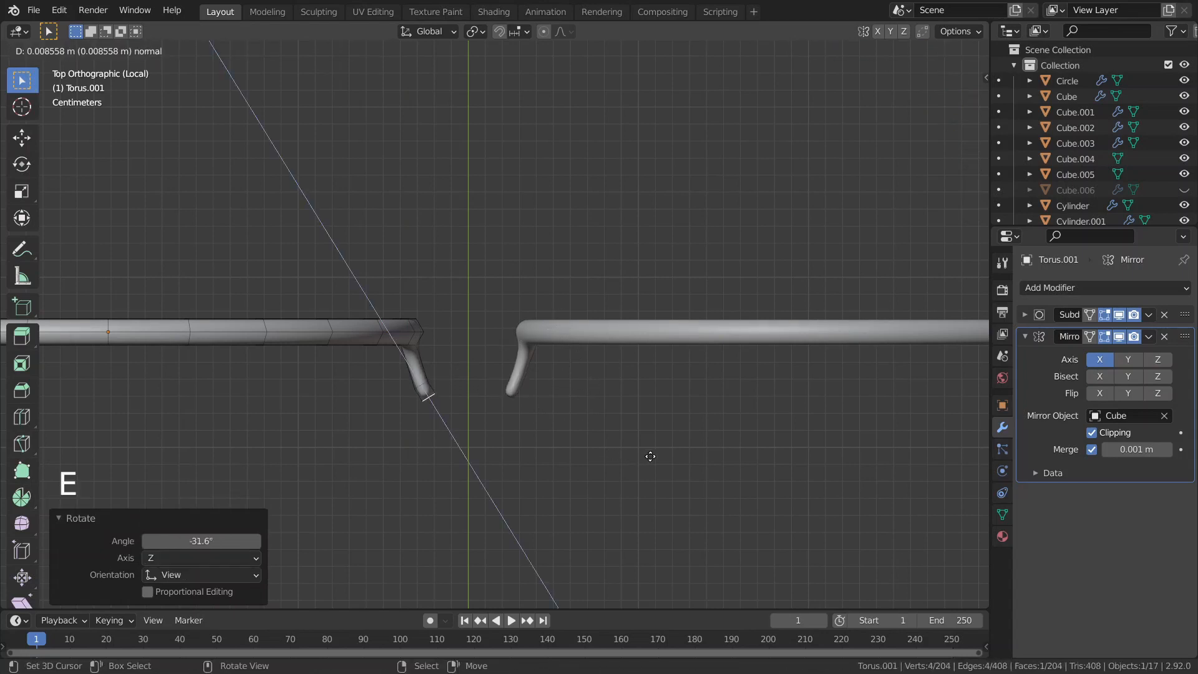
pyautogui.click(663, 470)
pyautogui.press('g')
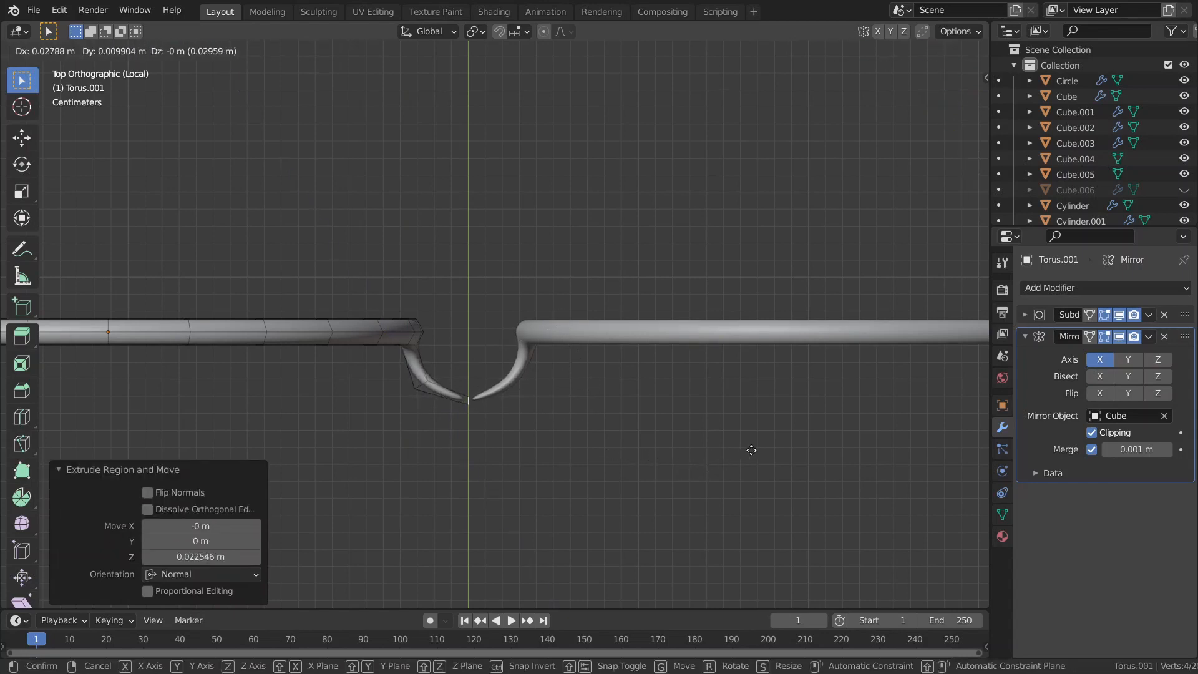
pyautogui.click(761, 449)
# Place the Mirror modifier above the Subdivision modifier and move the bridge's centre face about 0.0045 m in Y
pyautogui.scroll(2, 760, 454)
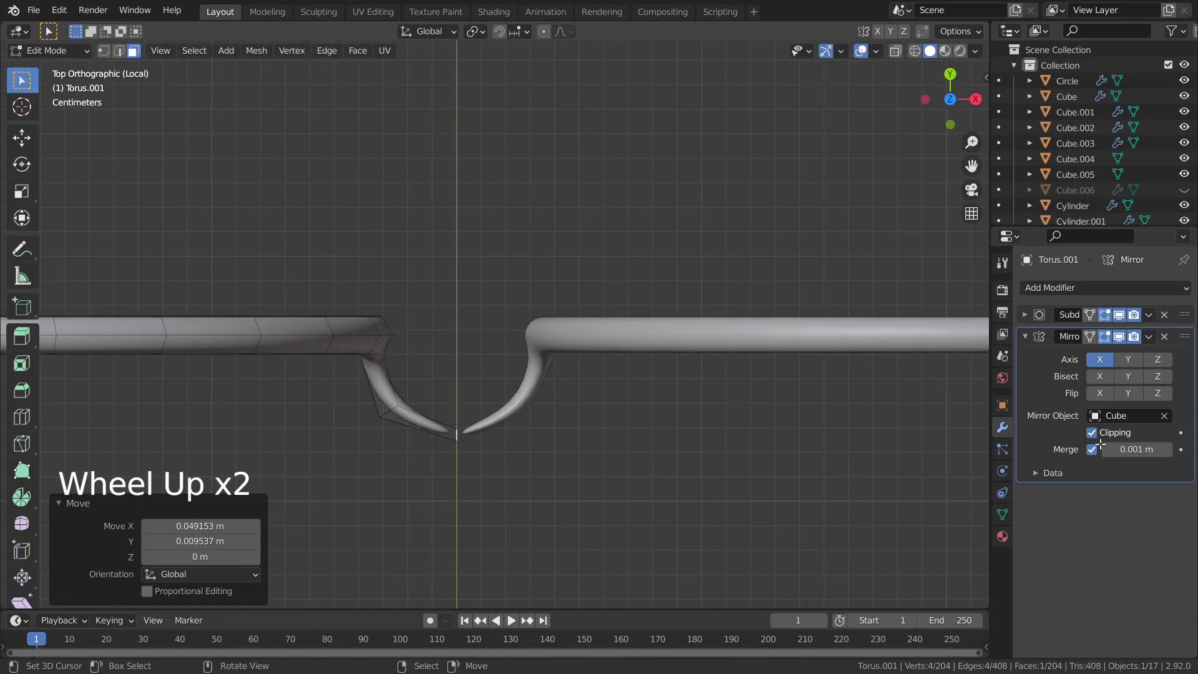
pyautogui.moveTo(1185, 336); pyautogui.dragTo(1189, 318)
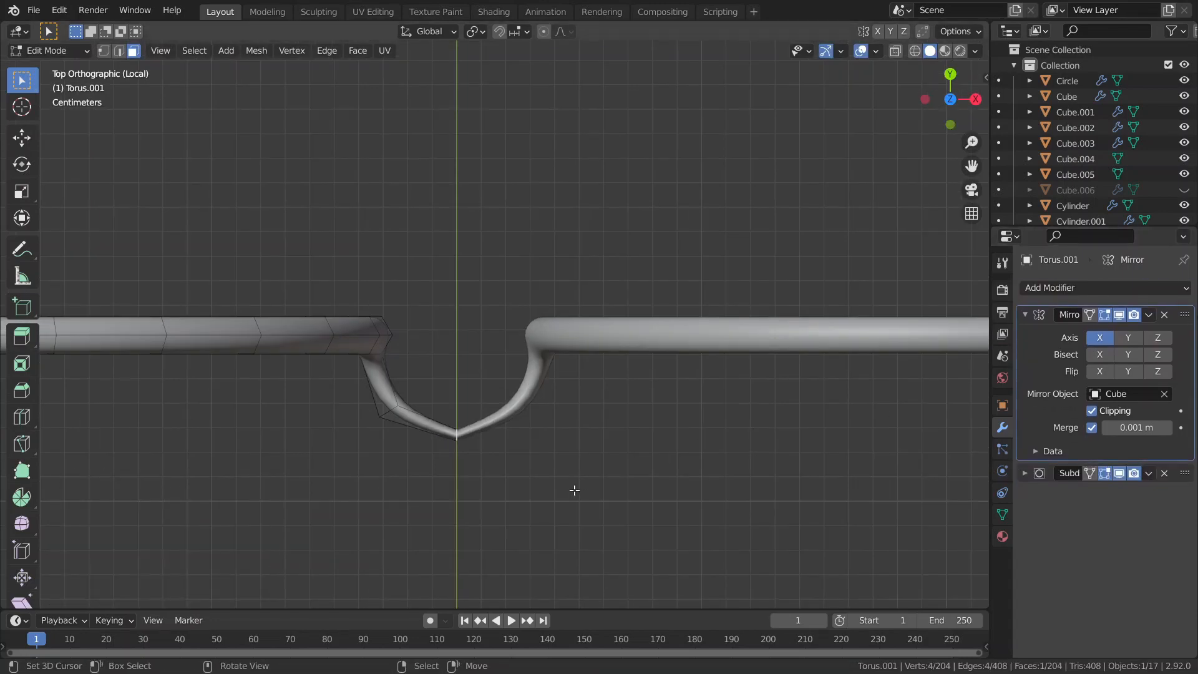
pyautogui.scroll(2, 575, 488)
pyautogui.keyDown('shift'); pyautogui.moveTo(575, 488); pyautogui.dragTo(607, 447, button='middle'); pyautogui.keyUp('shift')
pyautogui.scroll(1, 607, 447)
pyautogui.scroll(3, 607, 447)
pyautogui.press('g')
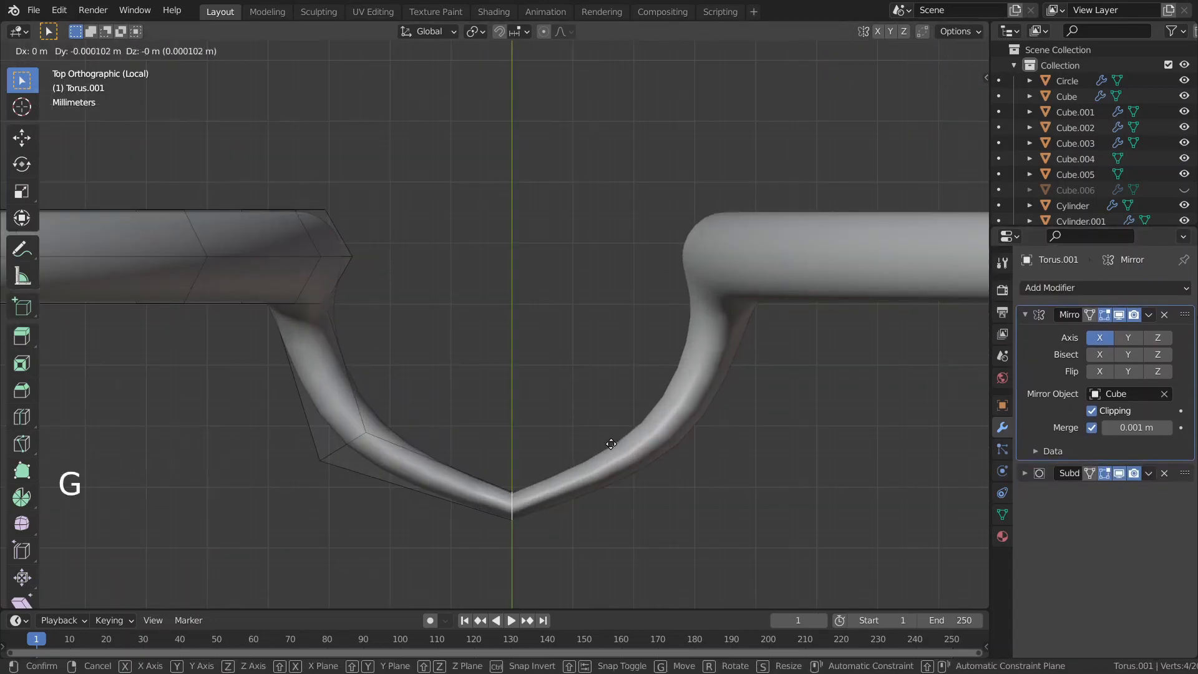
pyautogui.click(615, 420)
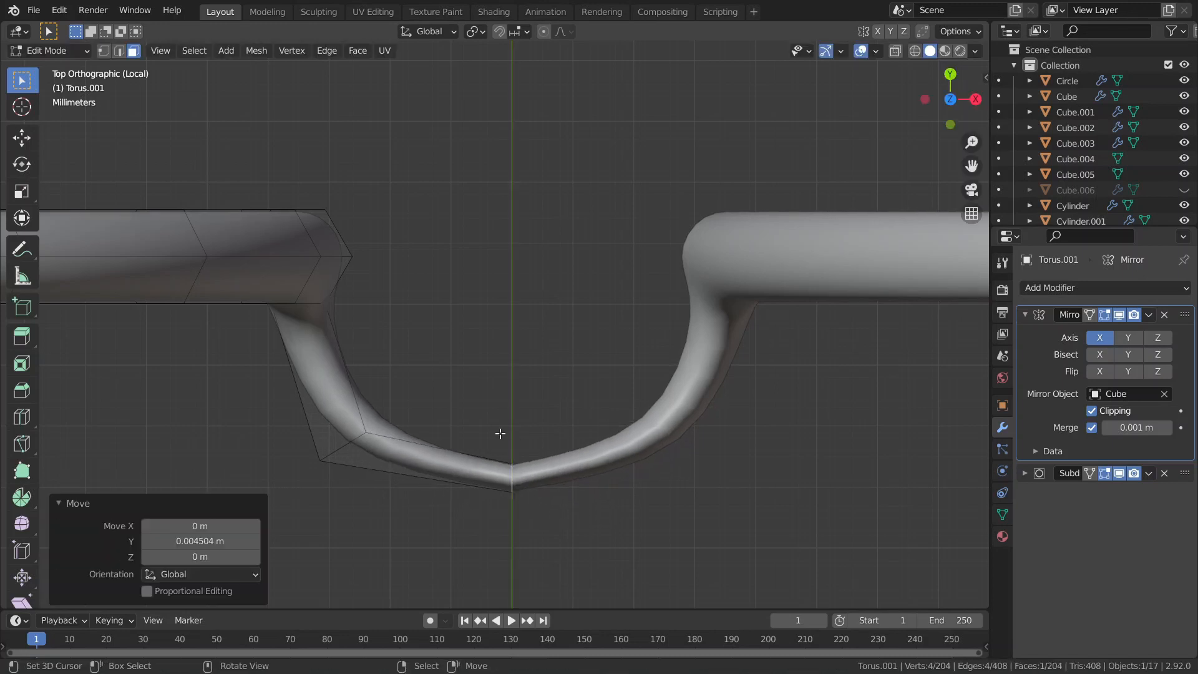
pyautogui.hotkey('ctrl', 'r')
pyautogui.click(478, 432)
pyautogui.hotkey('ctrl', 'z')
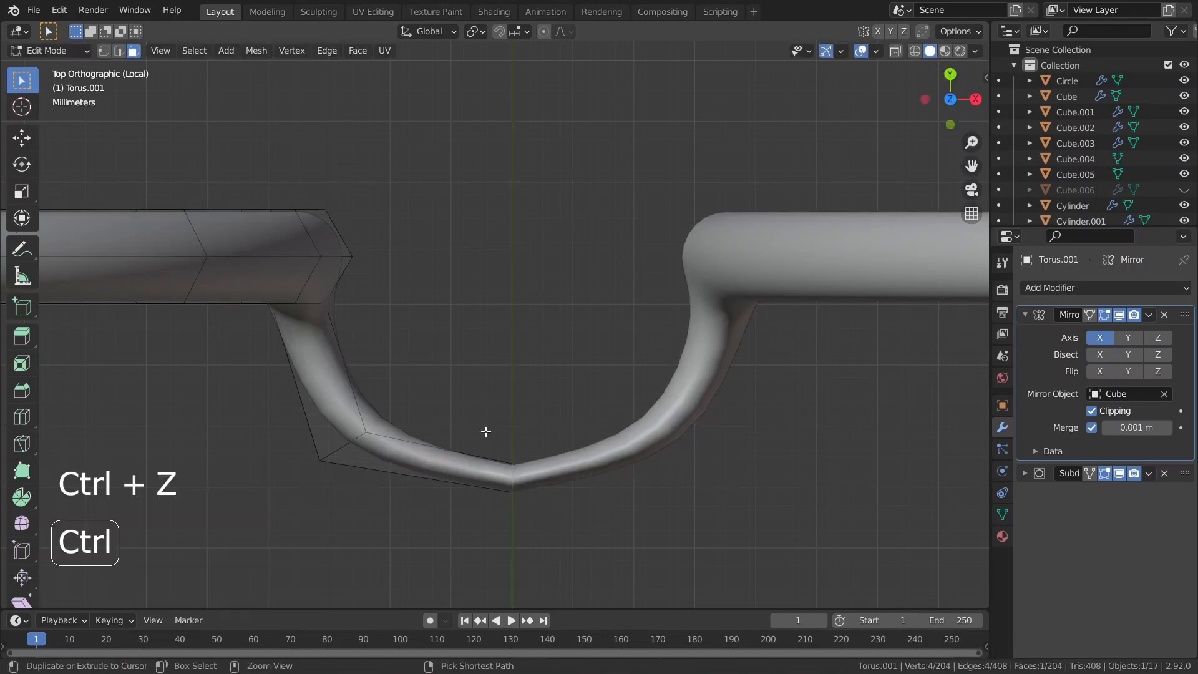
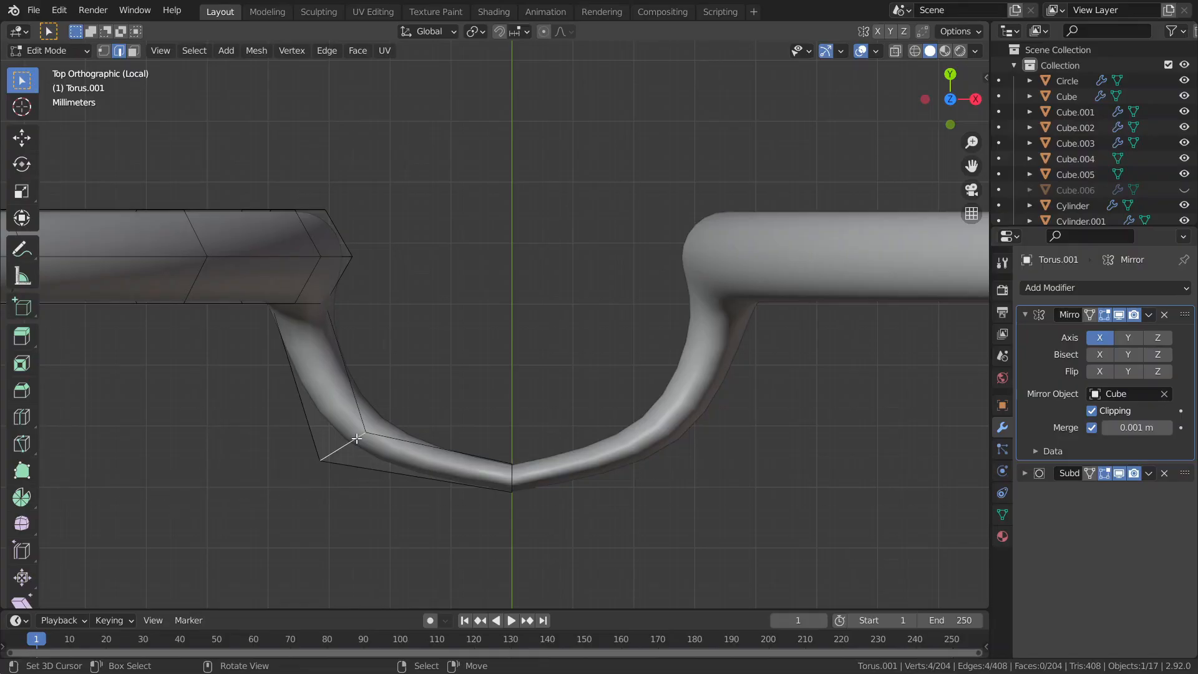
# Move the bridge's bend loop about -0.0029 m in X and 0.0057 m in Y, and add a loop cut between it and the mirror plane
pyautogui.press('g')
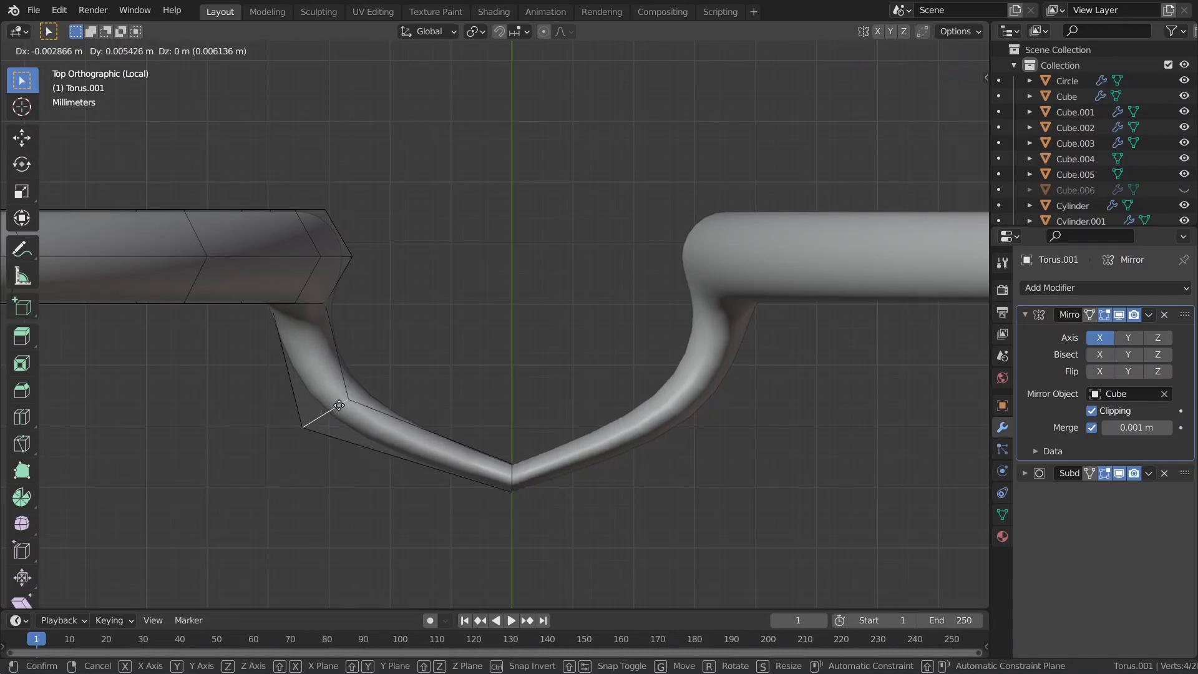
pyautogui.click(348, 403)
pyautogui.hotkey('ctrl', 'r')
pyautogui.click(428, 413)
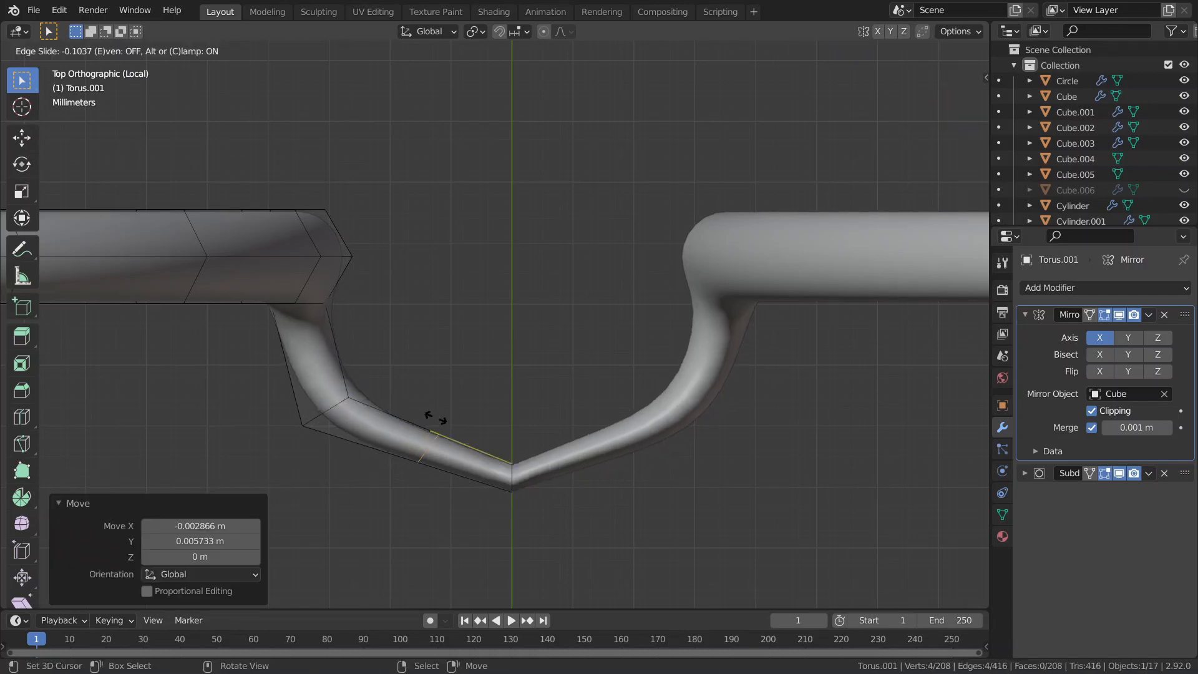
pyautogui.click(435, 418)
# Rotate the new bridge loop about -7.4° in top view and move it about -0.0053 m in X and -0.003 m in Y
pyautogui.press('r')
pyautogui.click(509, 428)
pyautogui.press('g')
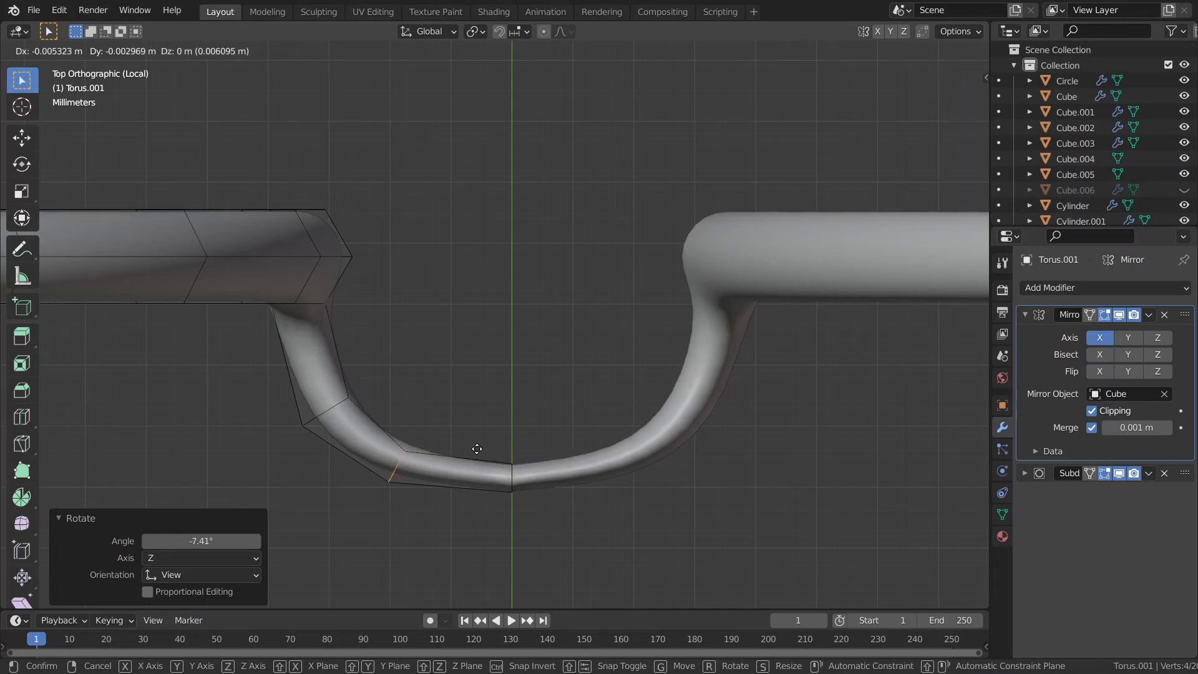
pyautogui.click(478, 448)
# Move the outer front vertices at the bridge's centre about -0.0005 m in Y and return to solid shading in Object Mode
pyautogui.press('1')
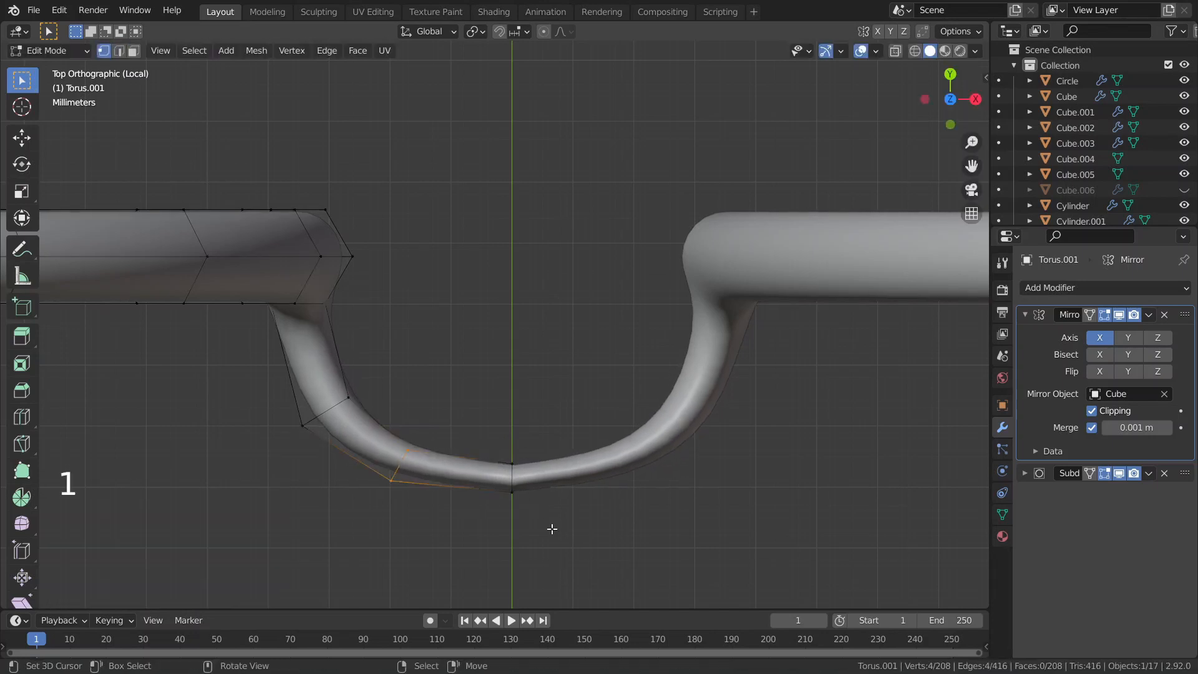
pyautogui.rightClick(548, 526)
pyautogui.press('z')
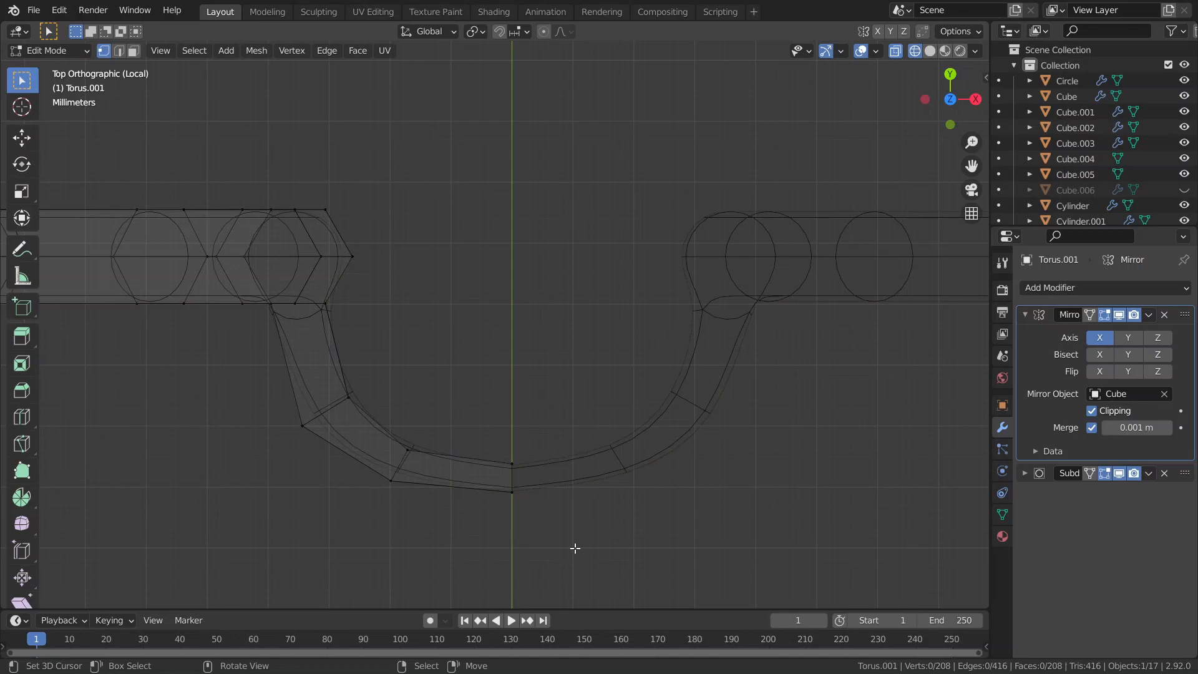
pyautogui.press('b')
pyautogui.moveTo(576, 548); pyautogui.dragTo(473, 487)
pyautogui.press('g')
pyautogui.press('y')
pyautogui.click(470, 489)
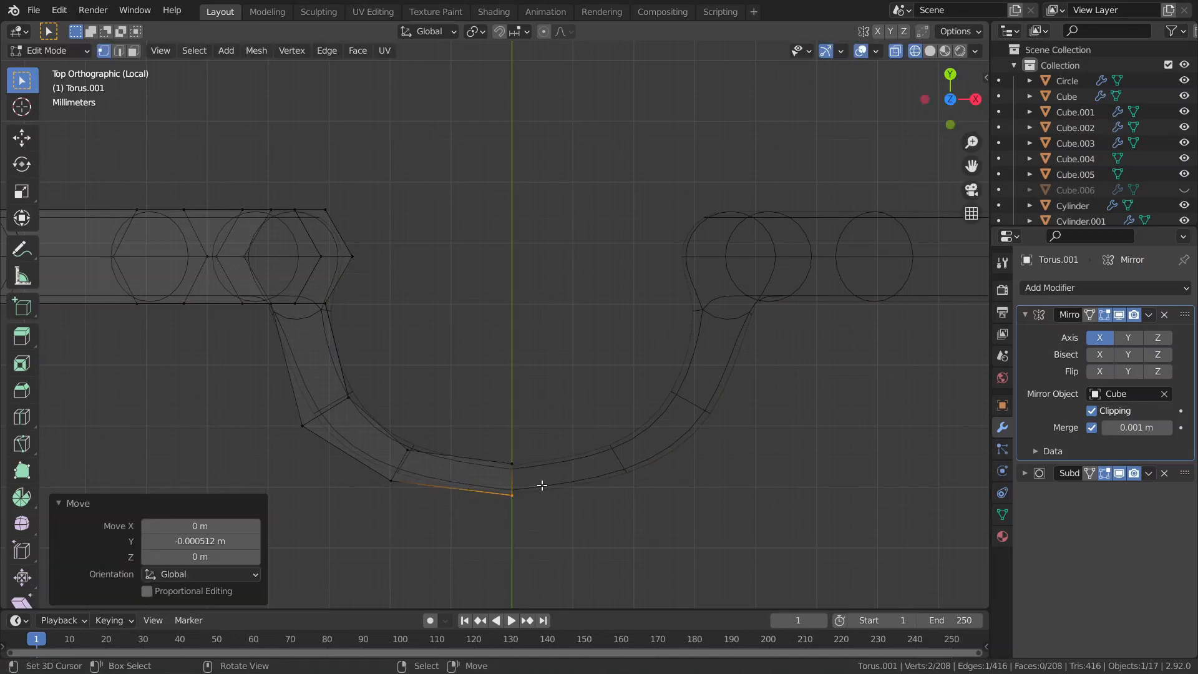
pyautogui.press('z')
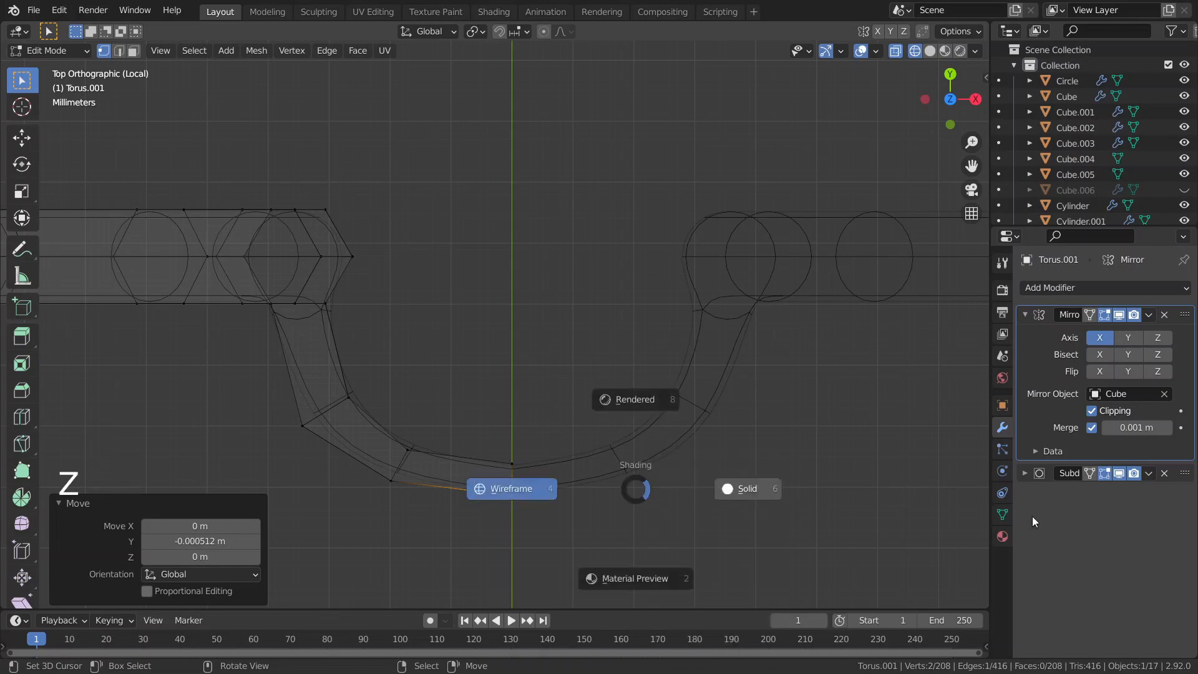
pyautogui.press('Tab')
# Inspect the bridge in perspective and undo the last three operations
pyautogui.scroll(-4, 822, 485)
pyautogui.moveTo(822, 485)
pyautogui.mouseDown(button='middle')
pyautogui.moveTo(772, 370)
pyautogui.moveTo(844, 313)
pyautogui.moveTo(698, 398)
pyautogui.mouseUp(button='middle')
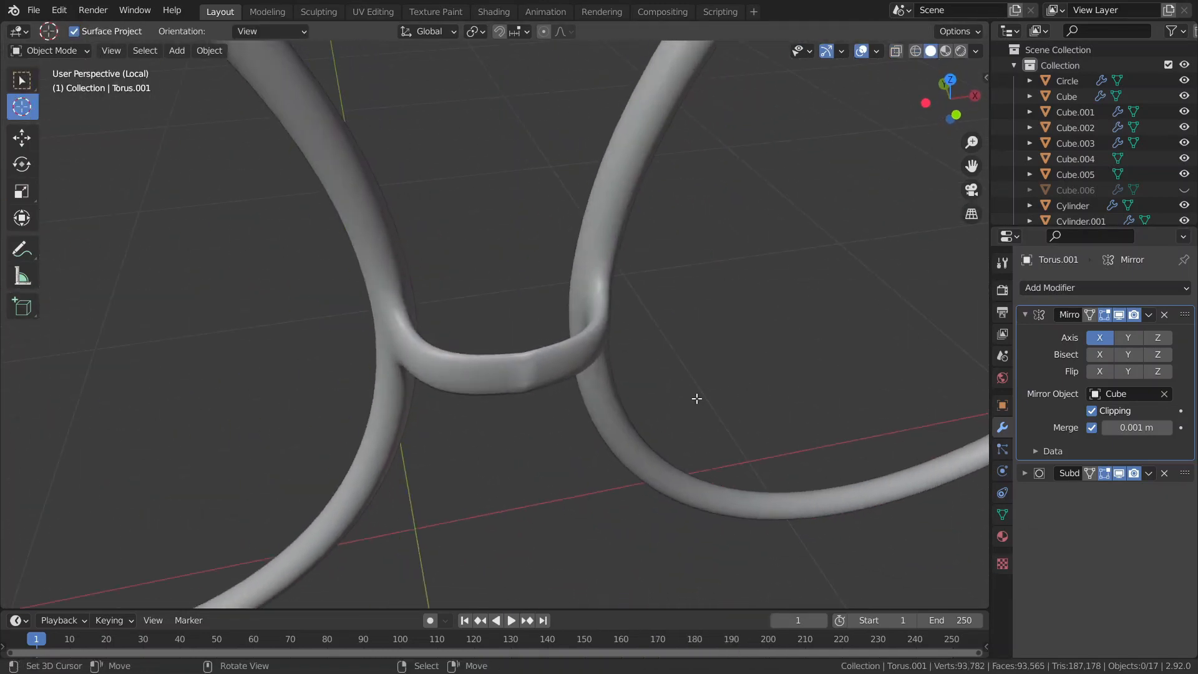
pyautogui.hotkey('ctrl', 'z')
pyautogui.hotkey('ctrl', 'z')
pyautogui.hotkey('ctrl', 'z')
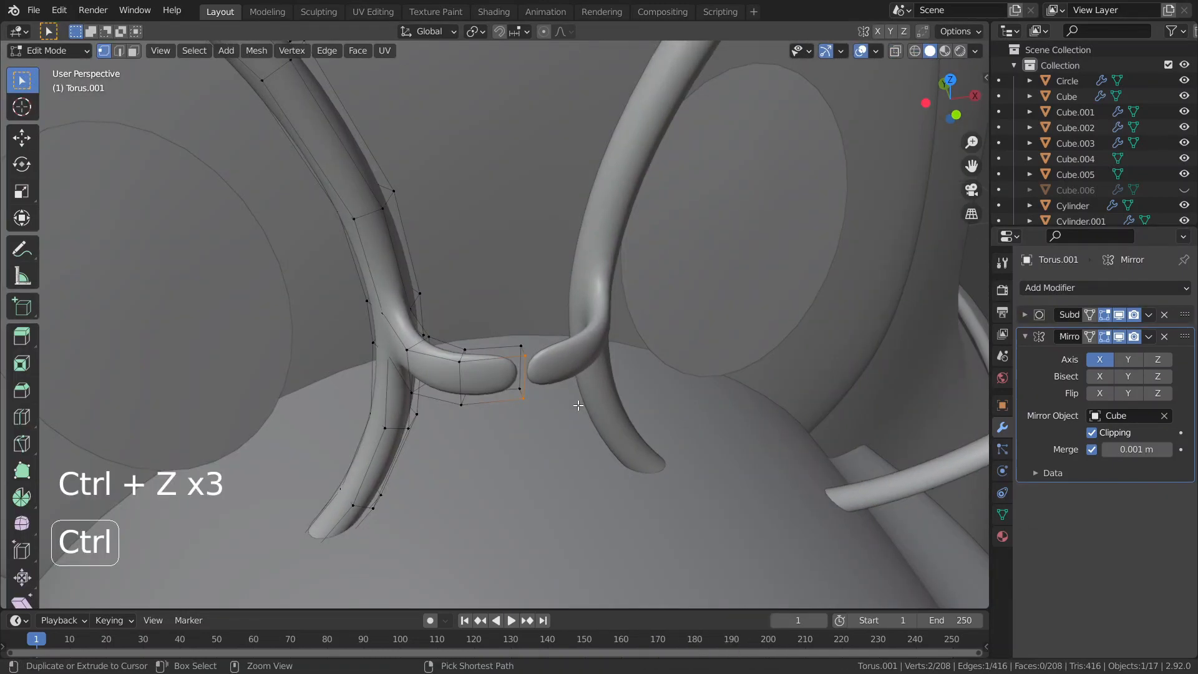
pyautogui.scroll(1, 577, 407)
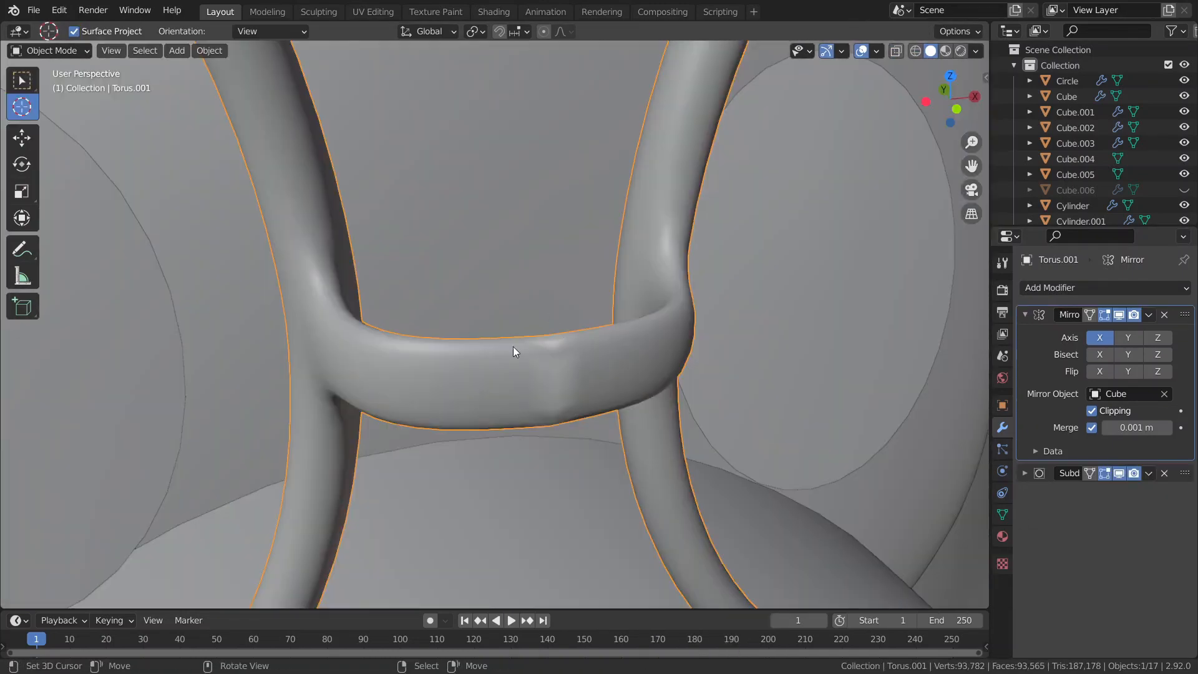
# Add a loop cut around the bridge between its last loop and the mirror plane
pyautogui.scroll(2, 549, 394)
pyautogui.press('Tab')
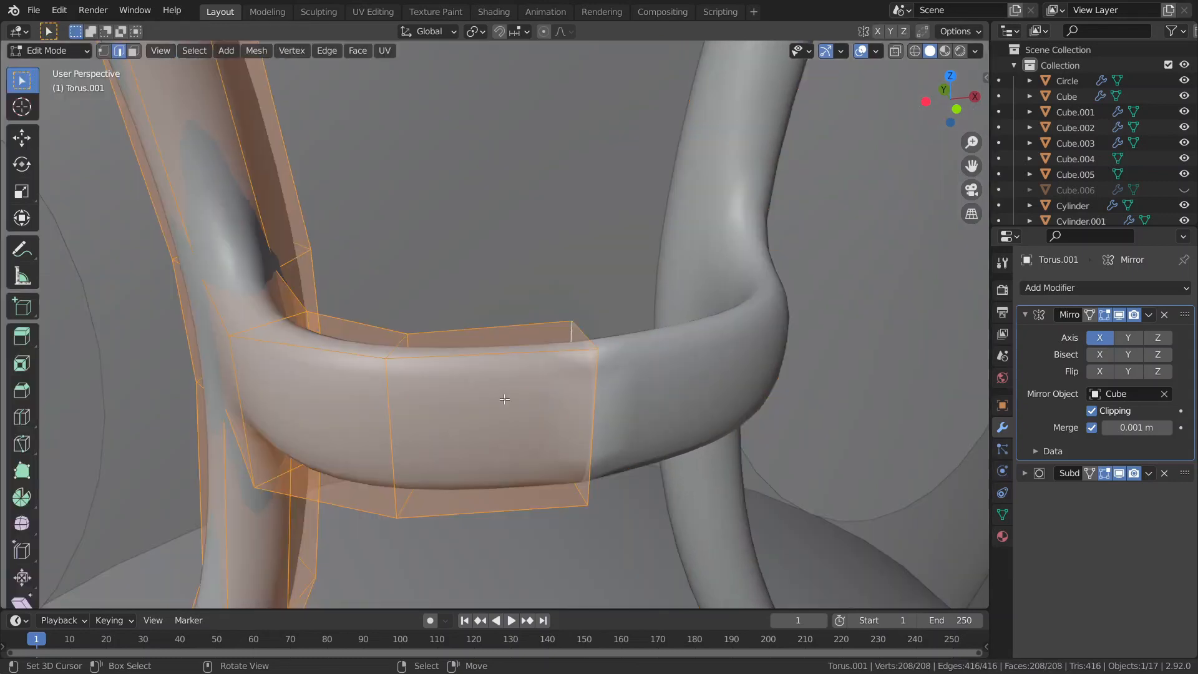
pyautogui.hotkey('ctrl', 'r')
pyautogui.click(474, 349)
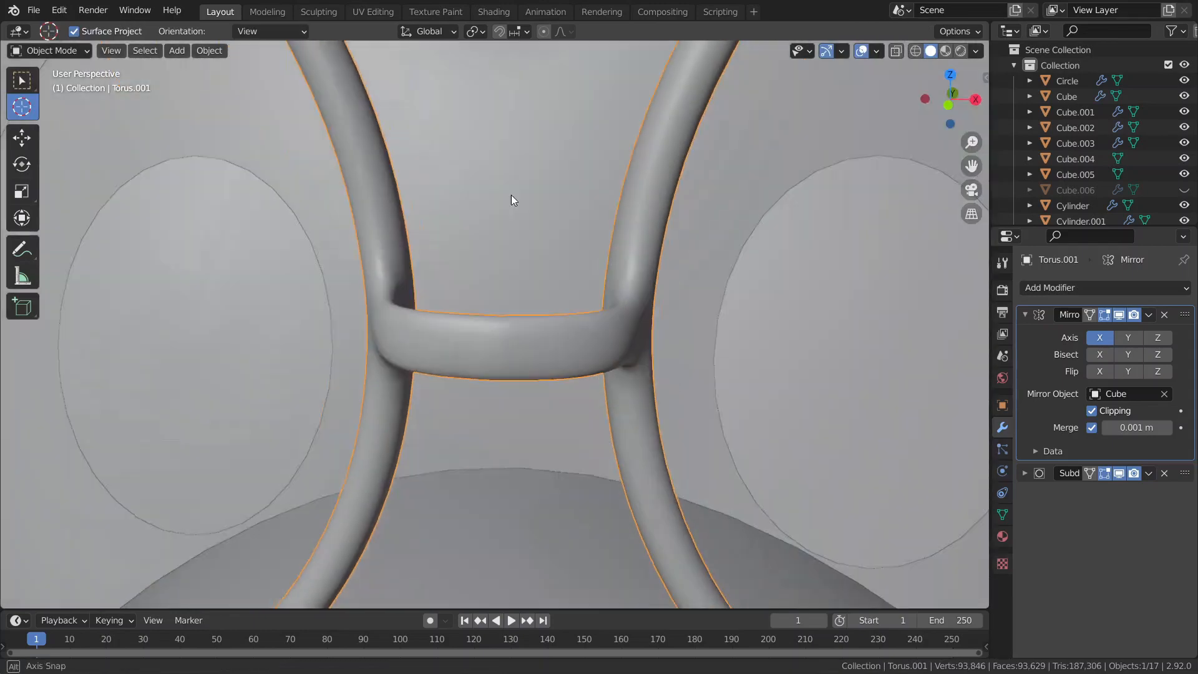
# Assign the existing Glasses 1 material to the new round glasses and deselect them
pyautogui.moveTo(511, 194); pyautogui.dragTo(429, 223, button='middle')
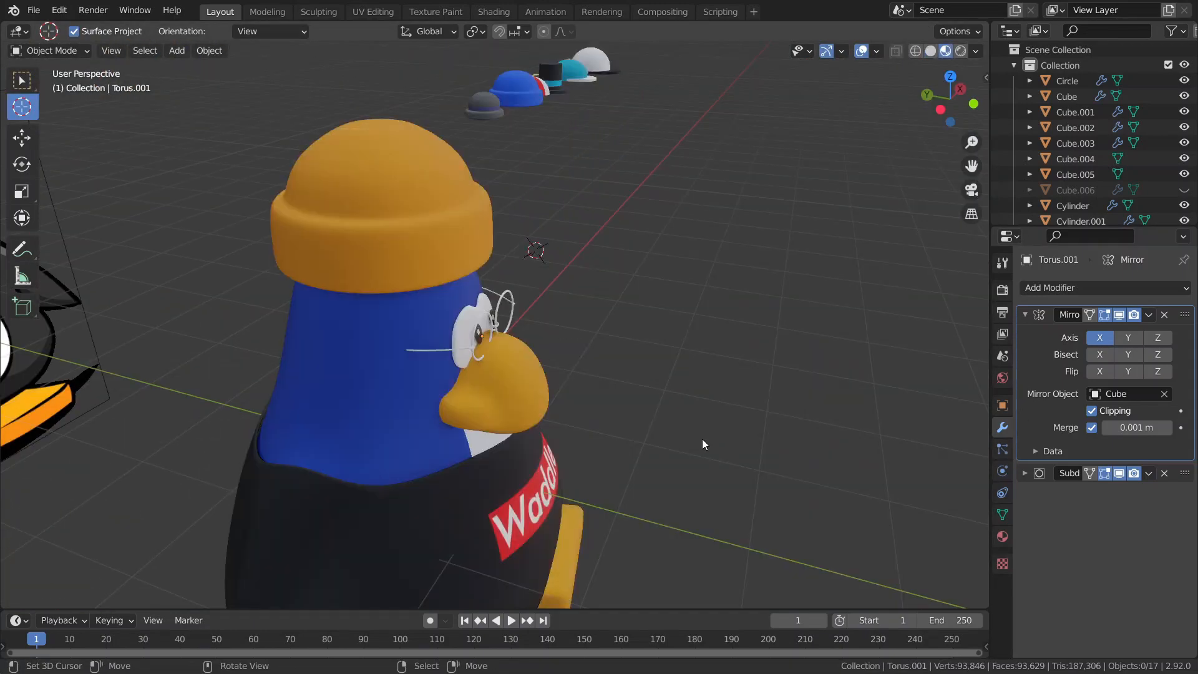
pyautogui.moveTo(702, 440); pyautogui.dragTo(540, 381, button='middle')
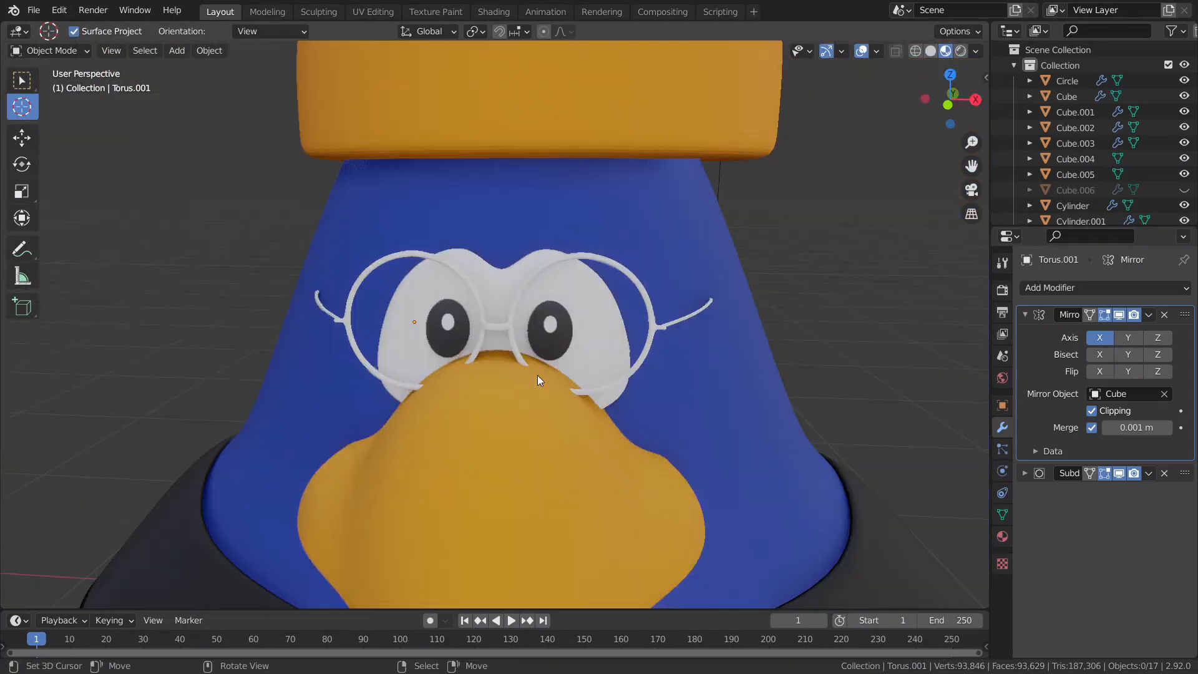
pyautogui.click(1001, 536)
pyautogui.click(1030, 354)
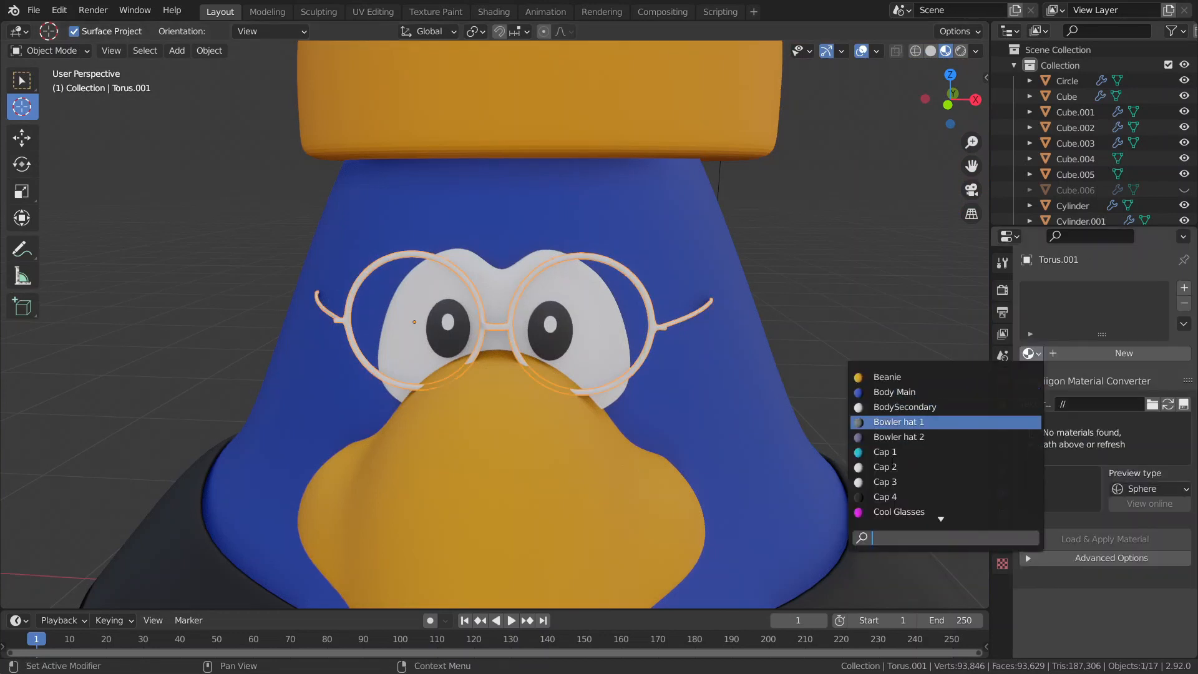
pyautogui.scroll(1, 900, 500)
pyautogui.scroll(-14, 901, 499)
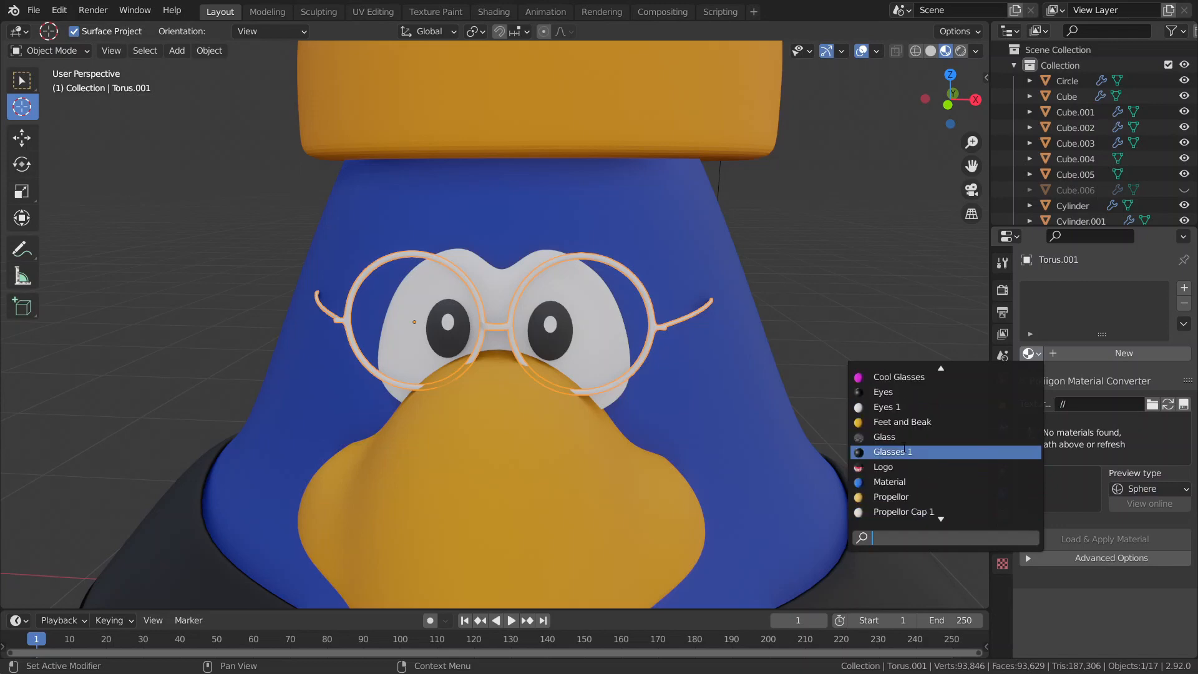
pyautogui.click(881, 450)
pyautogui.click(927, 397)
# Set the roughness of the Glasses 1 material to 1.000
pyautogui.scroll(-6, 911, 387)
pyautogui.moveTo(898, 381); pyautogui.dragTo(906, 446, button='middle')
pyautogui.scroll(5, 645, 411)
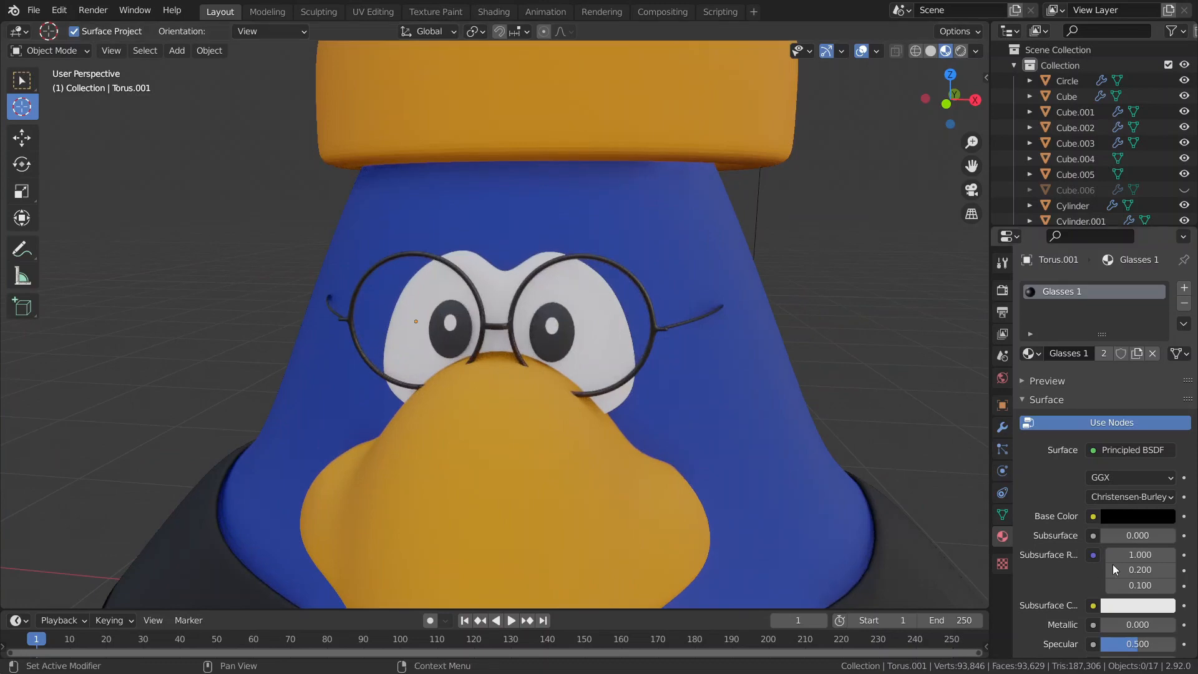
pyautogui.scroll(-10, 1115, 568)
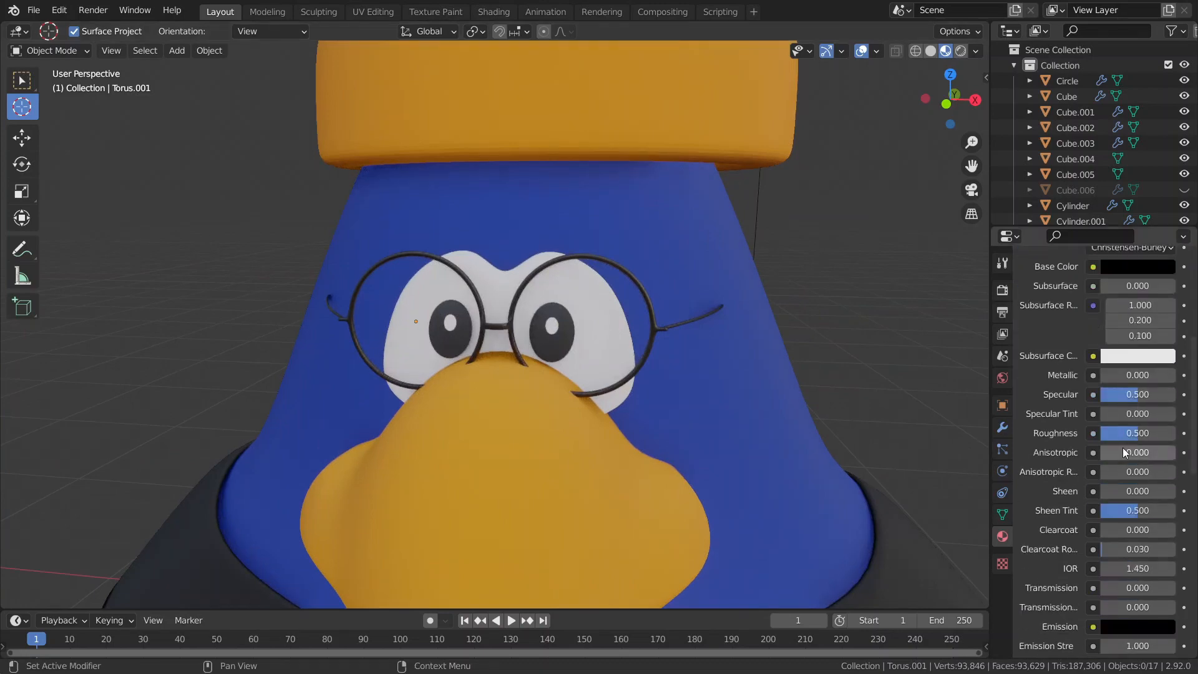
pyautogui.scroll(-4, 867, 309)
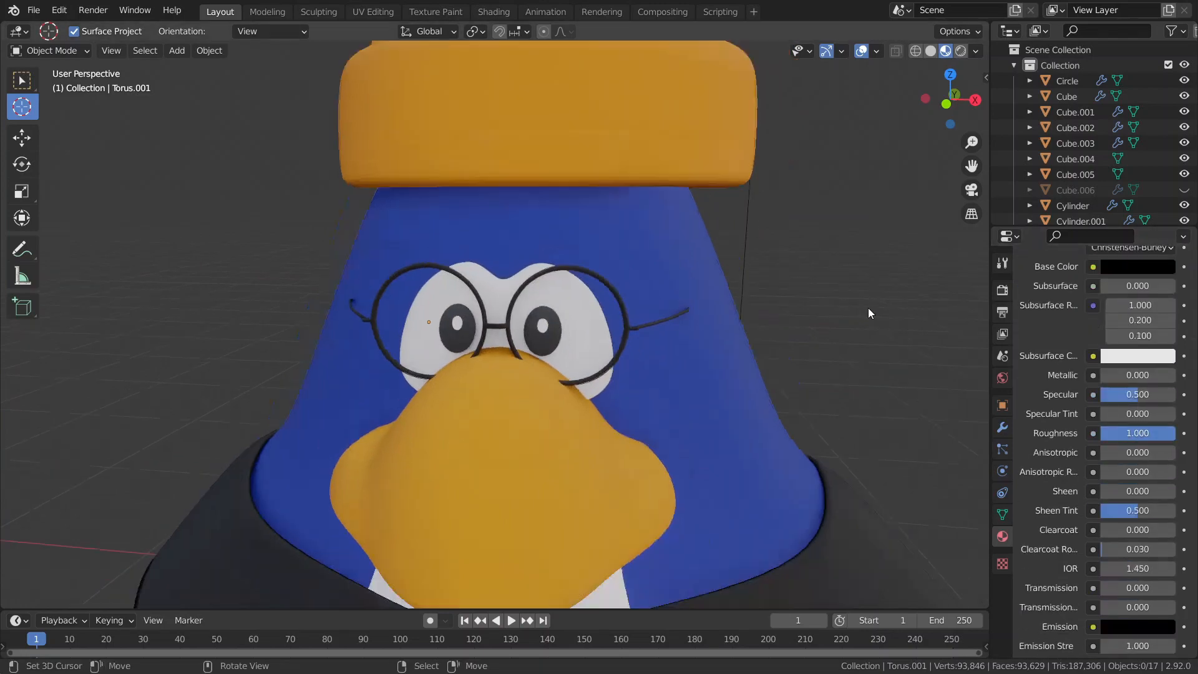
pyautogui.moveTo(867, 308); pyautogui.dragTo(576, 334, button='middle')
pyautogui.scroll(3, 577, 333)
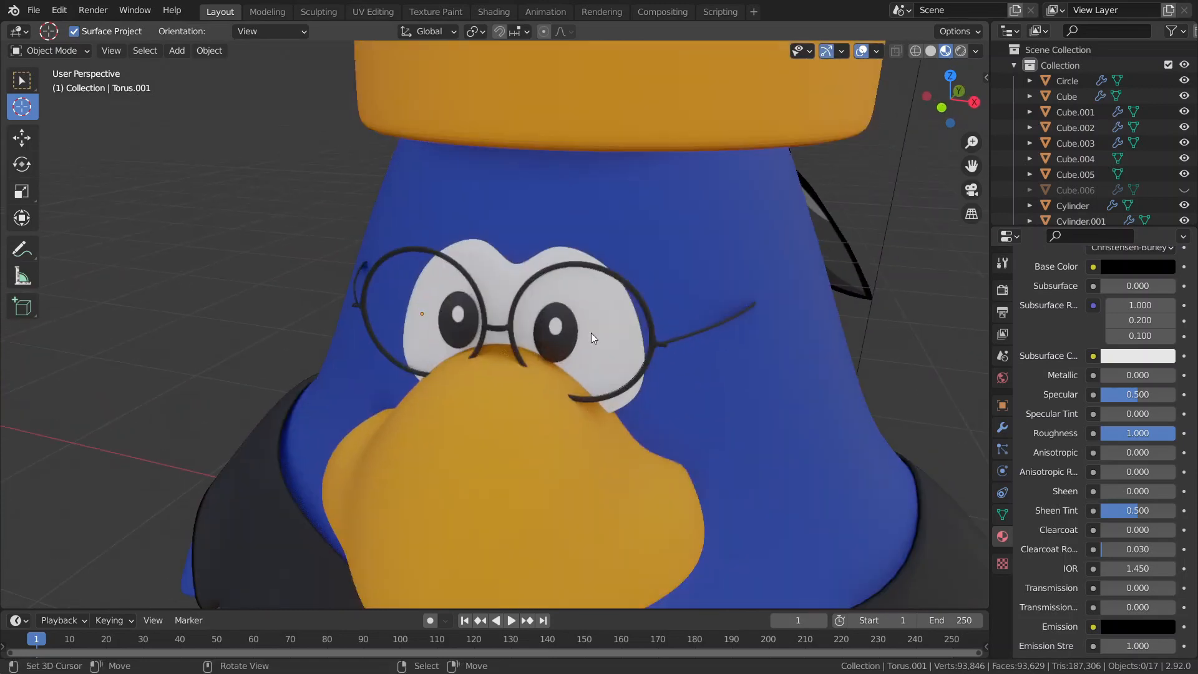
# Unhide the hidden glasses and move the boxy pair about -1.8 m along Y, away from the face
pyautogui.click(653, 320)
pyautogui.scroll(-4, 652, 316)
pyautogui.moveTo(646, 316); pyautogui.dragTo(530, 313, button='middle')
pyautogui.scroll(-1, 562, 365)
pyautogui.hotkey('alt', 'h')
pyautogui.press('KP_Decimal')
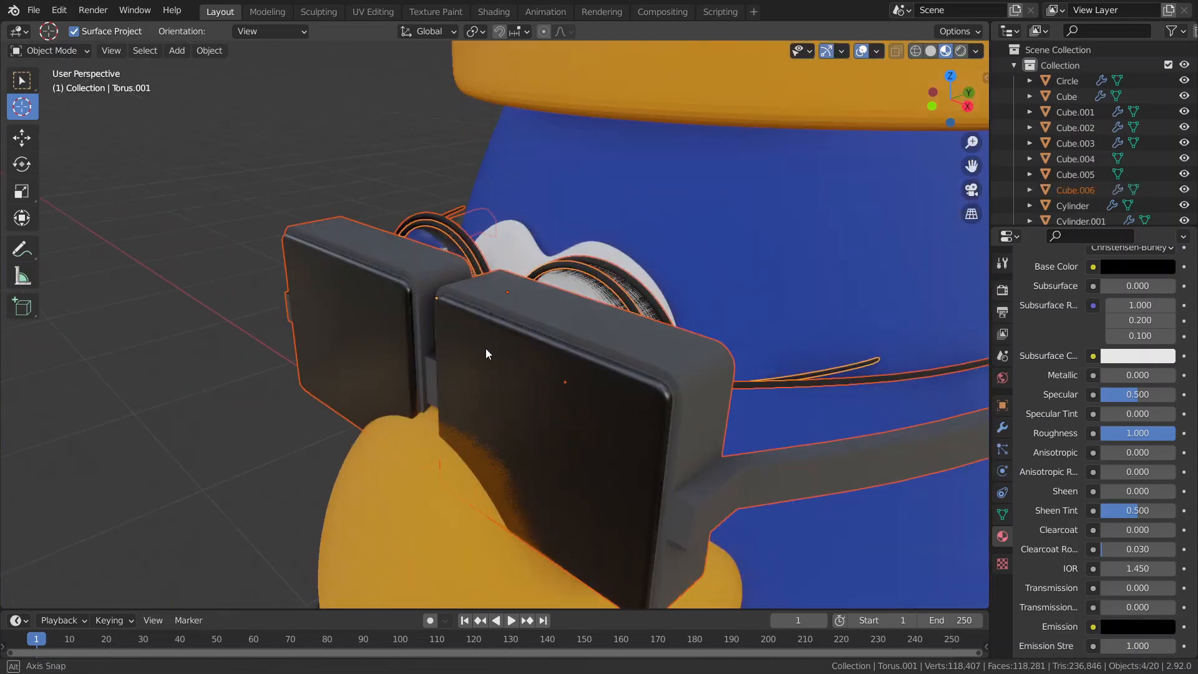
pyautogui.scroll(-4, 474, 355)
pyautogui.press('g')
pyautogui.press('y')
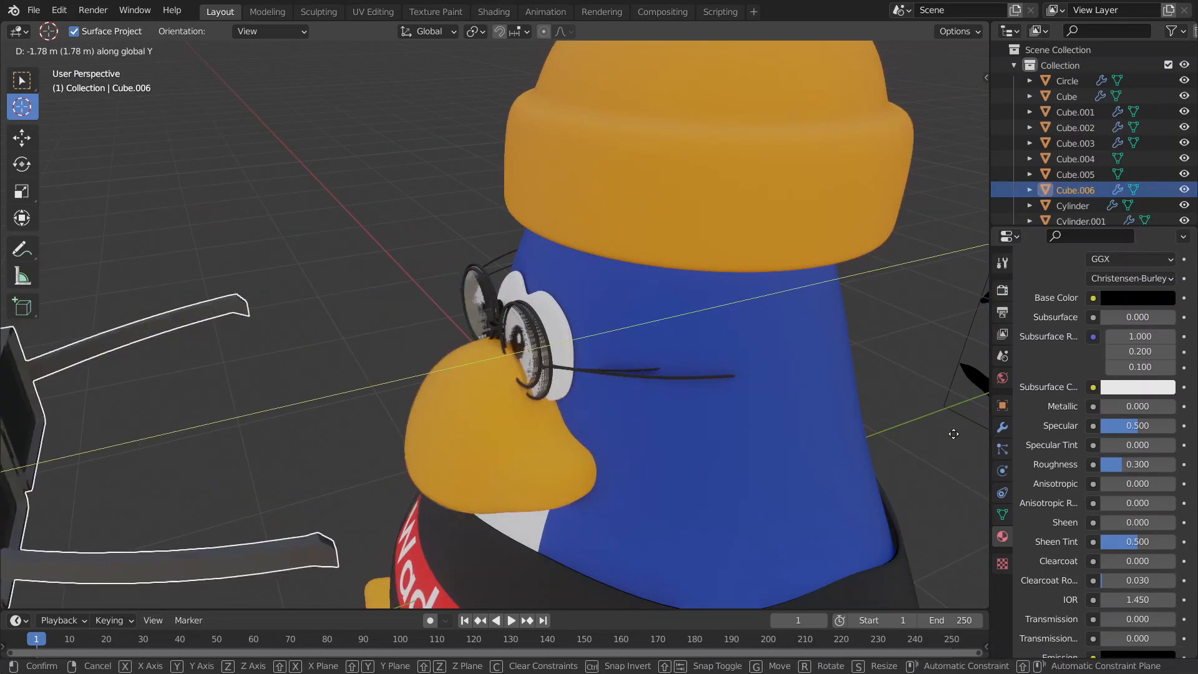
pyautogui.click(161, 439)
# Try to move the original round glasses with lenses away from the face to compare them with the new frame
pyautogui.scroll(5, 529, 403)
pyautogui.click(612, 389)
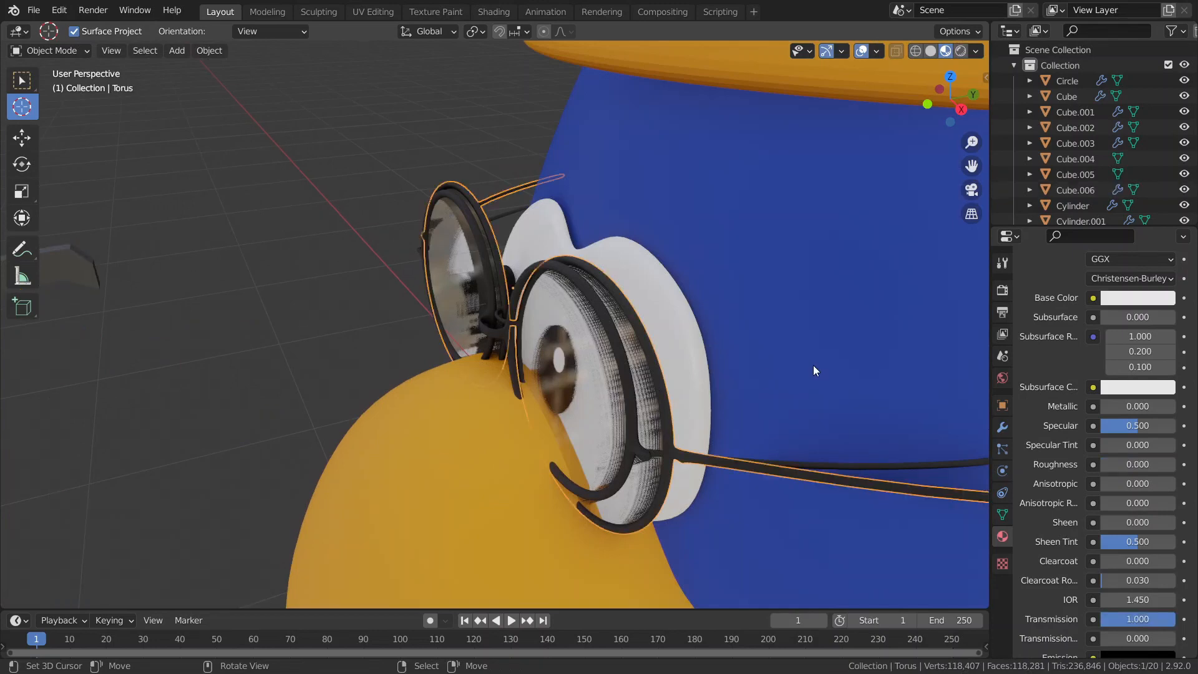
pyautogui.moveTo(814, 365); pyautogui.dragTo(206, 312, button='middle')
pyautogui.click(394, 293)
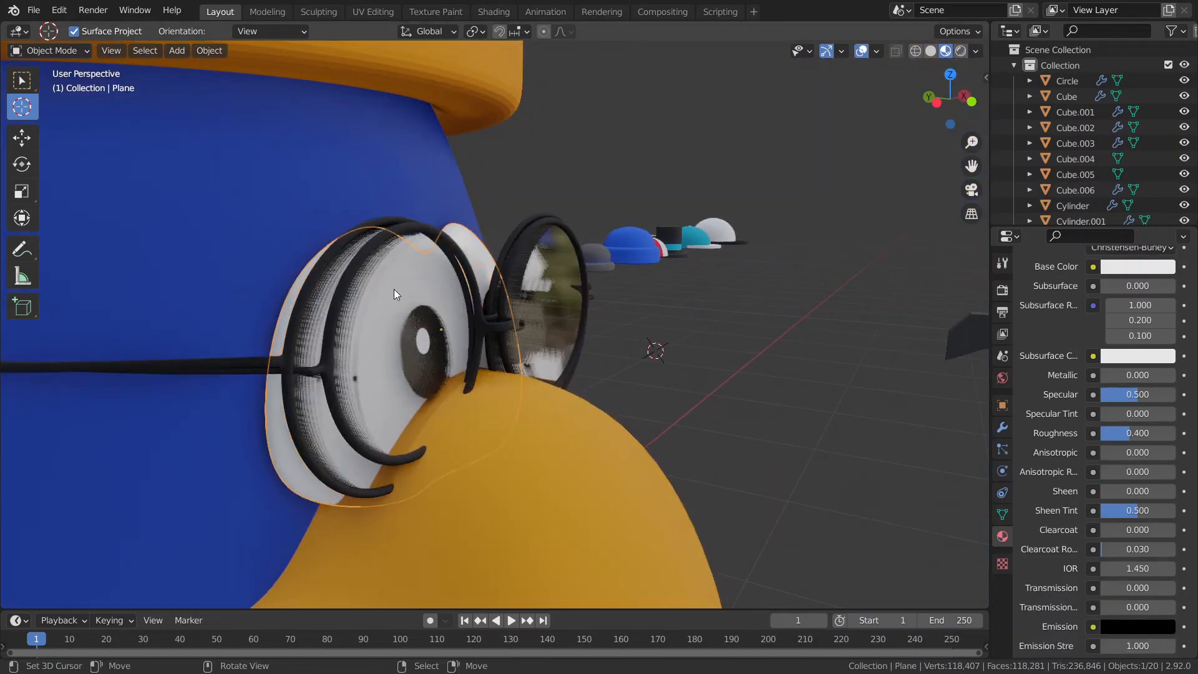
pyautogui.click(324, 264)
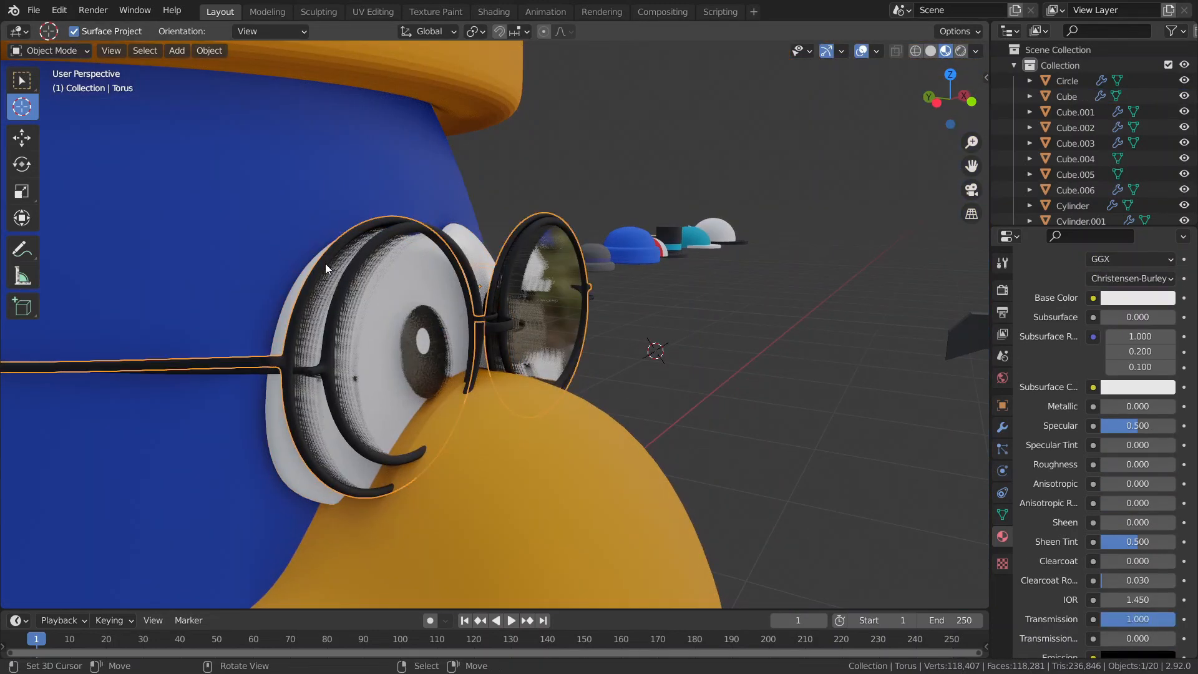
pyautogui.press('g')
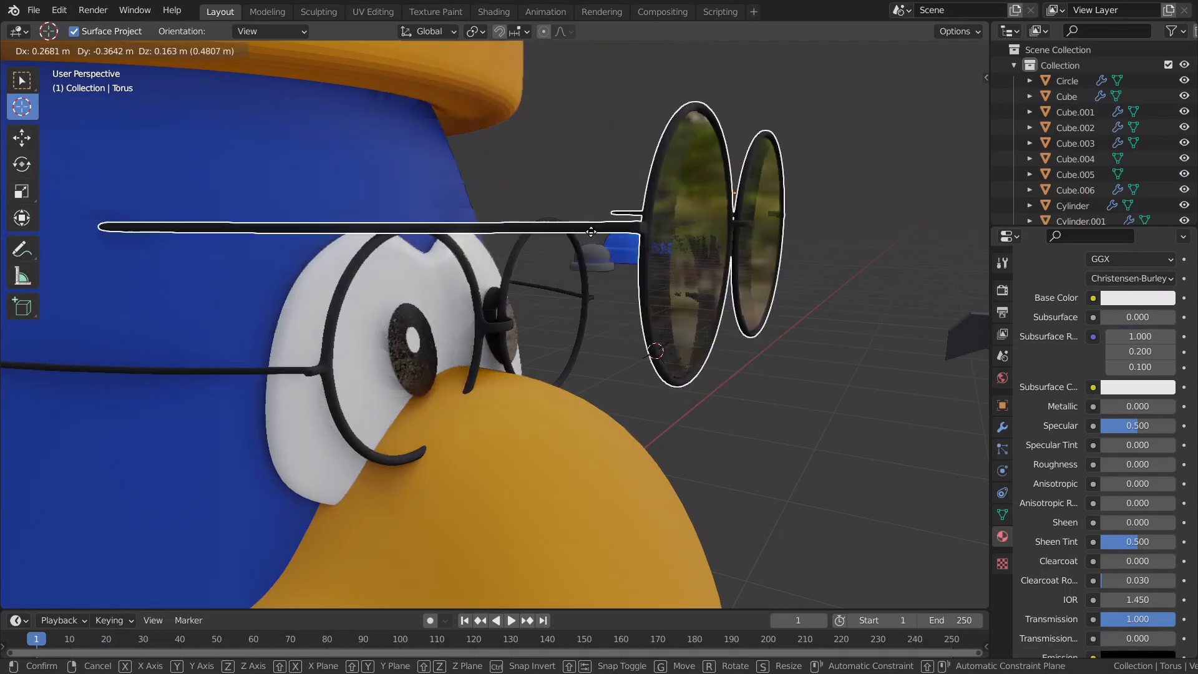
pyautogui.press('Escape')
pyautogui.moveTo(544, 271); pyautogui.dragTo(331, 256, button='middle')
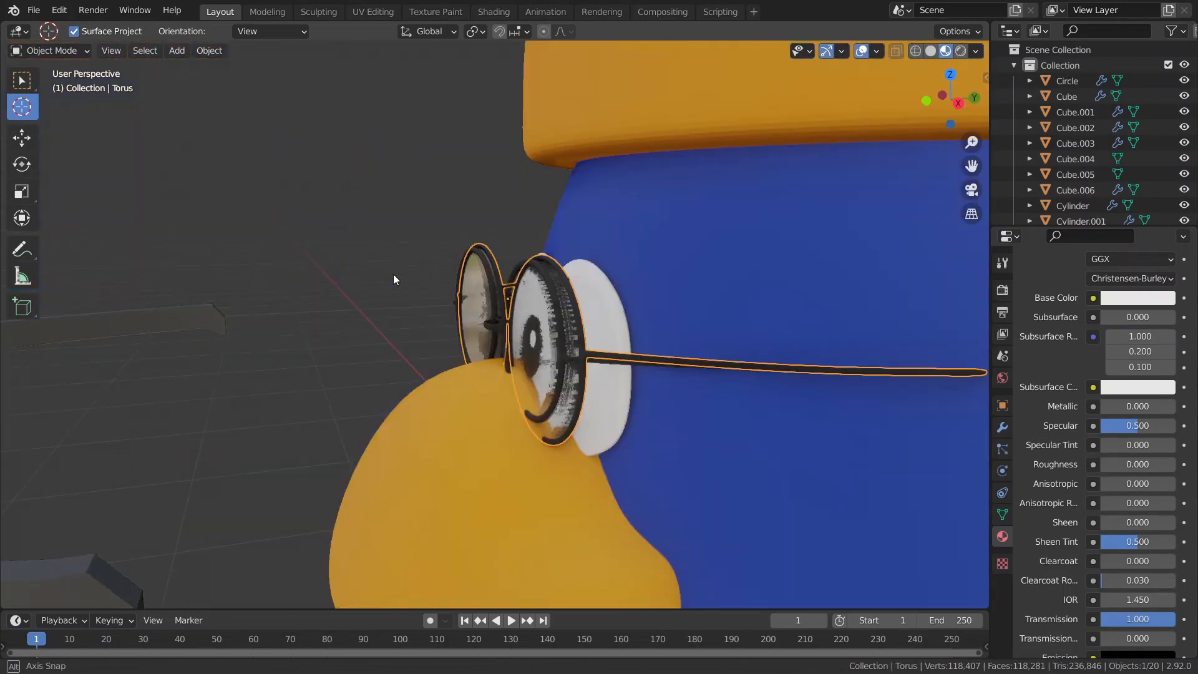
pyautogui.moveTo(393, 279); pyautogui.dragTo(473, 359, button='middle')
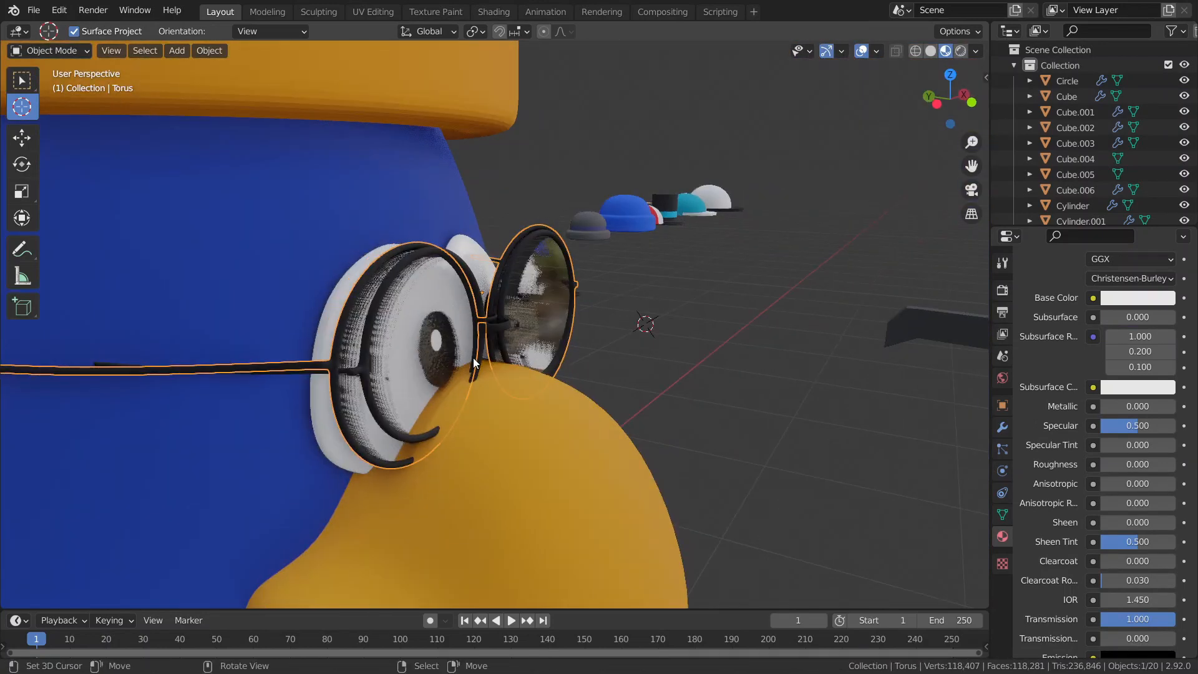
pyautogui.press('g')
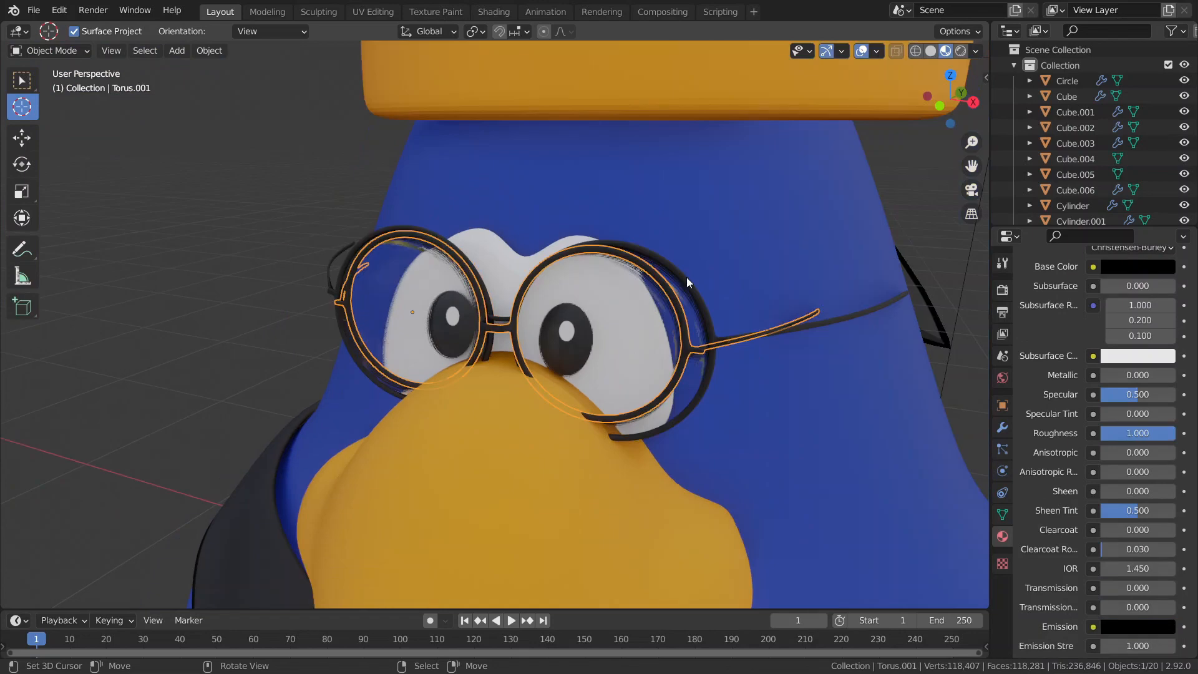
# Select the original round glasses with lenses and isolate them in the Shading workspace
pyautogui.click(702, 328)
pyautogui.scroll(-2, 614, 305)
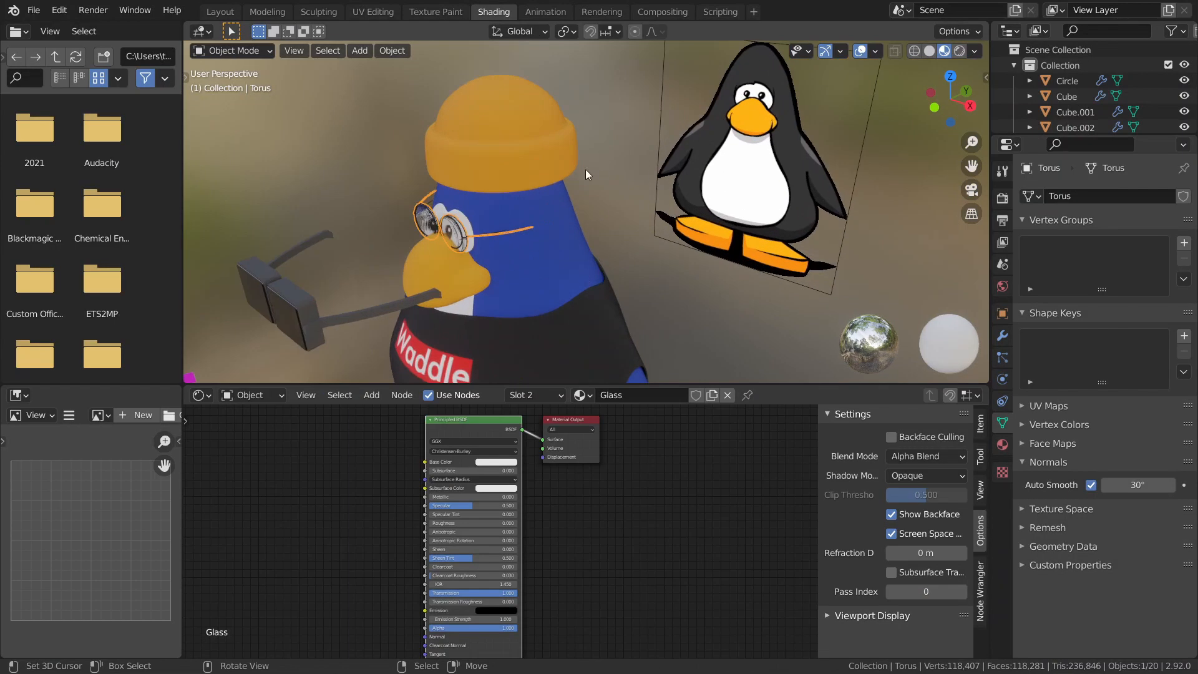
pyautogui.press('KP_Divide')
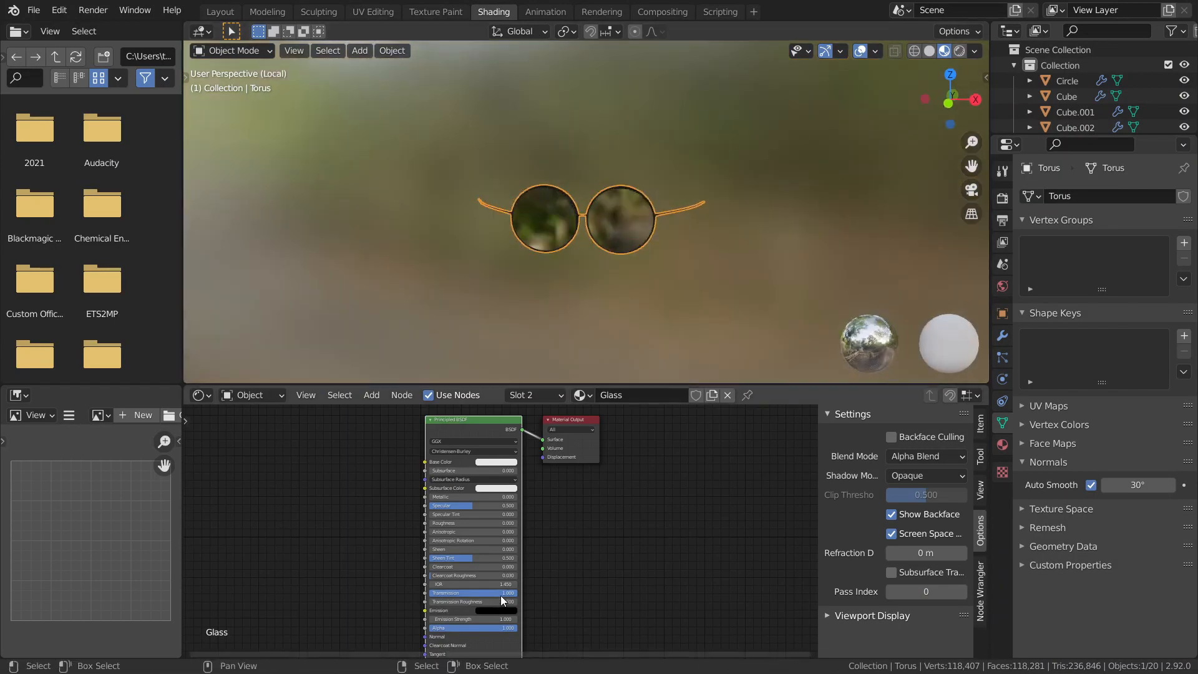
# Examine the Glass material's Principled BSDF values and choose Alpha Blend as its blend mode
pyautogui.scroll(3, 501, 595)
pyautogui.scroll(2, 502, 530)
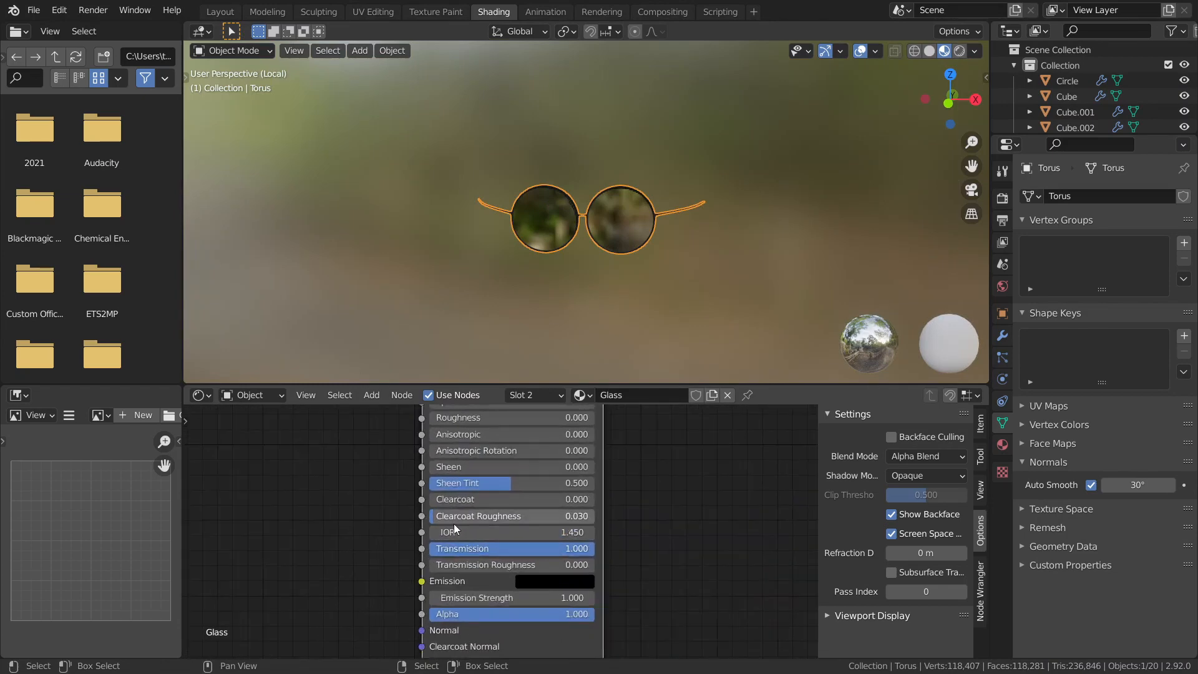
pyautogui.moveTo(578, 491); pyautogui.dragTo(552, 569, button='middle')
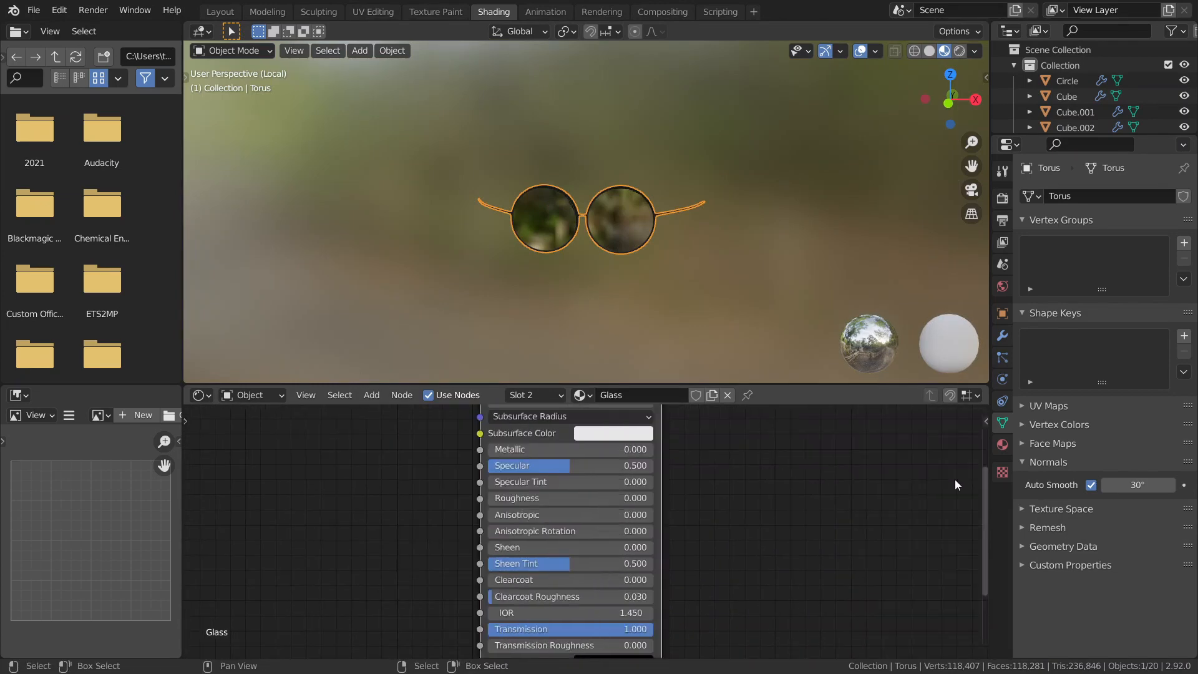
pyautogui.click(939, 460)
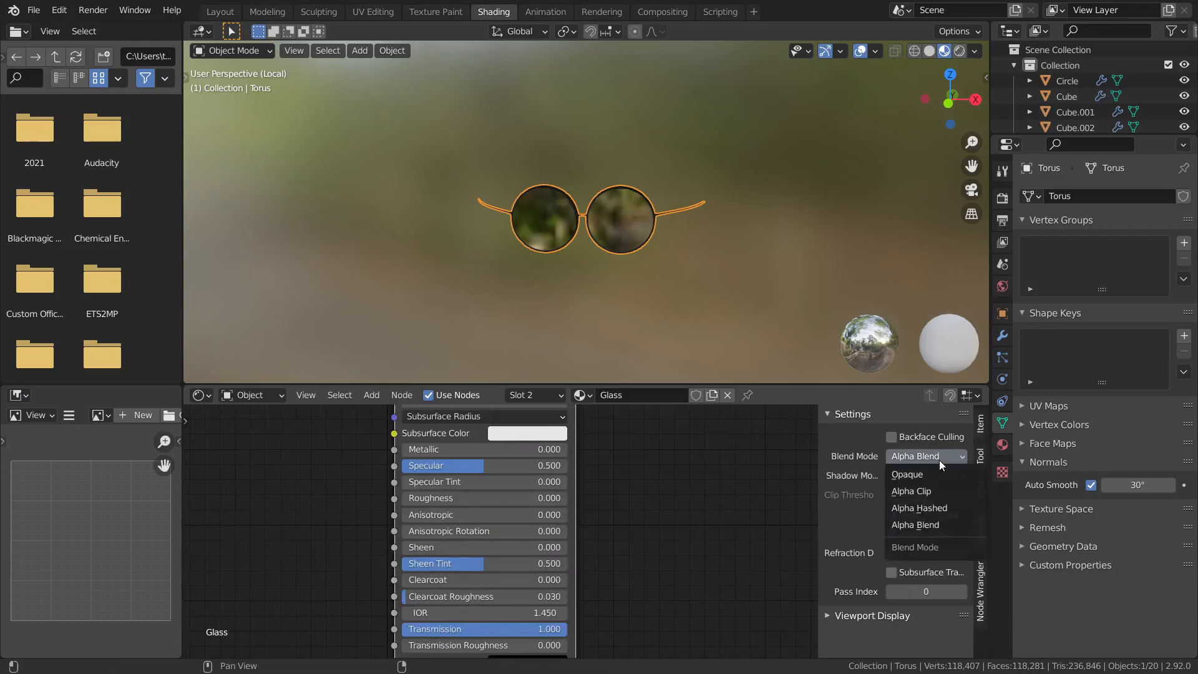
pyautogui.click(939, 461)
pyautogui.click(925, 461)
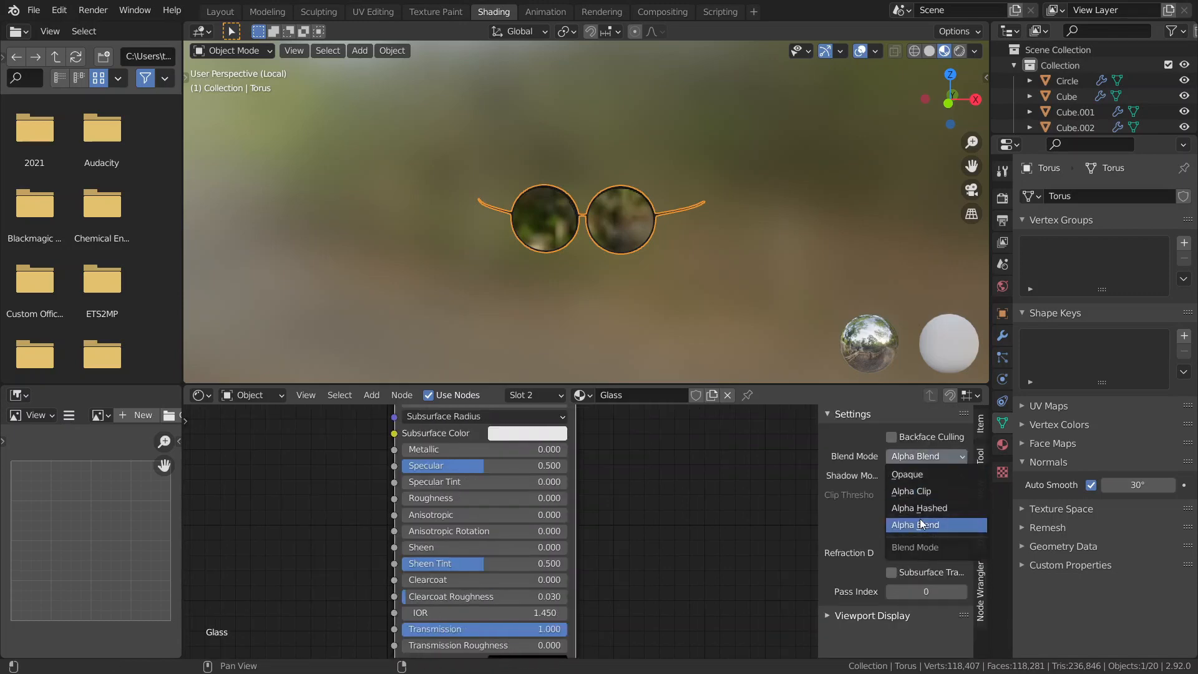
pyautogui.click(920, 524)
# Return to the full penguin in the Layout workspace and hide the spare glasses in front of it
pyautogui.moveTo(749, 350); pyautogui.dragTo(706, 310, button='middle')
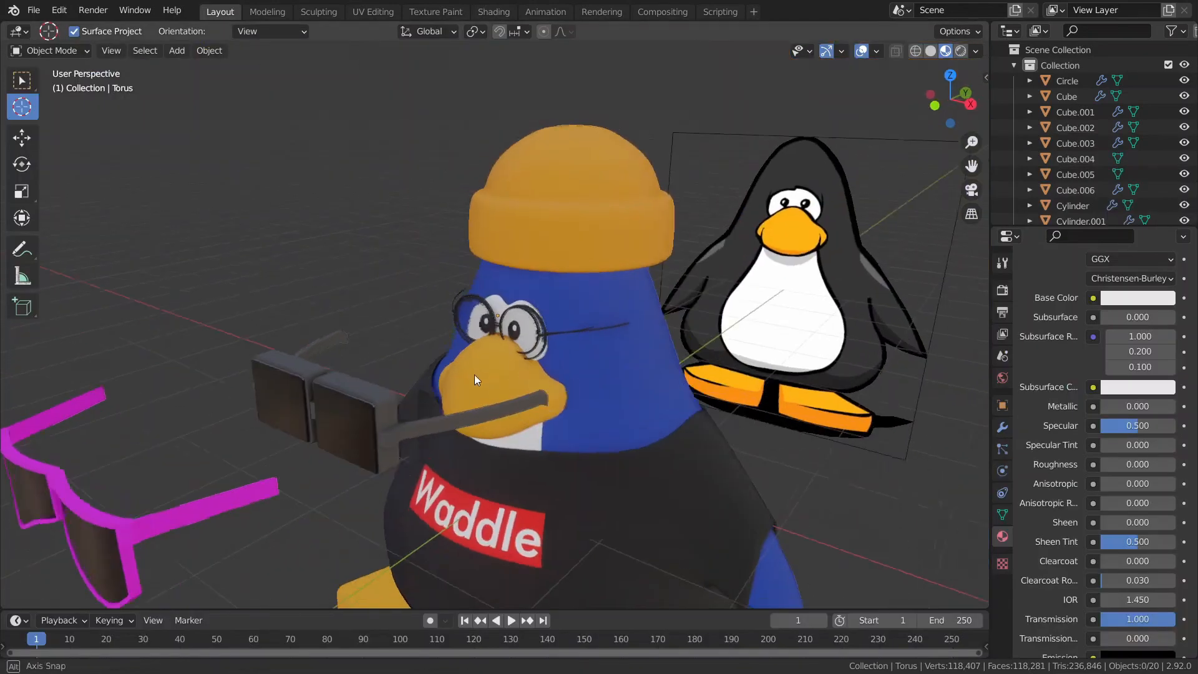
pyautogui.moveTo(474, 379); pyautogui.dragTo(538, 372, button='middle')
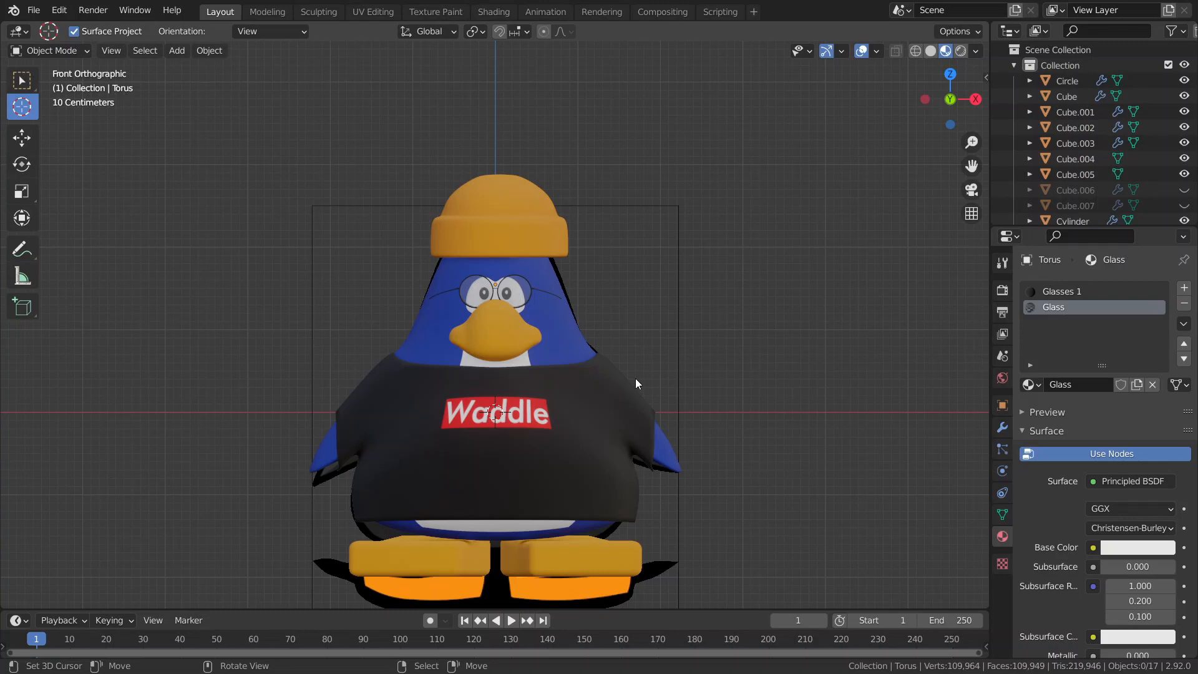
pyautogui.scroll(-2, 492, 359)
# Change the base color of the penguin's Body Main material to green and the beanie's to red
pyautogui.moveTo(521, 284); pyautogui.dragTo(476, 310, button='middle')
pyautogui.rightClick(478, 317)
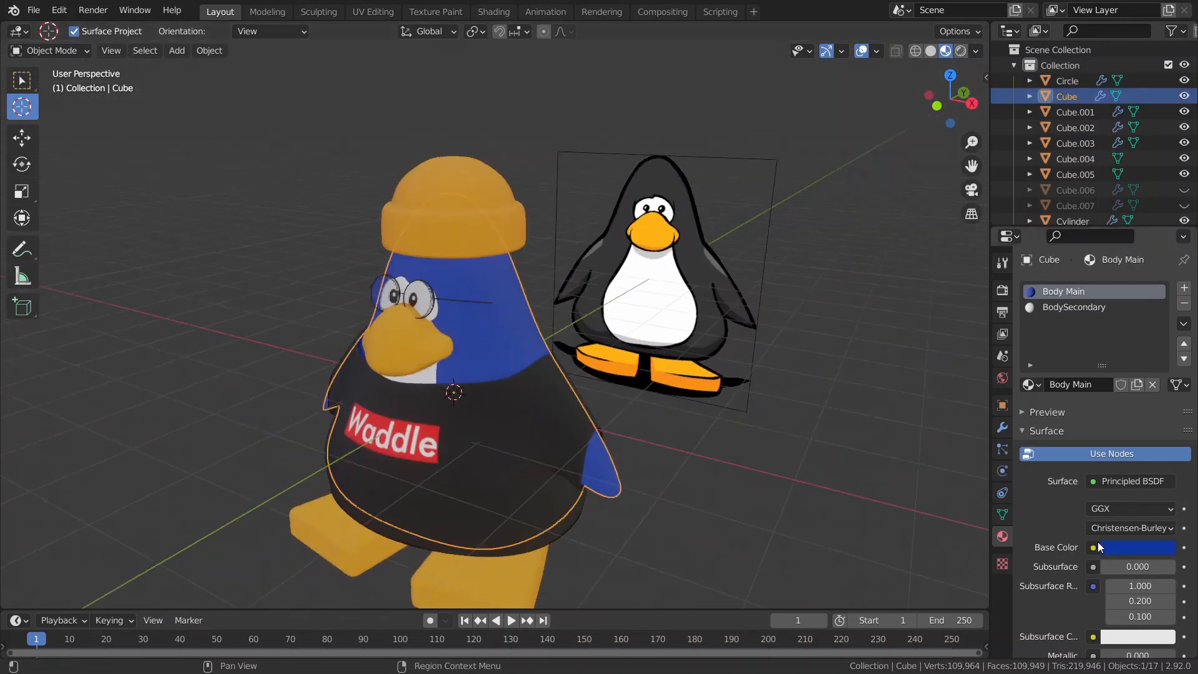
pyautogui.click(1128, 547)
pyautogui.click(1153, 550)
pyautogui.moveTo(1064, 367); pyautogui.dragTo(1045, 350)
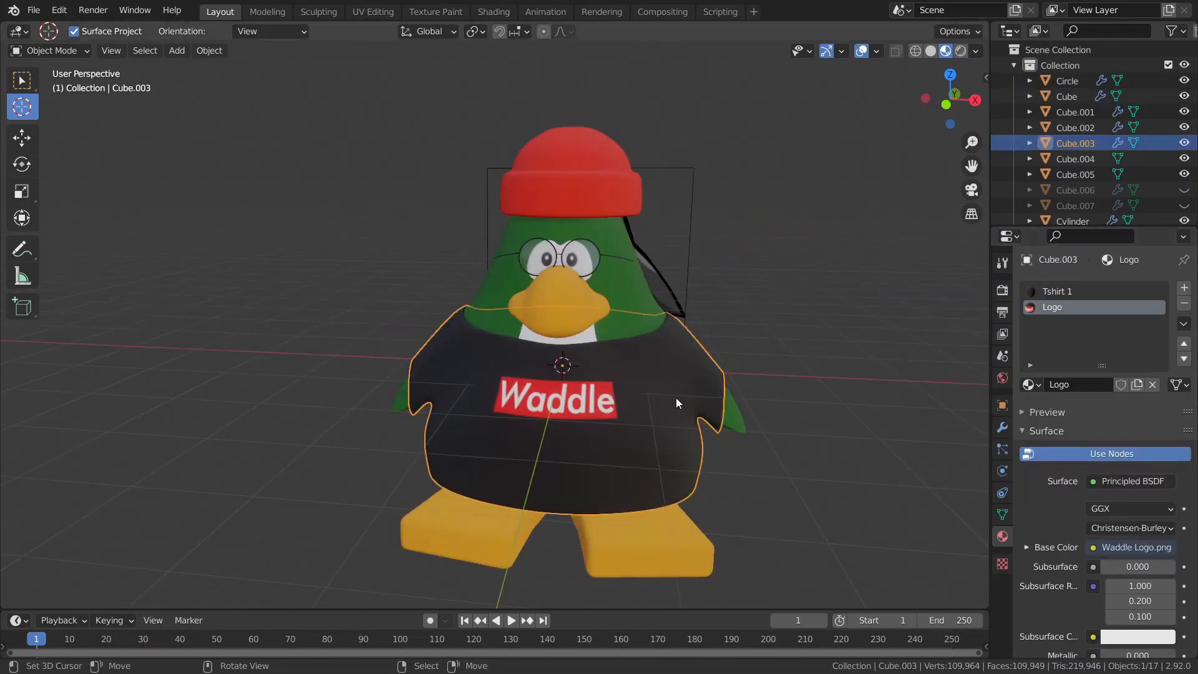
# Set the base color of the shirt's Tshirt 1 material to white
pyautogui.click(1073, 292)
pyautogui.click(1134, 545)
pyautogui.moveTo(1164, 431); pyautogui.dragTo(1160, 324)
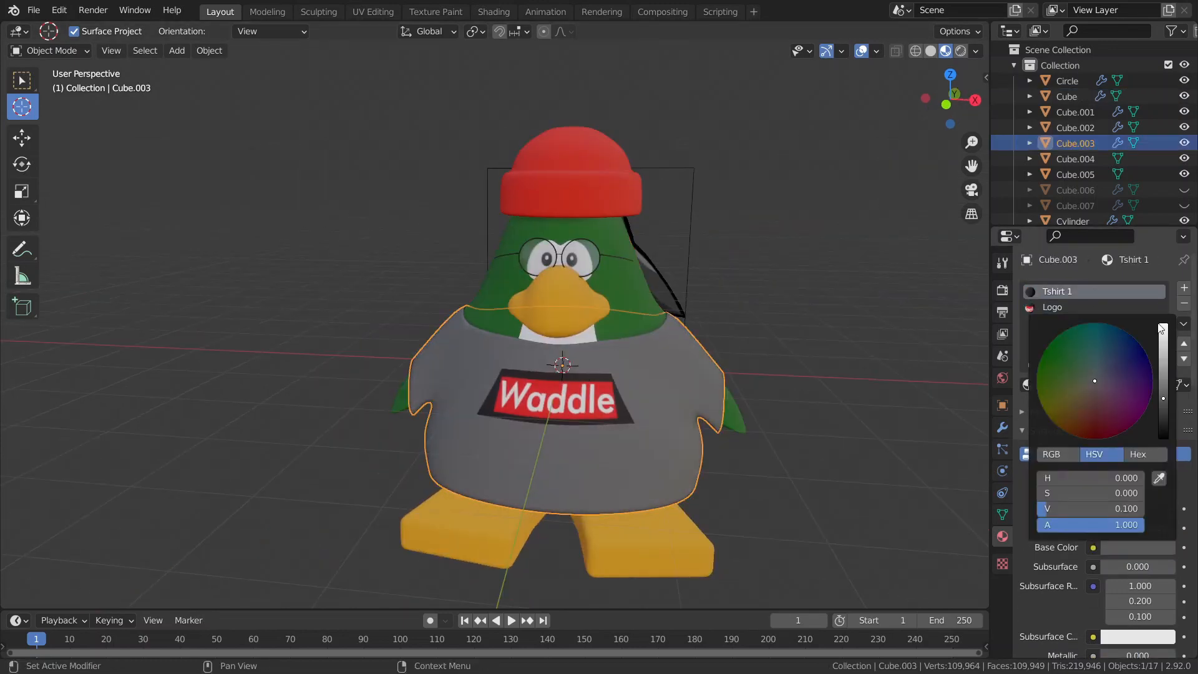
# Open the shirt's Logo material for node editing in the Shading workspace
pyautogui.click(1101, 307)
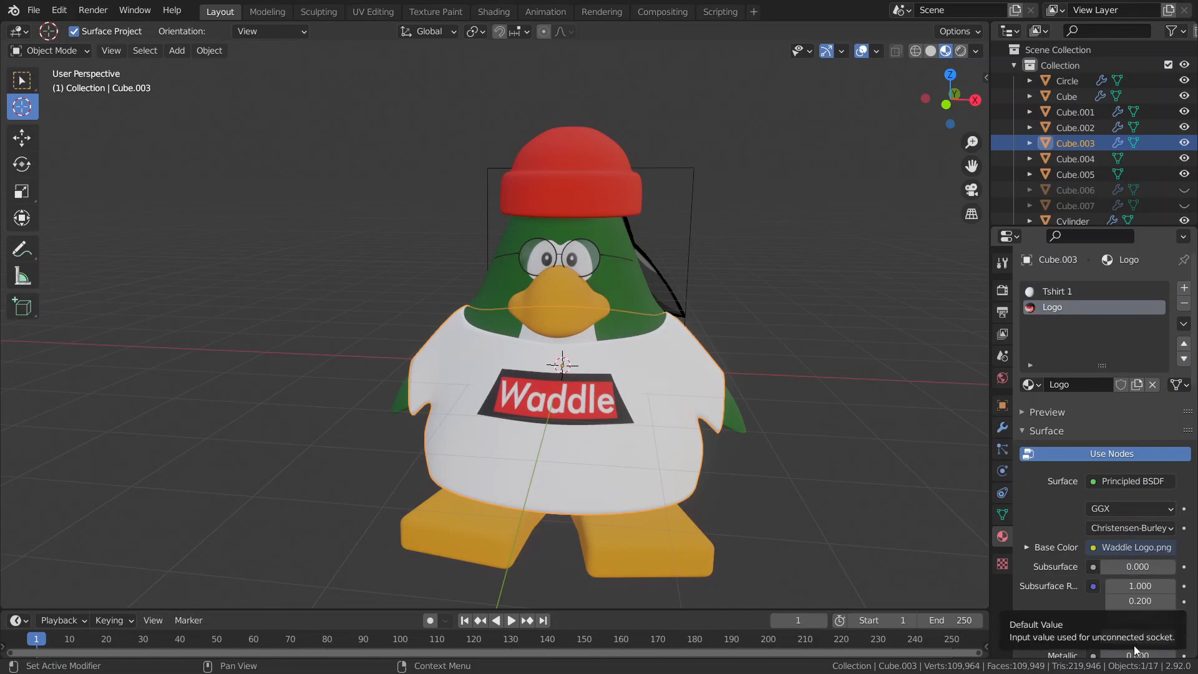
pyautogui.scroll(-5, 1126, 537)
pyautogui.scroll(4, 1121, 517)
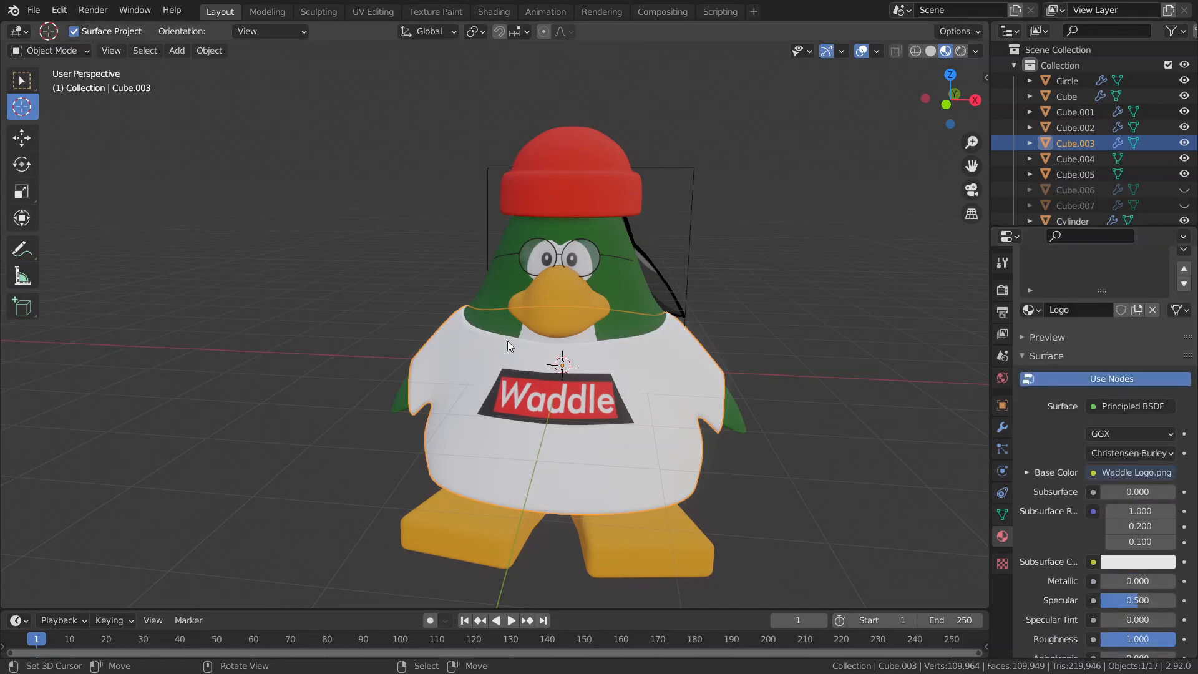
pyautogui.click(494, 11)
pyautogui.press('KP_Divide')
pyautogui.click(634, 370)
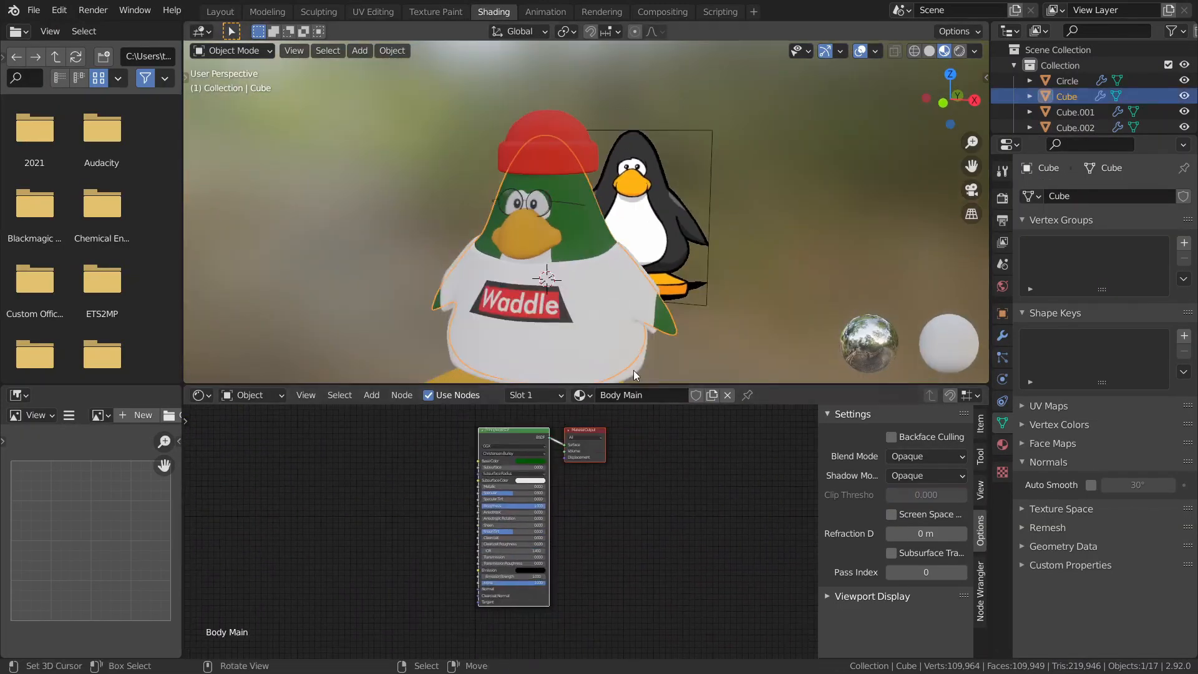
pyautogui.click(1002, 444)
pyautogui.click(1073, 215)
pyautogui.scroll(1, 569, 532)
pyautogui.moveTo(569, 532); pyautogui.dragTo(487, 625, button='middle')
pyautogui.click(624, 299)
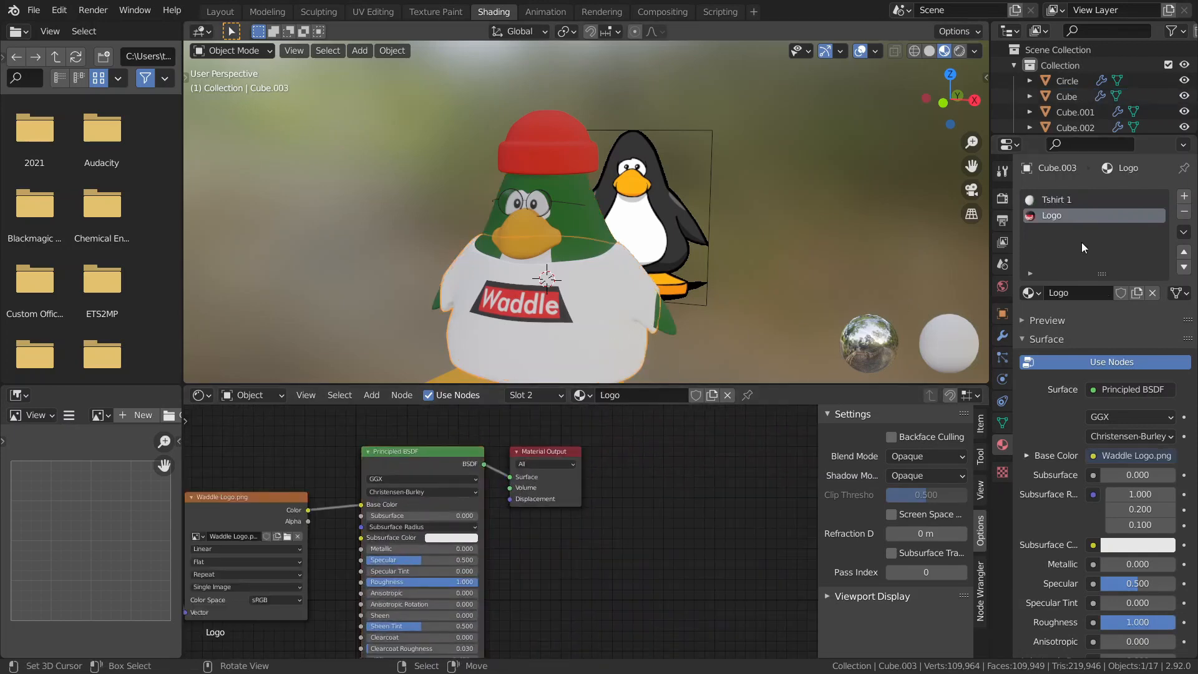
# Try a plain base color on the Logo material by detaching the Waddle Logo.png texture, and reconnect the texture
pyautogui.moveTo(468, 559); pyautogui.dragTo(719, 546, button='middle')
pyautogui.hotkey('shift', 'a')
pyautogui.scroll(1, 657, 459)
pyautogui.moveTo(629, 526); pyautogui.dragTo(578, 499, button='middle')
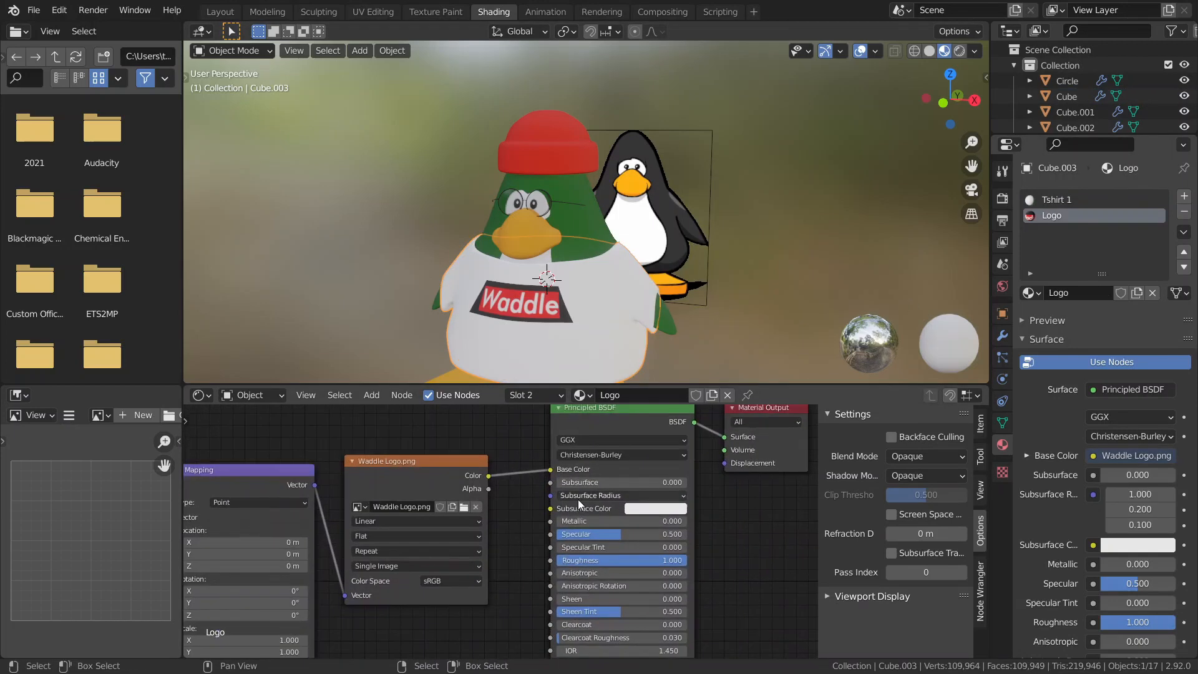
pyautogui.moveTo(550, 469); pyautogui.dragTo(528, 493)
pyautogui.click(649, 469)
pyautogui.moveTo(728, 381); pyautogui.dragTo(728, 299)
pyautogui.moveTo(489, 475); pyautogui.dragTo(549, 469)
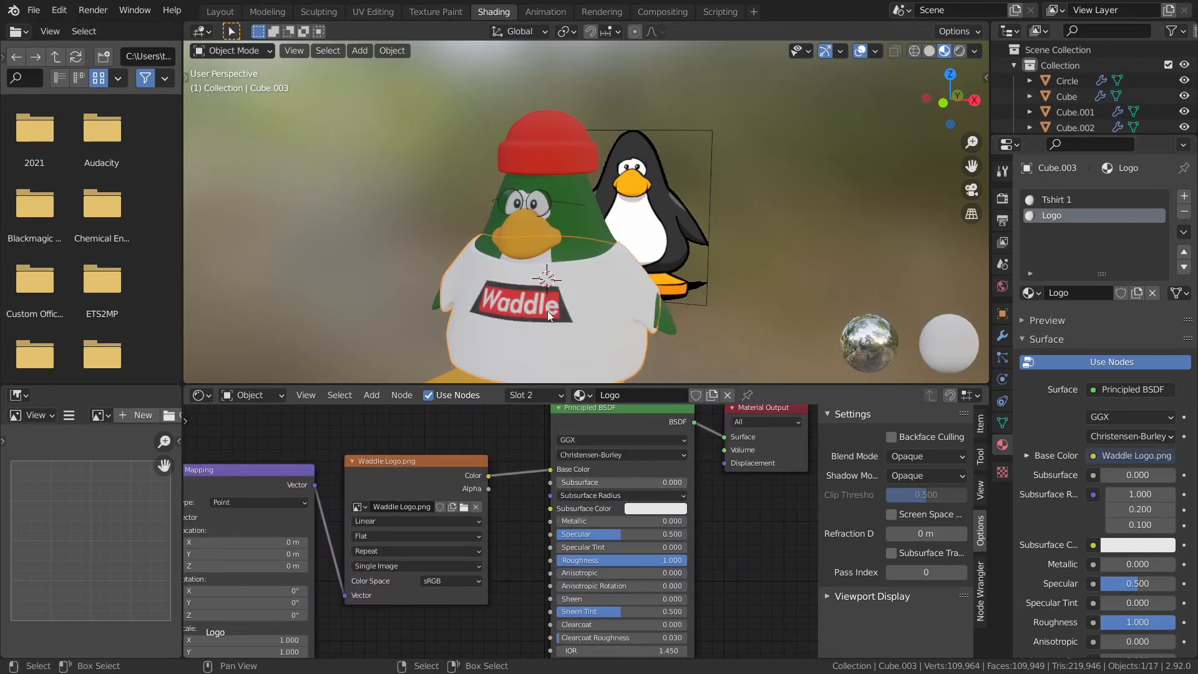
# Add a ColorRamp node between the Waddle Logo.png texture and the Principled BSDF's base color
pyautogui.scroll(2, 547, 311)
pyautogui.scroll(1, 594, 310)
pyautogui.hotkey('shift', 'a')
pyautogui.click(549, 482)
pyautogui.write('colo')
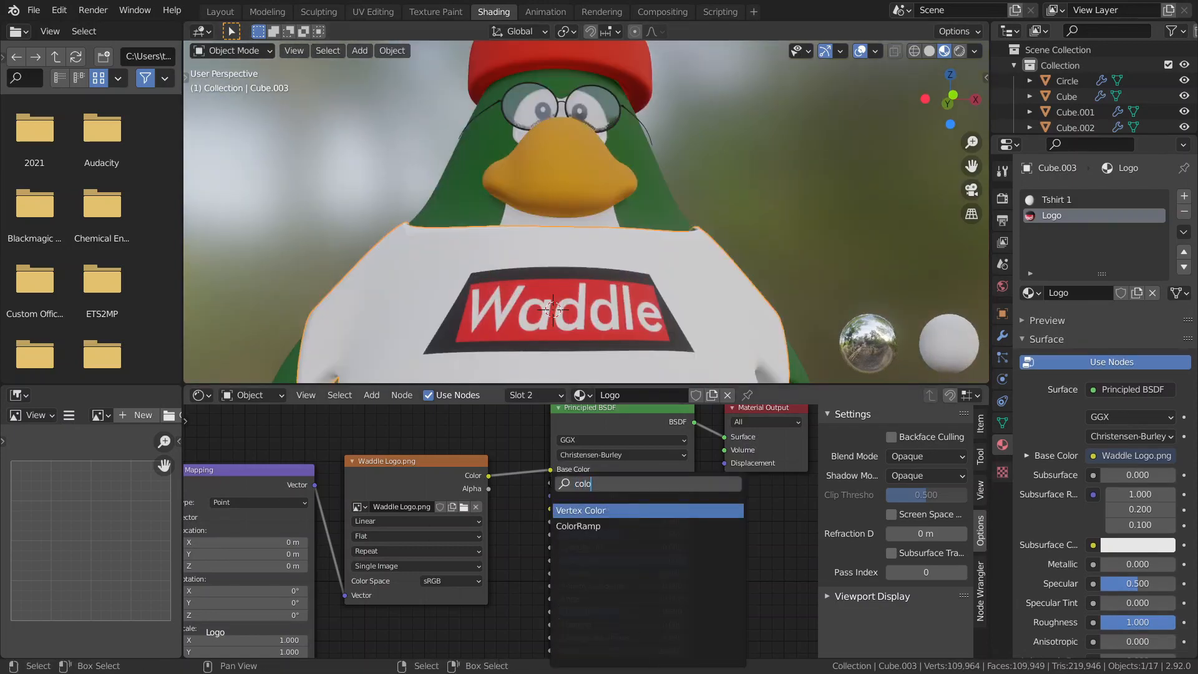
pyautogui.press('Down')
pyautogui.press('Return')
pyautogui.click(513, 467)
# Make the logo's color ramp run from white to blue, with the white stop moved inward from the start
pyautogui.moveTo(669, 541); pyautogui.dragTo(728, 544)
pyautogui.moveTo(550, 539); pyautogui.dragTo(583, 537)
pyautogui.moveTo(644, 426); pyautogui.dragTo(616, 401)
pyautogui.click(669, 539)
pyautogui.click(662, 568)
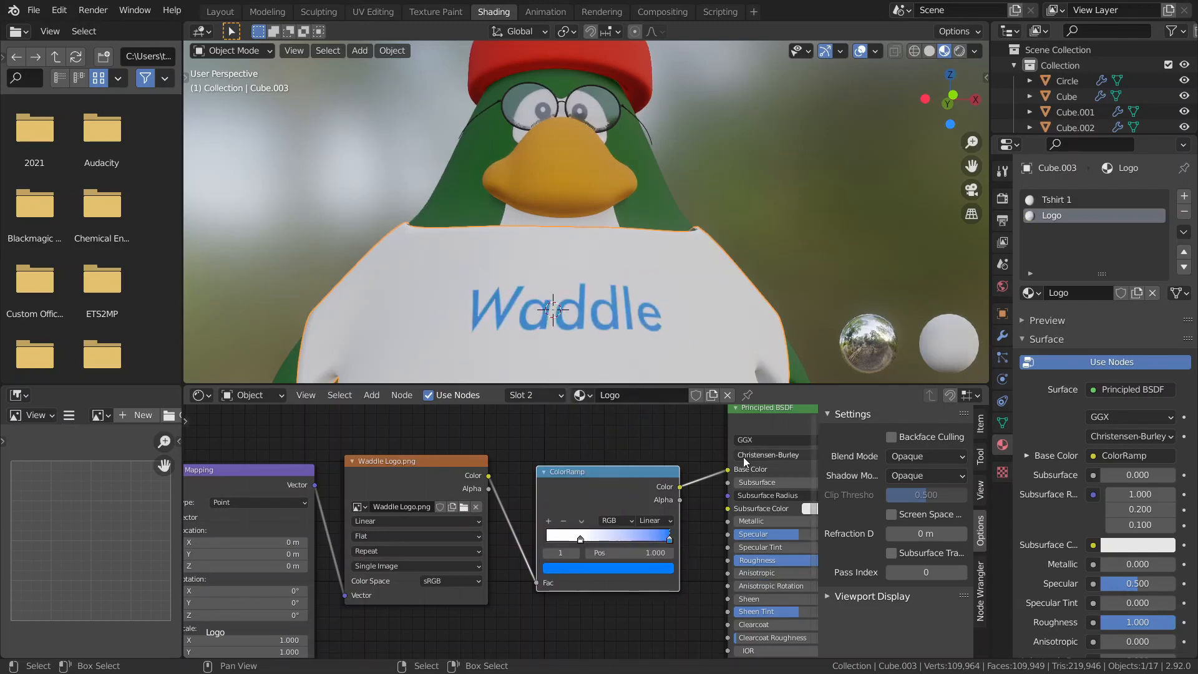
# Select the round glasses on the penguin's face and make their Glasses 1 material active
pyautogui.scroll(-3, 743, 456)
pyautogui.scroll(-6, 742, 300)
pyautogui.moveTo(746, 262); pyautogui.dragTo(630, 279, button='middle')
pyautogui.scroll(6, 630, 278)
pyautogui.rightClick(537, 182)
pyautogui.click(1060, 199)
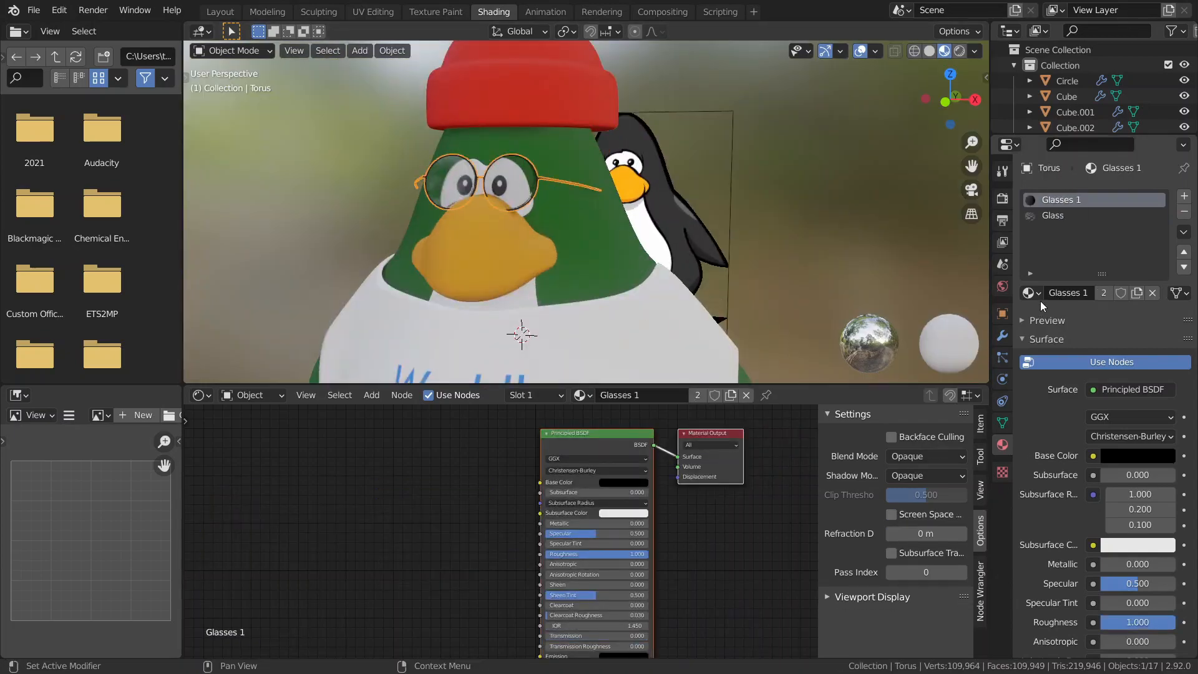